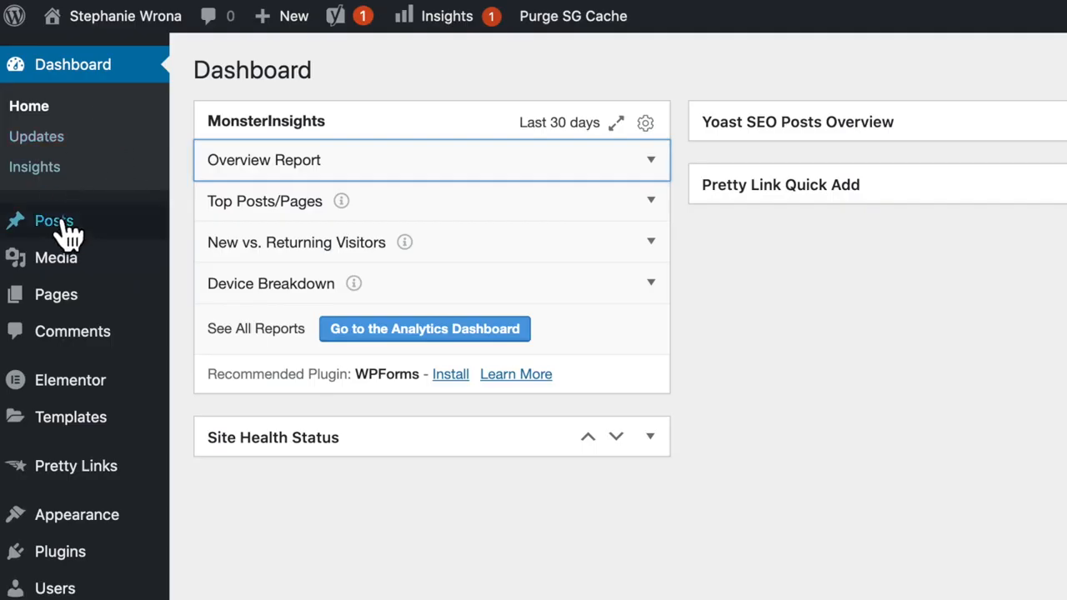
Step: On the Posts > Categories page, add Blog and Podcast as new categories
{"action": "mouse_move", "coordinate": [43, 196]}
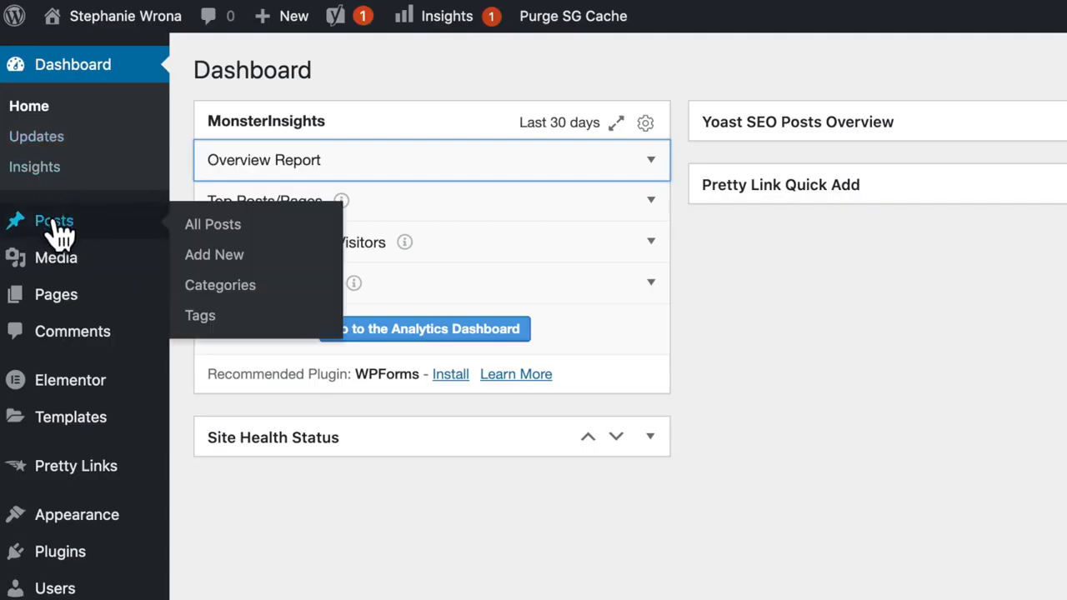
{"action": "left_click", "coordinate": [234, 288]}
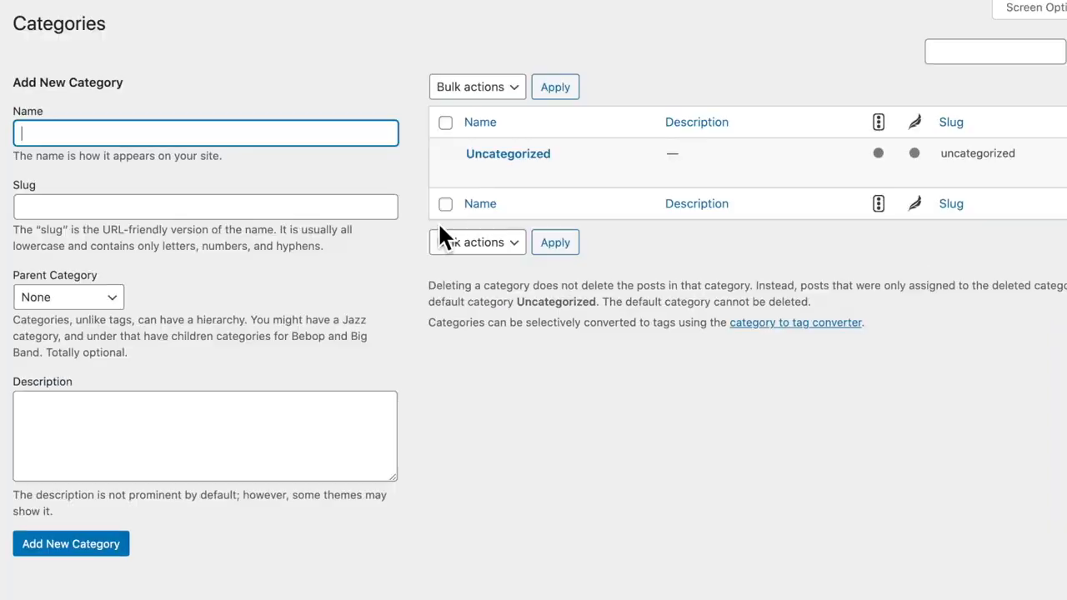
{"action": "type", "text": "Blog"}
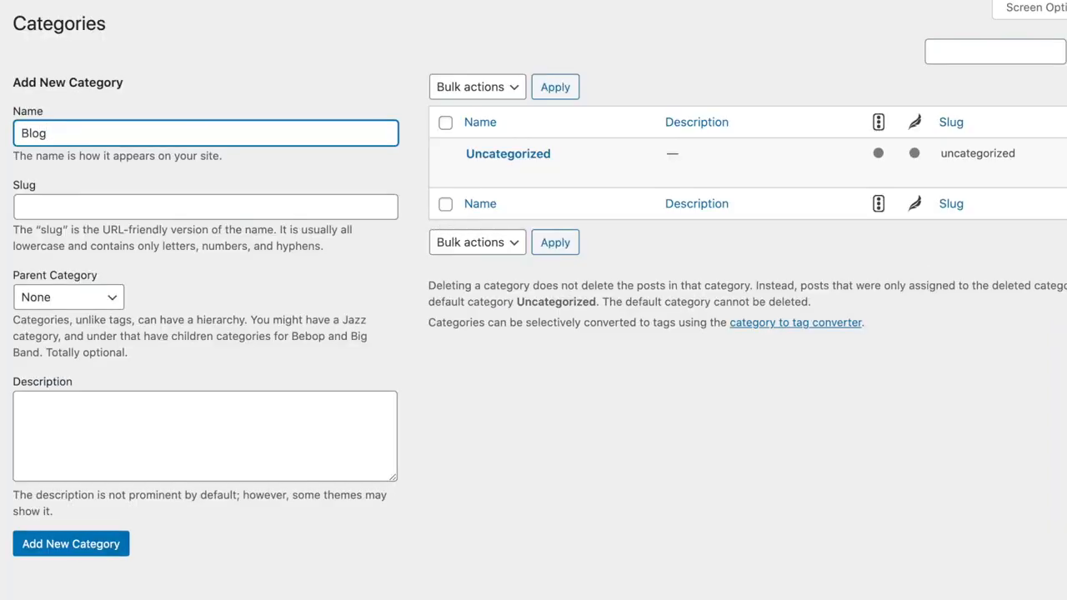
{"action": "left_click", "coordinate": [89, 547]}
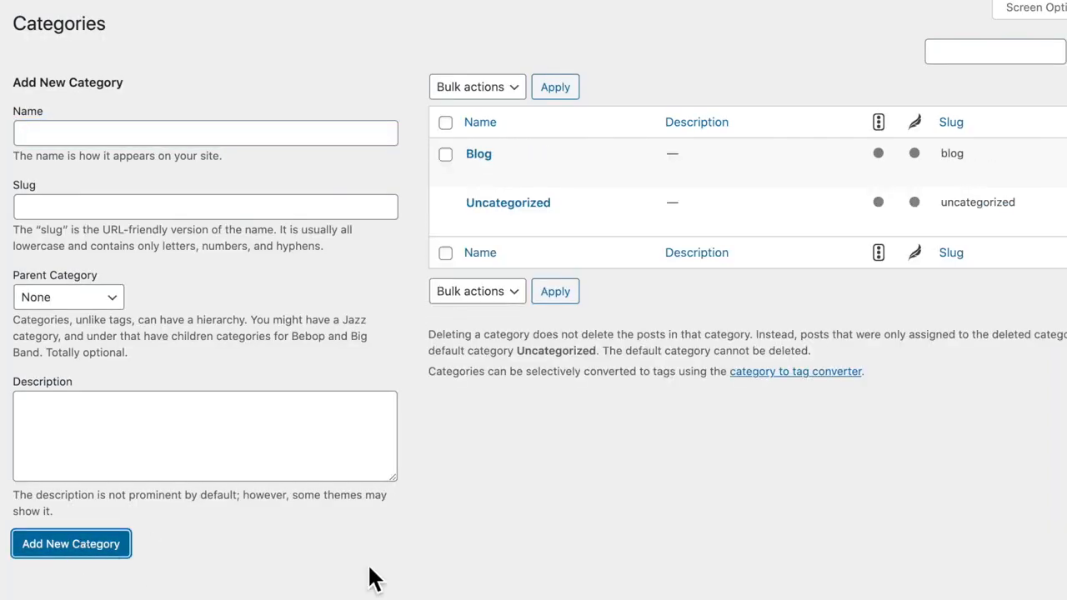
{"action": "left_click", "coordinate": [84, 139]}
{"action": "type", "text": "Podcast"}
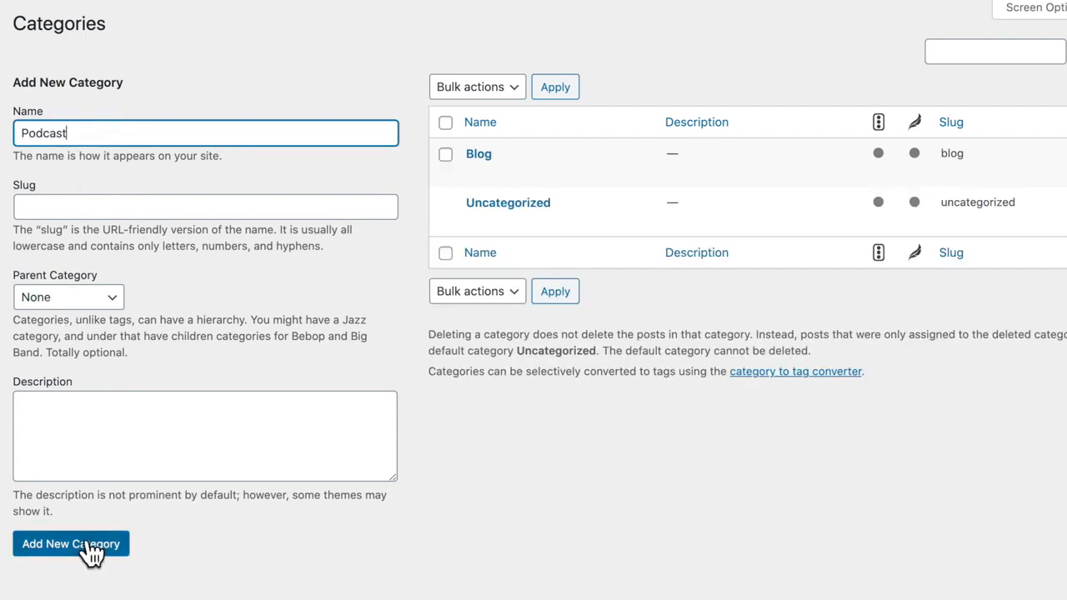
{"action": "left_click", "coordinate": [52, 547]}
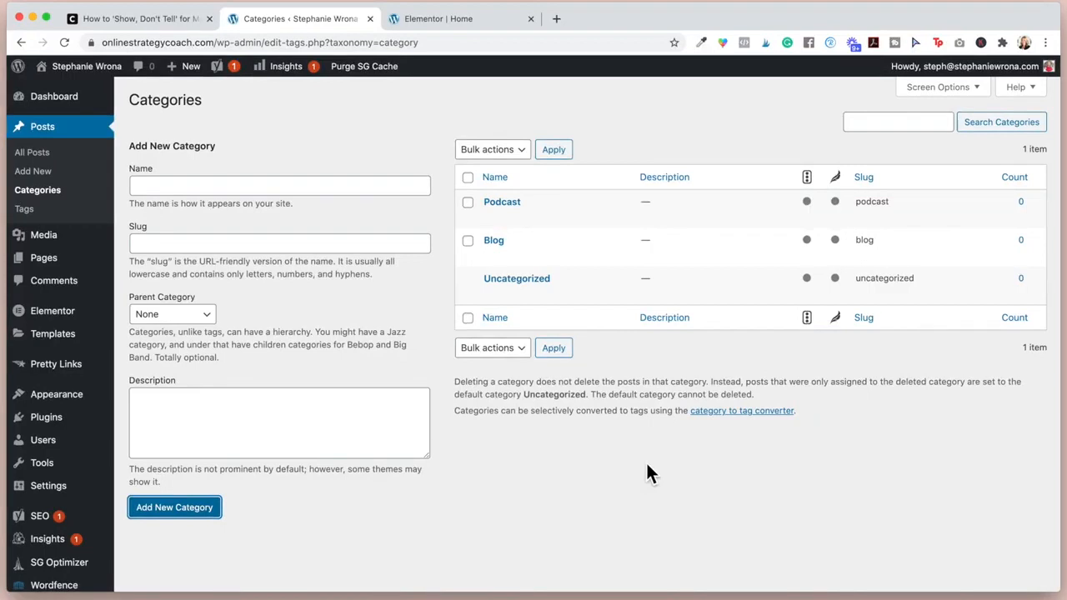
Step: Add Relationships, Mindset and Self Care as new categories
{"action": "left_click", "coordinate": [189, 191]}
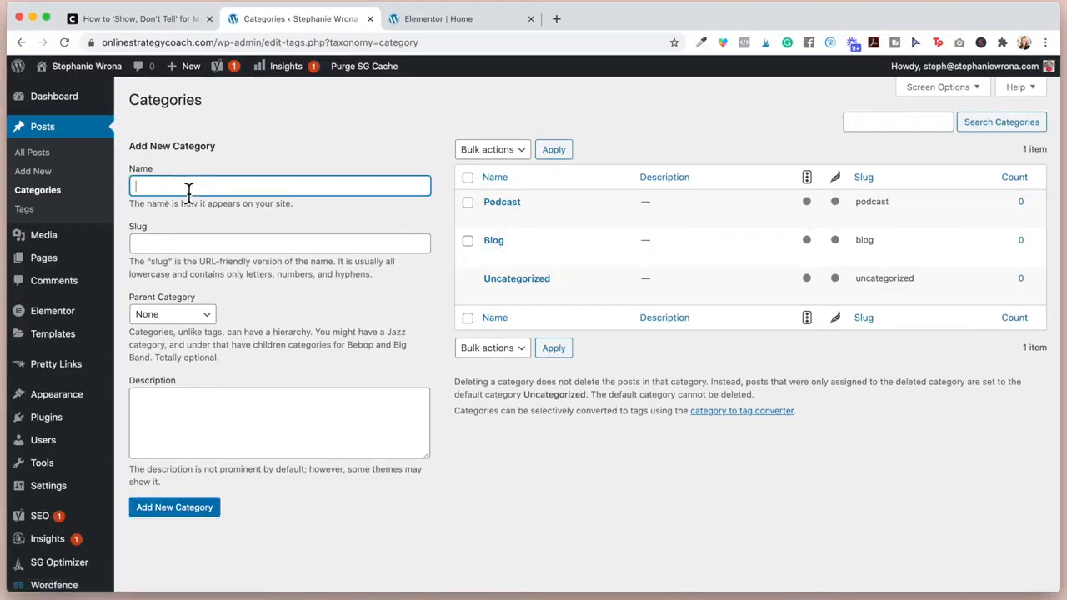
{"action": "type", "text": "Relationships"}
{"action": "left_click", "coordinate": [172, 510]}
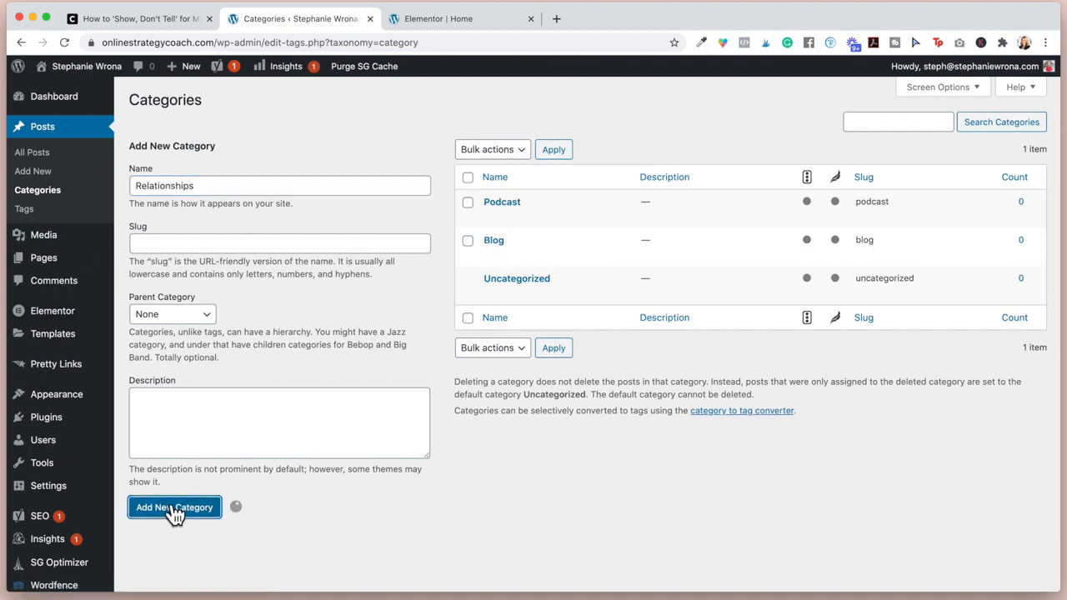
{"action": "type", "text": "Mindset"}
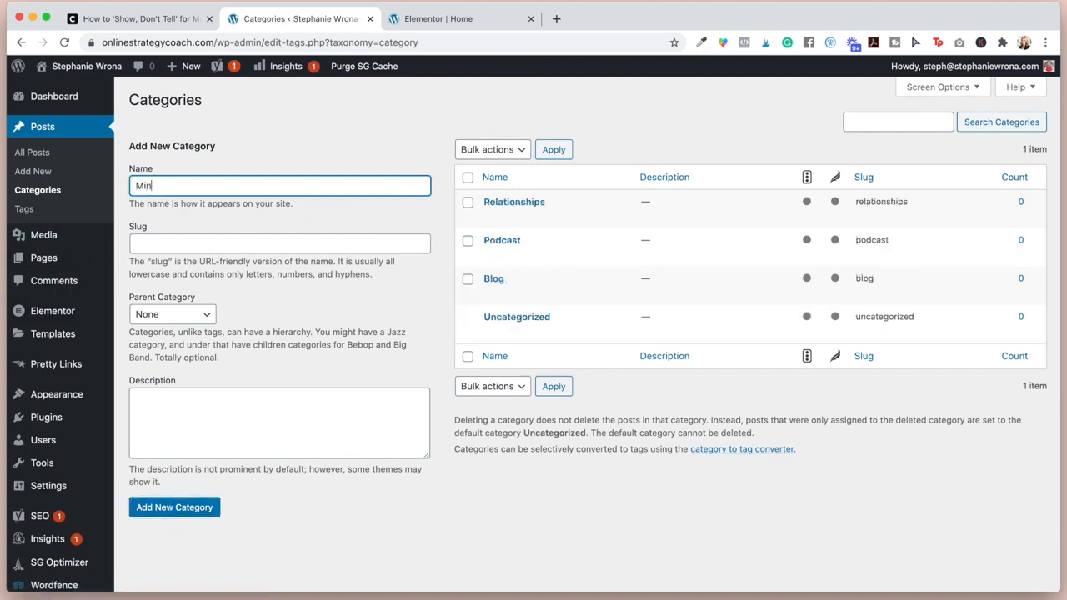
{"action": "key", "text": "Return"}
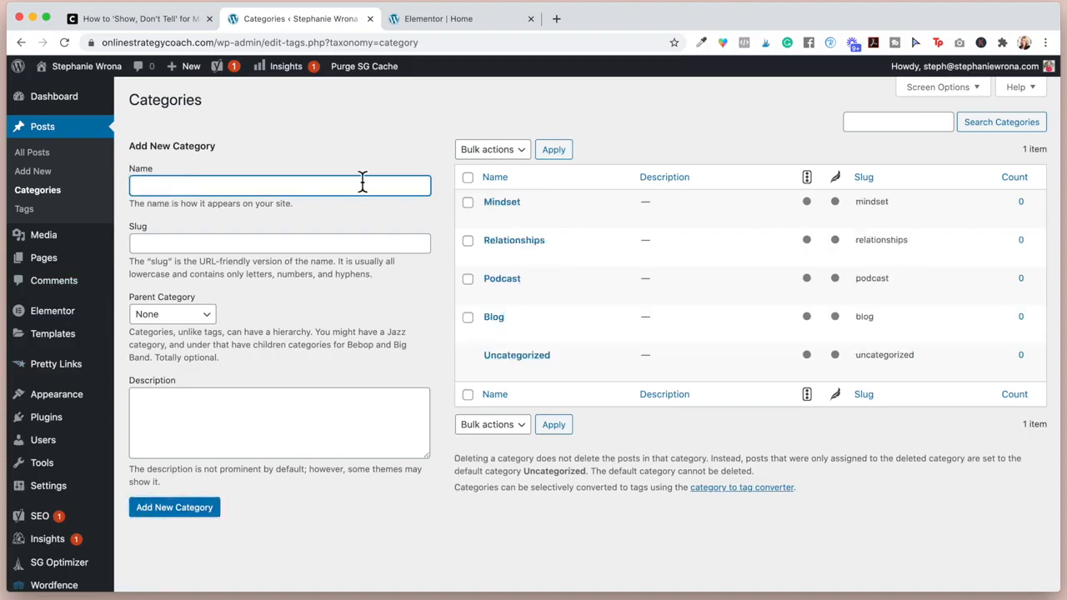
{"action": "type", "text": "Self Care"}
{"action": "key", "text": "Return"}
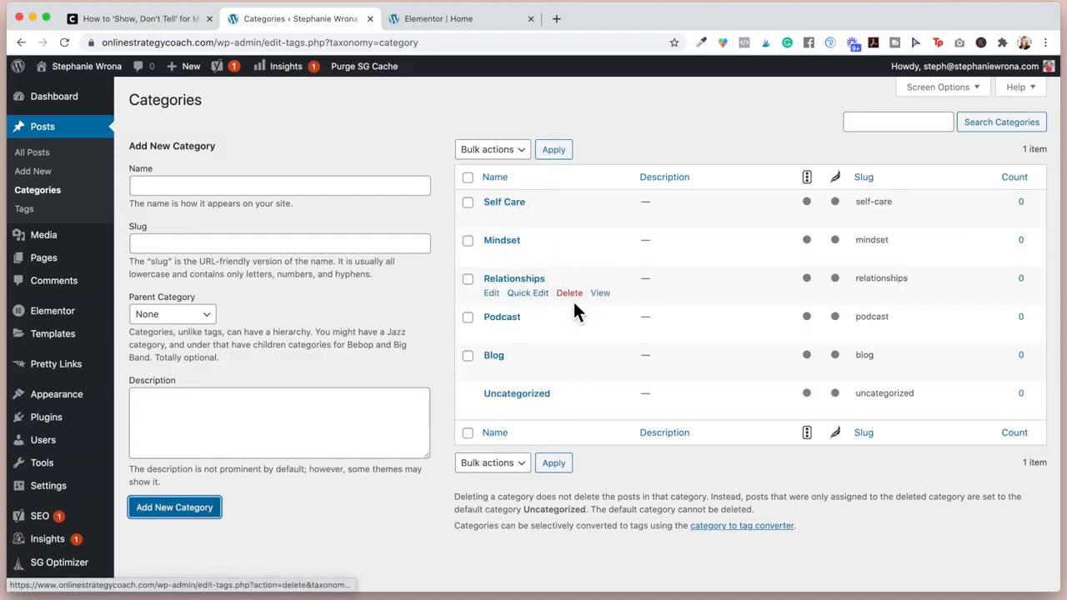
Step: Open Templates > Theme Builder and switch to the new visual Theme Builder via Try It Now
{"action": "mouse_move", "coordinate": [57, 344]}
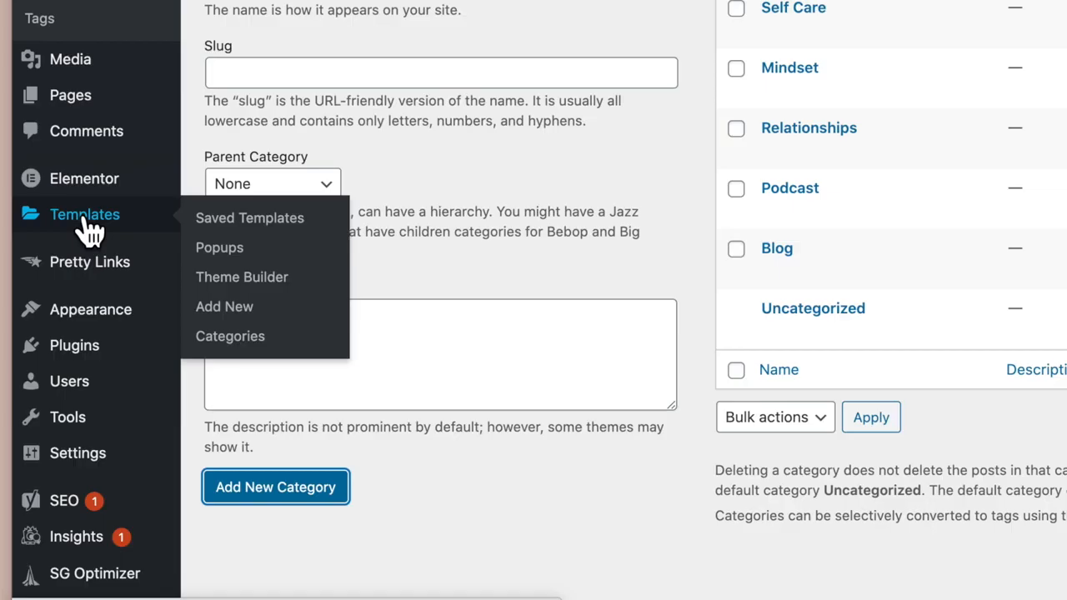
{"action": "left_click", "coordinate": [248, 281]}
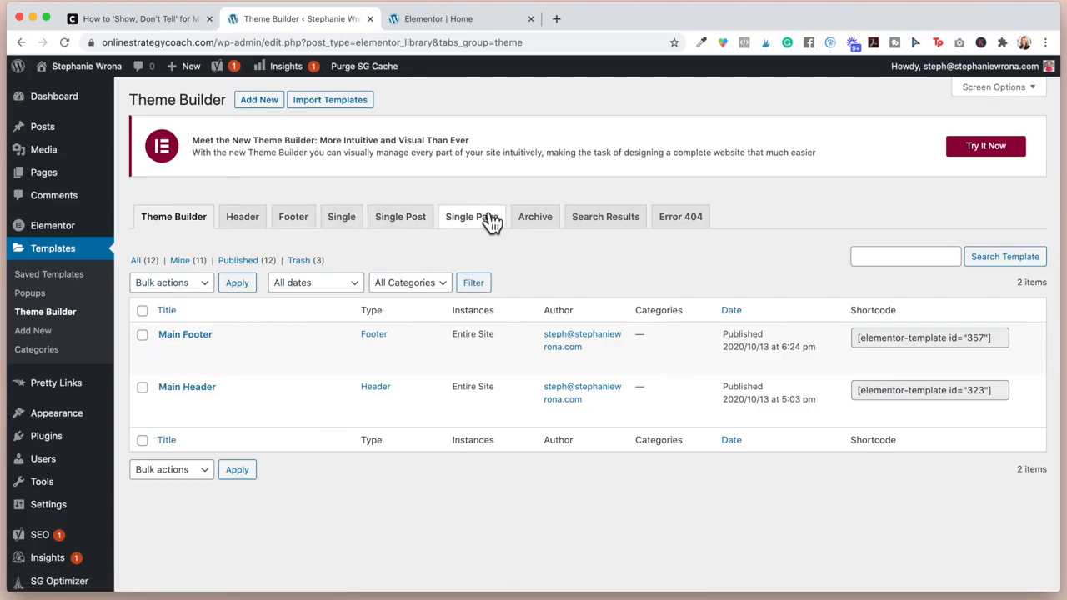
{"action": "left_click_drag", "start_coordinate": [193, 140], "coordinate": [500, 154]}
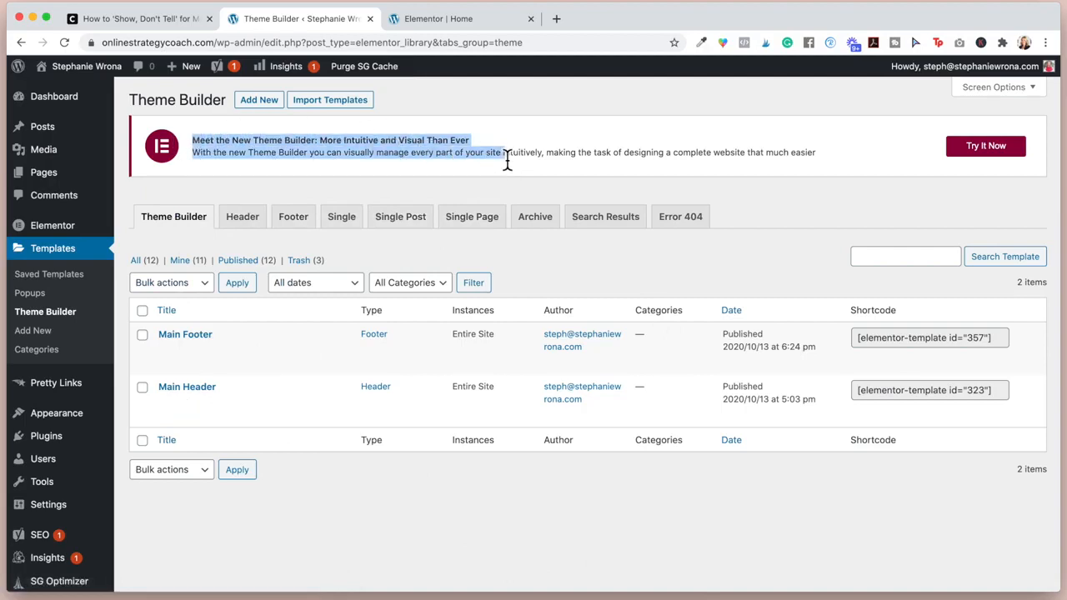
{"action": "left_click", "coordinate": [986, 146]}
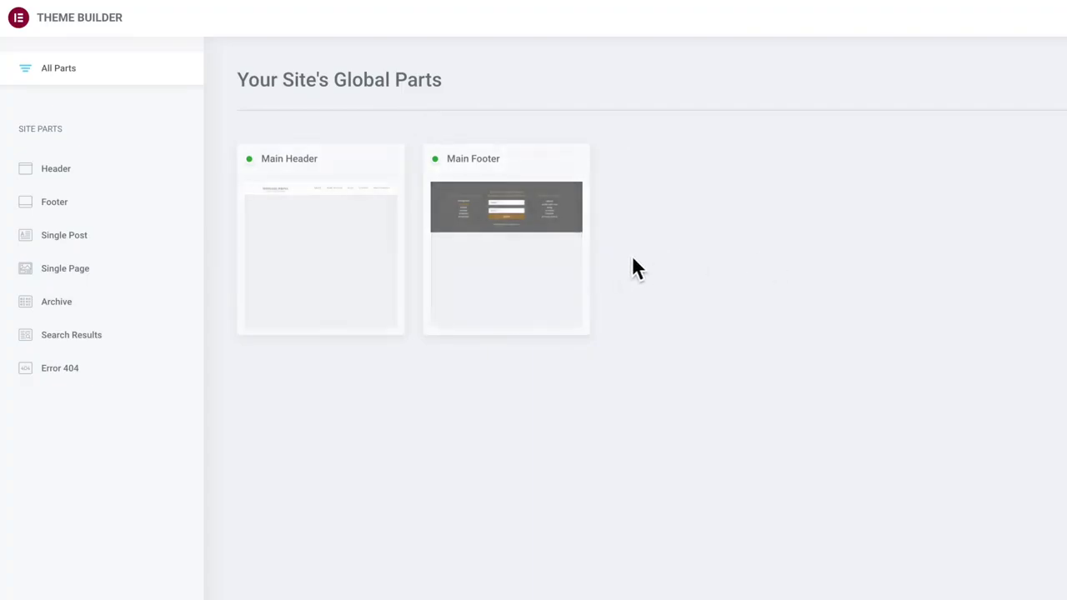
{"action": "mouse_move", "coordinate": [37, 242]}
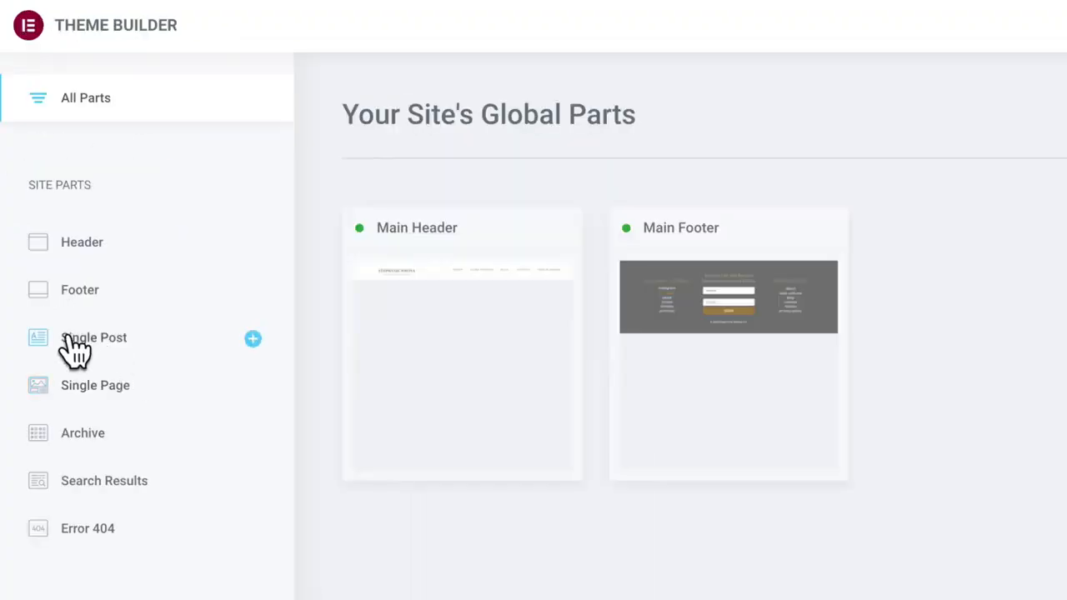
Step: Create a new Single Post template and close the Library without choosing a design
{"action": "left_click", "coordinate": [253, 338]}
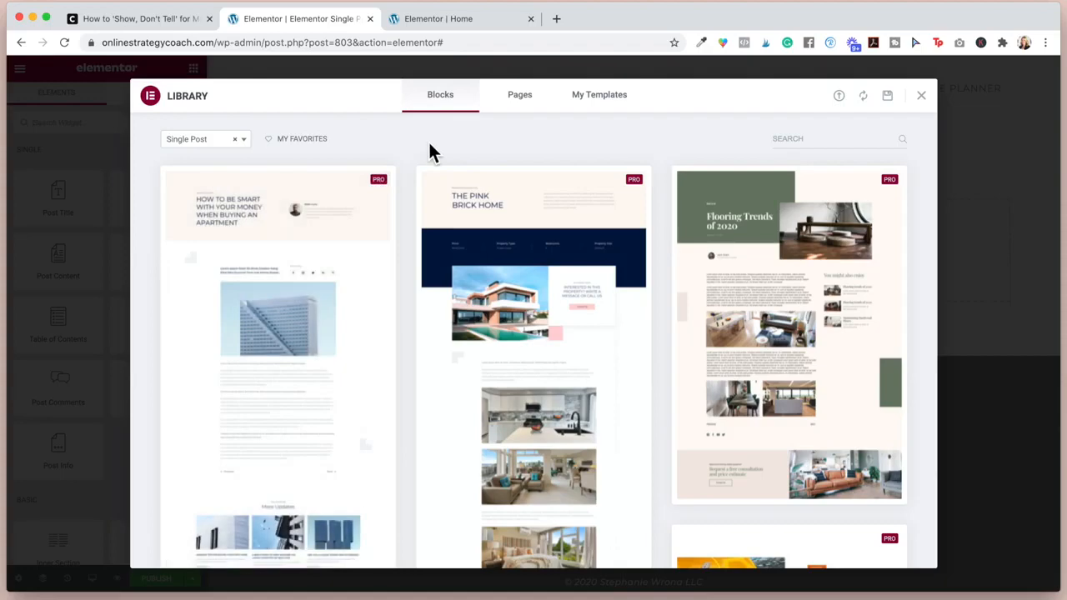
{"action": "left_click", "coordinate": [922, 98]}
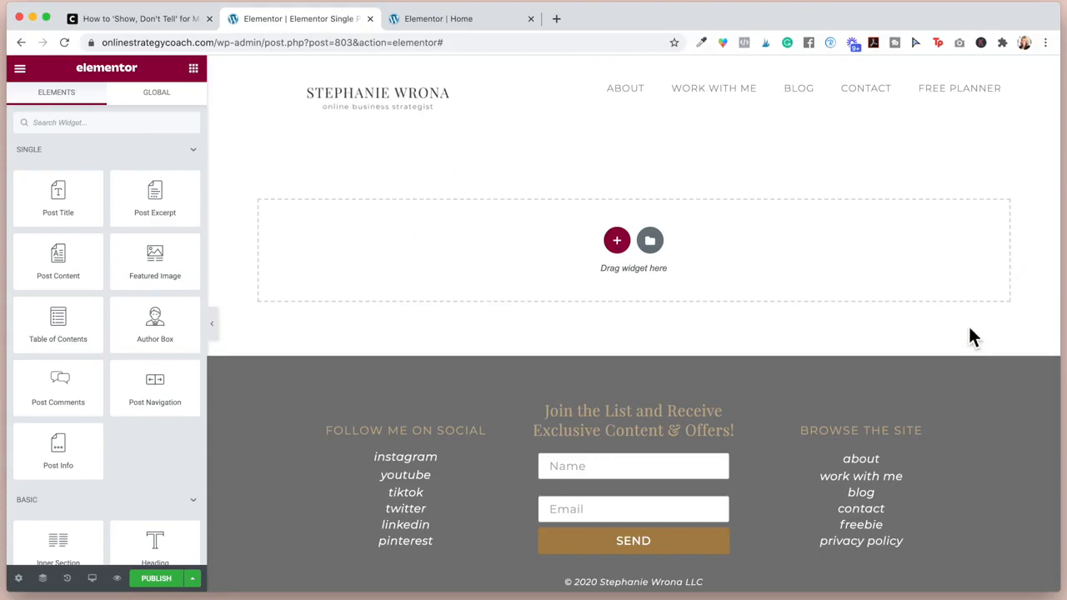
{"action": "left_click", "coordinate": [121, 18]}
{"action": "scroll", "coordinate": [144, 189], "scroll_direction": "up", "scroll_amount": 10}
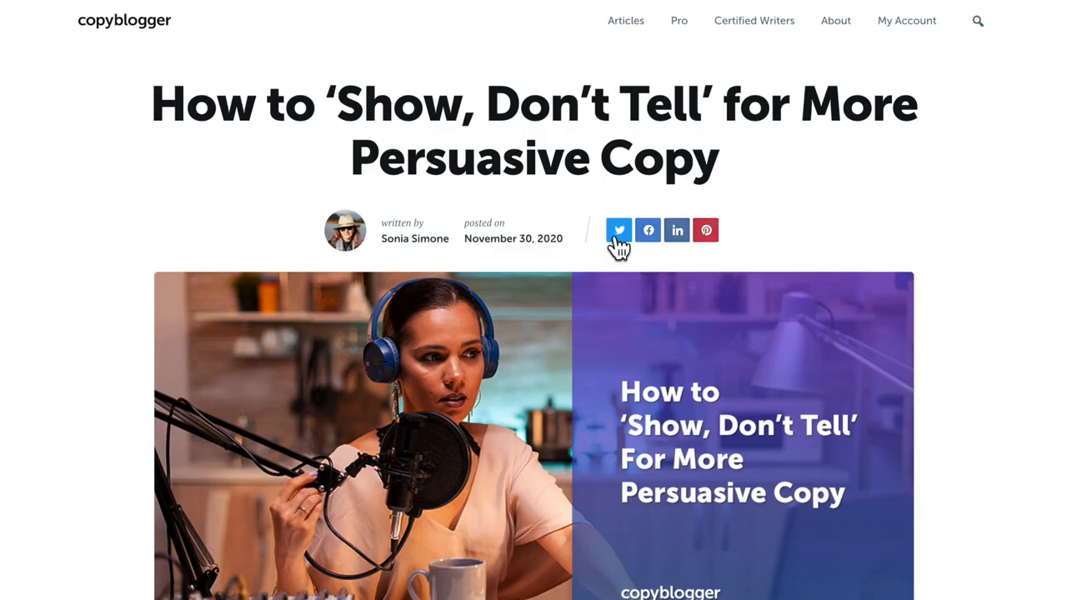
{"action": "scroll", "coordinate": [456, 283], "scroll_direction": "down", "scroll_amount": 1}
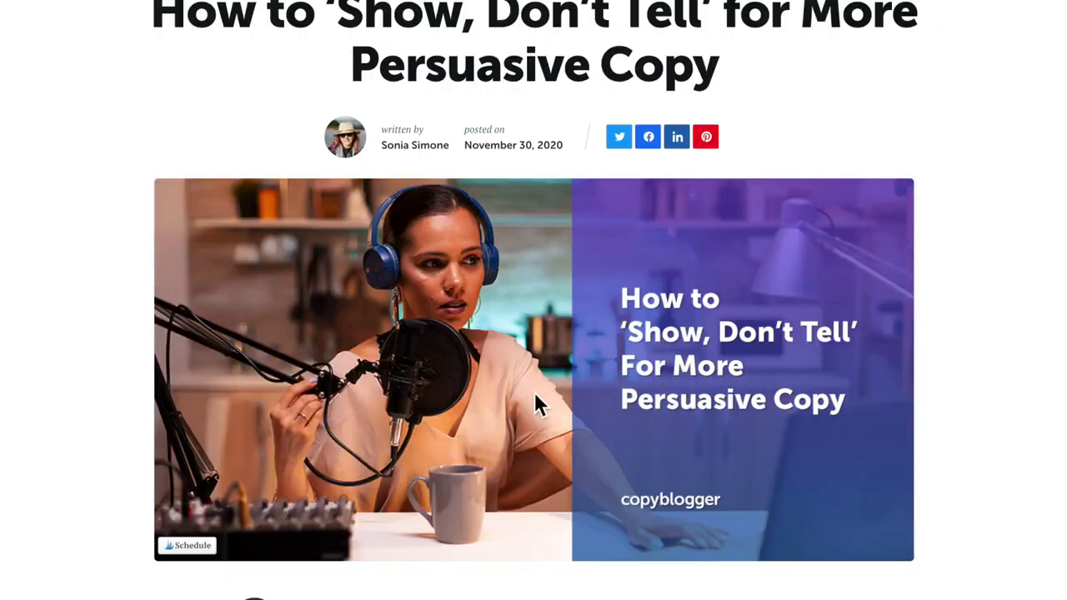
{"action": "scroll", "coordinate": [98, 271], "scroll_direction": "down", "scroll_amount": 2}
{"action": "scroll", "coordinate": [98, 269], "scroll_direction": "down", "scroll_amount": 4}
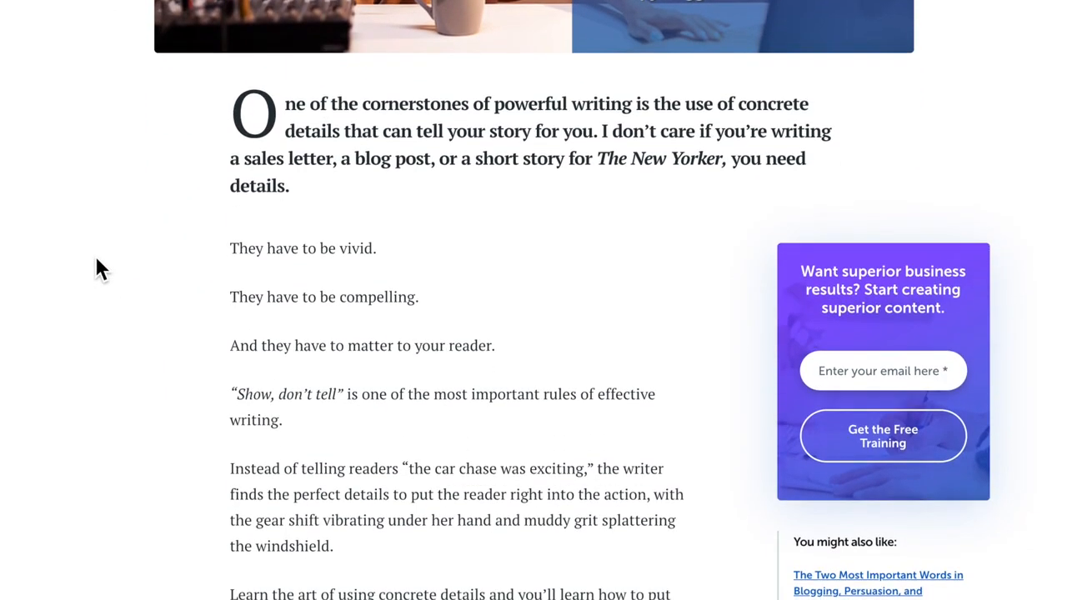
{"action": "scroll", "coordinate": [98, 268], "scroll_direction": "down", "scroll_amount": 2}
{"action": "scroll", "coordinate": [725, 272], "scroll_direction": "down", "scroll_amount": 1}
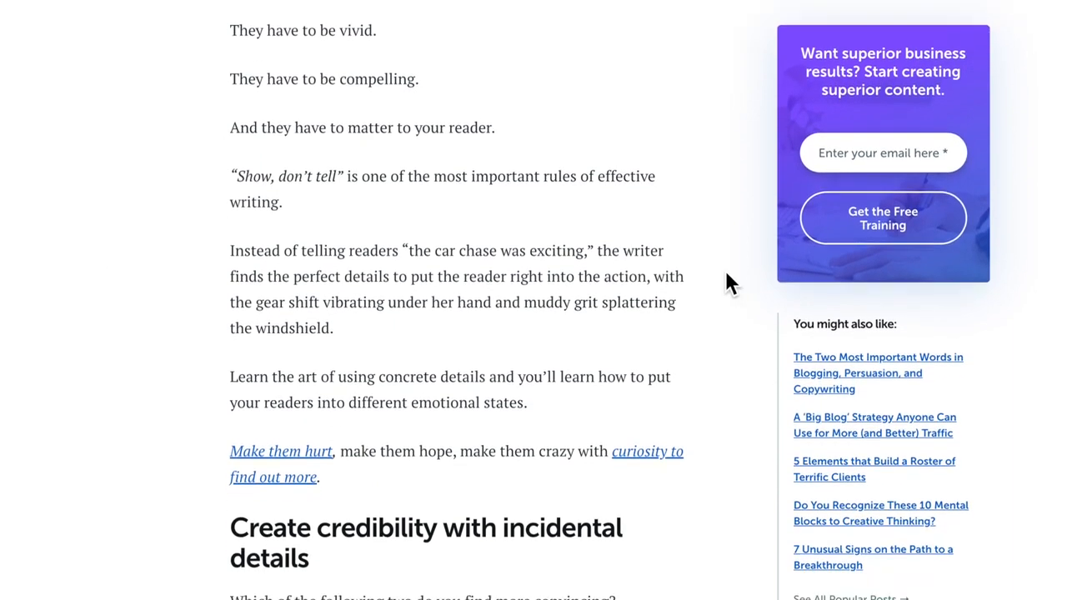
{"action": "scroll", "coordinate": [734, 368], "scroll_direction": "down", "scroll_amount": 4}
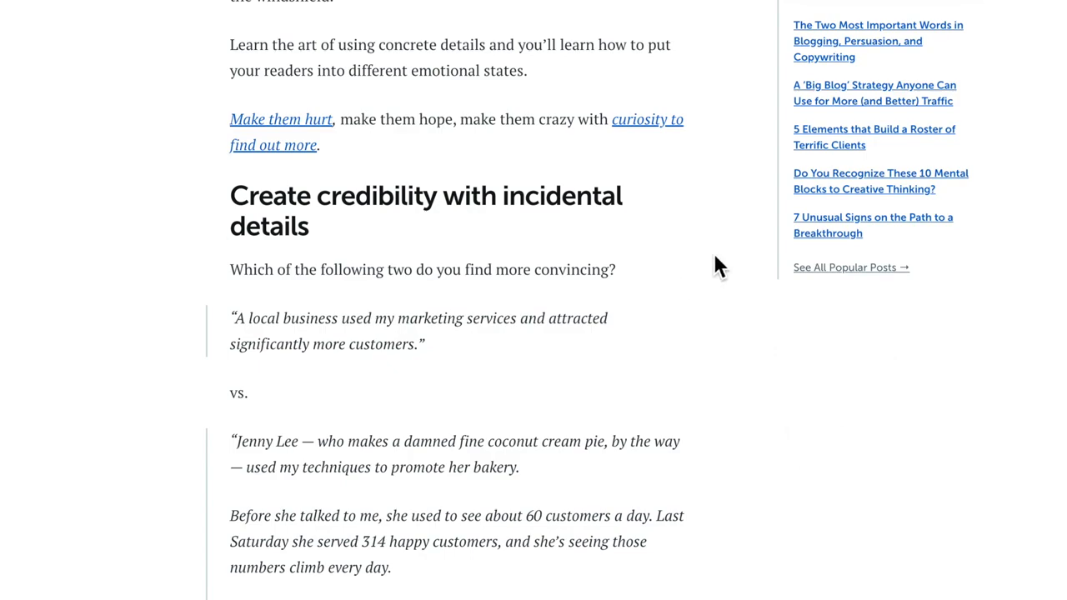
{"action": "scroll", "coordinate": [715, 262], "scroll_direction": "down", "scroll_amount": 8}
{"action": "scroll", "coordinate": [716, 259], "scroll_direction": "down", "scroll_amount": 16}
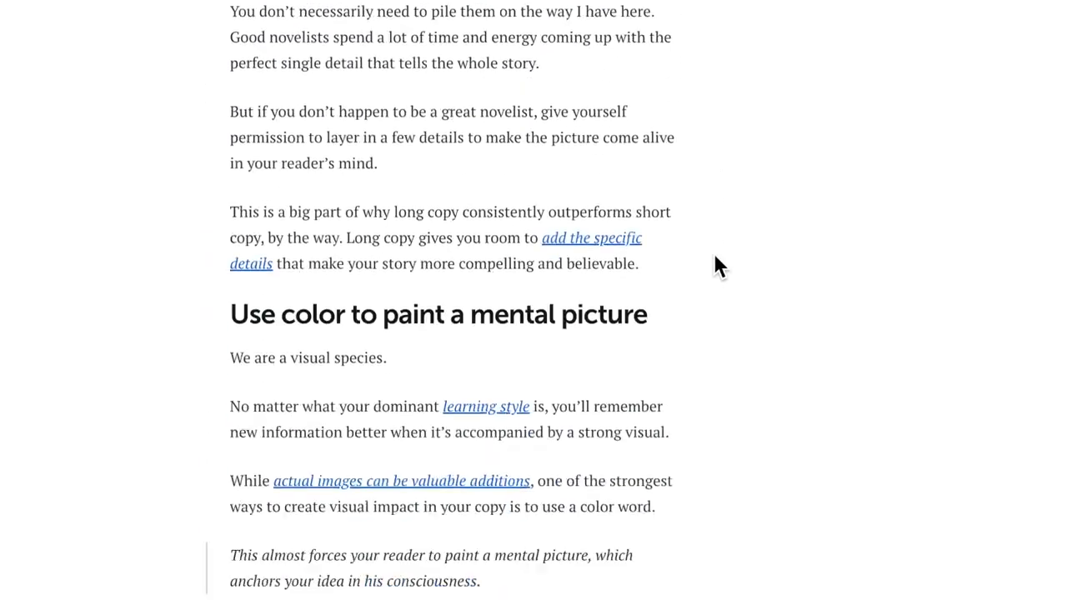
{"action": "scroll", "coordinate": [719, 265], "scroll_direction": "down", "scroll_amount": 4}
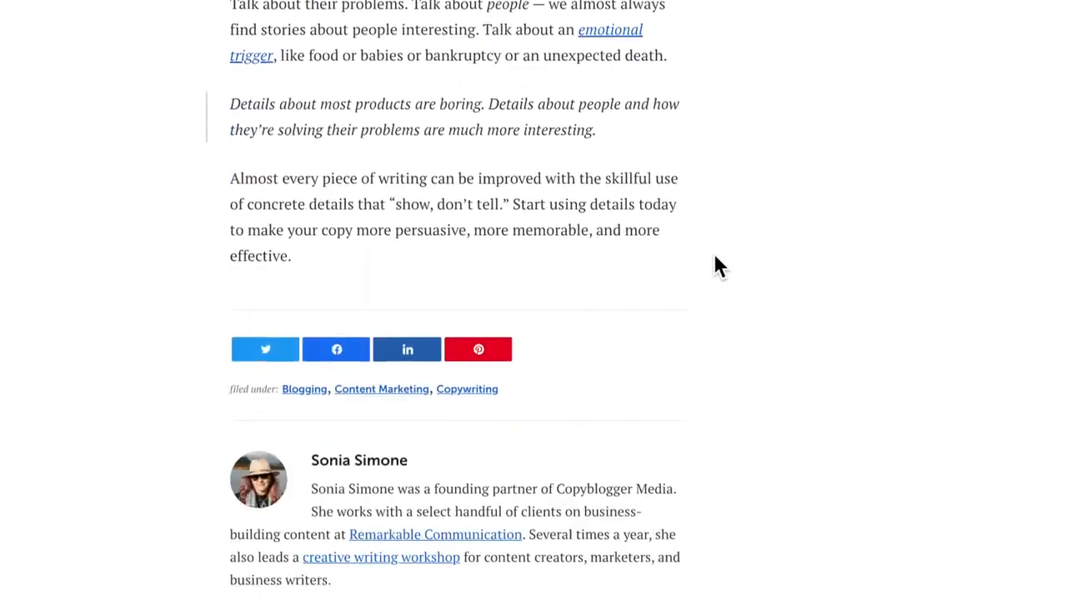
{"action": "scroll", "coordinate": [719, 265], "scroll_direction": "up", "scroll_amount": 7}
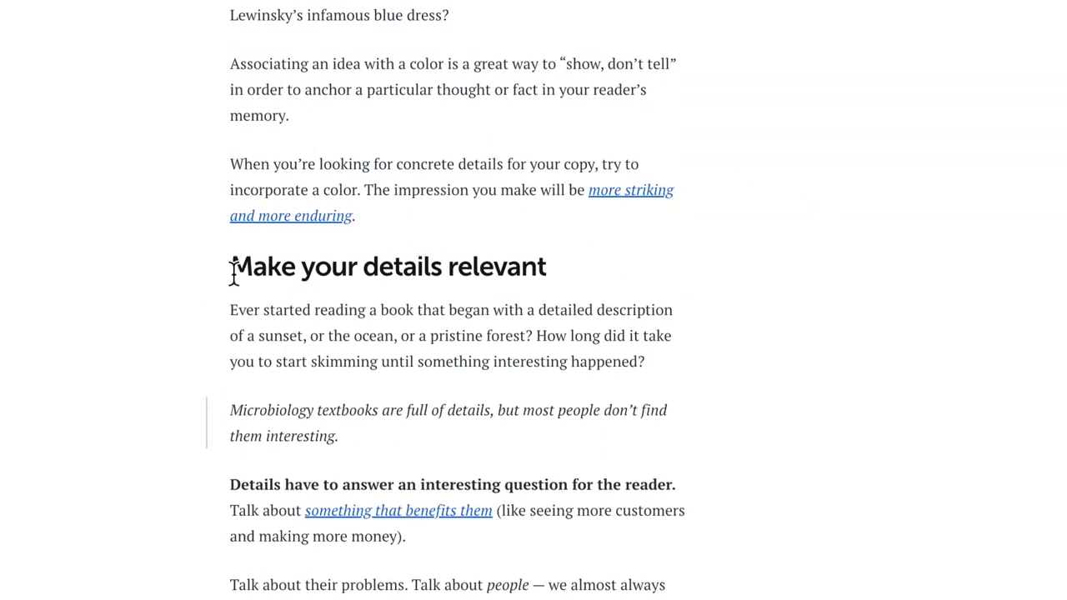
{"action": "left_click_drag", "start_coordinate": [234, 272], "coordinate": [564, 270]}
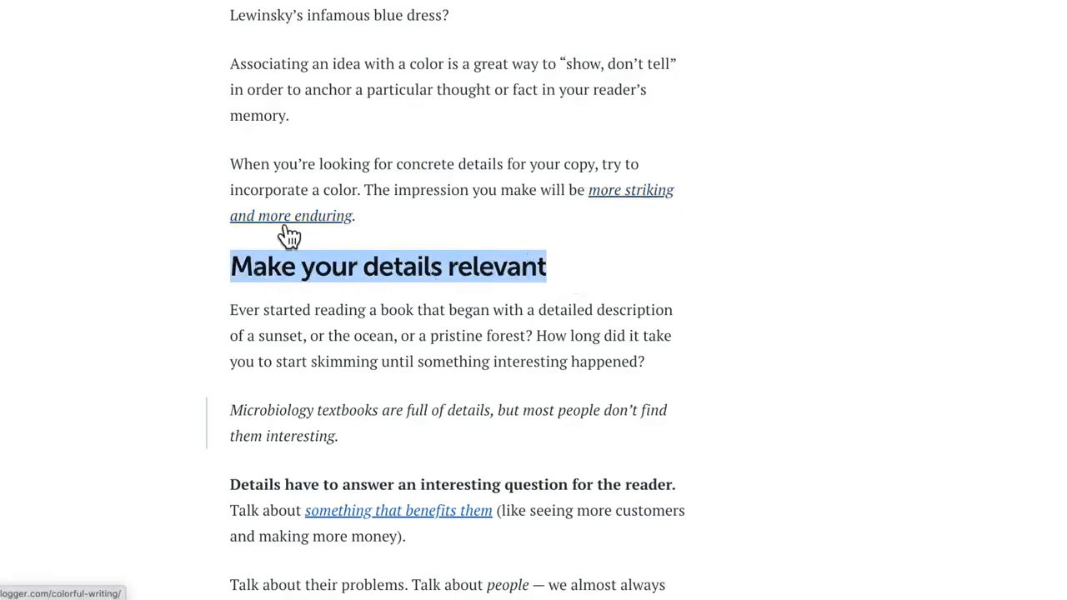
{"action": "scroll", "coordinate": [671, 248], "scroll_direction": "down", "scroll_amount": 2}
{"action": "scroll", "coordinate": [791, 299], "scroll_direction": "down", "scroll_amount": 6}
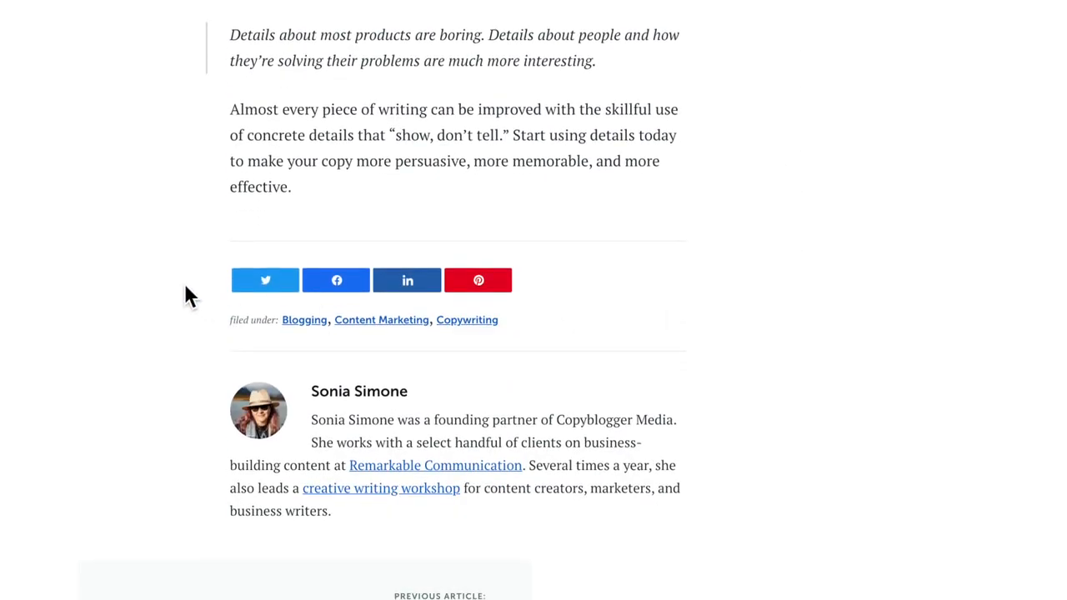
{"action": "scroll", "coordinate": [187, 284], "scroll_direction": "down", "scroll_amount": 1}
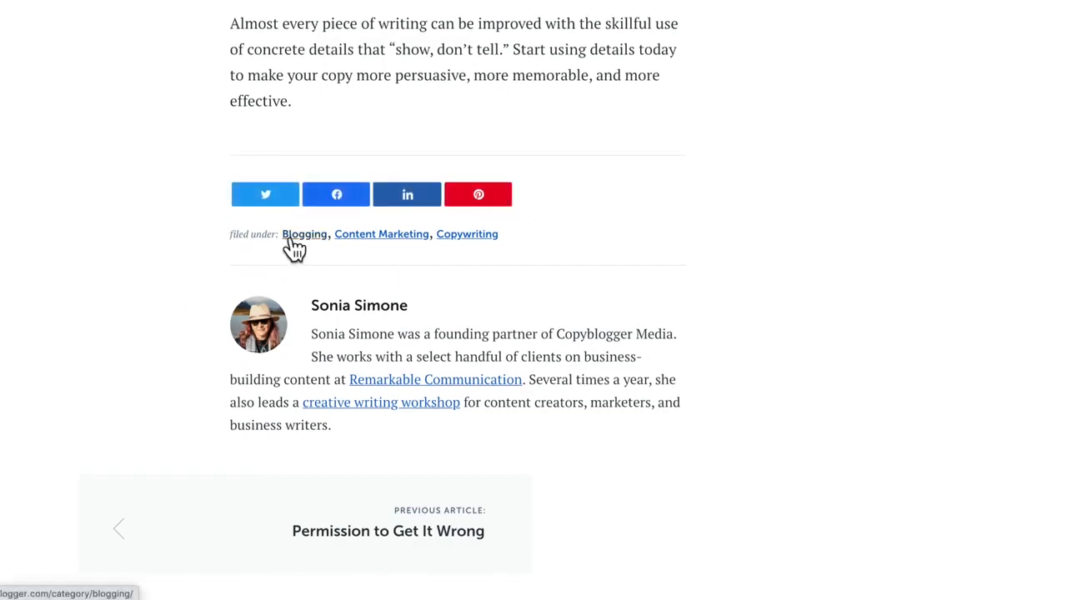
{"action": "scroll", "coordinate": [176, 329], "scroll_direction": "down", "scroll_amount": 1}
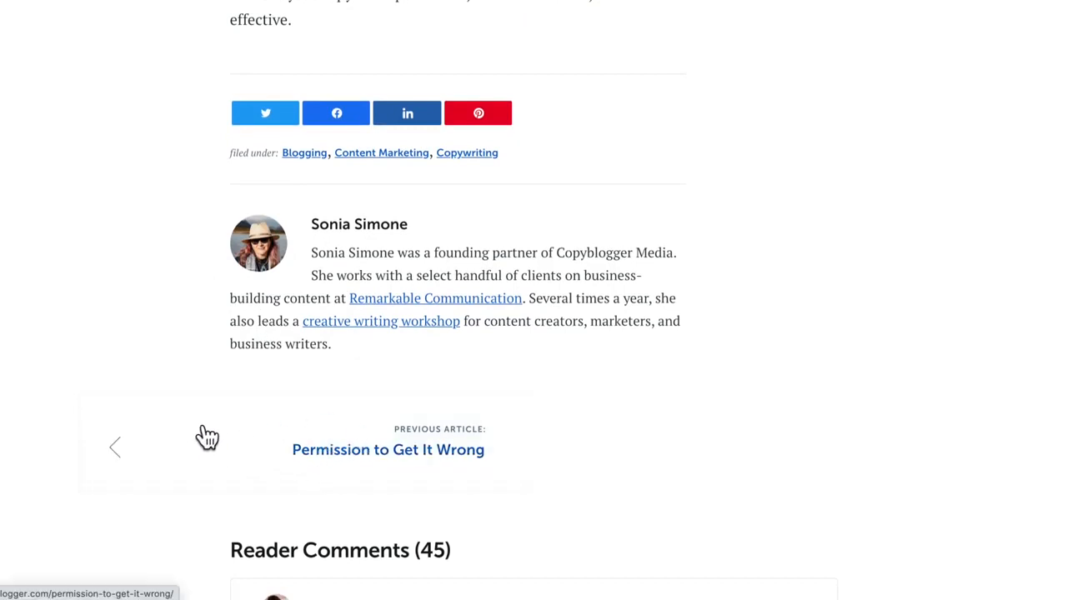
{"action": "scroll", "coordinate": [204, 440], "scroll_direction": "down", "scroll_amount": 2}
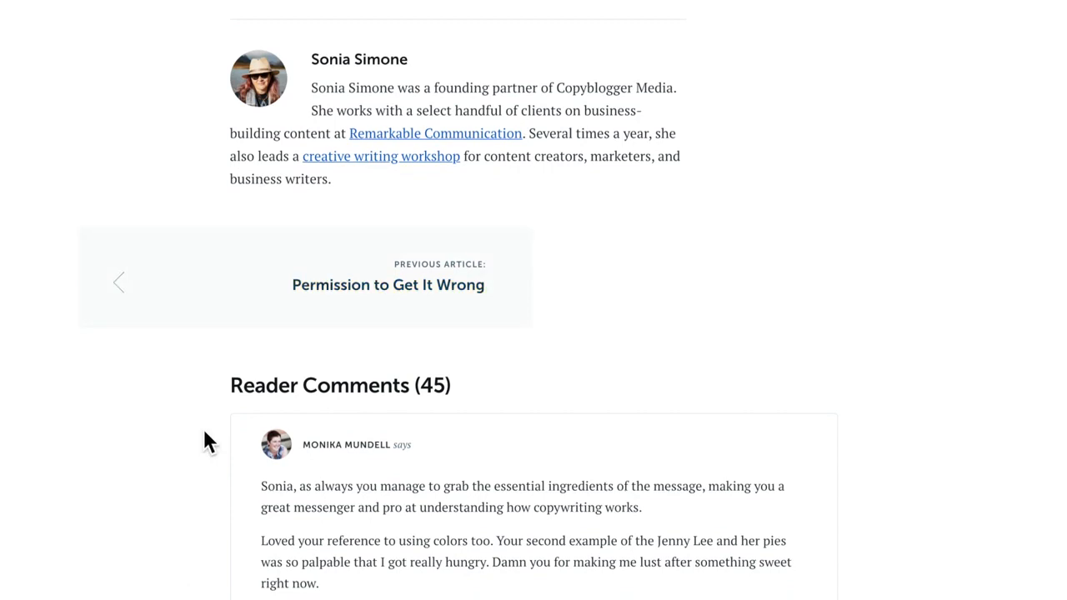
{"action": "scroll", "coordinate": [206, 440], "scroll_direction": "down", "scroll_amount": 2}
{"action": "scroll", "coordinate": [205, 432], "scroll_direction": "down", "scroll_amount": 4}
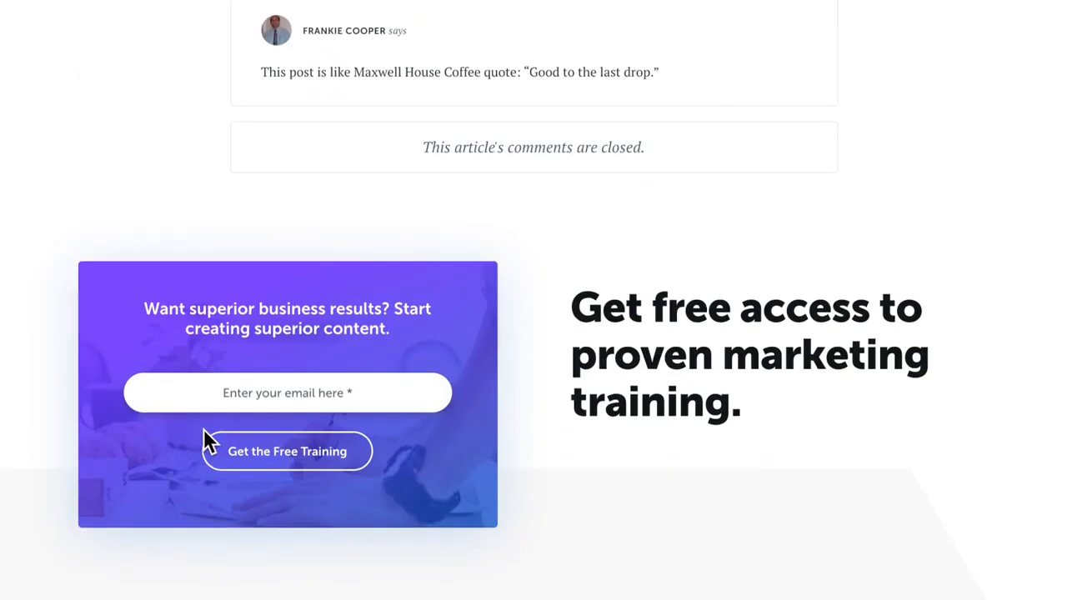
{"action": "scroll", "coordinate": [208, 442], "scroll_direction": "down", "scroll_amount": 2}
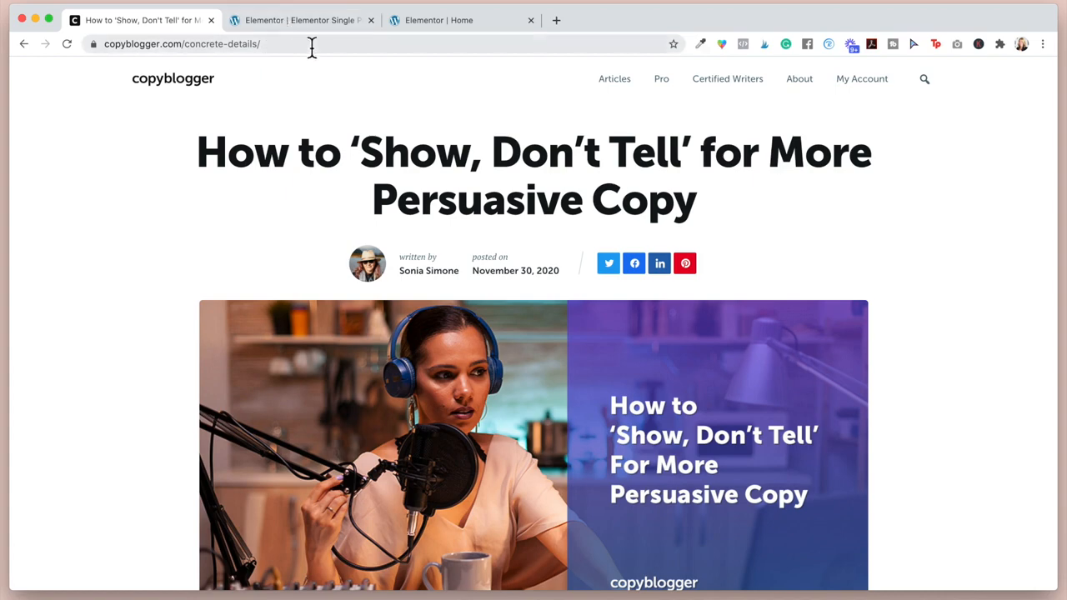
Step: In the Single Post editor, add a one-column section containing the Post Title widget
{"action": "left_click", "coordinate": [315, 21]}
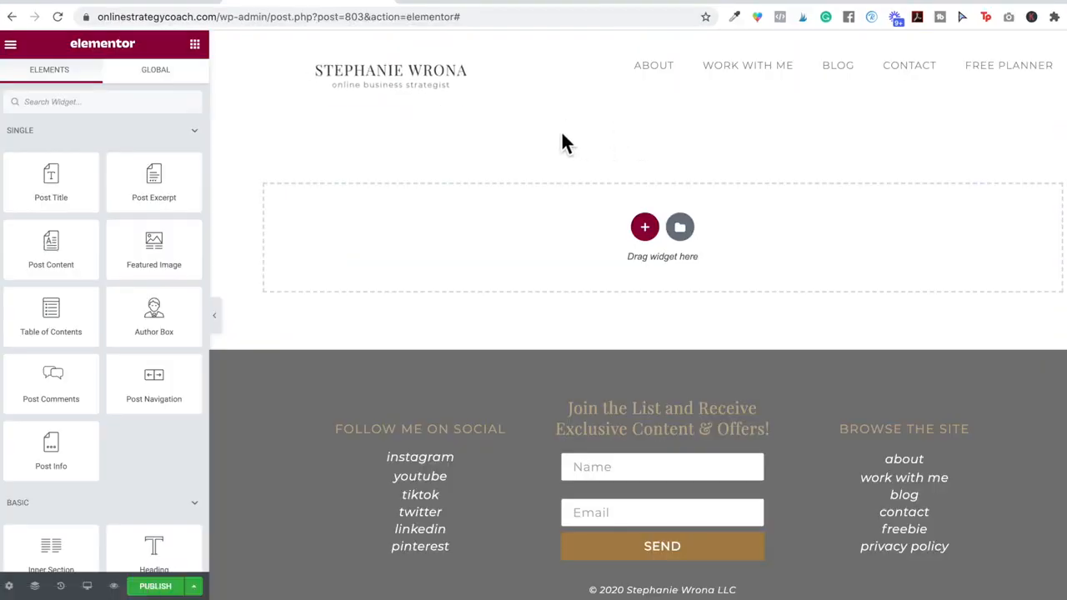
{"action": "left_click", "coordinate": [645, 228]}
{"action": "left_click", "coordinate": [471, 273]}
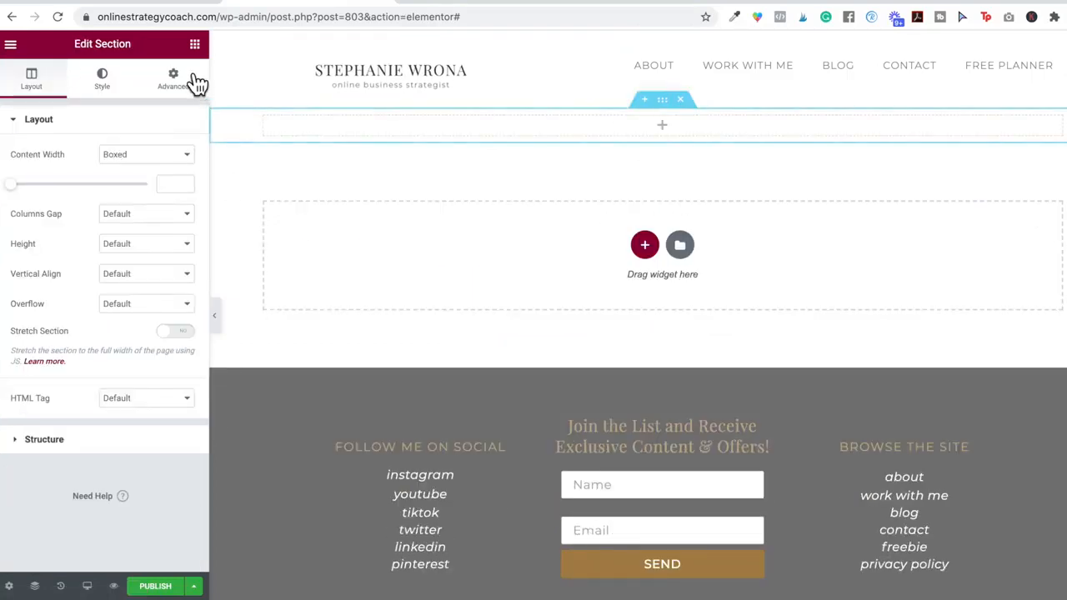
{"action": "left_click", "coordinate": [195, 45]}
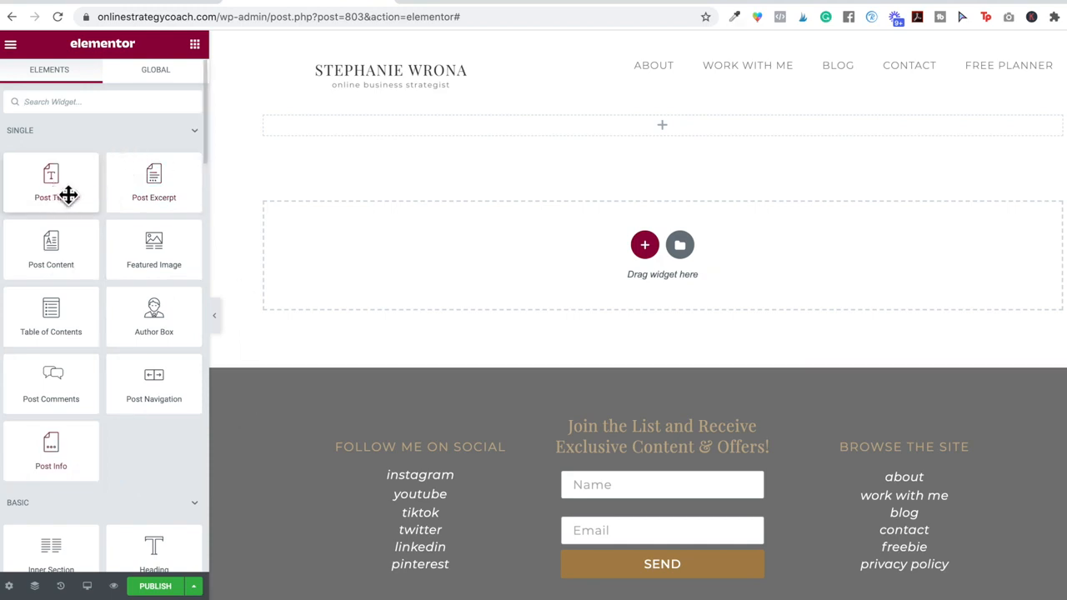
{"action": "left_click_drag", "start_coordinate": [68, 190], "coordinate": [618, 139]}
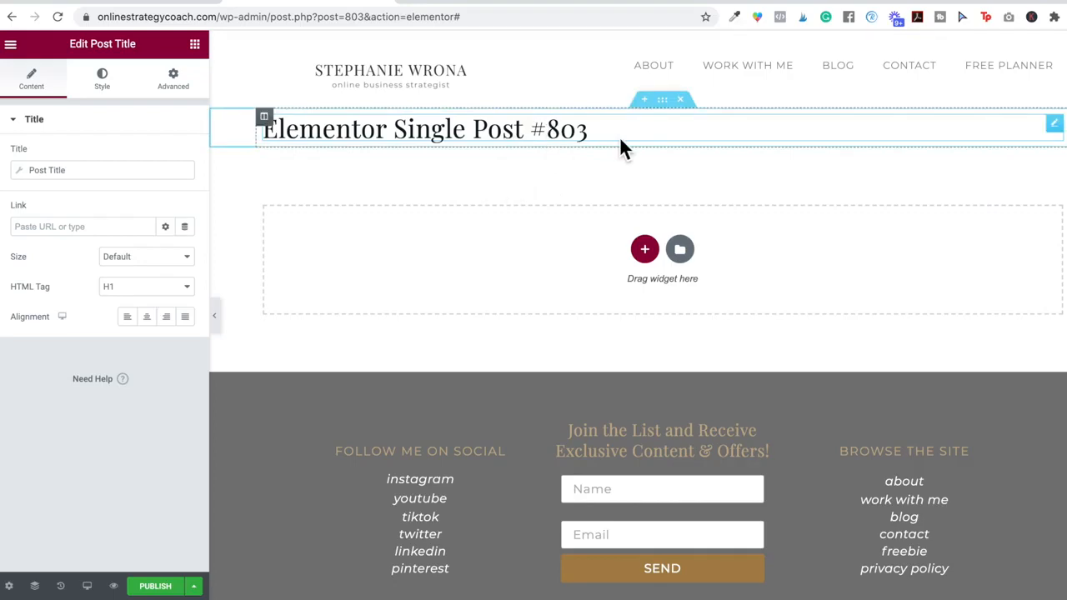
Step: Set the Post Title's Alignment to Center
{"action": "left_click", "coordinate": [103, 87]}
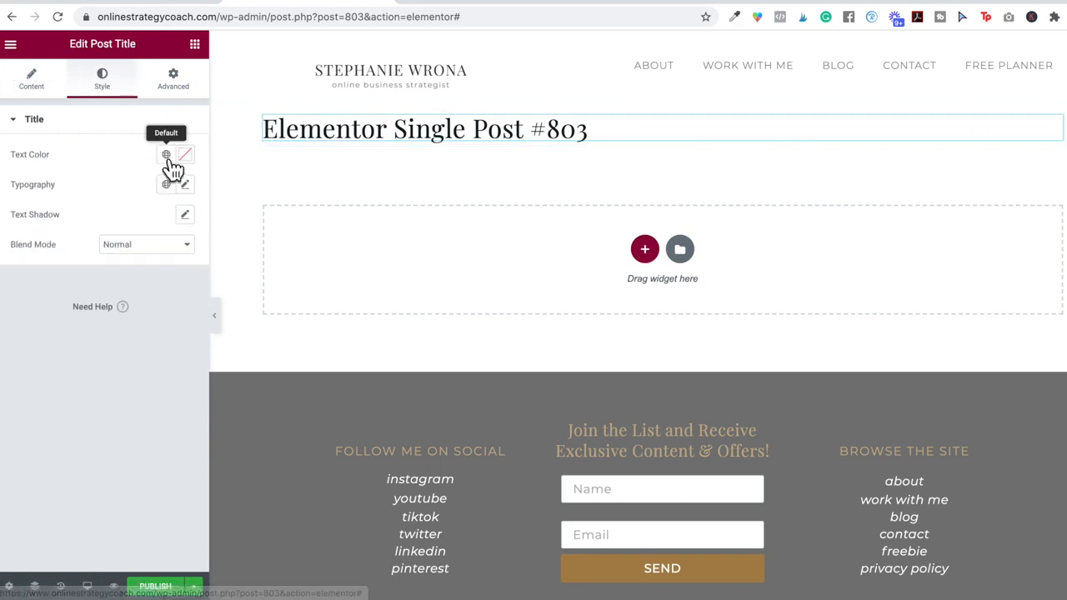
{"action": "left_click", "coordinate": [185, 184]}
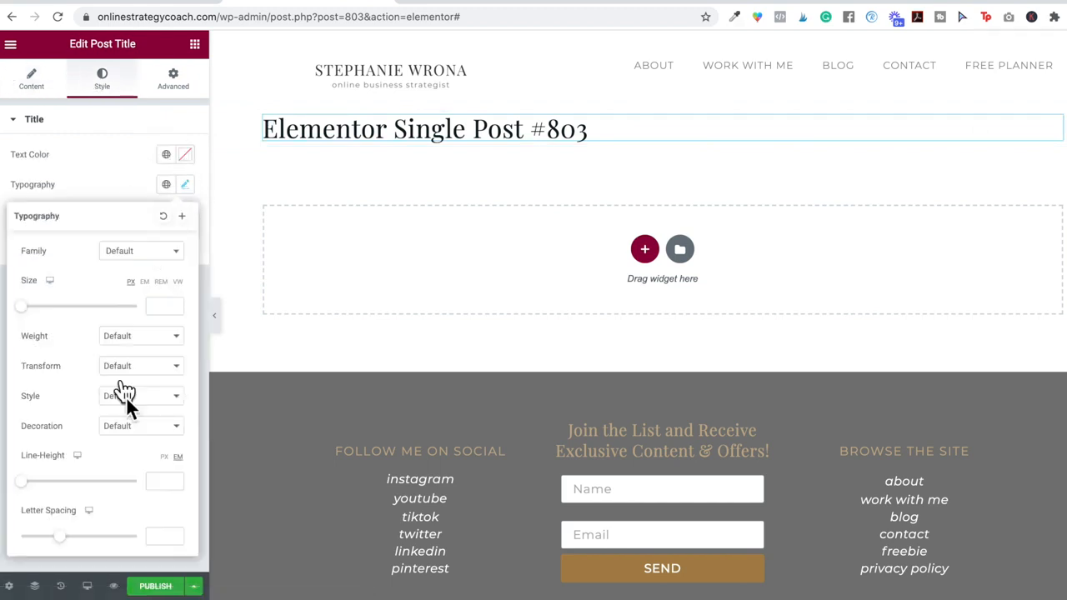
{"action": "left_click", "coordinate": [119, 156]}
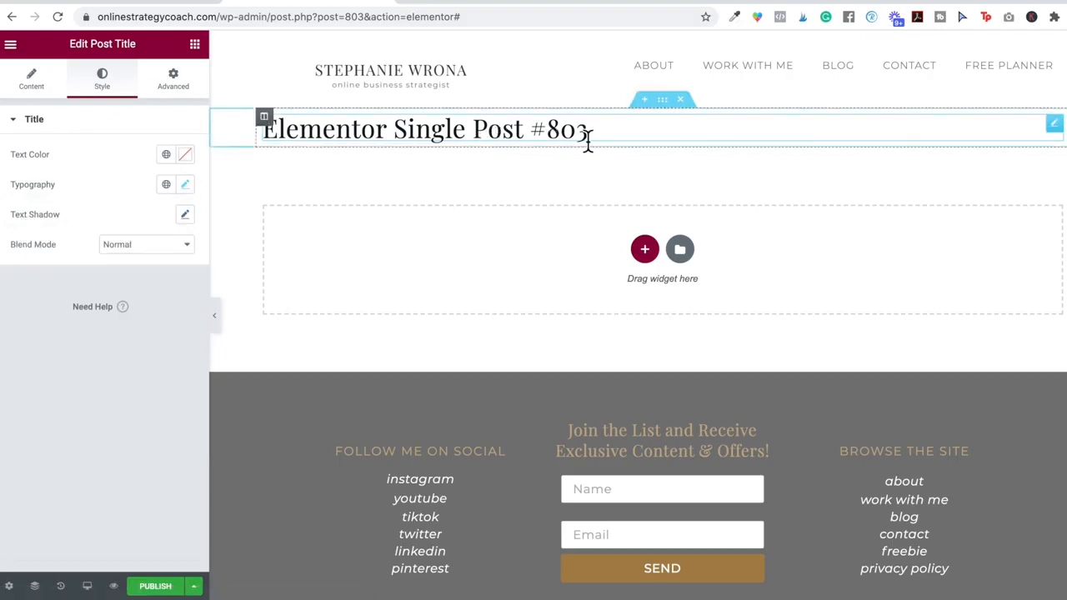
{"action": "left_click", "coordinate": [31, 79]}
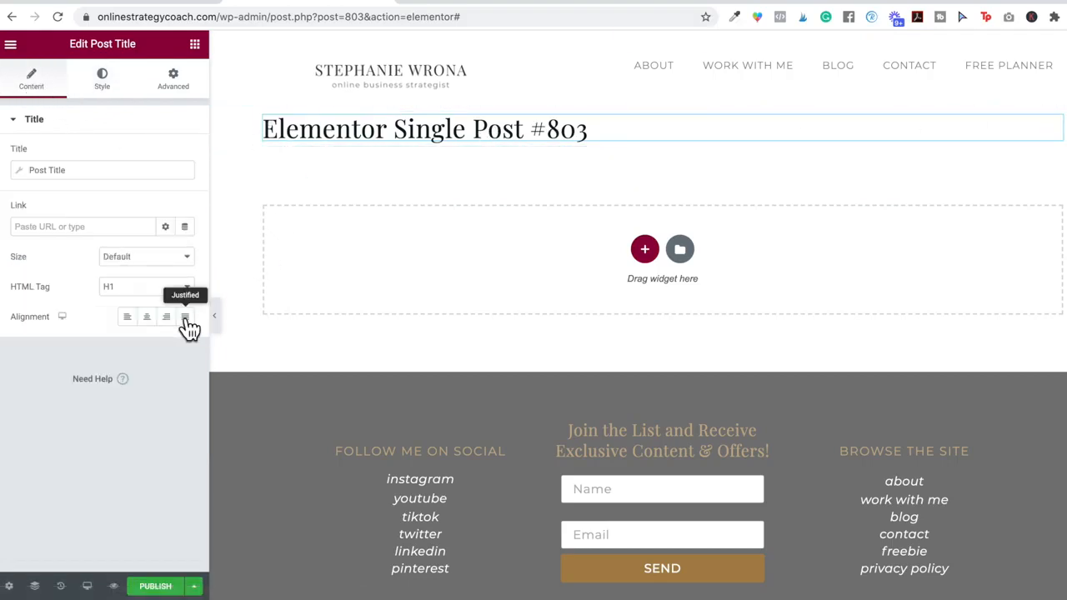
{"action": "left_click", "coordinate": [147, 319]}
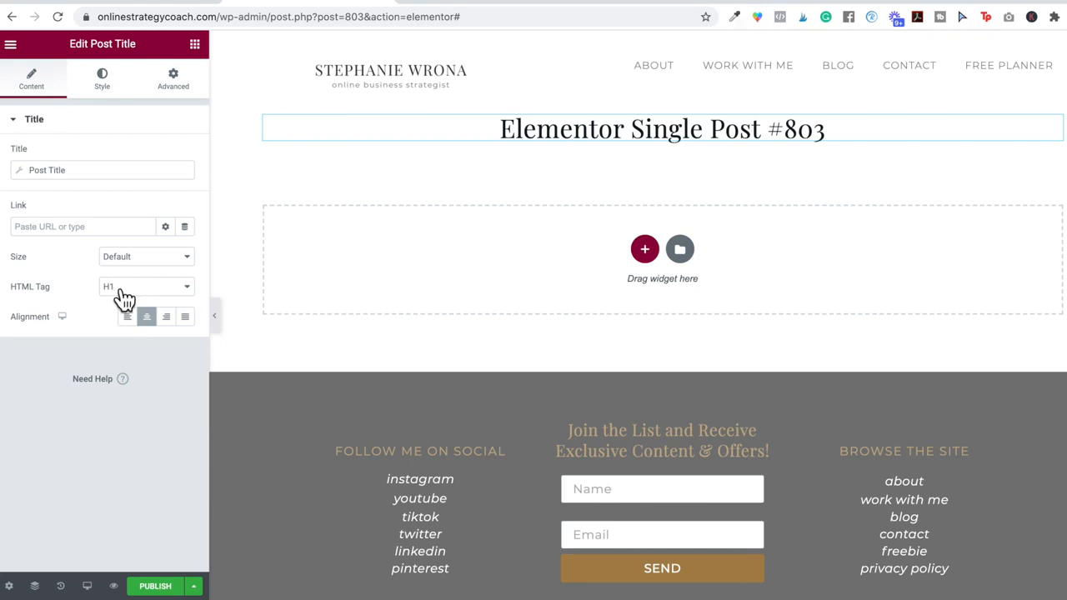
{"action": "left_click", "coordinate": [194, 45]}
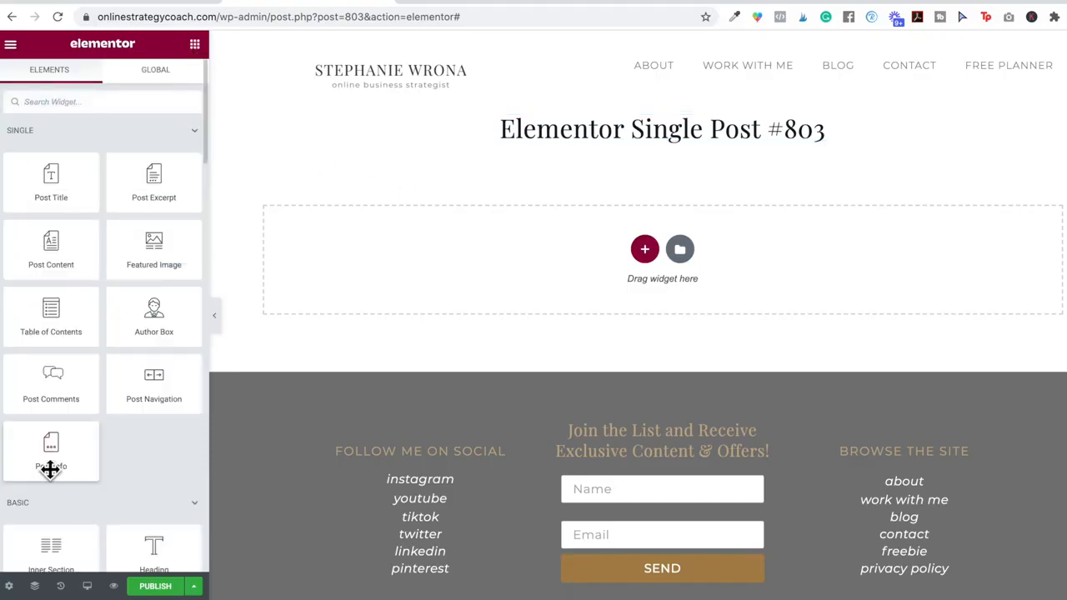
Step: Add a Post Info widget under the title and delete its Date, Time and Comments items
{"action": "left_click_drag", "start_coordinate": [50, 459], "coordinate": [631, 201]}
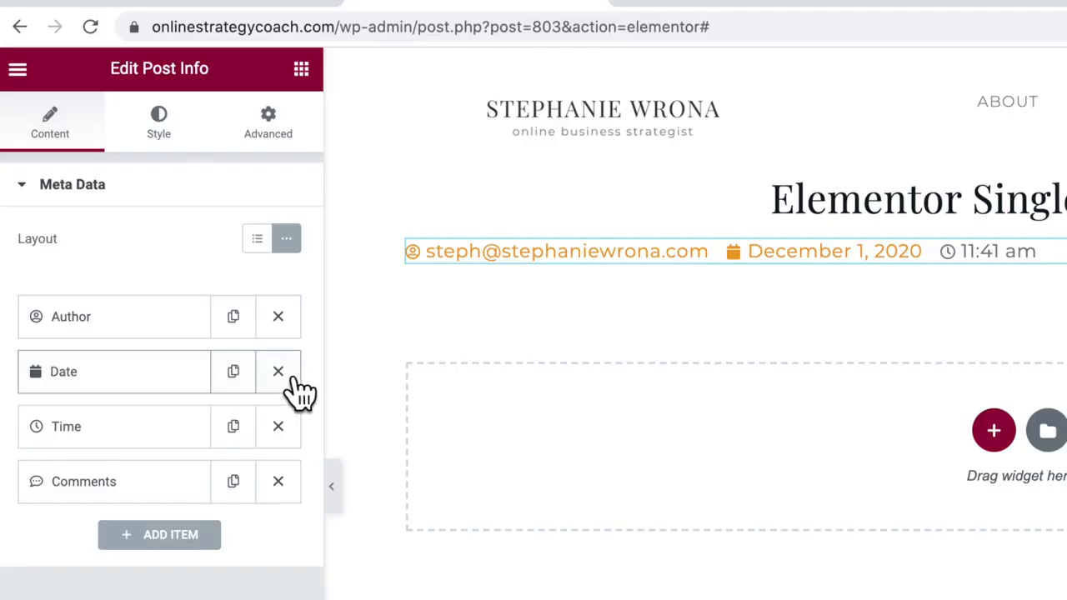
{"action": "left_click", "coordinate": [181, 242]}
{"action": "left_click", "coordinate": [279, 372]}
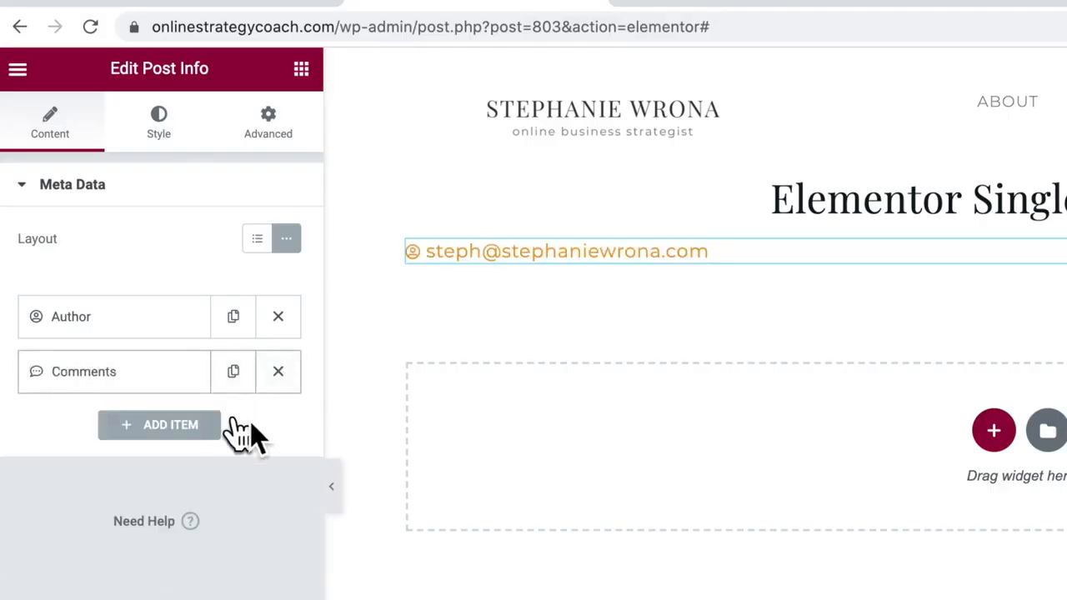
{"action": "left_click", "coordinate": [278, 372]}
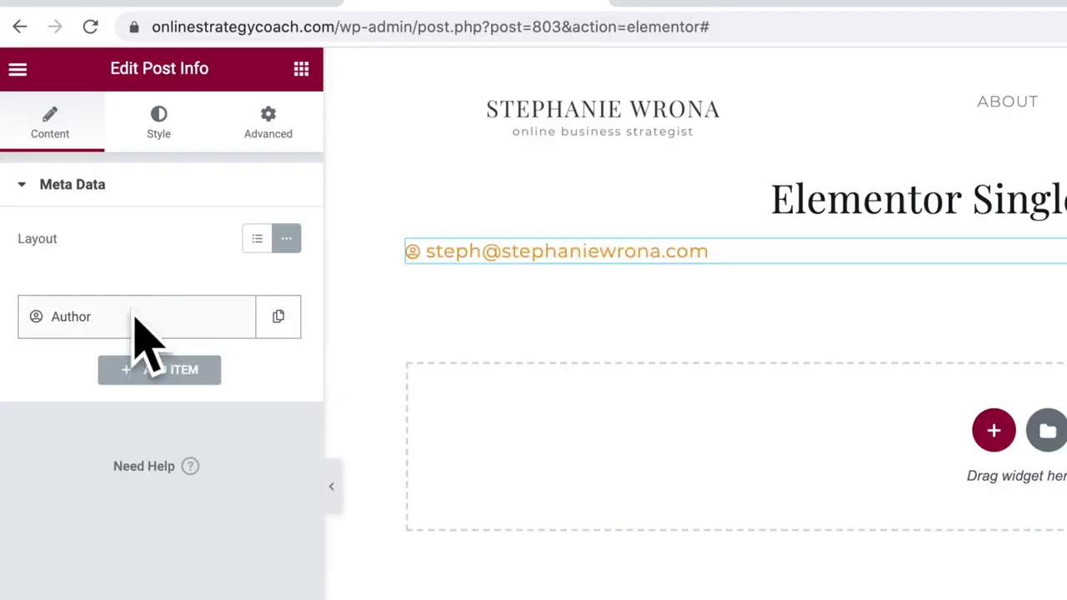
Step: Change the Author item to pasted Custom text with Link turned off
{"action": "left_click", "coordinate": [97, 320]}
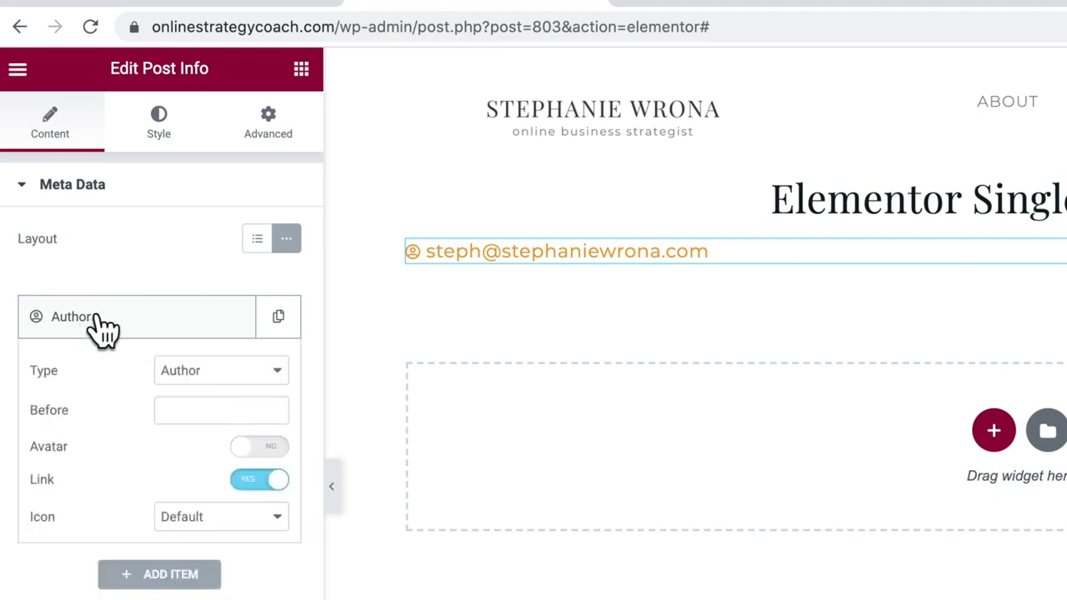
{"action": "left_click", "coordinate": [206, 385]}
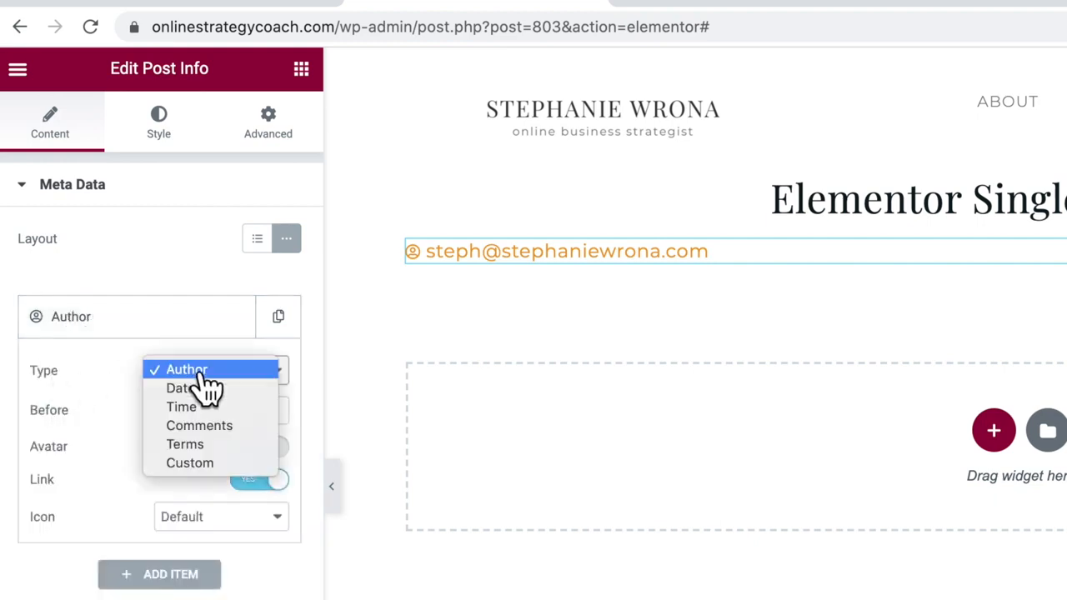
{"action": "left_click", "coordinate": [203, 476]}
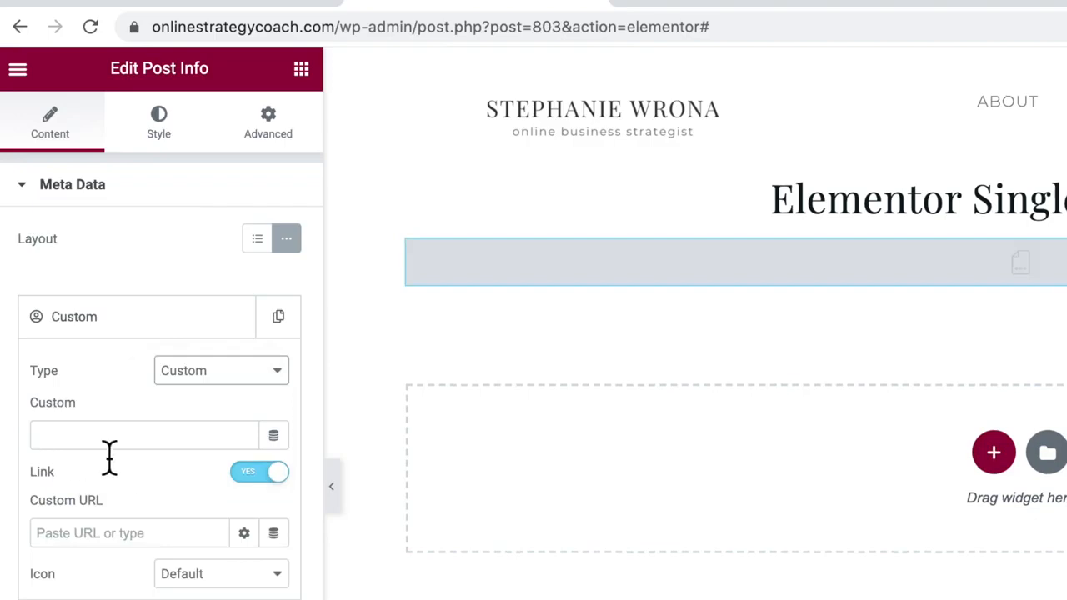
{"action": "left_click", "coordinate": [108, 447]}
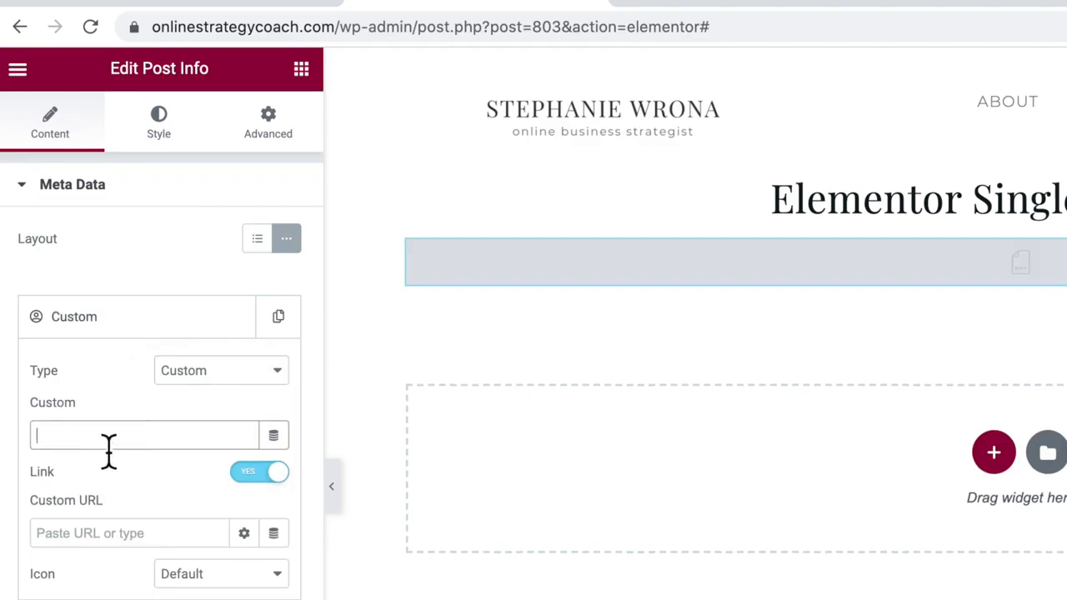
{"action": "type", "text": "by Stephanie Wrona"}
{"action": "left_click", "coordinate": [253, 482]}
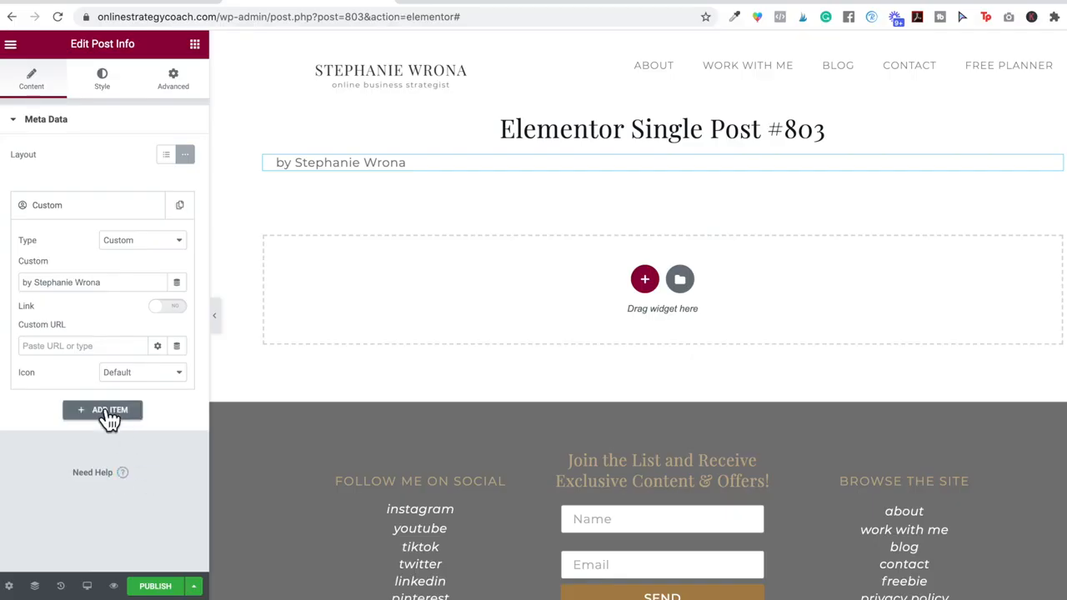
Step: Add a Terms item to the Post Info showing the post's Categories
{"action": "left_click", "coordinate": [107, 414]}
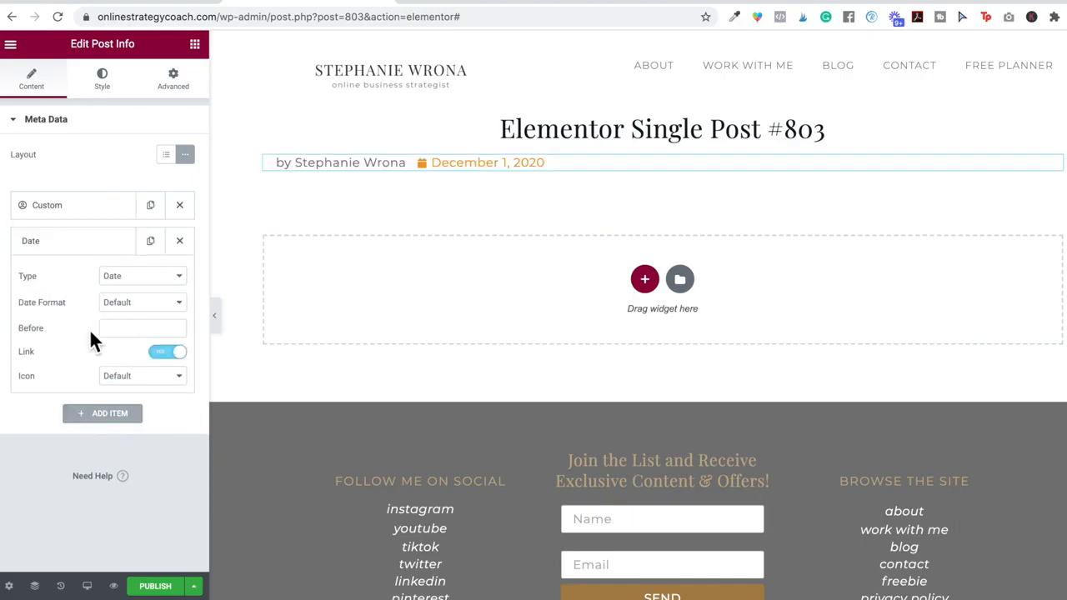
{"action": "left_click", "coordinate": [126, 277]}
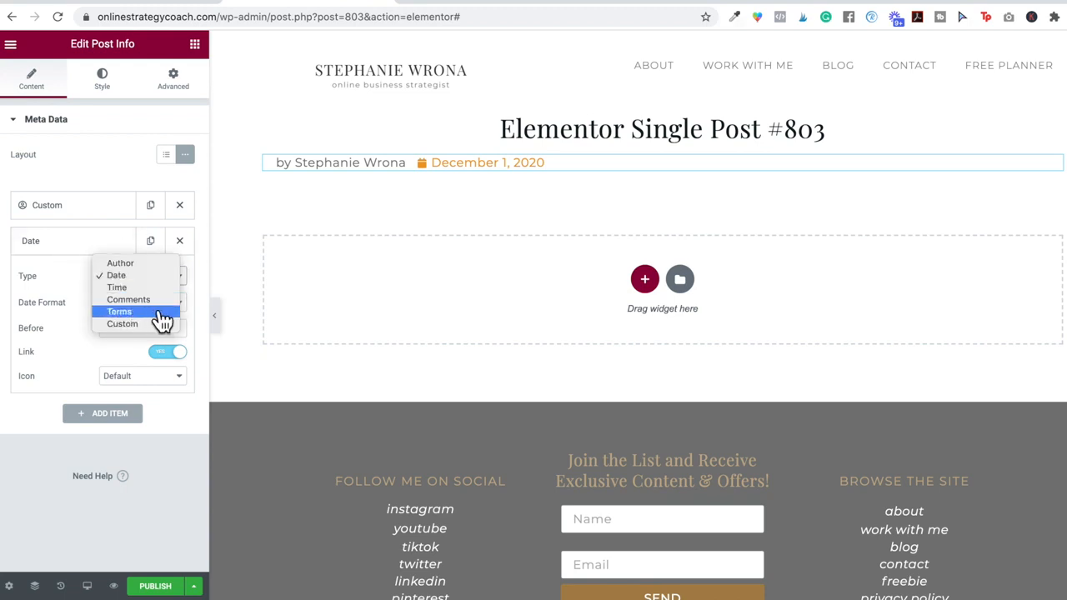
{"action": "left_click", "coordinate": [157, 312]}
{"action": "left_click", "coordinate": [65, 321]}
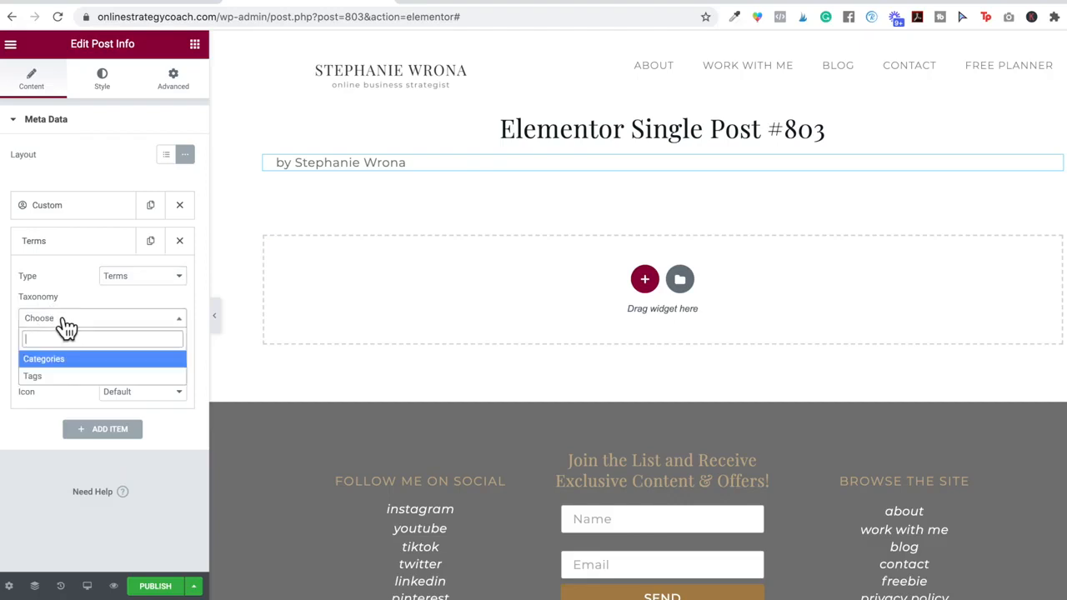
{"action": "left_click", "coordinate": [68, 362]}
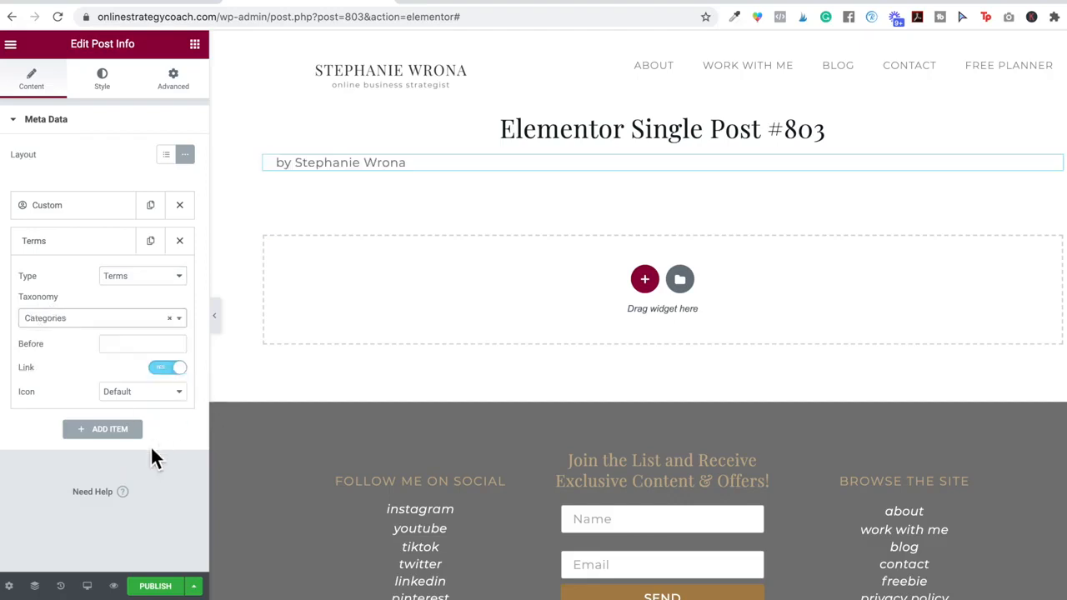
{"action": "left_click", "coordinate": [66, 243]}
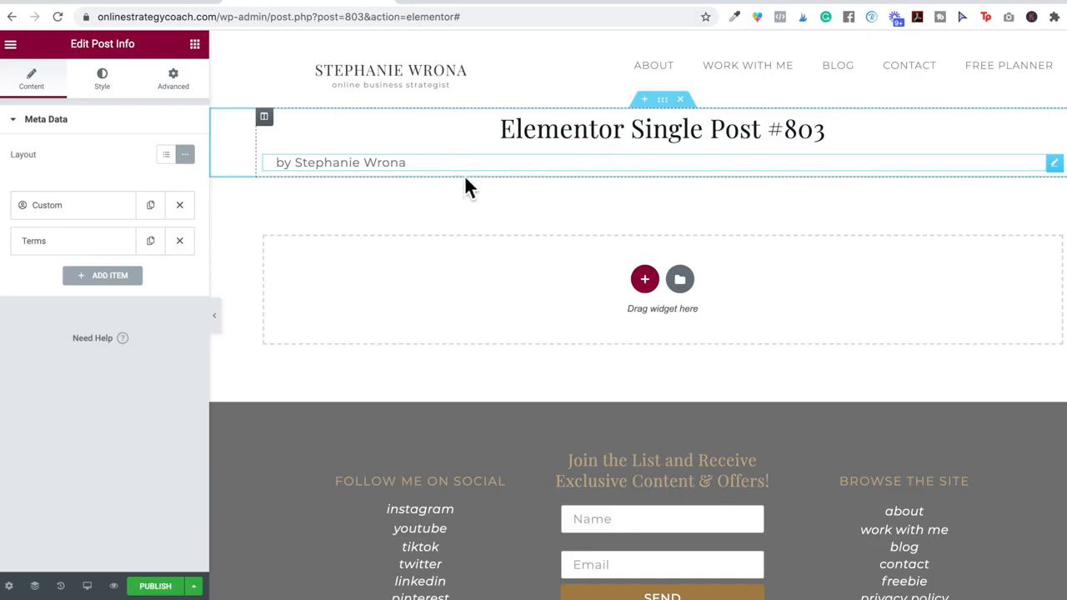
{"action": "left_click", "coordinate": [102, 82]}
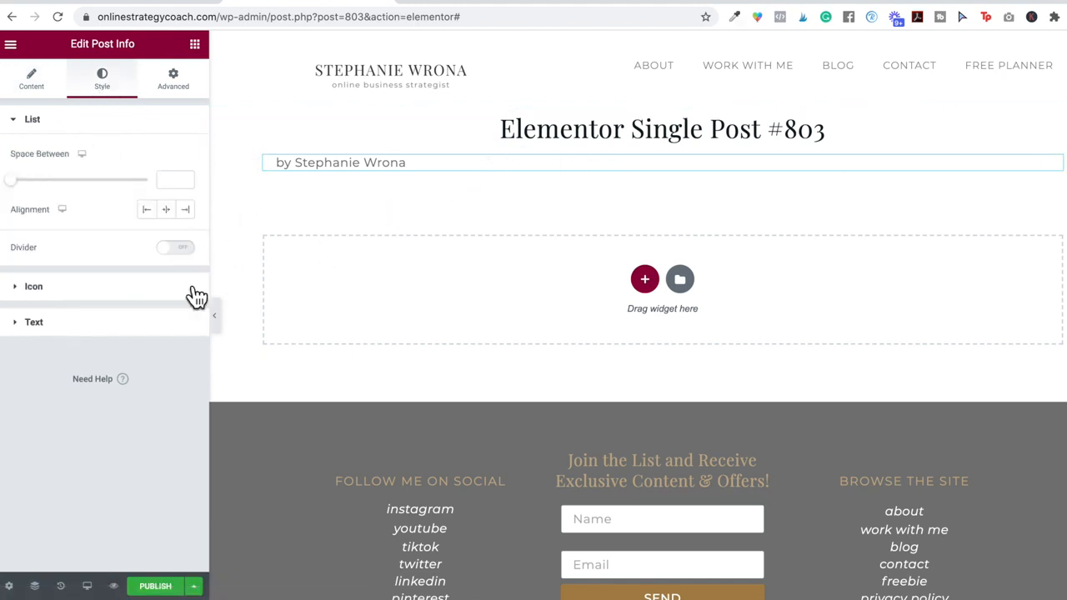
Step: Set the Post Info List Alignment to Center in its Style settings
{"action": "left_click", "coordinate": [21, 323]}
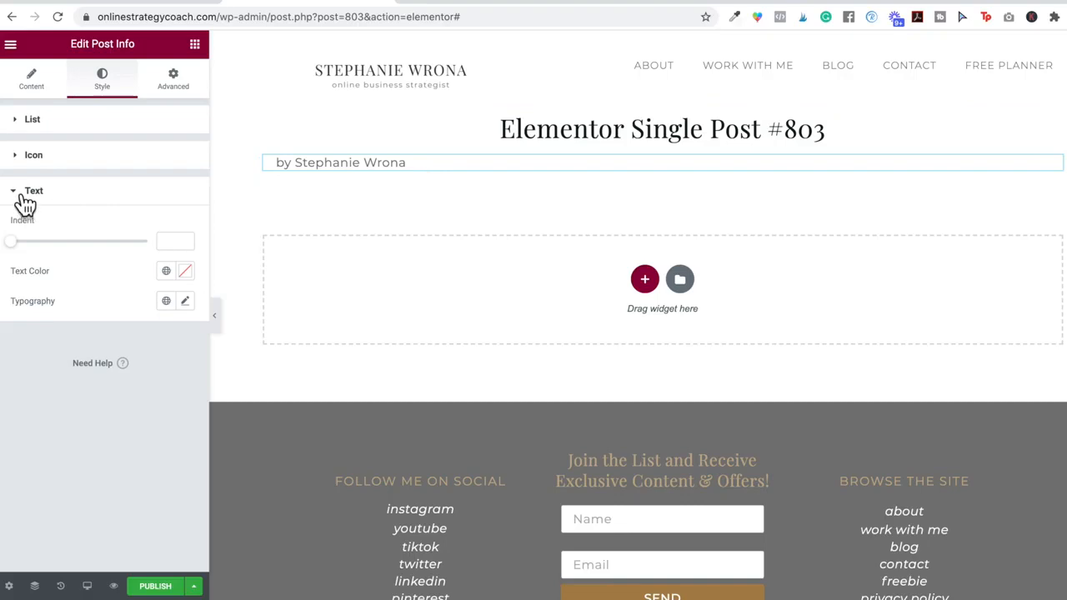
{"action": "left_click", "coordinate": [17, 119]}
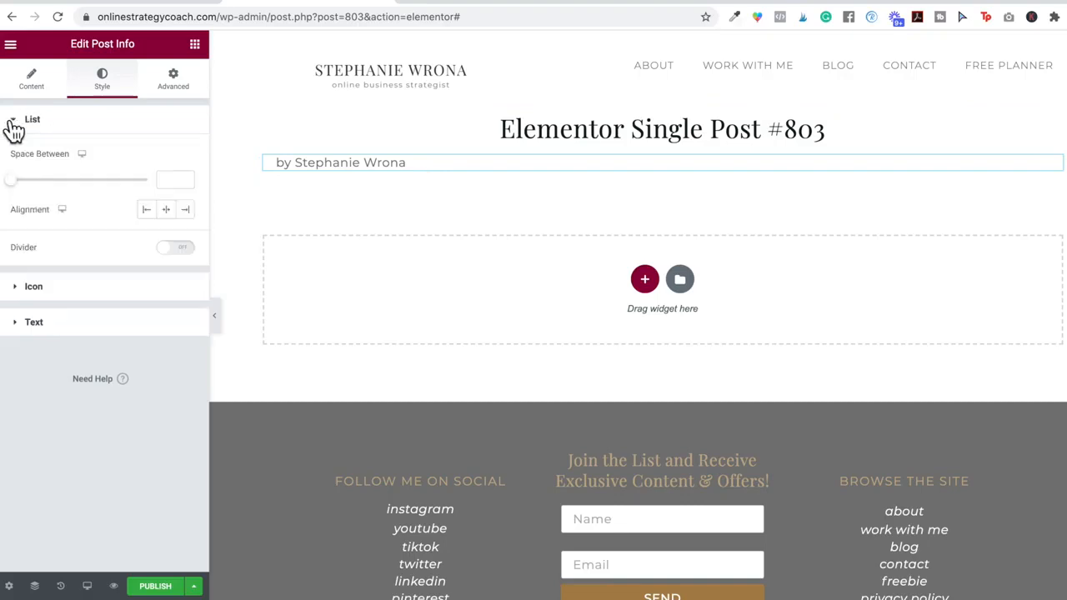
{"action": "left_click", "coordinate": [166, 215]}
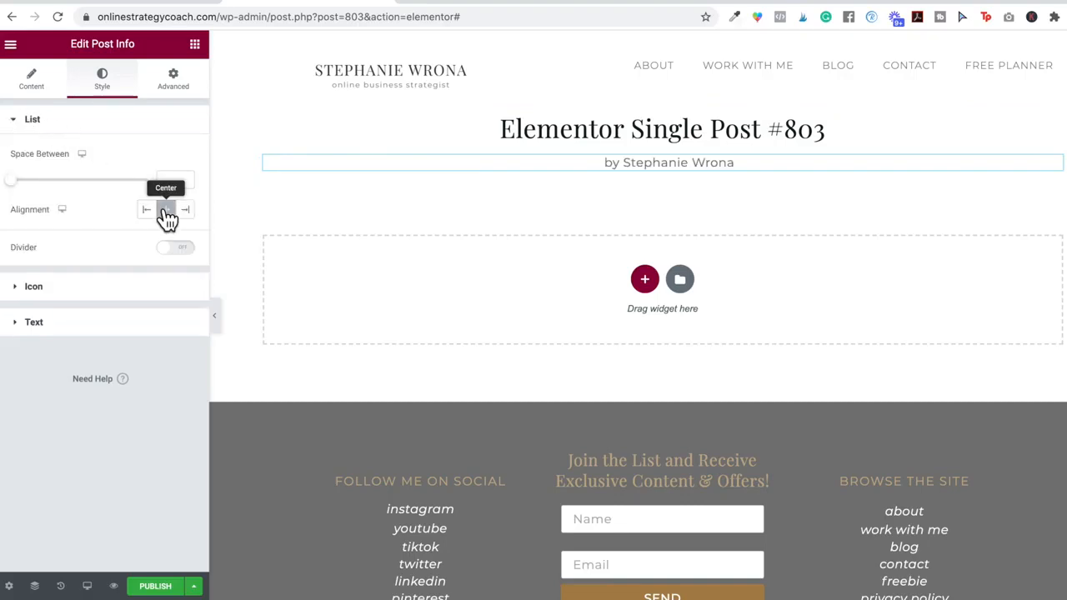
{"action": "left_click", "coordinate": [196, 47]}
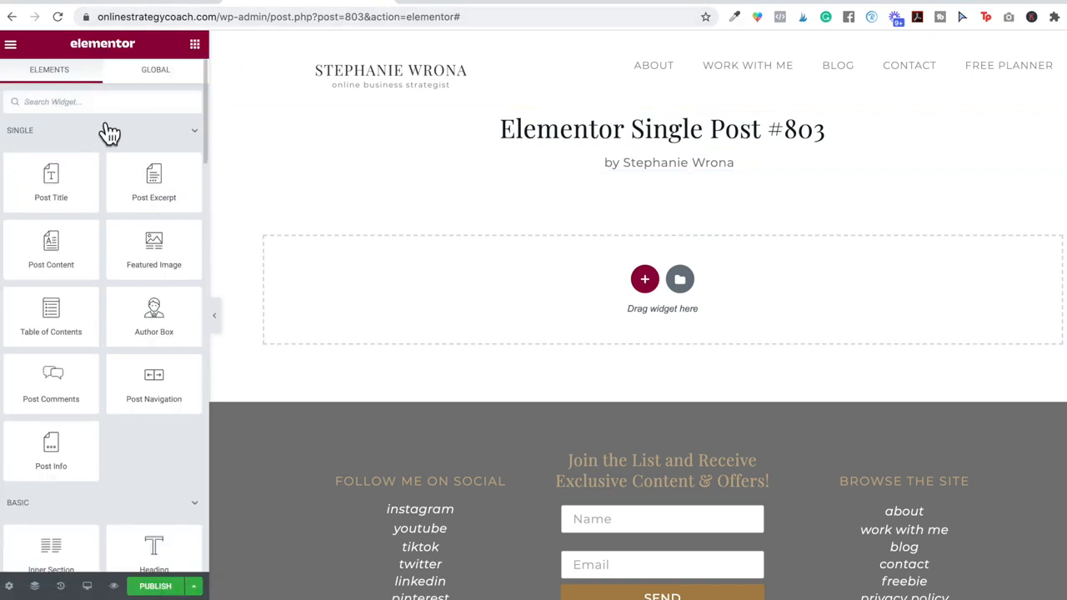
Step: Search 'social' and add a Share Buttons widget below the byline, adding another network button
{"action": "type", "text": "social"}
{"action": "left_click_drag", "start_coordinate": [58, 238], "coordinate": [279, 268]}
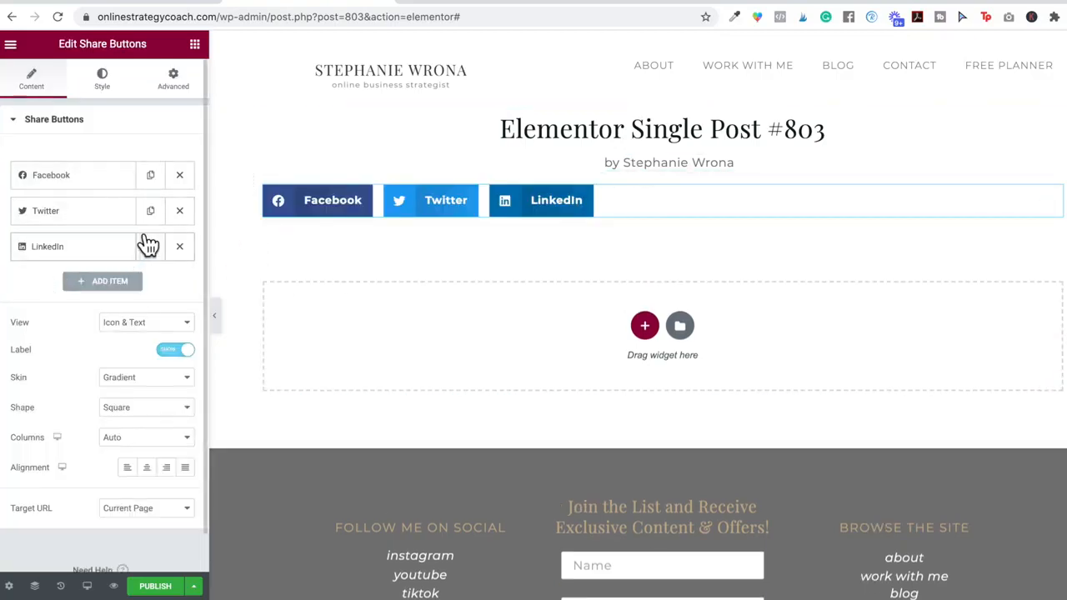
{"action": "left_click", "coordinate": [106, 282]}
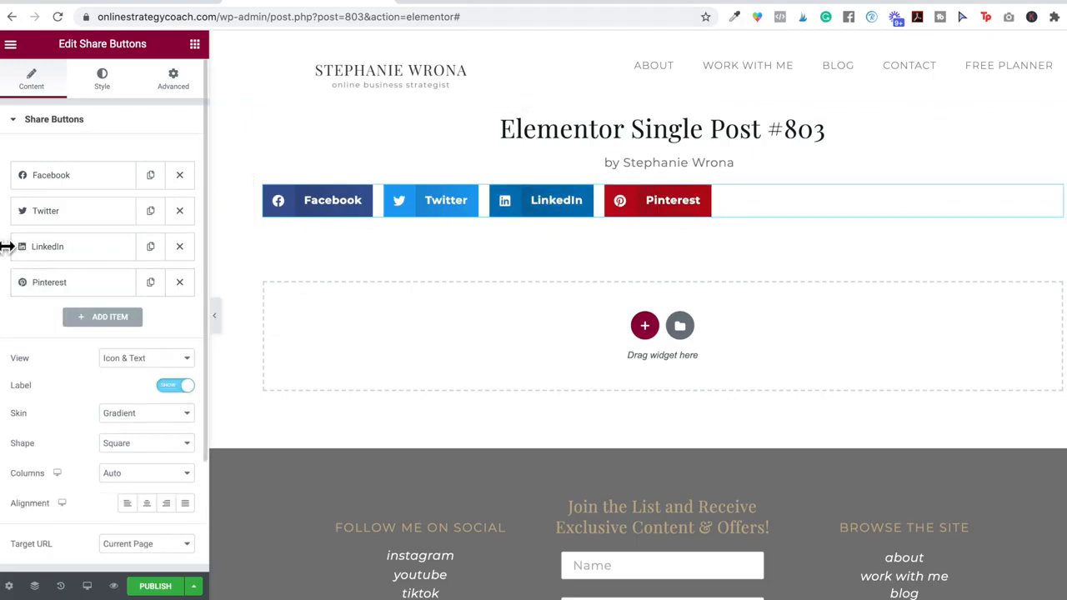
{"action": "scroll", "coordinate": [20, 332], "scroll_direction": "down", "scroll_amount": 2}
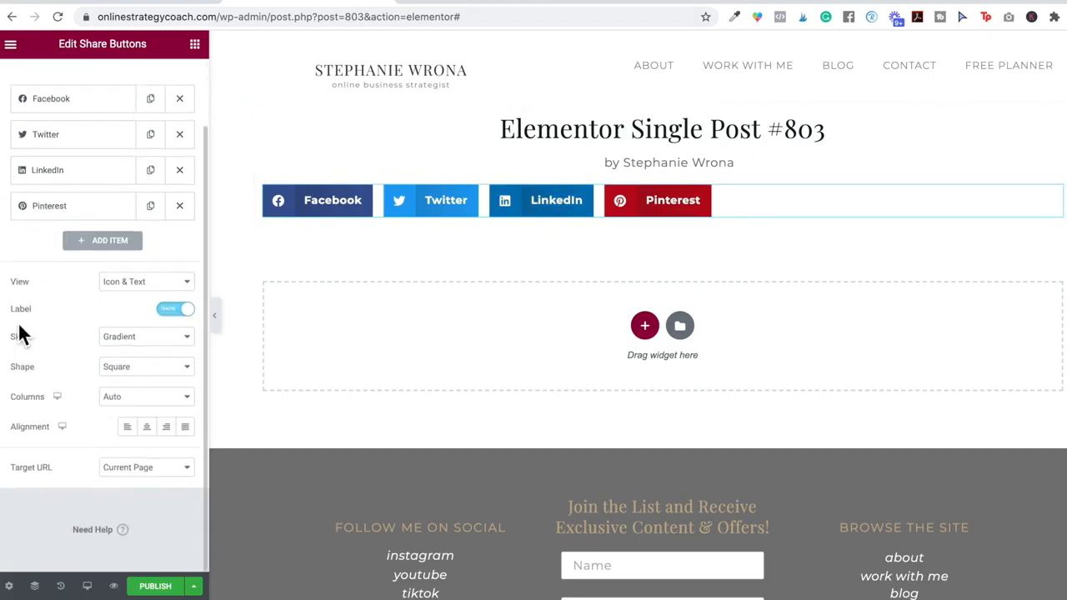
Step: Set the share buttons to Icon & Text view, Flat skin, Rounded shape and Center alignment
{"action": "left_click", "coordinate": [152, 288]}
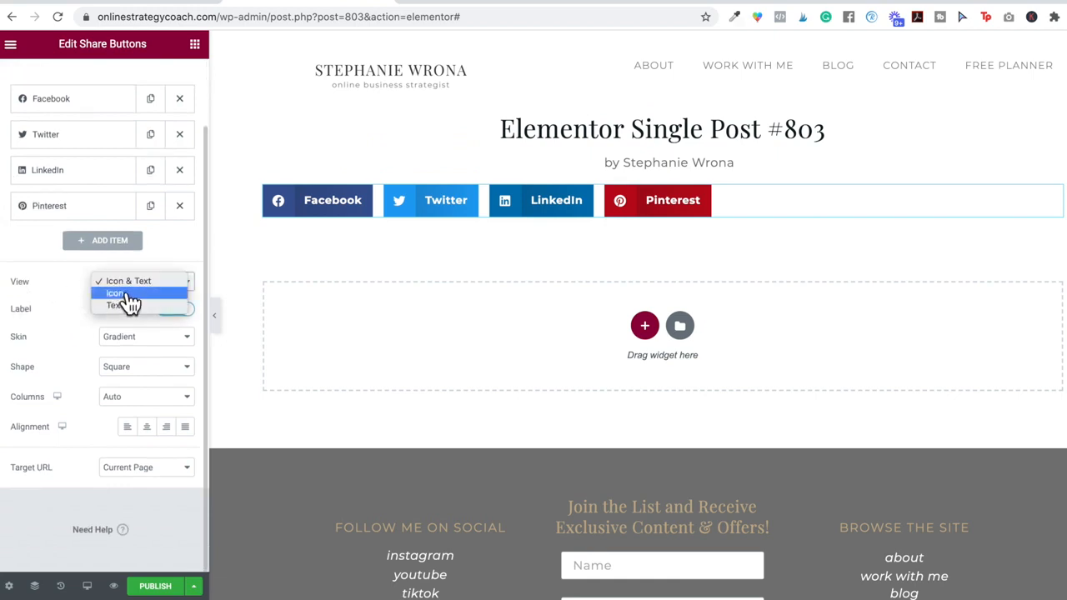
{"action": "left_click", "coordinate": [127, 294]}
{"action": "left_click", "coordinate": [136, 304]}
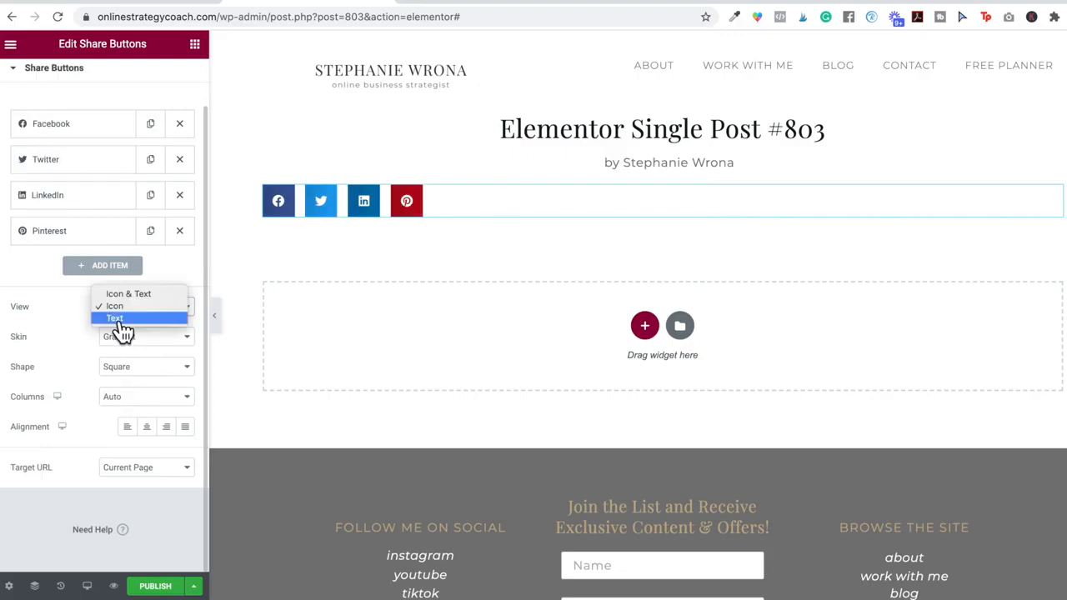
{"action": "left_click", "coordinate": [123, 320]}
{"action": "left_click", "coordinate": [146, 307]}
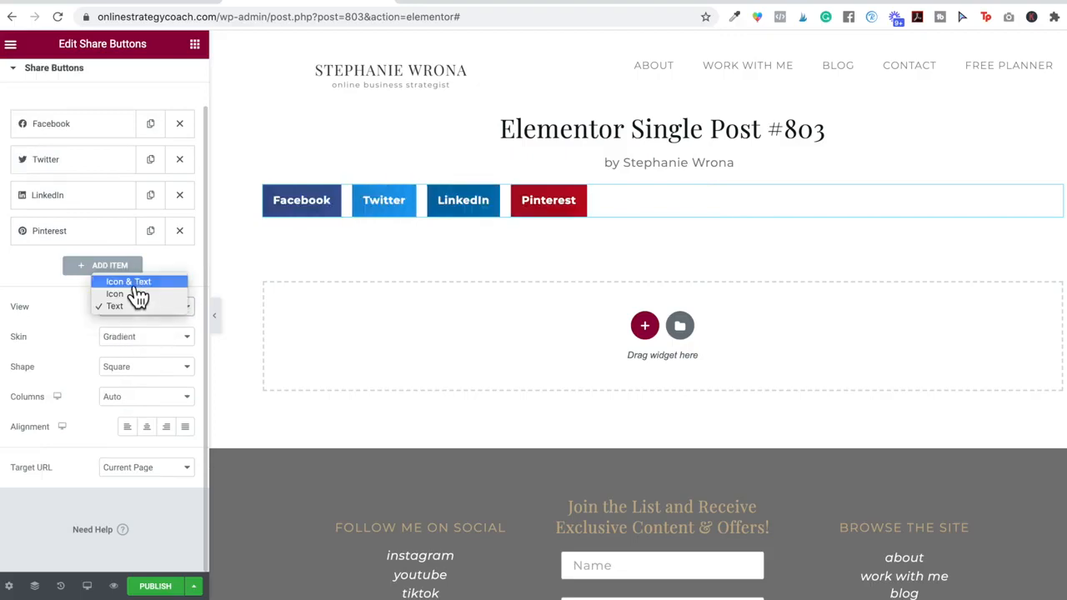
{"action": "left_click", "coordinate": [139, 287]}
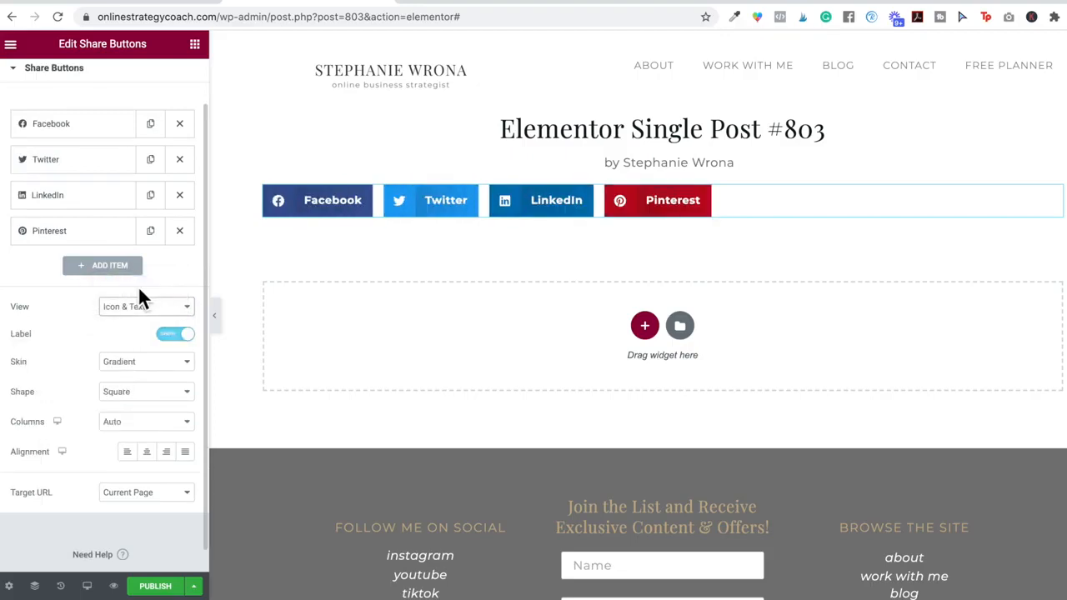
{"action": "left_click", "coordinate": [130, 364]}
{"action": "left_click", "coordinate": [113, 410]}
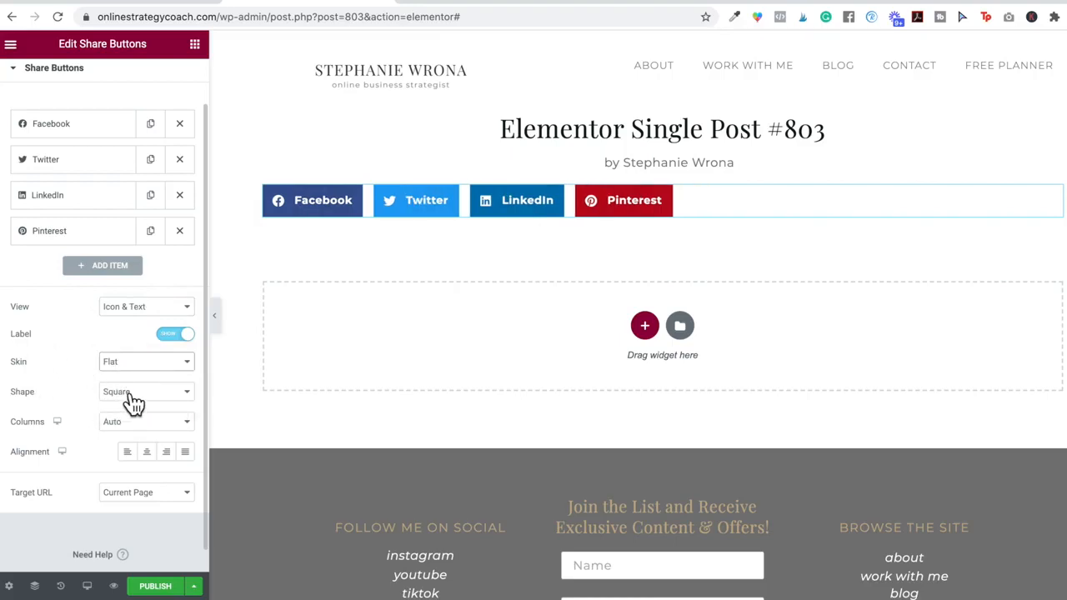
{"action": "left_click", "coordinate": [133, 403]}
{"action": "left_click", "coordinate": [147, 452]}
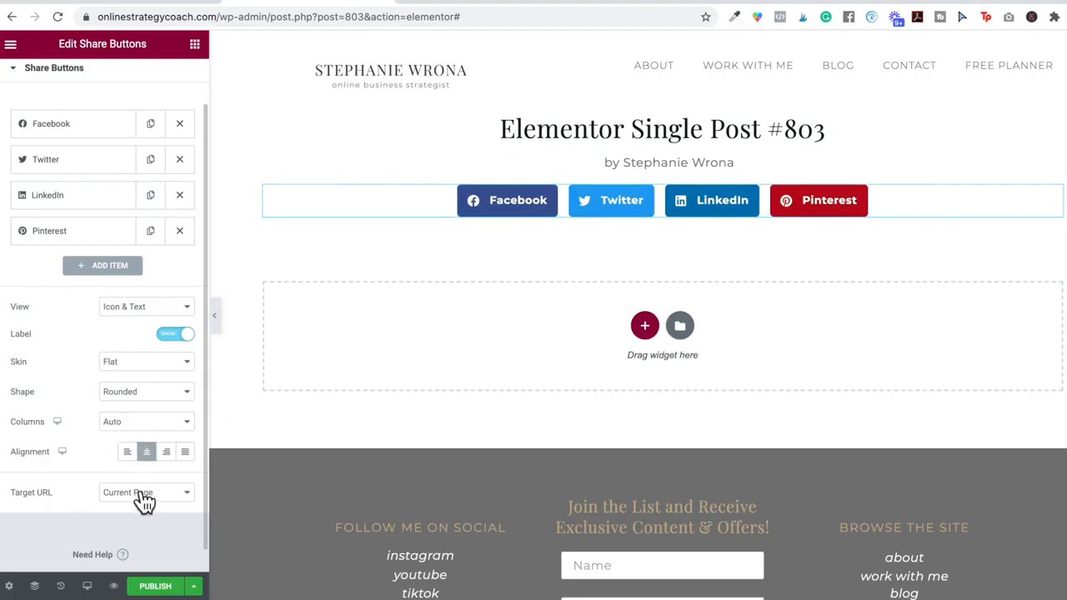
{"action": "scroll", "coordinate": [125, 134], "scroll_direction": "up", "scroll_amount": 1}
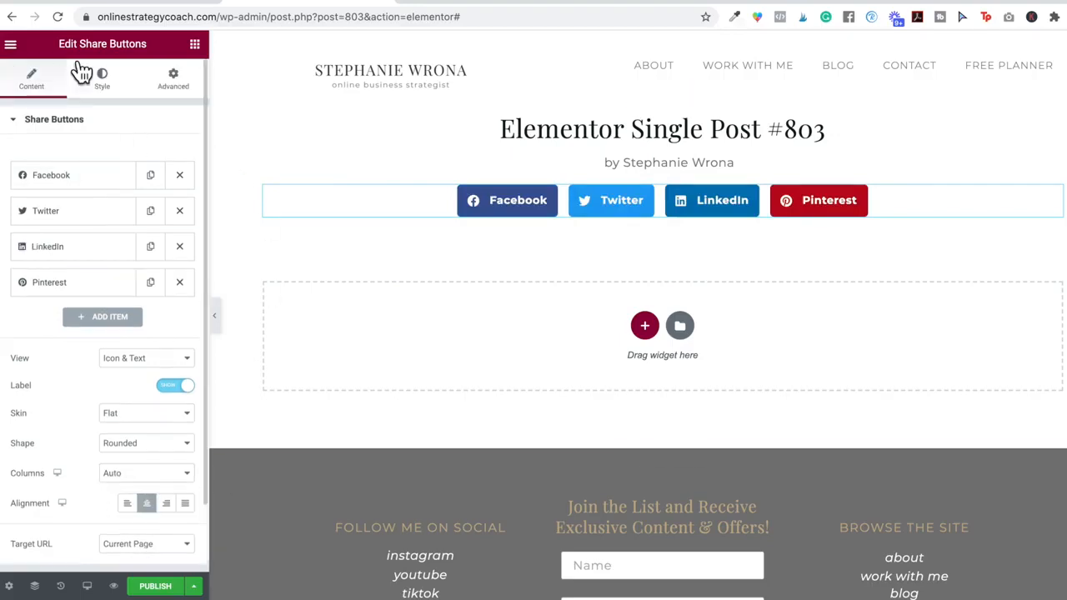
Step: In Share Buttons Style, set button size 0.75, icon size 2.4, height 4.5, colour Official
{"action": "left_click", "coordinate": [105, 83]}
{"action": "left_click_drag", "start_coordinate": [25, 182], "coordinate": [19, 183]}
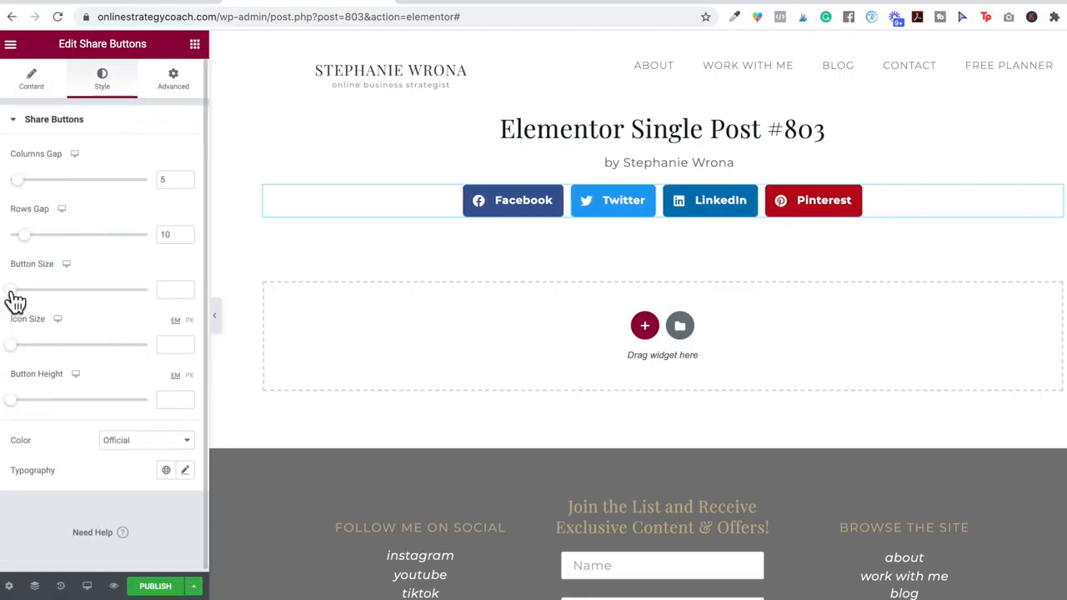
{"action": "left_click_drag", "start_coordinate": [11, 292], "coordinate": [34, 291]}
{"action": "left_click_drag", "start_coordinate": [11, 347], "coordinate": [85, 347]}
{"action": "left_click_drag", "start_coordinate": [11, 402], "coordinate": [91, 403]}
{"action": "left_click", "coordinate": [157, 443]}
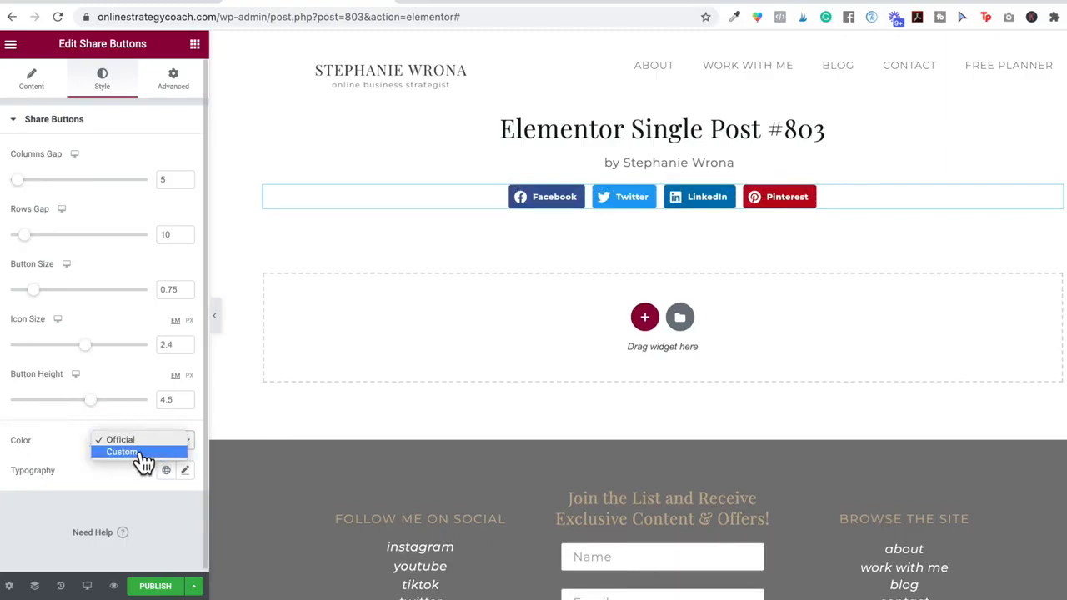
{"action": "left_click", "coordinate": [30, 427]}
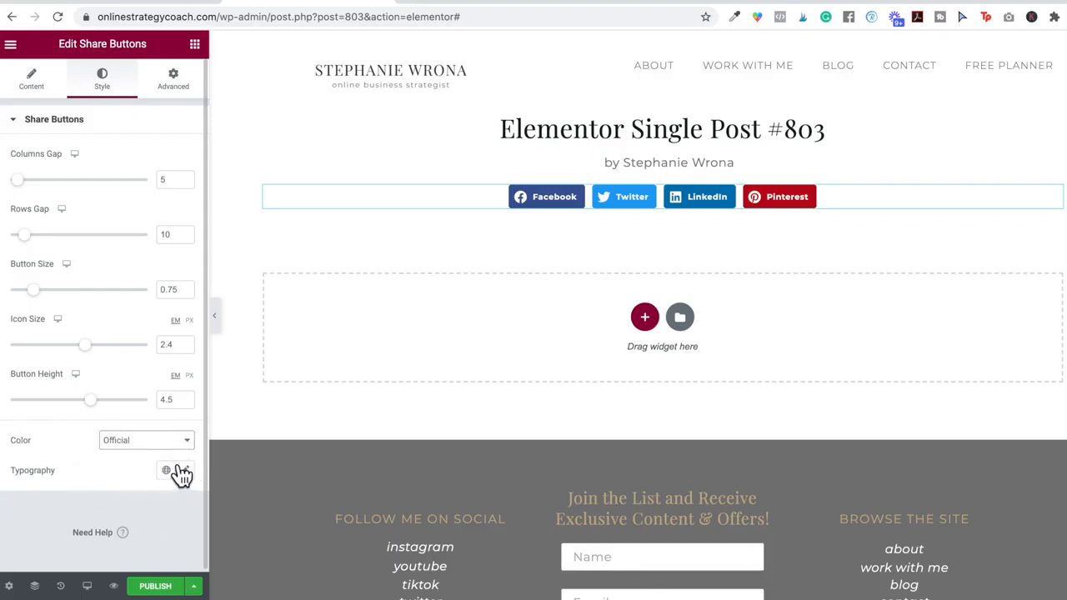
{"action": "scroll", "coordinate": [192, 482], "scroll_direction": "down", "scroll_amount": 1}
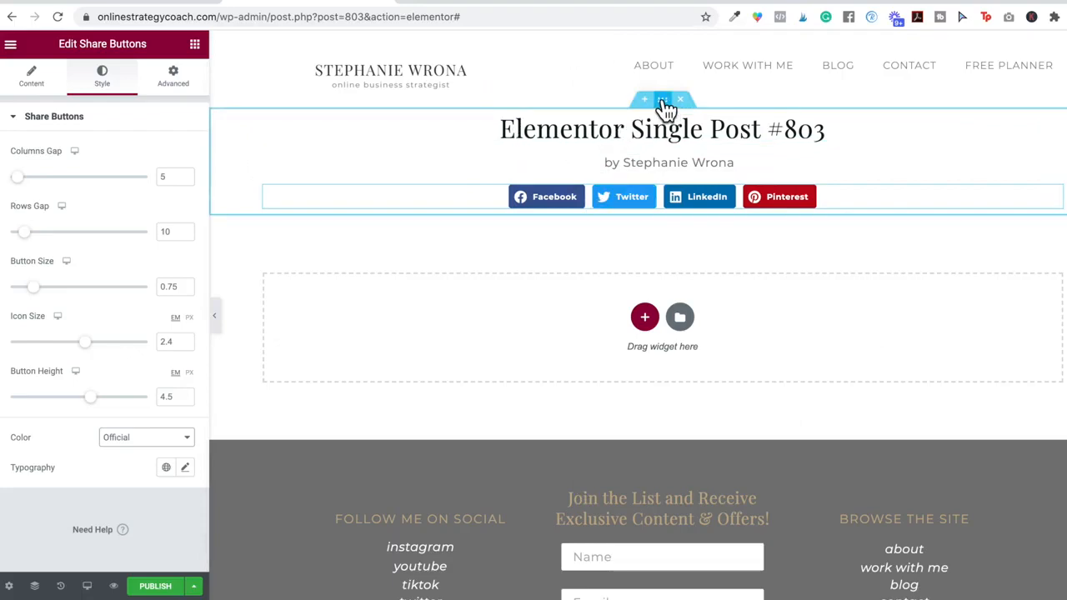
Step: Unlink the title section's padding and set Top to 2 em and Bottom to 1 em
{"action": "left_click", "coordinate": [665, 104]}
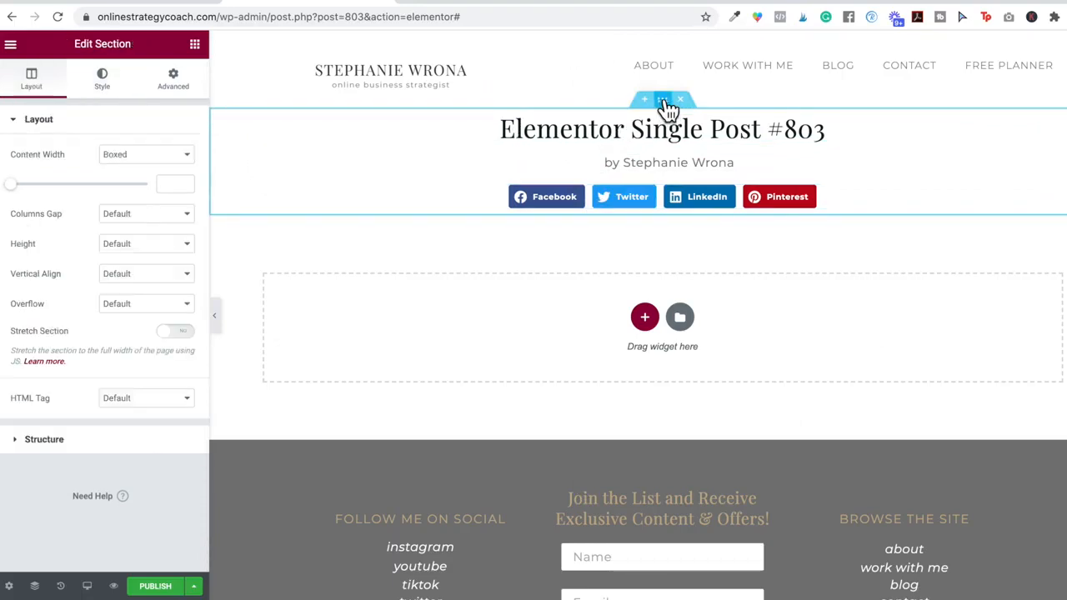
{"action": "left_click", "coordinate": [175, 90]}
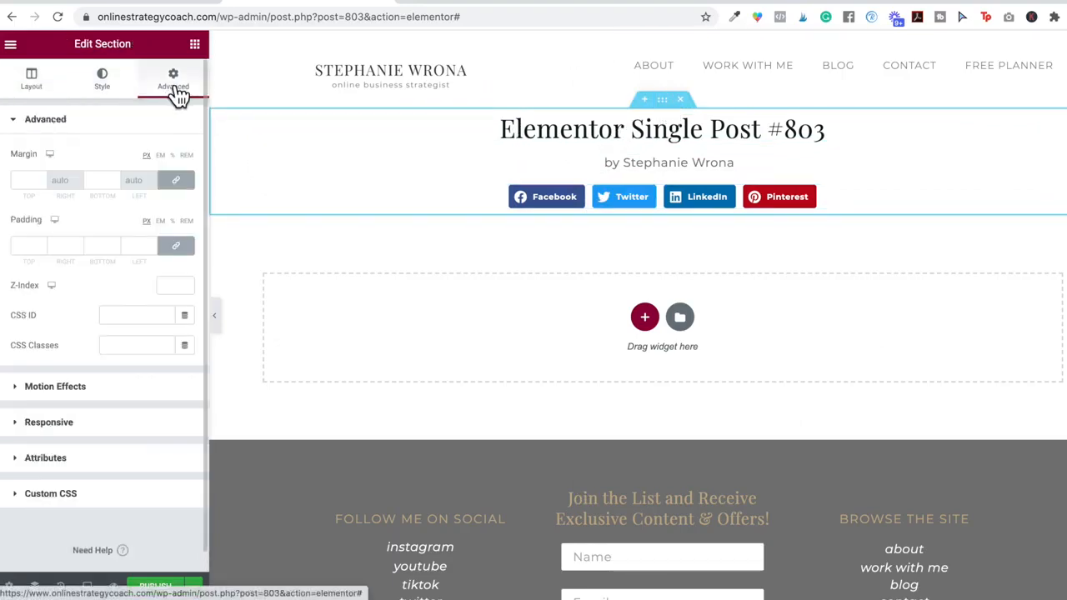
{"action": "left_click", "coordinate": [175, 245]}
{"action": "left_click", "coordinate": [44, 243]}
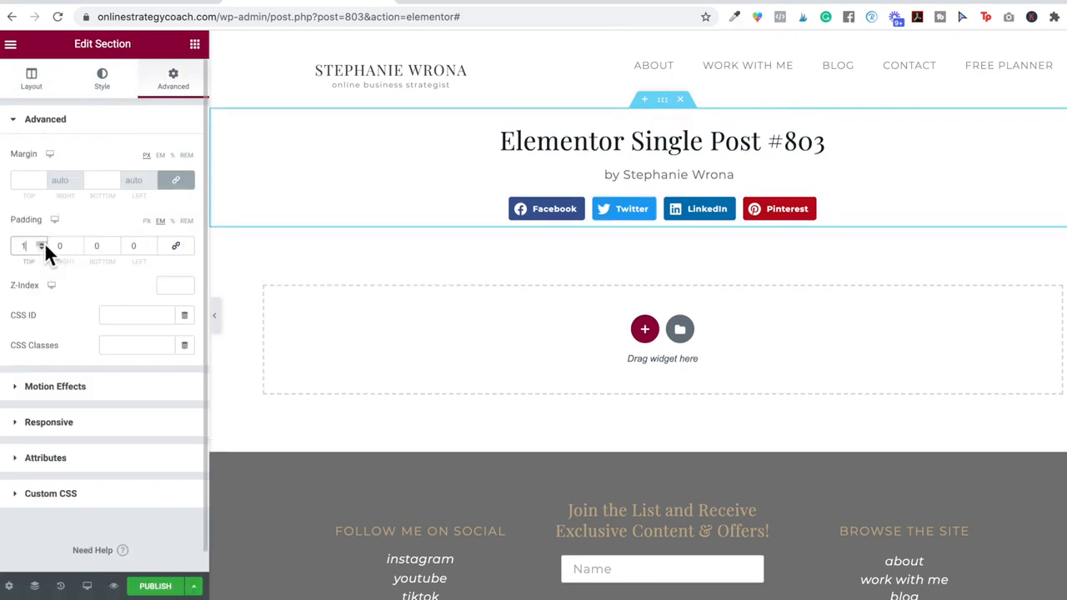
{"action": "left_click", "coordinate": [44, 242]}
{"action": "left_click", "coordinate": [116, 243]}
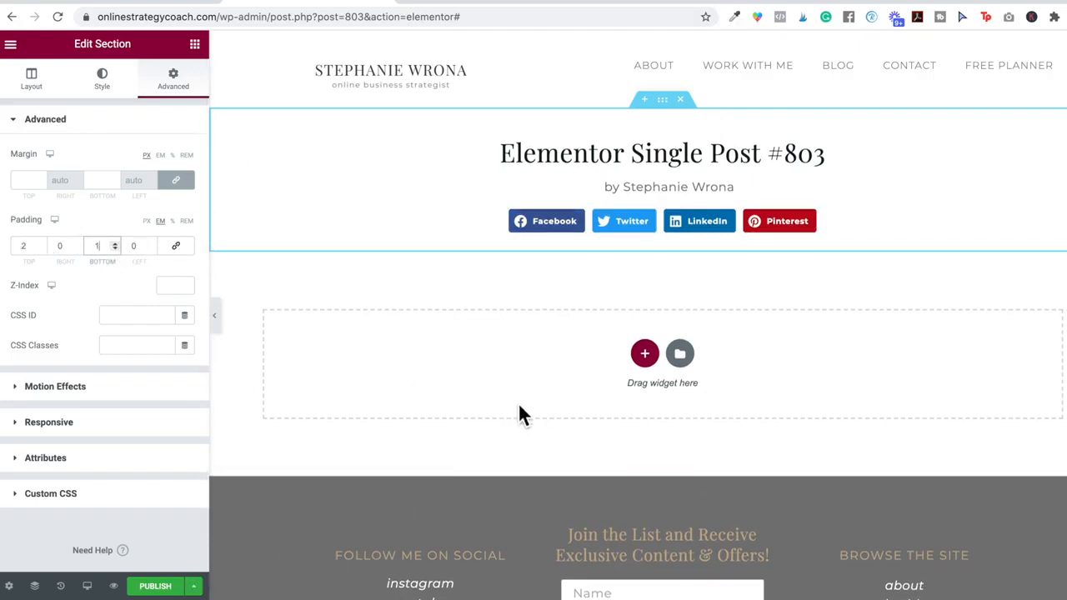
{"action": "left_click", "coordinate": [644, 354]}
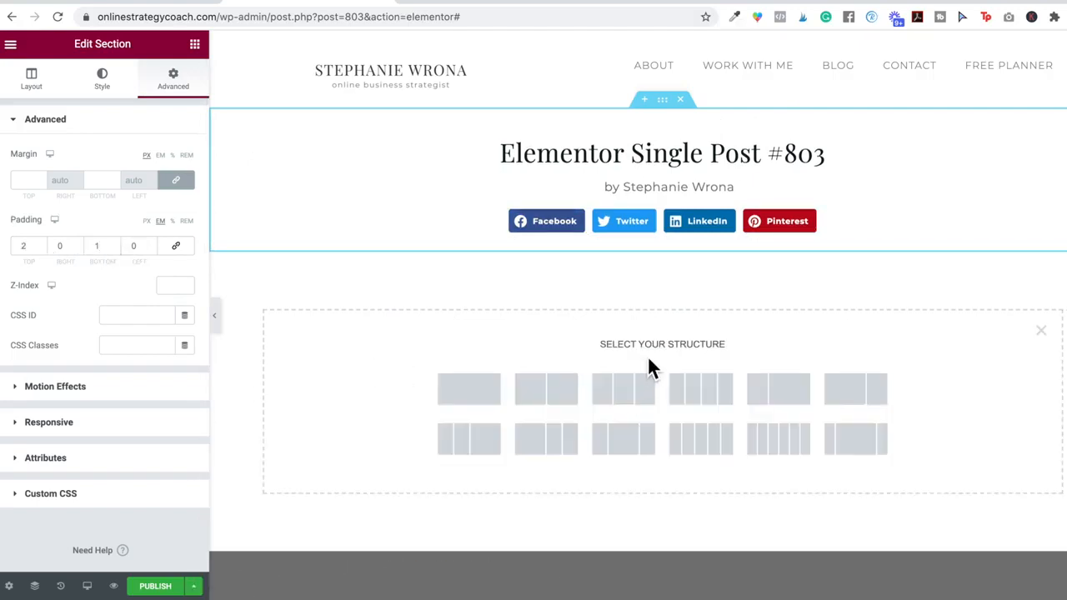
Step: Add a one-column section with a Featured Image, setting Max Width 100 and a narrower Width
{"action": "left_click", "coordinate": [461, 390]}
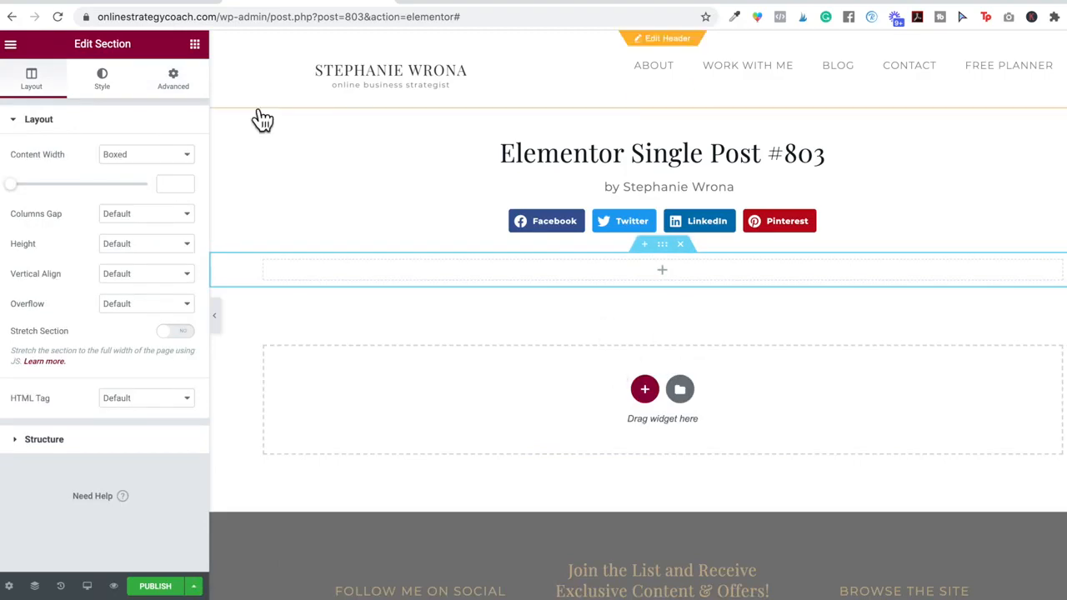
{"action": "left_click", "coordinate": [196, 45]}
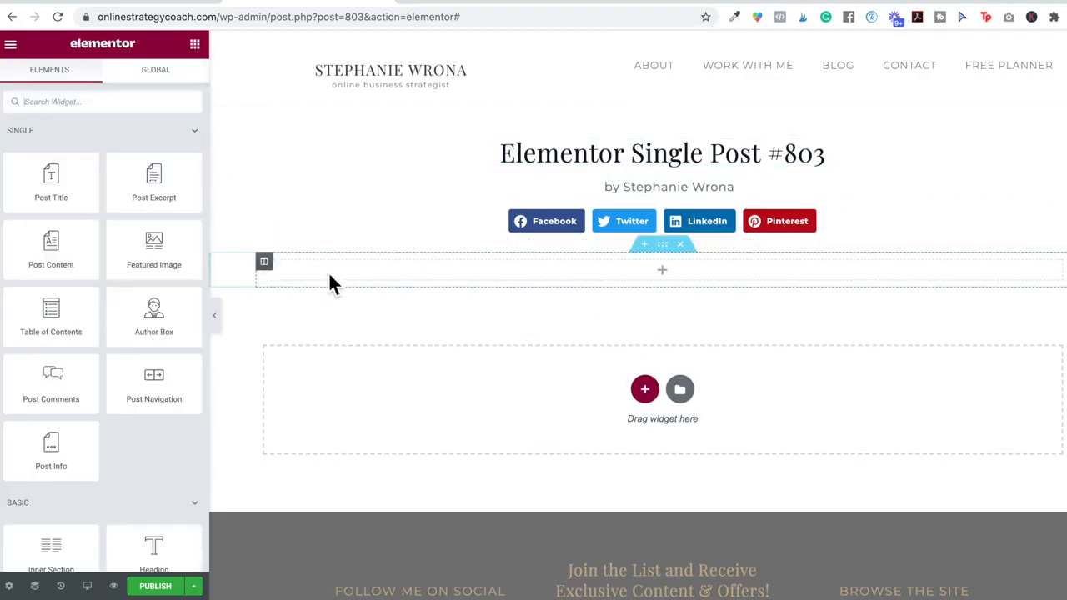
{"action": "left_click_drag", "start_coordinate": [162, 250], "coordinate": [633, 283]}
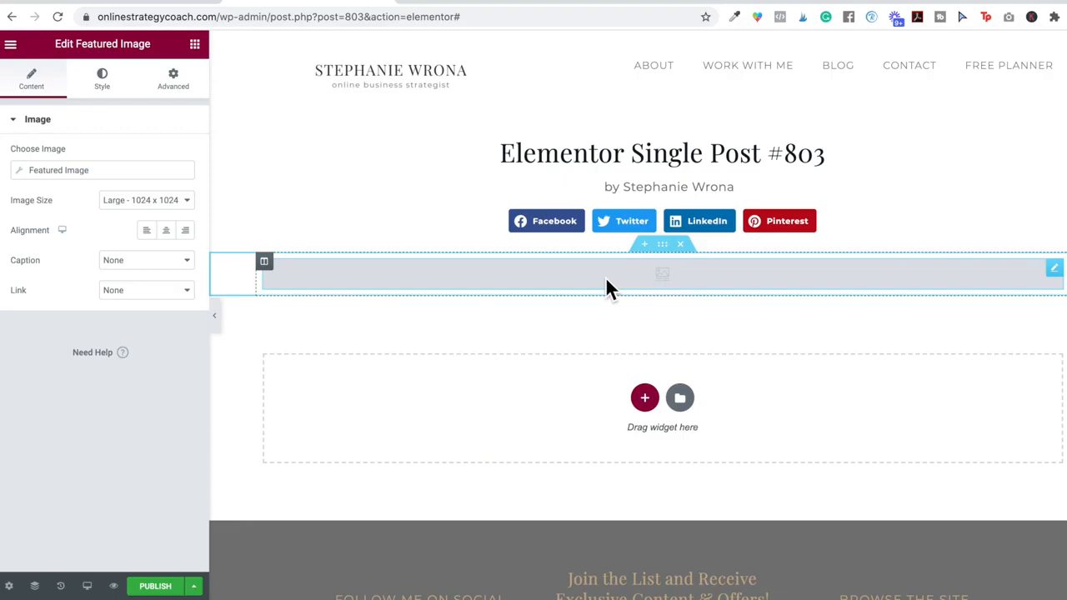
{"action": "left_click", "coordinate": [103, 83]}
{"action": "left_click_drag", "start_coordinate": [10, 236], "coordinate": [192, 259]}
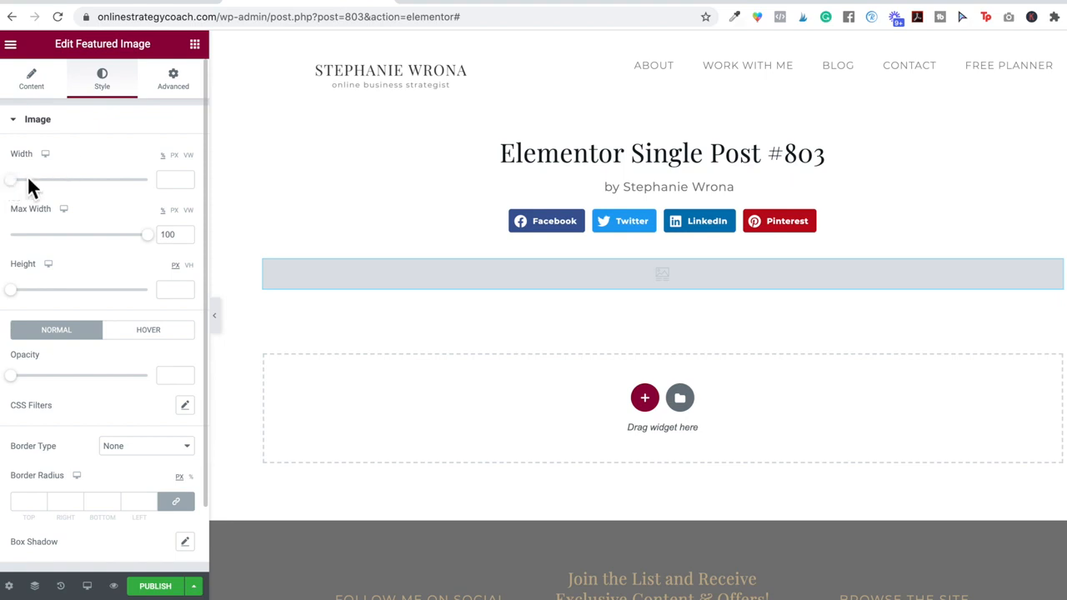
{"action": "left_click_drag", "start_coordinate": [15, 188], "coordinate": [77, 189]}
Step: Unlink the featured image's padding and set 1 em top and bottom, 5 em sides
{"action": "left_click", "coordinate": [174, 84]}
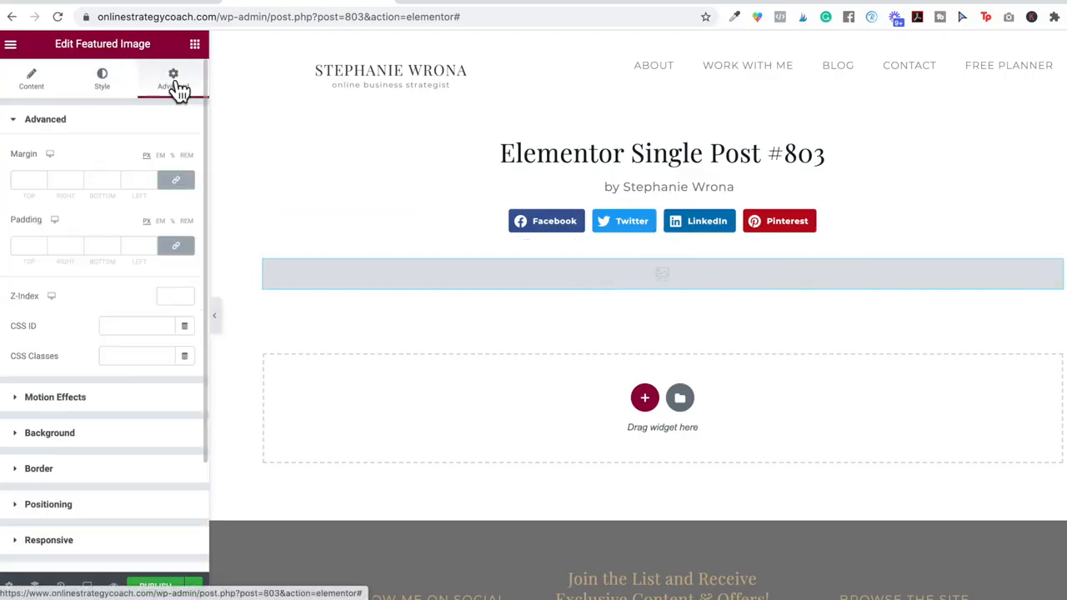
{"action": "left_click", "coordinate": [175, 245]}
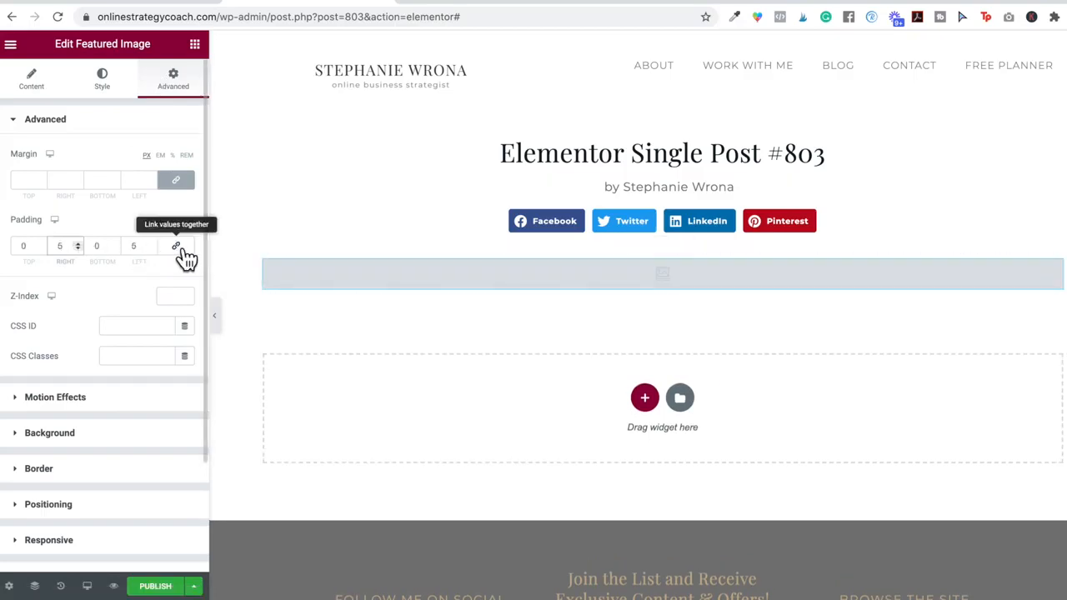
{"action": "left_click", "coordinate": [42, 243]}
{"action": "left_click", "coordinate": [117, 243]}
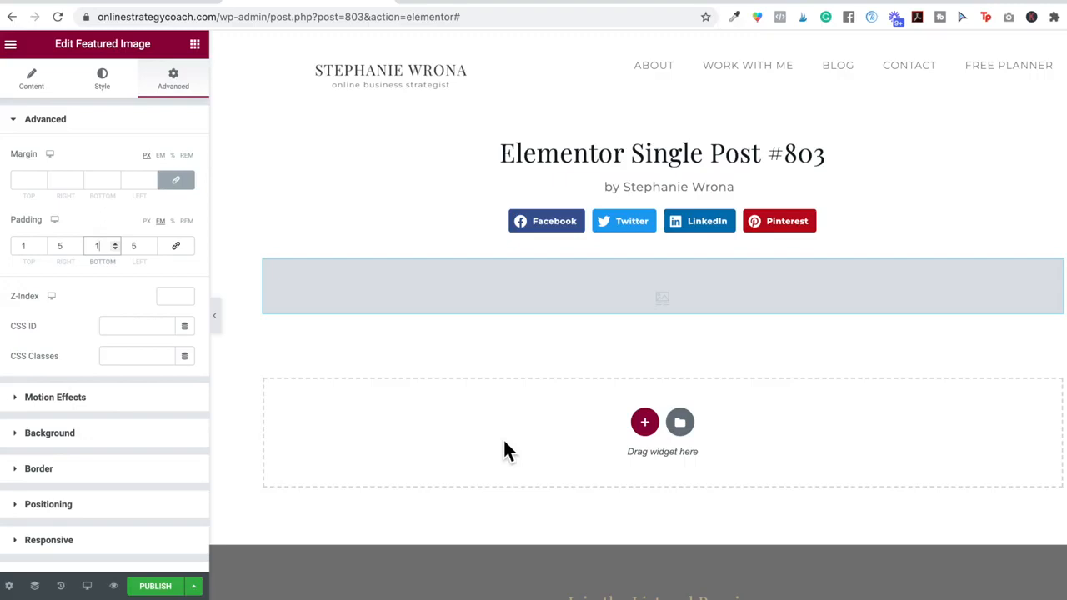
{"action": "scroll", "coordinate": [499, 424], "scroll_direction": "down", "scroll_amount": 3}
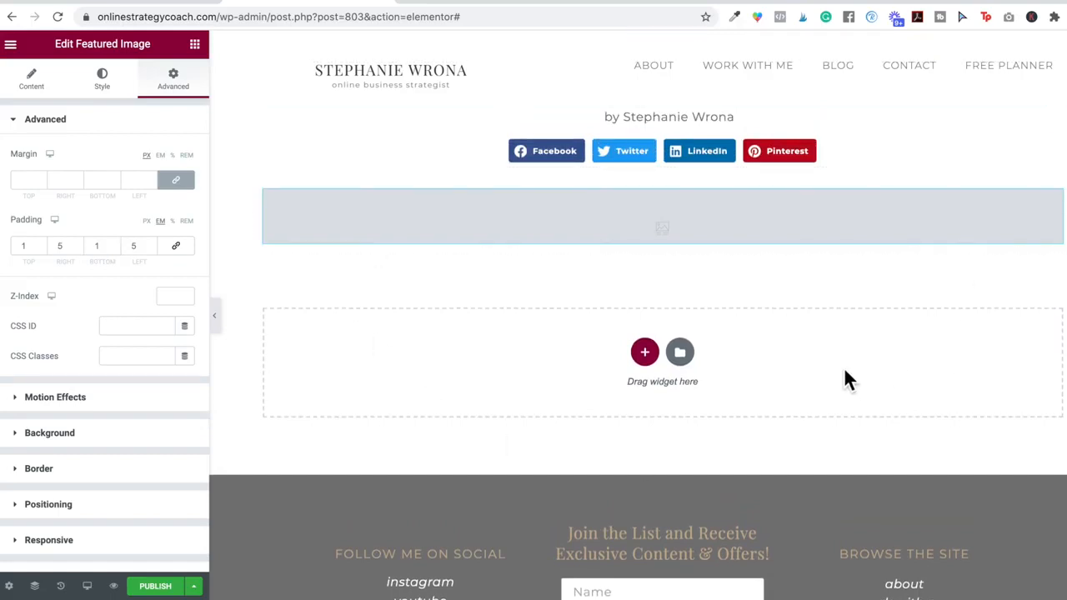
Step: Add another empty one-column section below the featured image
{"action": "left_click", "coordinate": [653, 364]}
{"action": "left_click", "coordinate": [469, 397]}
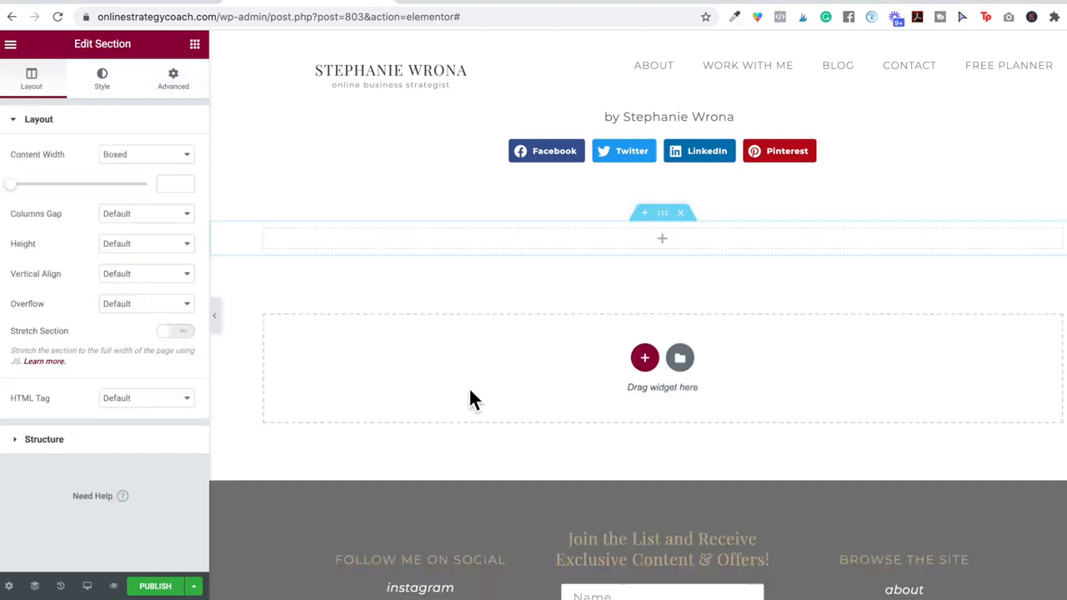
{"action": "left_click", "coordinate": [194, 45]}
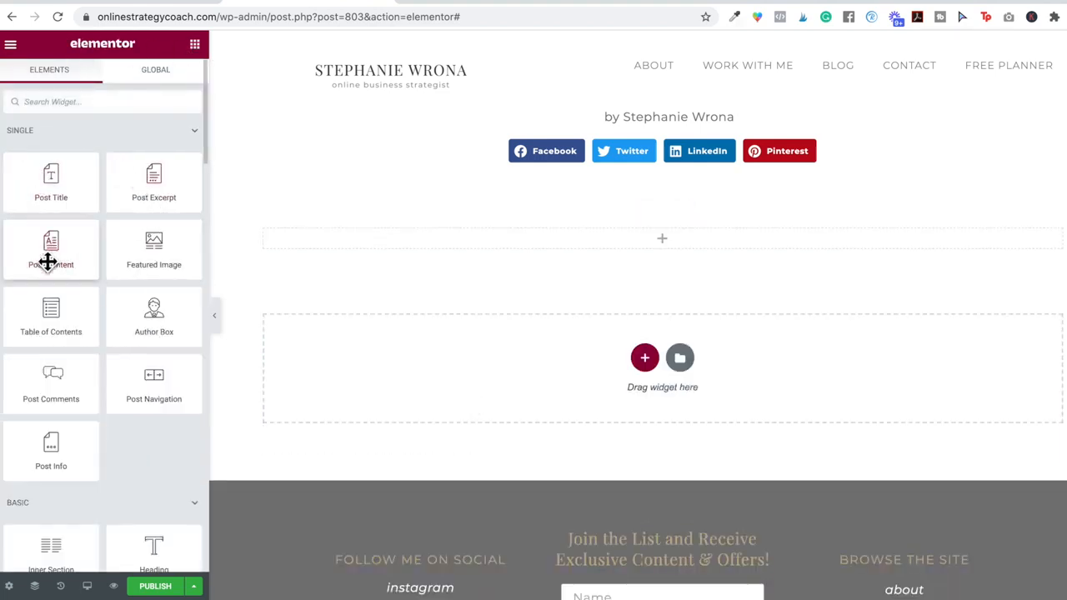
Step: Drop a Post Content widget into the empty section and add a one-column section below it
{"action": "left_click_drag", "start_coordinate": [49, 261], "coordinate": [557, 237]}
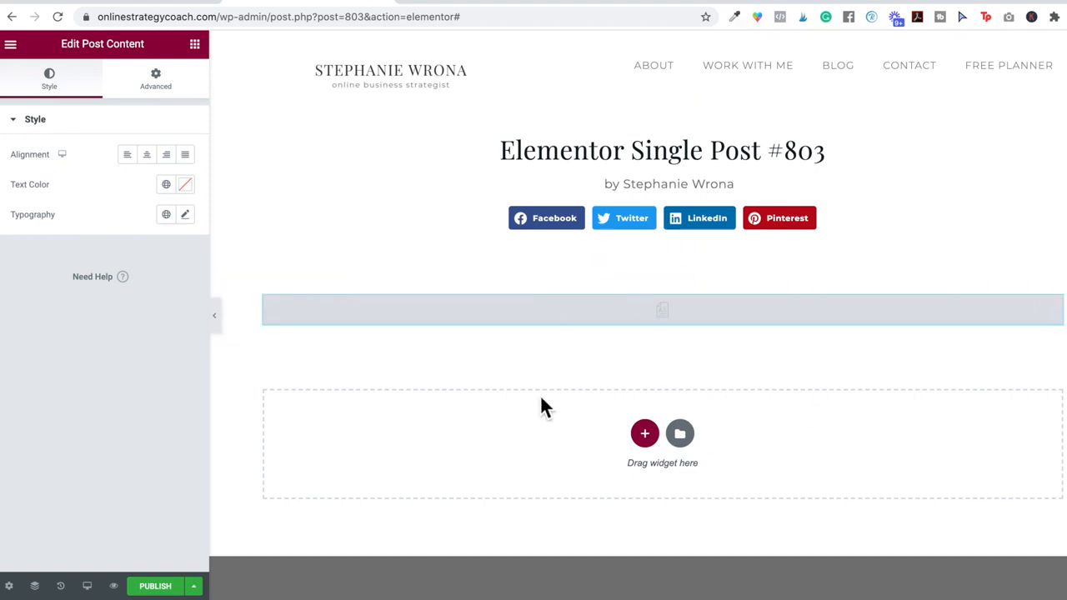
{"action": "left_click", "coordinate": [643, 435]}
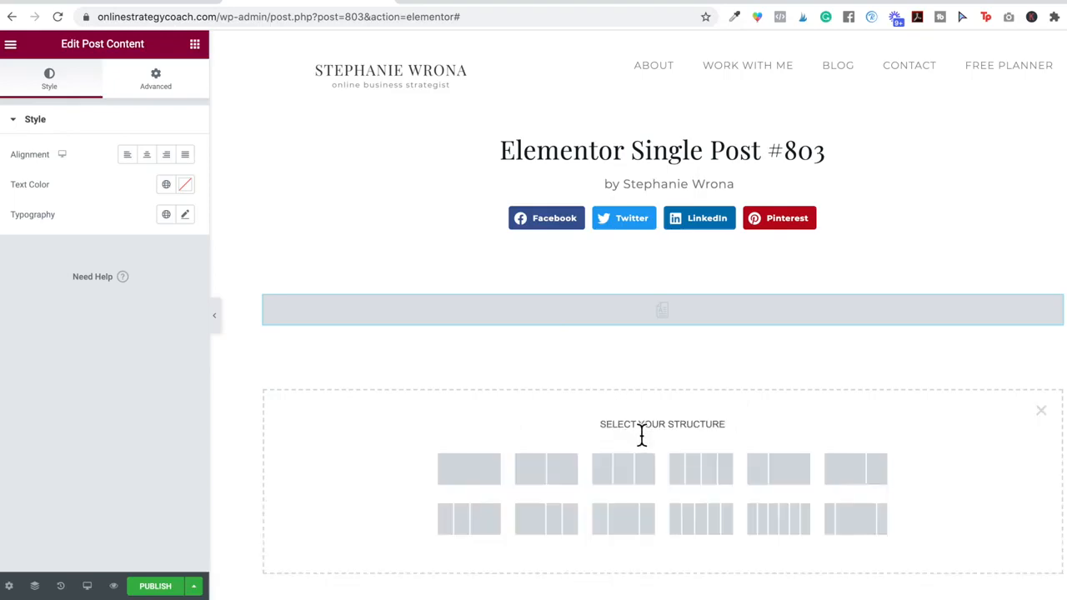
{"action": "left_click", "coordinate": [455, 472]}
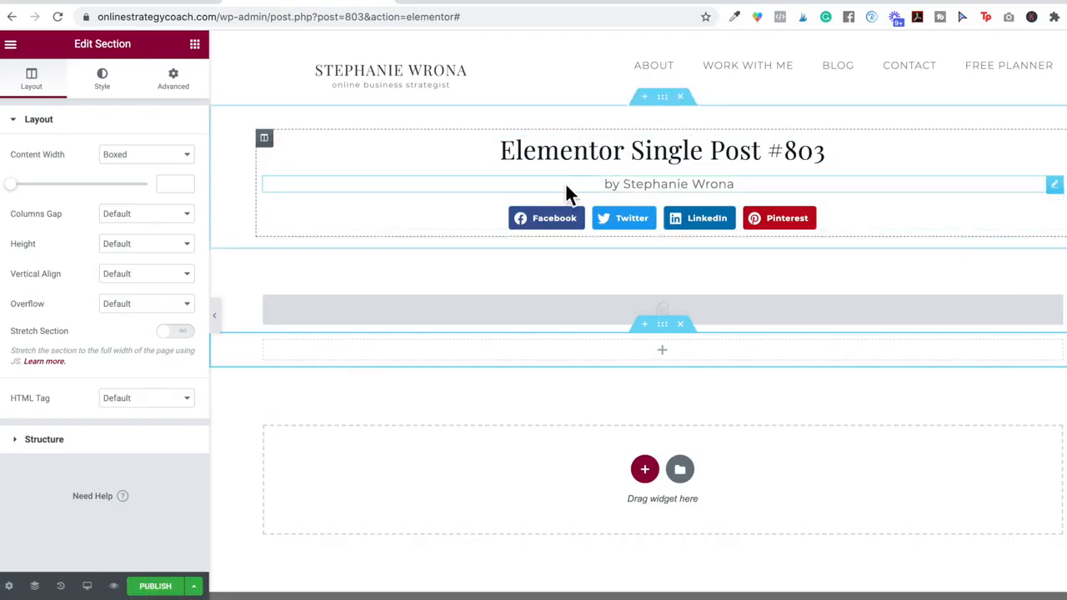
Step: Copy the Awesome Freebie opt-in section from the Home page editor
{"action": "left_click", "coordinate": [479, 20]}
{"action": "scroll", "coordinate": [434, 219], "scroll_direction": "down", "scroll_amount": 4}
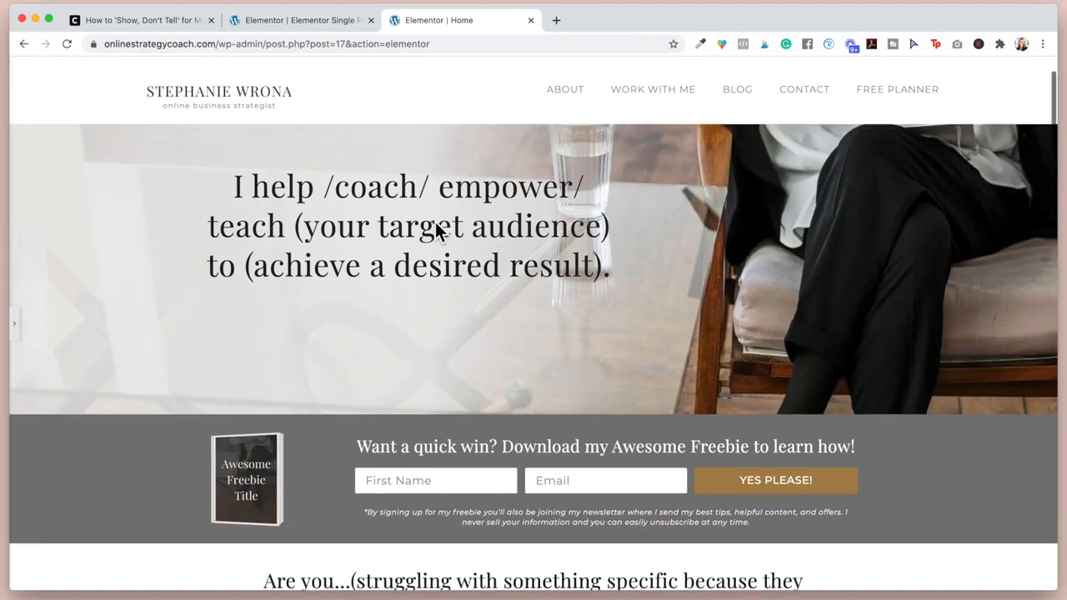
{"action": "scroll", "coordinate": [434, 219], "scroll_direction": "up", "scroll_amount": 4}
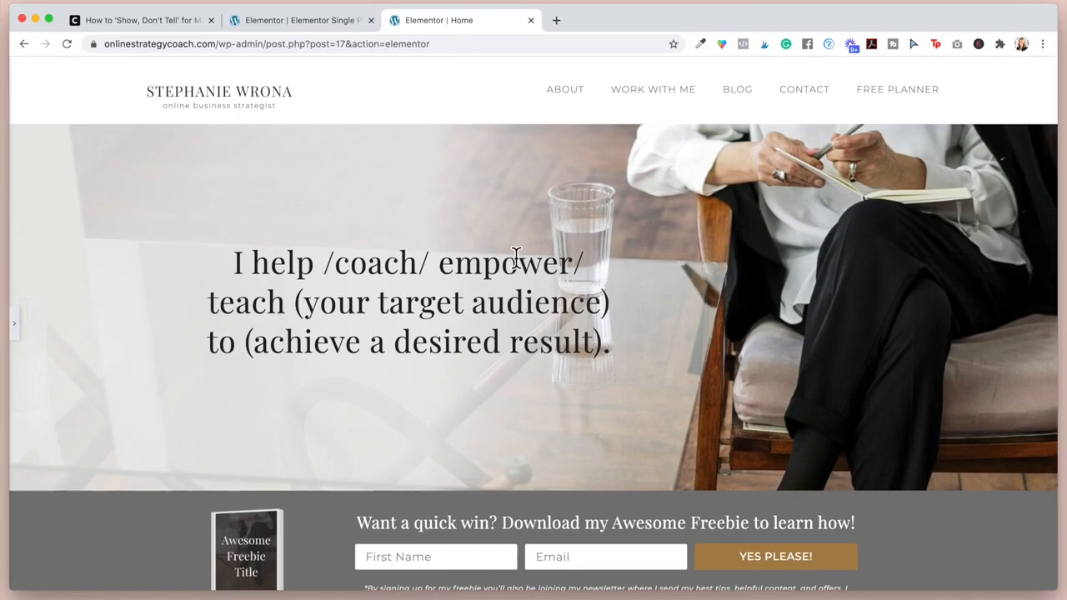
{"action": "scroll", "coordinate": [516, 262], "scroll_direction": "down", "scroll_amount": 2}
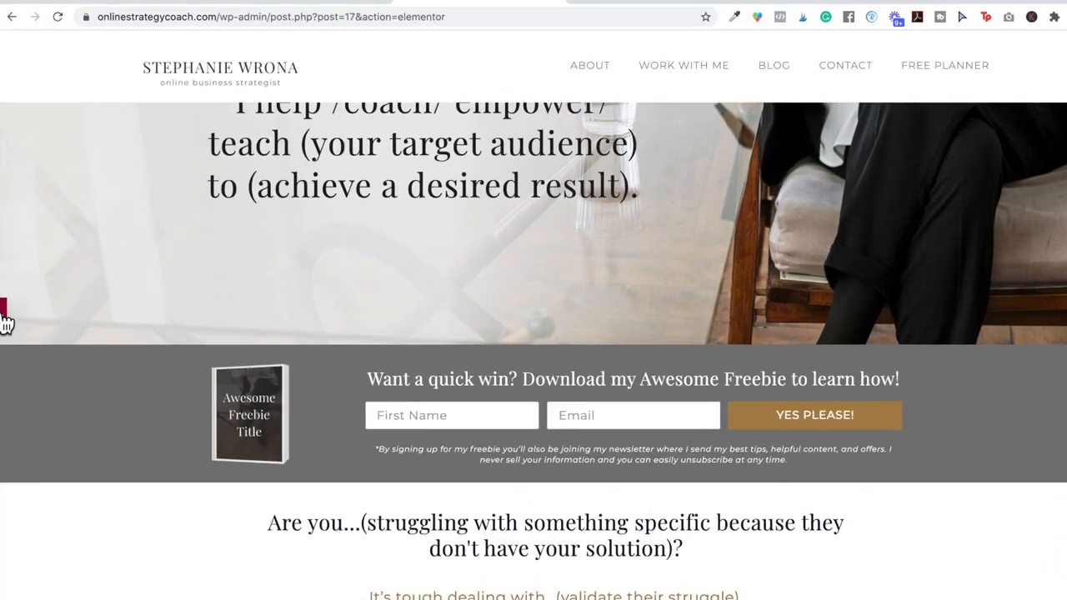
{"action": "left_click", "coordinate": [13, 325]}
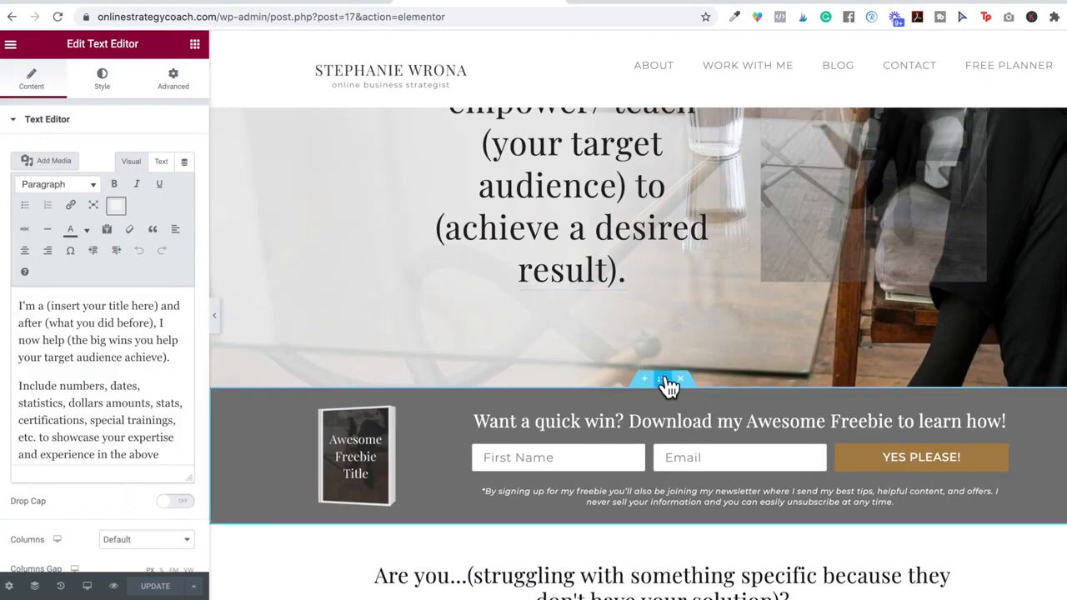
{"action": "right_click", "coordinate": [670, 385]}
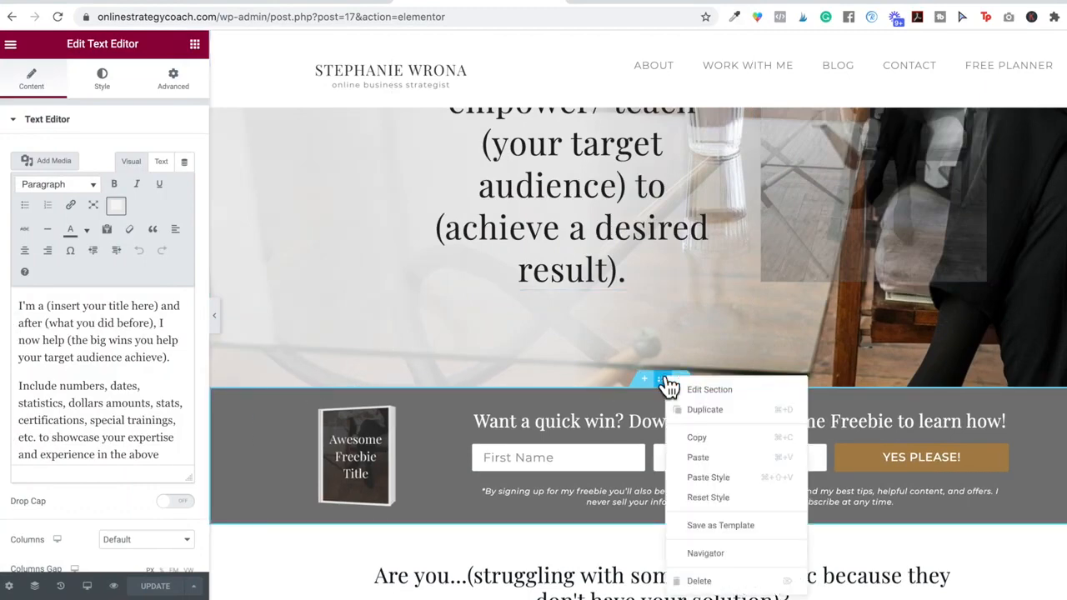
{"action": "left_click", "coordinate": [698, 437]}
Step: Paste the opt-in section into the empty area of the Single Post template
{"action": "left_click", "coordinate": [287, 20]}
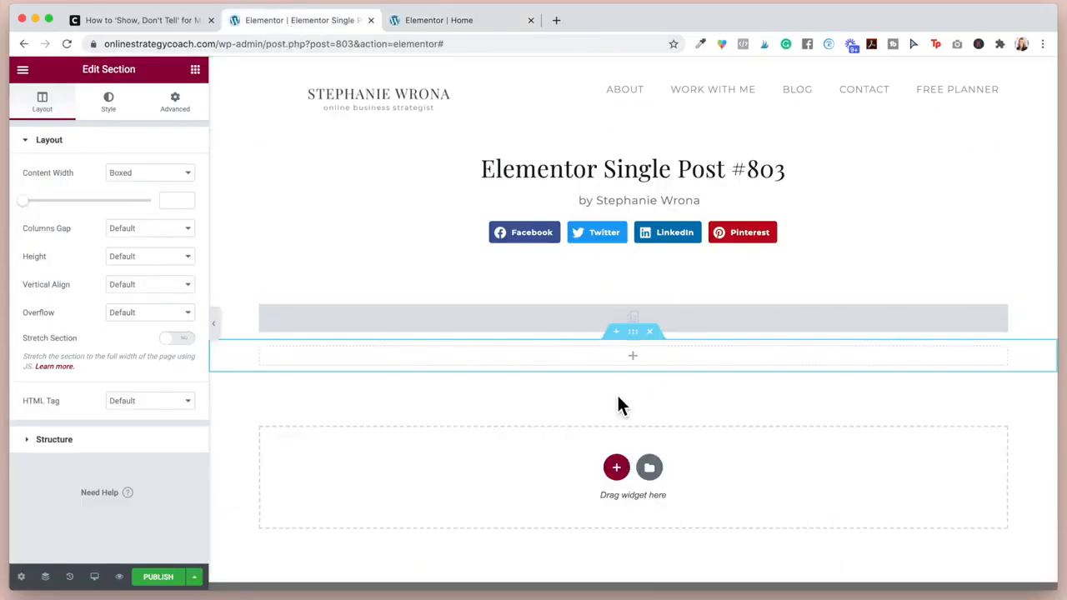
{"action": "right_click", "coordinate": [509, 469]}
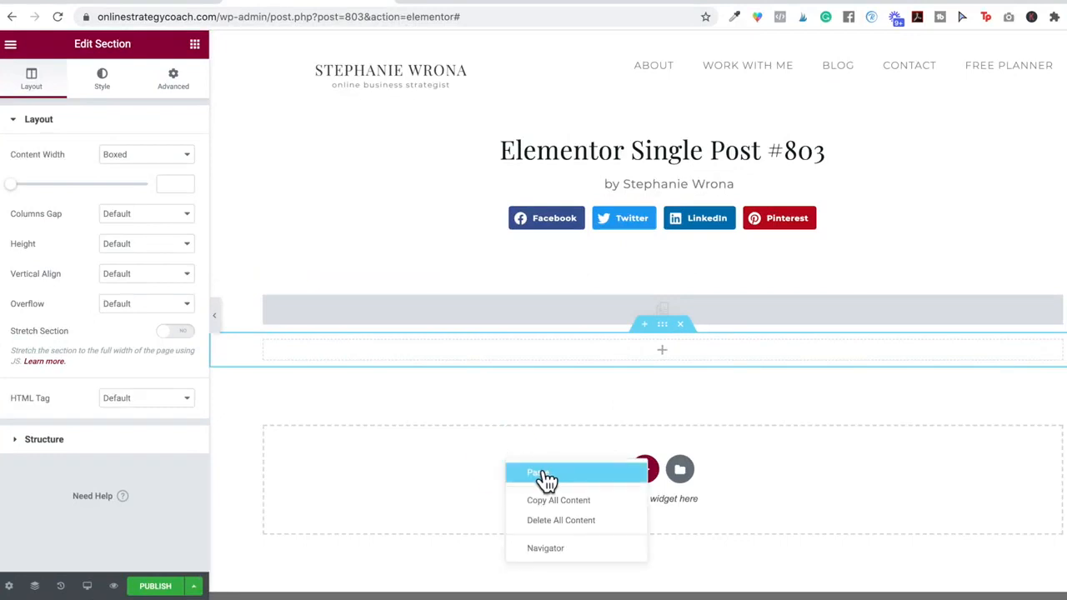
{"action": "left_click", "coordinate": [543, 476]}
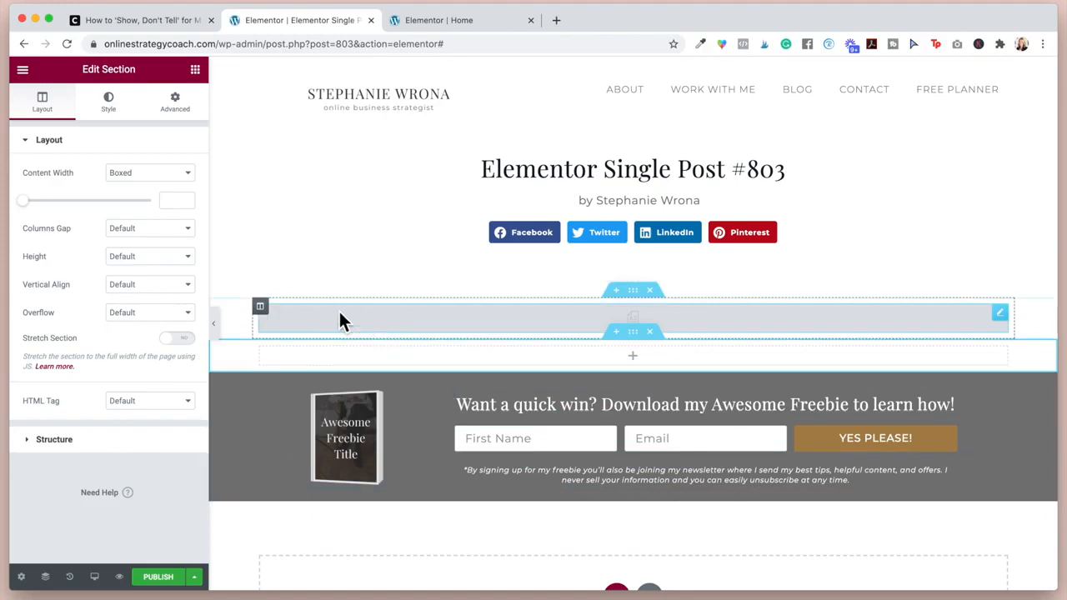
Step: Remove the dark background from the opt-in's full-width section
{"action": "left_click", "coordinate": [214, 324]}
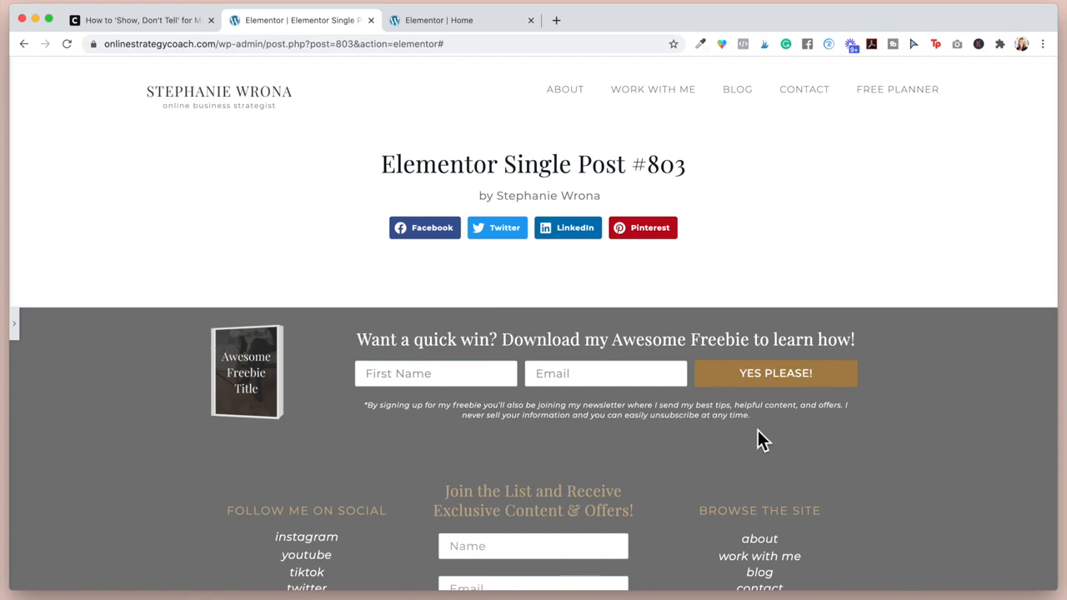
{"action": "left_click", "coordinate": [14, 325]}
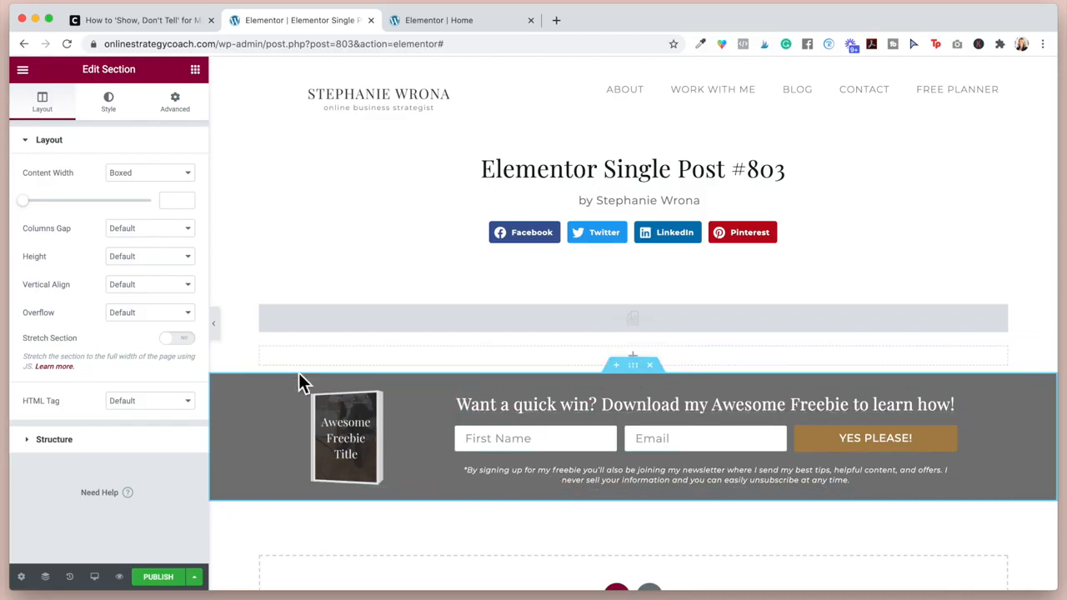
{"action": "left_click", "coordinate": [109, 104]}
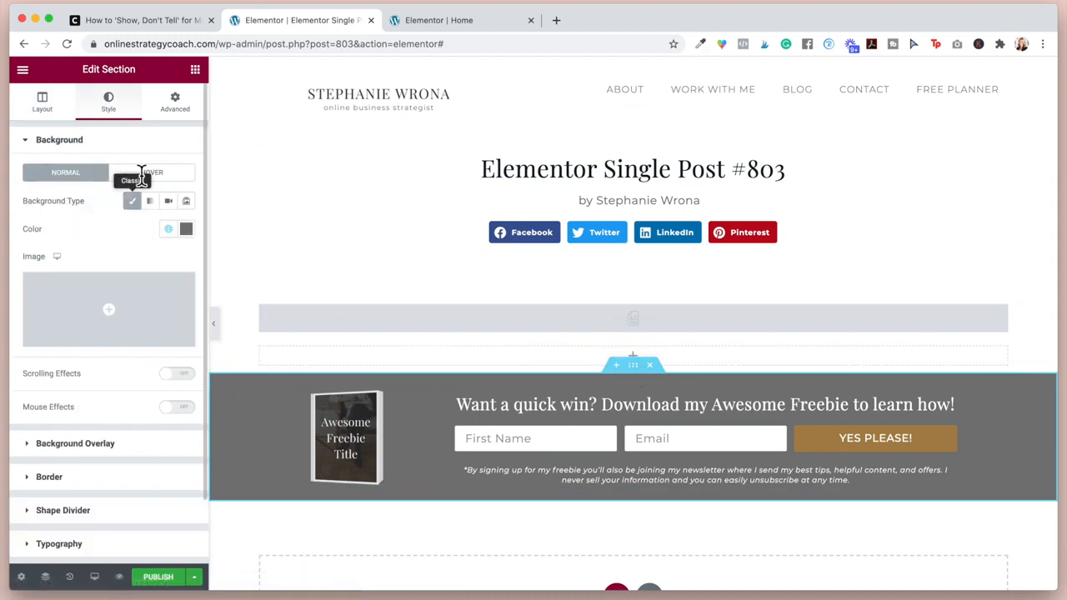
{"action": "left_click", "coordinate": [133, 203]}
{"action": "left_click", "coordinate": [134, 207]}
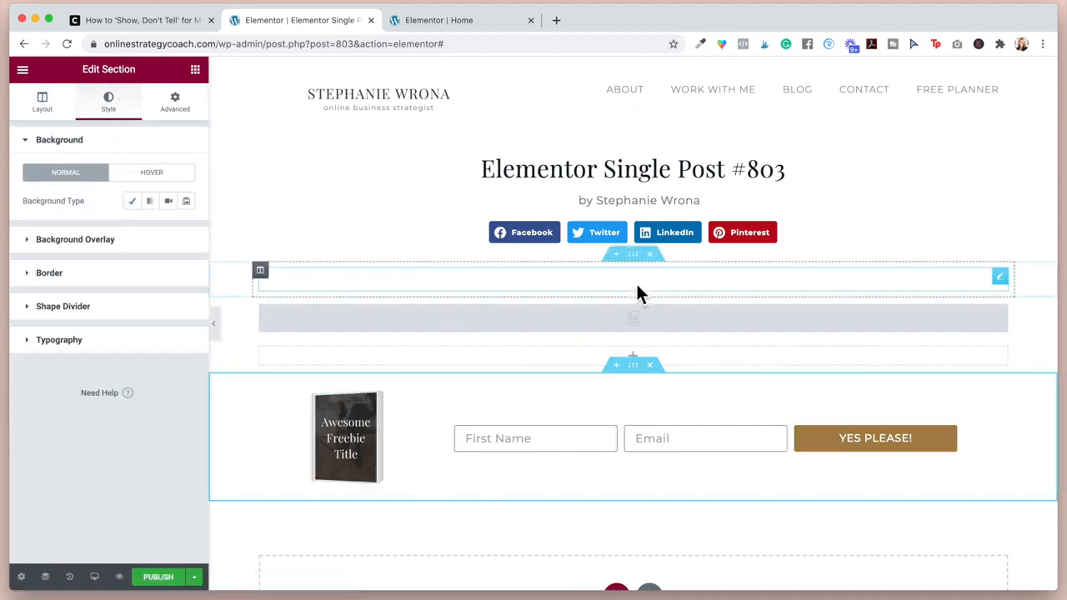
Step: Give the opt-in's inner section a classic background in the global grey Text colour
{"action": "left_click", "coordinate": [631, 382]}
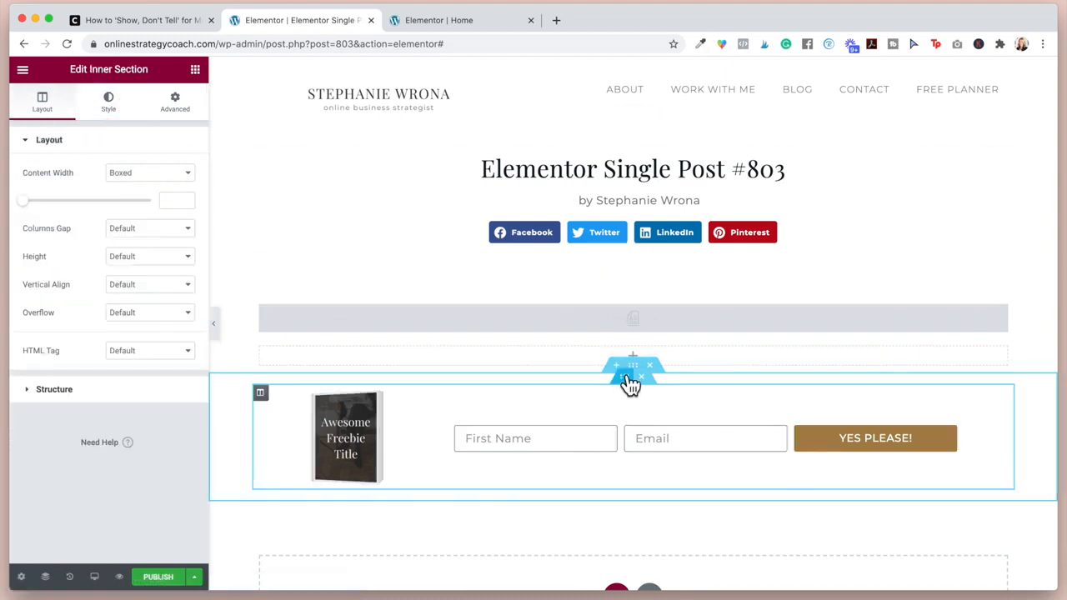
{"action": "left_click", "coordinate": [108, 102]}
{"action": "left_click", "coordinate": [133, 205]}
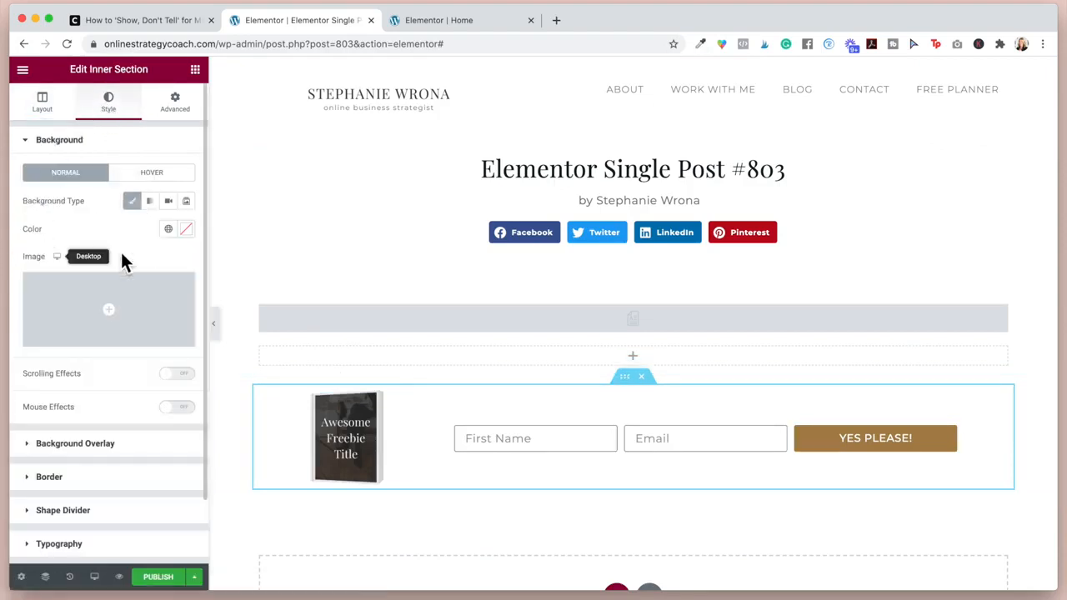
{"action": "left_click", "coordinate": [167, 231]}
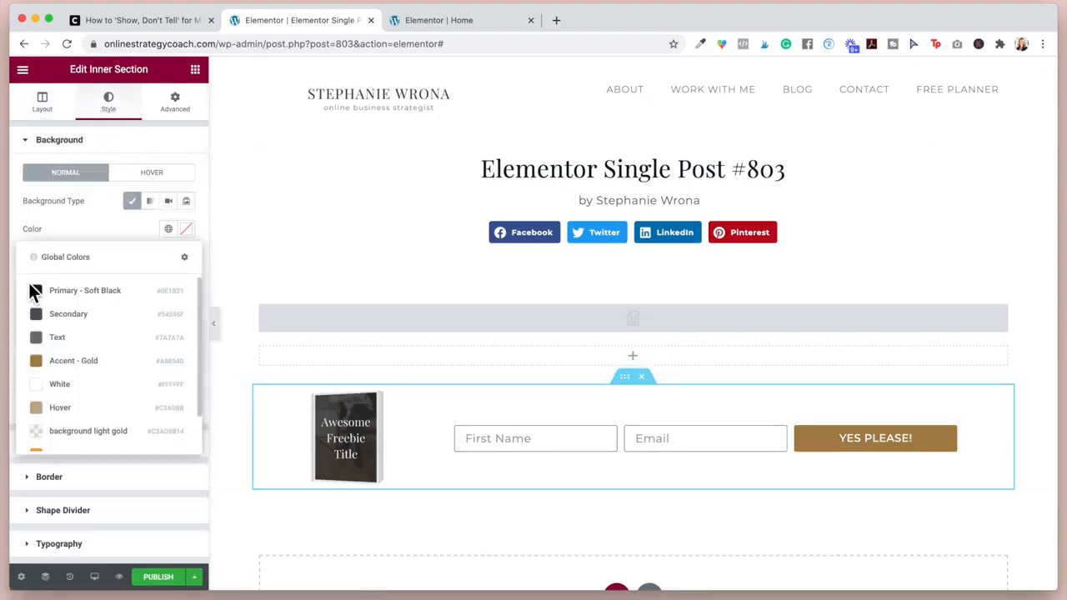
{"action": "left_click", "coordinate": [64, 339]}
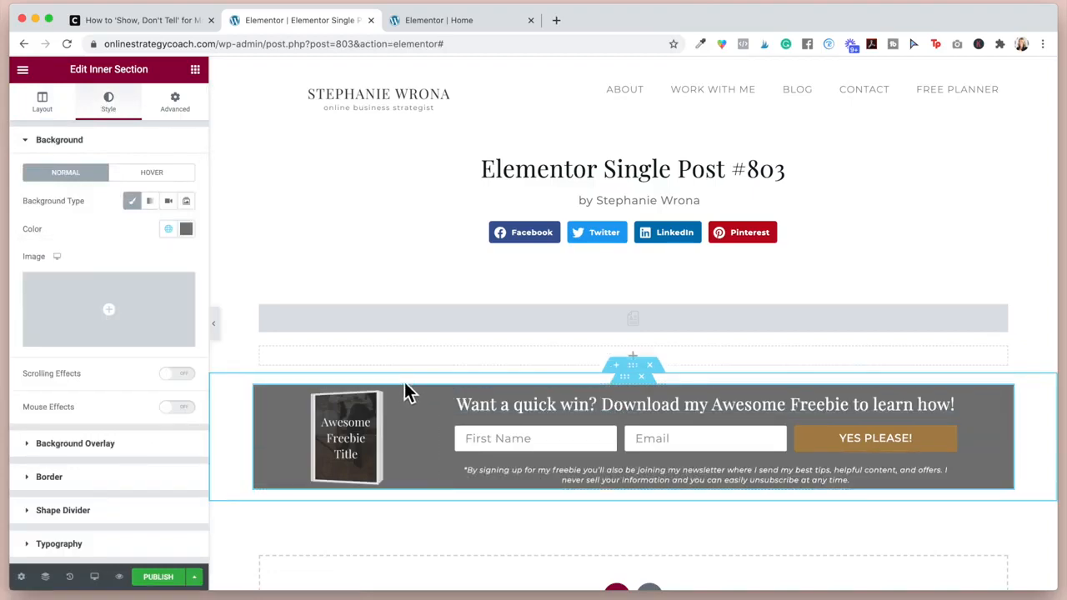
Step: Set the inner section's top and bottom padding to 2
{"action": "left_click", "coordinate": [177, 102]}
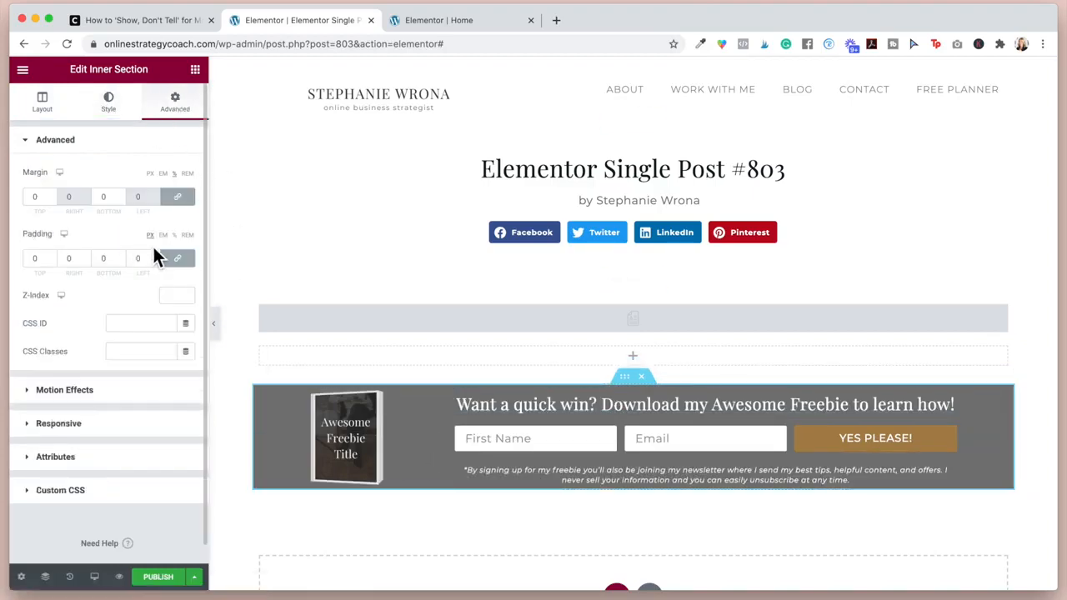
{"action": "left_click", "coordinate": [178, 260]}
{"action": "double_click", "coordinate": [36, 259]}
{"action": "type", "text": "2"}
{"action": "key", "text": "Tab"}
{"action": "key", "text": "Tab"}
{"action": "type", "text": "2"}
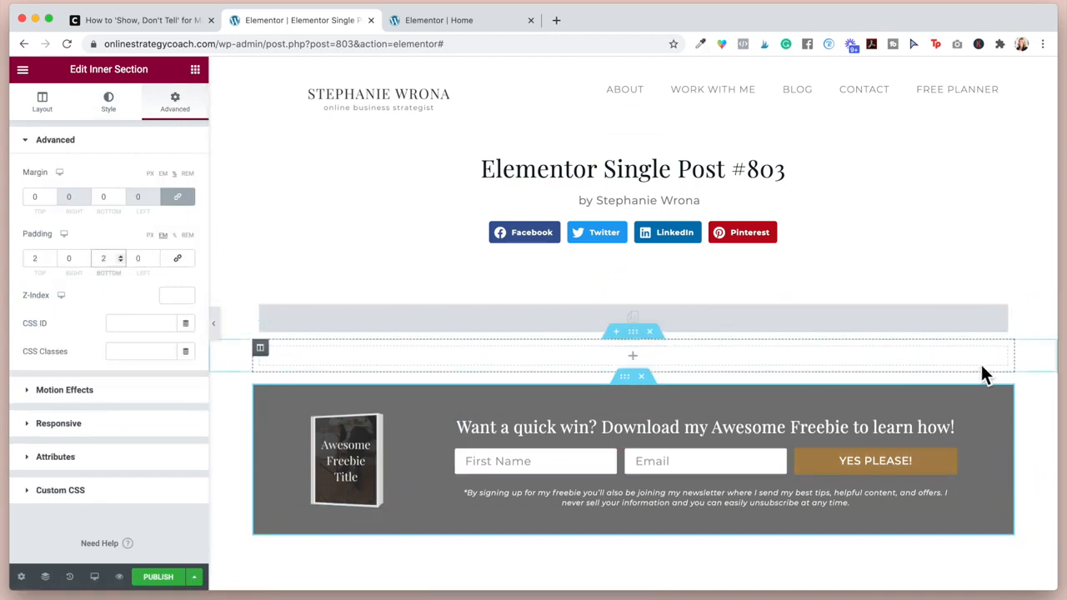
{"action": "scroll", "coordinate": [731, 469], "scroll_direction": "down", "scroll_amount": 2}
{"action": "scroll", "coordinate": [731, 469], "scroll_direction": "up", "scroll_amount": 2}
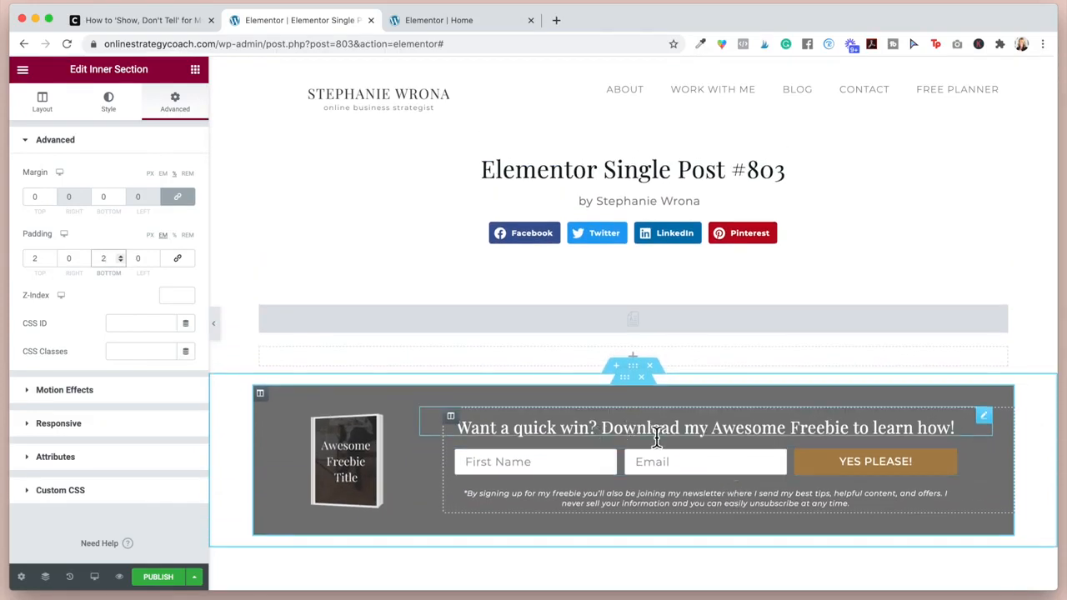
Step: Narrow the opt-in section's content width to 900
{"action": "left_click", "coordinate": [636, 370]}
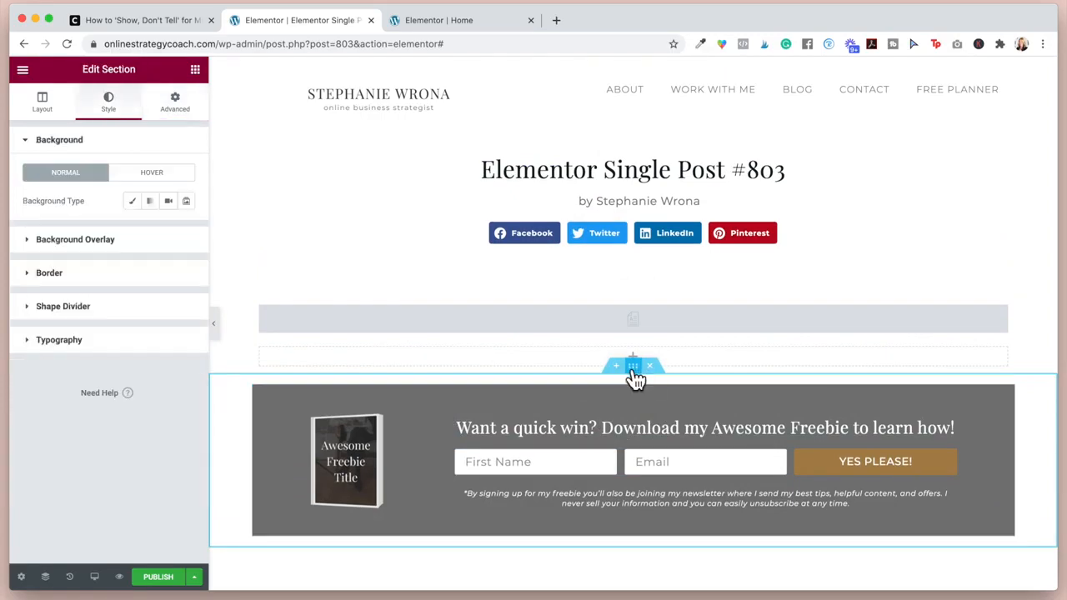
{"action": "left_click", "coordinate": [46, 577]}
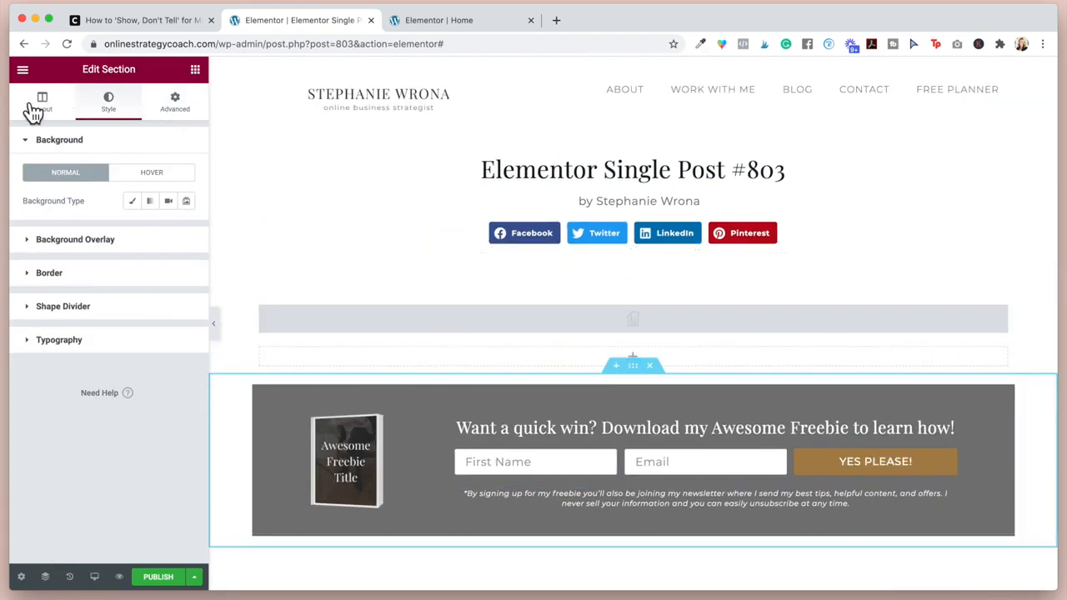
{"action": "left_click", "coordinate": [41, 106]}
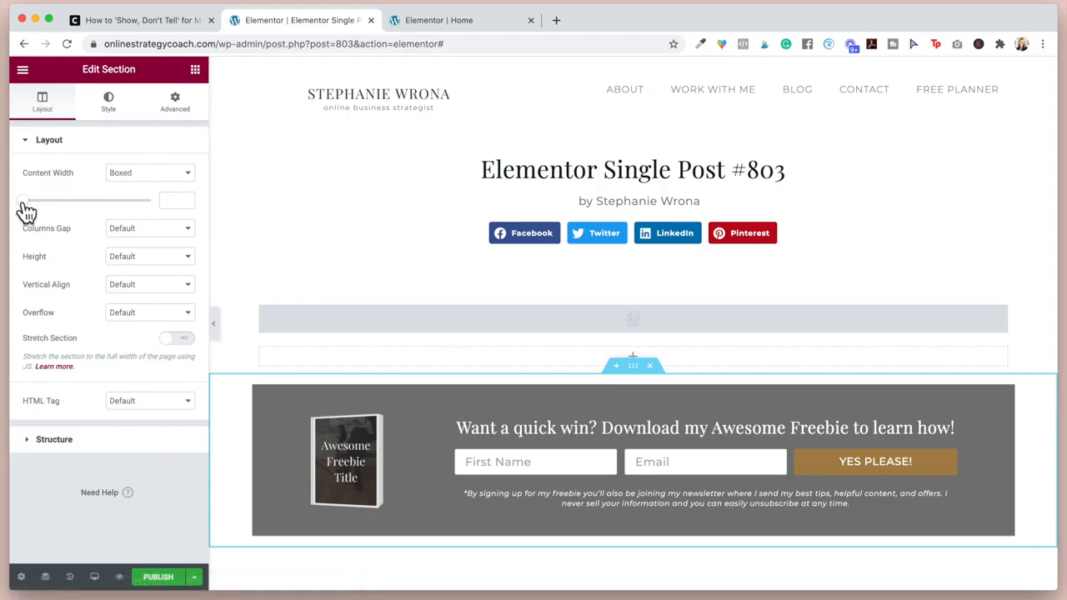
{"action": "left_click_drag", "start_coordinate": [25, 202], "coordinate": [69, 202]}
{"action": "scroll", "coordinate": [833, 454], "scroll_direction": "down", "scroll_amount": 3}
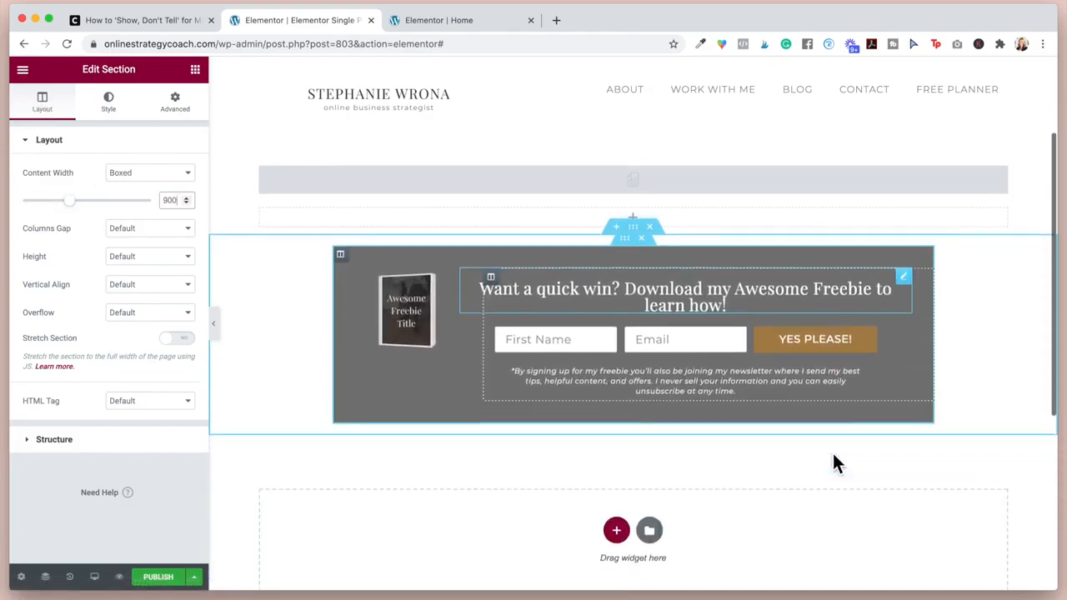
{"action": "scroll", "coordinate": [833, 454], "scroll_direction": "up", "scroll_amount": 2}
{"action": "scroll", "coordinate": [833, 454], "scroll_direction": "down", "scroll_amount": 1}
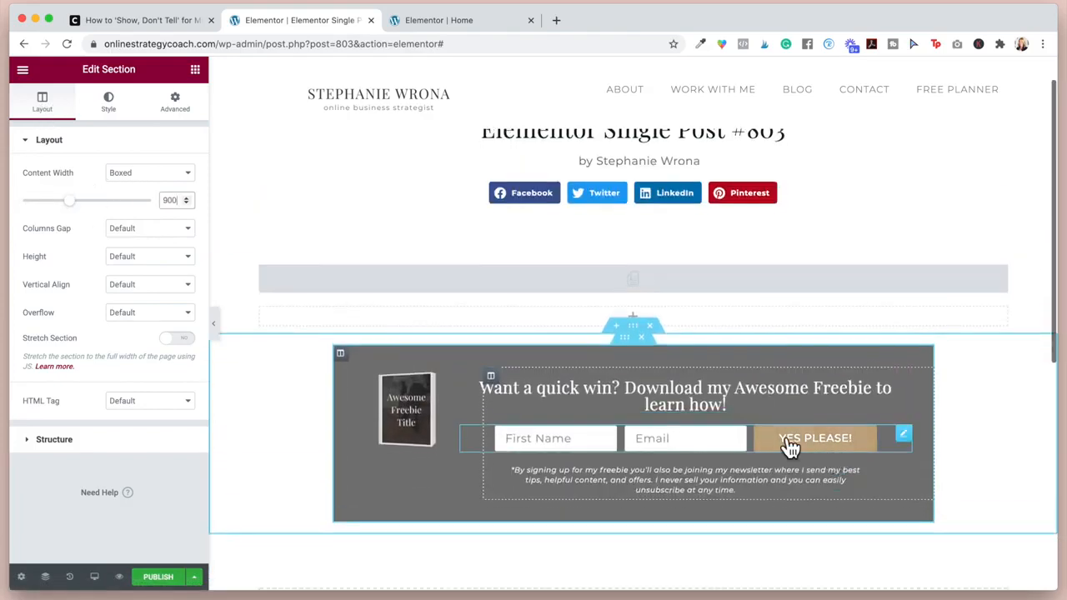
Step: Enlarge the freebie book image to width 74 with a top padding of 5
{"action": "left_click", "coordinate": [409, 415]}
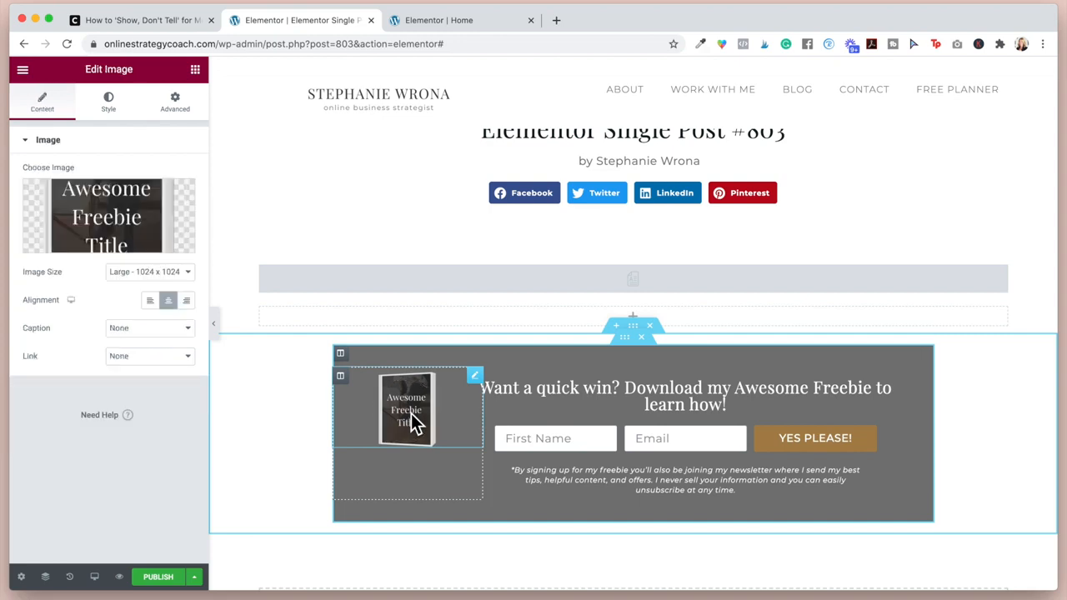
{"action": "left_click", "coordinate": [109, 101]}
{"action": "left_click_drag", "start_coordinate": [91, 203], "coordinate": [119, 202]}
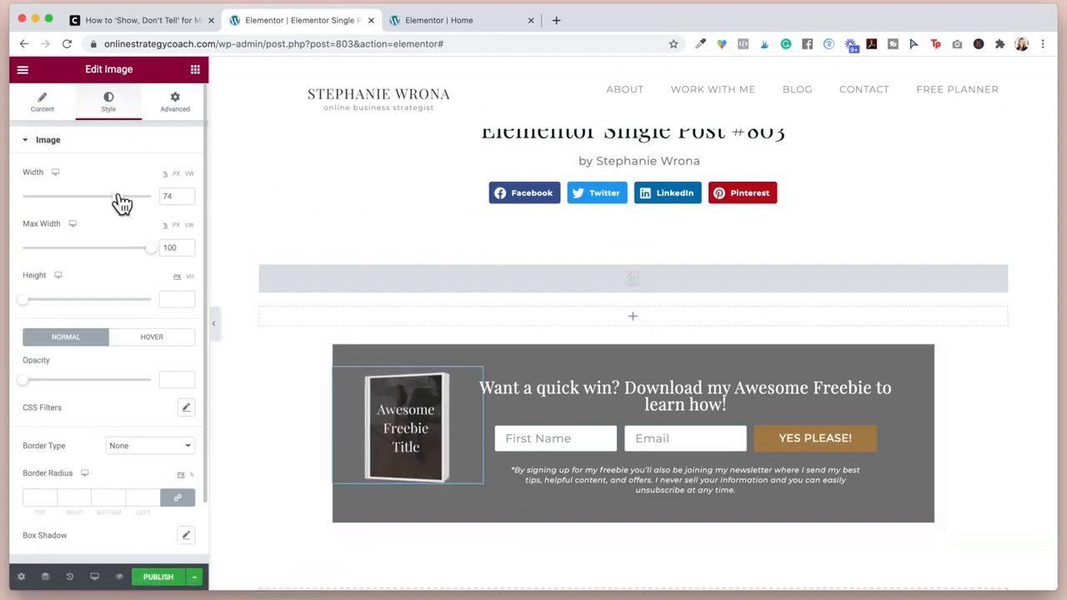
{"action": "left_click", "coordinate": [175, 105]}
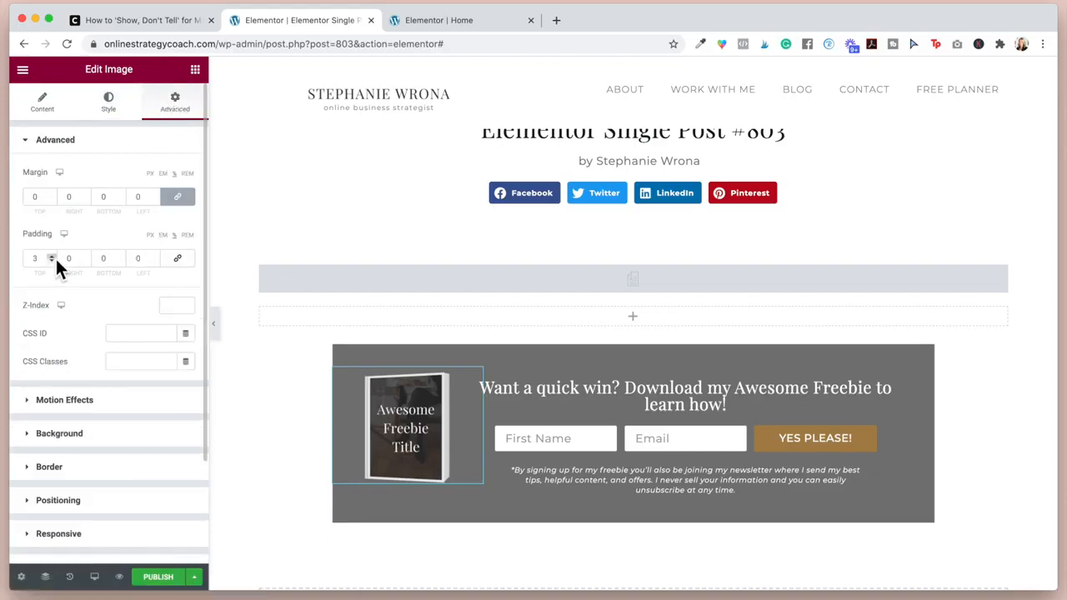
{"action": "left_click", "coordinate": [215, 330]}
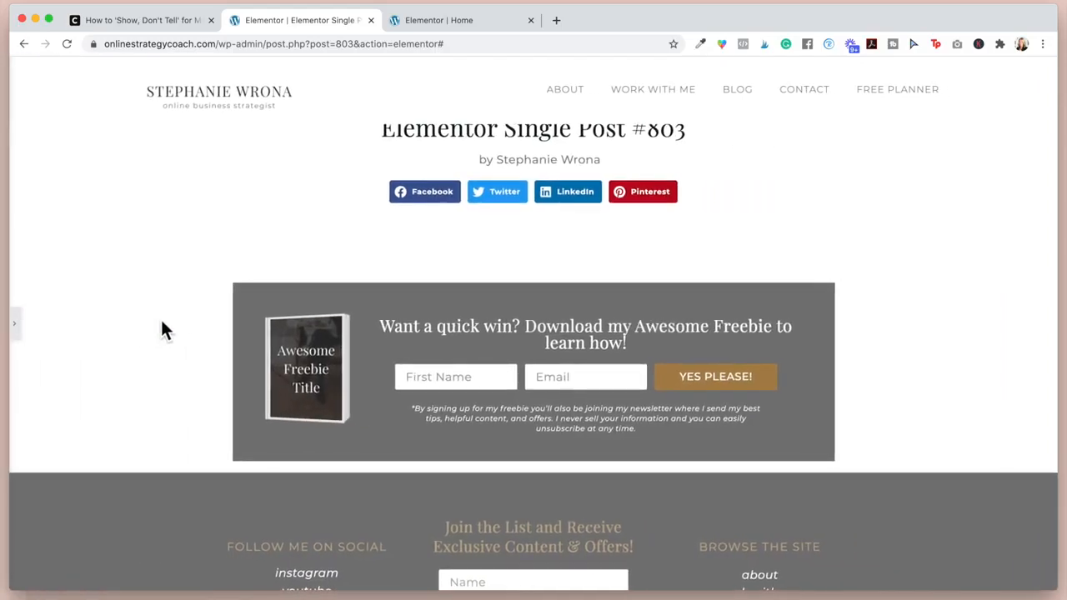
{"action": "left_click", "coordinate": [14, 323]}
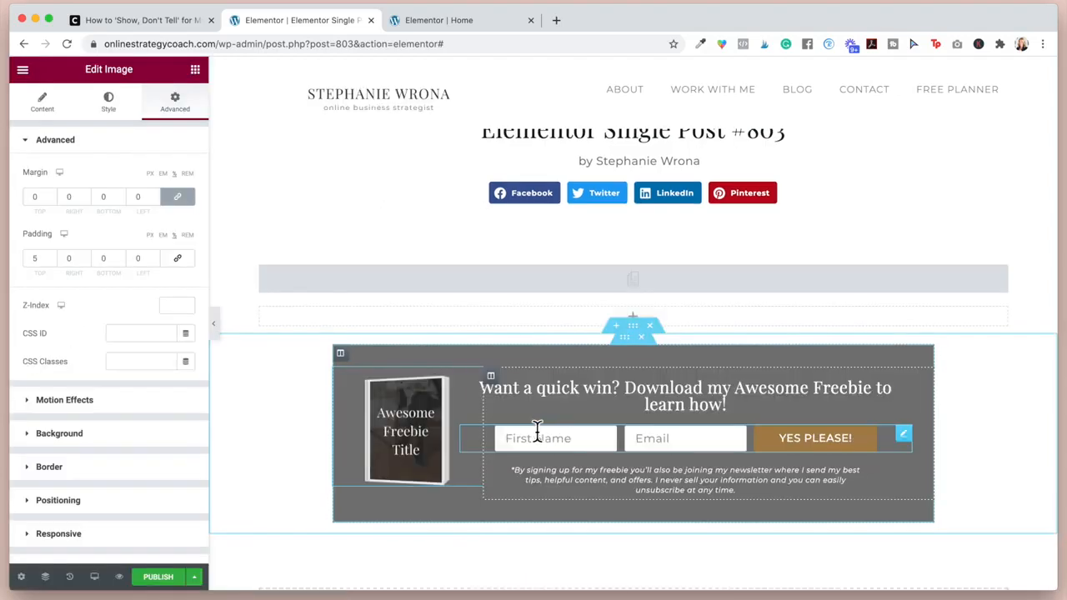
Step: Set the signup form column's left margin to -1
{"action": "left_click", "coordinate": [492, 378]}
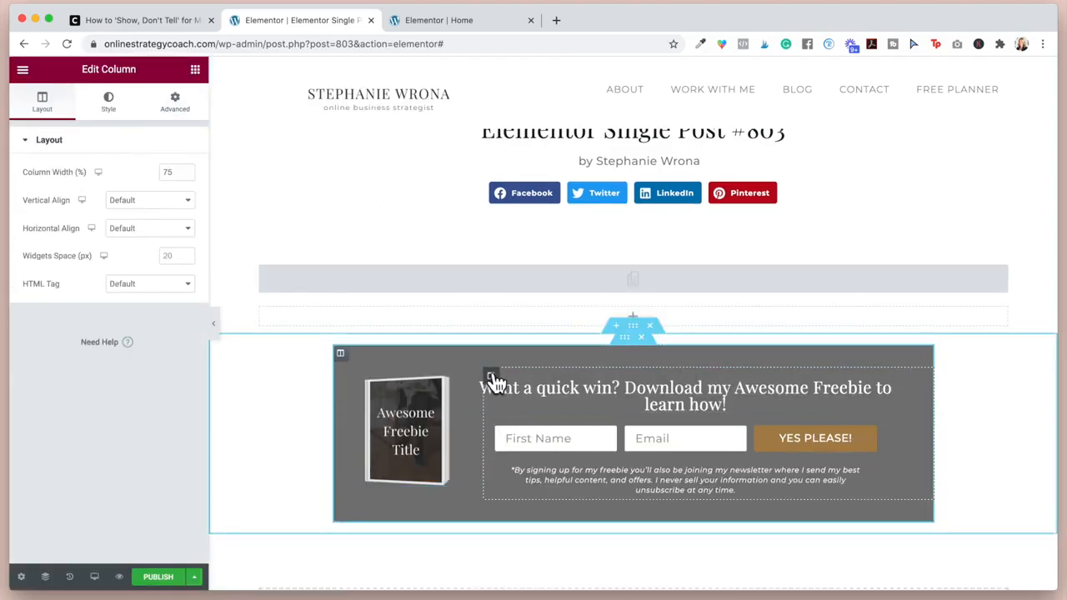
{"action": "left_click", "coordinate": [175, 103]}
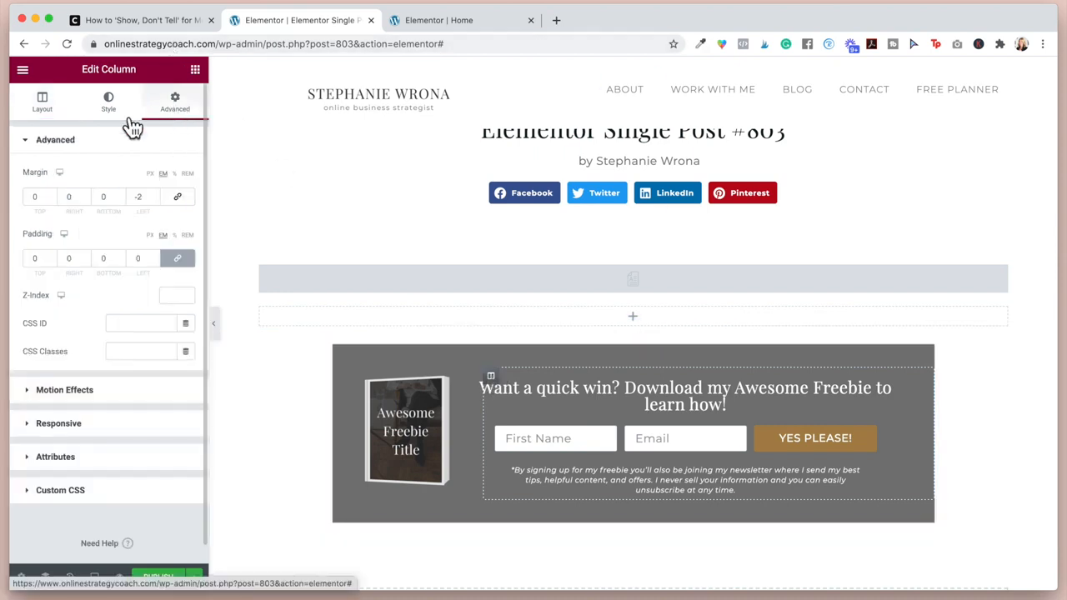
{"action": "left_click", "coordinate": [157, 193]}
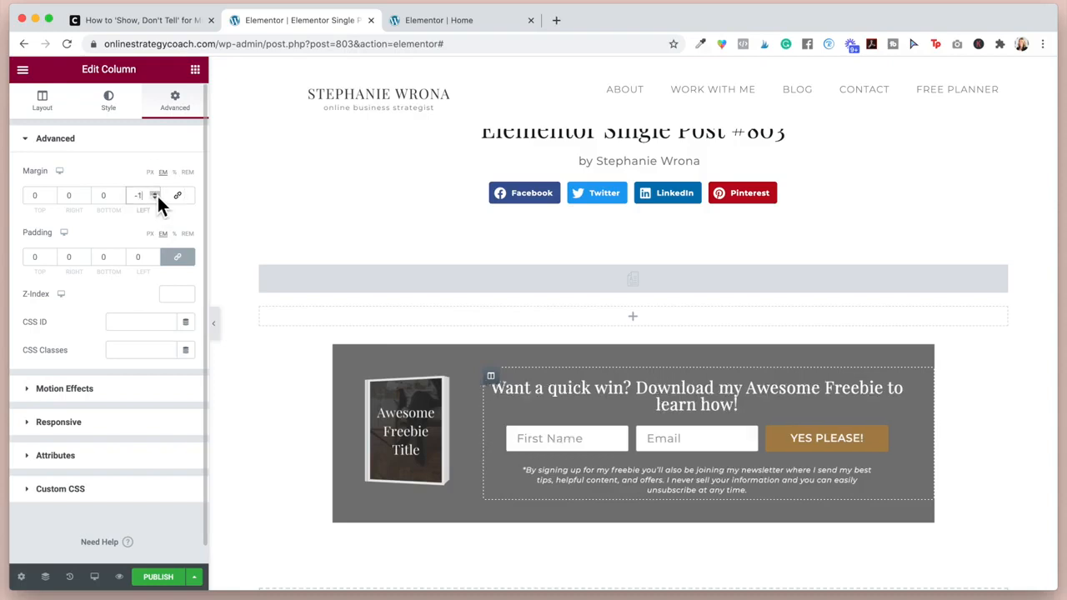
{"action": "left_click", "coordinate": [157, 194]}
{"action": "left_click", "coordinate": [156, 199]}
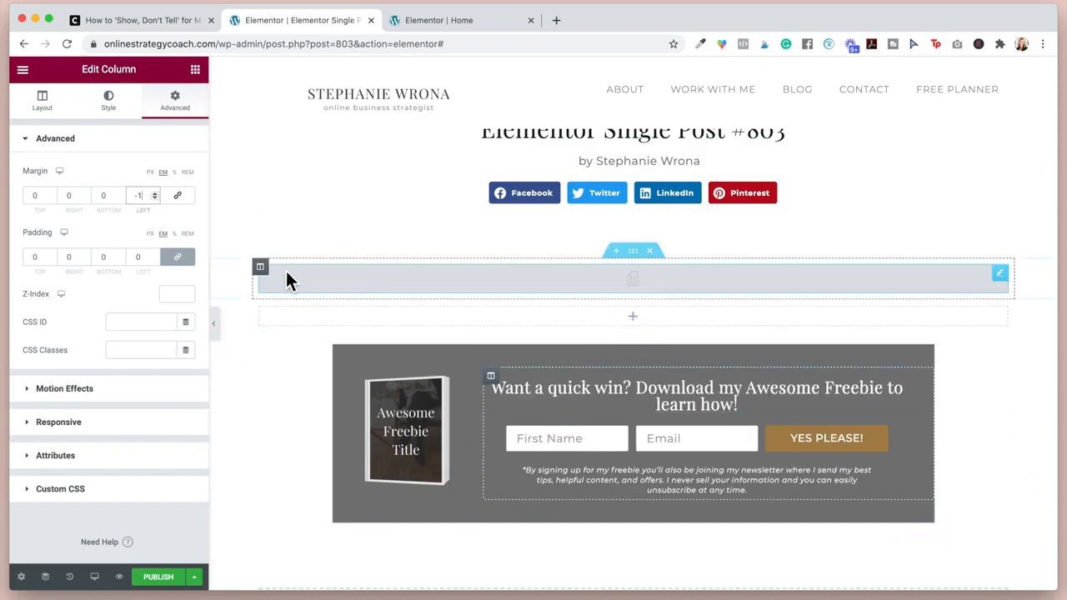
Step: Move the empty section below the freebie opt-in block
{"action": "left_click", "coordinate": [215, 325]}
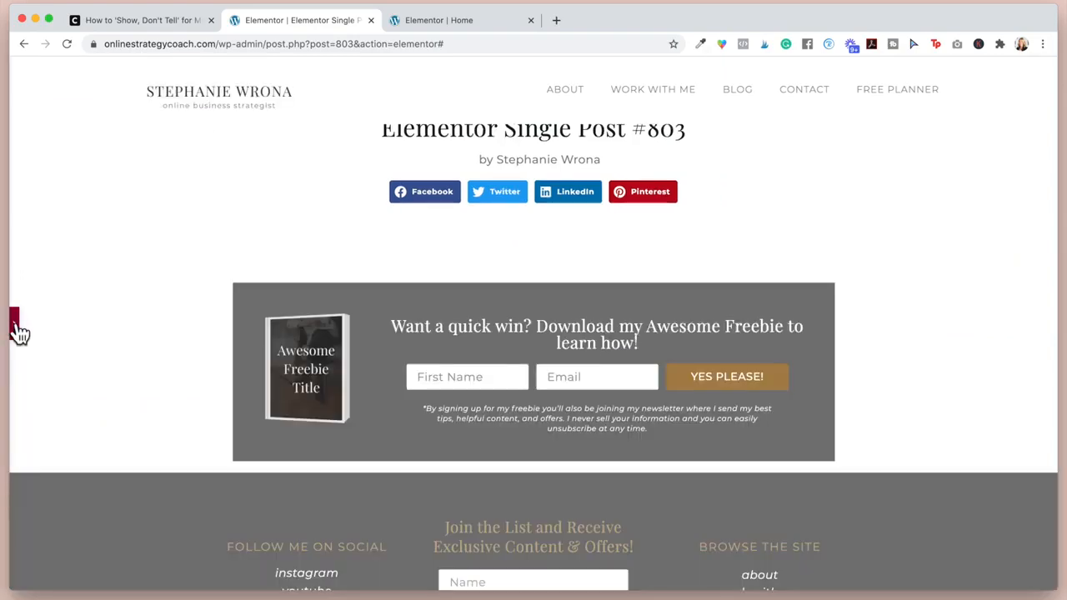
{"action": "left_click", "coordinate": [16, 325]}
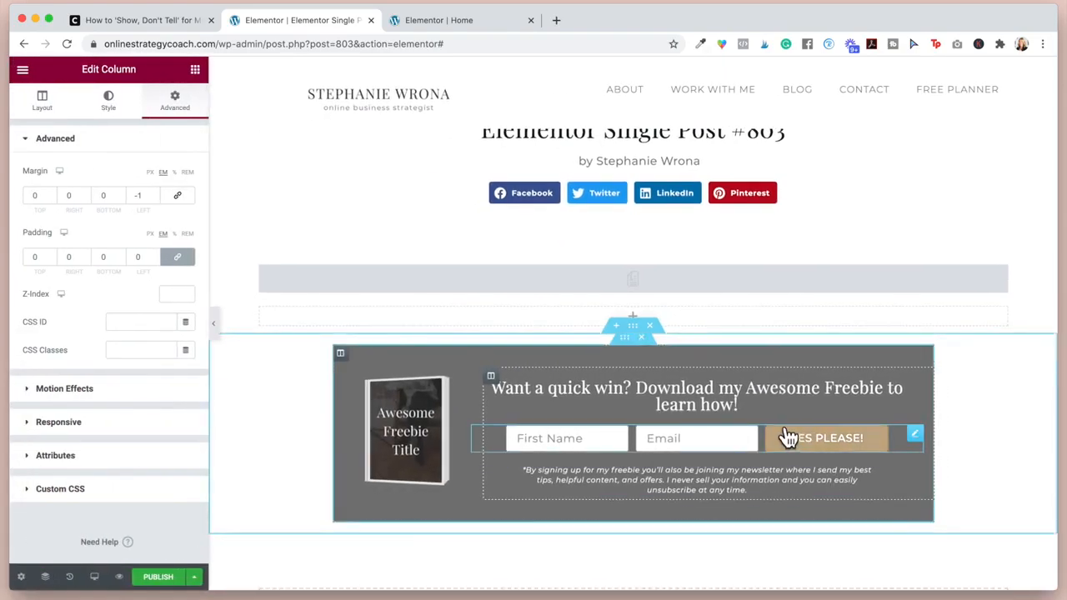
{"action": "left_click_drag", "start_coordinate": [634, 296], "coordinate": [518, 522]}
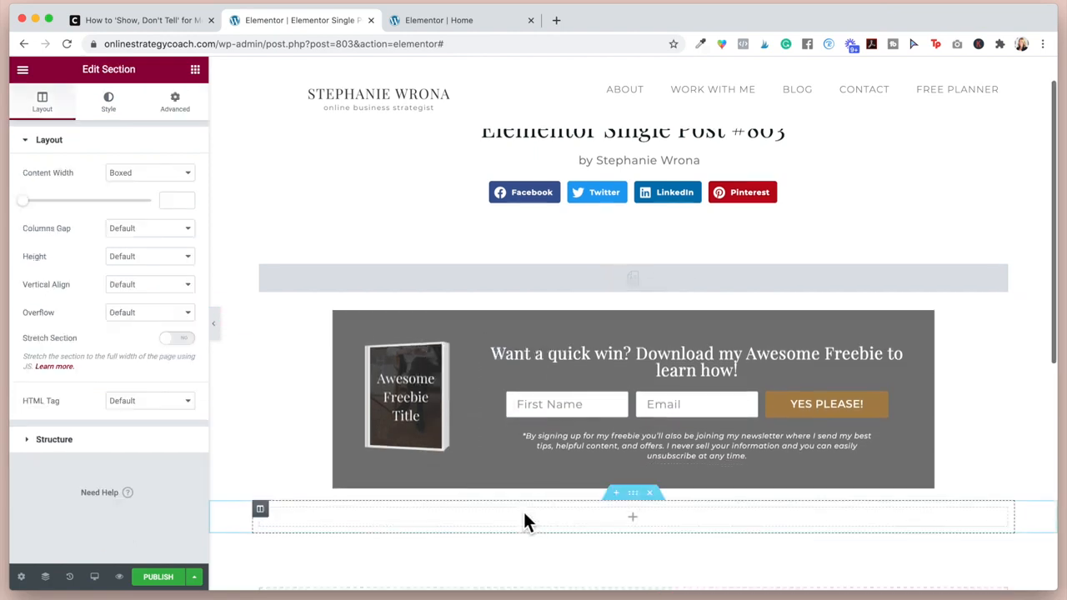
Step: Add a two-column Inner Section to the empty section below the opt-in
{"action": "scroll", "coordinate": [534, 500], "scroll_direction": "down", "scroll_amount": 3}
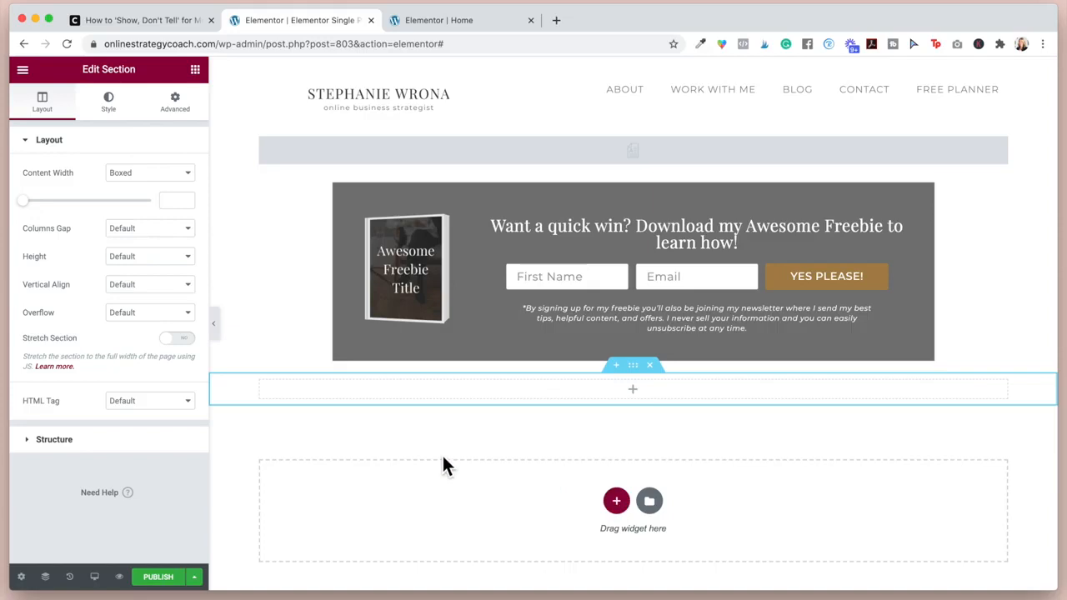
{"action": "left_click", "coordinate": [197, 72]}
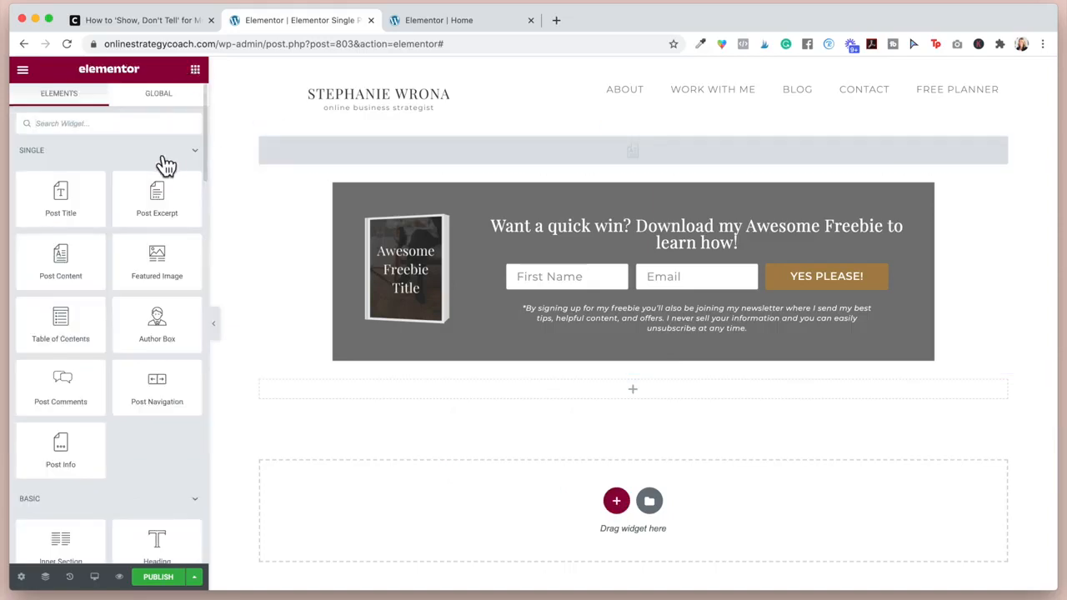
{"action": "scroll", "coordinate": [133, 227], "scroll_direction": "down", "scroll_amount": 3}
{"action": "scroll", "coordinate": [134, 227], "scroll_direction": "down", "scroll_amount": 5}
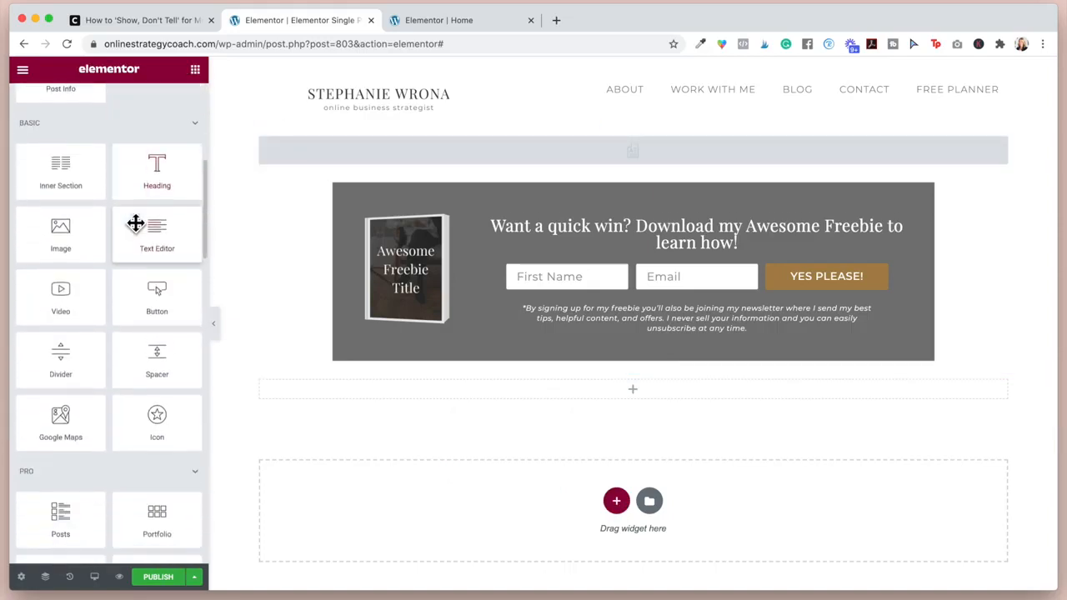
{"action": "left_click_drag", "start_coordinate": [50, 181], "coordinate": [557, 398]}
Step: Place a placeholder Heading widget in the inner section's left column
{"action": "left_click", "coordinate": [193, 73]}
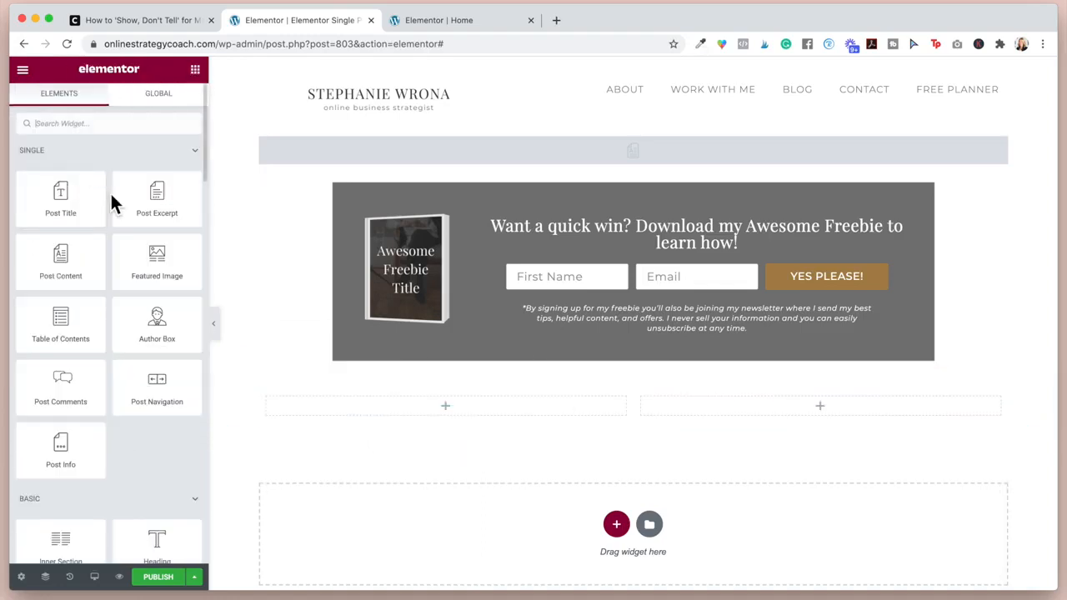
{"action": "scroll", "coordinate": [140, 379], "scroll_direction": "down", "scroll_amount": 2}
{"action": "left_click_drag", "start_coordinate": [153, 402], "coordinate": [438, 409]}
{"action": "left_click", "coordinate": [706, 418]}
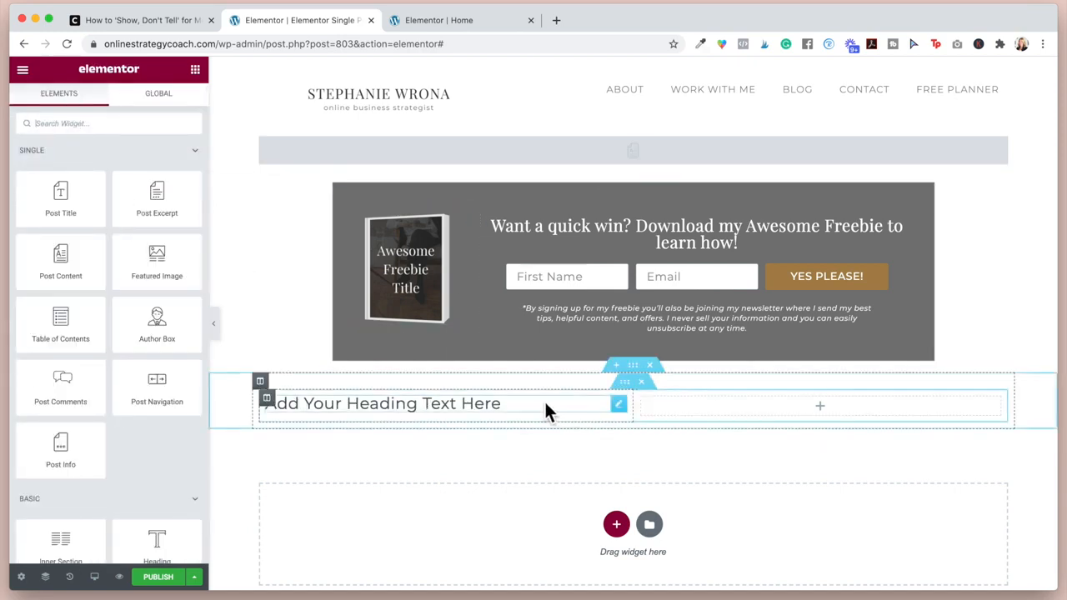
Step: Copy the Share Buttons widget into the inner section's empty right column
{"action": "scroll", "coordinate": [709, 421], "scroll_direction": "up", "scroll_amount": 3}
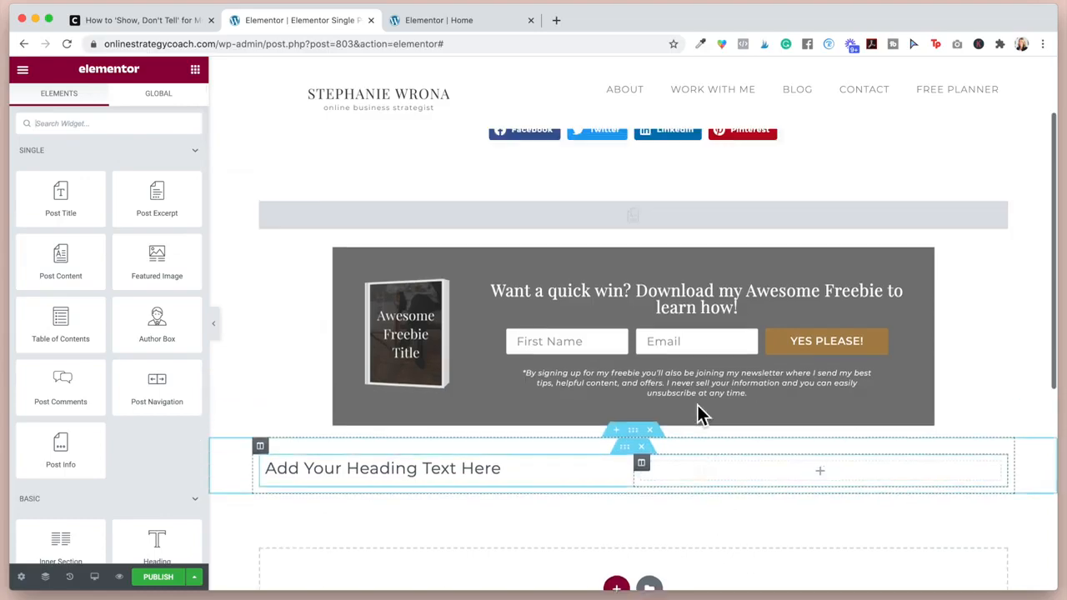
{"action": "right_click", "coordinate": [828, 235]}
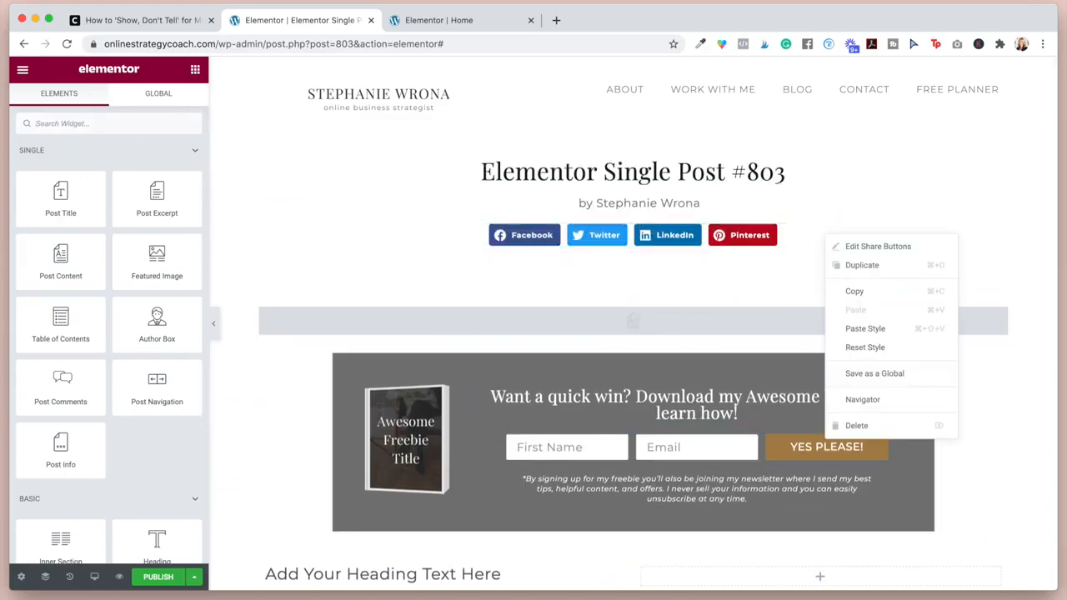
{"action": "key", "text": "Escape"}
{"action": "scroll", "coordinate": [659, 254], "scroll_direction": "down", "scroll_amount": 5}
{"action": "scroll", "coordinate": [671, 250], "scroll_direction": "up", "scroll_amount": 2}
{"action": "right_click", "coordinate": [681, 245]}
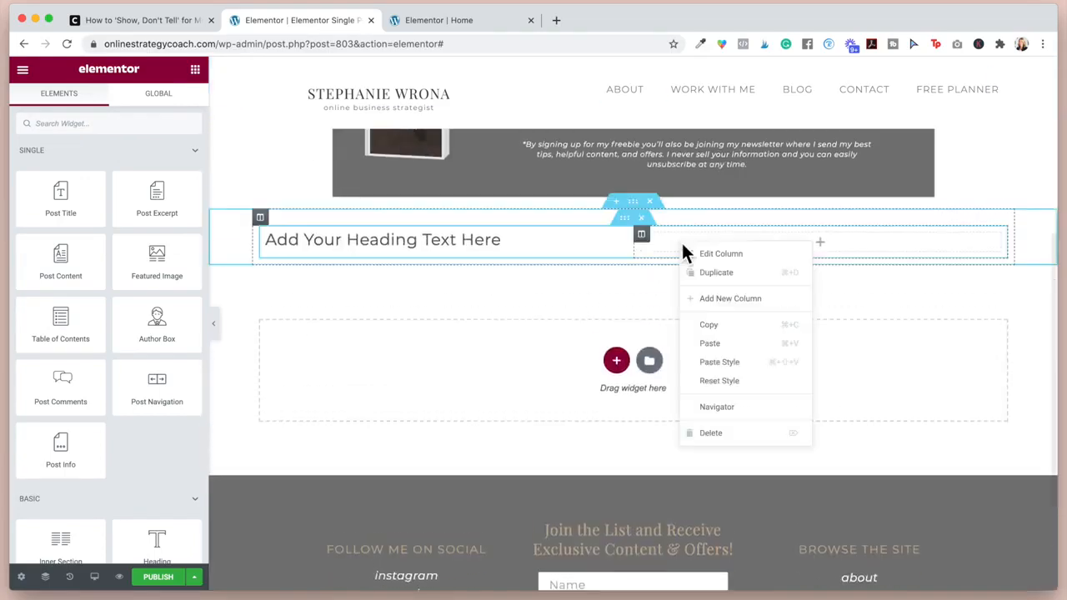
{"action": "left_click", "coordinate": [727, 344]}
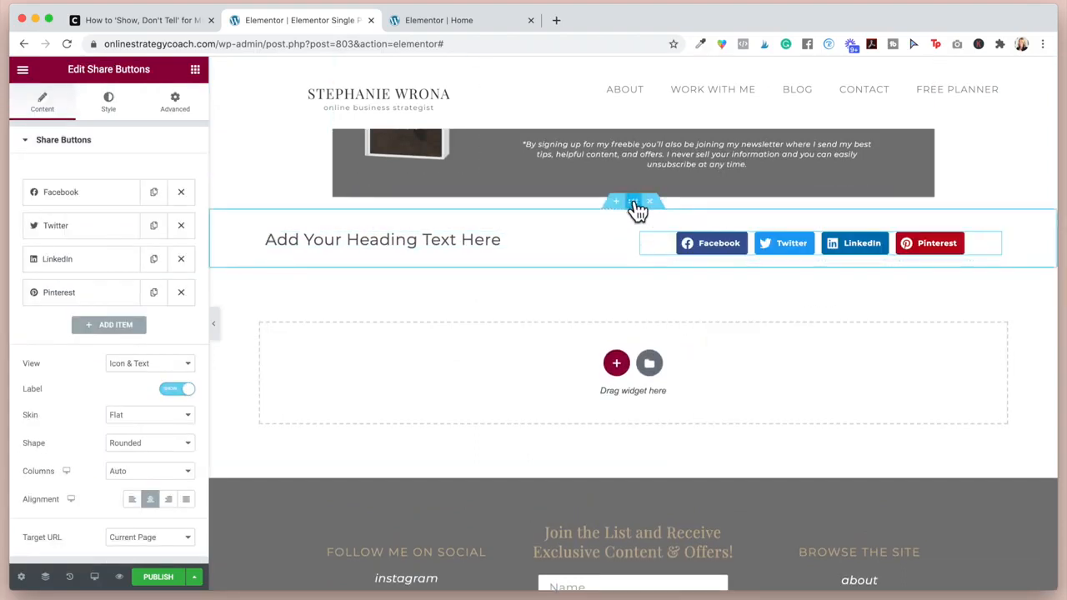
Step: Set the section content width to 900 and the share buttons column to 60%
{"action": "left_click", "coordinate": [635, 207]}
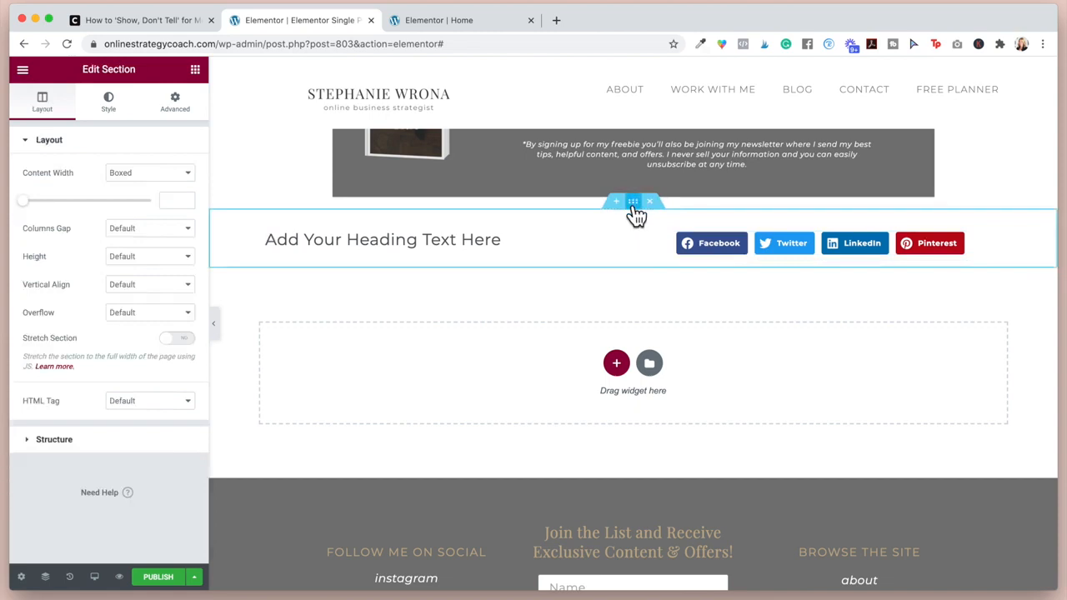
{"action": "left_click", "coordinate": [170, 202]}
{"action": "type", "text": "900"}
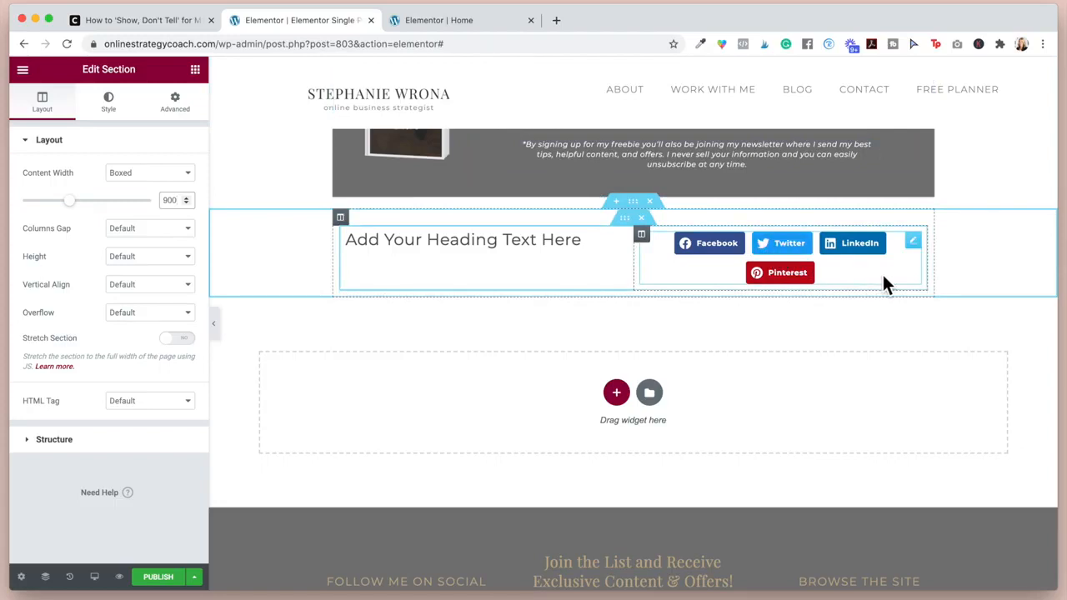
{"action": "left_click", "coordinate": [641, 236]}
{"action": "left_click", "coordinate": [174, 173]}
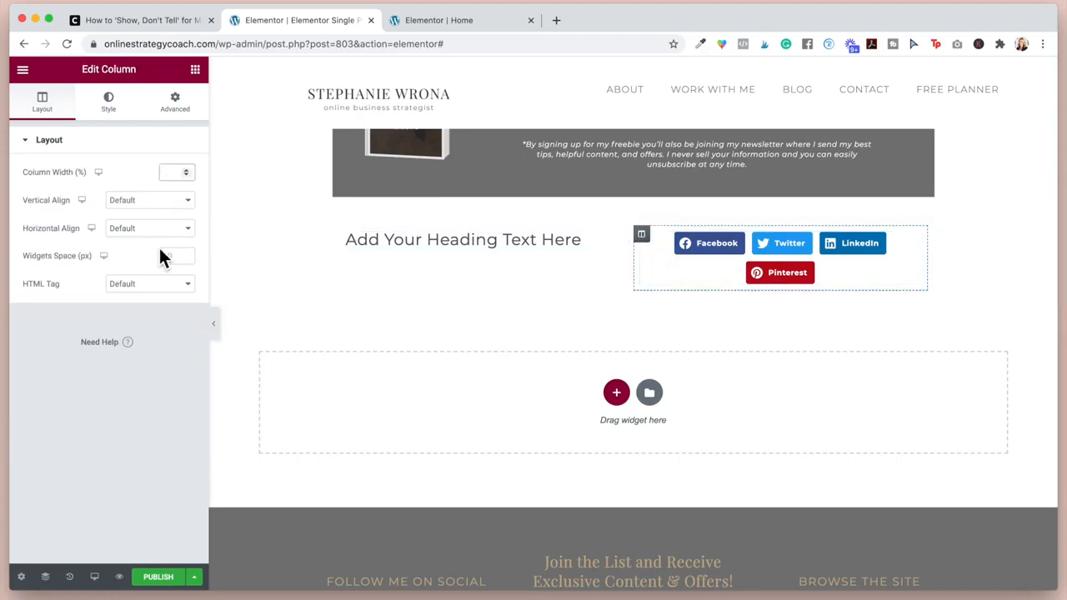
{"action": "type", "text": "60"}
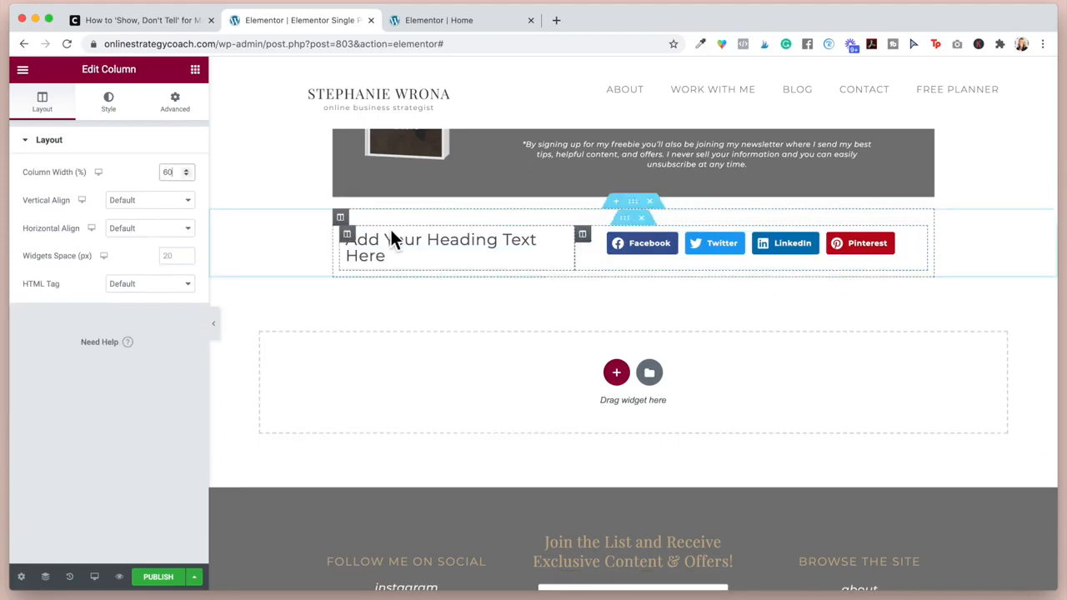
Step: Change the heading text to "Share this post"
{"action": "left_click", "coordinate": [455, 261]}
{"action": "left_click_drag", "start_coordinate": [150, 198], "coordinate": [8, 188]}
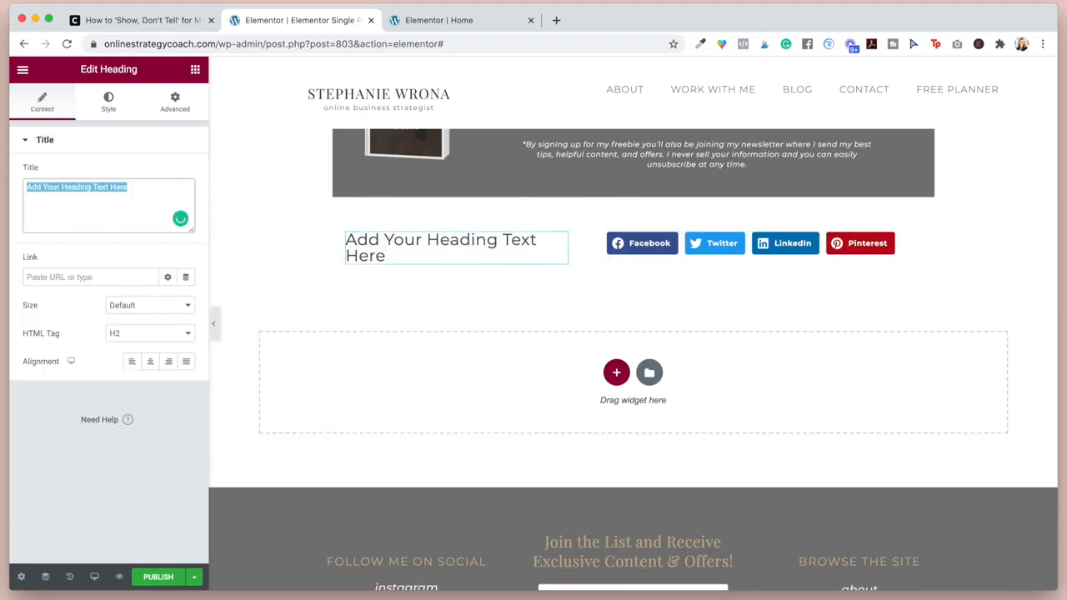
{"action": "type", "text": "Share this post"}
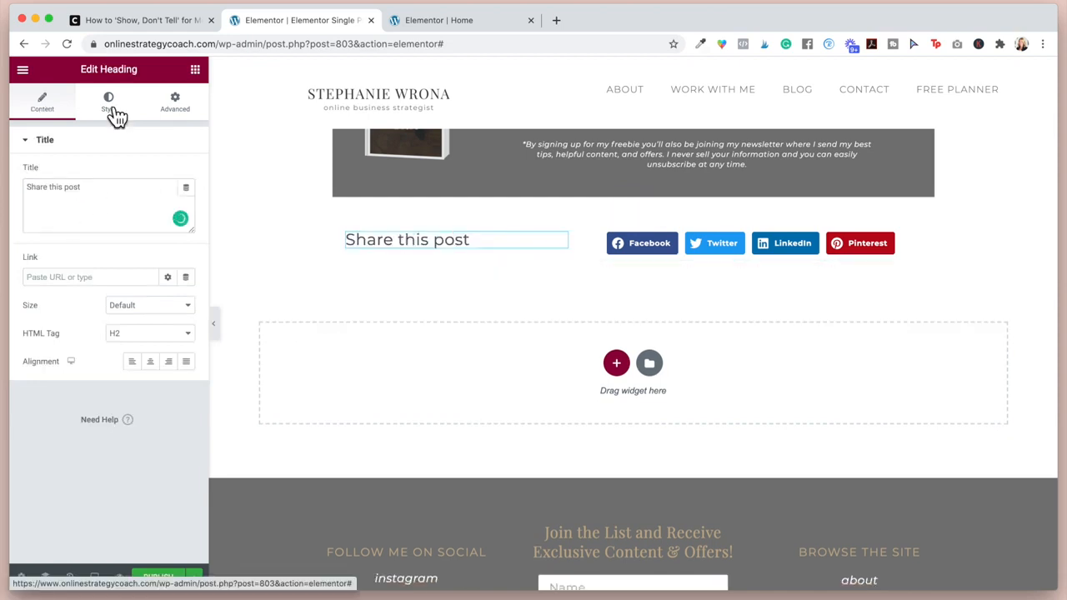
Step: Style the heading uppercase at 21 px, weight 500, with letter spacing 2
{"action": "left_click", "coordinate": [111, 108]}
{"action": "left_click", "coordinate": [185, 201]}
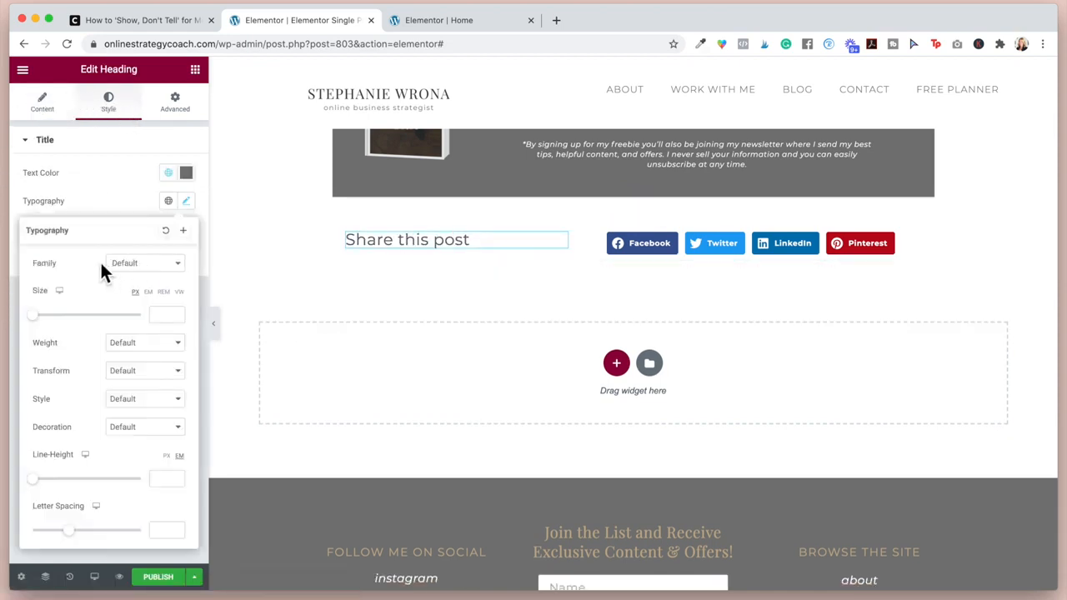
{"action": "left_click_drag", "start_coordinate": [32, 315], "coordinate": [47, 324]}
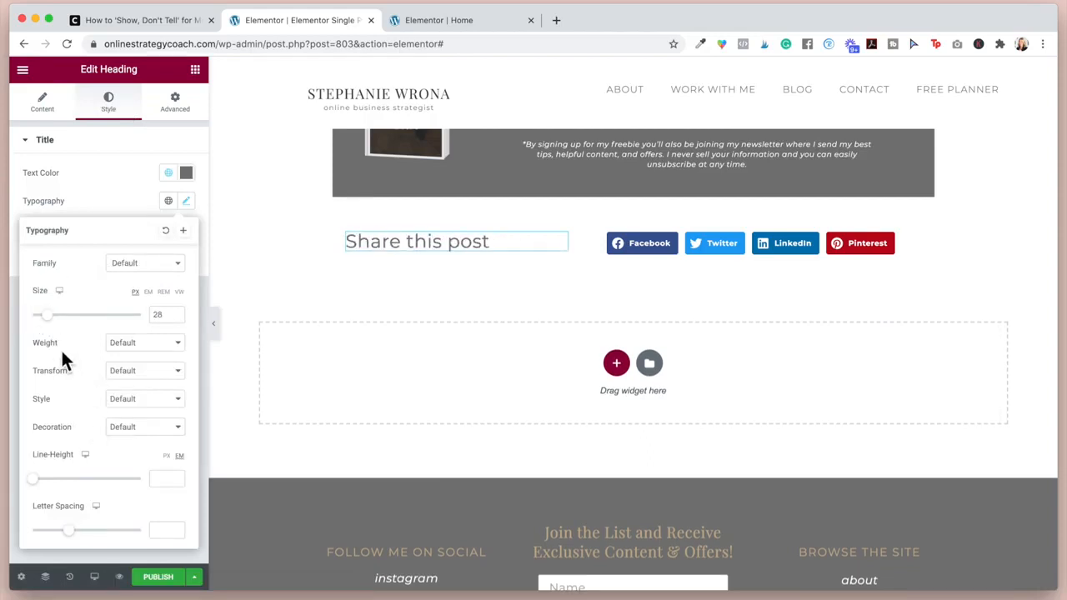
{"action": "left_click", "coordinate": [142, 371]}
{"action": "left_click", "coordinate": [141, 383]}
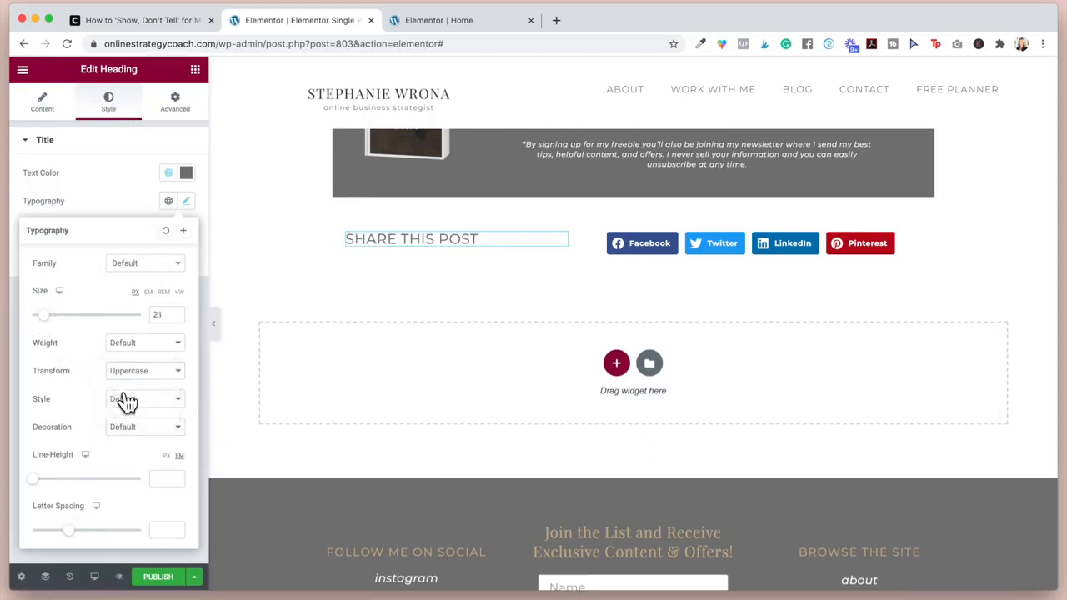
{"action": "left_click", "coordinate": [131, 345]}
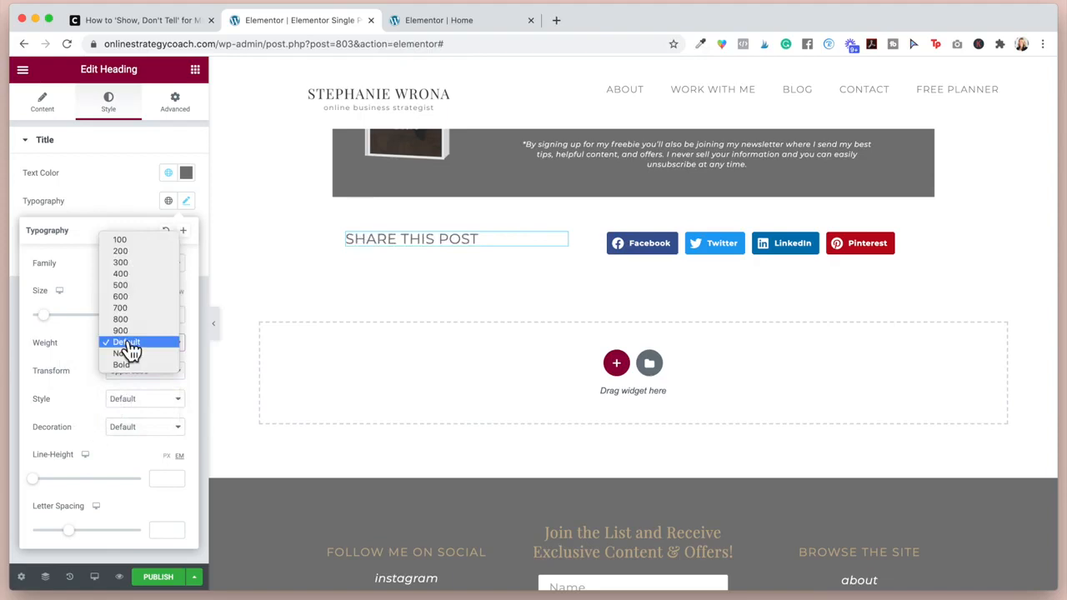
{"action": "left_click", "coordinate": [127, 286]}
{"action": "left_click_drag", "start_coordinate": [71, 537], "coordinate": [82, 538]}
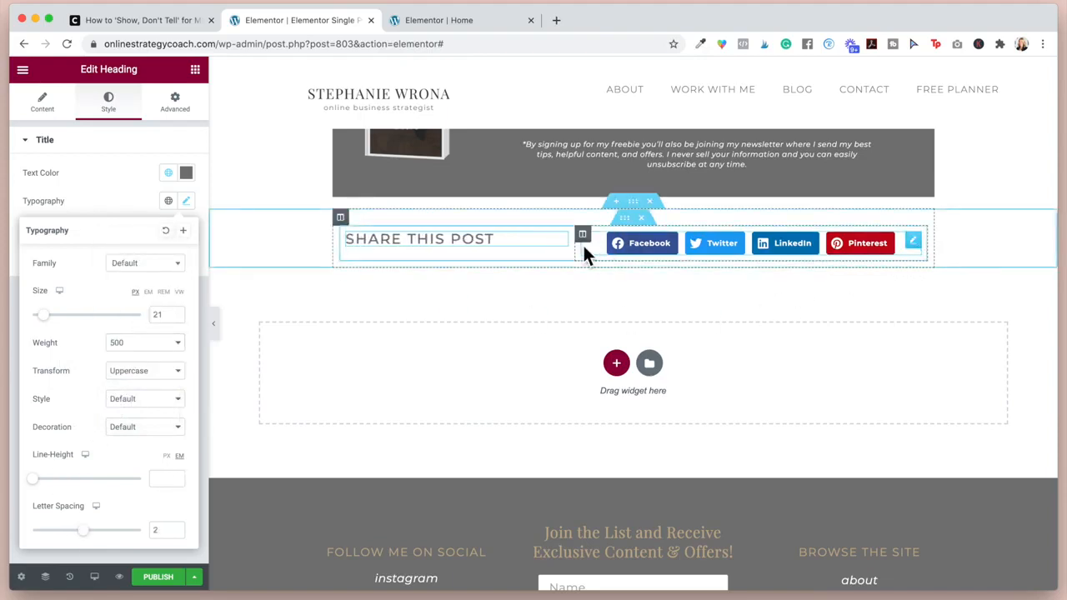
{"action": "left_click", "coordinate": [633, 204]}
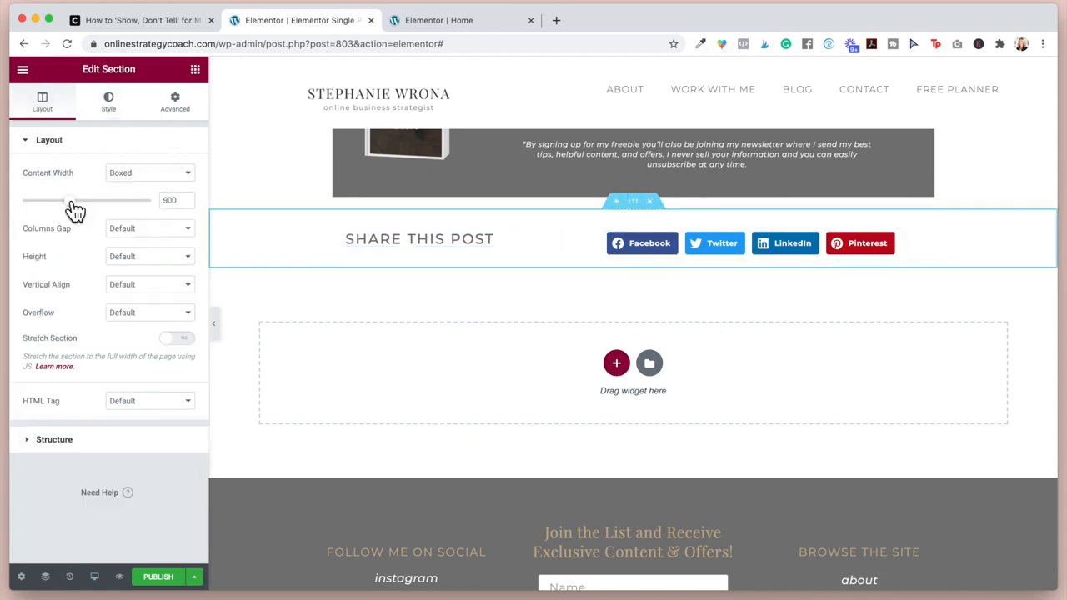
Step: Widen the share section content to 940 px and right-align the share buttons
{"action": "left_click_drag", "start_coordinate": [74, 210], "coordinate": [79, 210]}
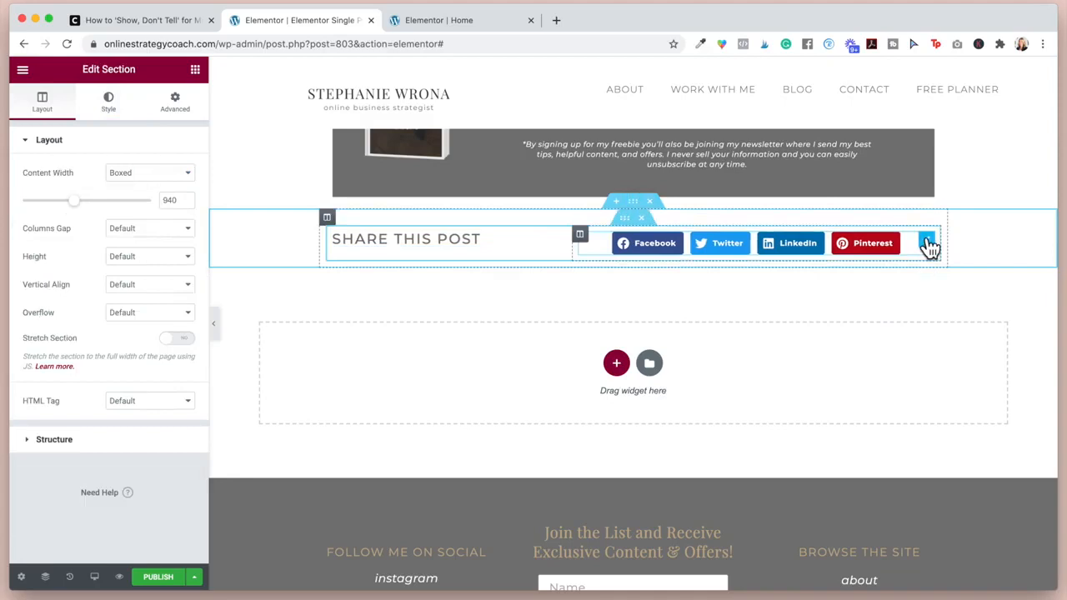
{"action": "left_click", "coordinate": [924, 245]}
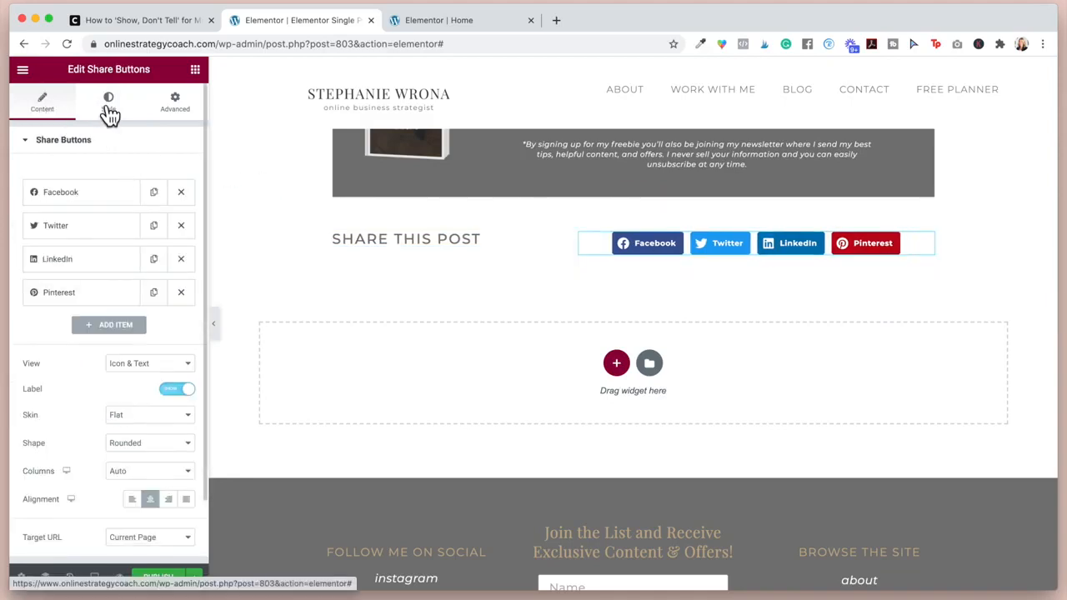
{"action": "left_click", "coordinate": [169, 500]}
{"action": "left_click", "coordinate": [215, 323]}
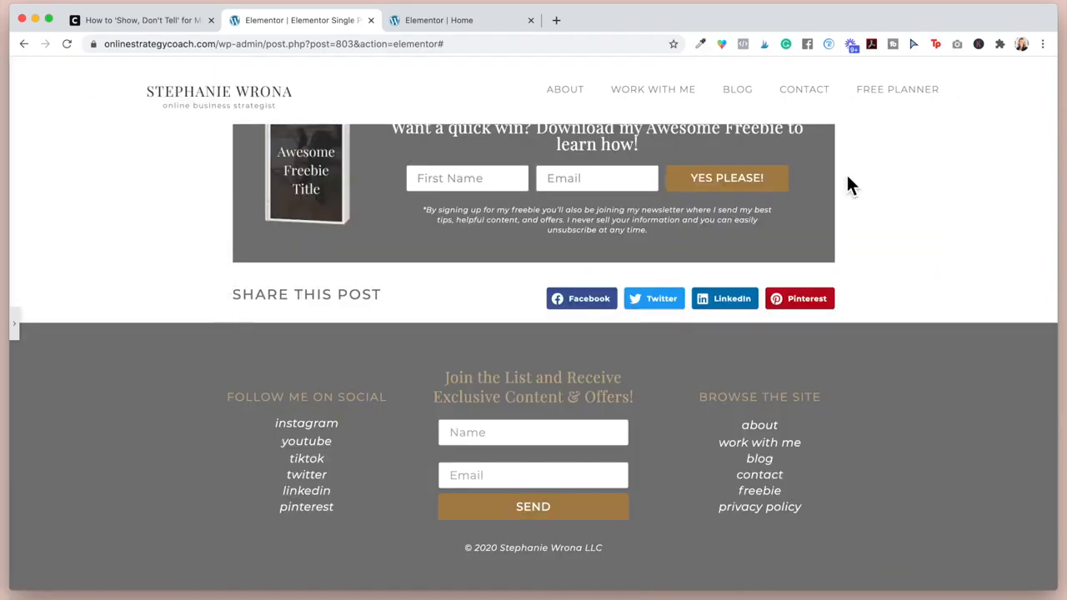
{"action": "left_click", "coordinate": [15, 327]}
Step: Add a Divider widget beneath the share row
{"action": "left_click", "coordinate": [195, 71]}
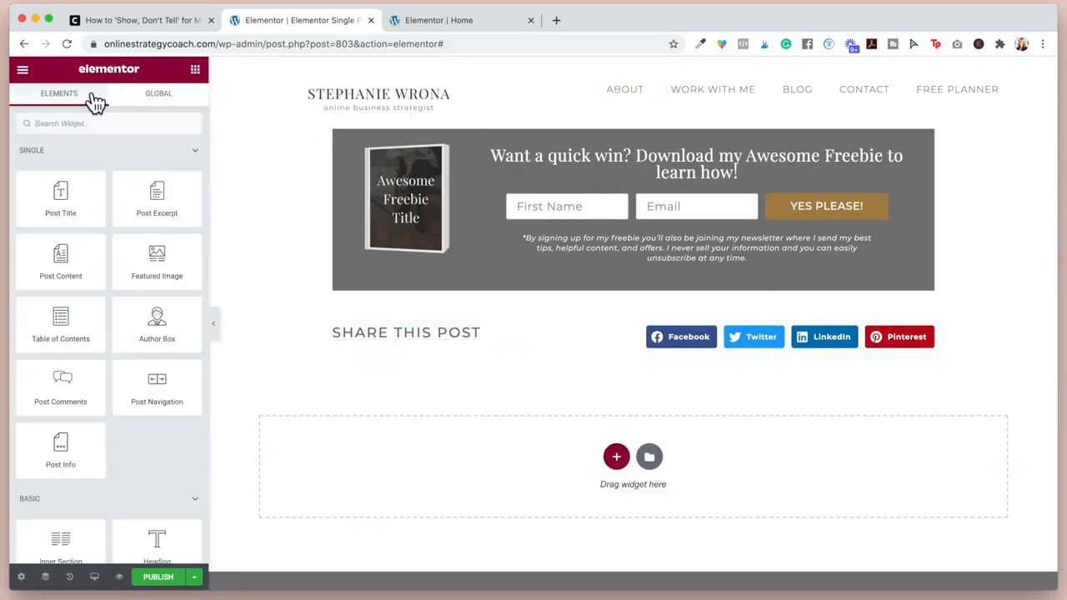
{"action": "left_click", "coordinate": [73, 125]}
{"action": "type", "text": "divid"}
{"action": "left_click_drag", "start_coordinate": [60, 167], "coordinate": [518, 370]}
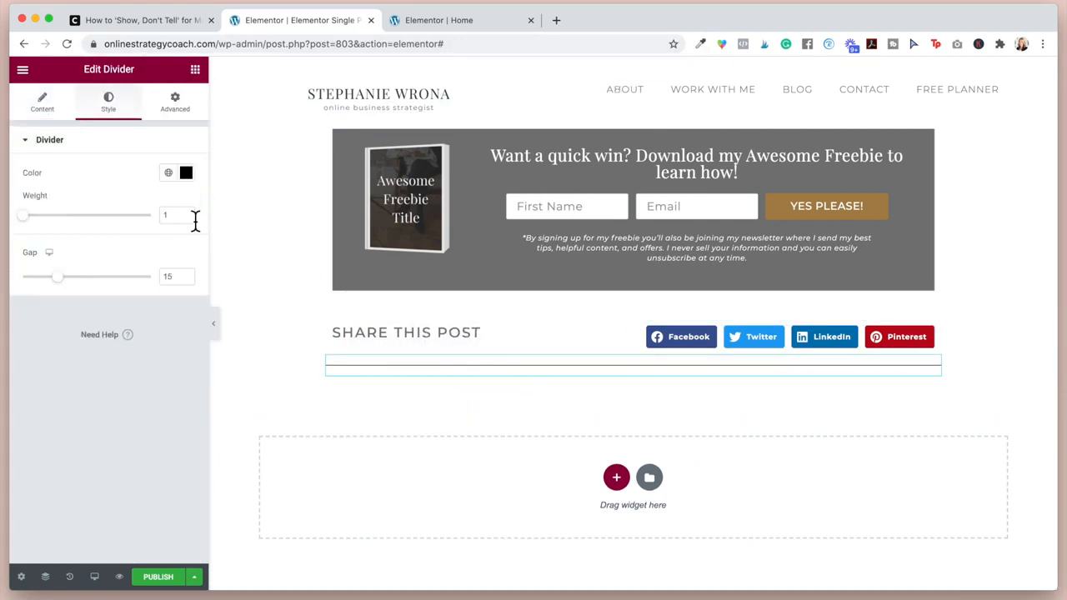
Step: Colour the divider with the global Text grey and lower its opacity
{"action": "left_click", "coordinate": [169, 173]}
{"action": "left_click", "coordinate": [94, 287]}
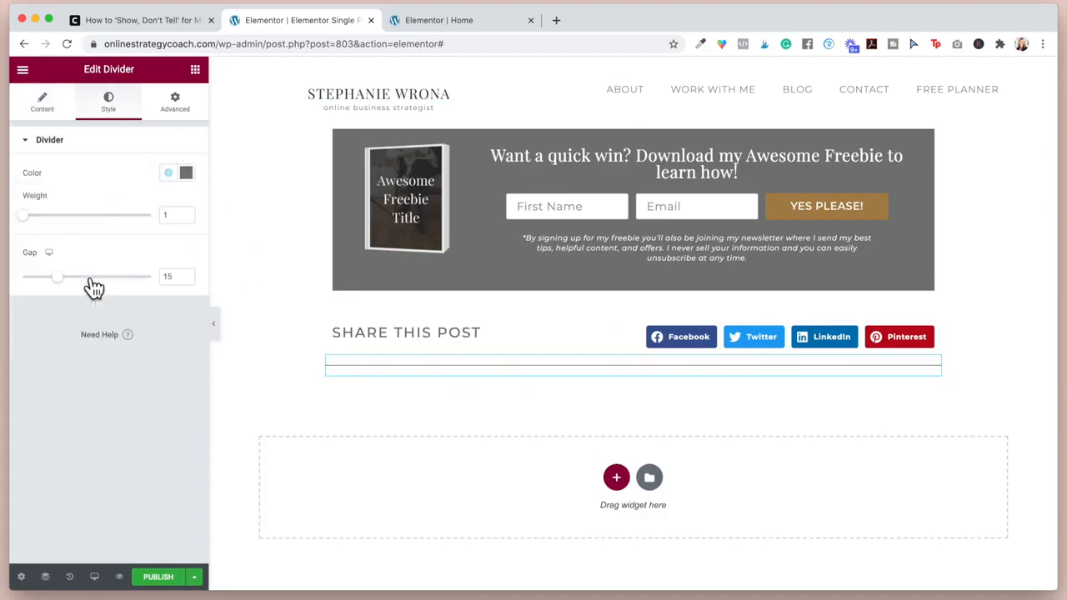
{"action": "left_click", "coordinate": [186, 173]}
{"action": "left_click_drag", "start_coordinate": [186, 358], "coordinate": [100, 364]}
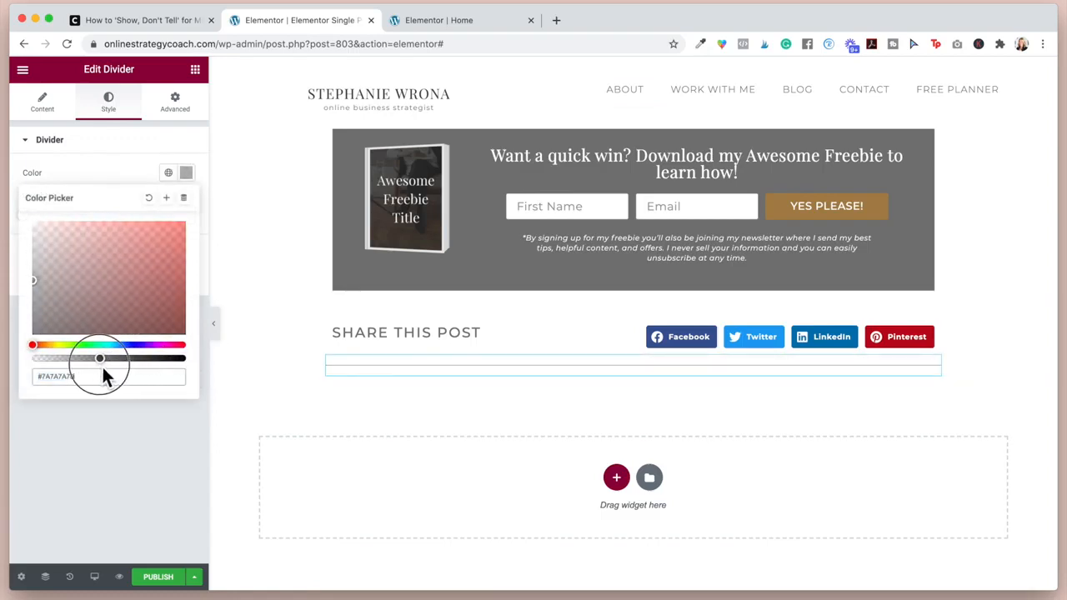
{"action": "left_click", "coordinate": [214, 324]}
{"action": "left_click", "coordinate": [15, 327]}
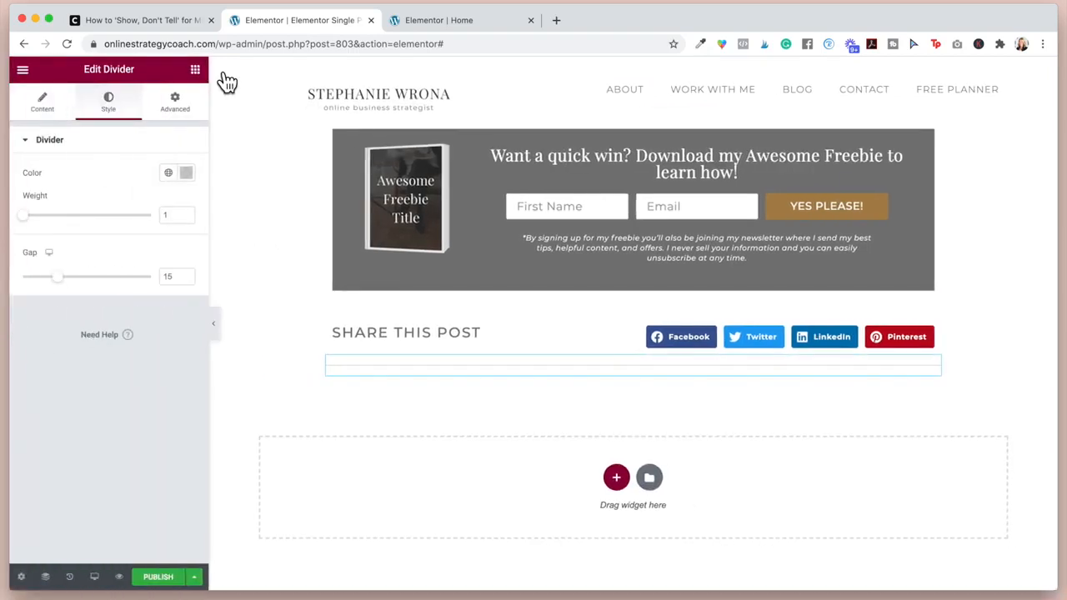
{"action": "left_click", "coordinate": [195, 72]}
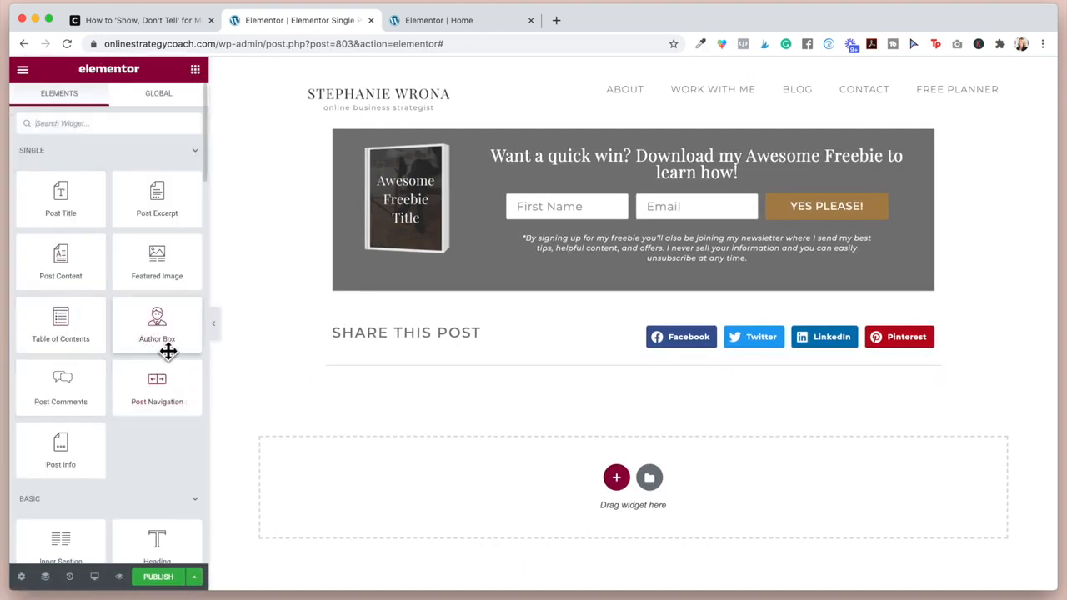
Step: Add an Author Box under the divider and set its source to Custom
{"action": "left_click_drag", "start_coordinate": [165, 335], "coordinate": [454, 368]}
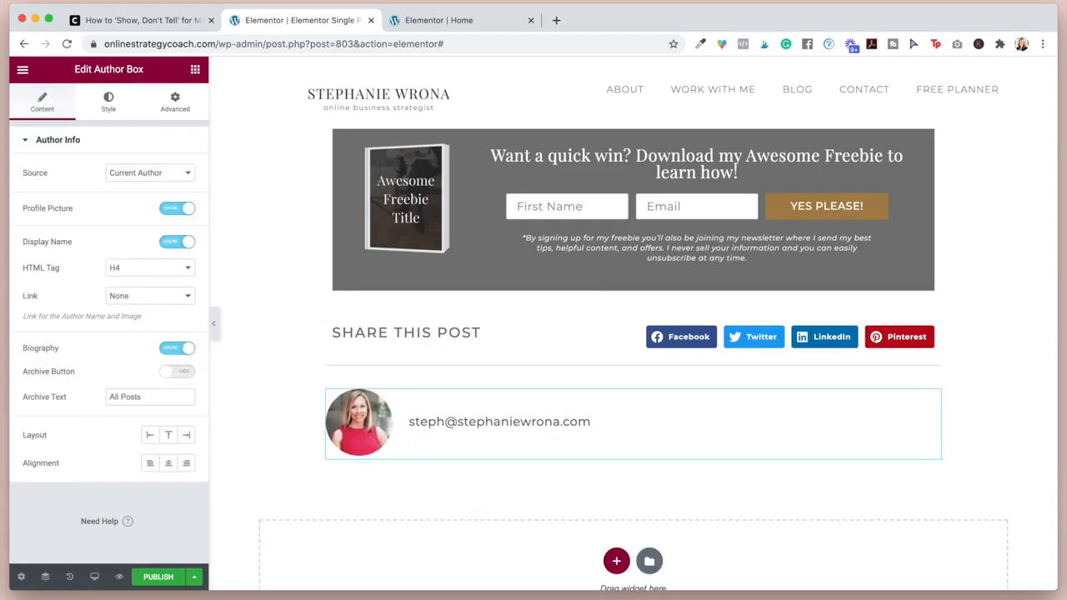
{"action": "left_click", "coordinate": [134, 175]}
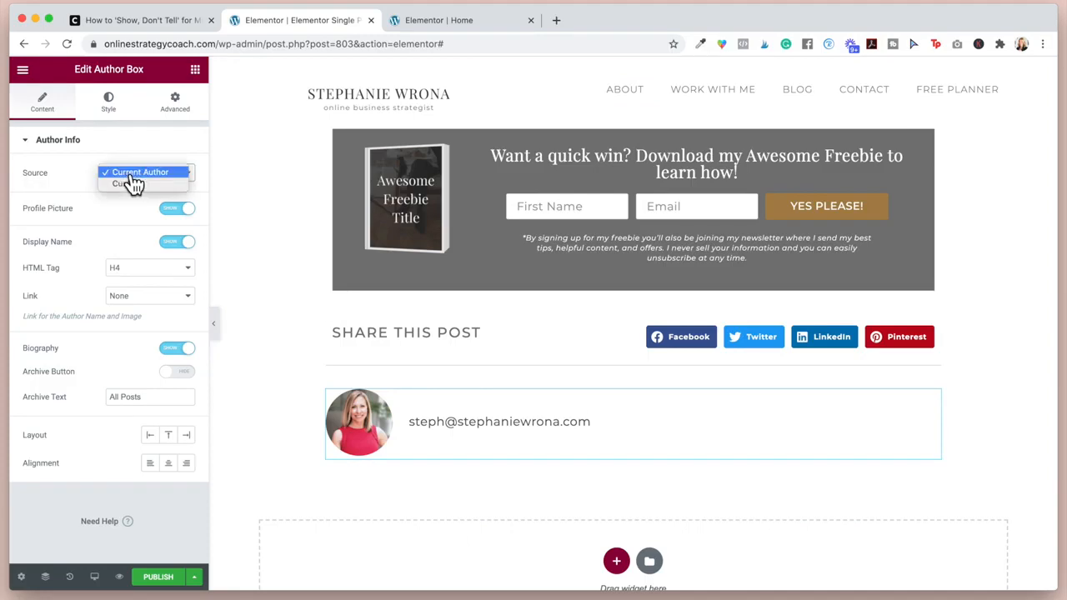
{"action": "left_click", "coordinate": [127, 184]}
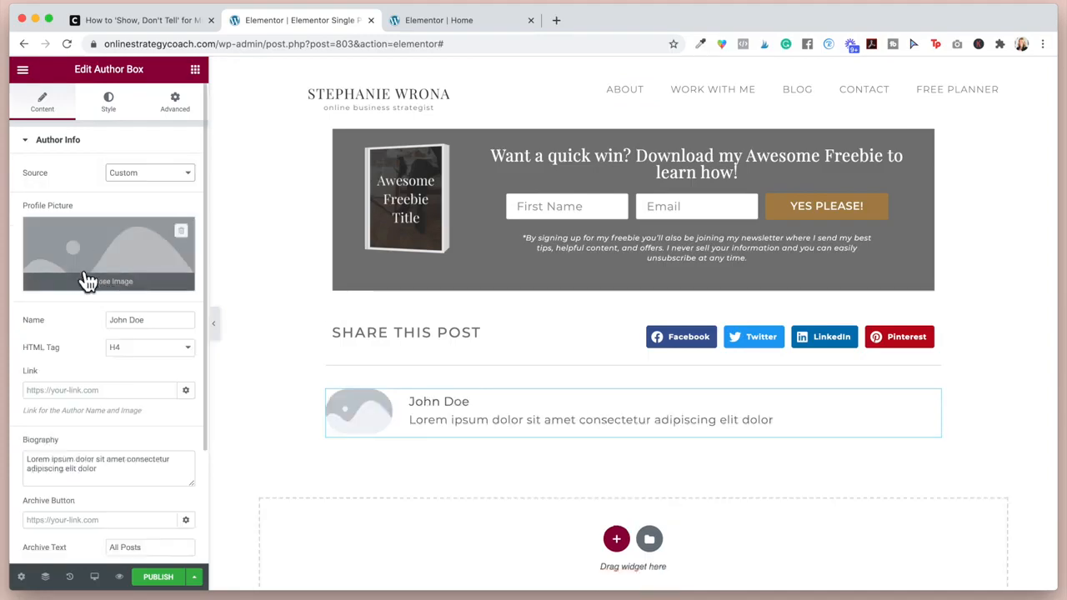
Step: Choose a profile photo, paste in the author's name, and select the biography text
{"action": "left_click", "coordinate": [109, 285]}
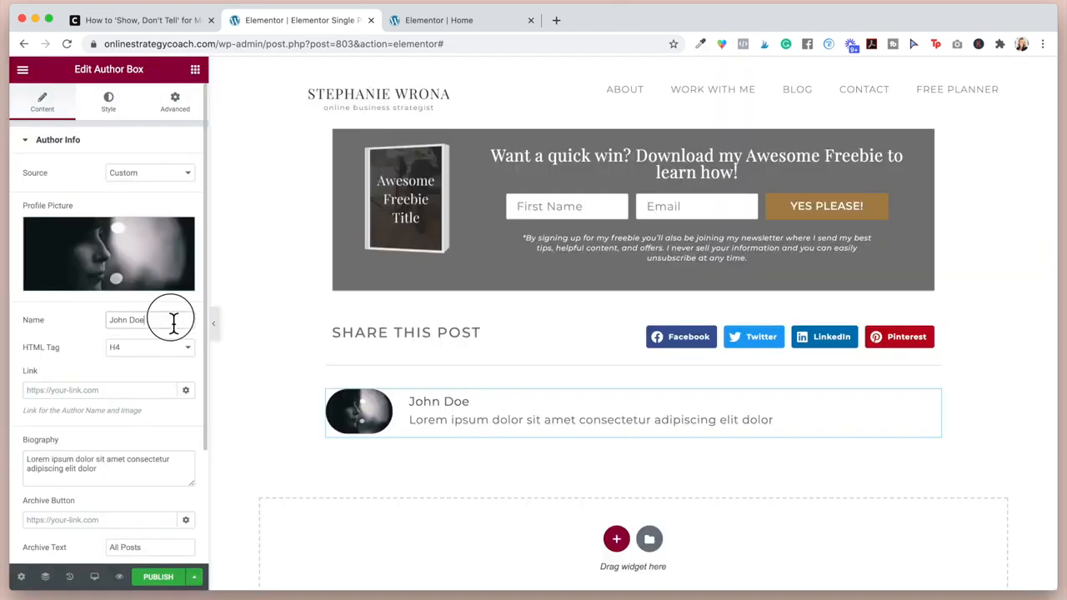
{"action": "left_click_drag", "start_coordinate": [172, 319], "coordinate": [19, 319]}
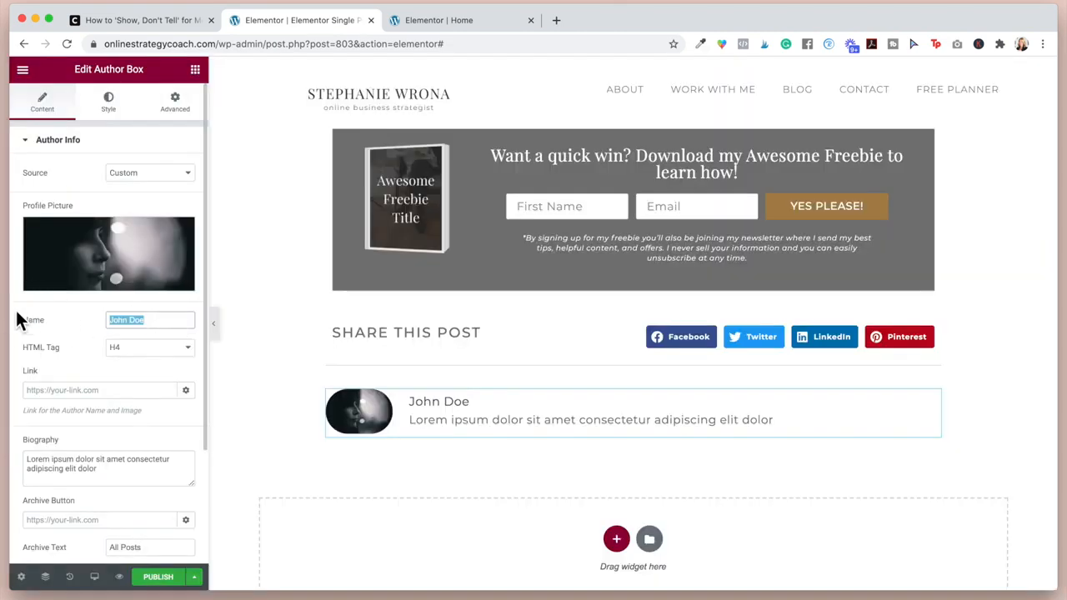
{"action": "type", "text": "Stephanie Wrona"}
{"action": "scroll", "coordinate": [92, 384], "scroll_direction": "down", "scroll_amount": 3}
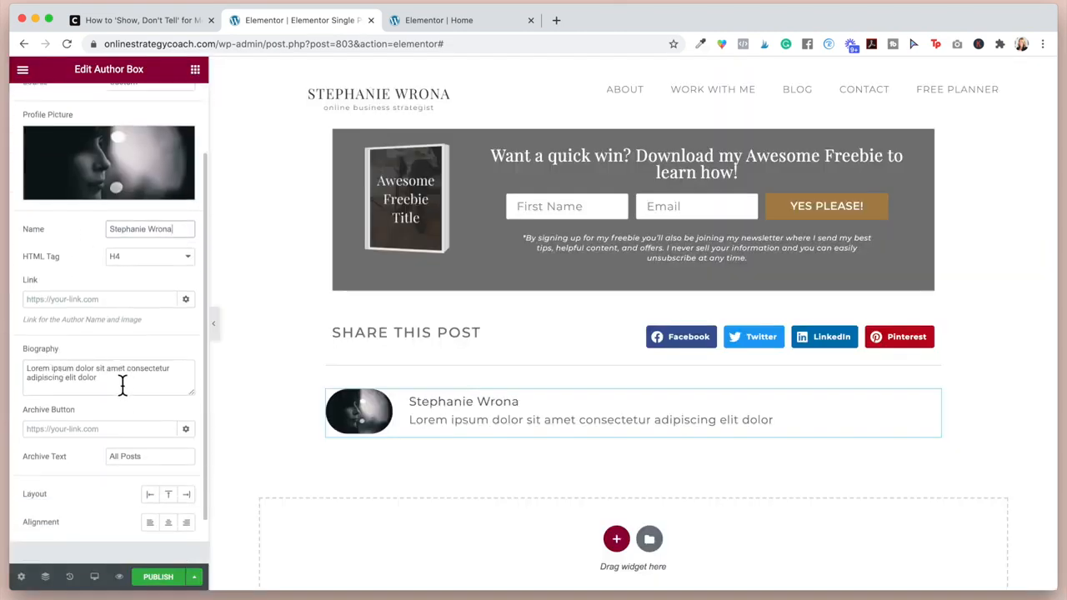
{"action": "left_click_drag", "start_coordinate": [122, 384], "coordinate": [12, 369]}
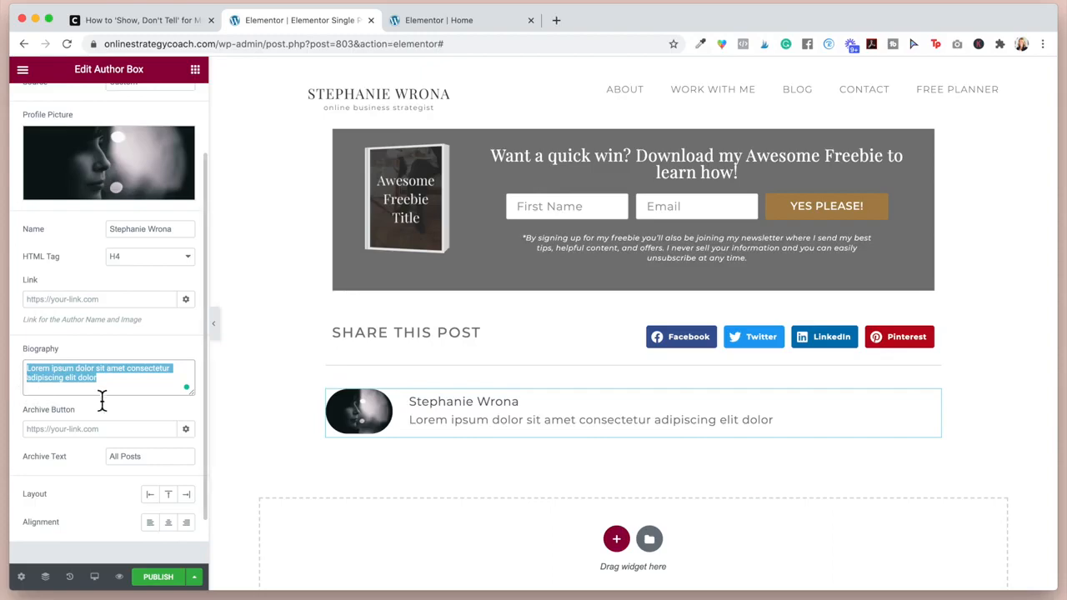
{"action": "left_click", "coordinate": [500, 20]}
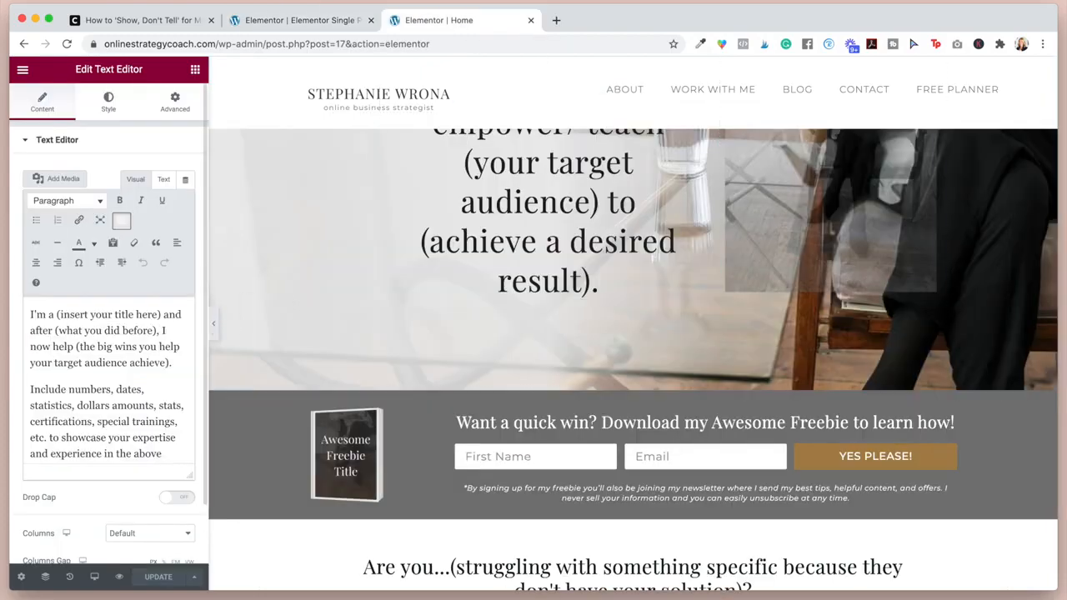
Step: Hide the Elementor panel to view the Meet (Your Name) section, then switch to the Copyblogger article
{"action": "left_click", "coordinate": [214, 325]}
{"action": "scroll", "coordinate": [313, 271], "scroll_direction": "down", "scroll_amount": 10}
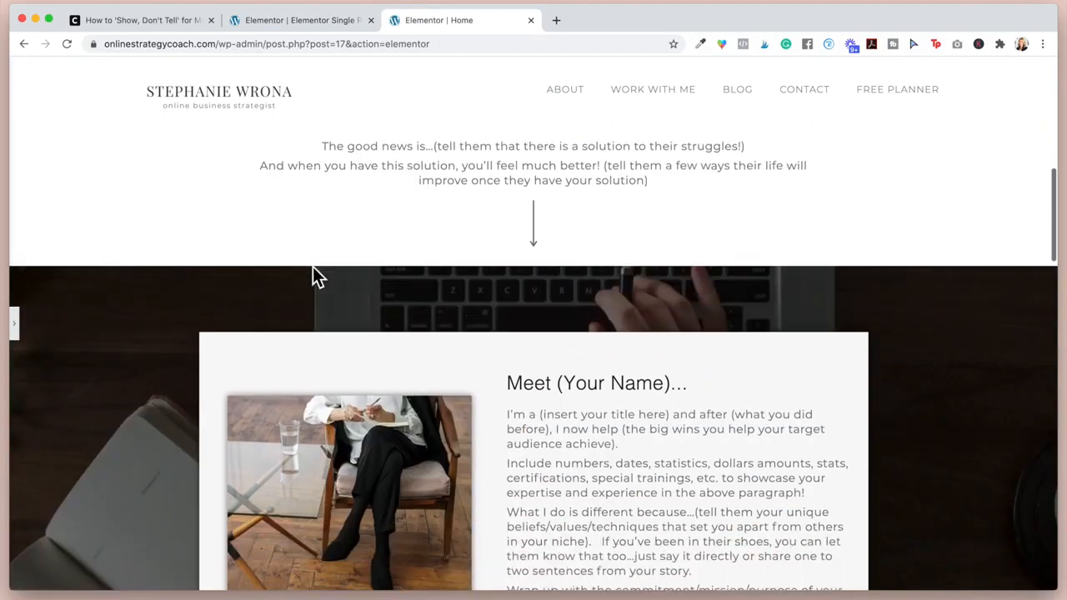
{"action": "scroll", "coordinate": [316, 277], "scroll_direction": "down", "scroll_amount": 4}
{"action": "scroll", "coordinate": [647, 275], "scroll_direction": "up", "scroll_amount": 2}
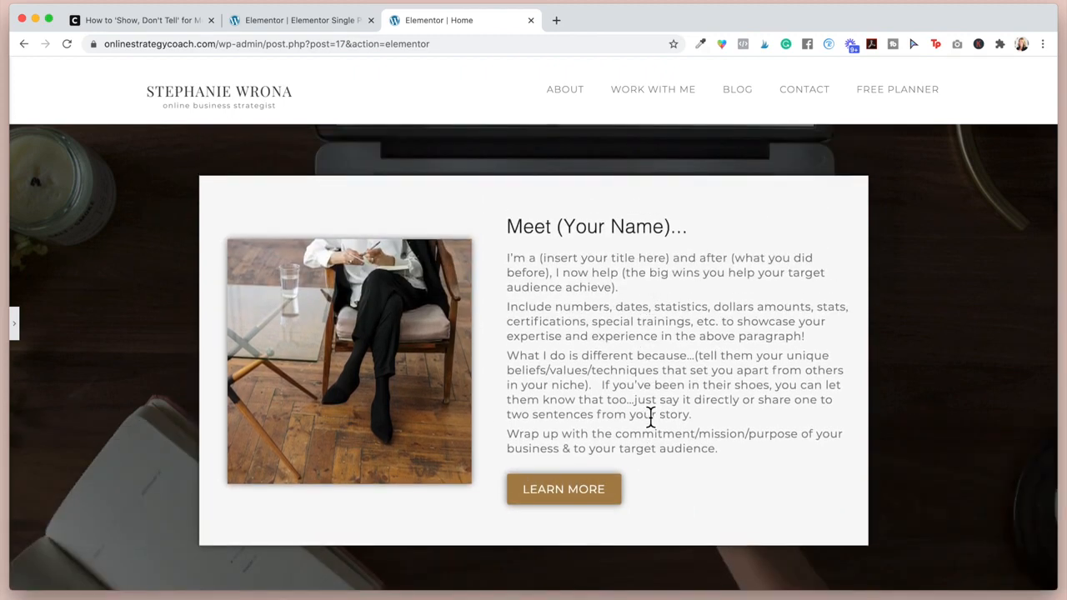
{"action": "left_click", "coordinate": [130, 20]}
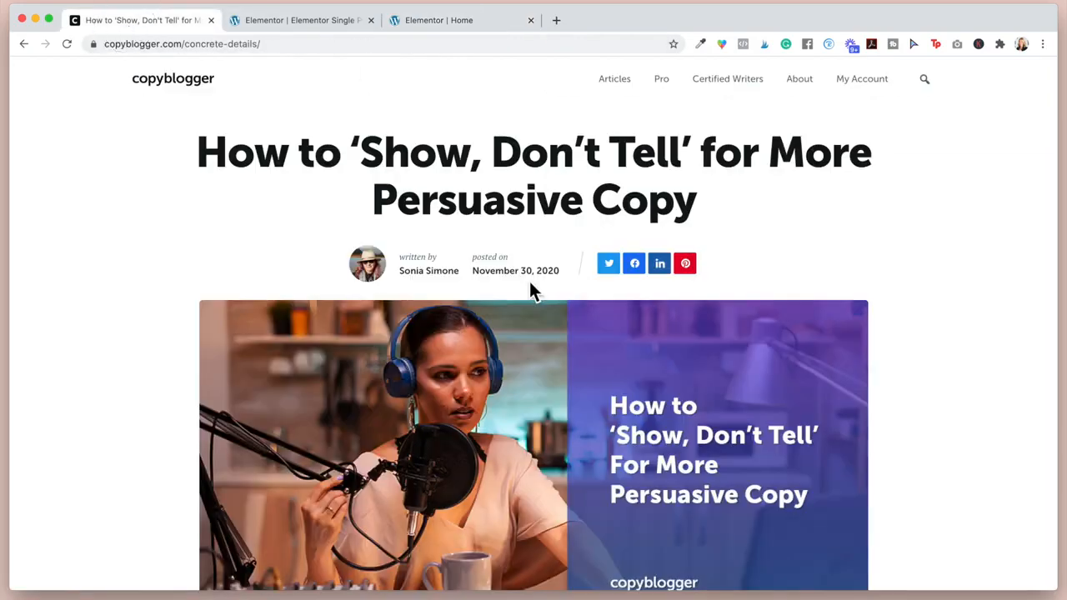
Step: Scroll down to the Copyblogger article's author bio, then return to the Elementor Home tab
{"action": "scroll", "coordinate": [530, 281], "scroll_direction": "down", "scroll_amount": 20}
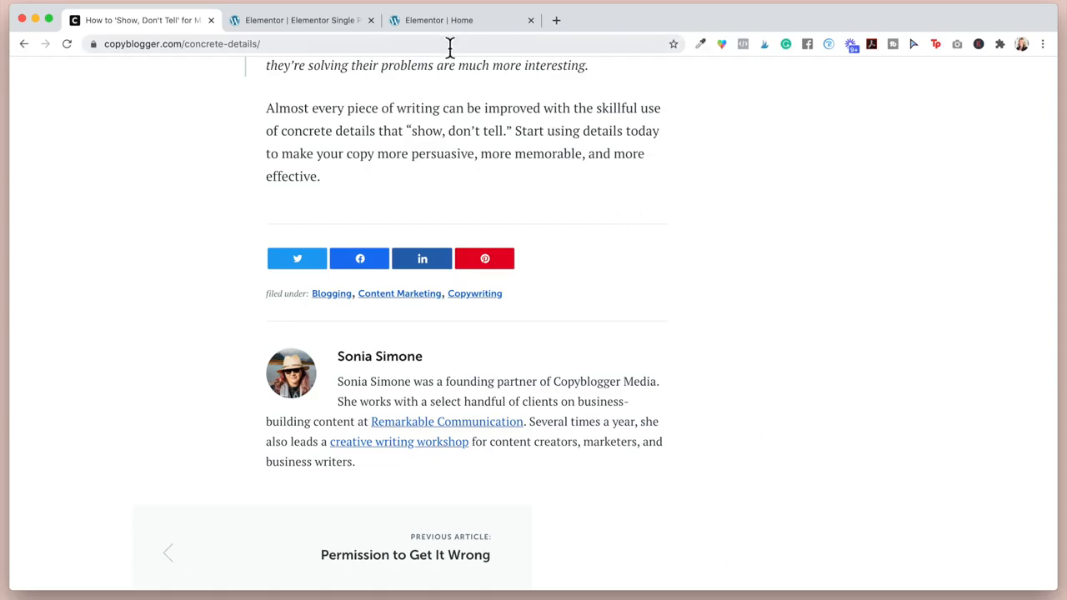
{"action": "left_click", "coordinate": [450, 22]}
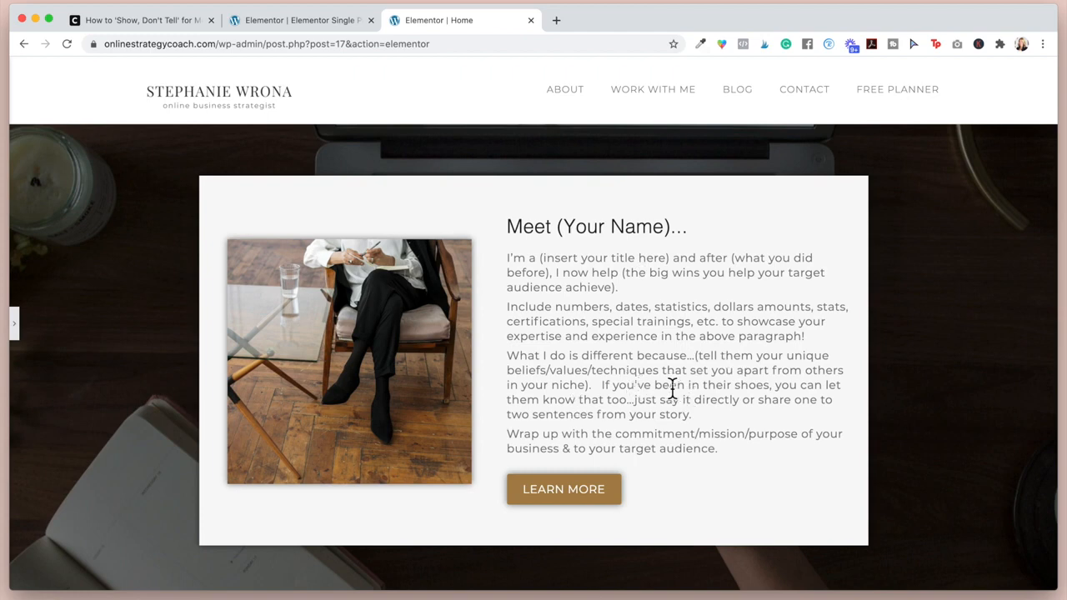
Step: Copy the home page's first two bio paragraphs for the Author Box biography
{"action": "left_click_drag", "start_coordinate": [808, 340], "coordinate": [498, 255]}
{"action": "key", "text": "ctrl+shift+Tab"}
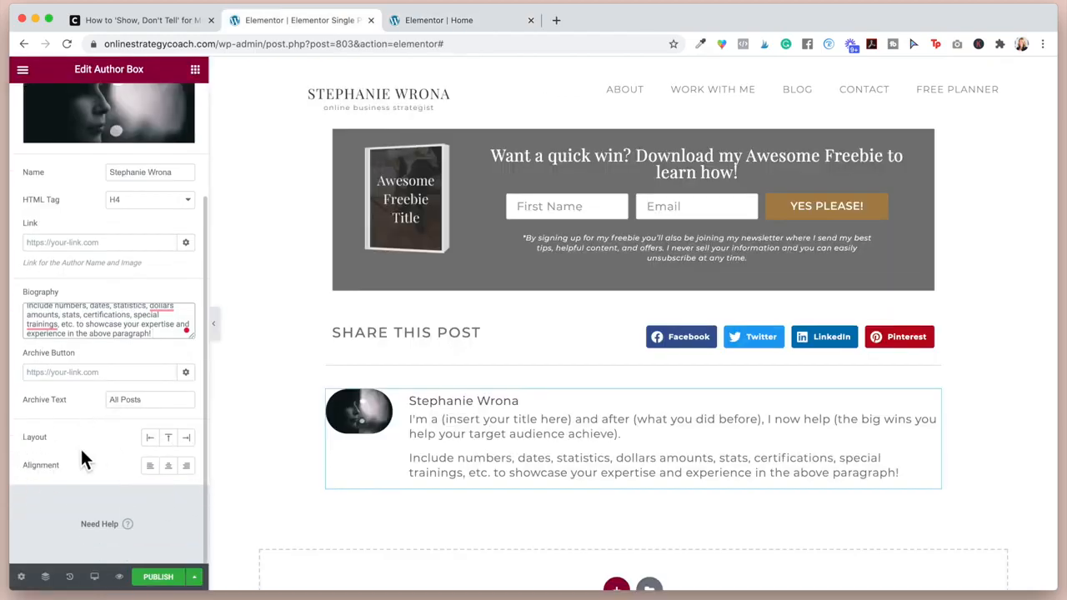
{"action": "scroll", "coordinate": [103, 353], "scroll_direction": "up", "scroll_amount": 5}
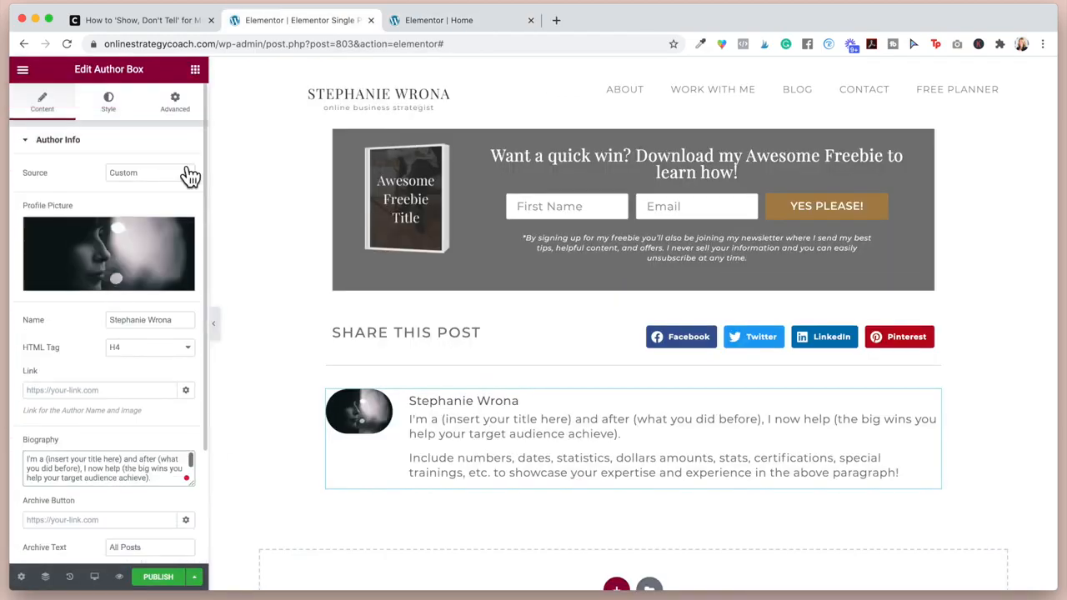
Step: Set the Author Box image size to 100 and its gap to 20
{"action": "left_click", "coordinate": [108, 104]}
{"action": "left_click_drag", "start_coordinate": [28, 236], "coordinate": [87, 236]}
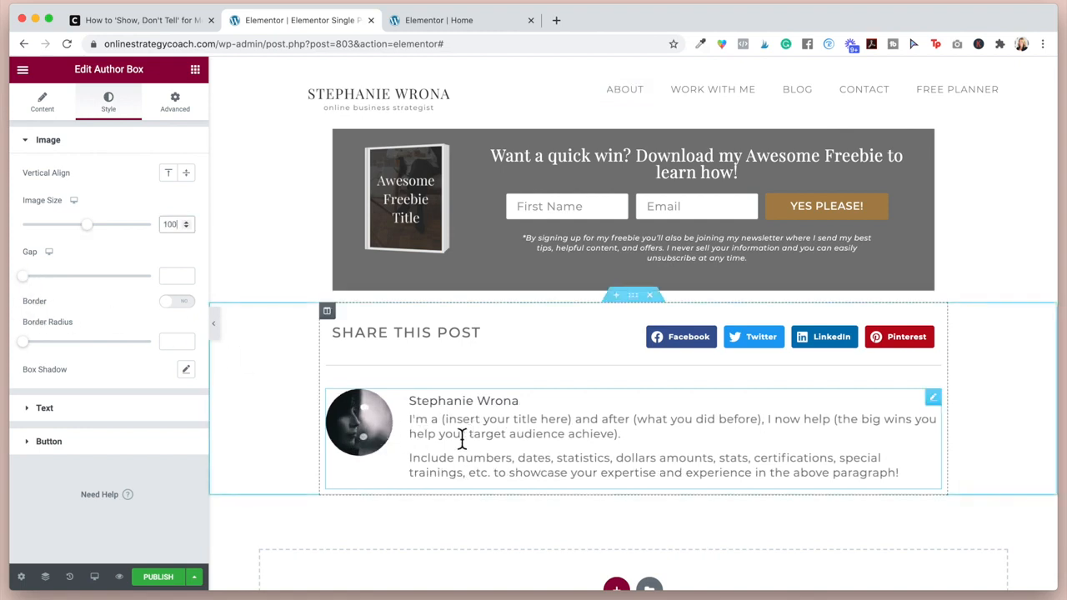
{"action": "left_click_drag", "start_coordinate": [25, 285], "coordinate": [47, 280]}
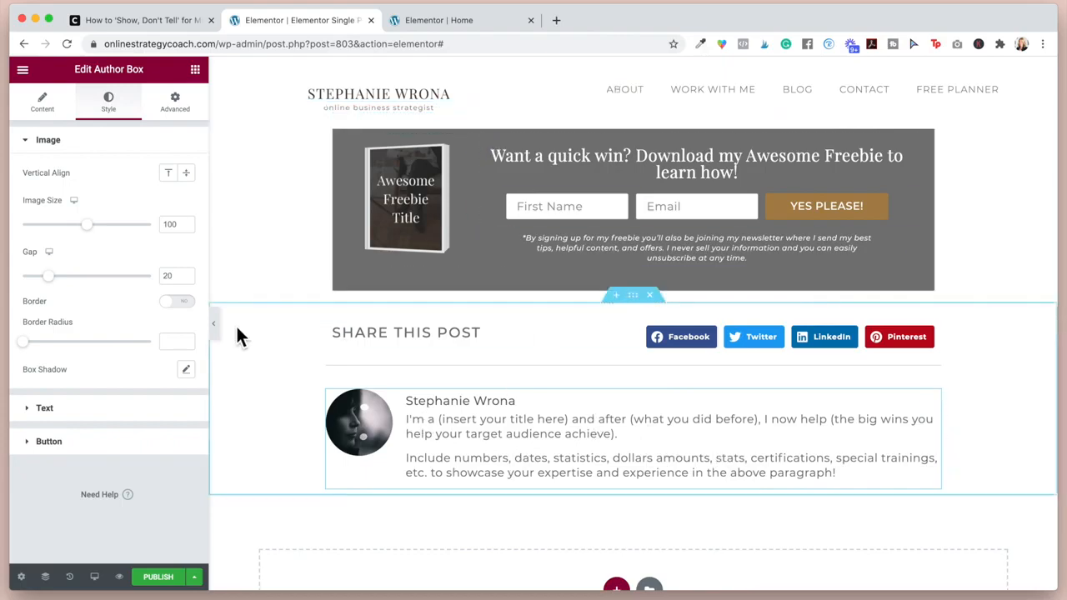
Step: Reduce the Author Box biography's typography font size
{"action": "left_click", "coordinate": [30, 408]}
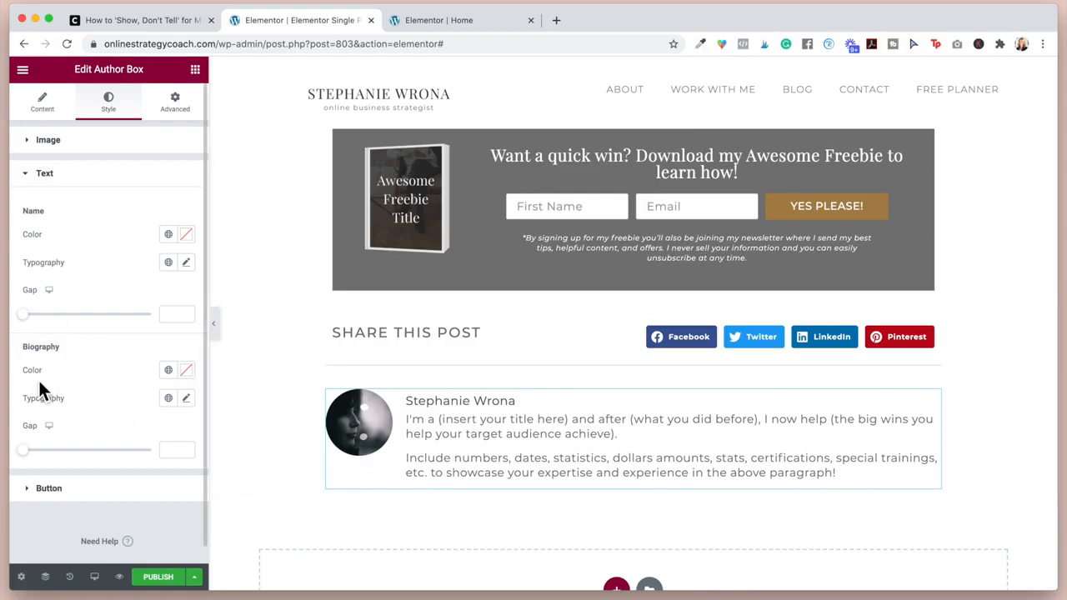
{"action": "scroll", "coordinate": [77, 385], "scroll_direction": "down", "scroll_amount": 1}
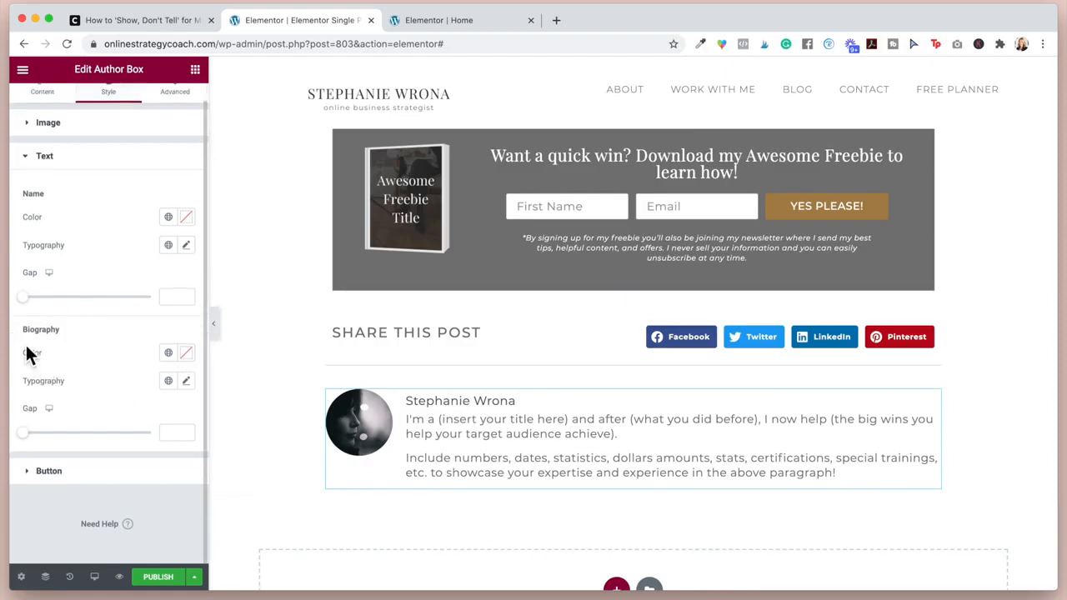
{"action": "left_click", "coordinate": [188, 383]}
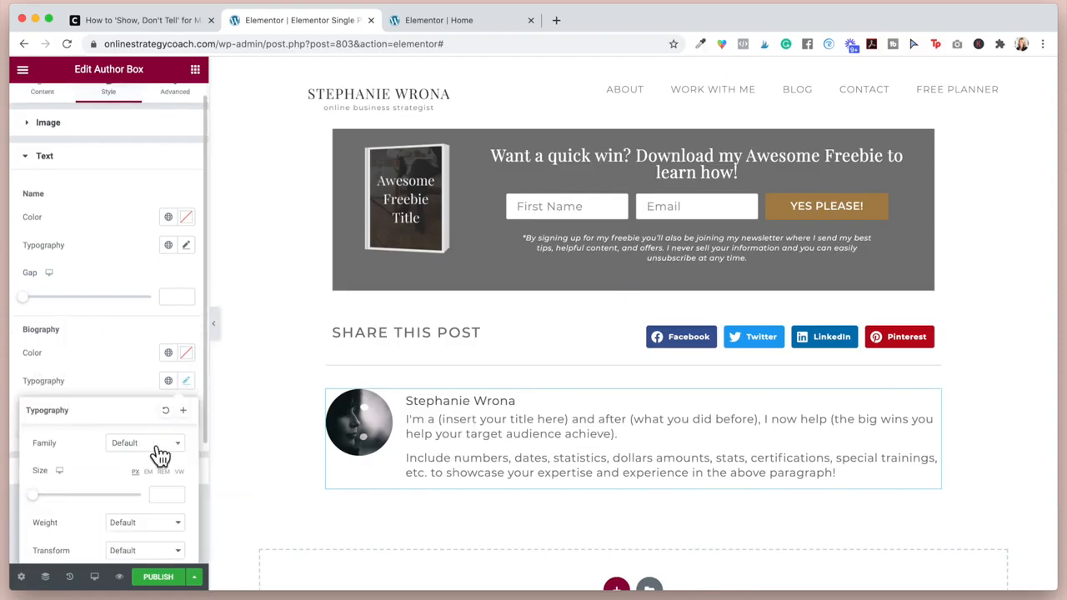
{"action": "scroll", "coordinate": [155, 453], "scroll_direction": "down", "scroll_amount": 4}
{"action": "left_click_drag", "start_coordinate": [35, 401], "coordinate": [39, 400]}
{"action": "left_click", "coordinate": [90, 273]}
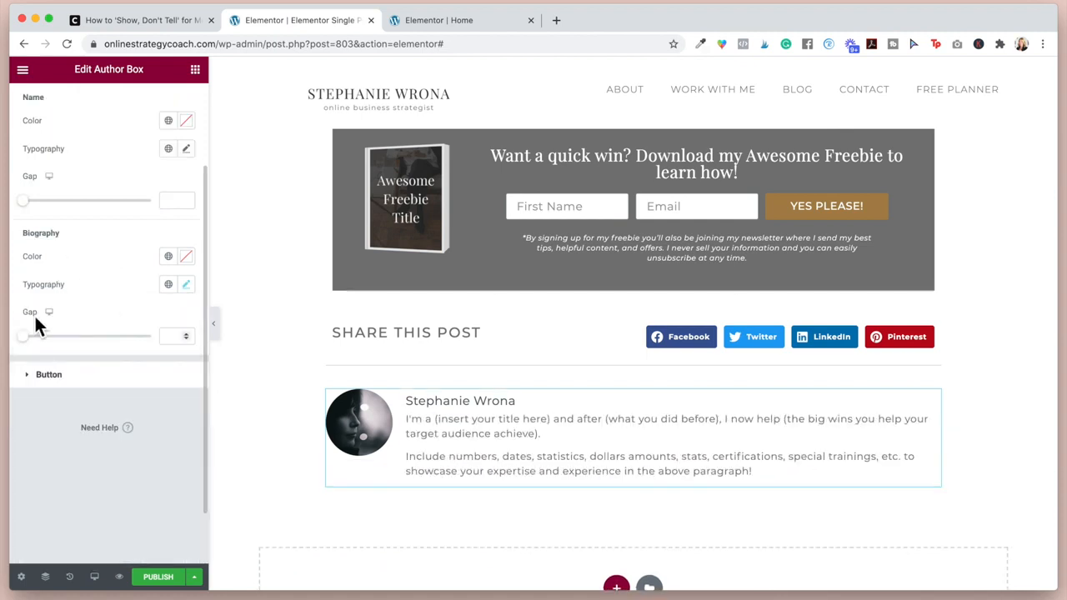
{"action": "scroll", "coordinate": [500, 436], "scroll_direction": "down", "scroll_amount": 1}
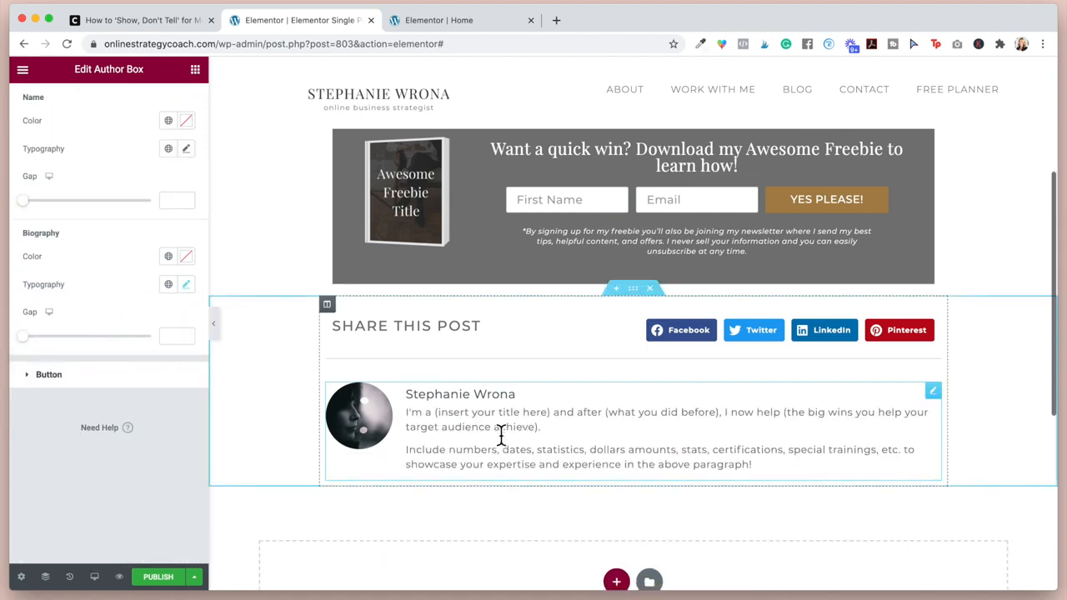
Step: Duplicate the divider under the share buttons and move the copy below the Author Box
{"action": "left_click", "coordinate": [479, 362]}
{"action": "right_click", "coordinate": [482, 362]}
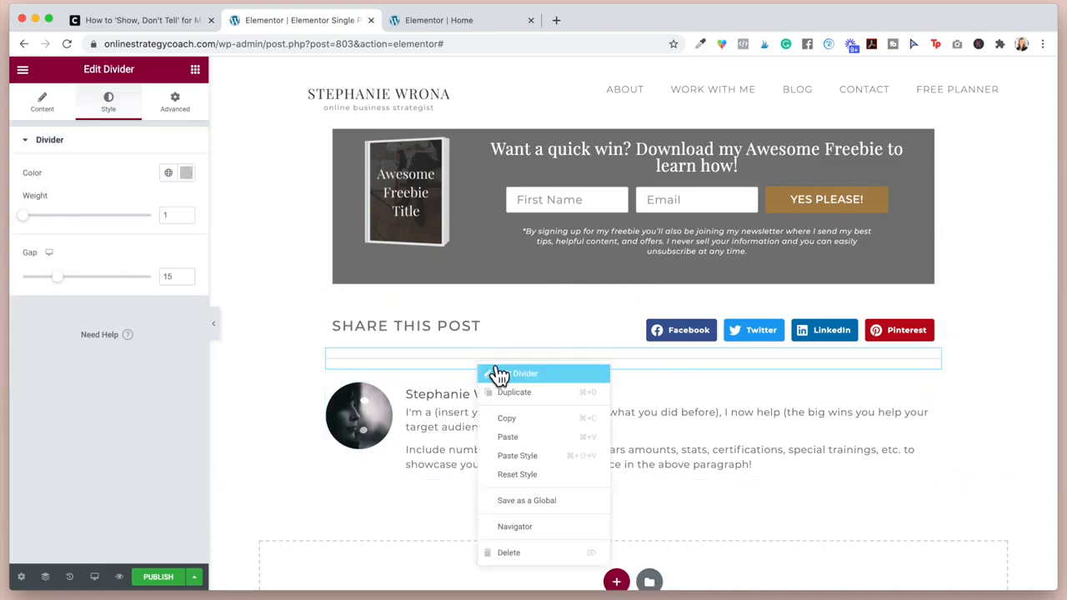
{"action": "left_click", "coordinate": [505, 397]}
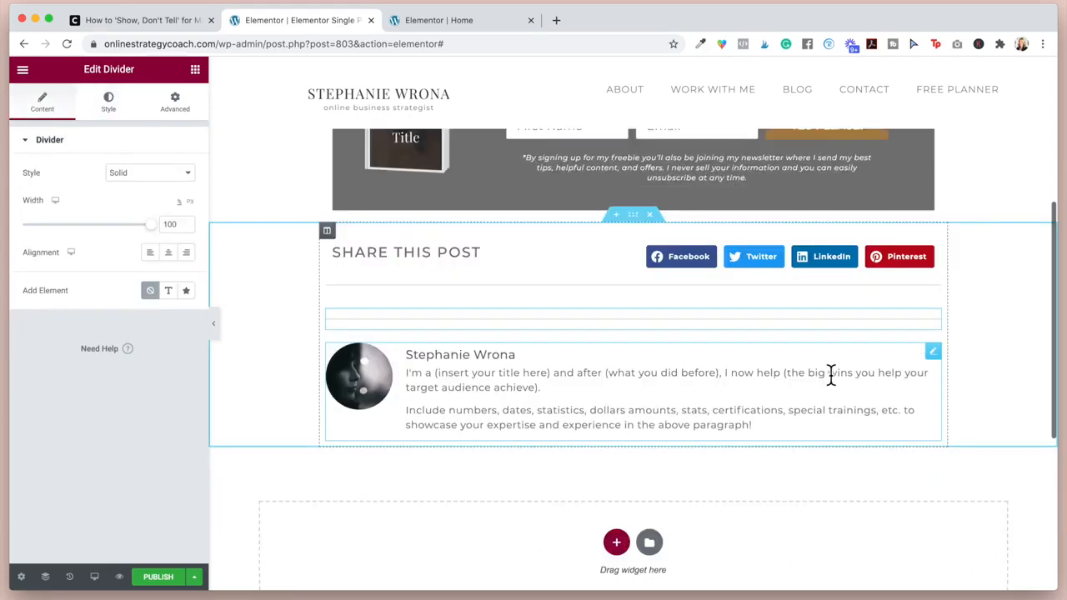
{"action": "left_click_drag", "start_coordinate": [936, 322], "coordinate": [642, 398]}
Step: Preview the page full width, then restore the panel showing the widget list
{"action": "left_click", "coordinate": [213, 323]}
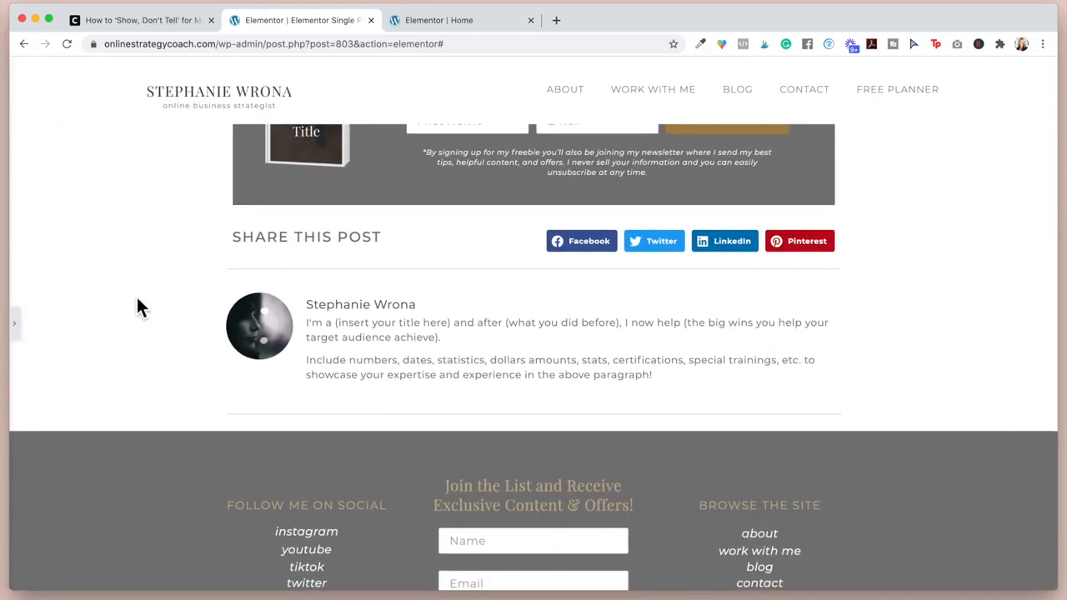
{"action": "left_click", "coordinate": [14, 322]}
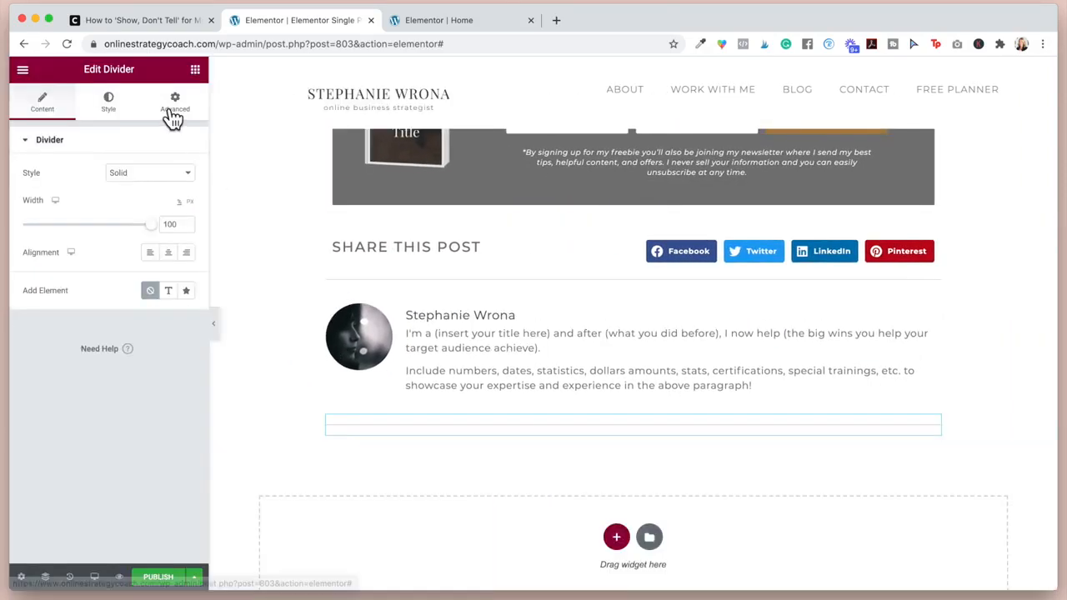
{"action": "left_click", "coordinate": [195, 71]}
{"action": "scroll", "coordinate": [147, 342], "scroll_direction": "down", "scroll_amount": 3}
Step: Add a Heading widget below the new divider and retitle it 'Keep Reading'
{"action": "left_click_drag", "start_coordinate": [138, 385], "coordinate": [418, 425]}
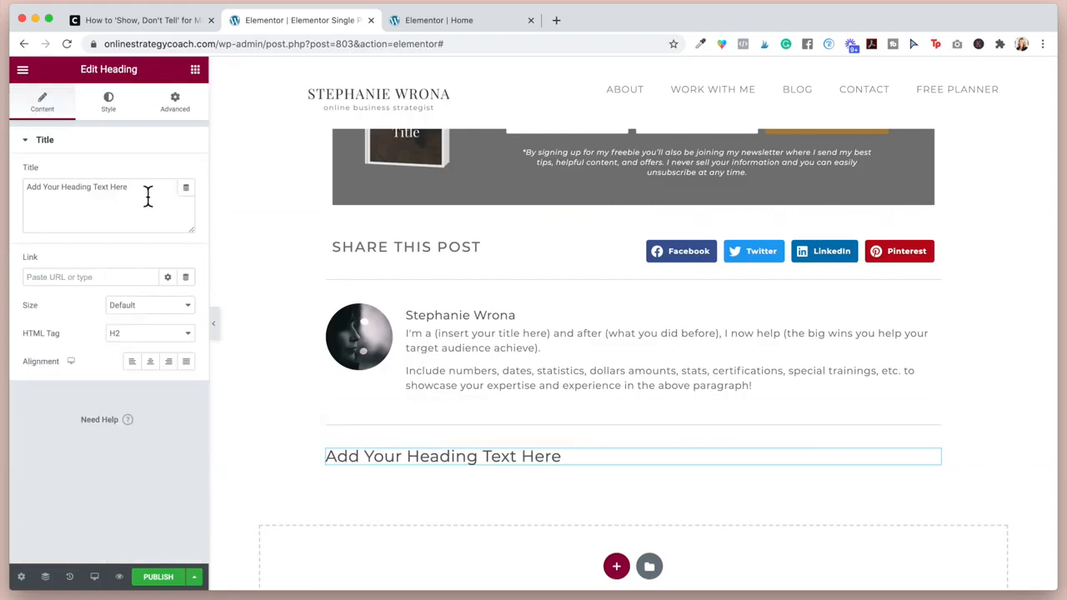
{"action": "left_click_drag", "start_coordinate": [146, 196], "coordinate": [0, 200]}
{"action": "type", "text": "Keep Reading"}
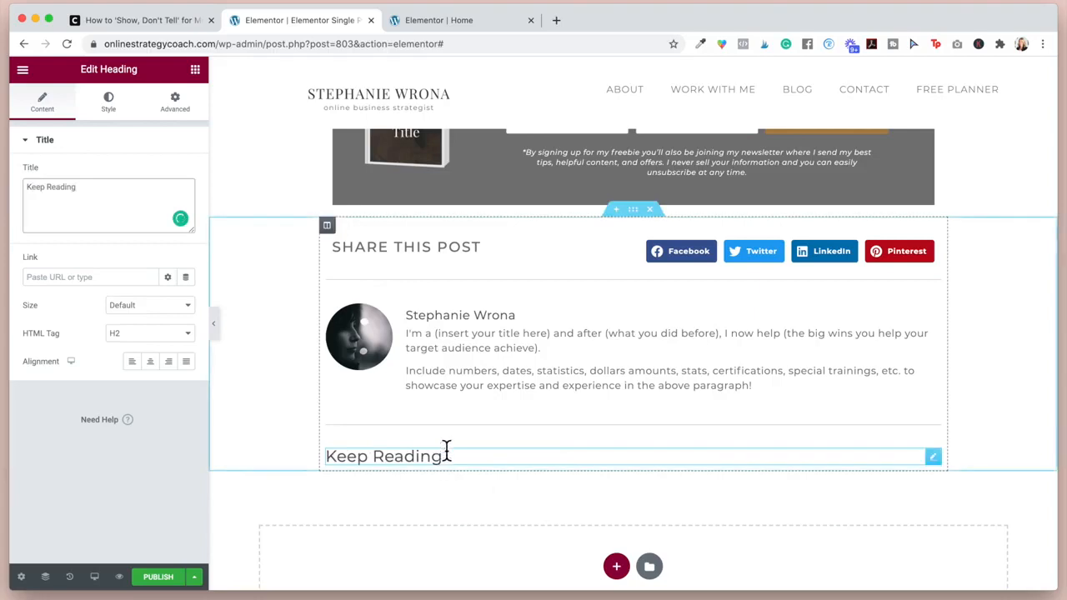
Step: Copy the Share This Post heading's style and paste it onto Keep Reading
{"action": "right_click", "coordinate": [451, 255]}
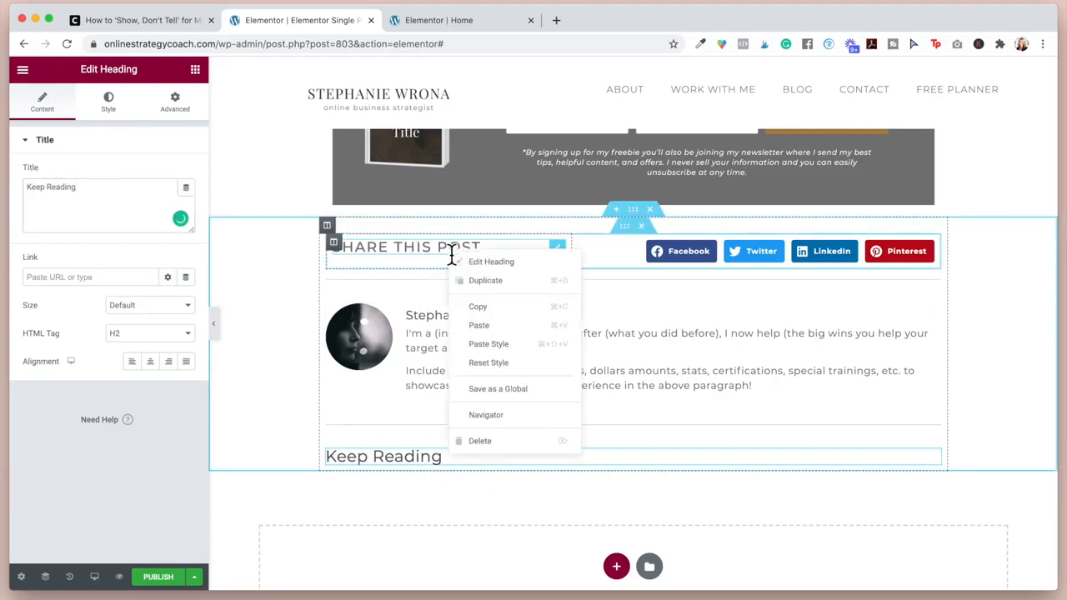
{"action": "left_click", "coordinate": [487, 307]}
{"action": "right_click", "coordinate": [379, 461]}
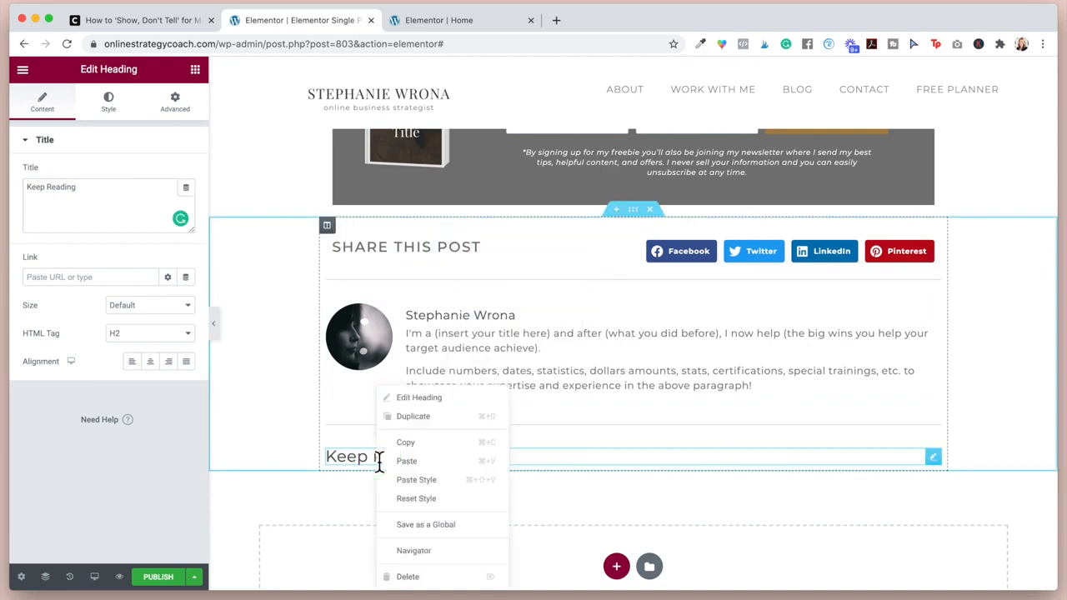
{"action": "left_click", "coordinate": [430, 490]}
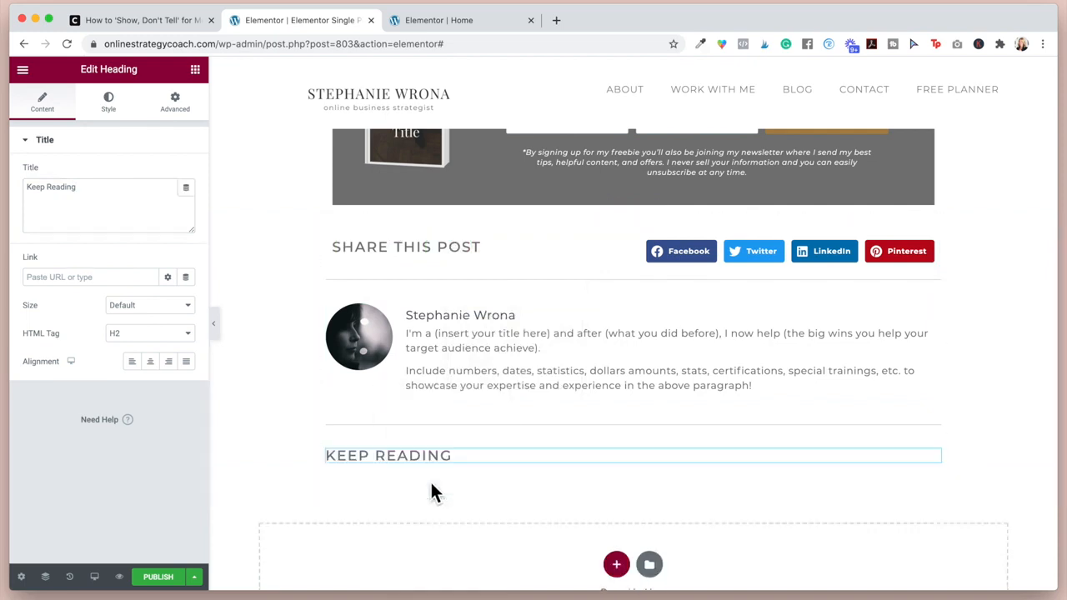
{"action": "left_click", "coordinate": [195, 70]}
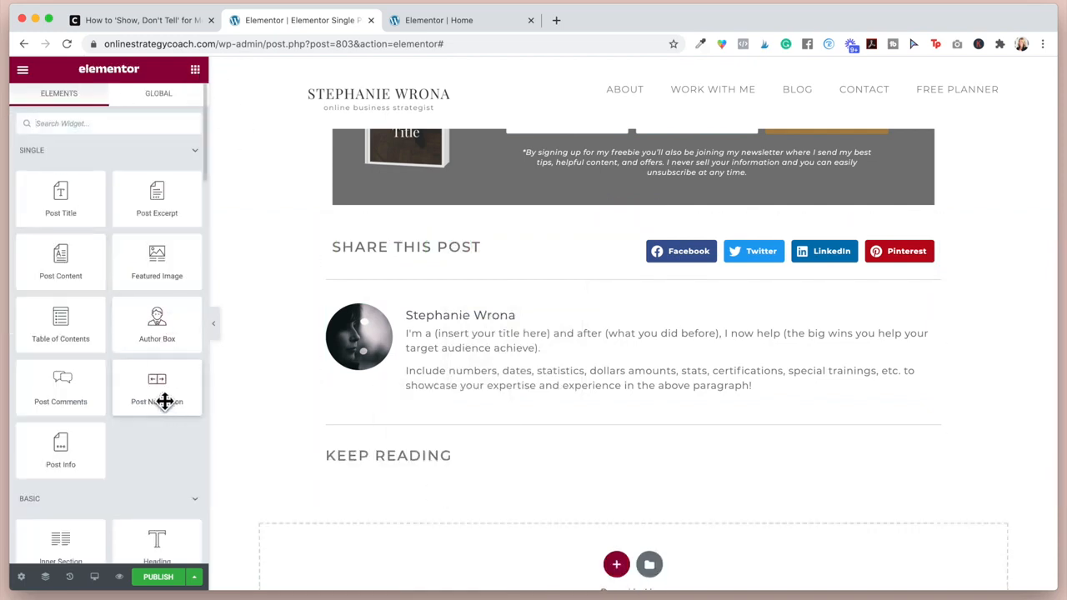
Step: Add a Post Navigation widget below Keep Reading, with labels shown and Angle arrows
{"action": "left_click_drag", "start_coordinate": [172, 402], "coordinate": [415, 466]}
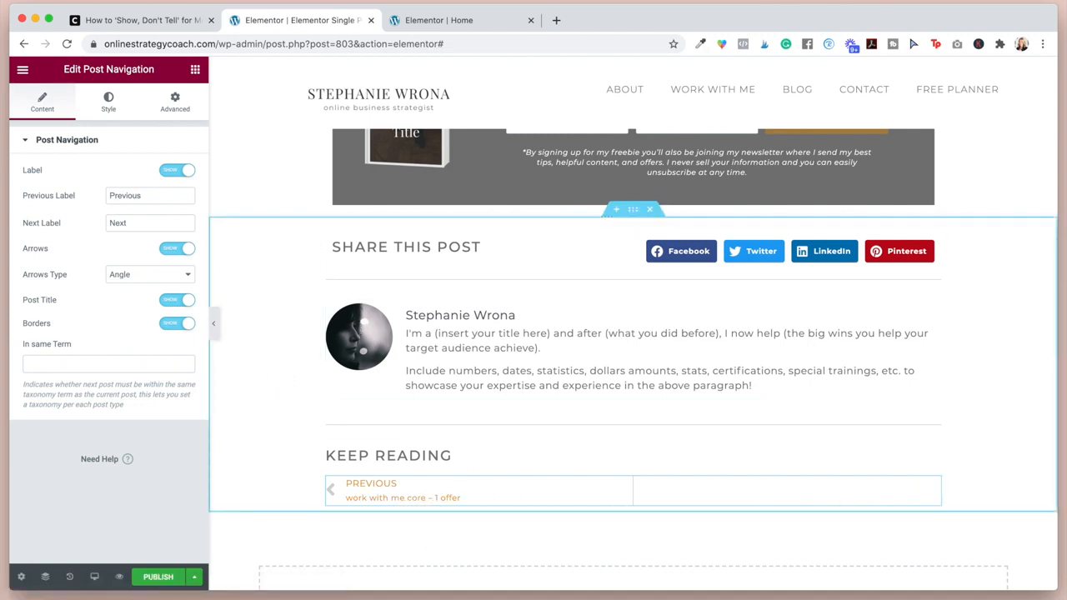
{"action": "left_click", "coordinate": [179, 177]}
{"action": "left_click", "coordinate": [173, 172]}
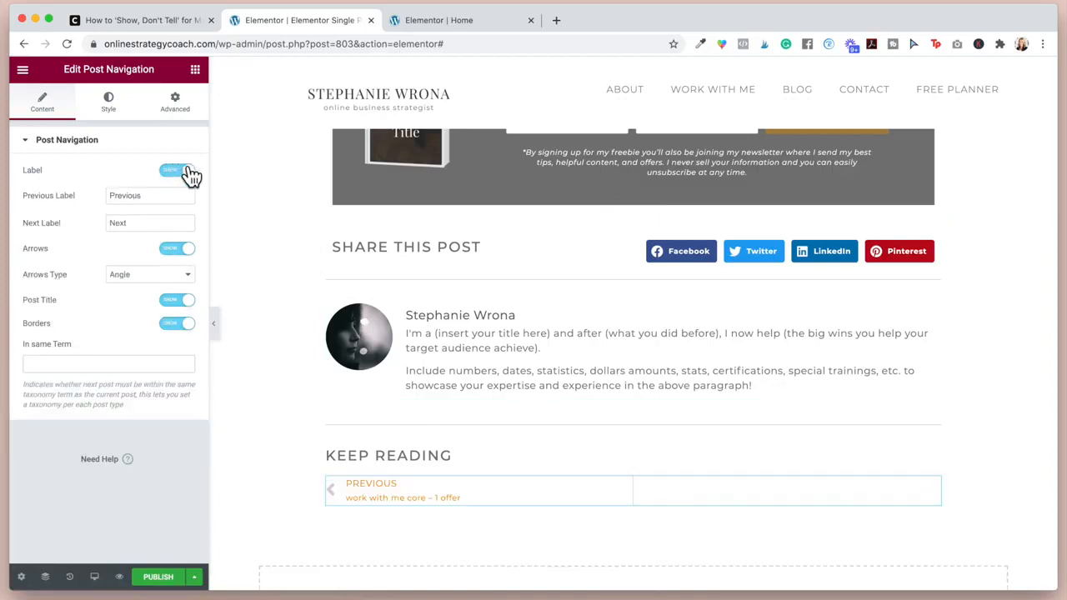
{"action": "left_click", "coordinate": [133, 284]}
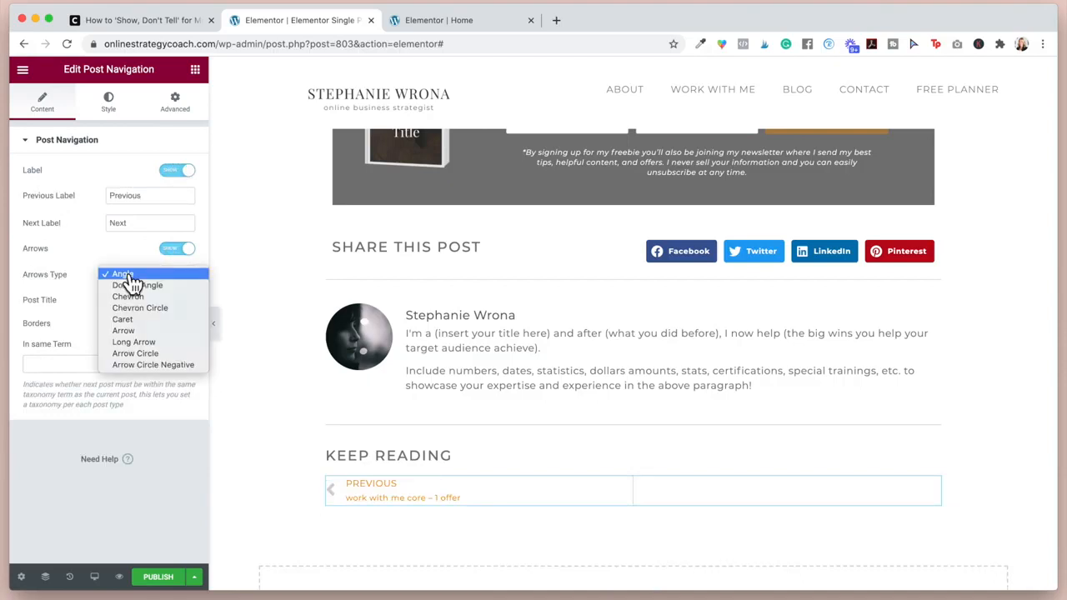
{"action": "left_click", "coordinate": [131, 277]}
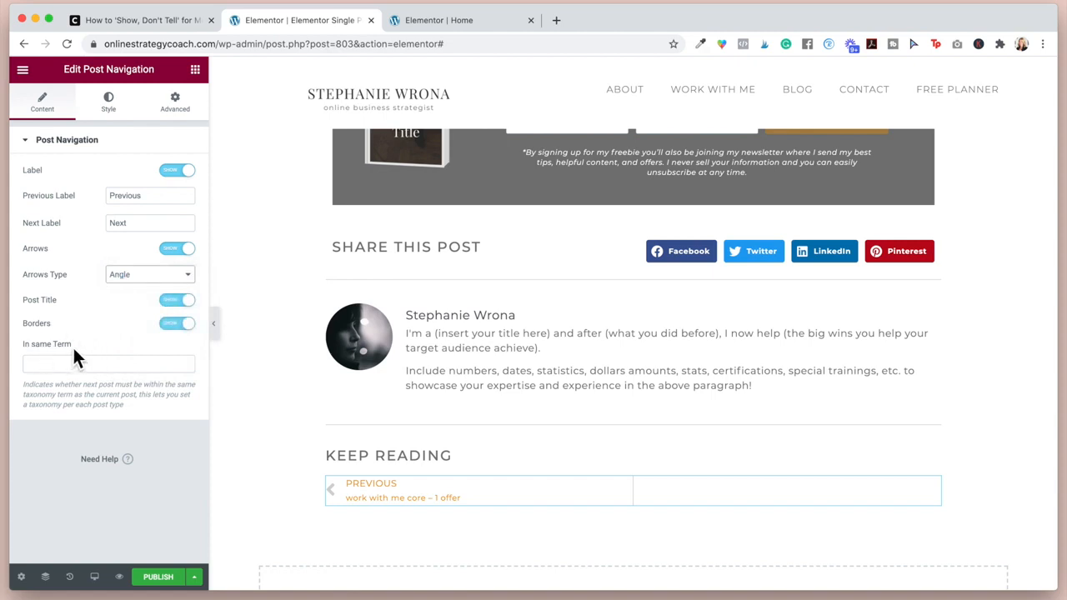
Step: Clear the post navigation's In same Term restriction
{"action": "left_click", "coordinate": [39, 363]}
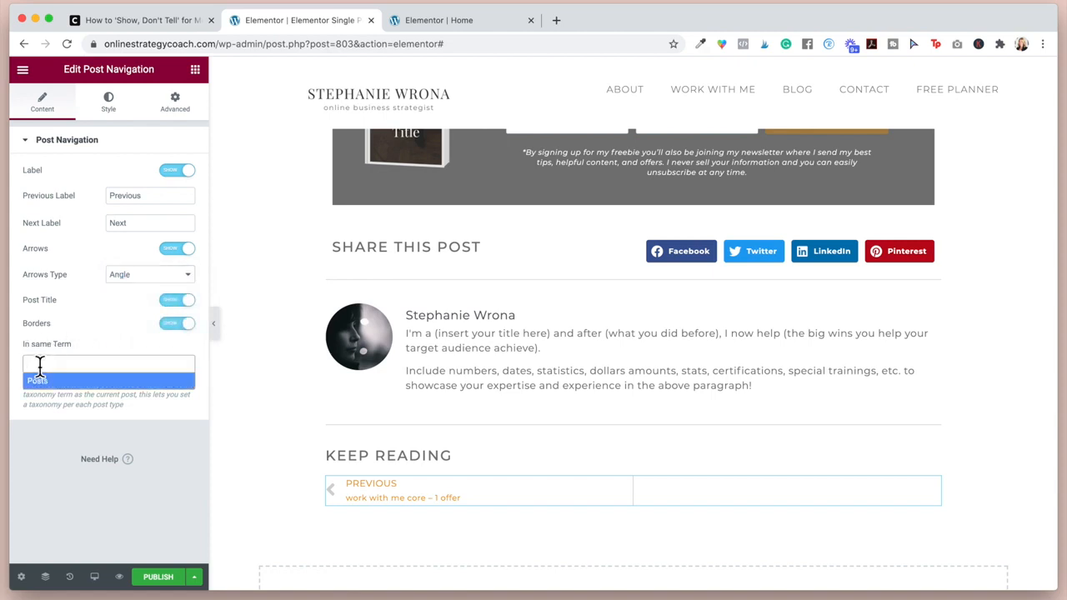
{"action": "left_click", "coordinate": [48, 384]}
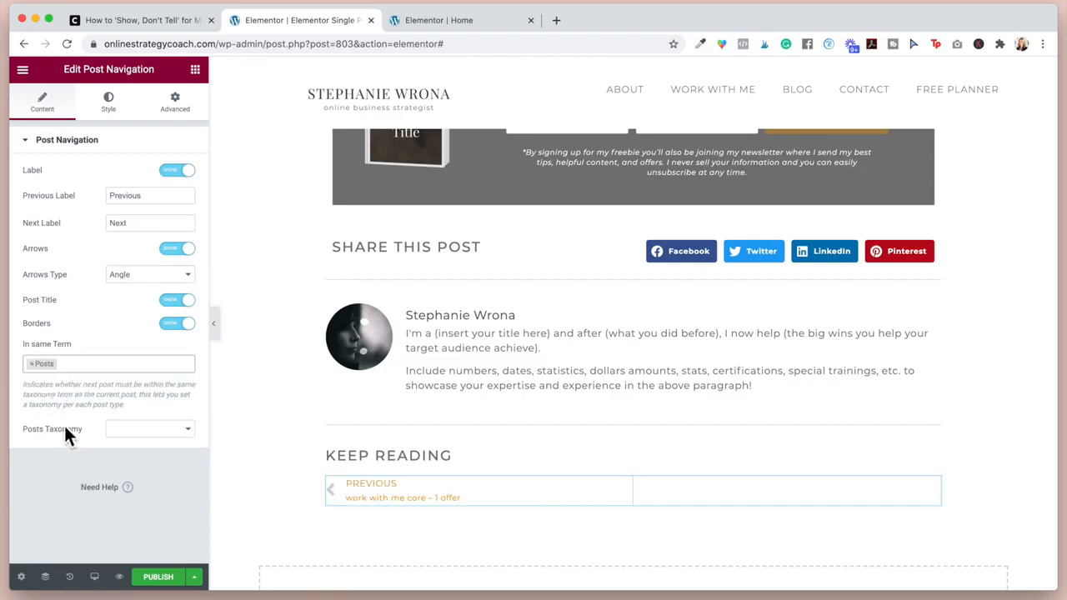
{"action": "left_click", "coordinate": [135, 430]}
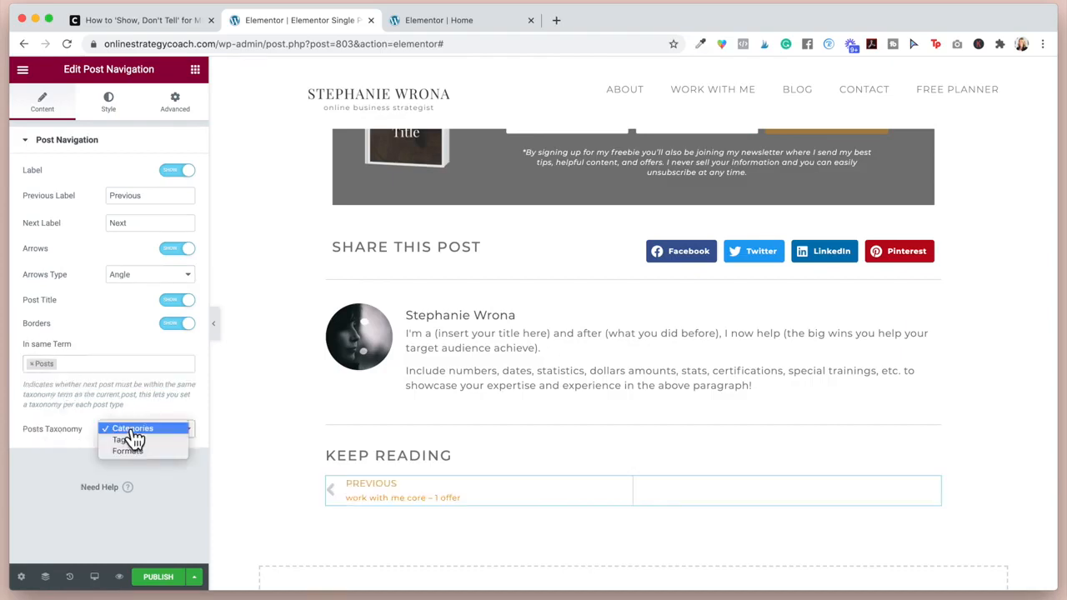
{"action": "left_click", "coordinate": [157, 430]}
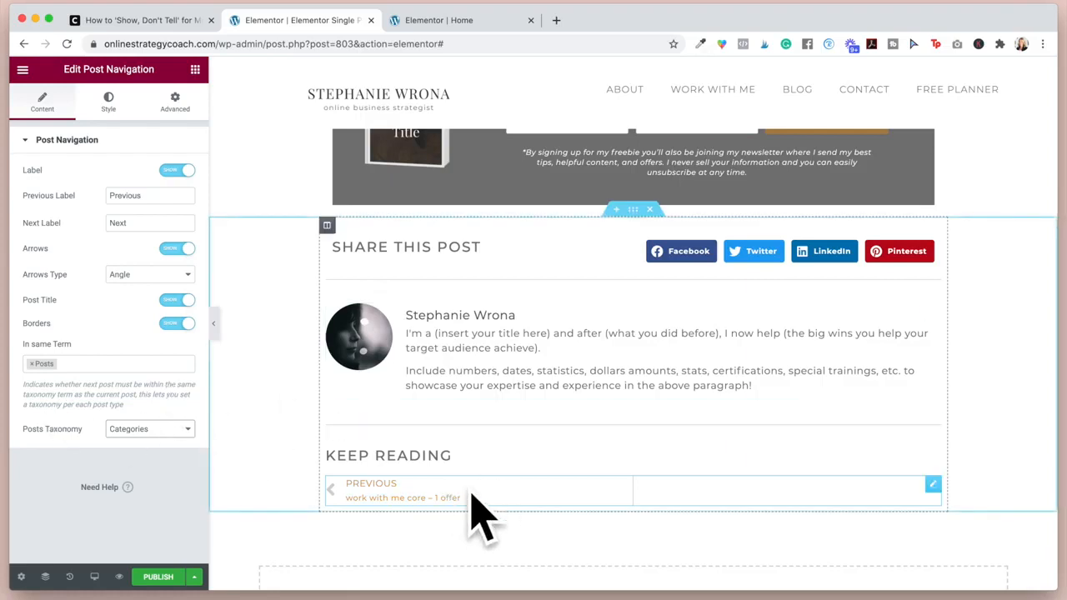
{"action": "left_click", "coordinate": [33, 364]}
{"action": "left_click", "coordinate": [191, 458]}
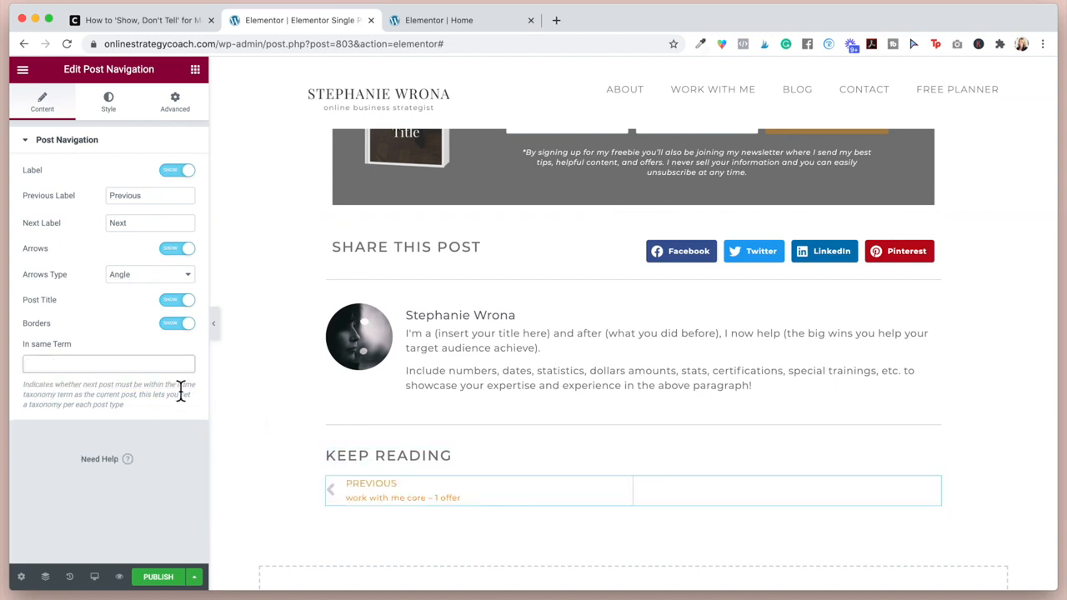
Step: Set the post navigation Label colour to Text and Title colour to Secondary
{"action": "left_click", "coordinate": [107, 107]}
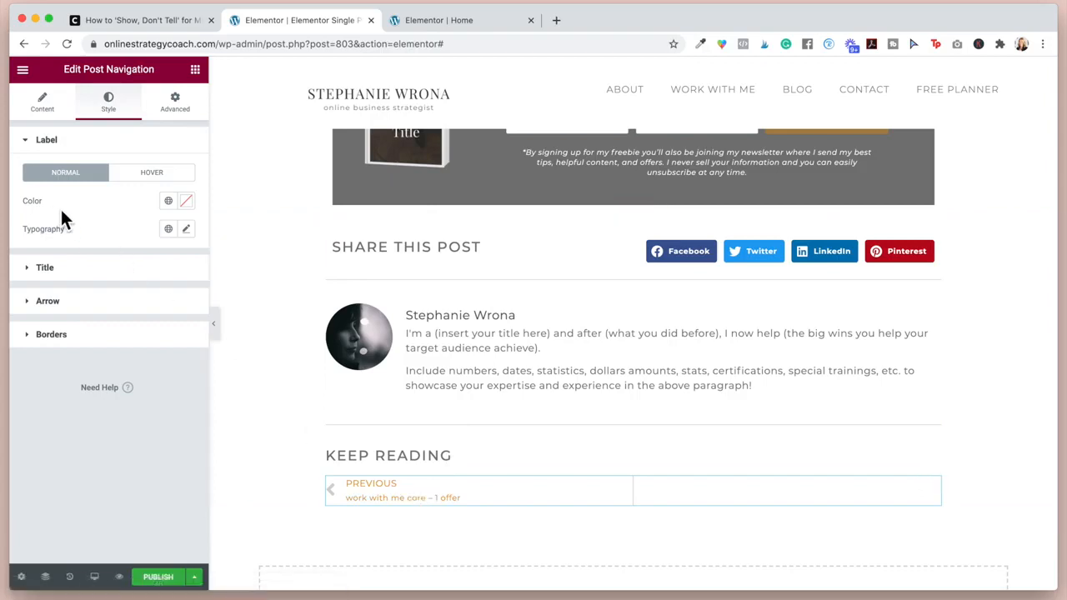
{"action": "left_click", "coordinate": [168, 202]}
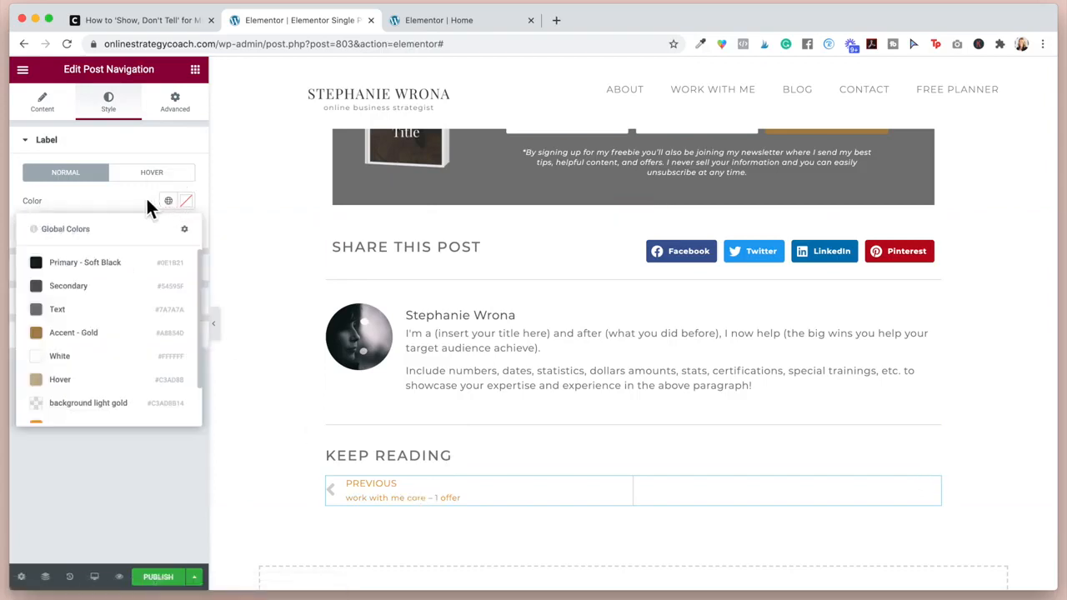
{"action": "left_click", "coordinate": [96, 310]}
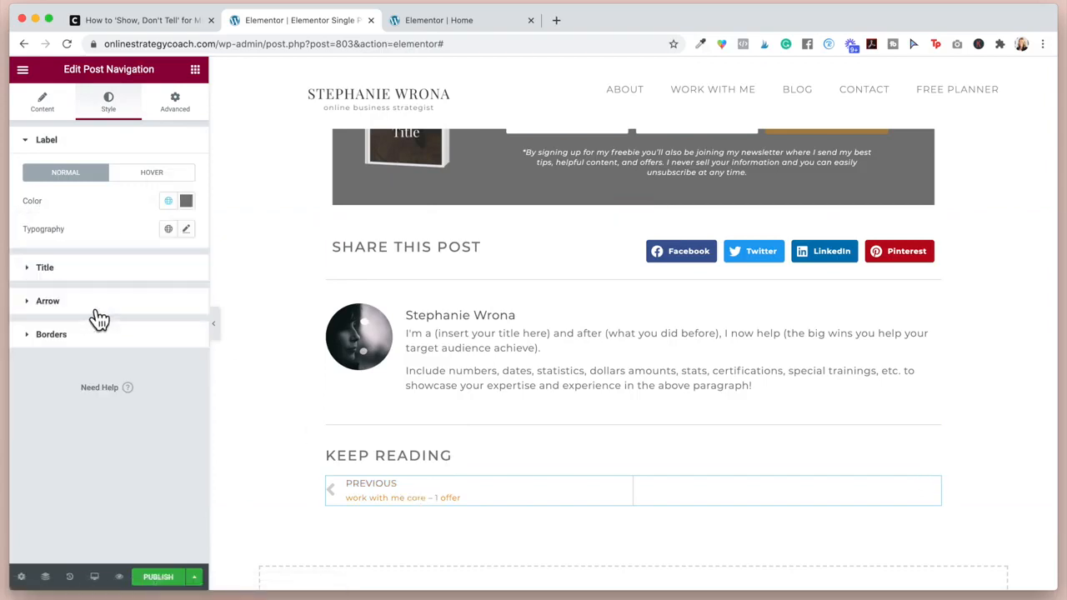
{"action": "left_click", "coordinate": [30, 269]}
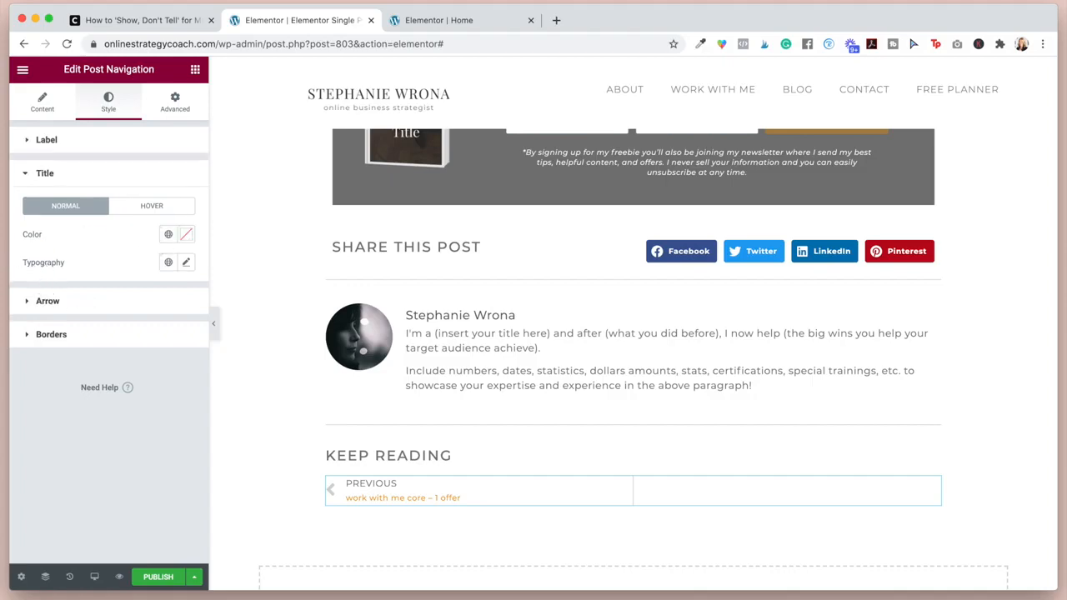
{"action": "left_click", "coordinate": [168, 235]}
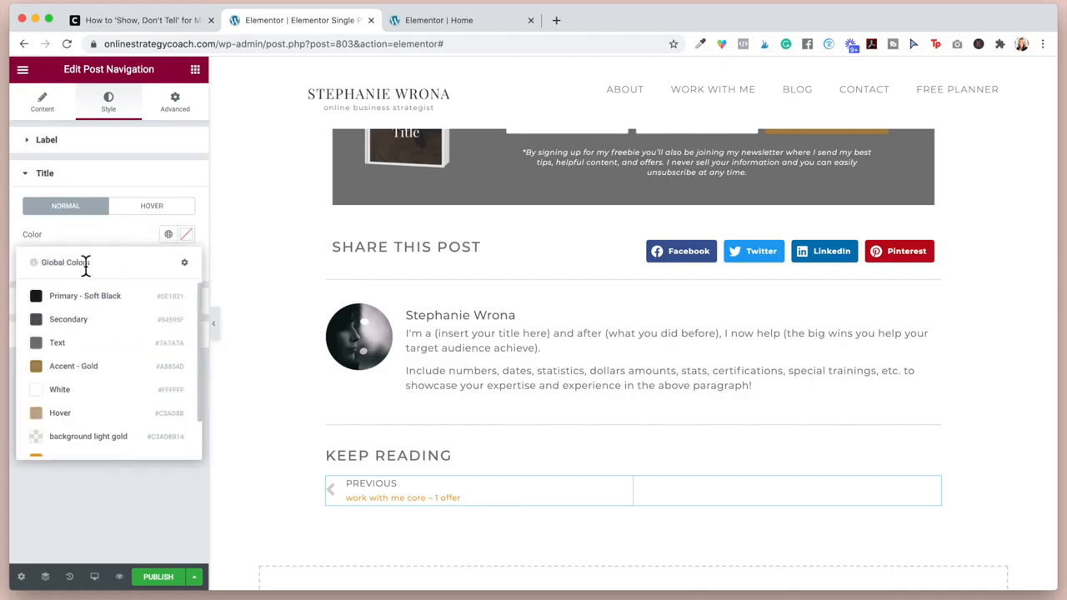
{"action": "left_click", "coordinate": [74, 322]}
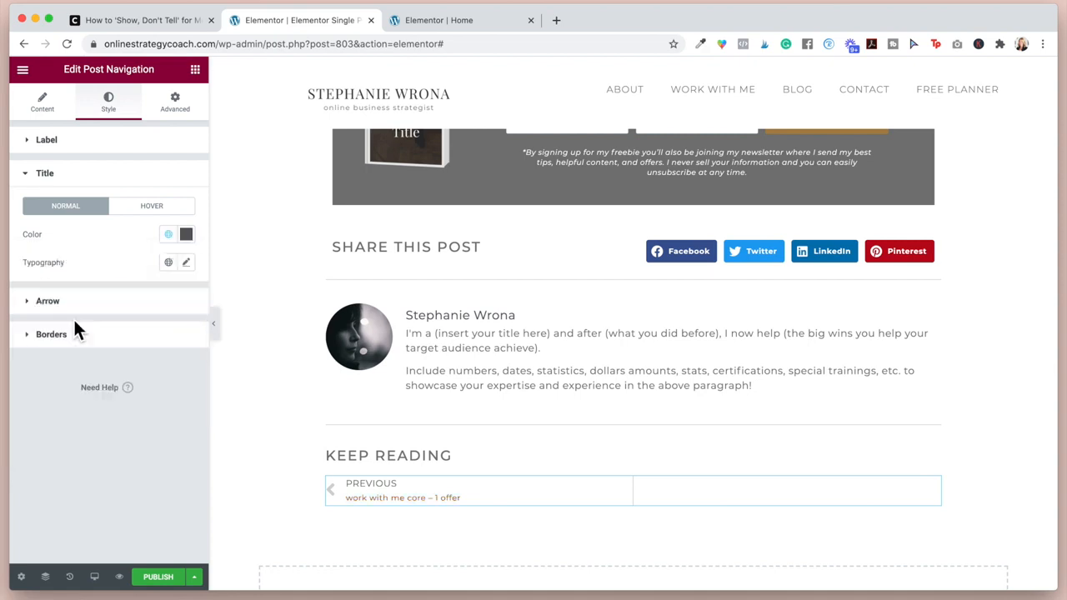
Step: Give the navigation titles size 17 with Capitalize transform, then preview the page
{"action": "left_click", "coordinate": [186, 263]}
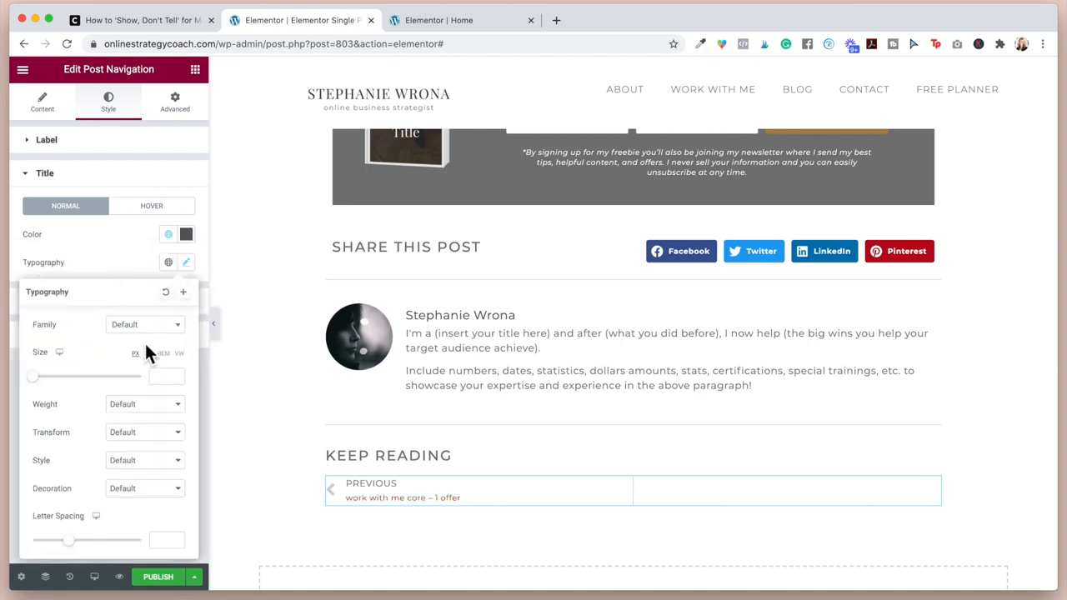
{"action": "left_click_drag", "start_coordinate": [34, 377], "coordinate": [40, 377]}
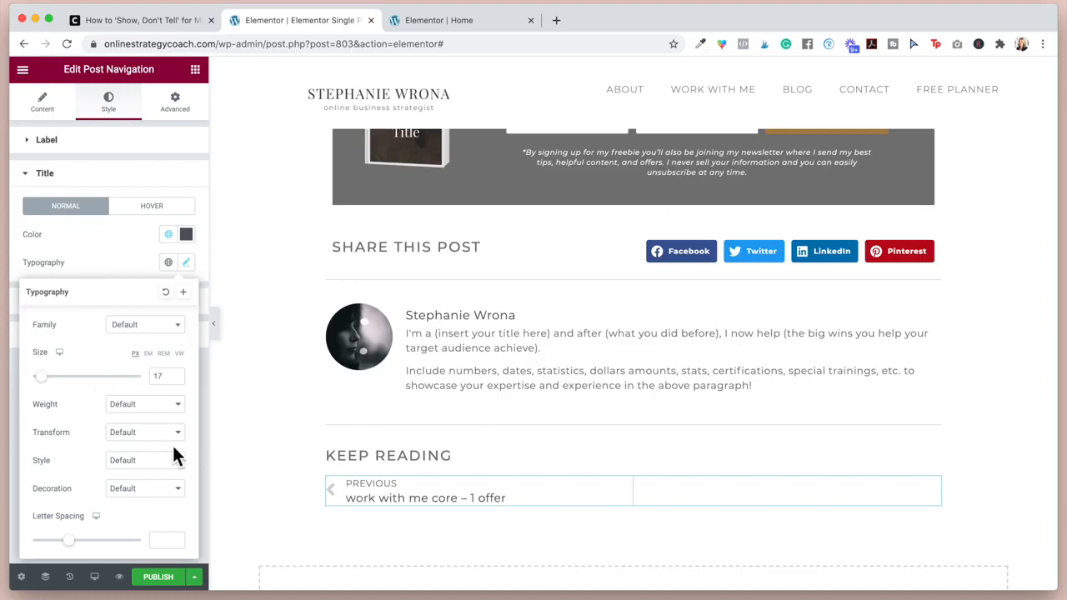
{"action": "left_click", "coordinate": [116, 442]}
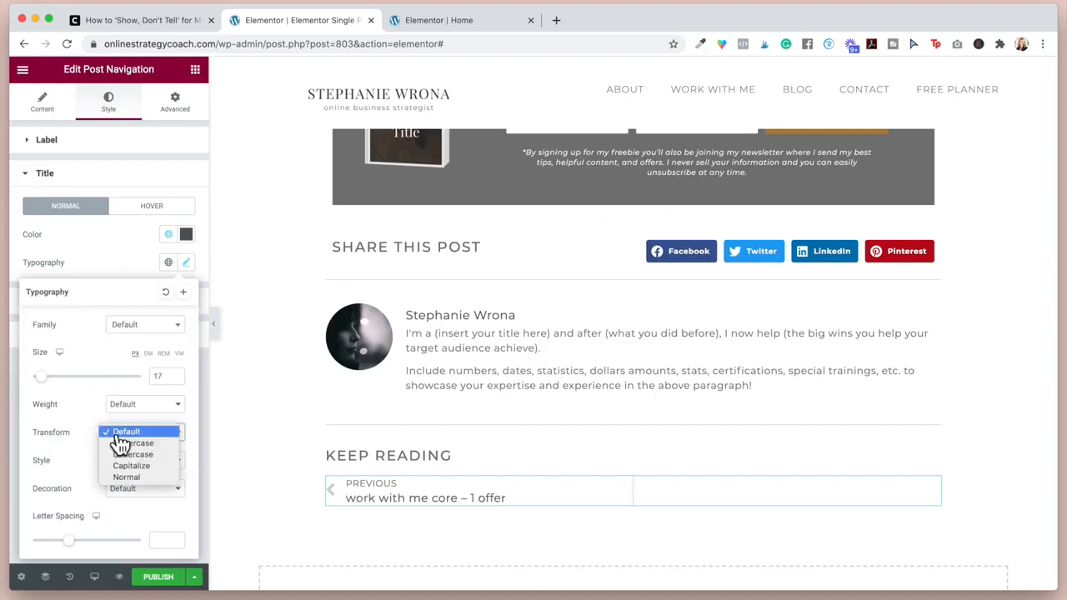
{"action": "left_click", "coordinate": [133, 466]}
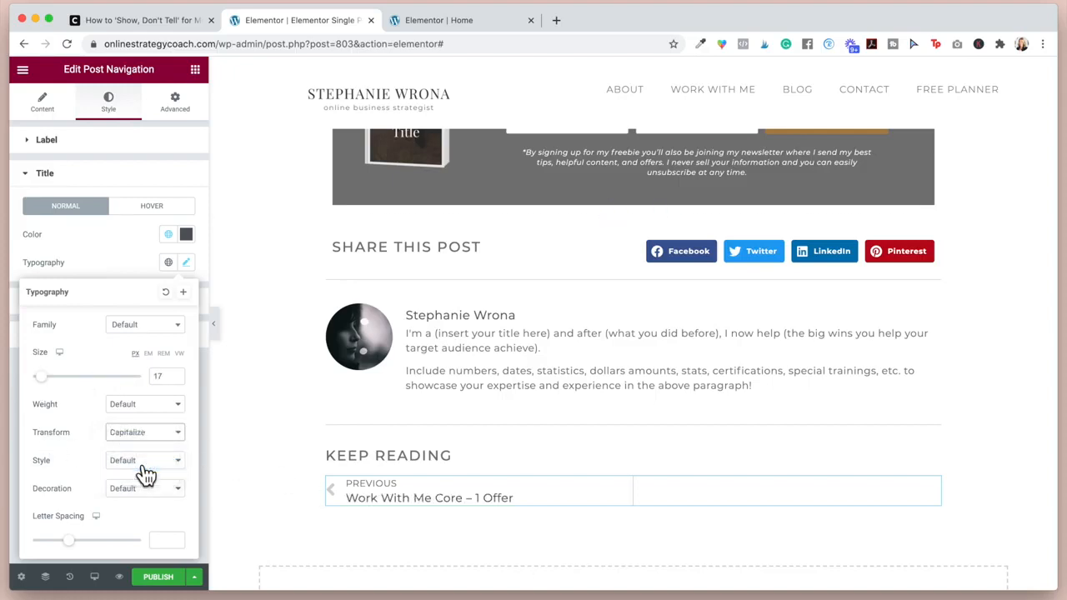
{"action": "left_click", "coordinate": [555, 561]}
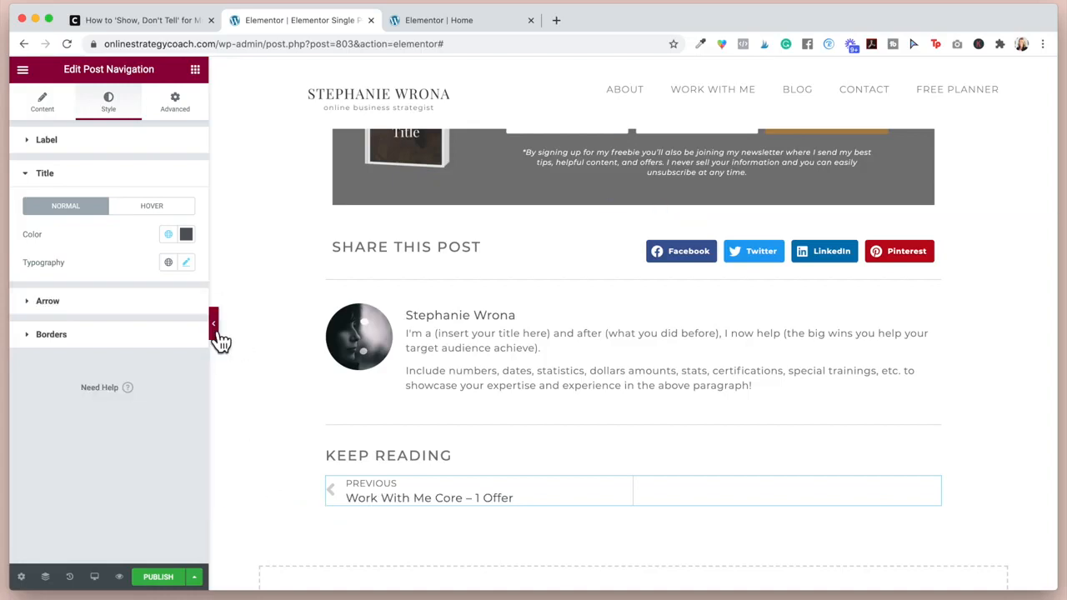
{"action": "left_click", "coordinate": [214, 324]}
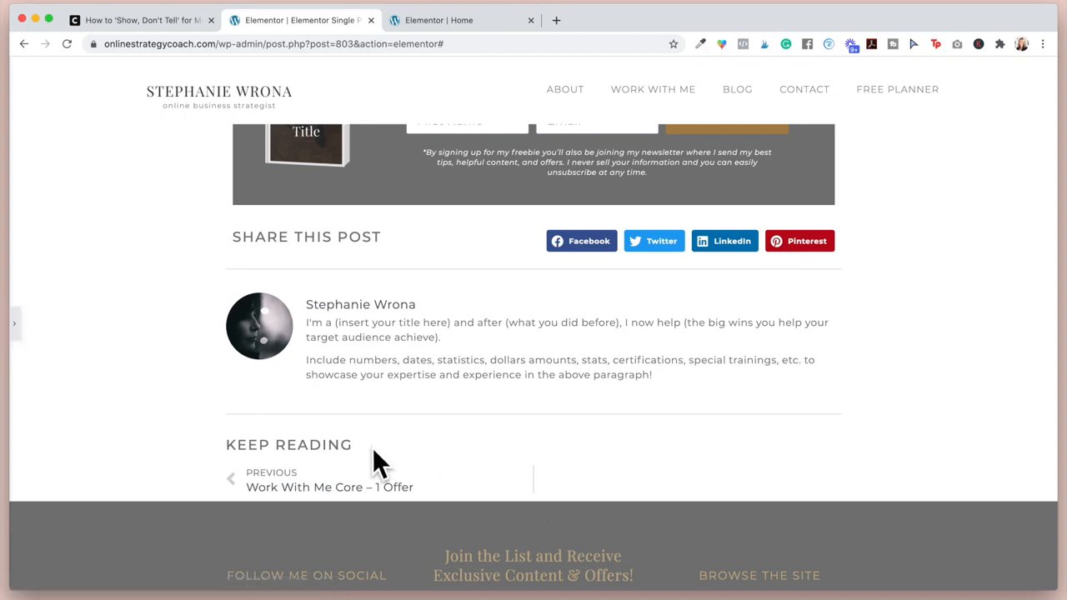
{"action": "left_click", "coordinate": [15, 328]}
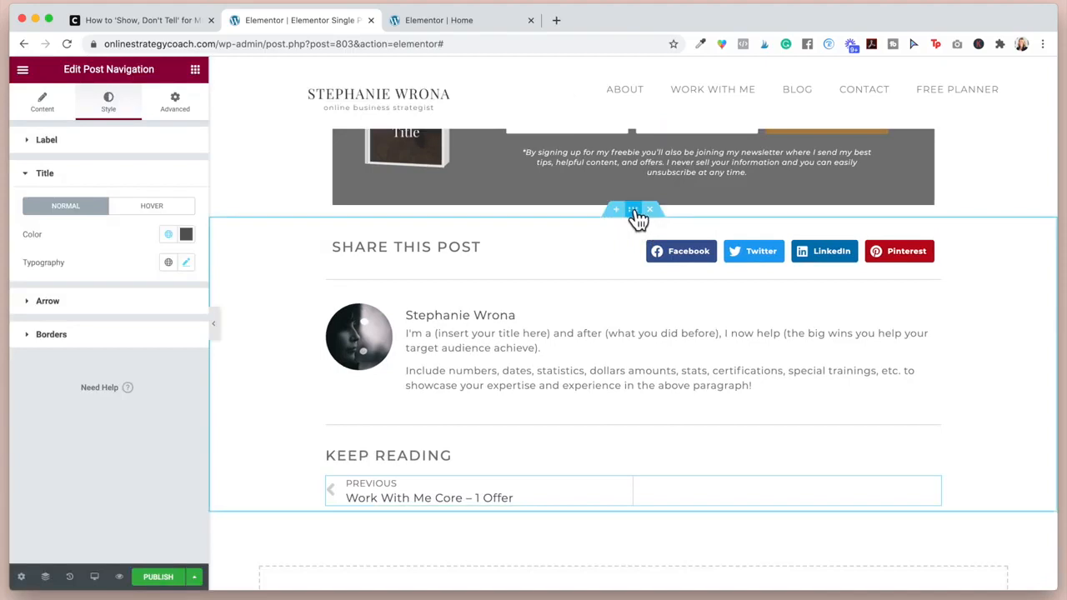
Step: Set the section's bottom padding to 4 with sides unlinked, then preview the full template
{"action": "left_click", "coordinate": [633, 211]}
{"action": "left_click", "coordinate": [178, 111]}
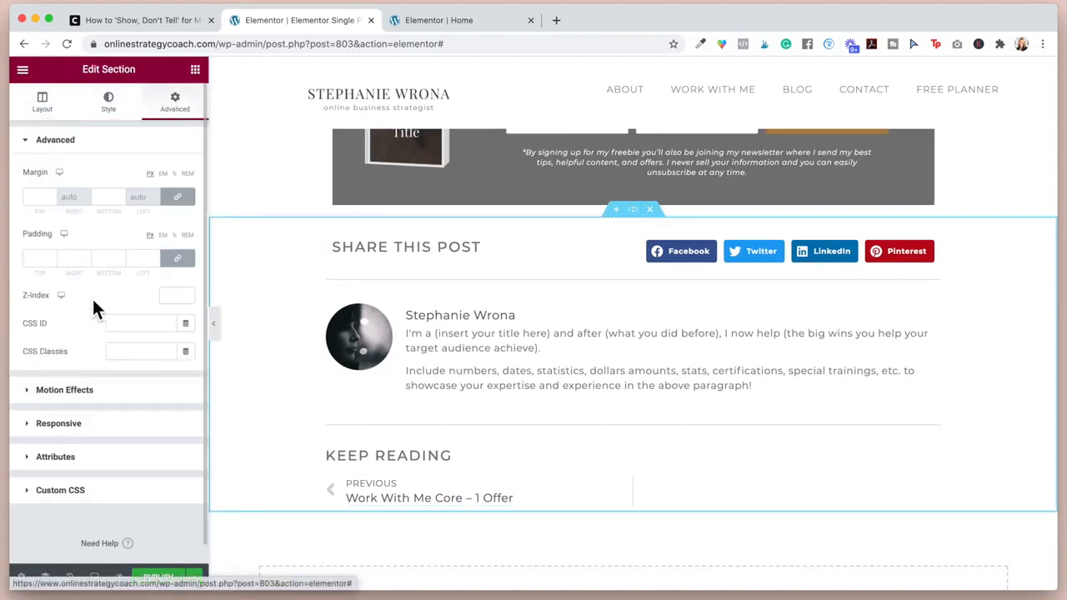
{"action": "left_click", "coordinate": [176, 263]}
{"action": "left_click", "coordinate": [120, 257]}
{"action": "type", "text": "4"}
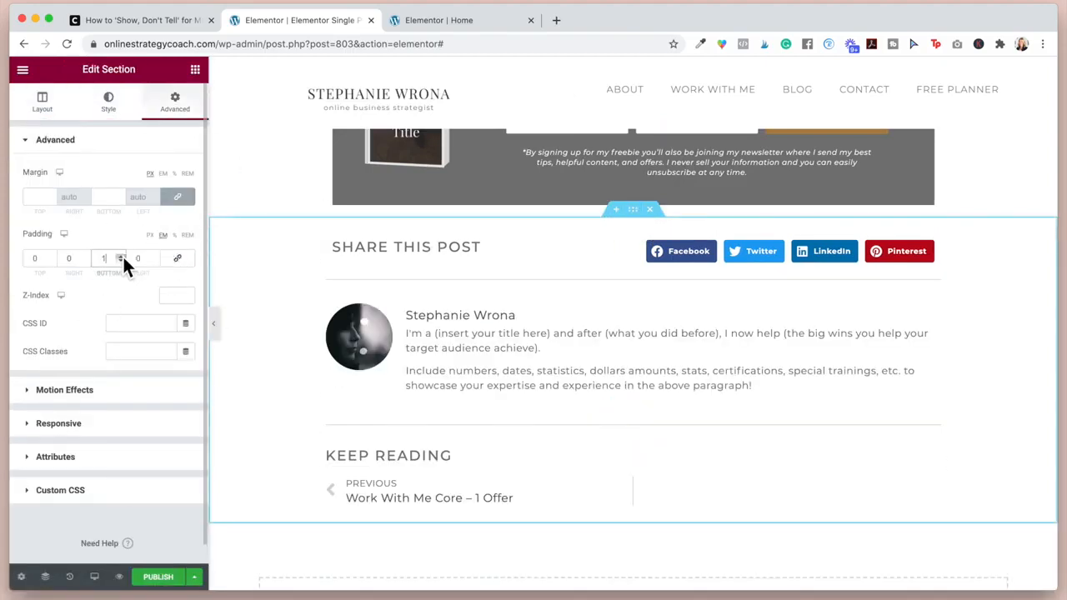
{"action": "left_click", "coordinate": [213, 324]}
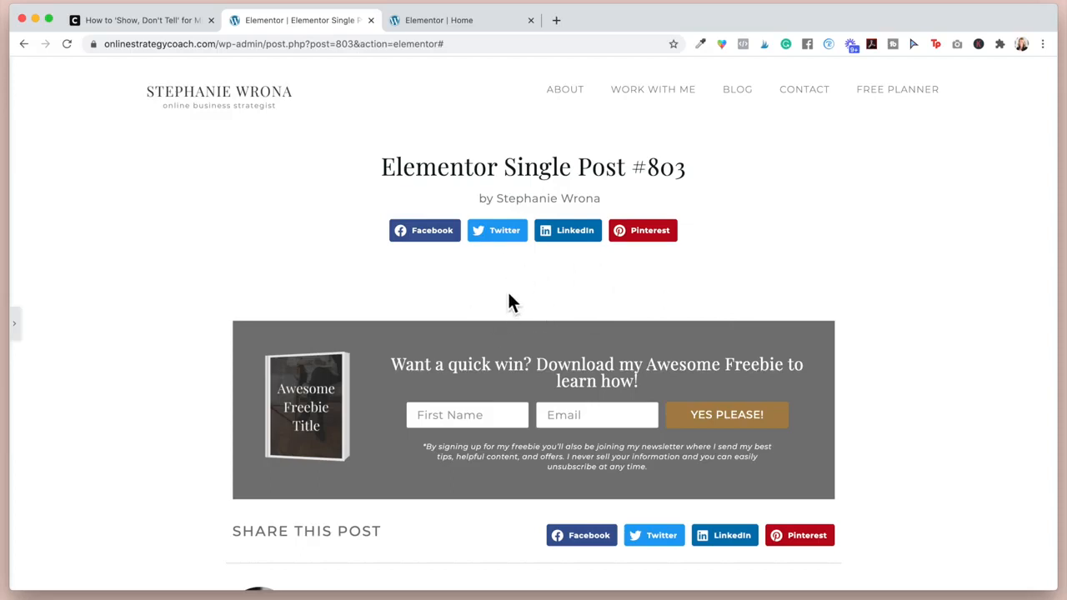
{"action": "scroll", "coordinate": [517, 292], "scroll_direction": "down", "scroll_amount": 3}
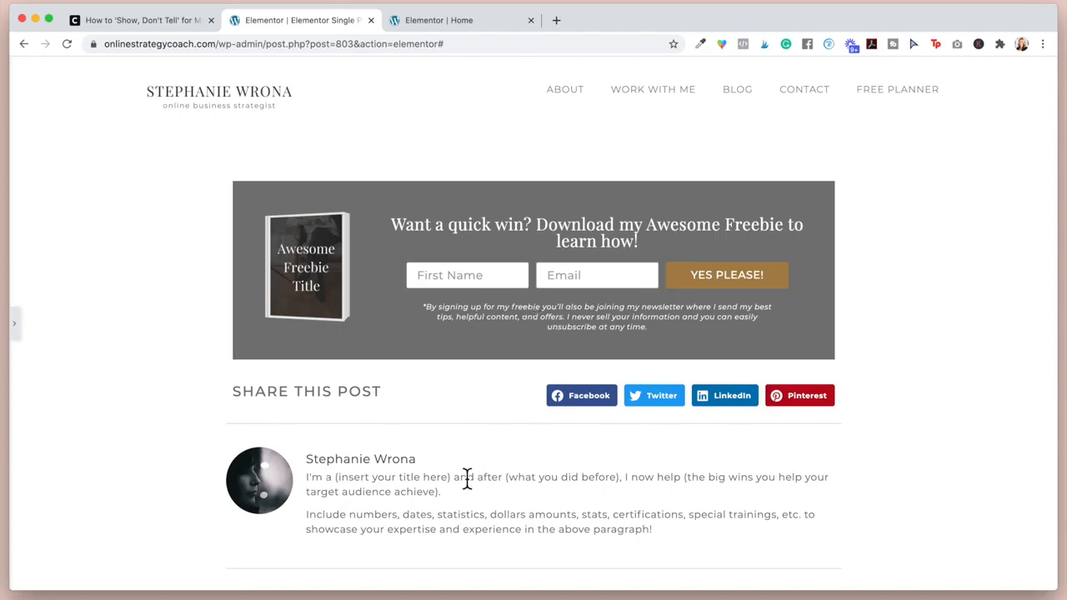
{"action": "scroll", "coordinate": [467, 476], "scroll_direction": "down", "scroll_amount": 4}
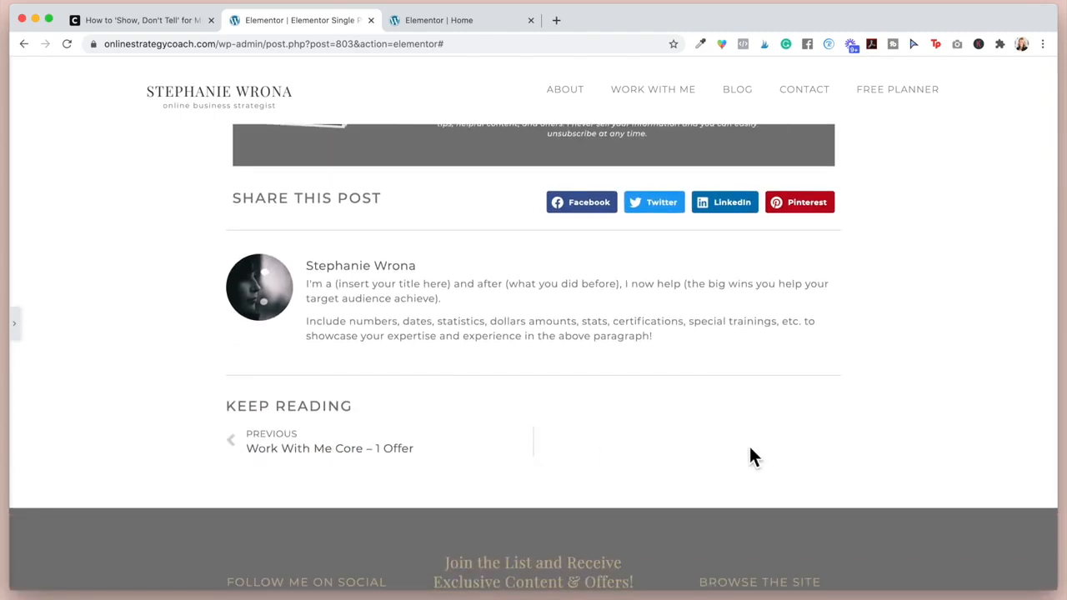
{"action": "key", "text": "ctrl+p"}
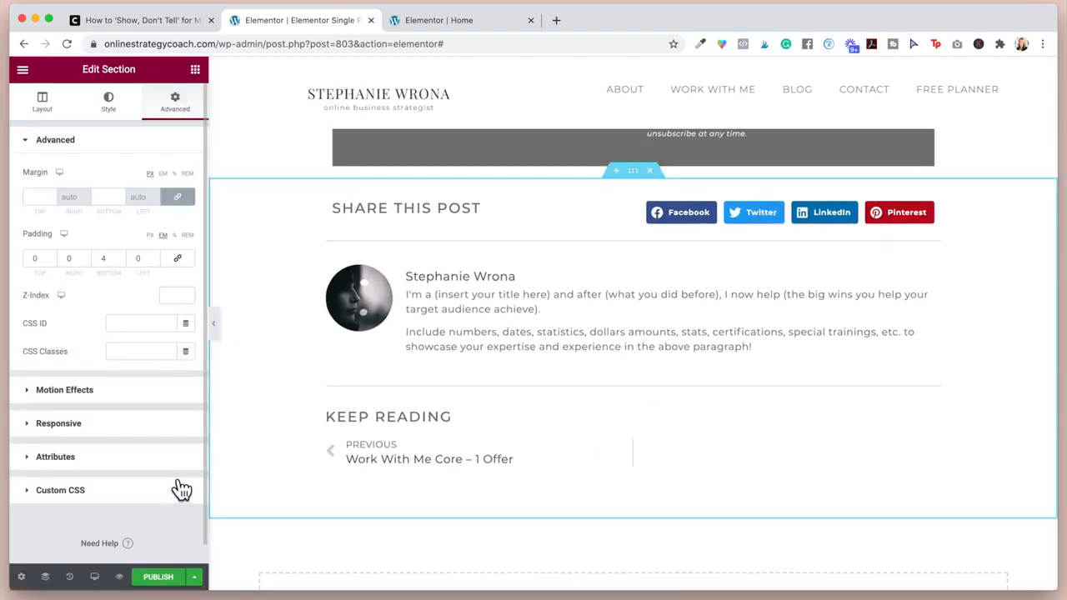
Step: In Publish settings, add an Include condition and open its All Singular dropdown
{"action": "left_click", "coordinate": [159, 578]}
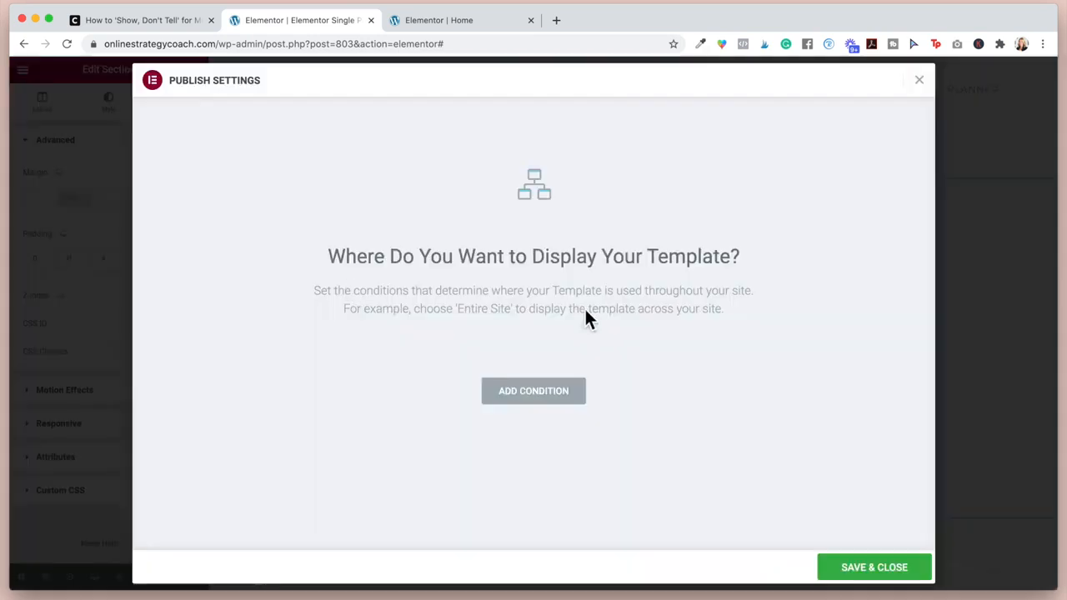
{"action": "left_click", "coordinate": [534, 395]}
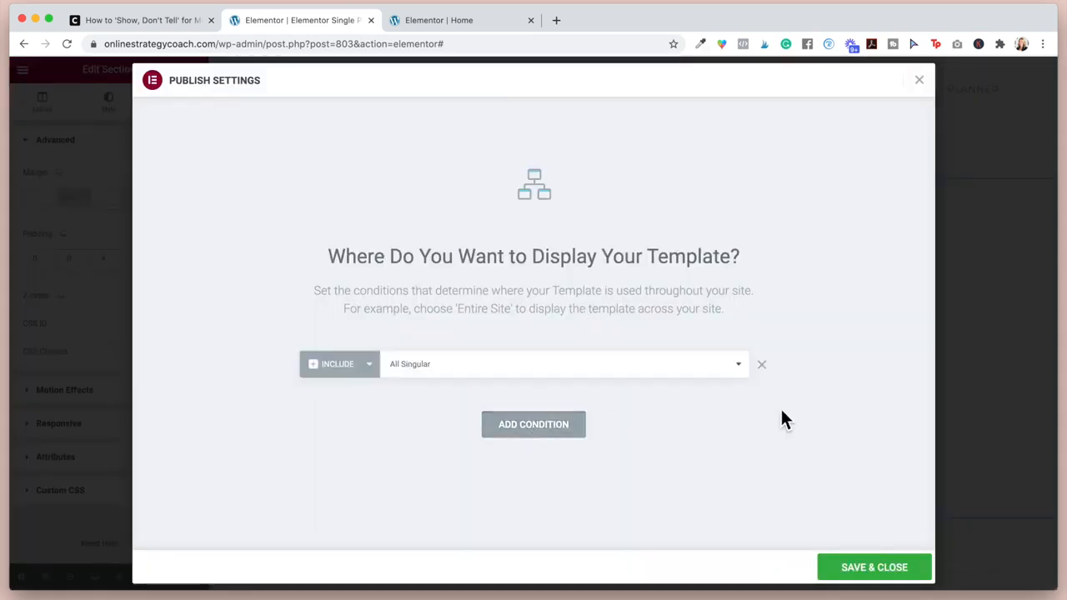
{"action": "left_click", "coordinate": [444, 374]}
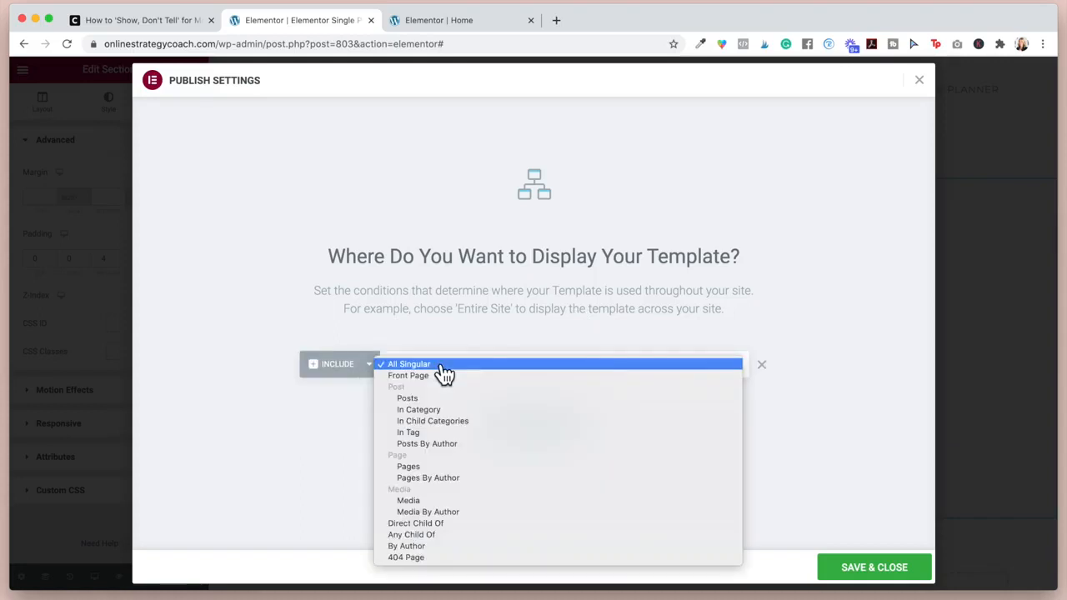
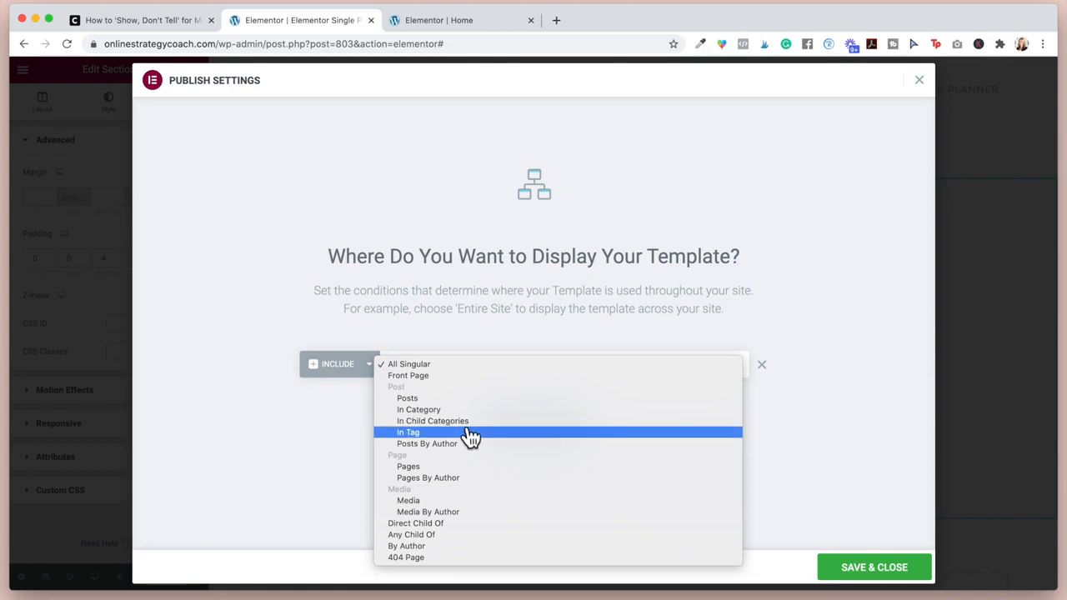
Step: Choose All Singular for the Include condition and save the display conditions
{"action": "left_click", "coordinate": [415, 367]}
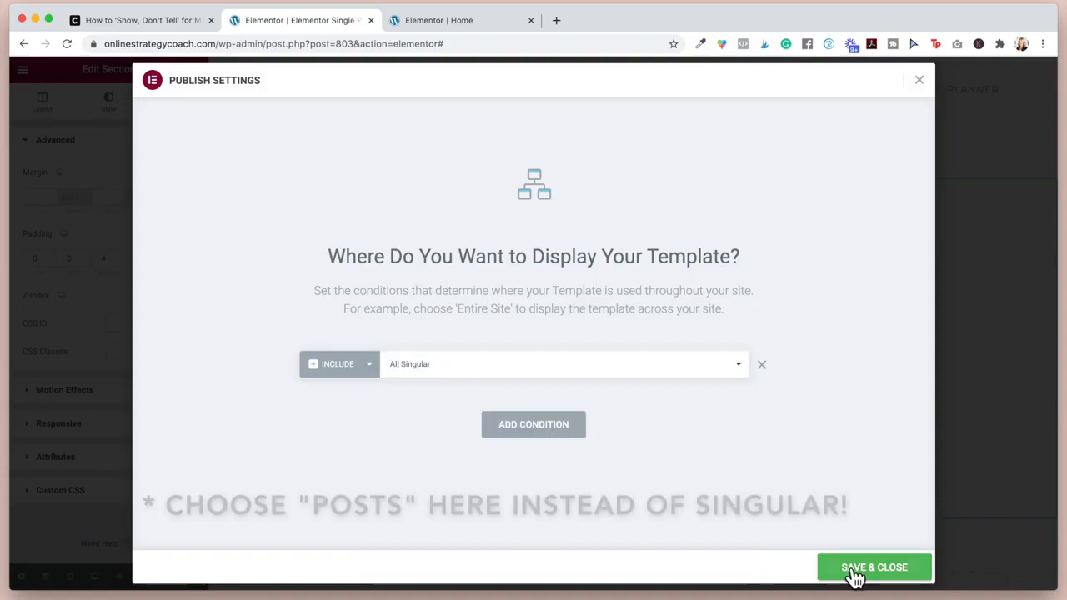
{"action": "left_click", "coordinate": [855, 571]}
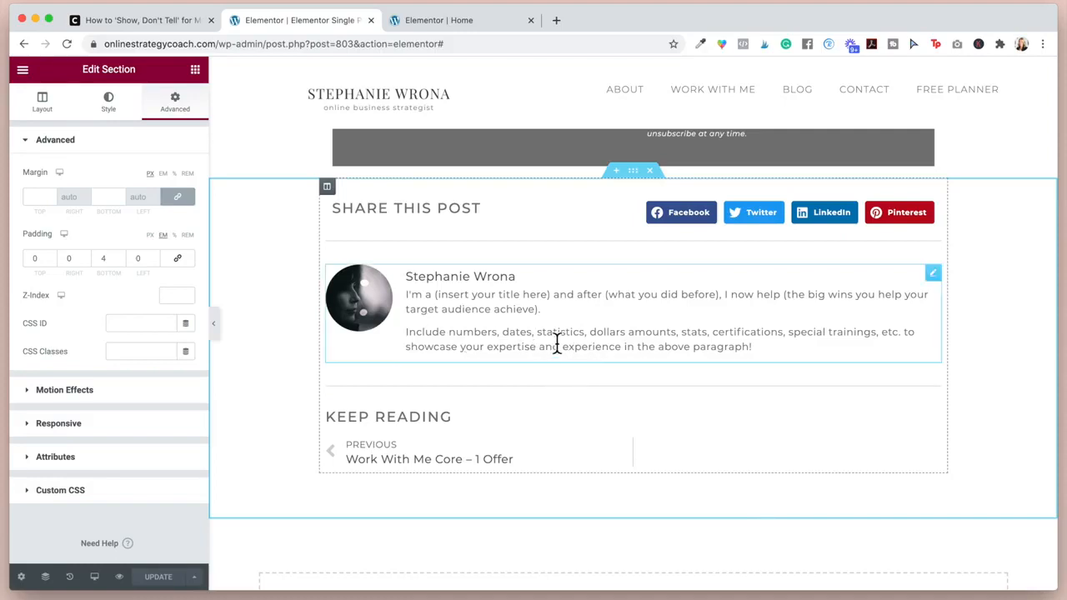
Step: Review the single post template's title, share buttons, opt-in and author box, then bring up Elementor's main menu
{"action": "scroll", "coordinate": [485, 277], "scroll_direction": "up", "scroll_amount": 3}
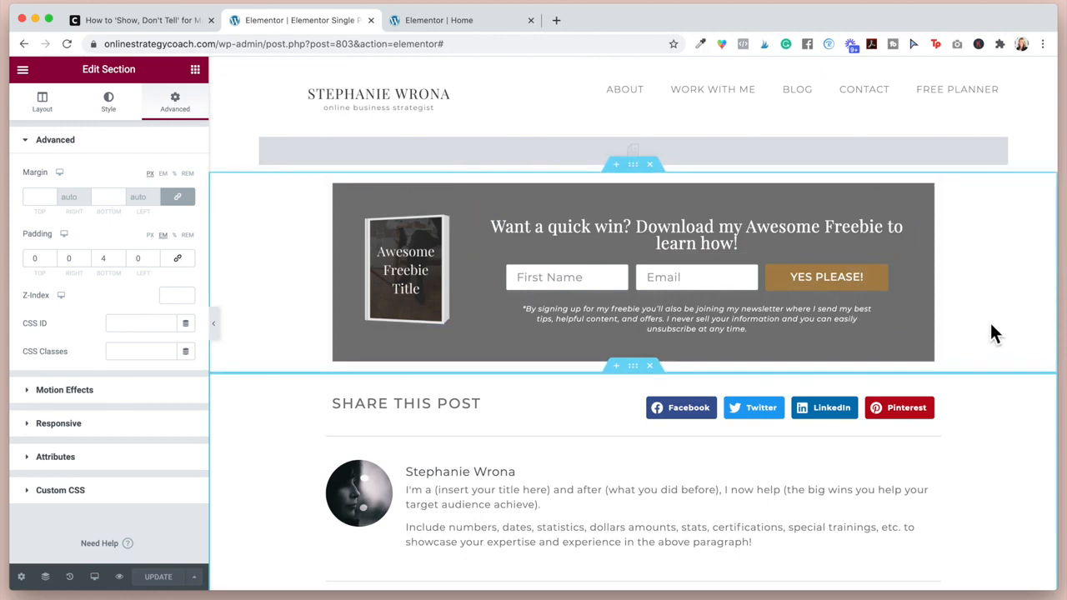
{"action": "scroll", "coordinate": [992, 334], "scroll_direction": "down", "scroll_amount": 5}
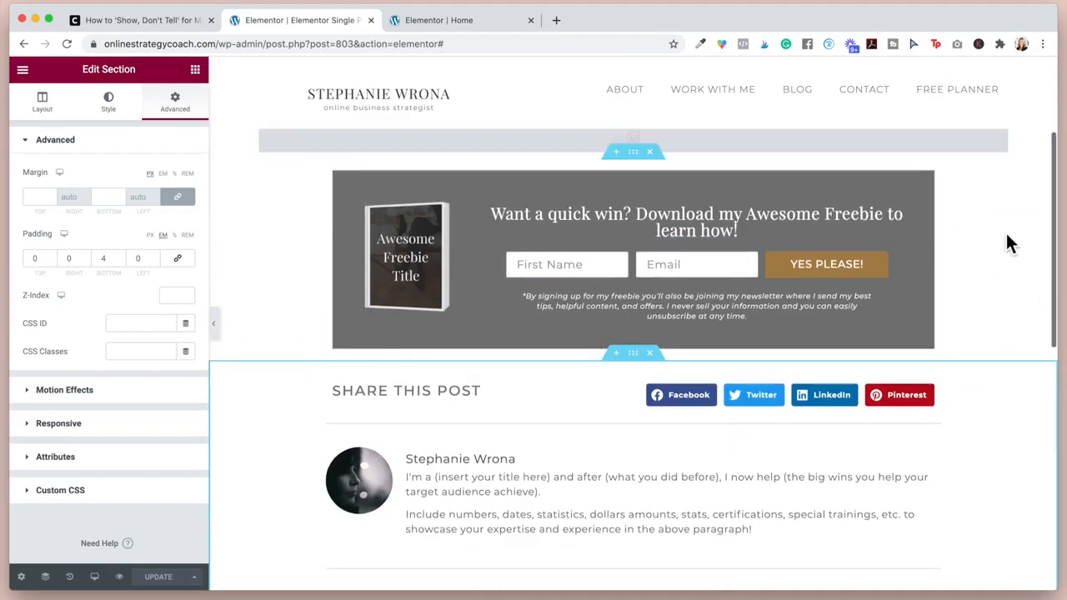
{"action": "scroll", "coordinate": [1038, 402], "scroll_direction": "down", "scroll_amount": 3}
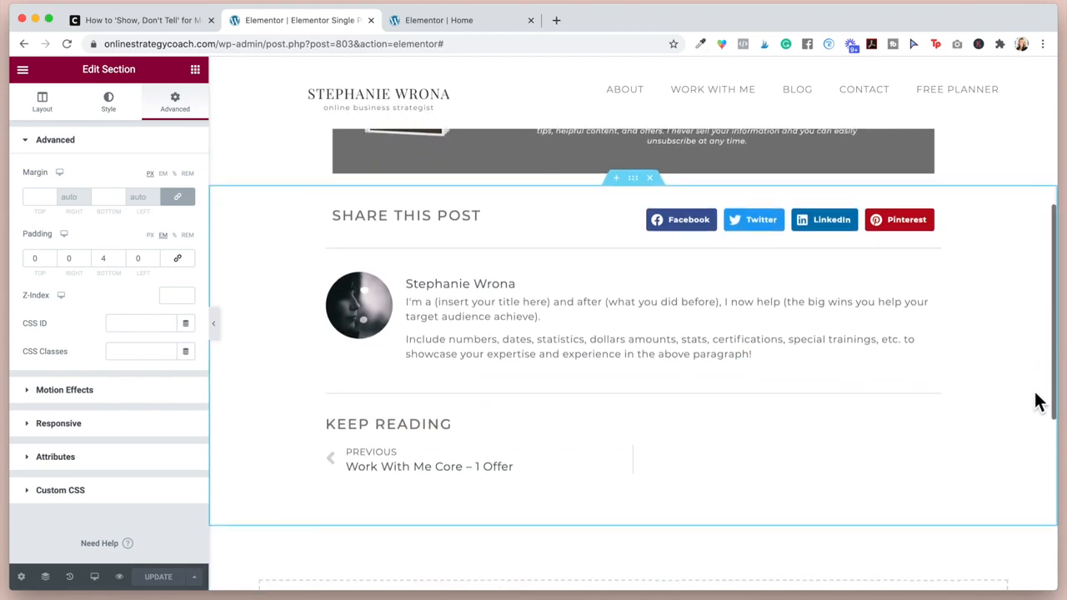
{"action": "scroll", "coordinate": [1038, 403], "scroll_direction": "up", "scroll_amount": 5}
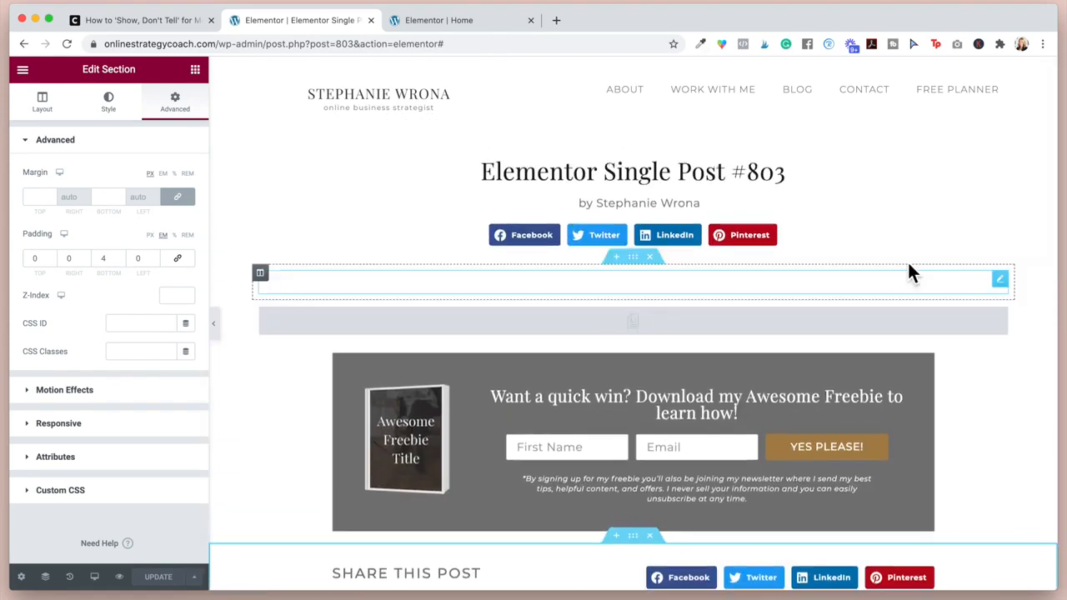
{"action": "left_click", "coordinate": [22, 69]}
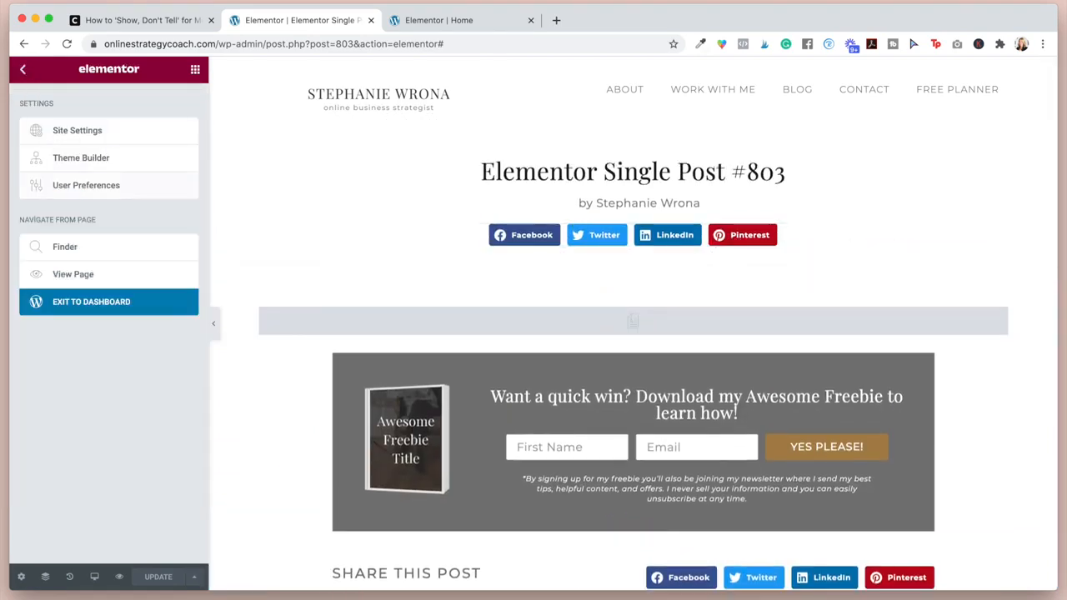
Step: Exit to the WordPress dashboard and create a new post via Posts > Add New
{"action": "left_click", "coordinate": [116, 307]}
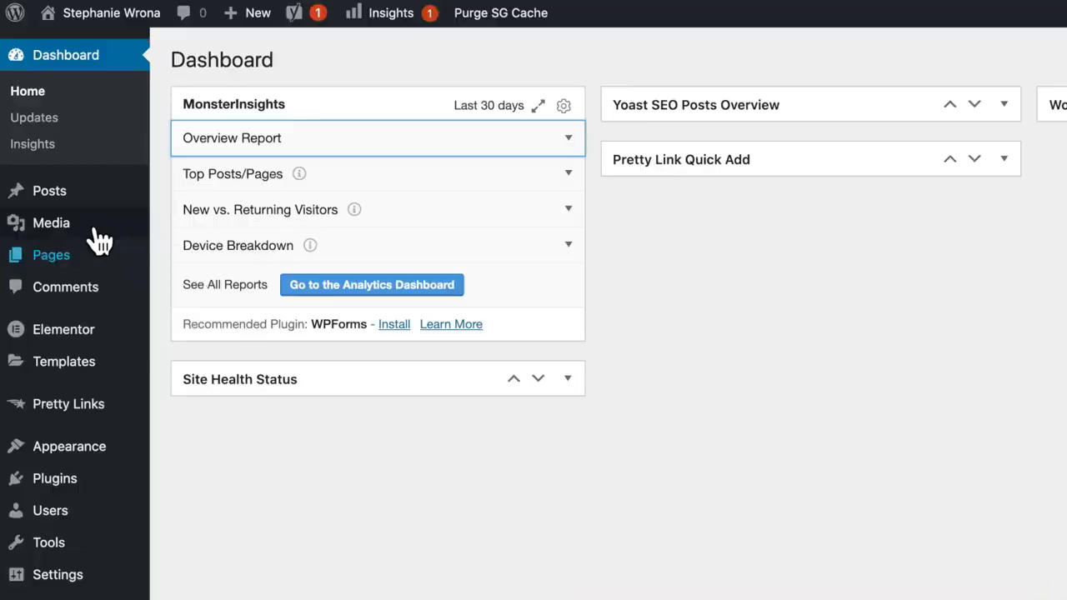
{"action": "mouse_move", "coordinate": [40, 197]}
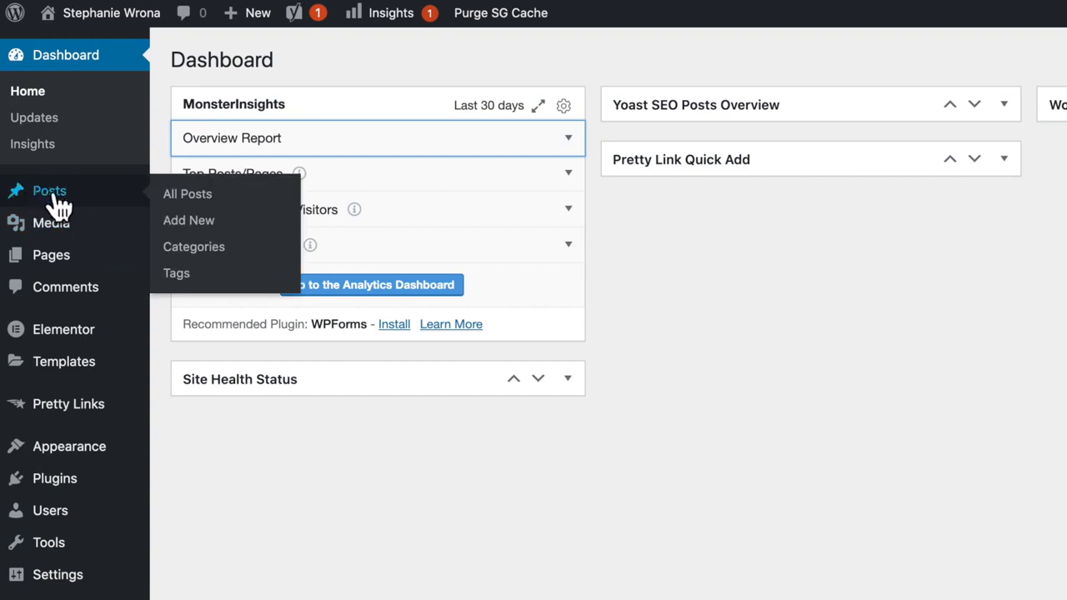
{"action": "left_click", "coordinate": [210, 224]}
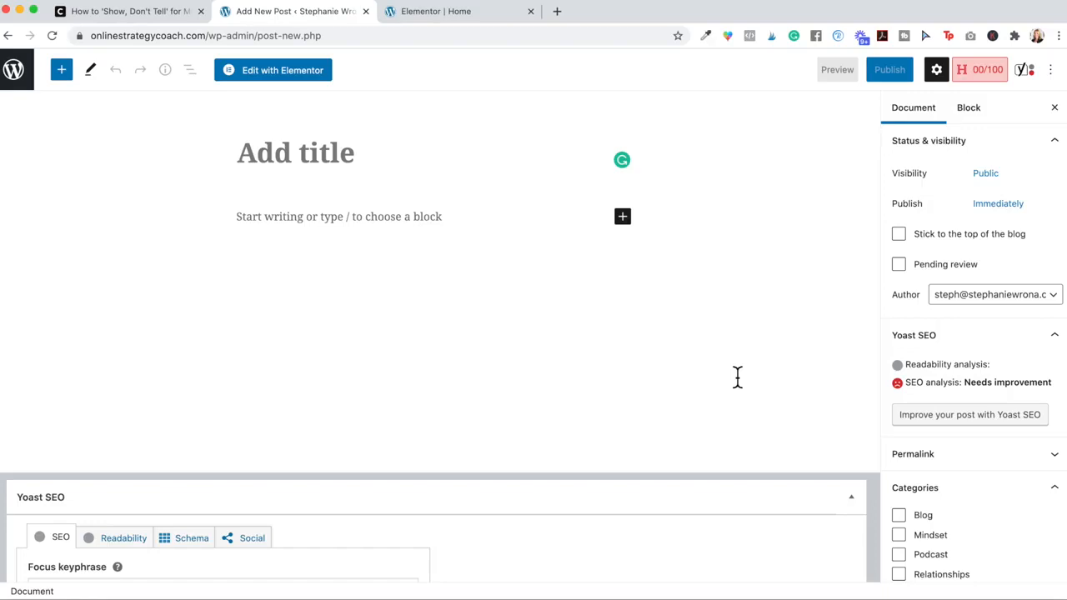
Step: Paste 'Target Keyword Title Goes Here' as the new post's title
{"action": "type", "text": "Target Keyword Title Goes Here"}
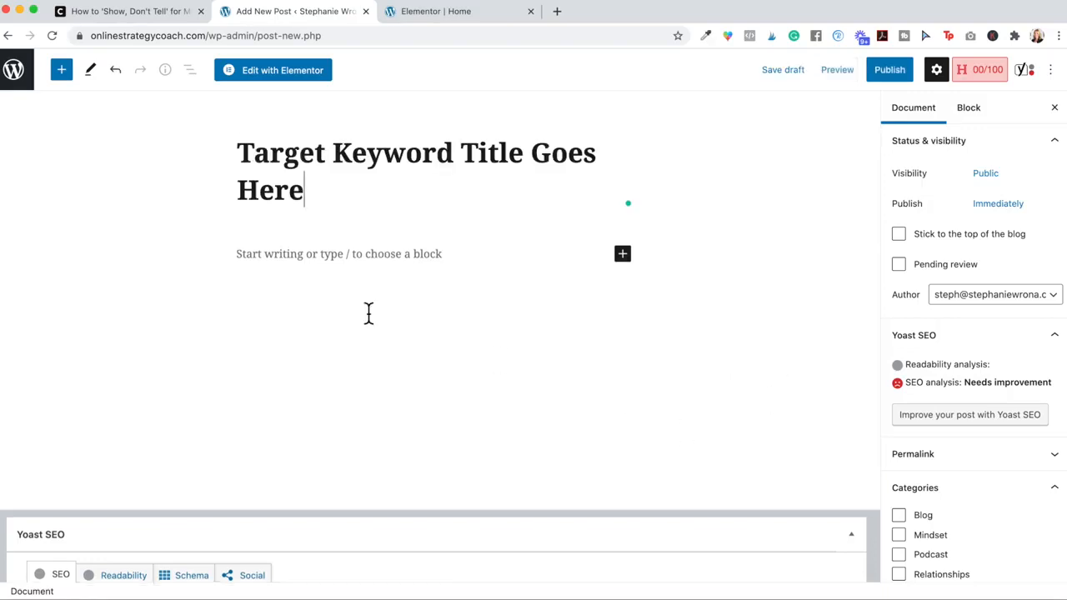
{"action": "triple_click", "coordinate": [309, 198]}
{"action": "key", "text": "super+c"}
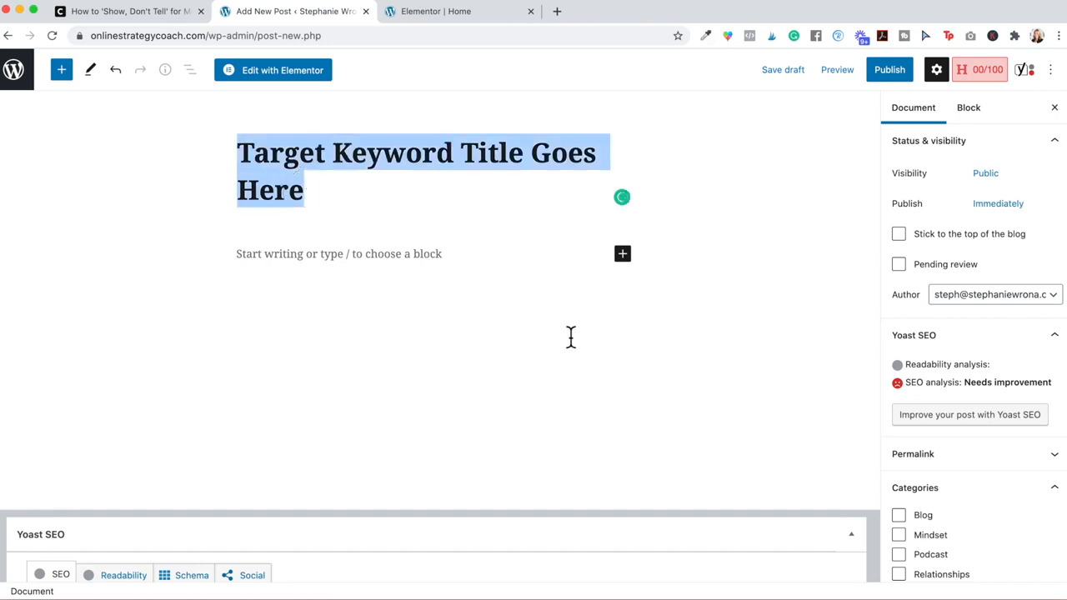
{"action": "scroll", "coordinate": [576, 334], "scroll_direction": "down", "scroll_amount": 5}
{"action": "scroll", "coordinate": [571, 337], "scroll_direction": "down", "scroll_amount": 2}
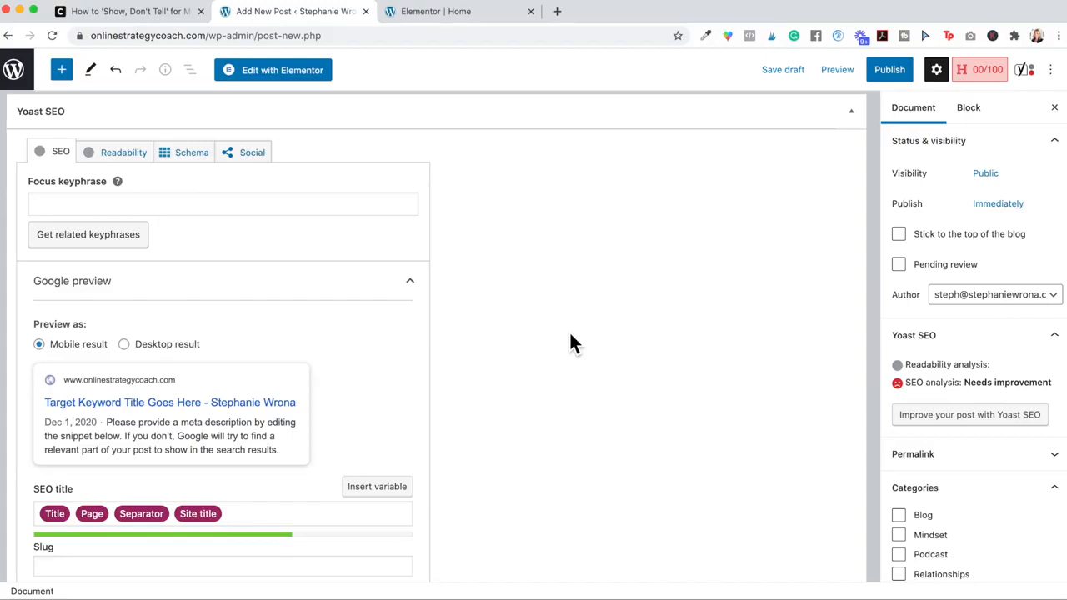
Step: Set the Yoast focus keyphrase to 'Target Keyword Title' by trimming ' Goes Here' from the pasted title
{"action": "left_click", "coordinate": [48, 204]}
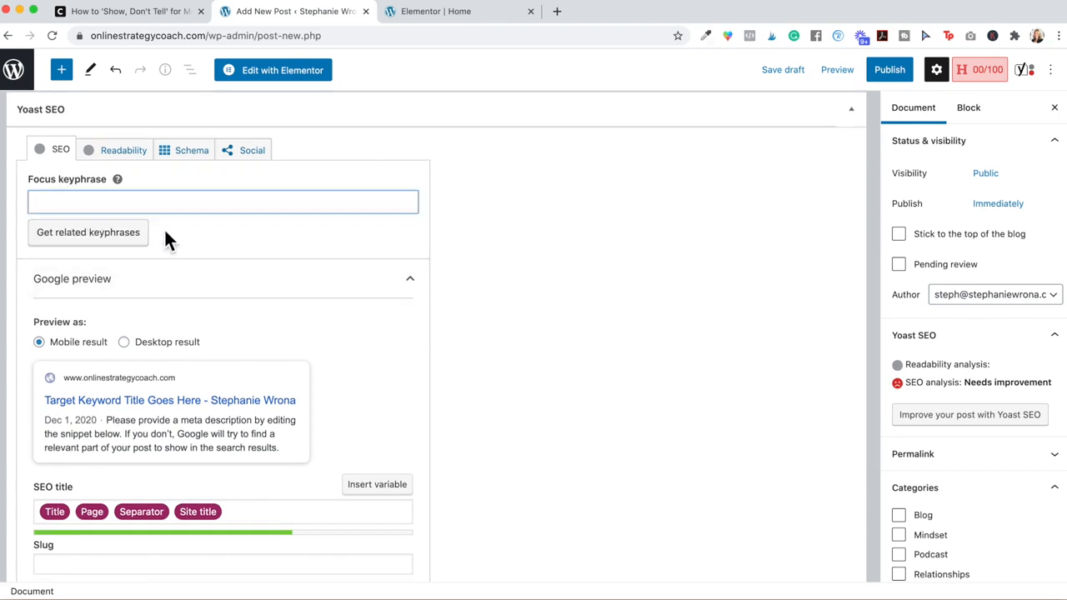
{"action": "key", "text": "super+v"}
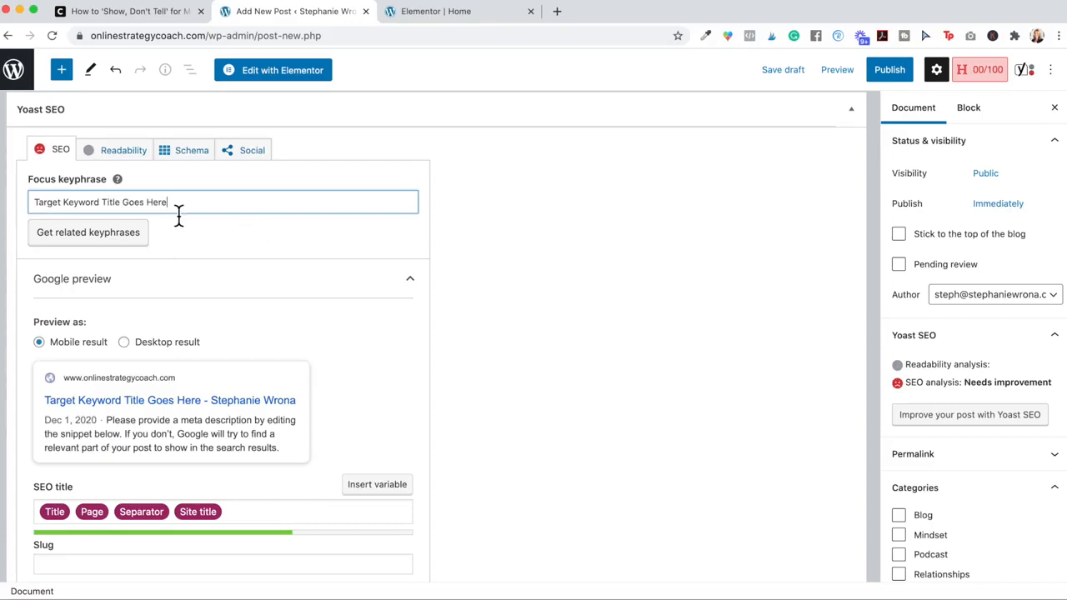
{"action": "left_click_drag", "start_coordinate": [184, 208], "coordinate": [121, 205]}
{"action": "key", "text": "BackSpace"}
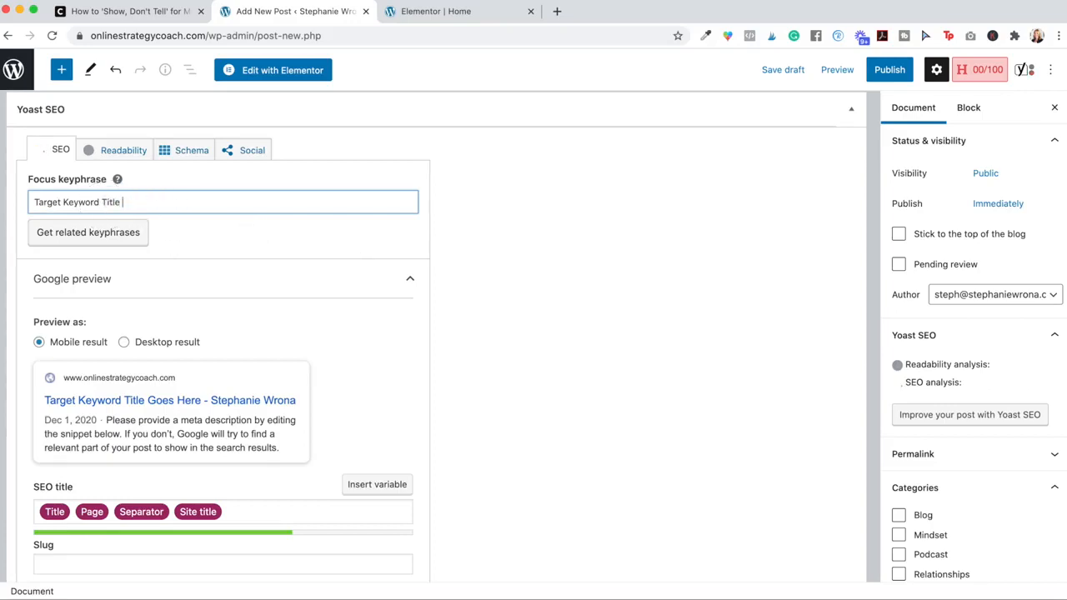
{"action": "scroll", "coordinate": [250, 208], "scroll_direction": "down", "scroll_amount": 3}
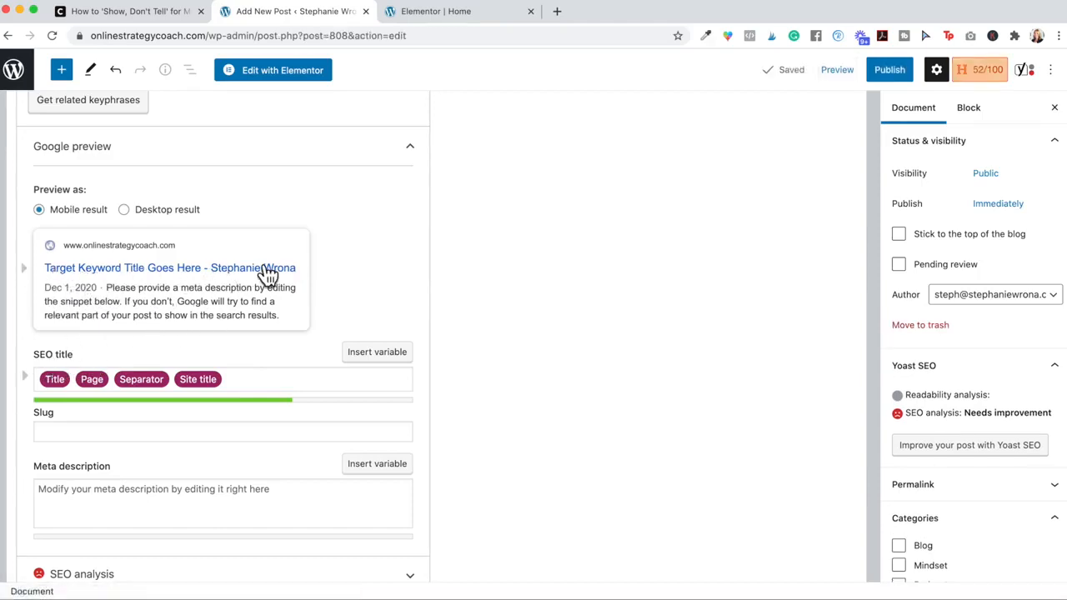
Step: Trim the Yoast SEO title down to Title and Page, removing Separator and Site title
{"action": "left_click", "coordinate": [253, 385]}
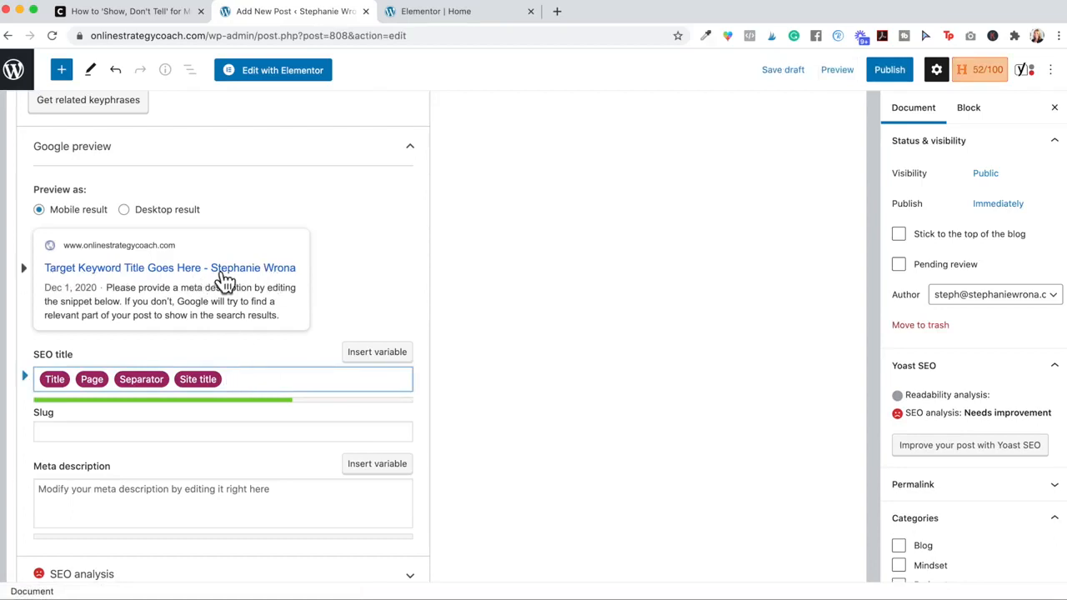
{"action": "key", "text": "BackSpace"}
{"action": "key", "text": "BackSpace"}
{"action": "key", "text": "BackSpace"}
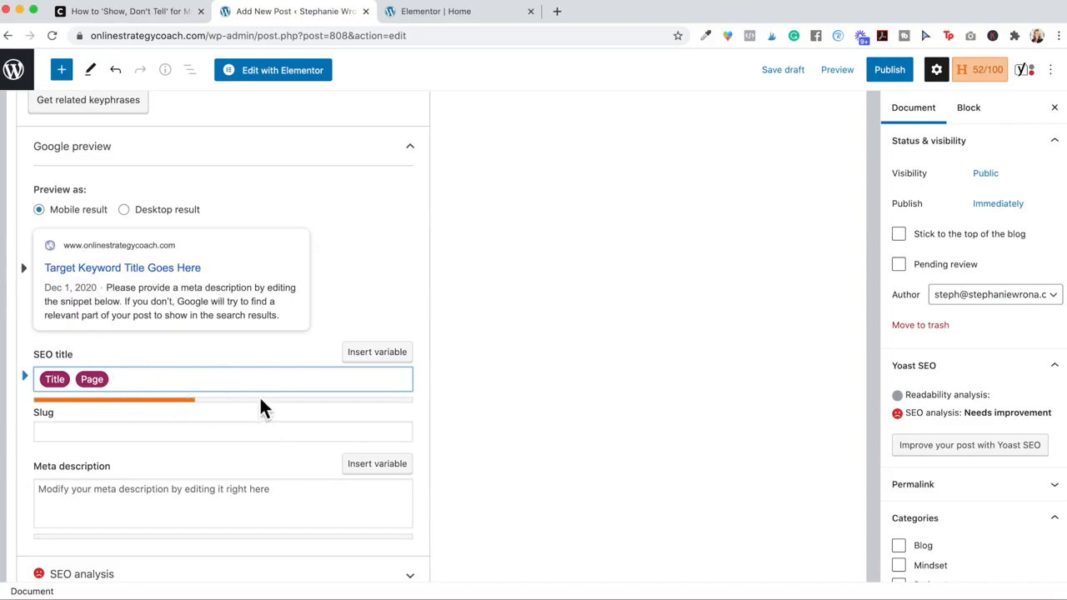
{"action": "scroll", "coordinate": [138, 393], "scroll_direction": "down", "scroll_amount": 2}
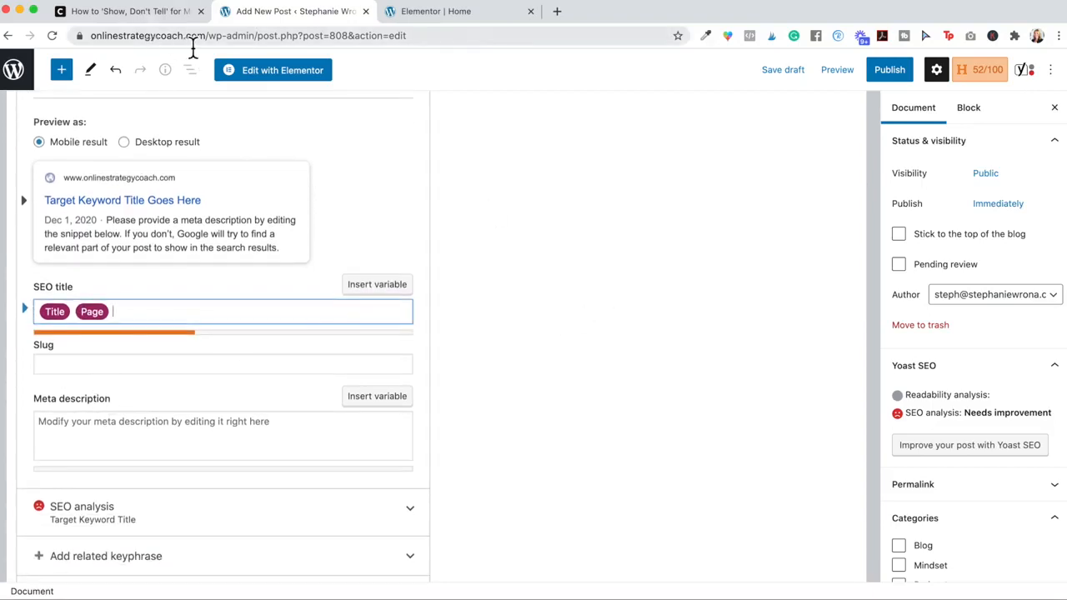
Step: Select the path part of the post's URL, then clear the selection
{"action": "left_click_drag", "start_coordinate": [211, 36], "coordinate": [426, 43]}
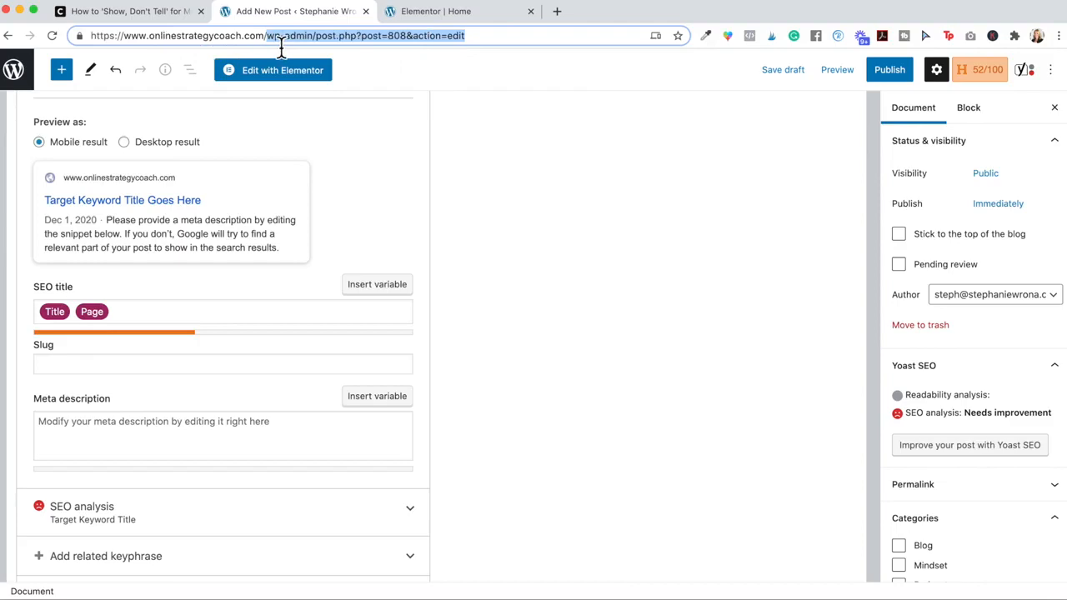
{"action": "scroll", "coordinate": [444, 213], "scroll_direction": "up", "scroll_amount": 5}
{"action": "scroll", "coordinate": [444, 212], "scroll_direction": "down", "scroll_amount": 4}
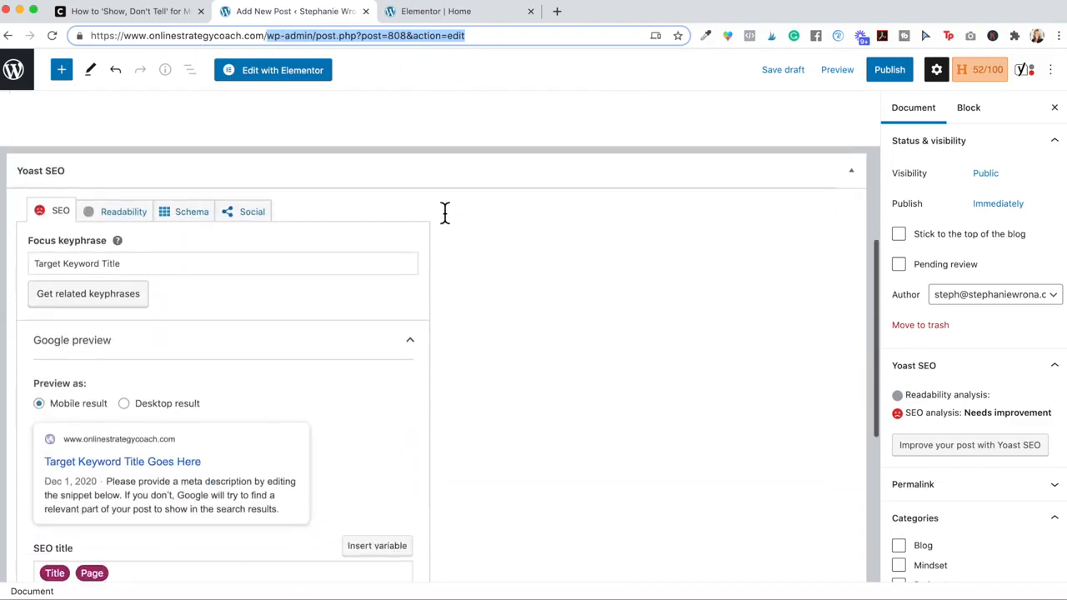
{"action": "scroll", "coordinate": [445, 209], "scroll_direction": "up", "scroll_amount": 5}
{"action": "scroll", "coordinate": [444, 208], "scroll_direction": "down", "scroll_amount": 3}
{"action": "left_click", "coordinate": [444, 209]}
{"action": "scroll", "coordinate": [479, 242], "scroll_direction": "down", "scroll_amount": 4}
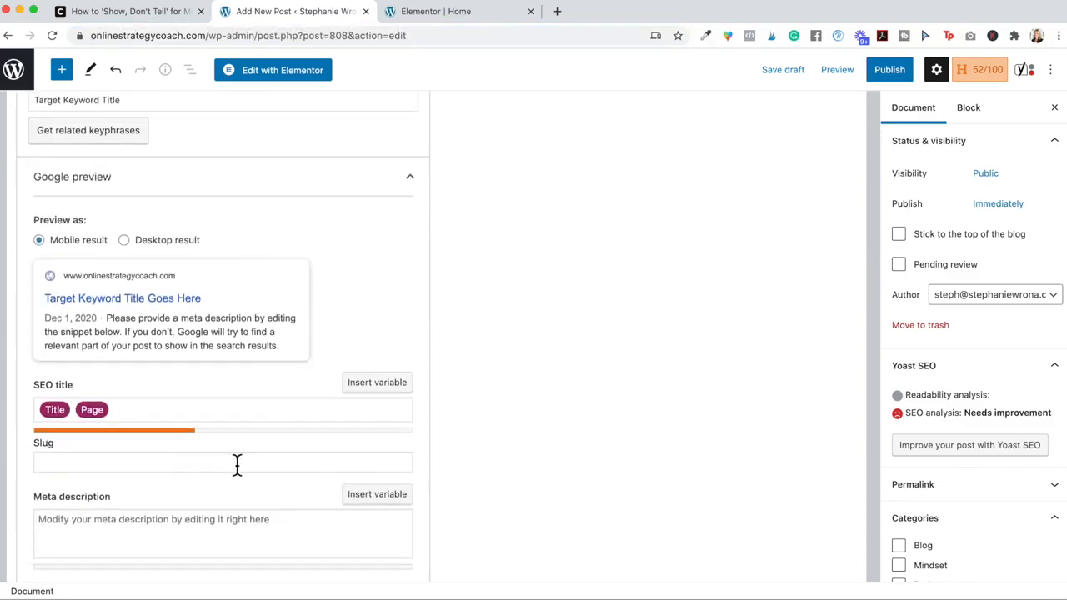
{"action": "scroll", "coordinate": [233, 463], "scroll_direction": "down", "scroll_amount": 3}
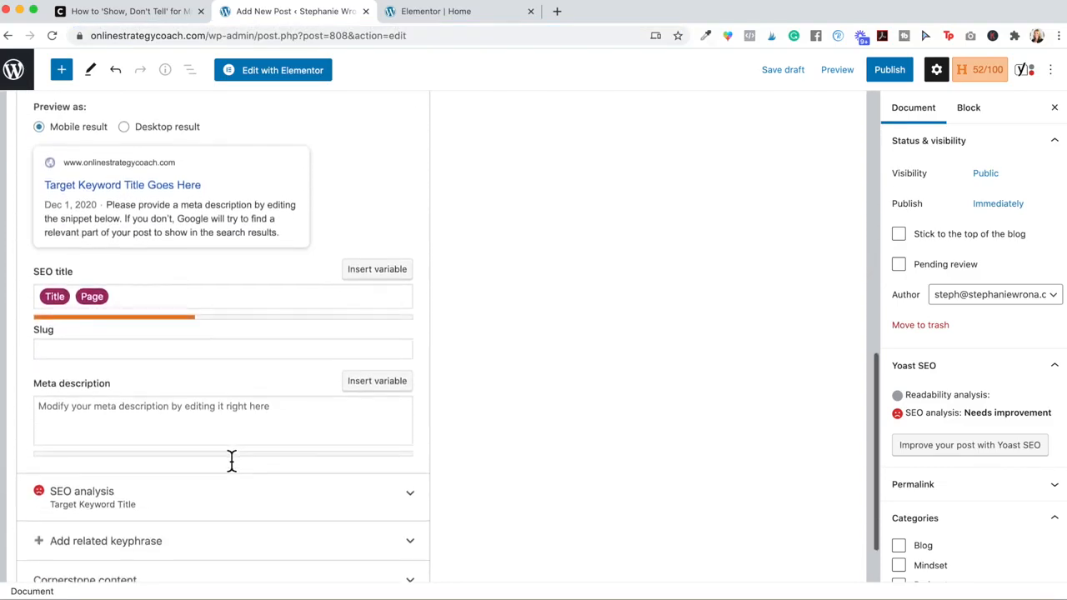
Step: Fill the meta description with 'Target Keyword Title Goes Here' repeated four times
{"action": "left_click", "coordinate": [85, 412]}
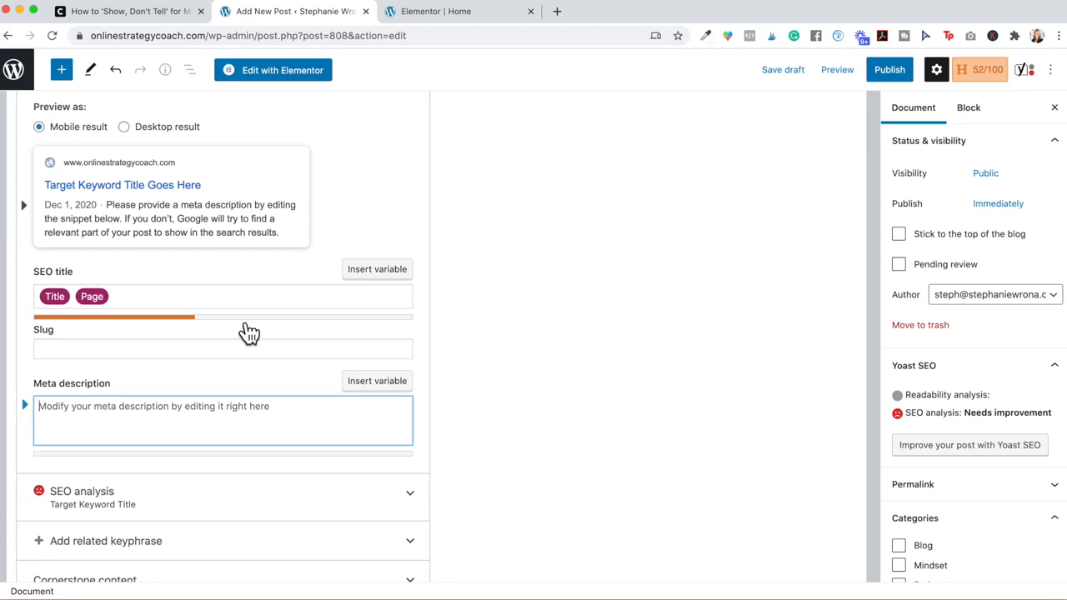
{"action": "type", "text": "Target Keyword Title Goes Here Target Keyword Title Goes Here Target Keyword Title Goes Here Target Keyword Title Goes Here"}
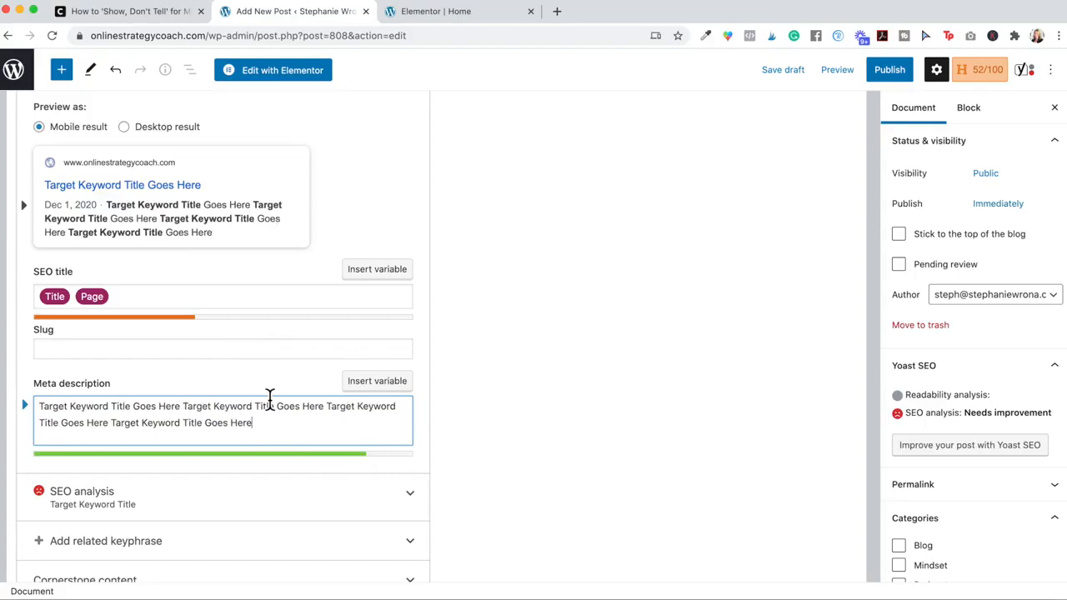
{"action": "scroll", "coordinate": [265, 390], "scroll_direction": "up", "scroll_amount": 1}
{"action": "scroll", "coordinate": [265, 390], "scroll_direction": "down", "scroll_amount": 1}
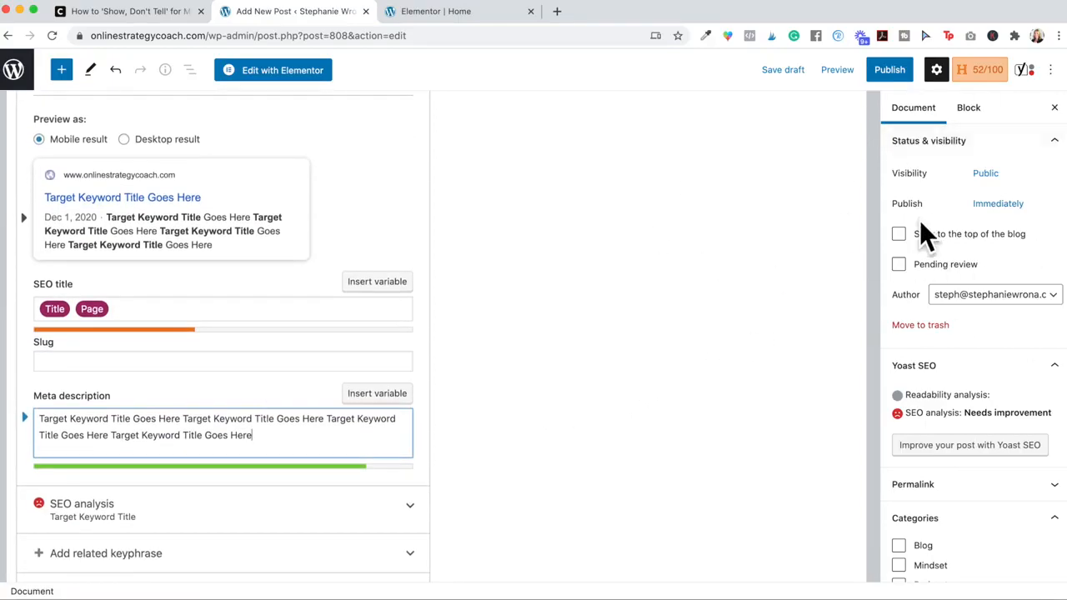
{"action": "scroll", "coordinate": [1025, 262], "scroll_direction": "down", "scroll_amount": 6}
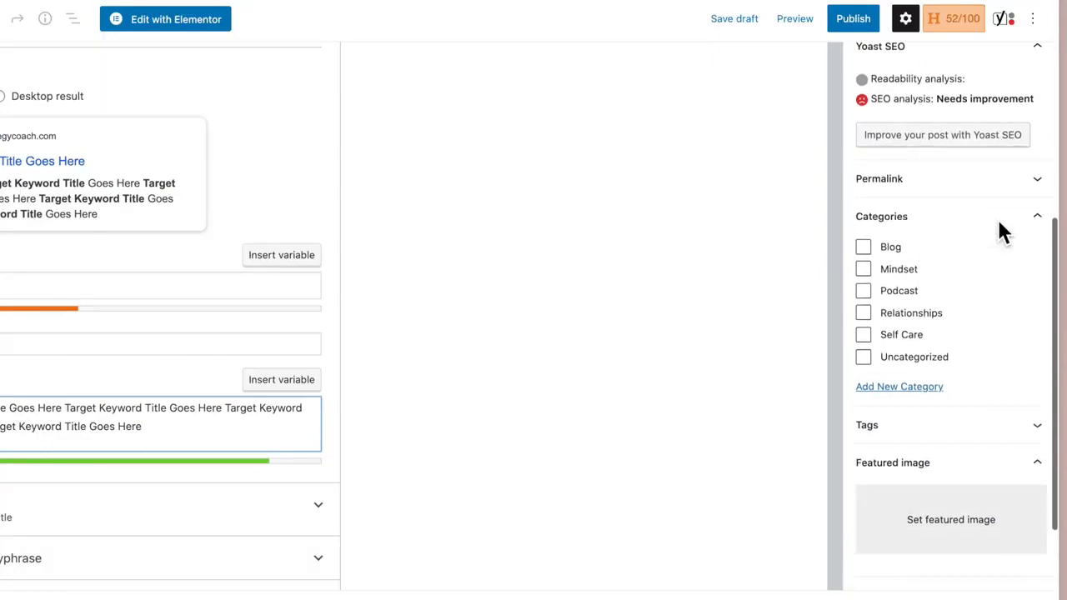
Step: File the post under Blog and Mindset, save it as a draft and switch to Elementor
{"action": "left_click", "coordinate": [864, 246]}
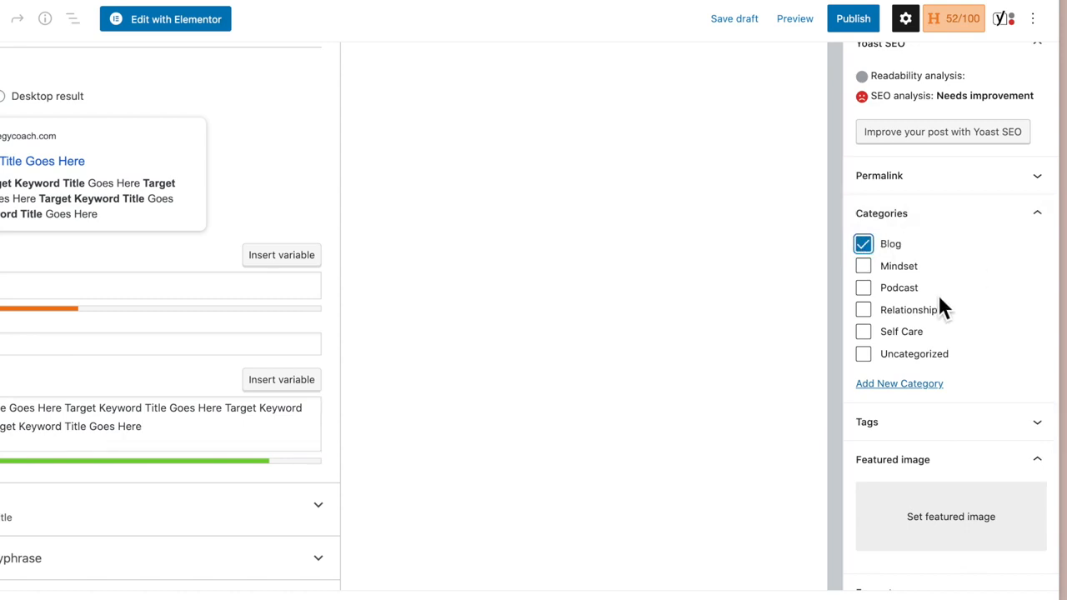
{"action": "left_click", "coordinate": [863, 268]}
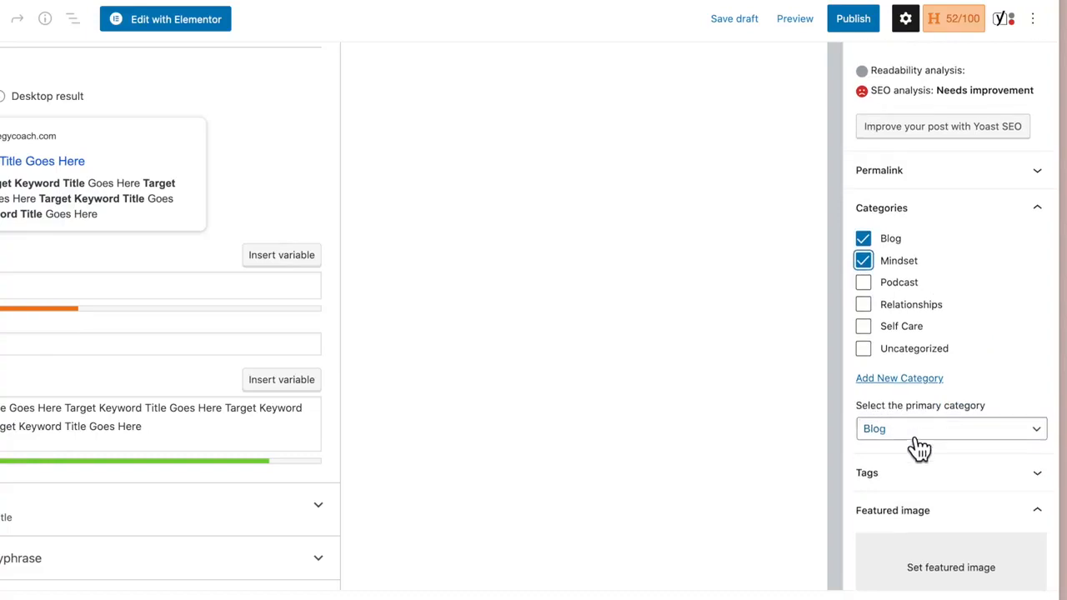
{"action": "scroll", "coordinate": [915, 442], "scroll_direction": "down", "scroll_amount": 2}
{"action": "scroll", "coordinate": [928, 399], "scroll_direction": "down", "scroll_amount": 1}
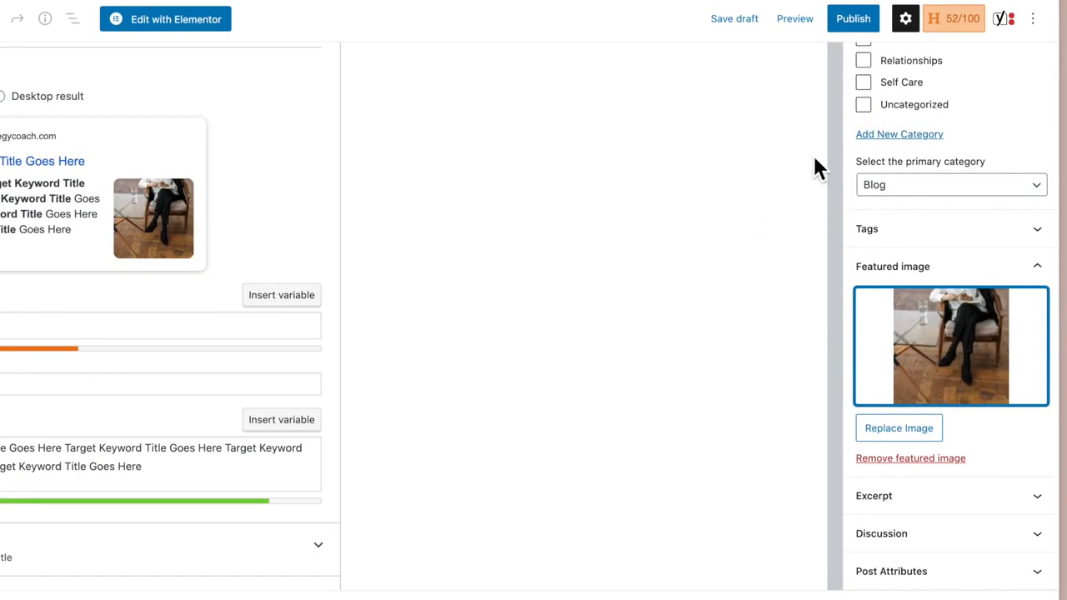
{"action": "left_click", "coordinate": [727, 20]}
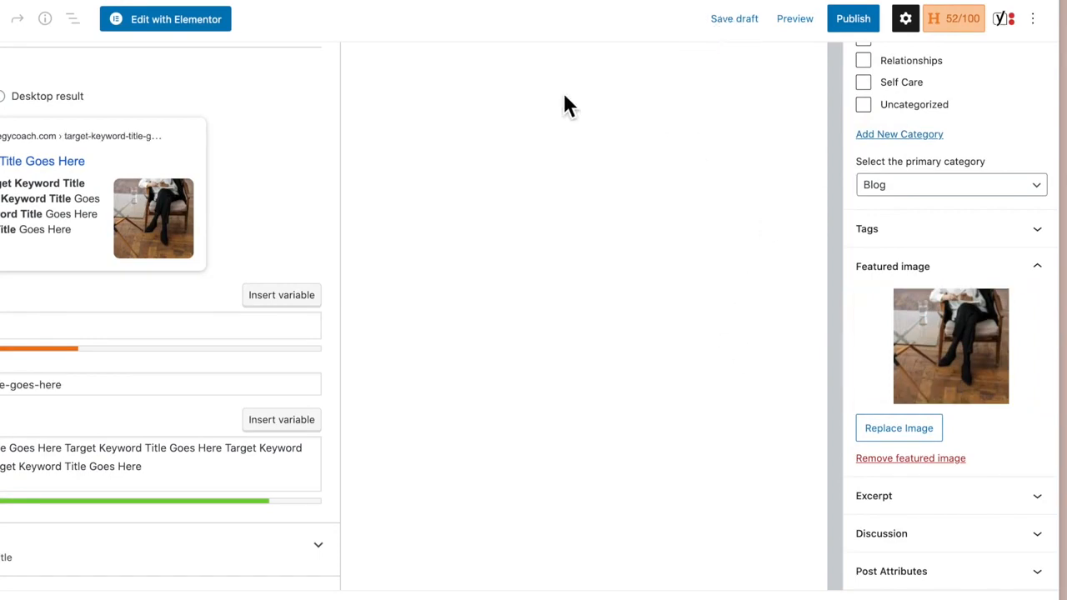
{"action": "left_click", "coordinate": [169, 25]}
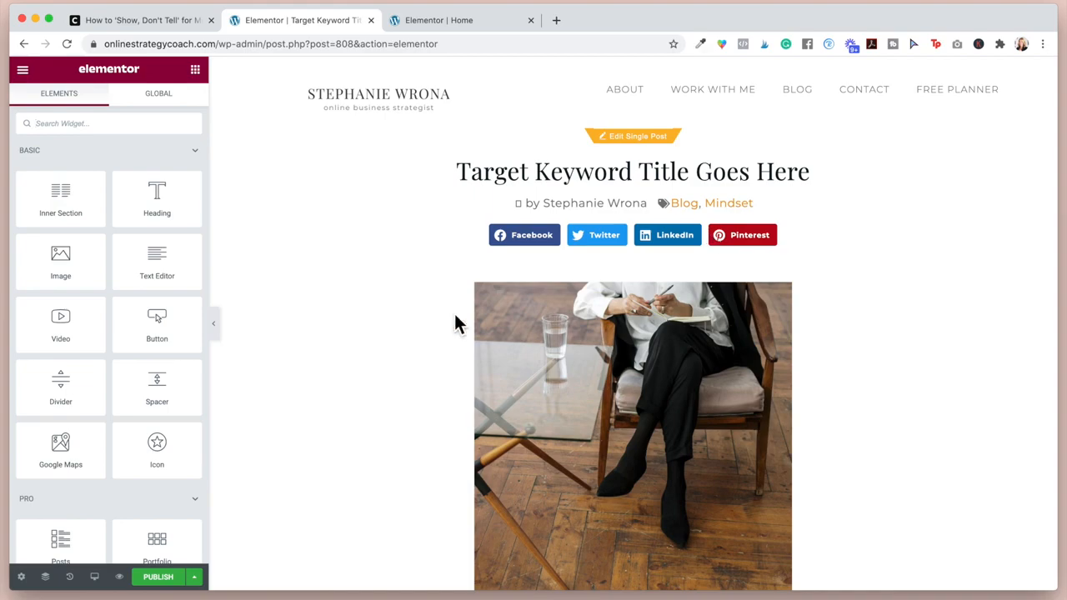
Step: Add a new section in the empty area below the post's featured image
{"action": "scroll", "coordinate": [455, 316], "scroll_direction": "down", "scroll_amount": 10}
{"action": "scroll", "coordinate": [456, 322], "scroll_direction": "down", "scroll_amount": 5}
{"action": "scroll", "coordinate": [455, 322], "scroll_direction": "up", "scroll_amount": 15}
{"action": "scroll", "coordinate": [841, 243], "scroll_direction": "down", "scroll_amount": 2}
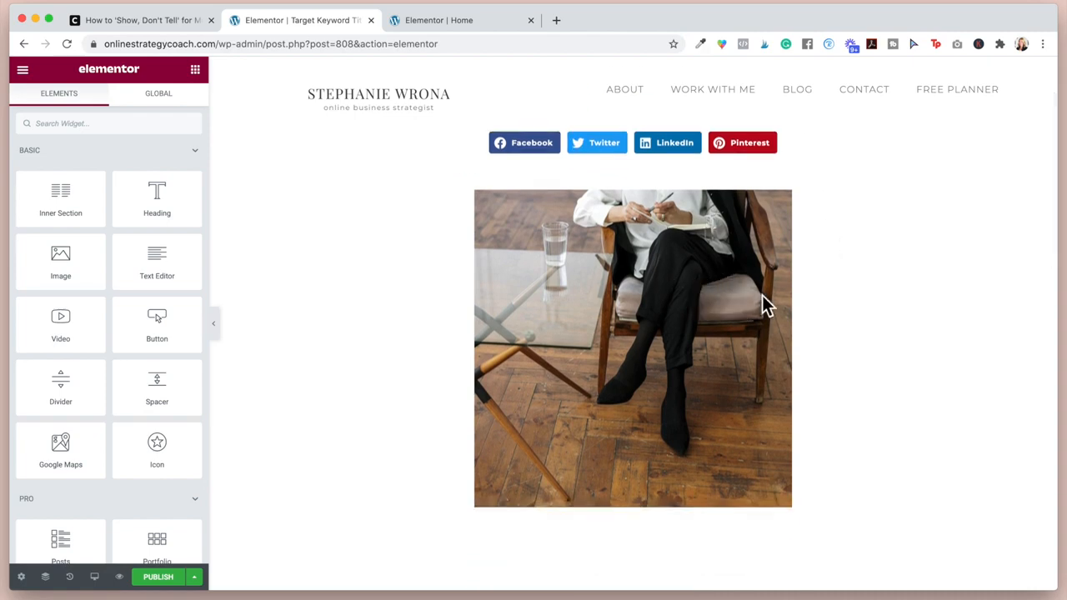
{"action": "scroll", "coordinate": [865, 289], "scroll_direction": "down", "scroll_amount": 8}
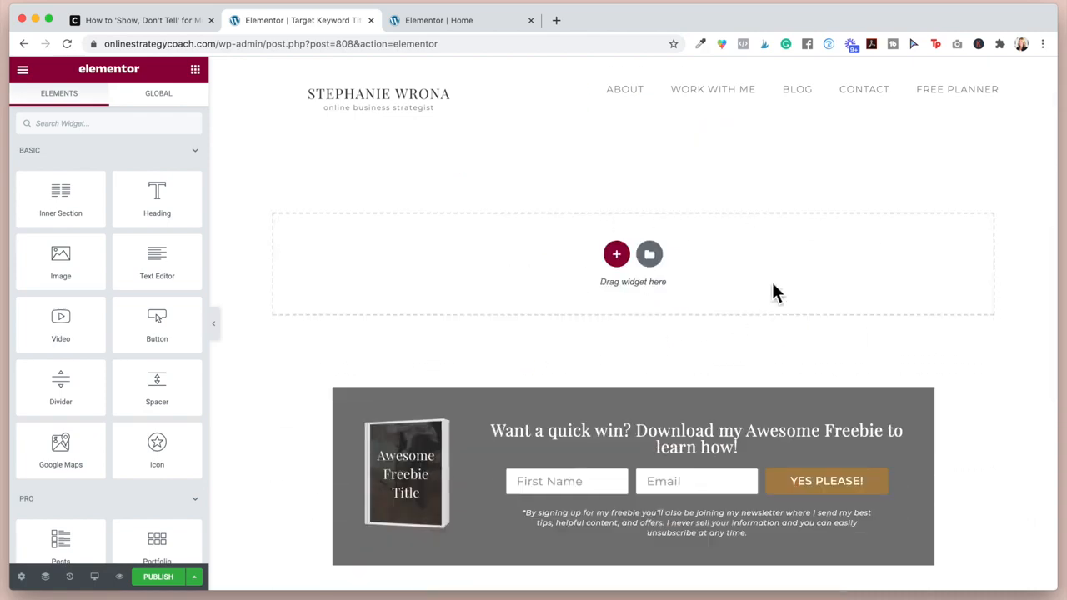
{"action": "scroll", "coordinate": [710, 275], "scroll_direction": "up", "scroll_amount": 3}
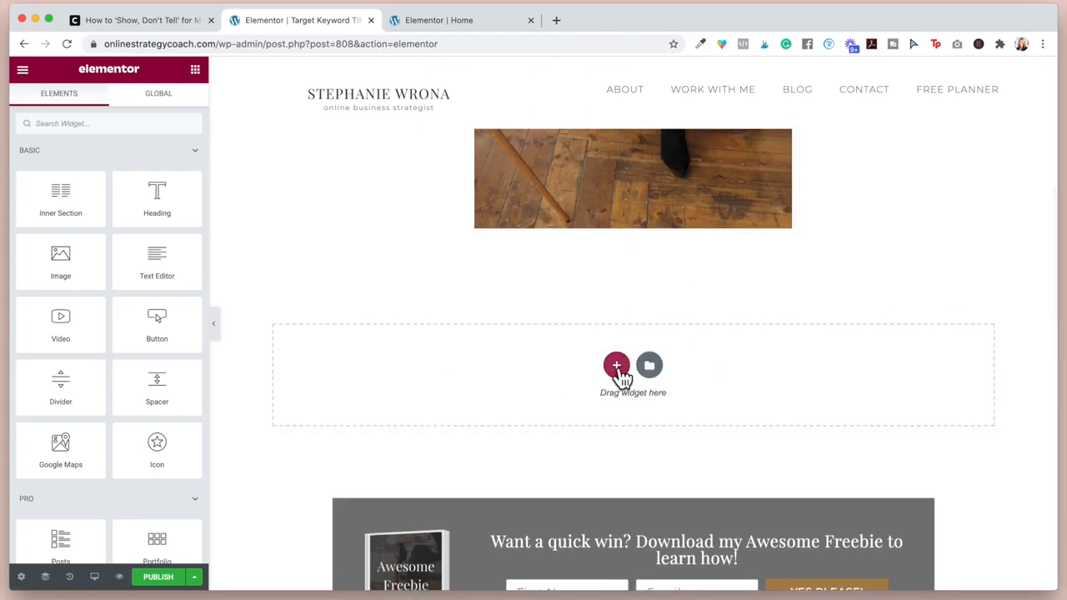
{"action": "scroll", "coordinate": [814, 382], "scroll_direction": "down", "scroll_amount": 3}
{"action": "scroll", "coordinate": [813, 381], "scroll_direction": "down", "scroll_amount": 9}
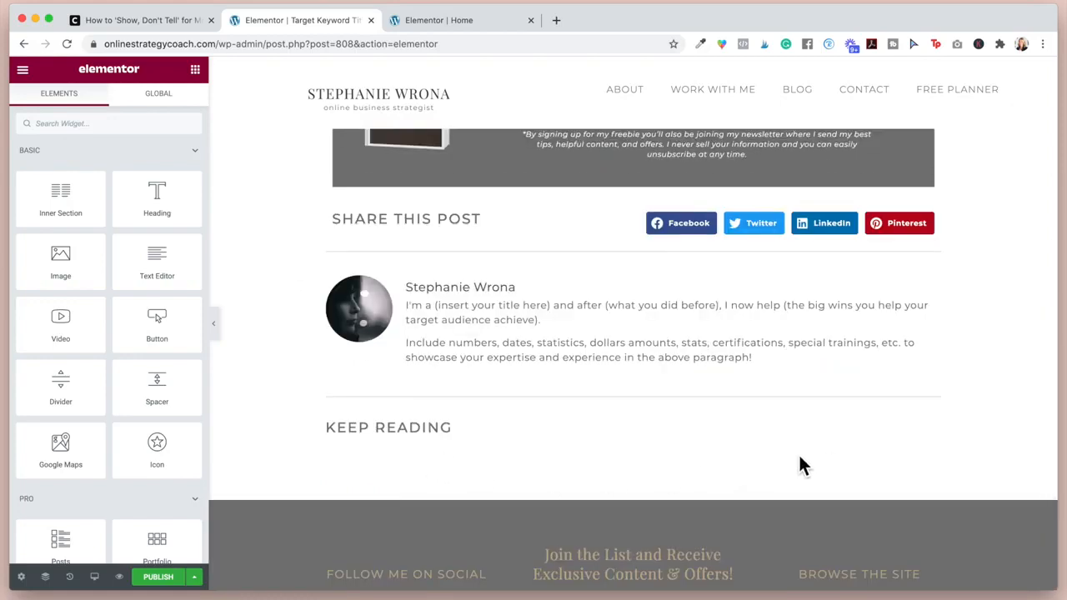
{"action": "scroll", "coordinate": [801, 463], "scroll_direction": "up", "scroll_amount": 10}
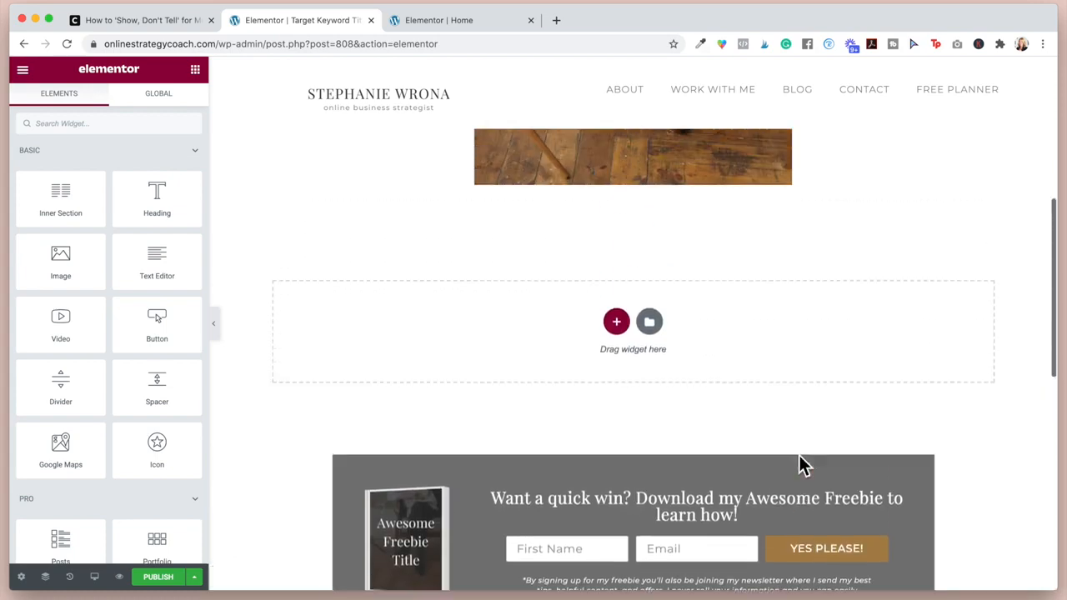
{"action": "scroll", "coordinate": [801, 463], "scroll_direction": "up", "scroll_amount": 5}
{"action": "left_click", "coordinate": [617, 517]}
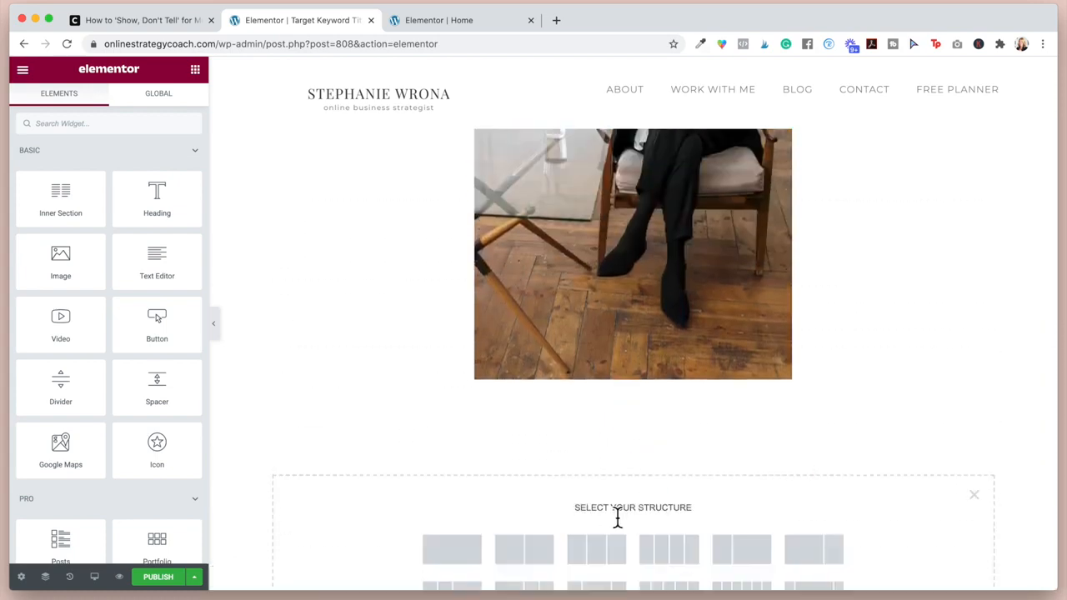
Step: Add a single-column section with a Text Editor widget holding the pasted bio paragraphs
{"action": "left_click", "coordinate": [459, 562]}
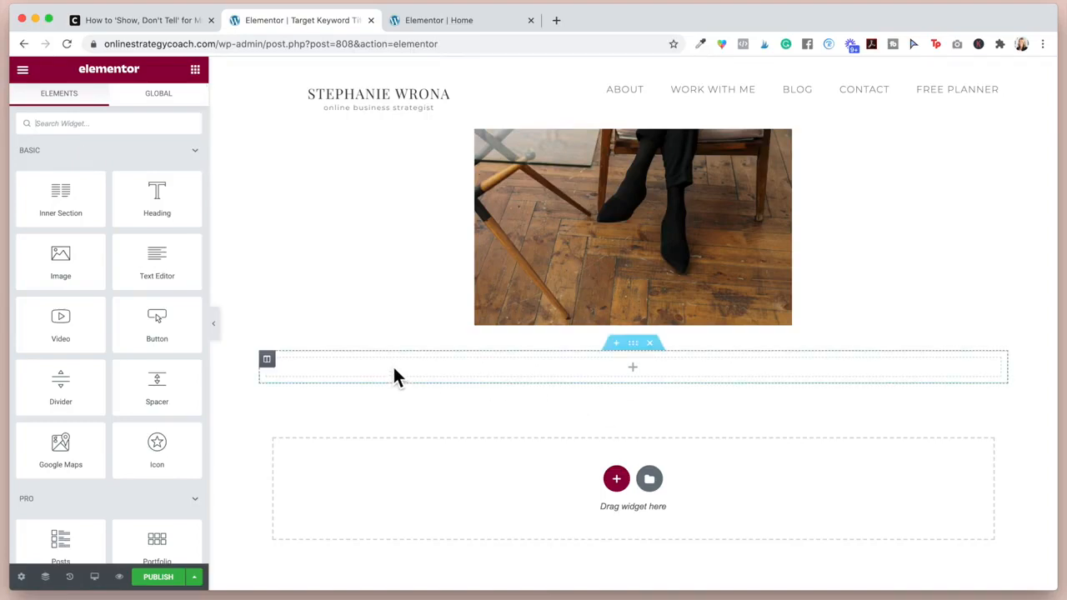
{"action": "left_click_drag", "start_coordinate": [167, 267], "coordinate": [595, 365]}
{"action": "triple_click", "coordinate": [166, 367]}
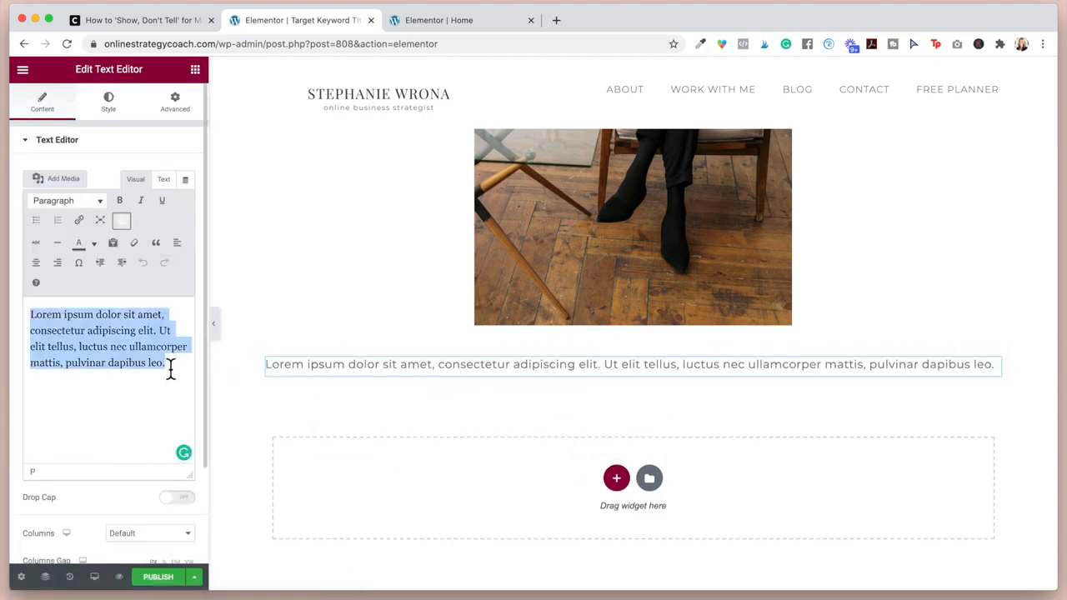
{"action": "key", "text": "super+v"}
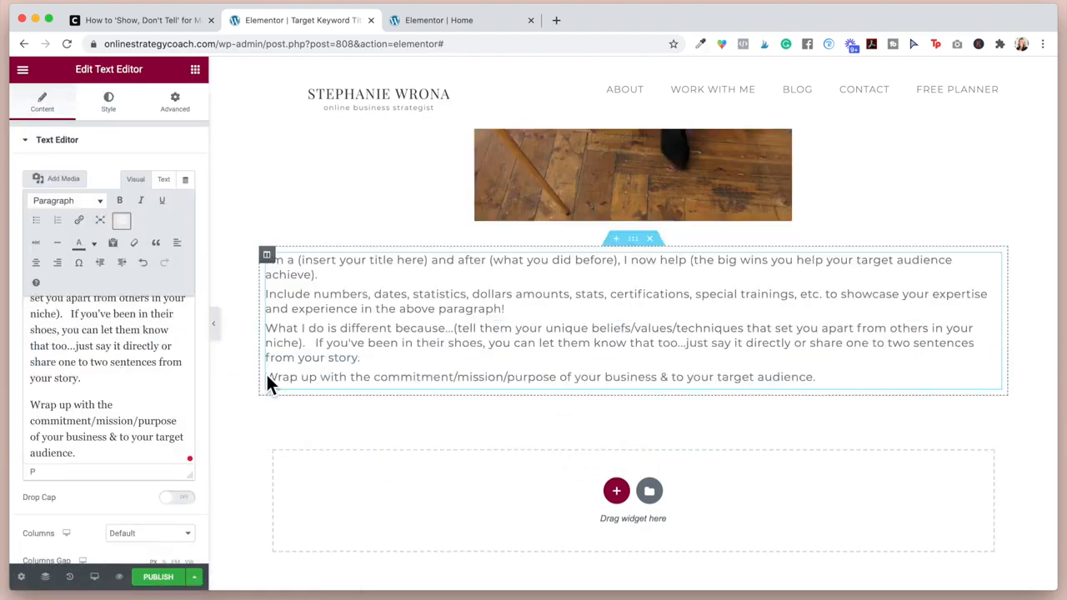
Step: Center the bio text and increase its line height and font size in Typography
{"action": "left_click", "coordinate": [110, 107]}
{"action": "left_click", "coordinate": [153, 175]}
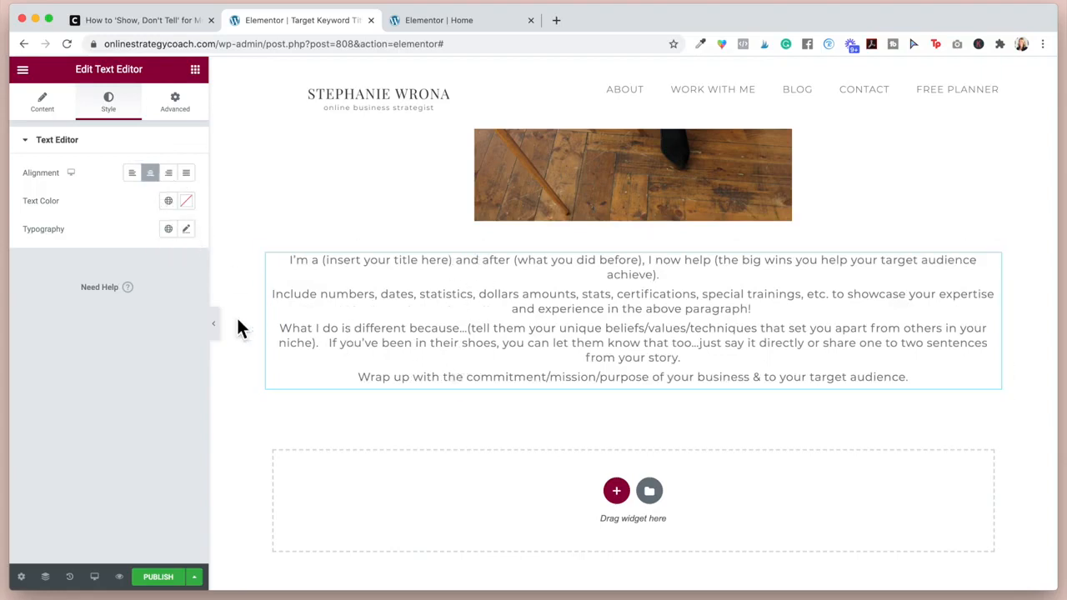
{"action": "left_click", "coordinate": [187, 230]}
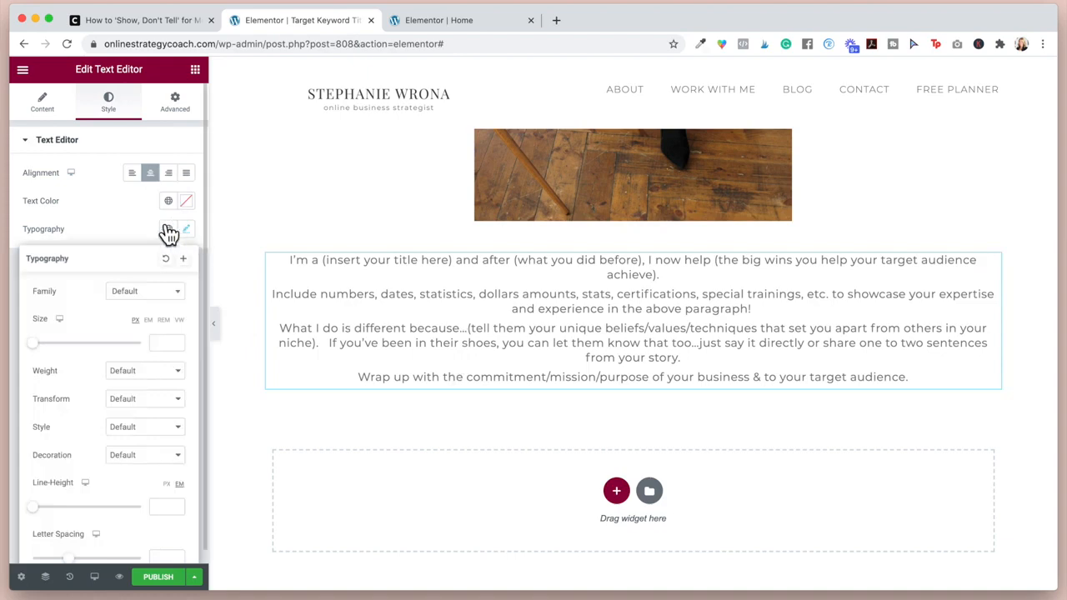
{"action": "scroll", "coordinate": [127, 350], "scroll_direction": "down", "scroll_amount": 1}
{"action": "left_click_drag", "start_coordinate": [36, 494], "coordinate": [55, 503]}
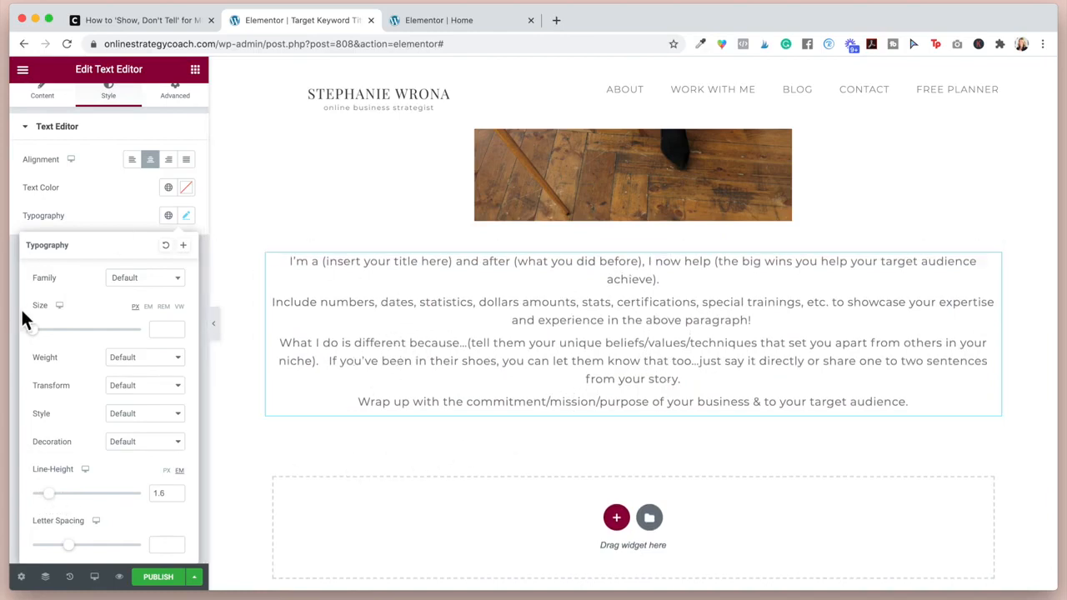
{"action": "left_click_drag", "start_coordinate": [33, 331], "coordinate": [44, 332]}
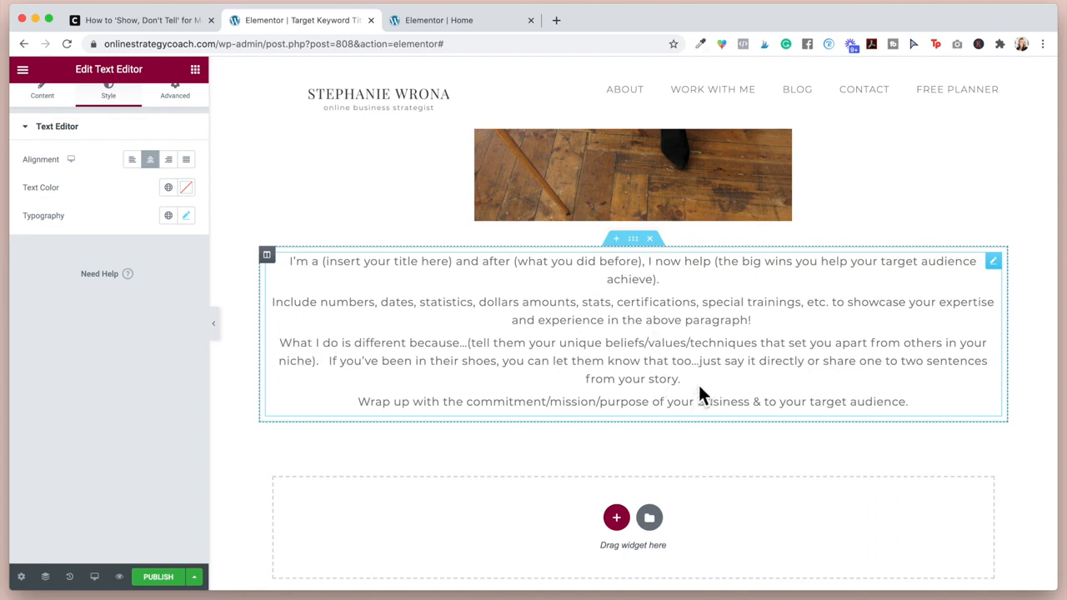
Step: Pad the section 4 em left and right, left-align the bio text, and collapse the panel
{"action": "left_click", "coordinate": [634, 241]}
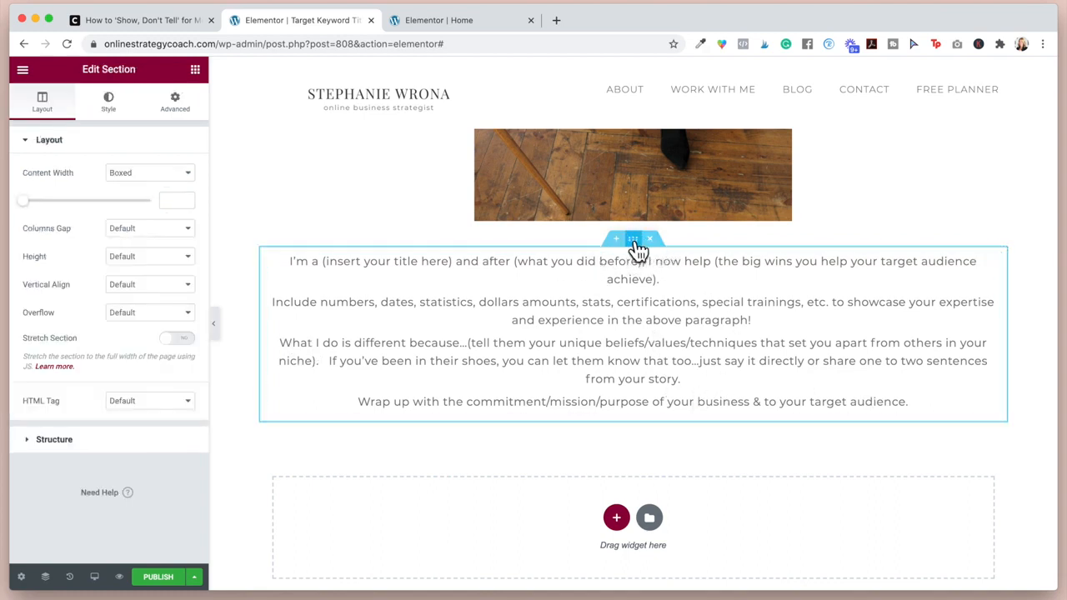
{"action": "left_click", "coordinate": [182, 110]}
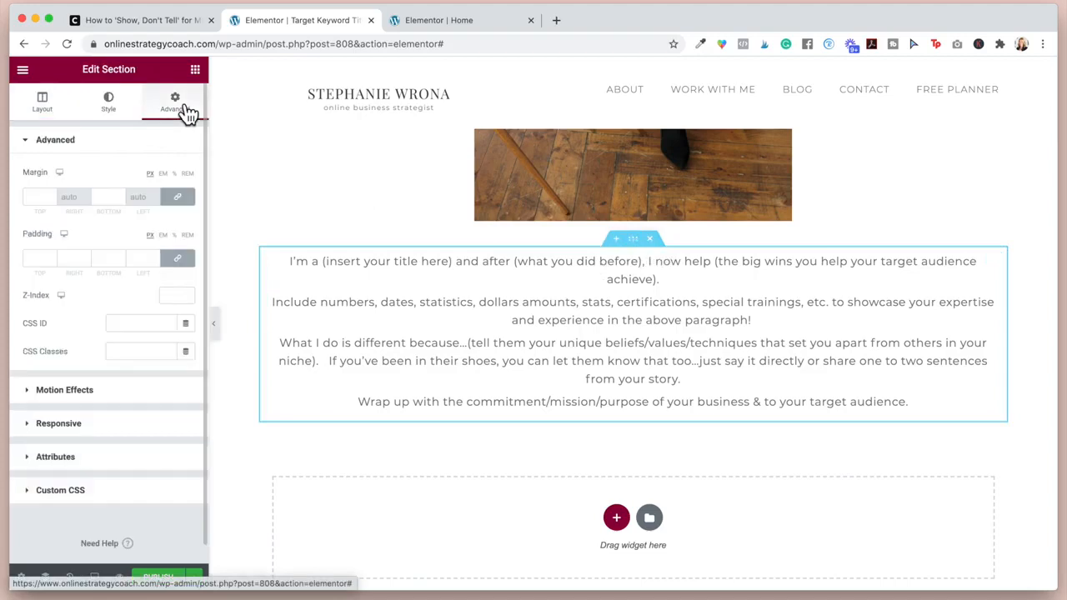
{"action": "left_click", "coordinate": [177, 259]}
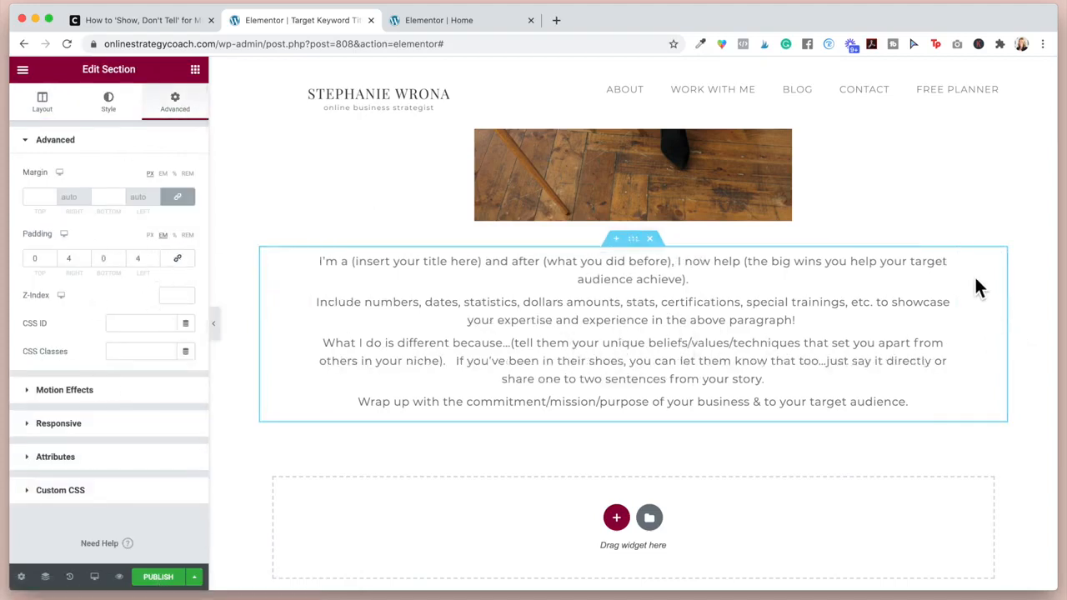
{"action": "left_click", "coordinate": [949, 262]}
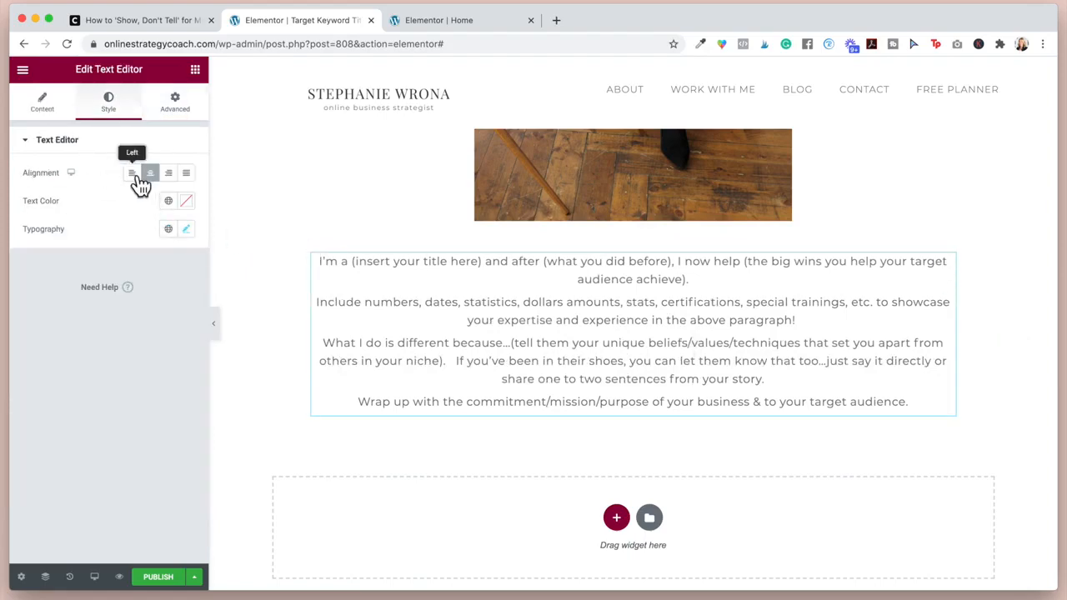
{"action": "left_click", "coordinate": [133, 174]}
{"action": "left_click", "coordinate": [214, 323]}
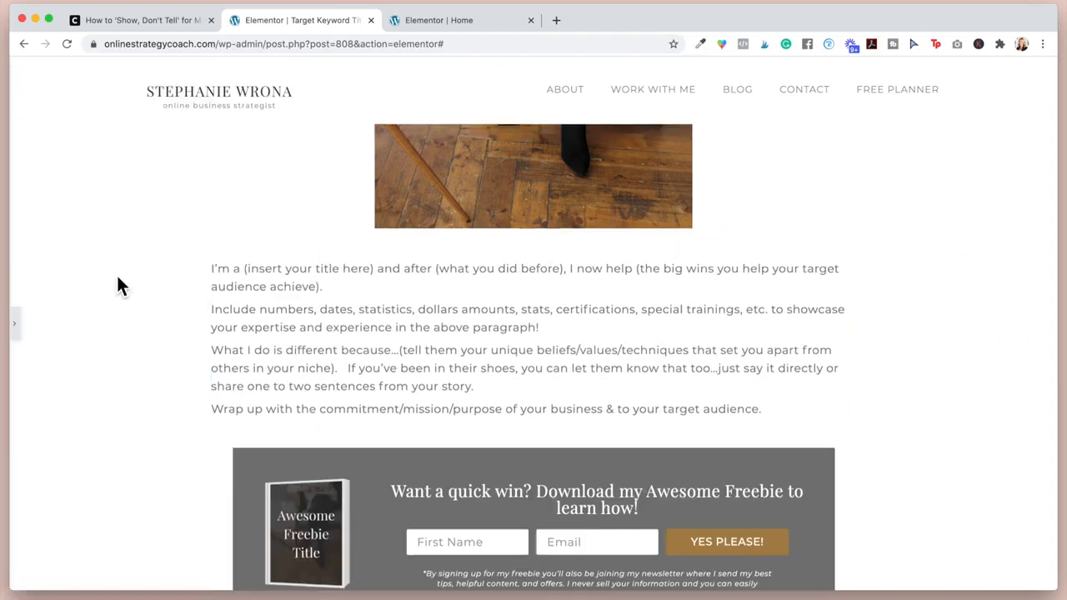
Step: Scroll through the full-width preview of the post with its bio text block
{"action": "scroll", "coordinate": [118, 286], "scroll_direction": "up", "scroll_amount": 10}
{"action": "scroll", "coordinate": [118, 286], "scroll_direction": "down", "scroll_amount": 5}
{"action": "scroll", "coordinate": [117, 286], "scroll_direction": "up", "scroll_amount": 3}
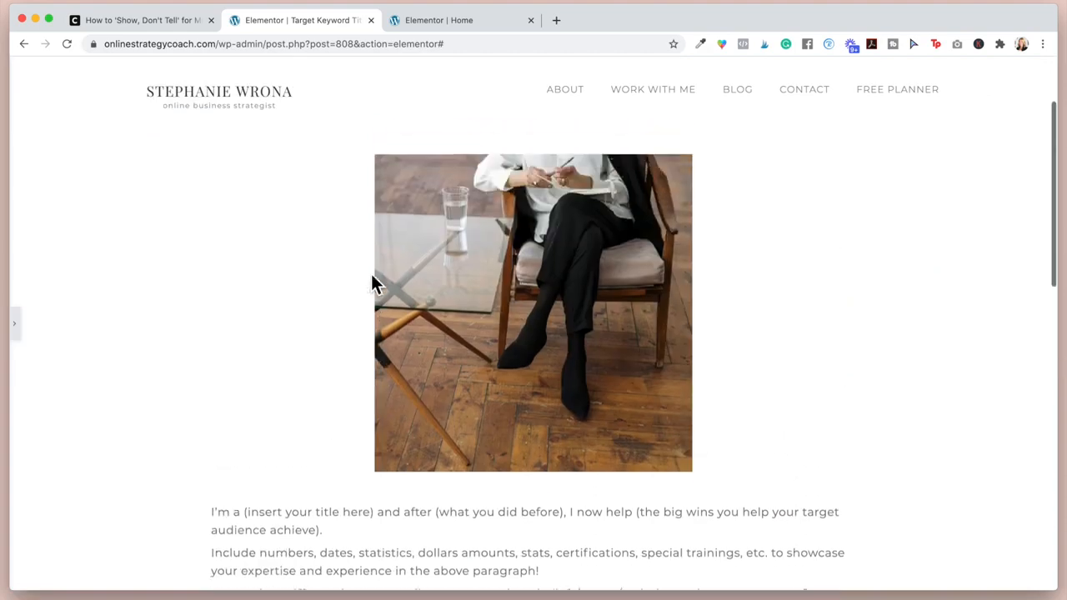
{"action": "scroll", "coordinate": [372, 277], "scroll_direction": "up", "scroll_amount": 1}
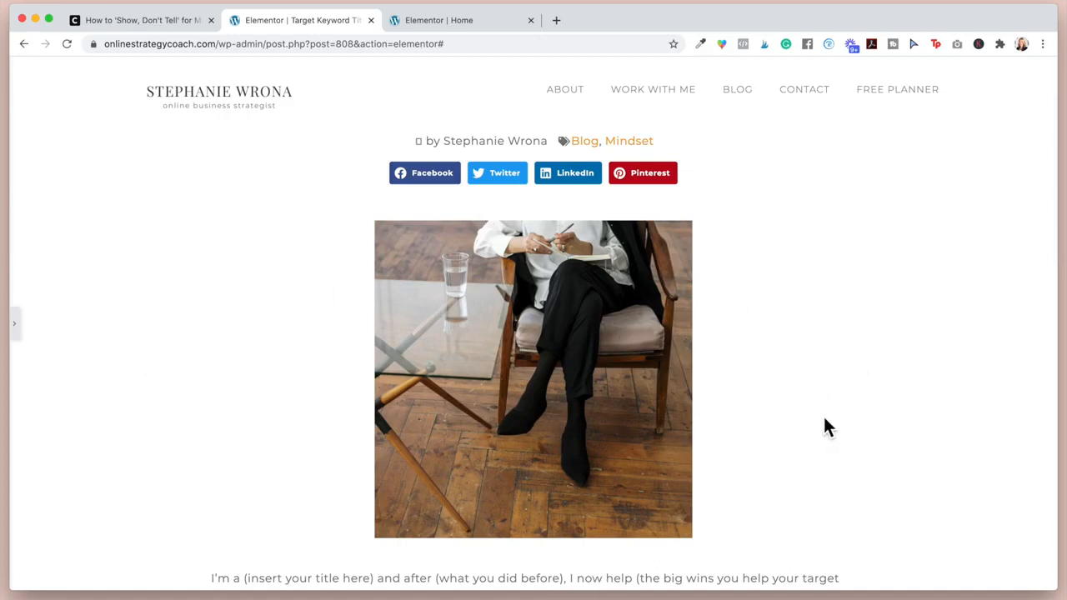
{"action": "scroll", "coordinate": [790, 409], "scroll_direction": "down", "scroll_amount": 2}
{"action": "scroll", "coordinate": [790, 409], "scroll_direction": "up", "scroll_amount": 2}
{"action": "scroll", "coordinate": [796, 346], "scroll_direction": "down", "scroll_amount": 4}
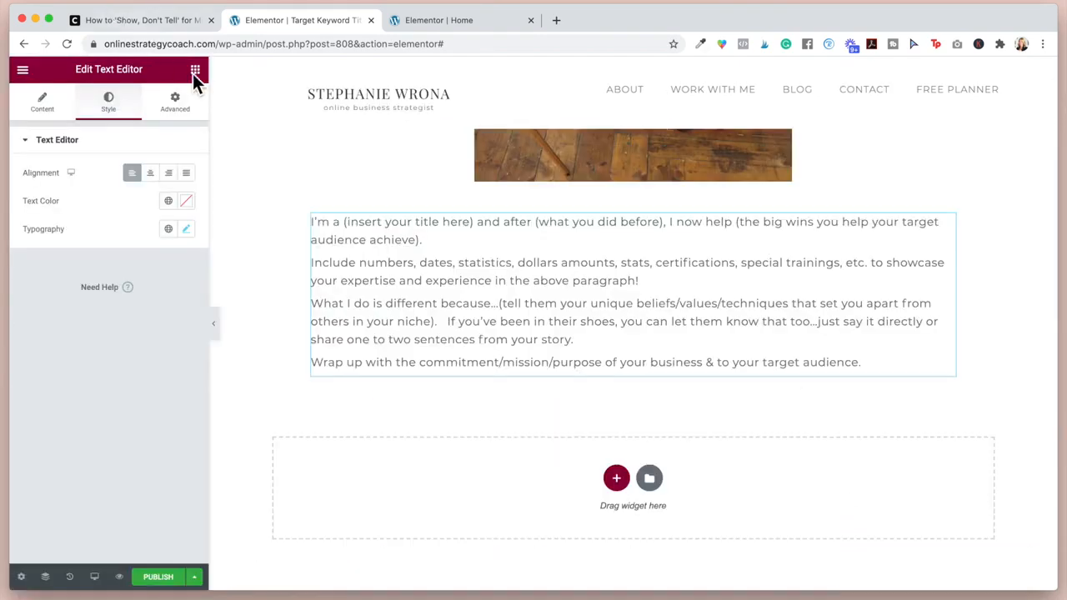
Step: Add a heading 'Keyword Focused Heading #1' below the bio text with HTML tag H2
{"action": "left_click", "coordinate": [195, 70]}
{"action": "left_click_drag", "start_coordinate": [158, 212], "coordinate": [412, 369]}
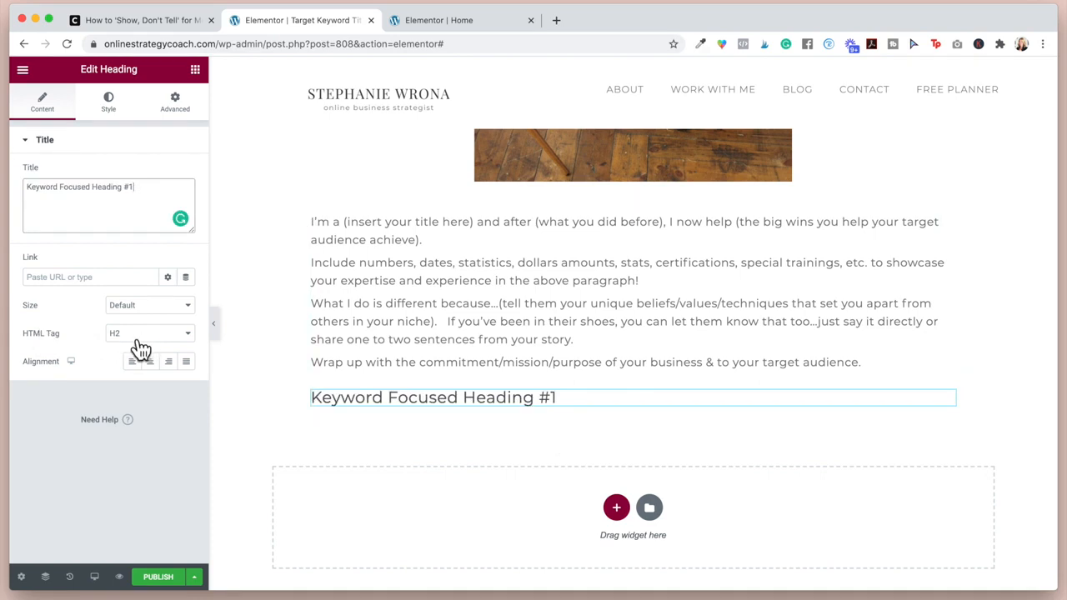
{"action": "left_click", "coordinate": [141, 338]}
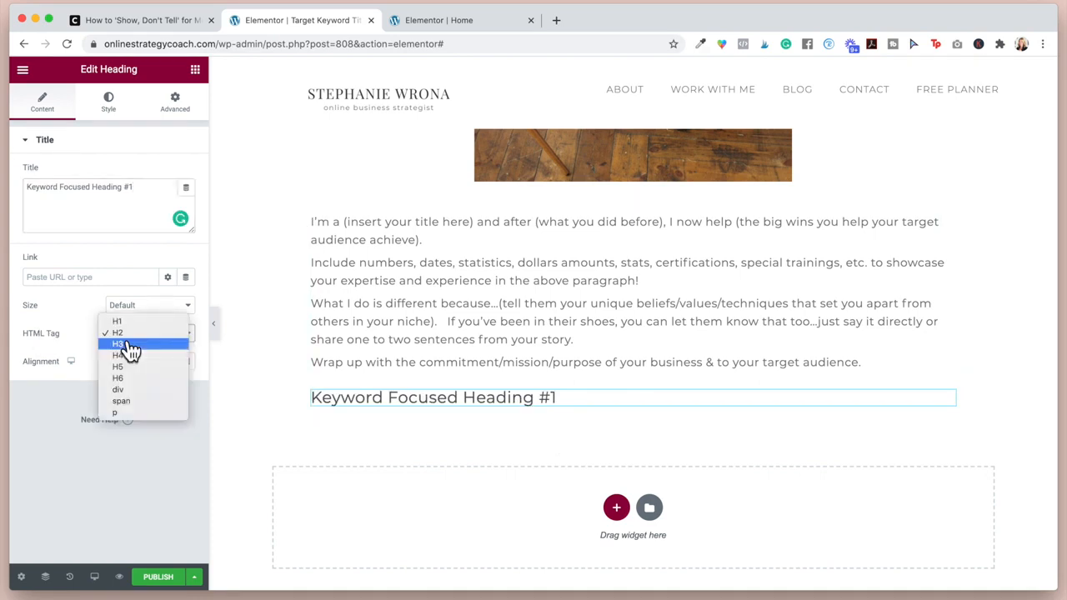
{"action": "left_click", "coordinate": [129, 345]}
{"action": "left_click", "coordinate": [138, 338]}
{"action": "left_click", "coordinate": [147, 345]}
{"action": "left_click", "coordinate": [142, 343]}
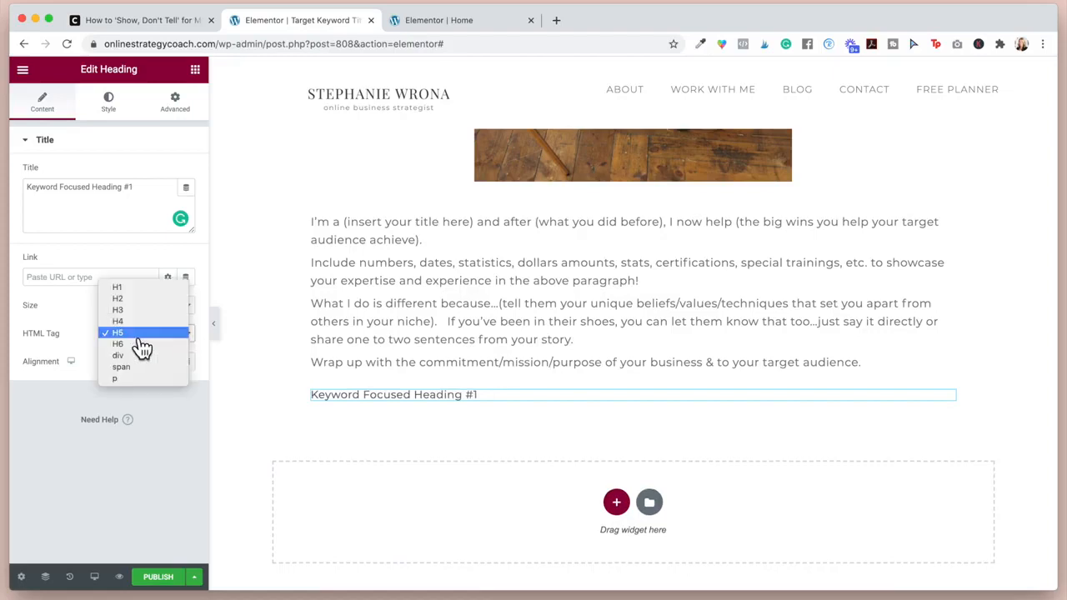
{"action": "left_click", "coordinate": [131, 301]}
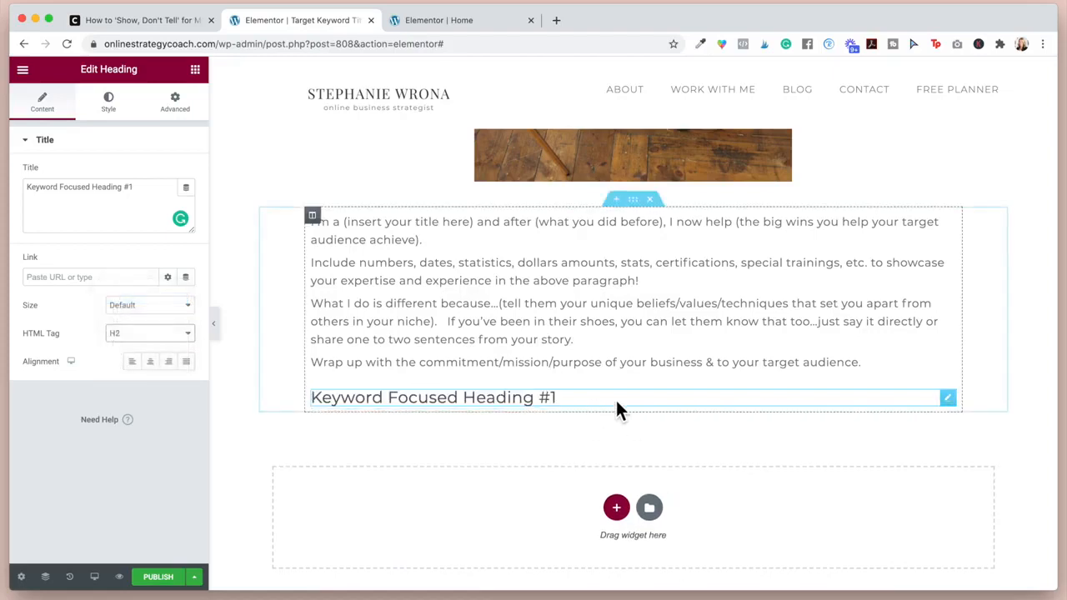
Step: Check the heading's Style typography, then paste a bio text block beneath it
{"action": "left_click", "coordinate": [108, 100]}
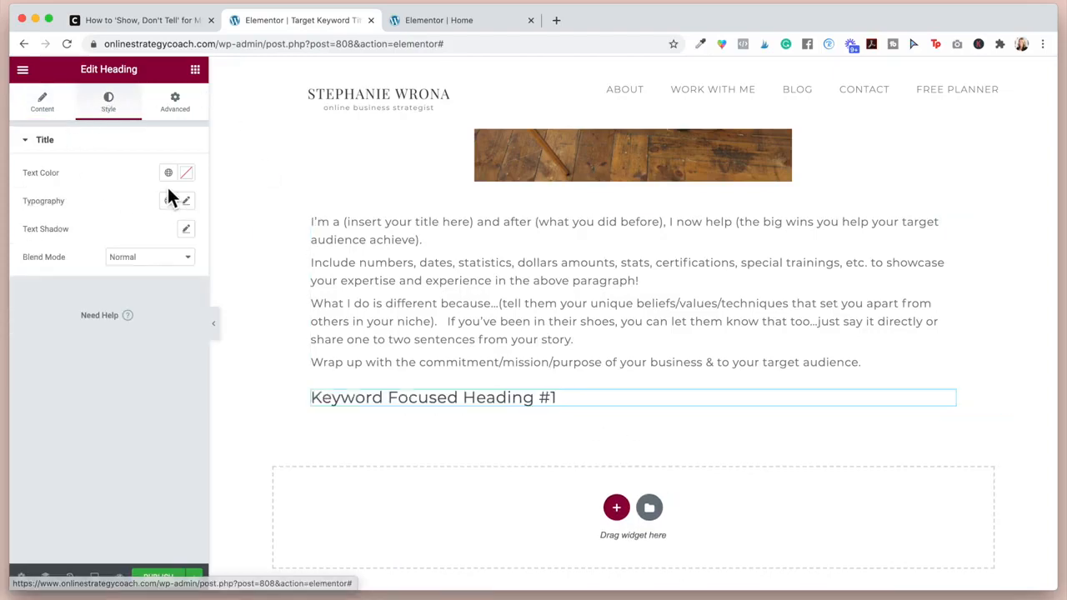
{"action": "left_click", "coordinate": [185, 201]}
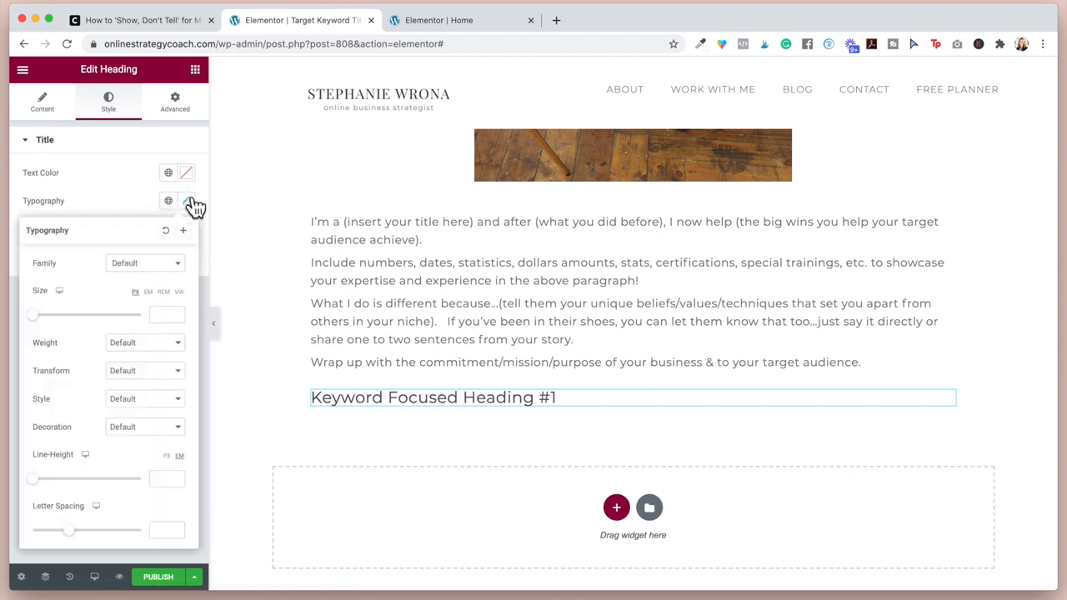
{"action": "left_click", "coordinate": [104, 190]}
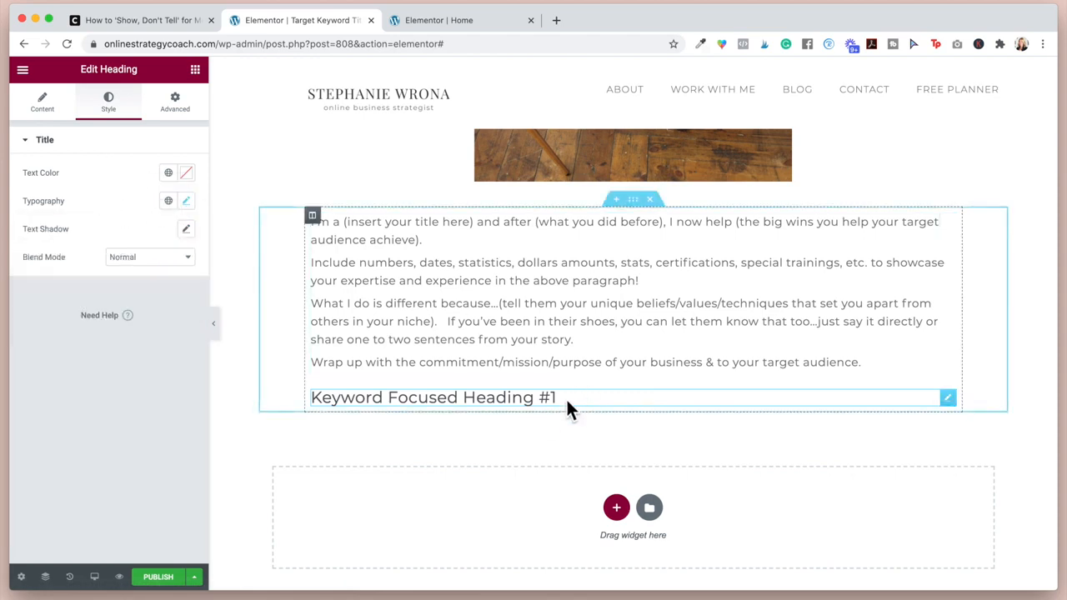
{"action": "key", "text": "ctrl+v"}
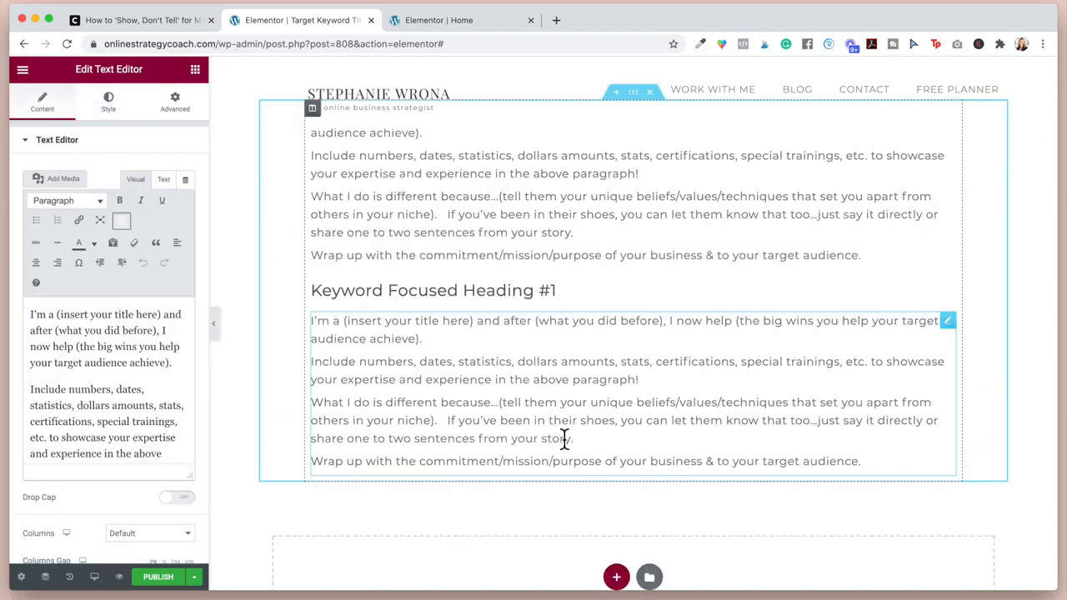
Step: Add an Image widget below the Heading #1 text showing the laptop-on-desk photo
{"action": "left_click", "coordinate": [195, 71]}
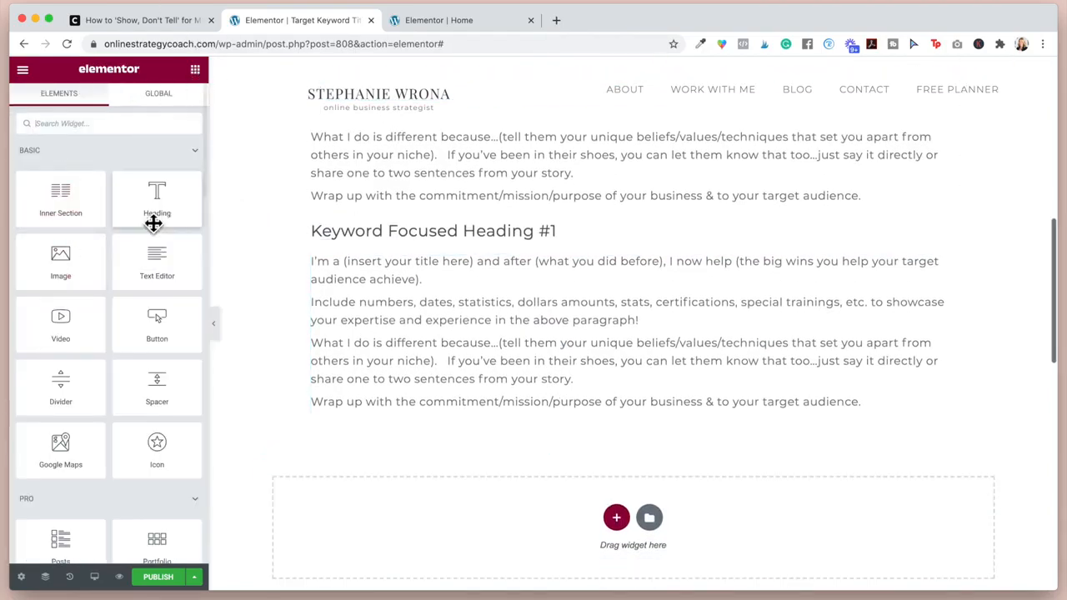
{"action": "left_click", "coordinate": [58, 284]}
{"action": "left_click_drag", "start_coordinate": [58, 284], "coordinate": [592, 422]}
{"action": "left_click", "coordinate": [89, 252]}
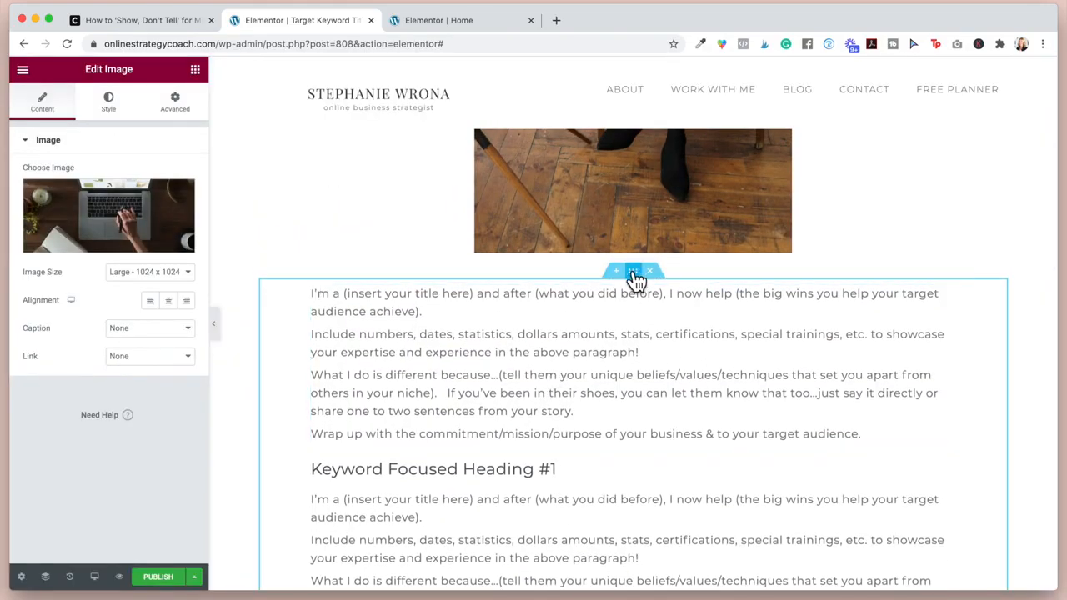
Step: Review the post down to the Wrap Up heading, using the copyblogger article as reference
{"action": "scroll", "coordinate": [599, 374], "scroll_direction": "down", "scroll_amount": 1}
{"action": "scroll", "coordinate": [598, 364], "scroll_direction": "down", "scroll_amount": 4}
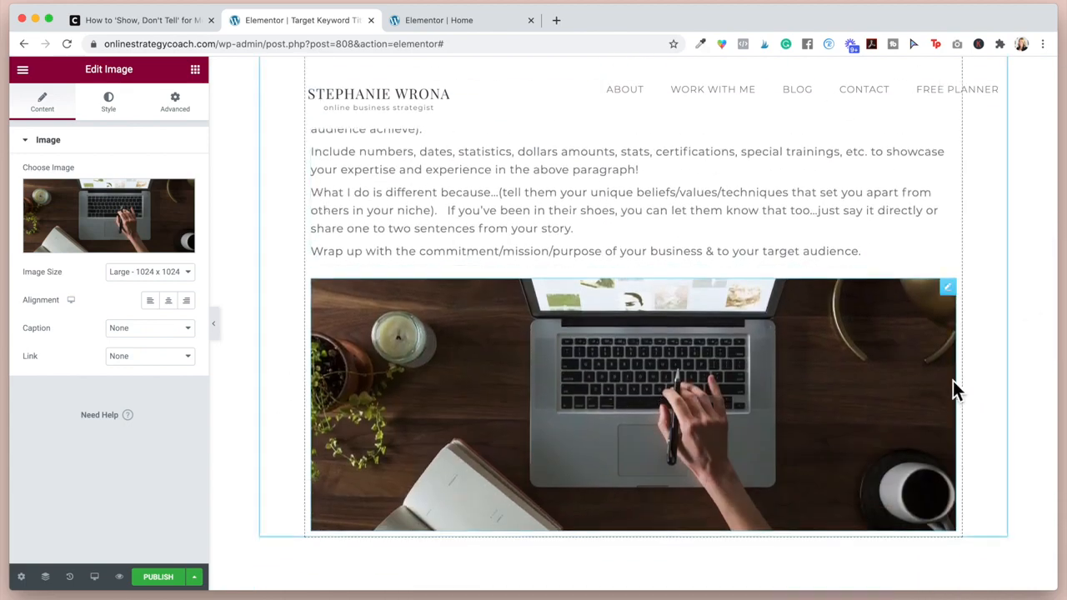
{"action": "scroll", "coordinate": [661, 367], "scroll_direction": "down", "scroll_amount": 2}
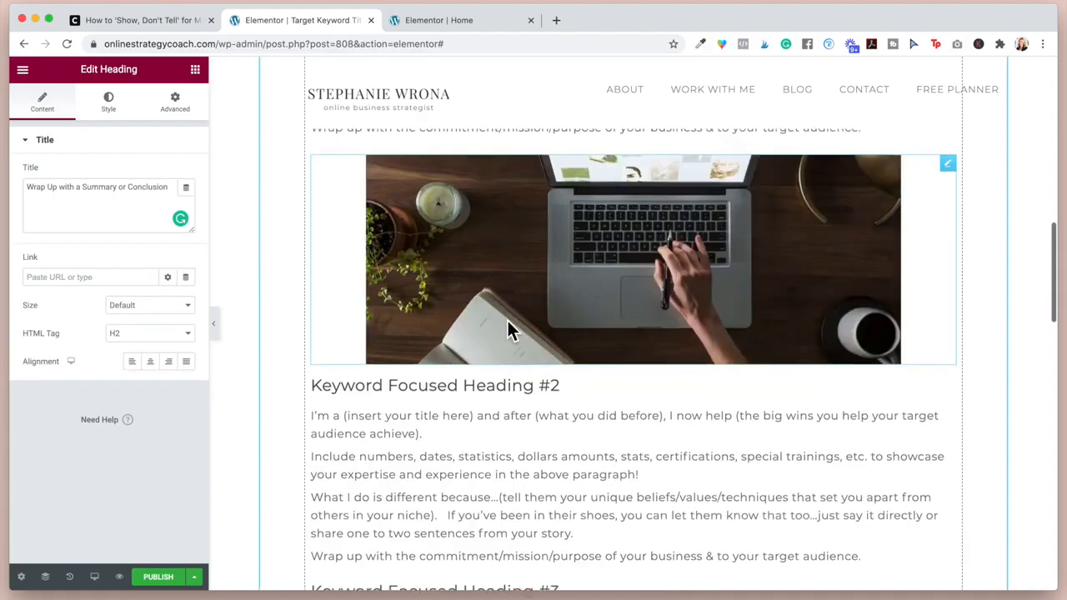
{"action": "scroll", "coordinate": [506, 328], "scroll_direction": "down", "scroll_amount": 1}
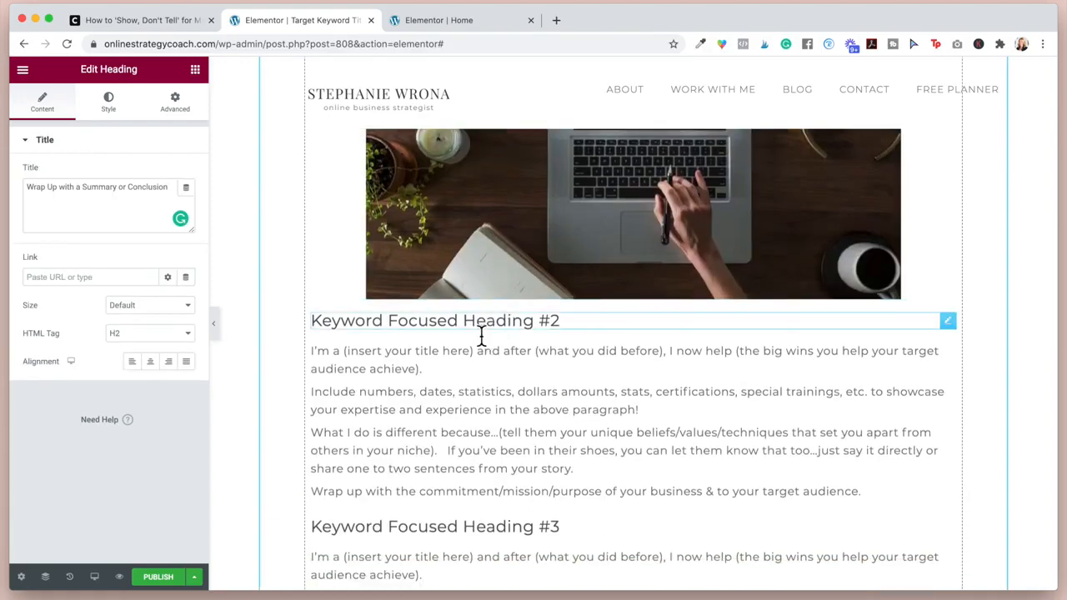
{"action": "scroll", "coordinate": [482, 338], "scroll_direction": "down", "scroll_amount": 1}
{"action": "scroll", "coordinate": [488, 365], "scroll_direction": "down", "scroll_amount": 4}
{"action": "scroll", "coordinate": [489, 372], "scroll_direction": "down", "scroll_amount": 5}
{"action": "scroll", "coordinate": [486, 365], "scroll_direction": "up", "scroll_amount": 5}
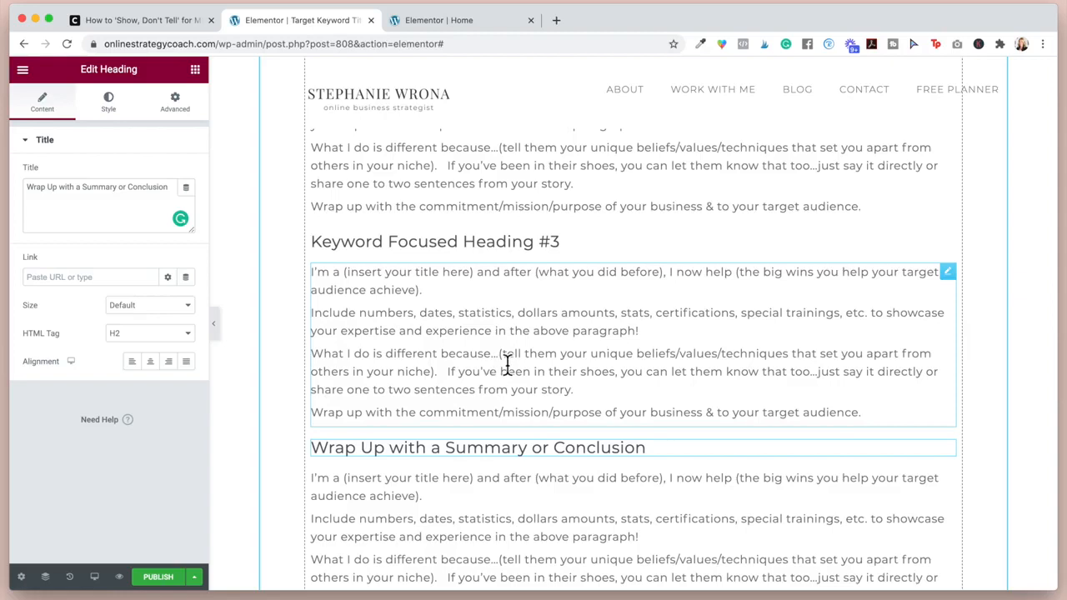
{"action": "scroll", "coordinate": [562, 374], "scroll_direction": "down", "scroll_amount": 2}
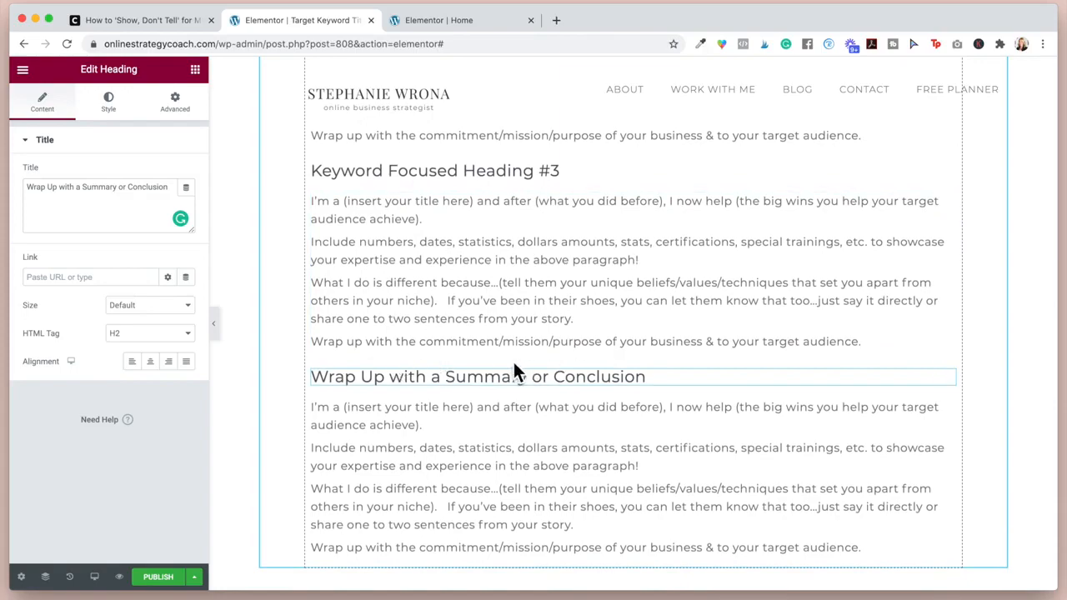
{"action": "left_click", "coordinate": [118, 20]}
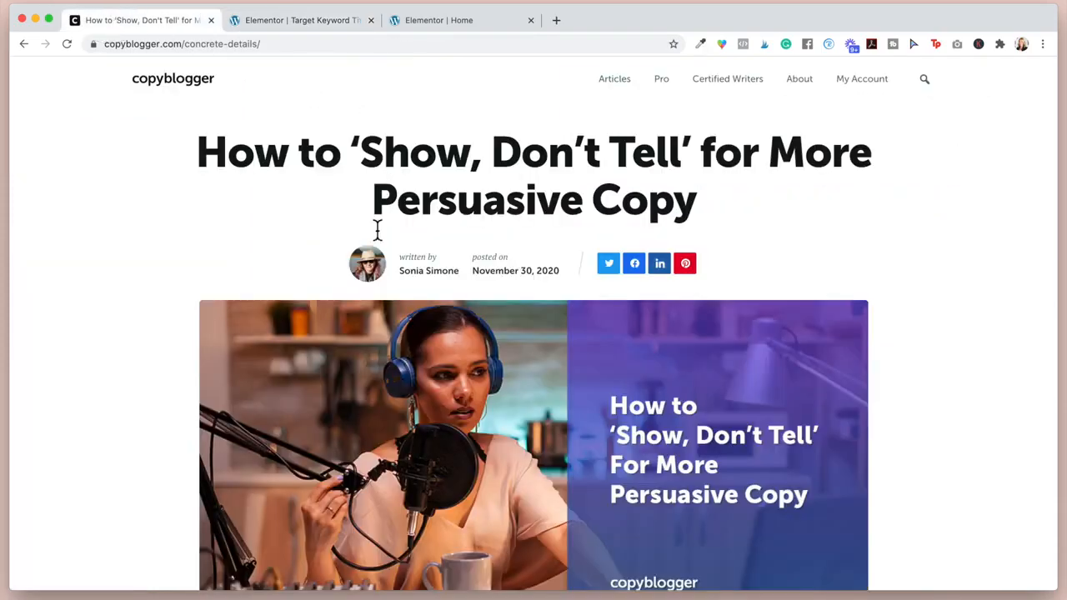
{"action": "scroll", "coordinate": [377, 230], "scroll_direction": "down", "scroll_amount": 15}
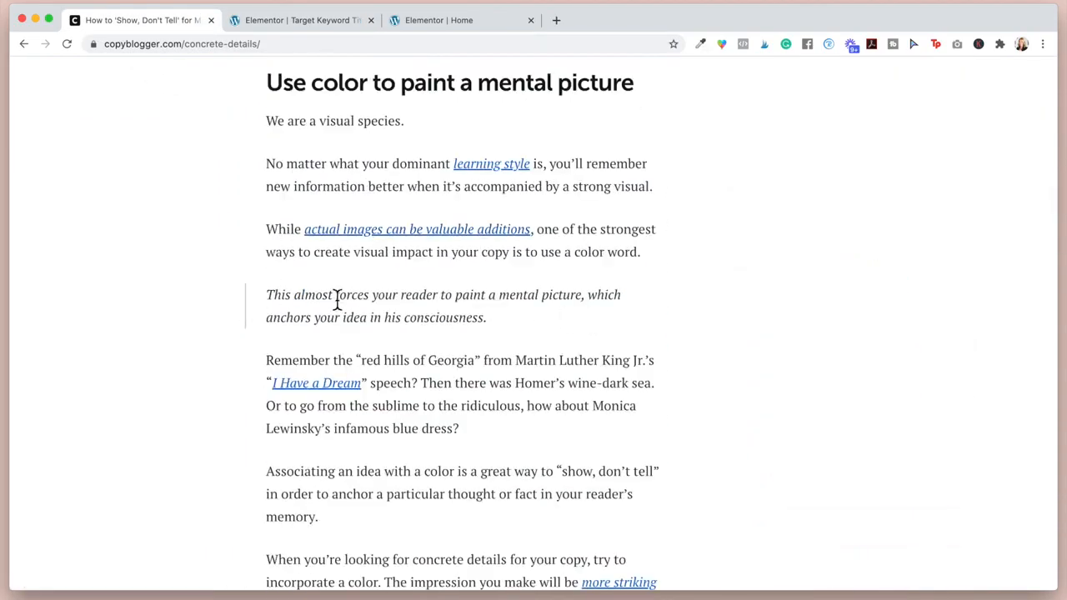
{"action": "left_click", "coordinate": [298, 23]}
{"action": "left_click", "coordinate": [195, 71]}
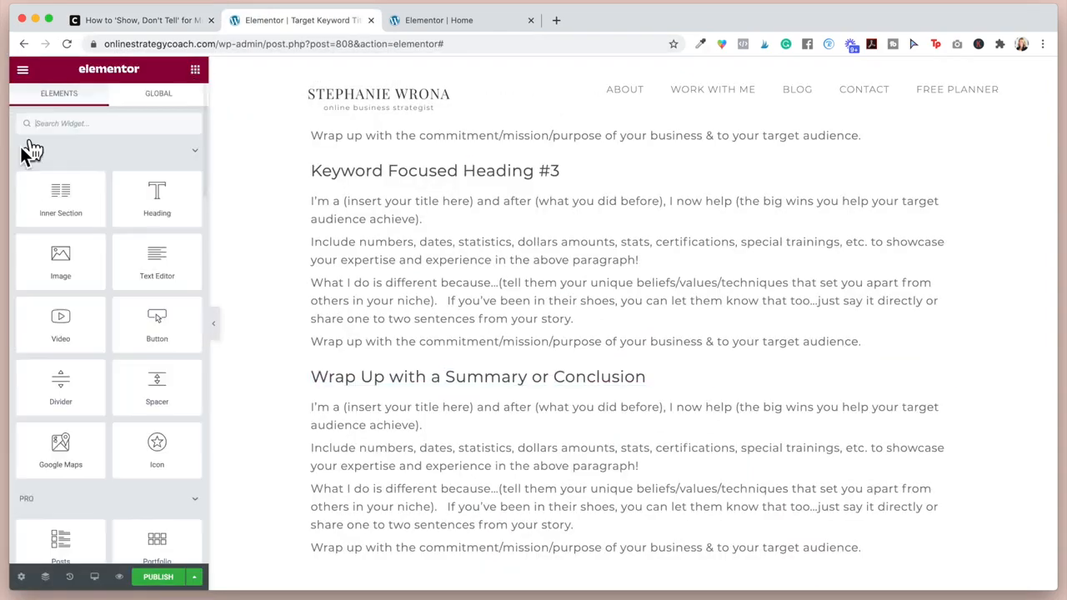
Step: Add a Blockquote widget above the Wrap Up heading with Tweet Skin set to Link
{"action": "left_click", "coordinate": [54, 127]}
{"action": "type", "text": "quo"}
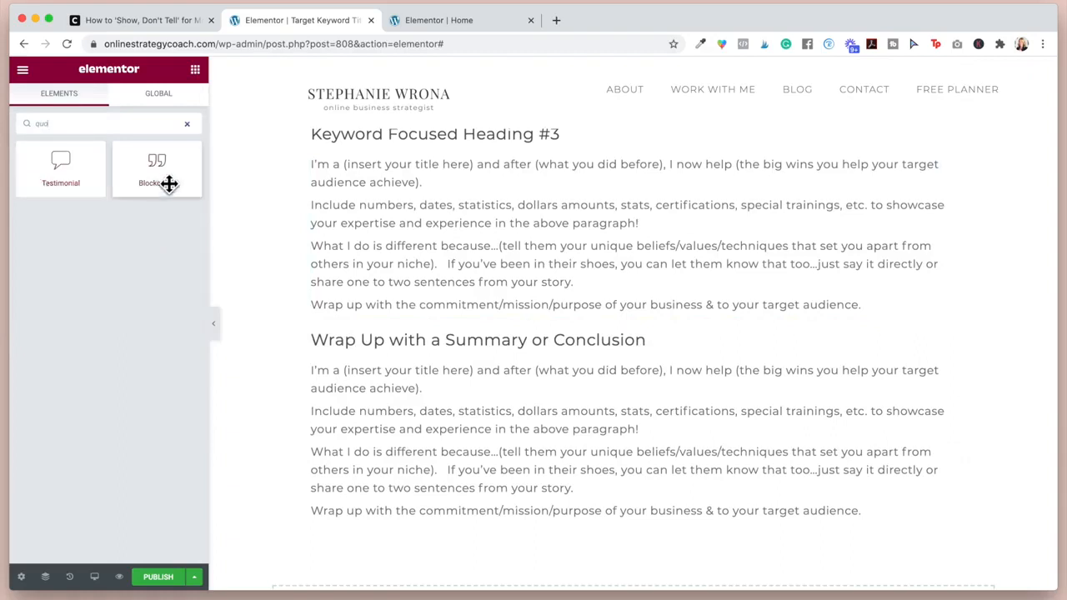
{"action": "left_click_drag", "start_coordinate": [161, 175], "coordinate": [330, 316]}
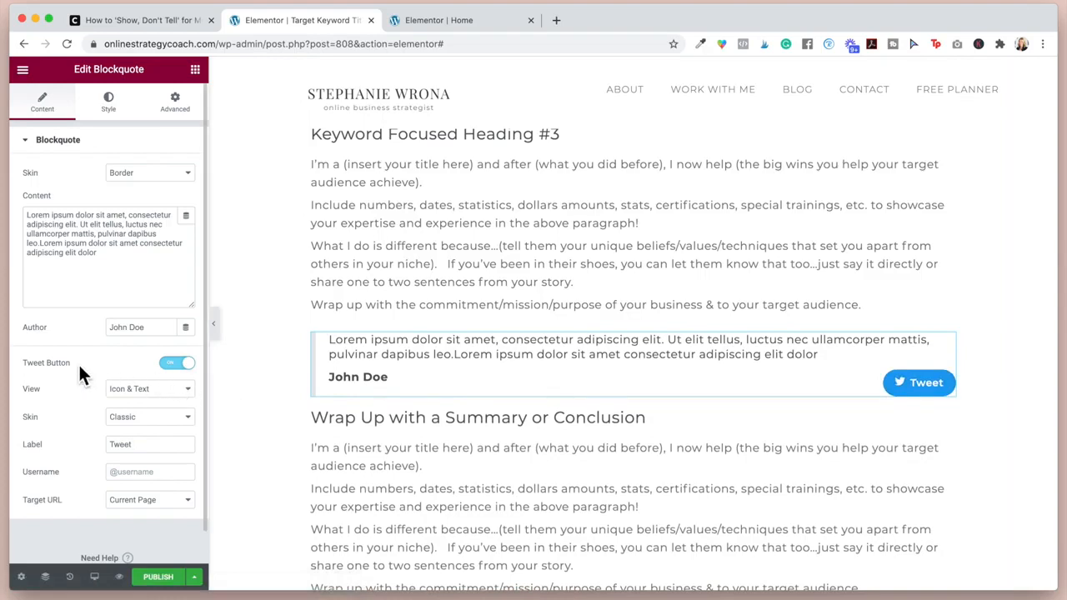
{"action": "left_click", "coordinate": [152, 427]}
{"action": "left_click", "coordinate": [149, 447]}
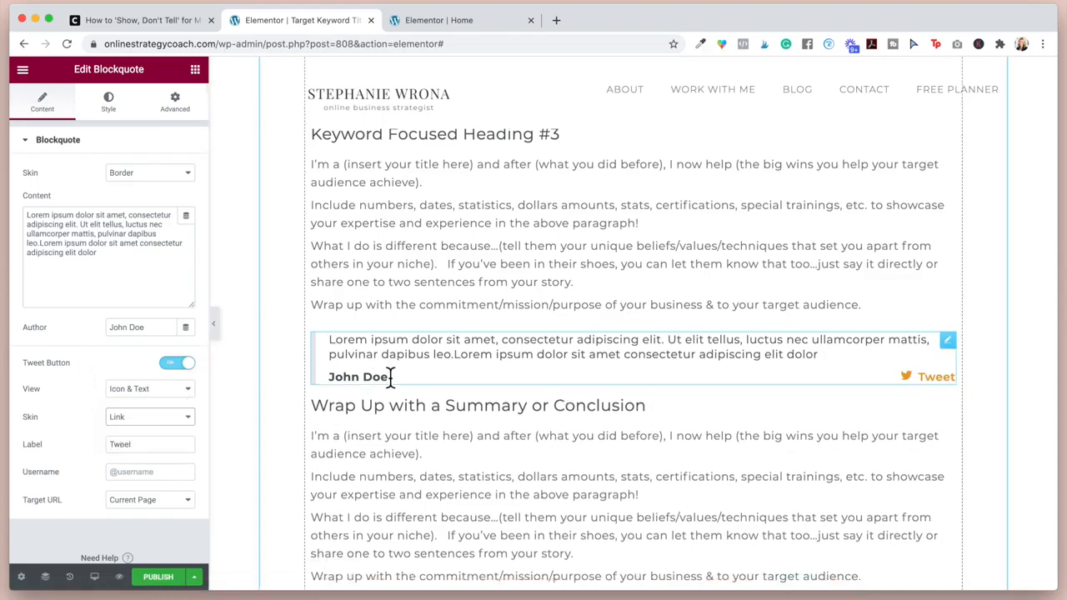
Step: Give the blockquote 1em padding top and bottom (1/0/1/0 em)
{"action": "left_click", "coordinate": [110, 107]}
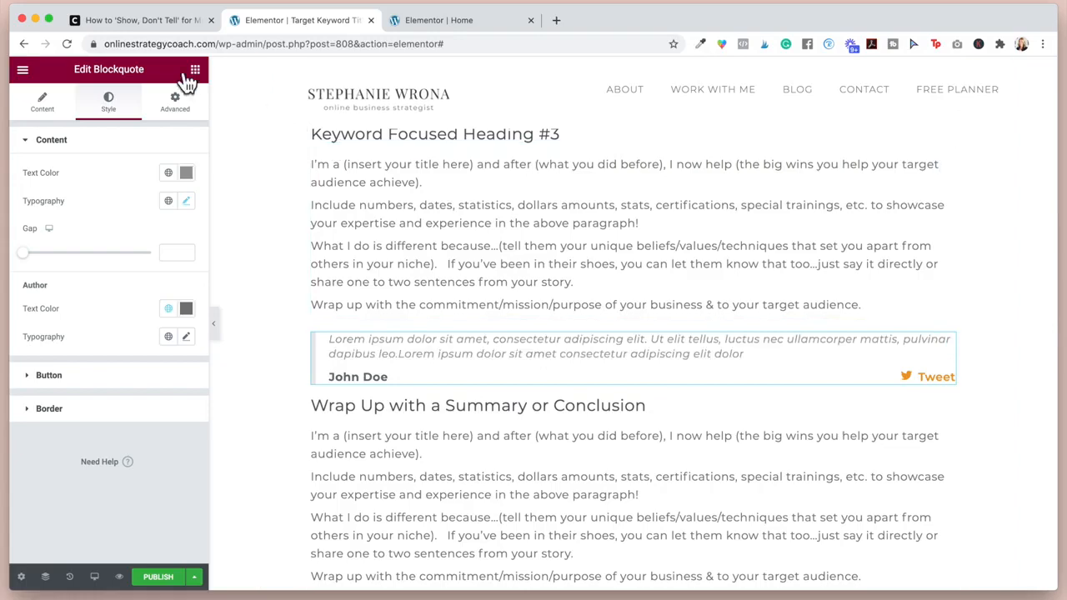
{"action": "left_click", "coordinate": [179, 106]}
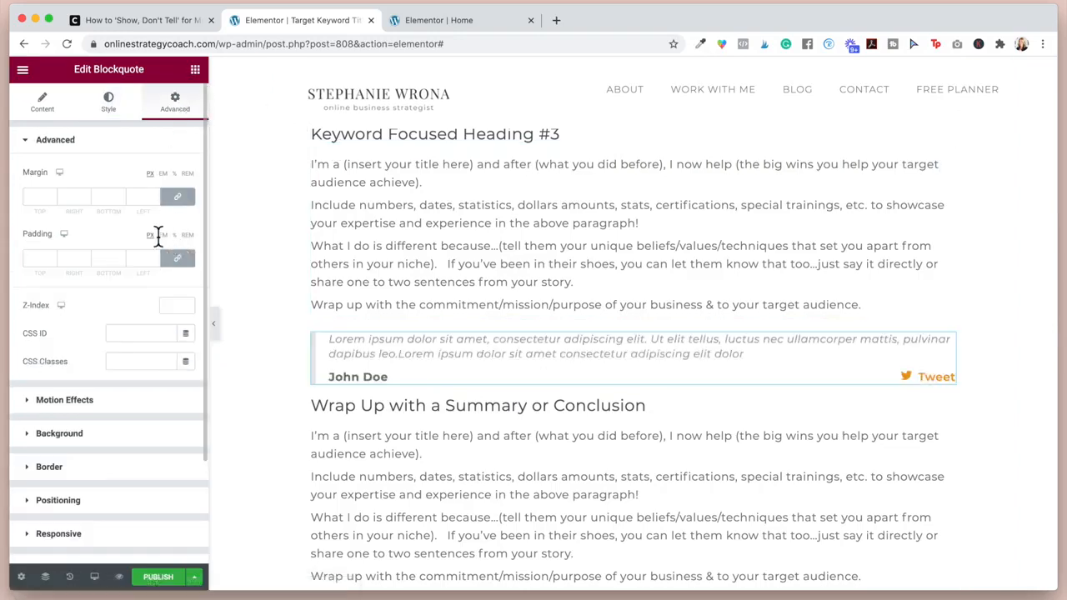
{"action": "scroll", "coordinate": [124, 281], "scroll_direction": "down", "scroll_amount": 2}
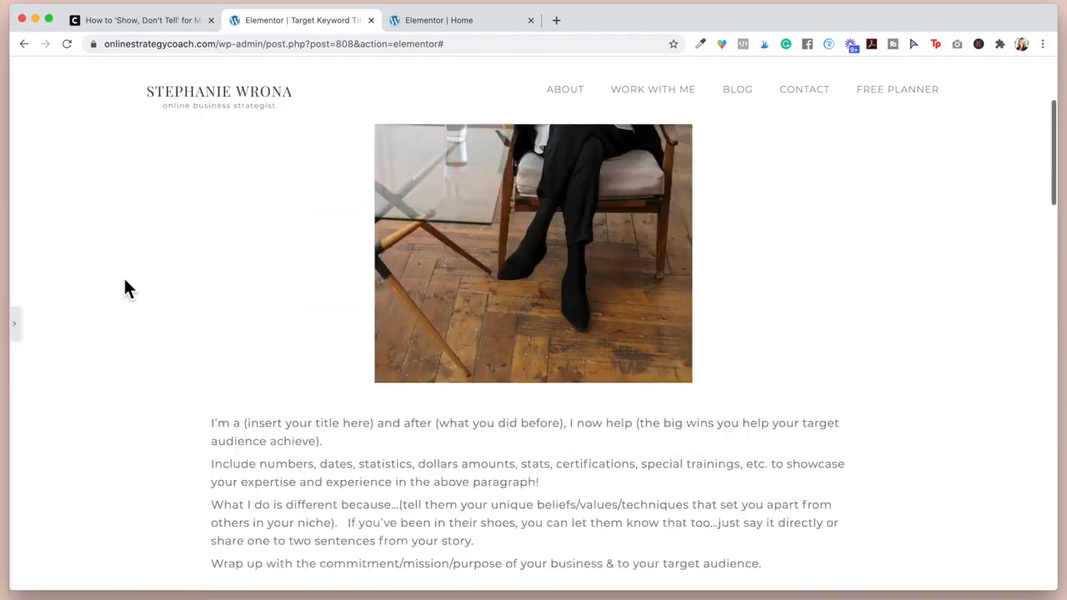
{"action": "scroll", "coordinate": [126, 281], "scroll_direction": "down", "scroll_amount": 15}
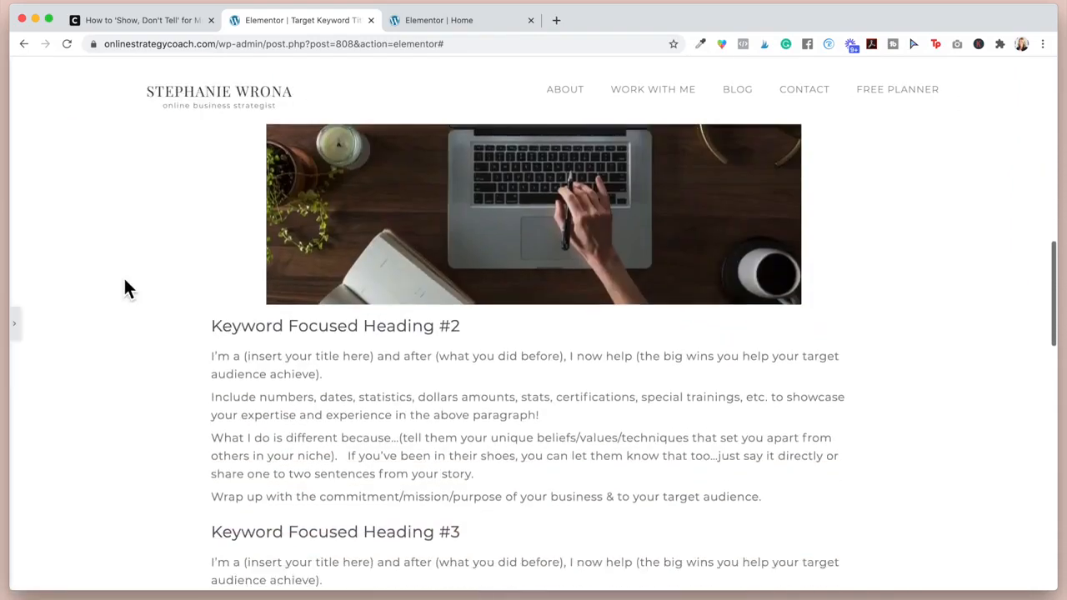
{"action": "scroll", "coordinate": [125, 281], "scroll_direction": "down", "scroll_amount": 1}
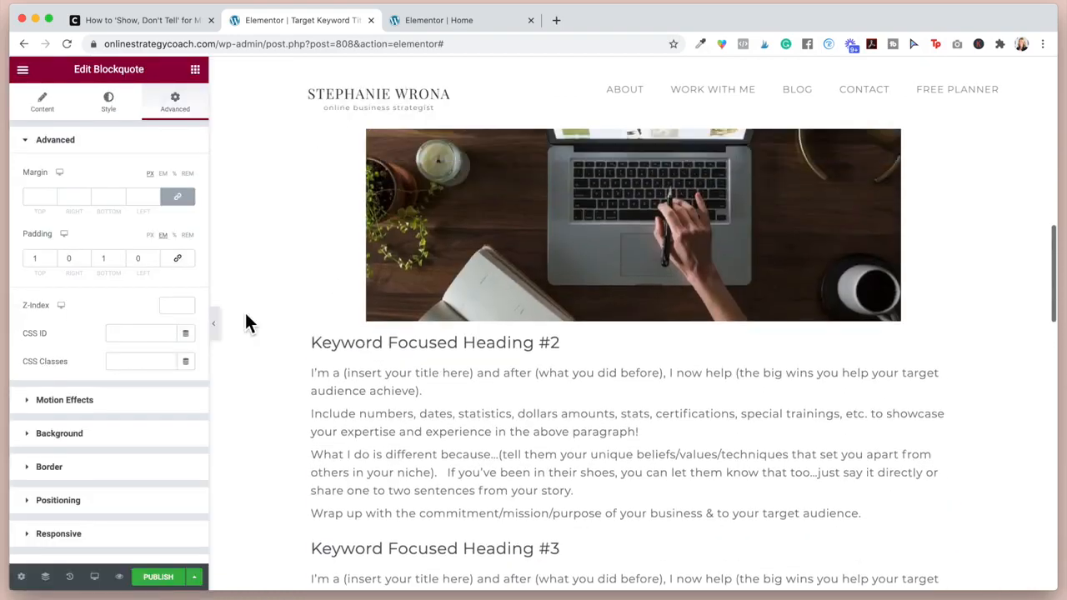
{"action": "scroll", "coordinate": [247, 316], "scroll_direction": "up", "scroll_amount": 5}
{"action": "scroll", "coordinate": [247, 318], "scroll_direction": "up", "scroll_amount": 5}
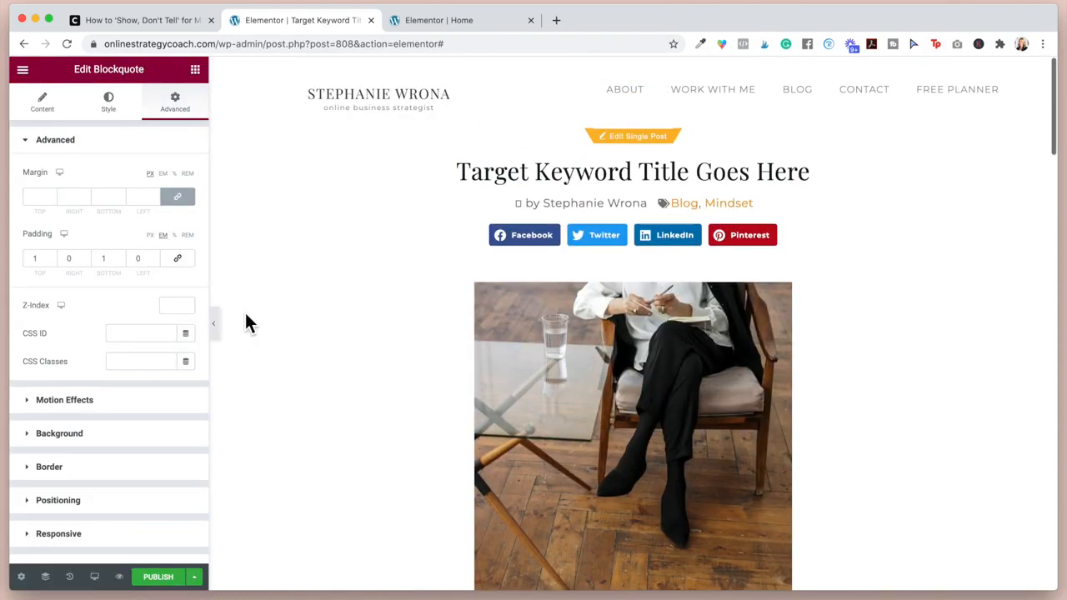
{"action": "scroll", "coordinate": [247, 317], "scroll_direction": "down", "scroll_amount": 10}
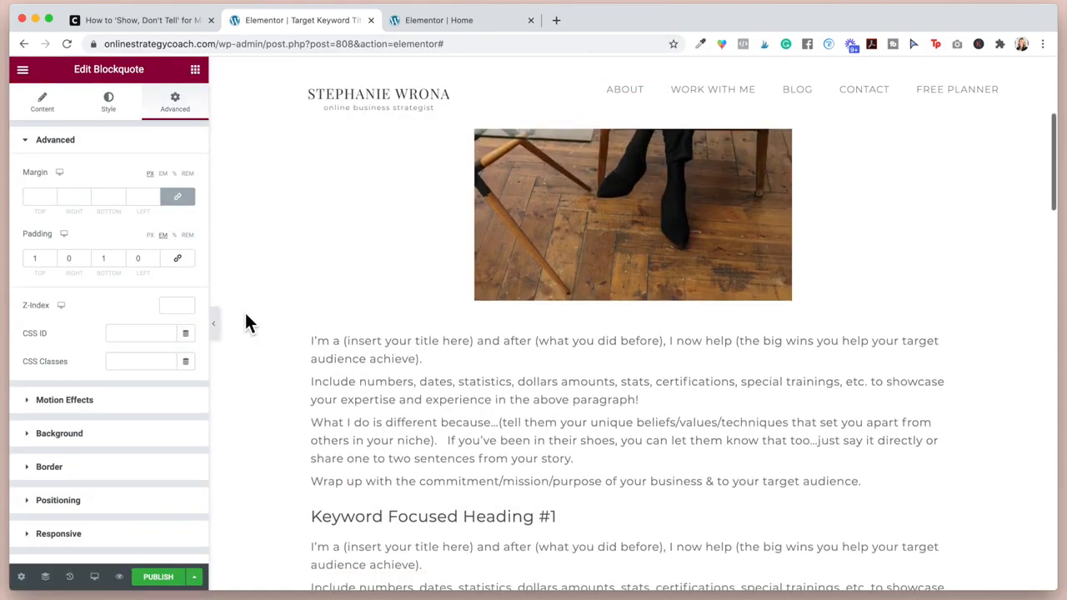
{"action": "scroll", "coordinate": [247, 321], "scroll_direction": "down", "scroll_amount": 1}
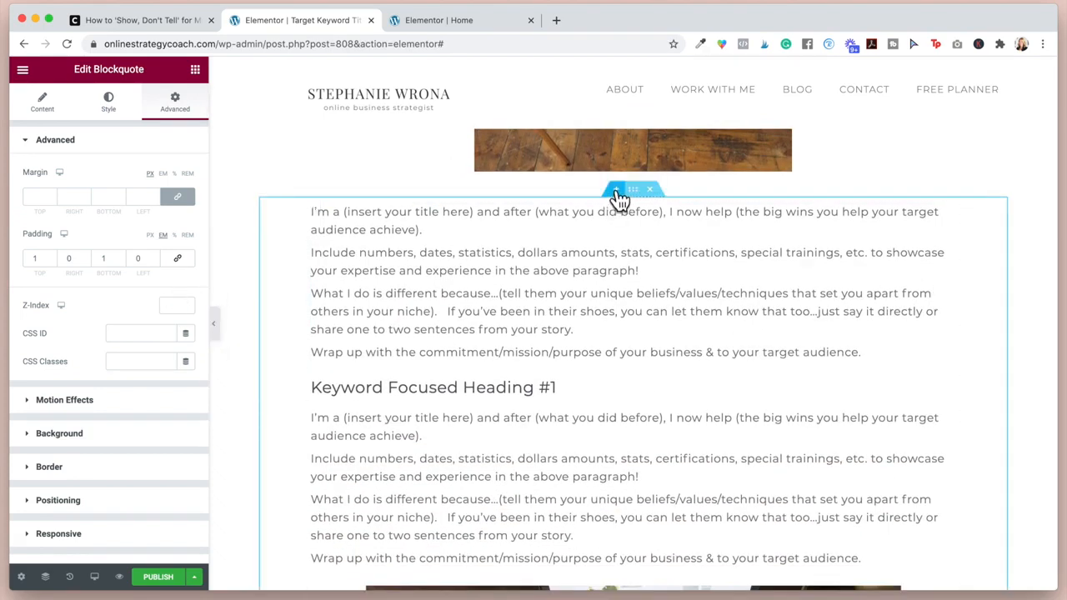
Step: Add a single-column section holding an inner section with a 66/33 column structure
{"action": "left_click", "coordinate": [617, 191]}
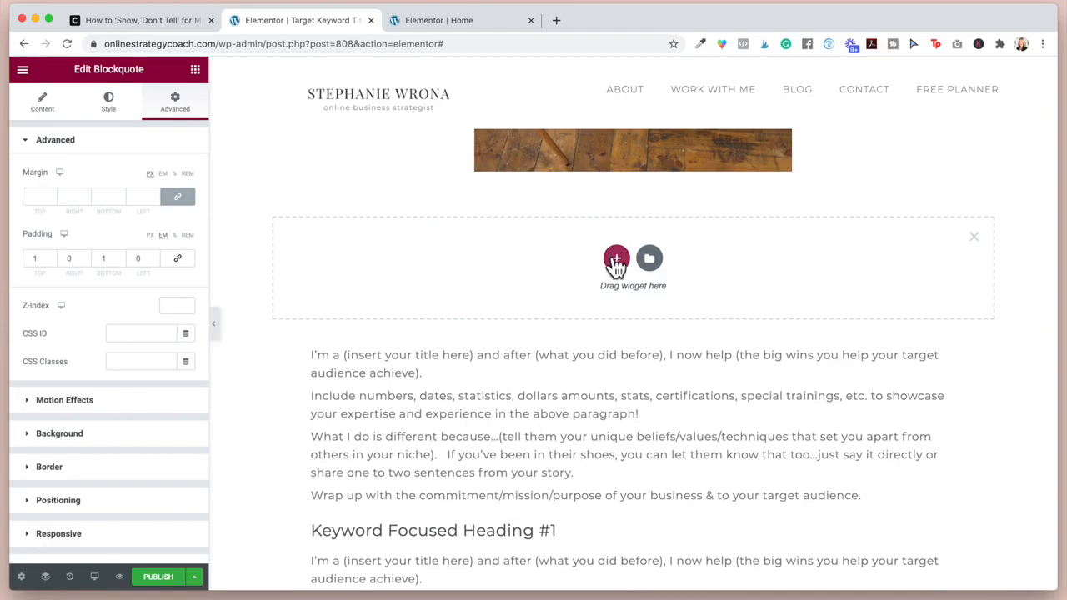
{"action": "left_click", "coordinate": [616, 255]}
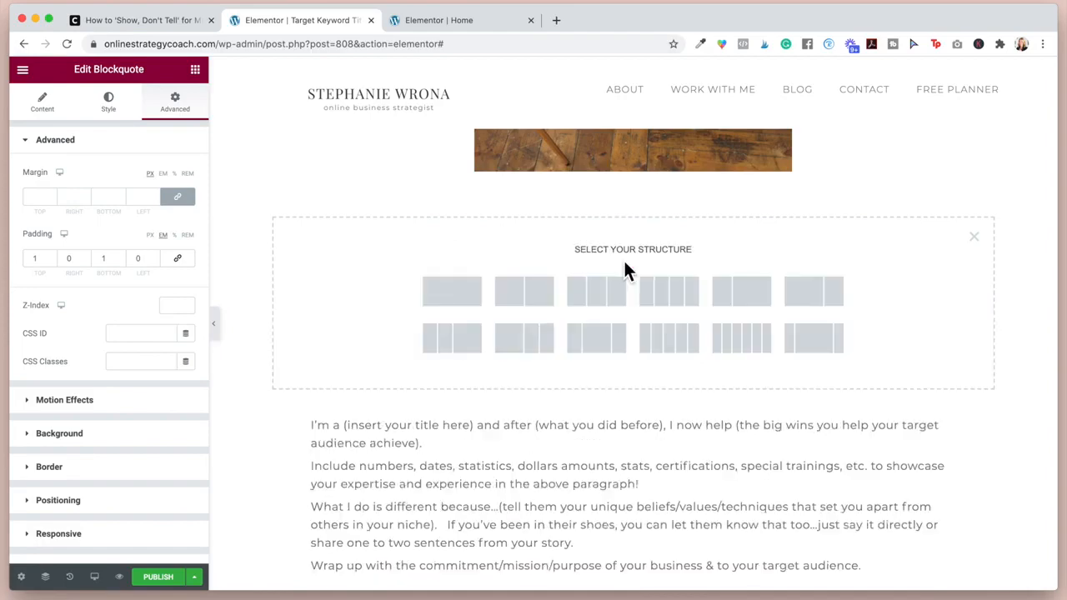
{"action": "left_click", "coordinate": [450, 293]}
{"action": "left_click", "coordinate": [195, 70]}
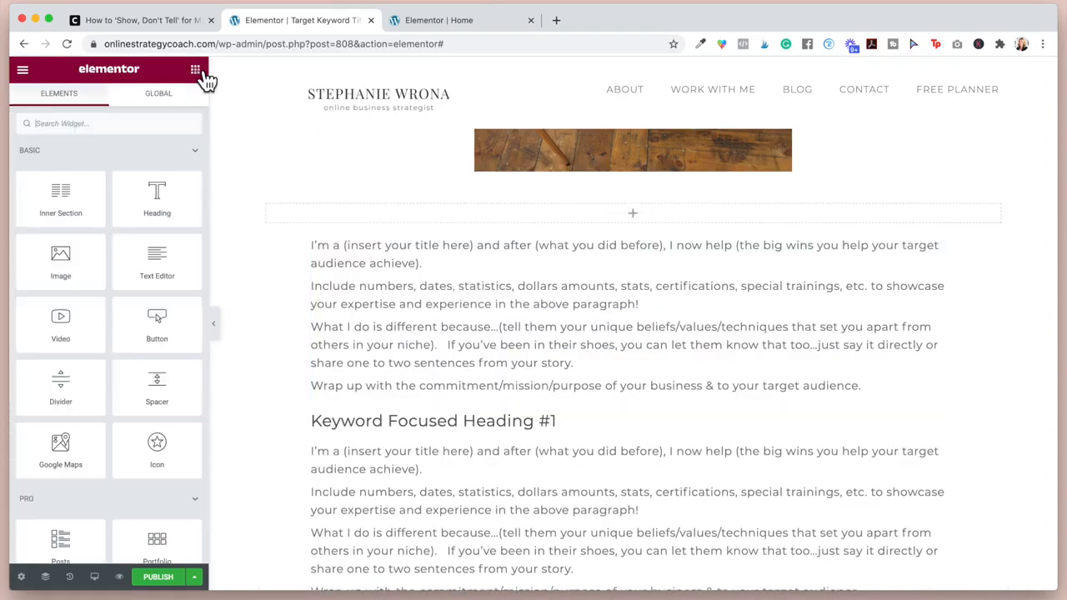
{"action": "left_click_drag", "start_coordinate": [50, 212], "coordinate": [467, 237]}
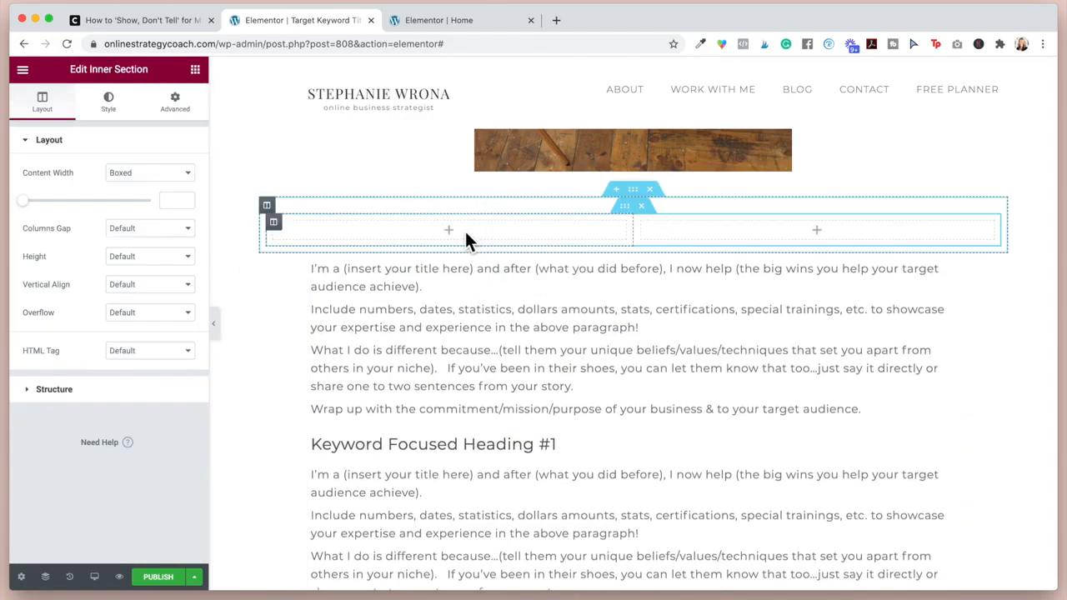
{"action": "left_click", "coordinate": [34, 392]}
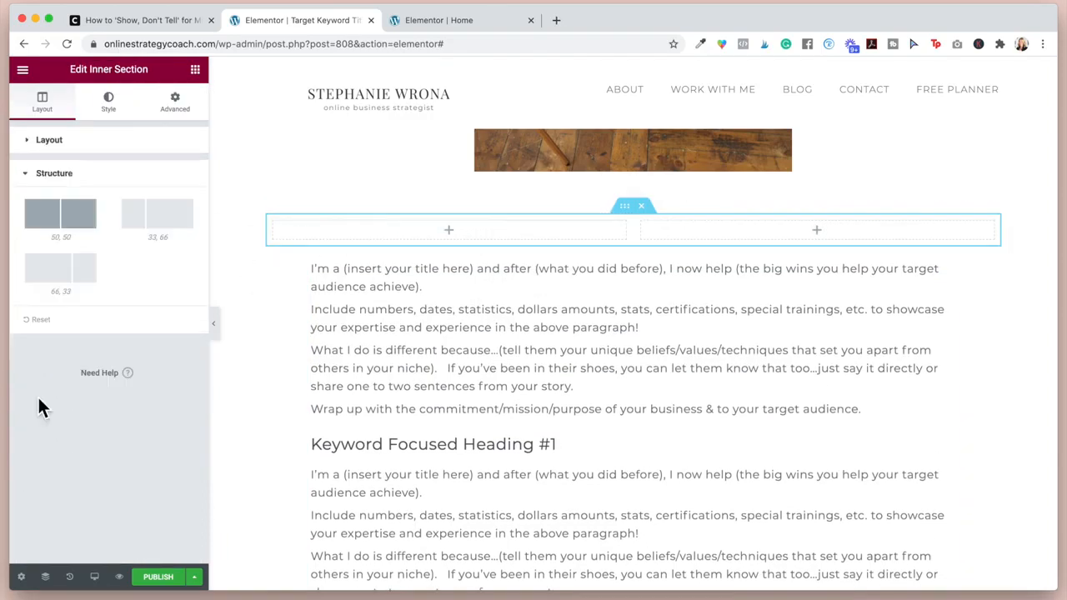
{"action": "left_click", "coordinate": [55, 277]}
Step: Move the intro text and body content into the left column, widened to about 70%
{"action": "left_click_drag", "start_coordinate": [951, 272], "coordinate": [543, 238]}
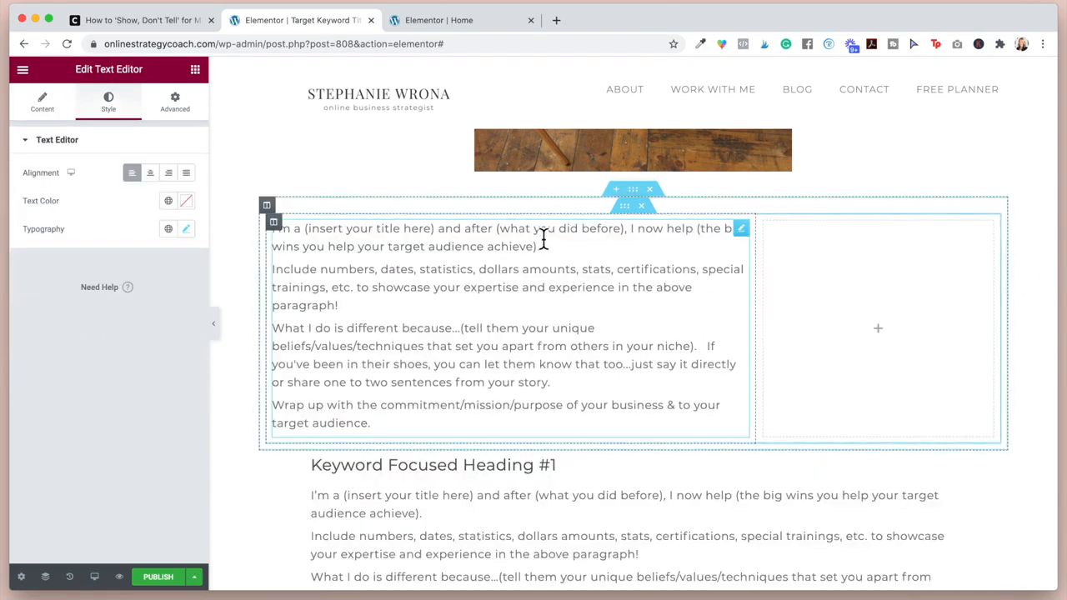
{"action": "scroll", "coordinate": [734, 331], "scroll_direction": "up", "scroll_amount": 1}
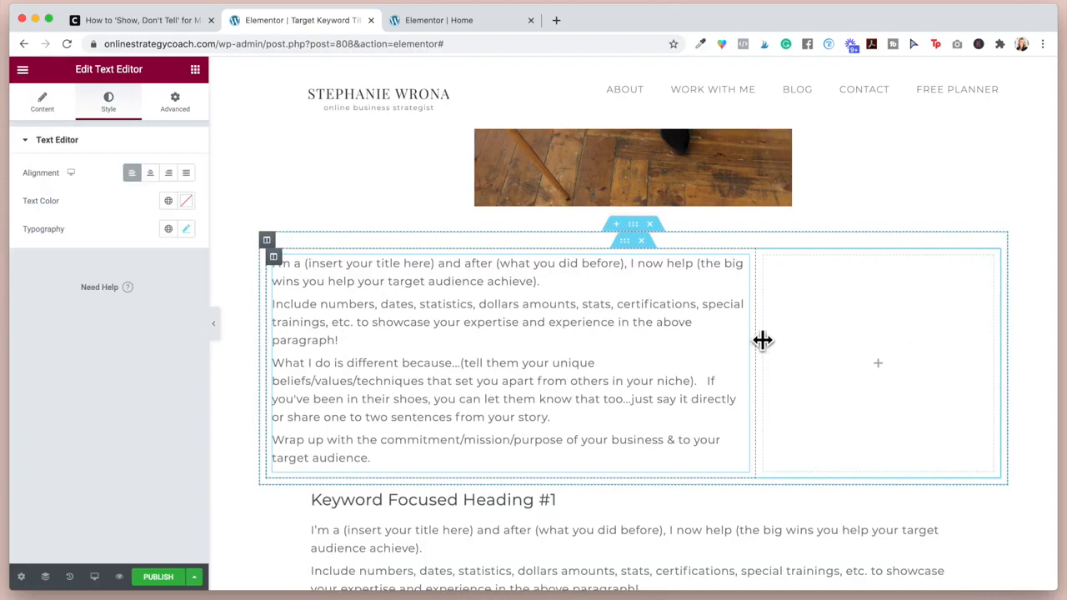
{"action": "left_click_drag", "start_coordinate": [762, 339], "coordinate": [785, 344]}
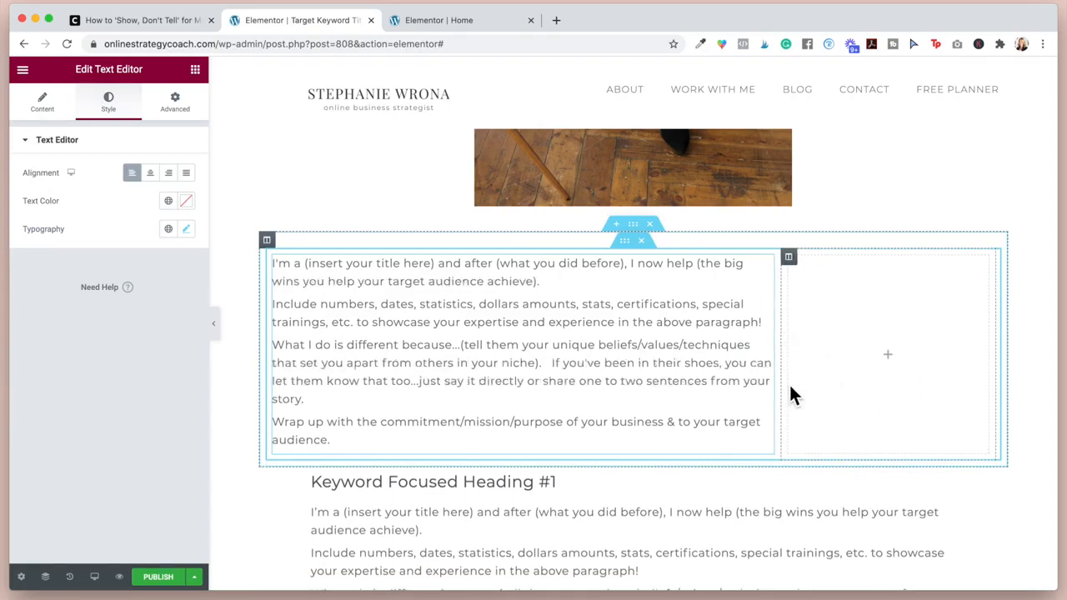
{"action": "scroll", "coordinate": [528, 316], "scroll_direction": "down", "scroll_amount": 2}
{"action": "left_click_drag", "start_coordinate": [951, 361], "coordinate": [514, 334]}
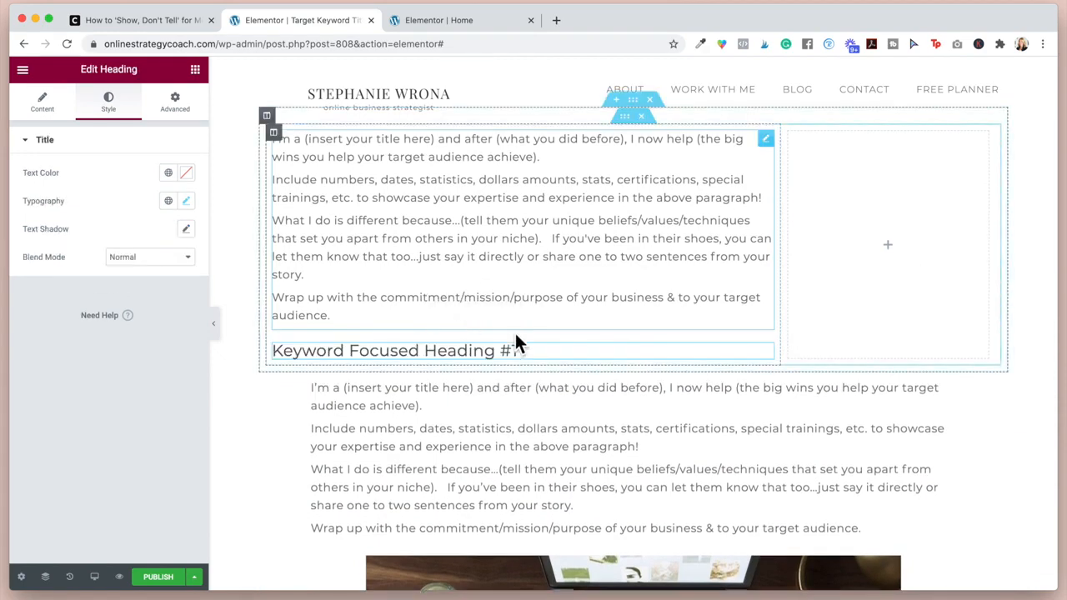
{"action": "left_click", "coordinate": [953, 392]}
{"action": "scroll", "coordinate": [538, 436], "scroll_direction": "down", "scroll_amount": 8}
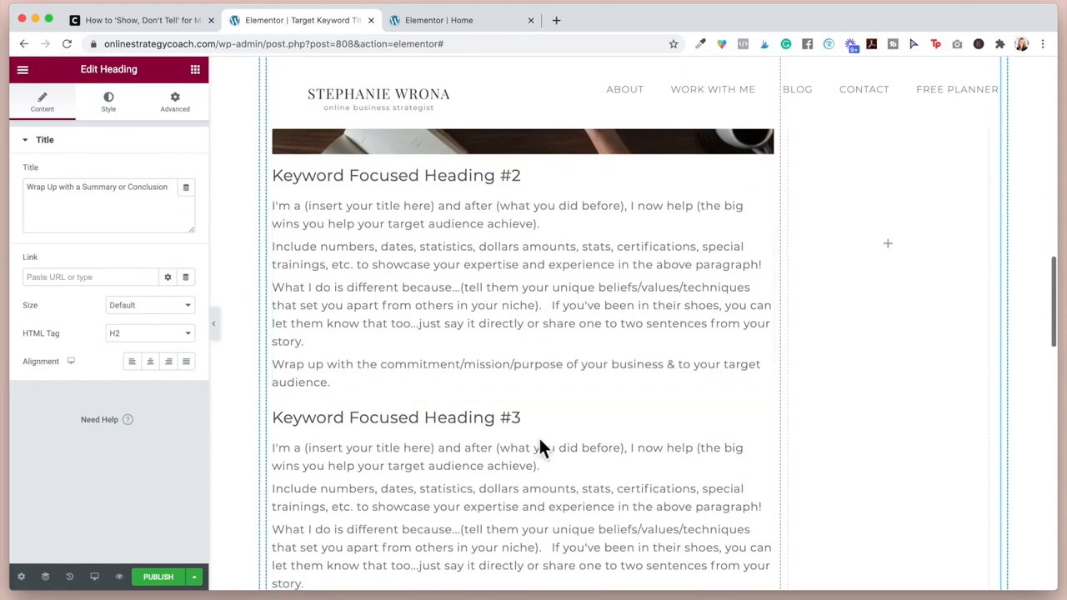
{"action": "scroll", "coordinate": [539, 447], "scroll_direction": "down", "scroll_amount": 3}
{"action": "scroll", "coordinate": [539, 448], "scroll_direction": "up", "scroll_amount": 3}
{"action": "scroll", "coordinate": [539, 436], "scroll_direction": "up", "scroll_amount": 8}
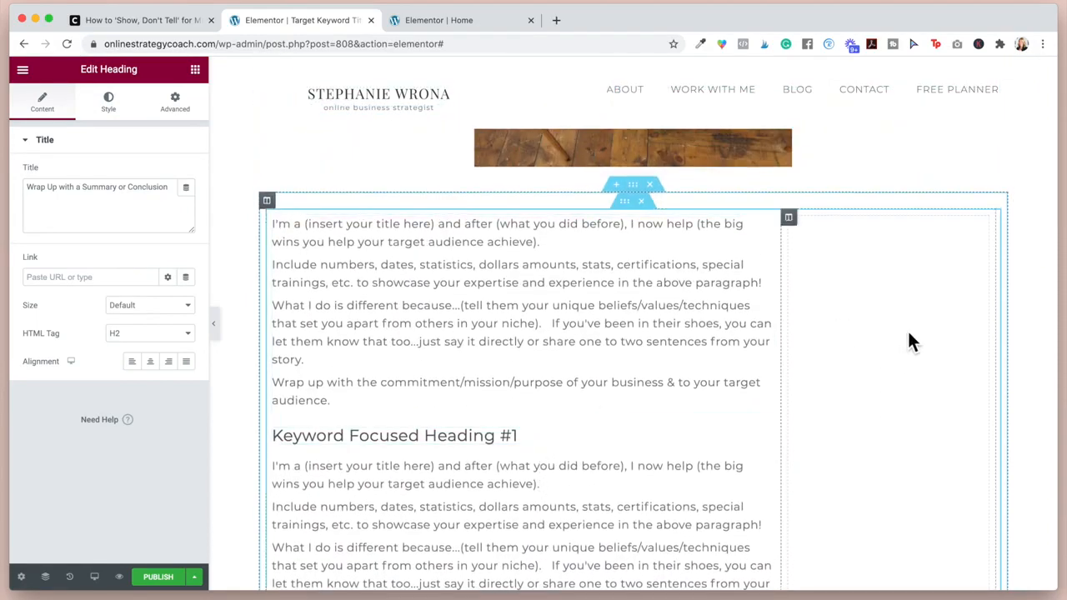
Step: Add the Offer image to the right column and center the 'Check Out This Awesome Deal!' heading
{"action": "left_click_drag", "start_coordinate": [60, 258], "coordinate": [819, 309]}
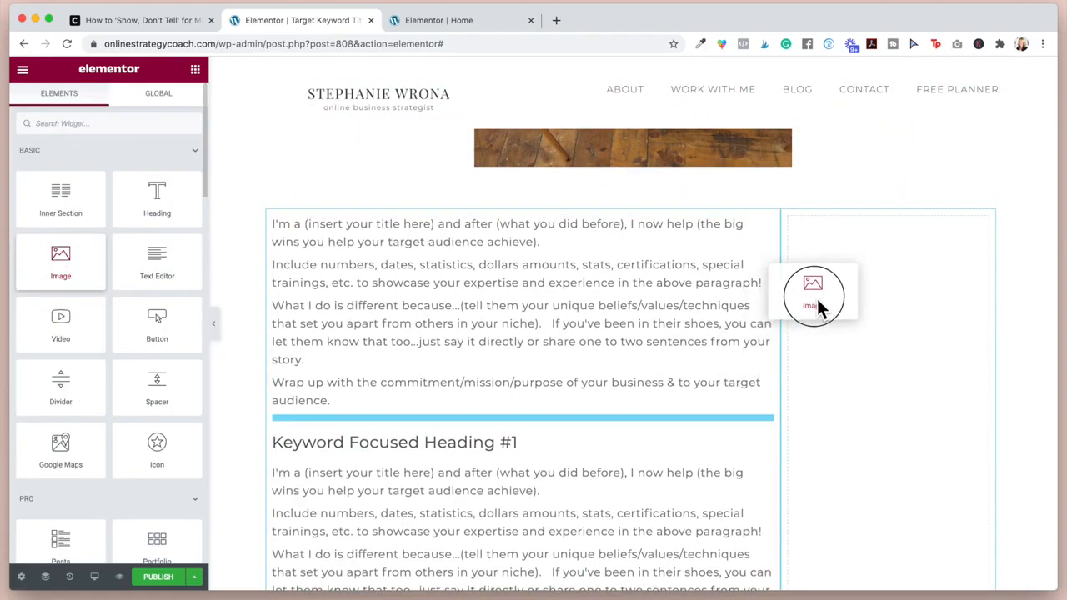
{"action": "left_click", "coordinate": [175, 104]}
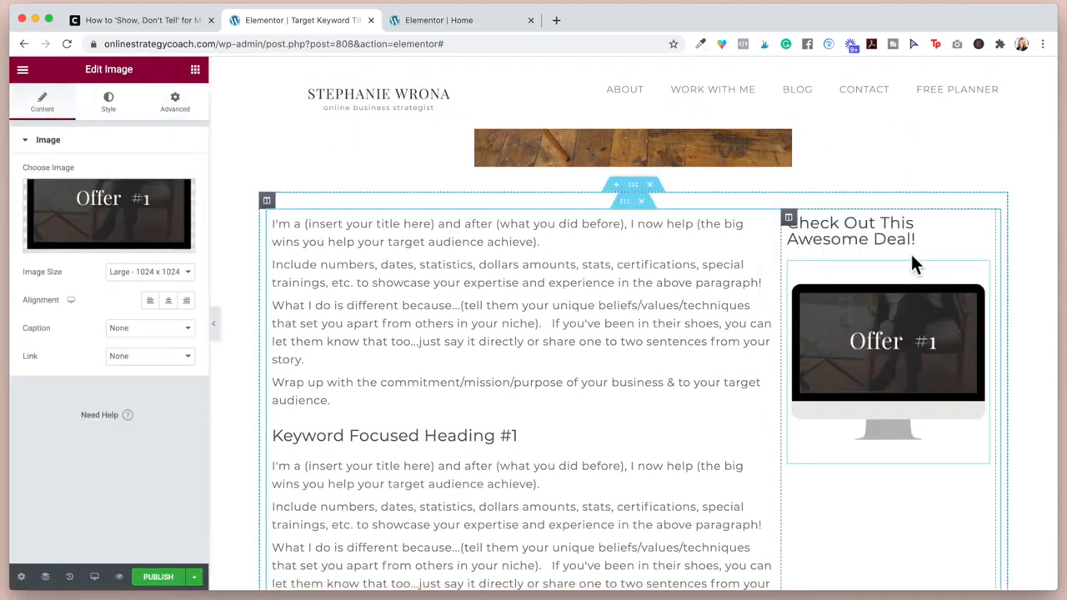
{"action": "left_click", "coordinate": [953, 238]}
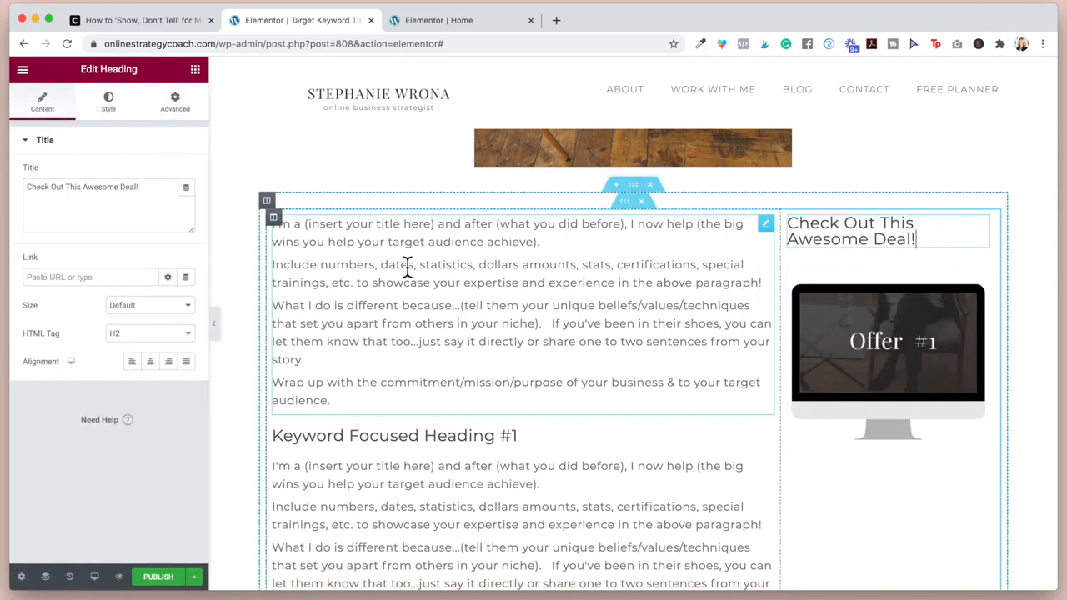
{"action": "left_click", "coordinate": [151, 363]}
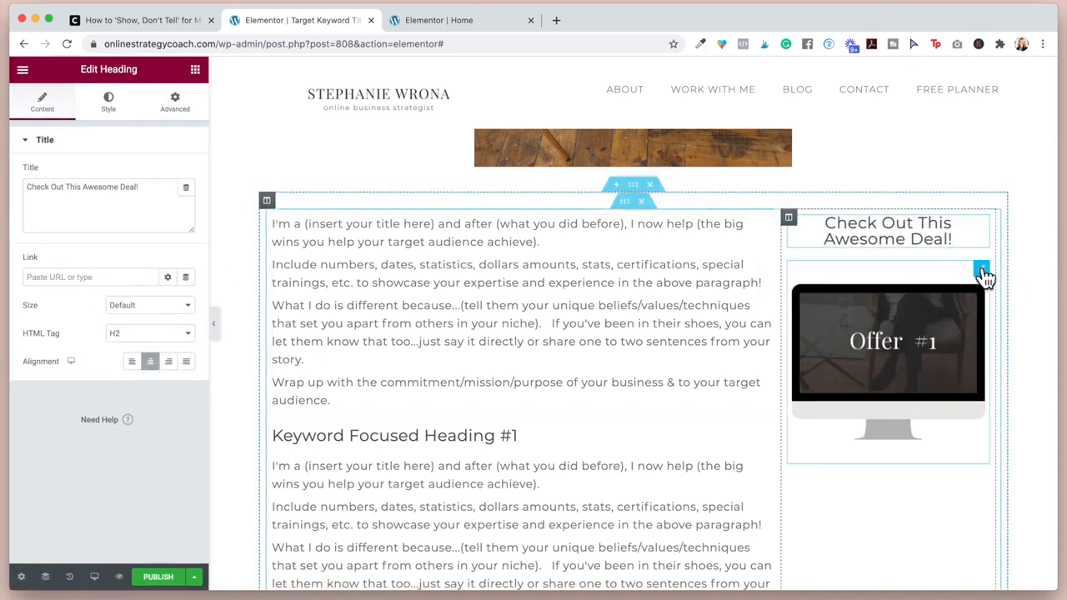
Step: Set the Offer #1 image's Style width to 75
{"action": "left_click", "coordinate": [982, 272]}
{"action": "left_click", "coordinate": [116, 105]}
{"action": "left_click_drag", "start_coordinate": [78, 196], "coordinate": [119, 196]}
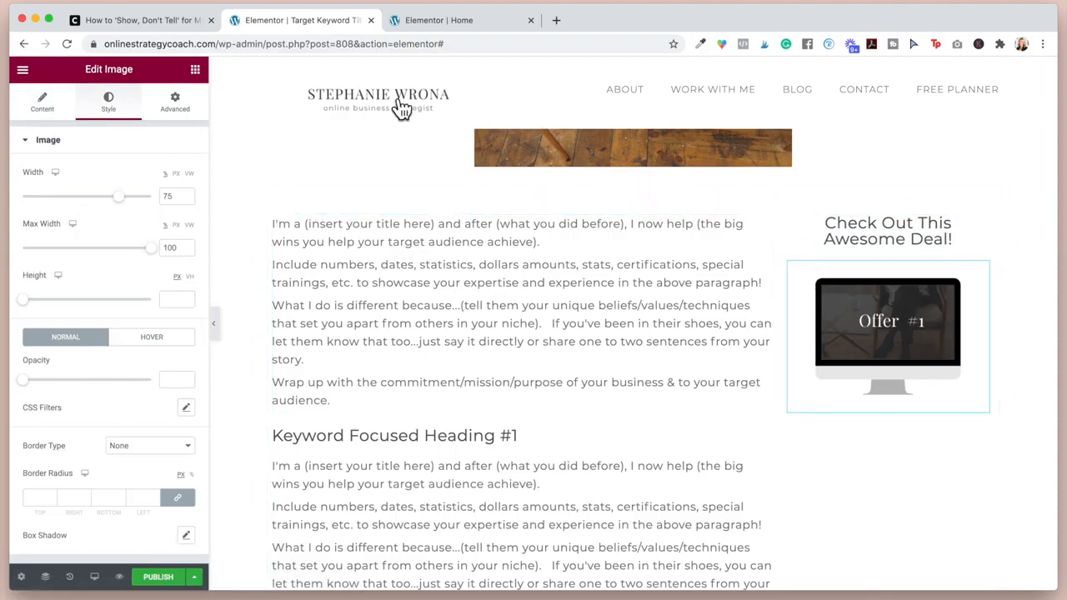
{"action": "left_click", "coordinate": [194, 69]}
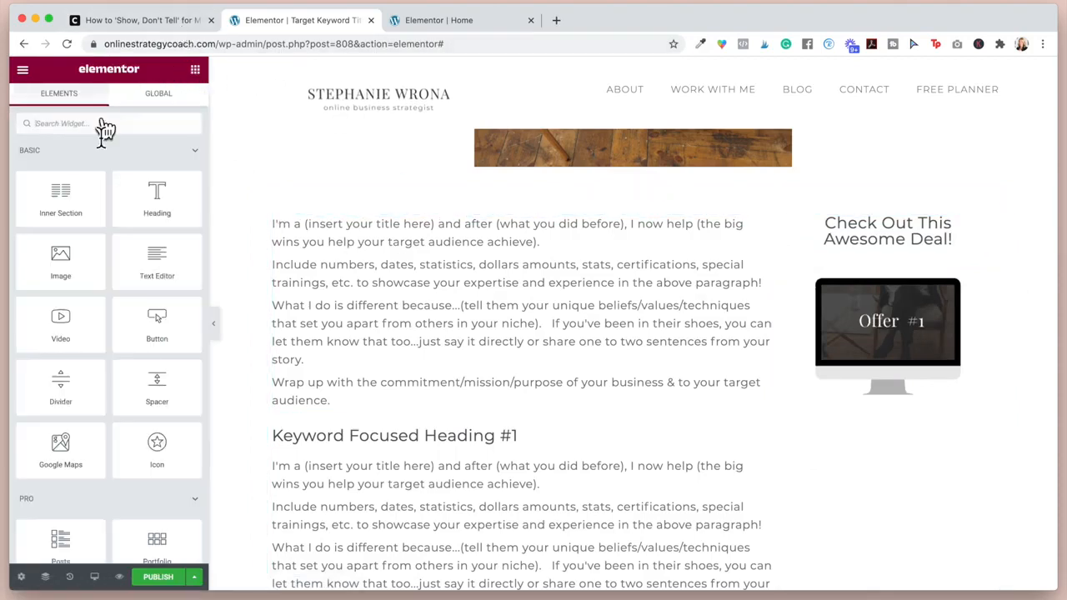
Step: Place a WordPress Recent Posts widget under the Offer #1 image, titled 'You may Also Like...'
{"action": "left_click", "coordinate": [195, 152]}
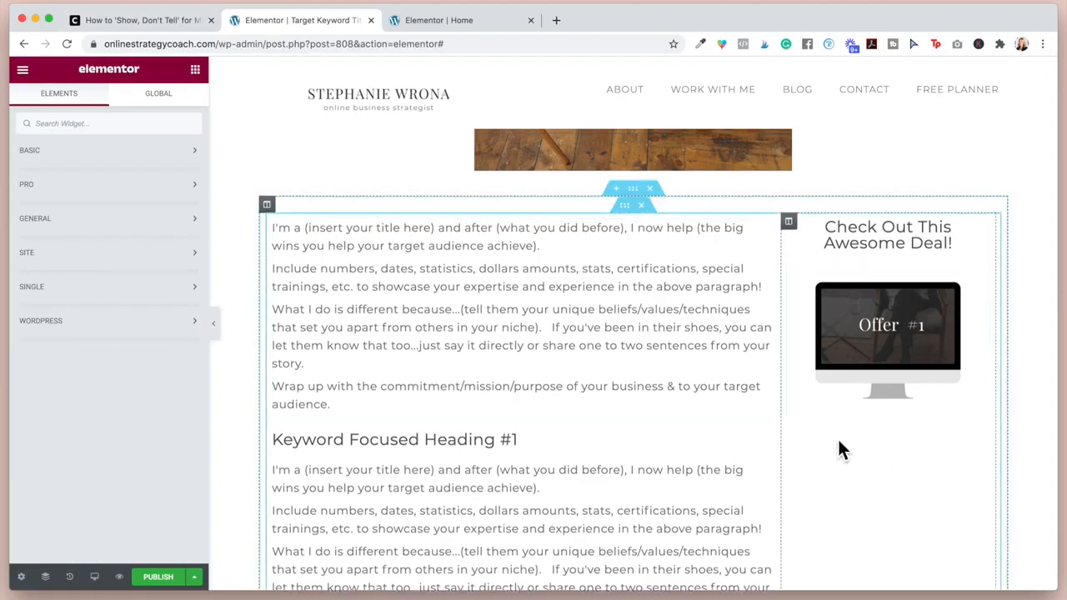
{"action": "scroll", "coordinate": [839, 467], "scroll_direction": "up", "scroll_amount": 1}
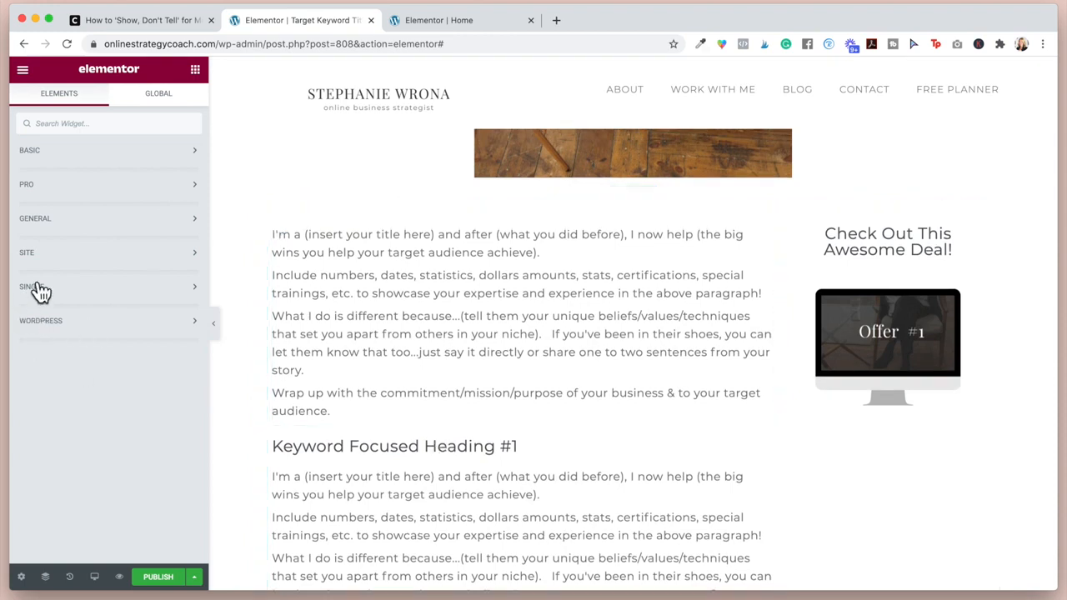
{"action": "left_click", "coordinate": [198, 327]}
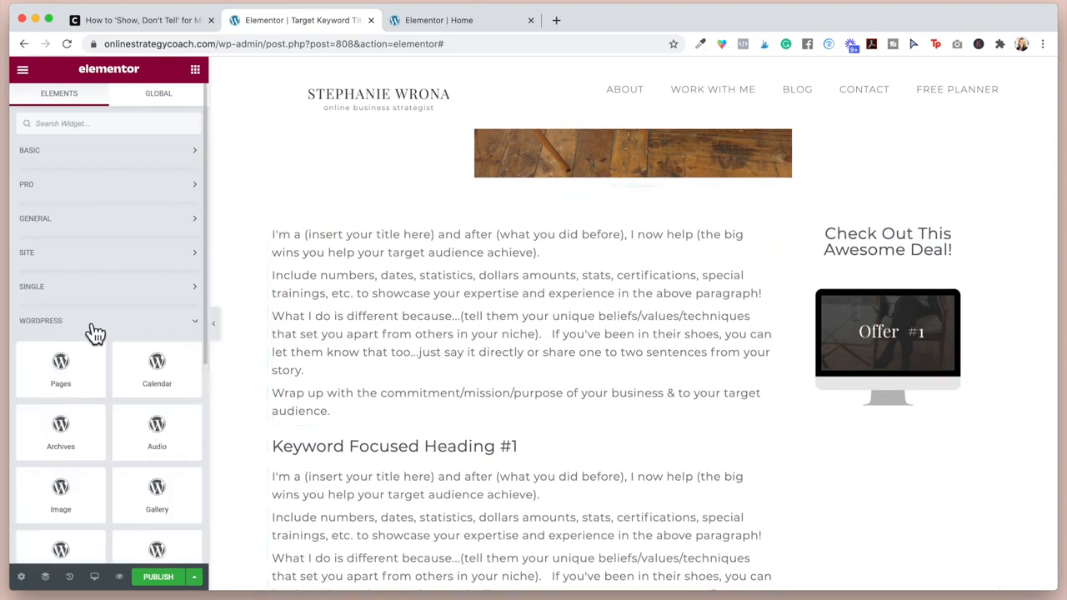
{"action": "scroll", "coordinate": [95, 331], "scroll_direction": "down", "scroll_amount": 2}
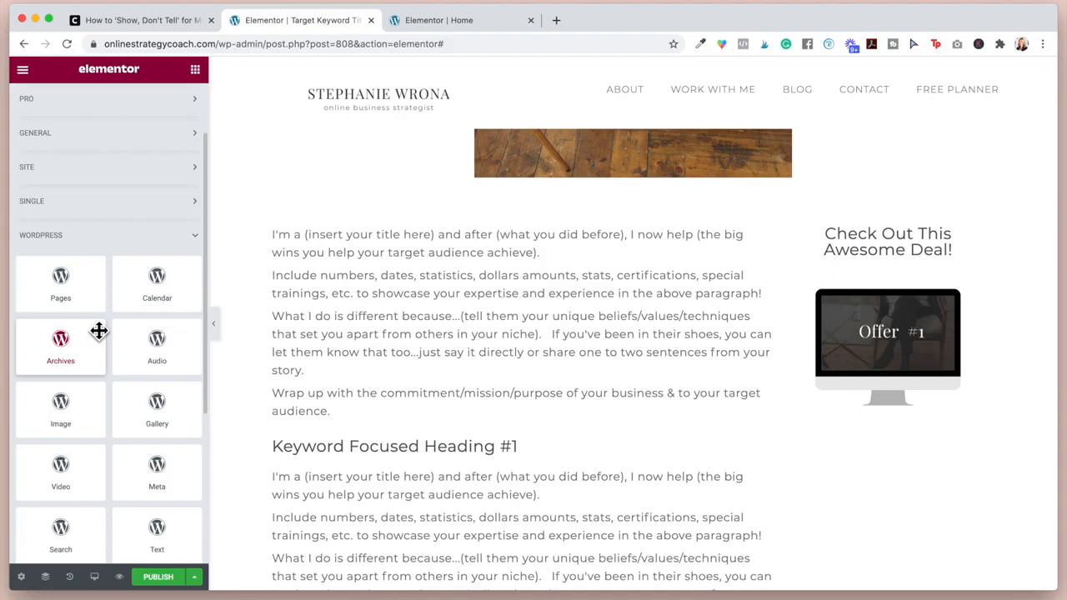
{"action": "scroll", "coordinate": [98, 331], "scroll_direction": "down", "scroll_amount": 5}
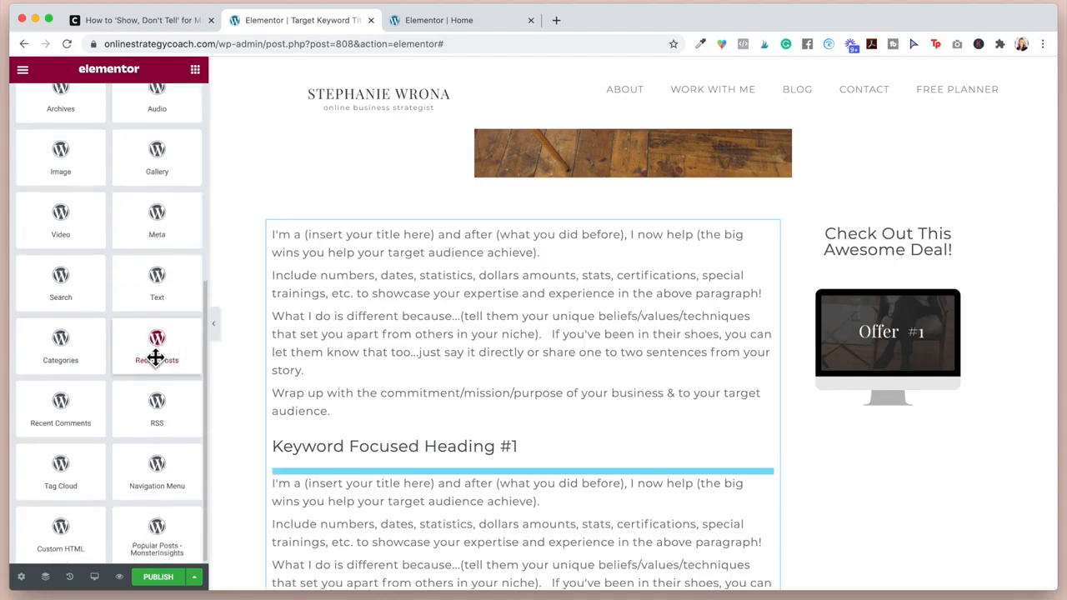
{"action": "left_click_drag", "start_coordinate": [156, 352], "coordinate": [860, 428]}
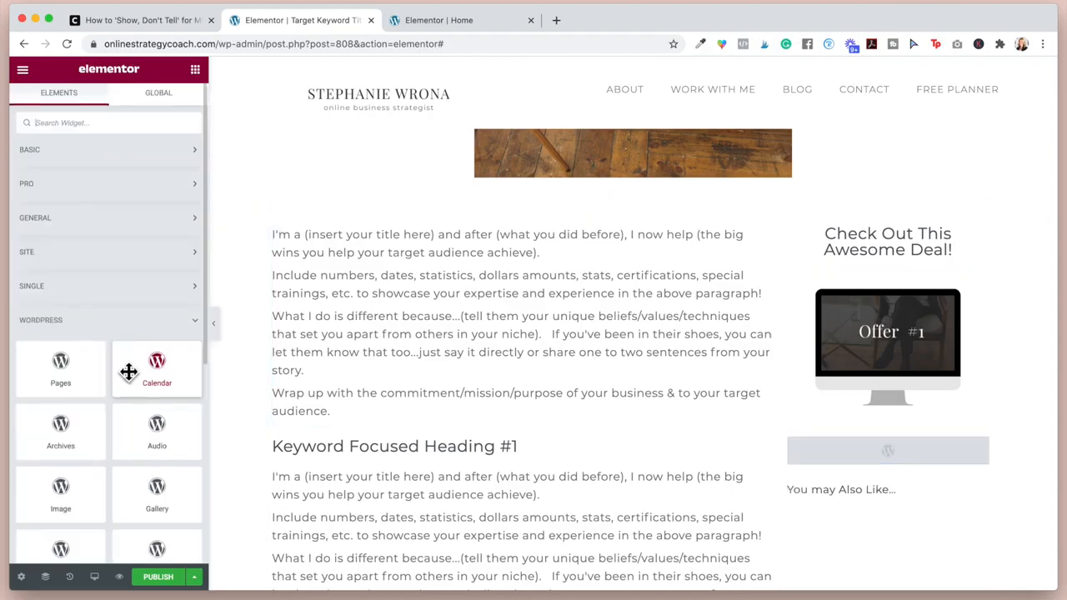
{"action": "scroll", "coordinate": [129, 372], "scroll_direction": "down", "scroll_amount": 4}
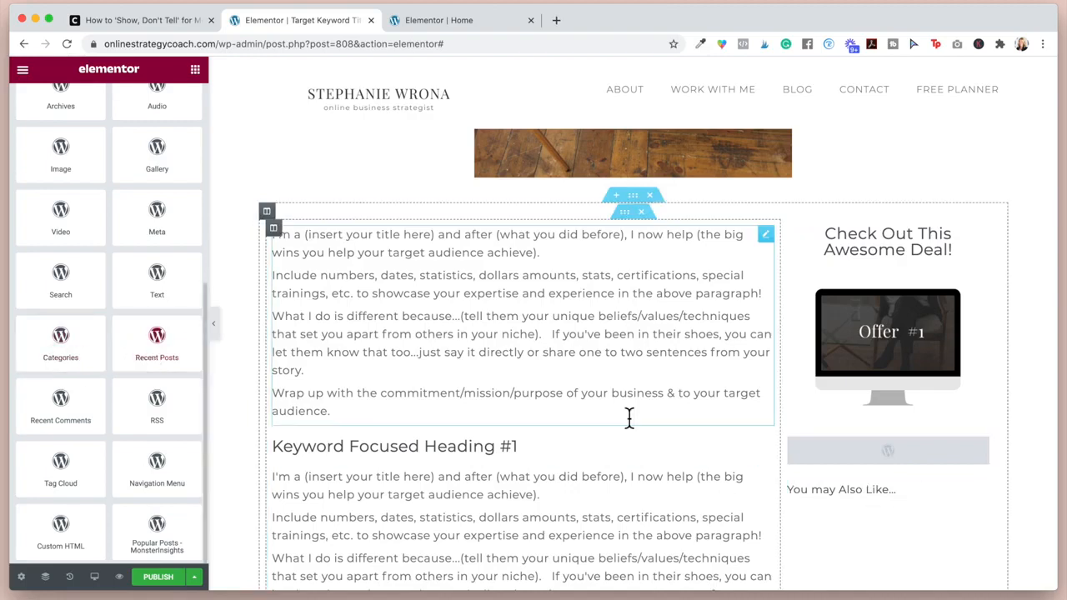
{"action": "scroll", "coordinate": [636, 441], "scroll_direction": "down", "scroll_amount": 1}
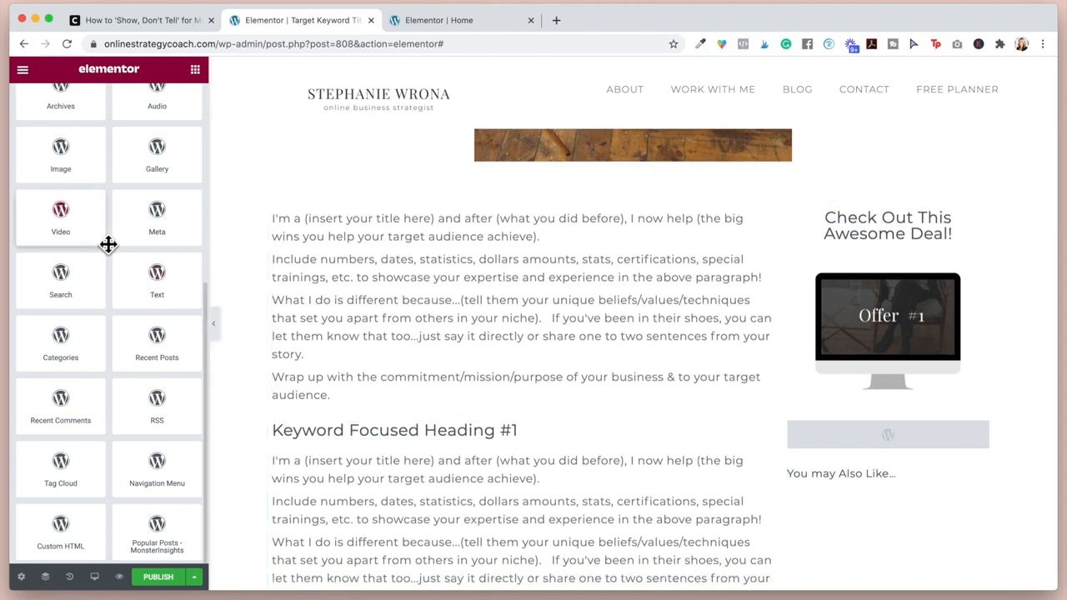
{"action": "scroll", "coordinate": [103, 245], "scroll_direction": "up", "scroll_amount": 5}
Step: Drop a Form widget with Name, Email and Message fields below 'You may Also Like...'
{"action": "left_click", "coordinate": [87, 123]}
{"action": "type", "text": "form"}
{"action": "left_click_drag", "start_coordinate": [65, 175], "coordinate": [871, 510]}
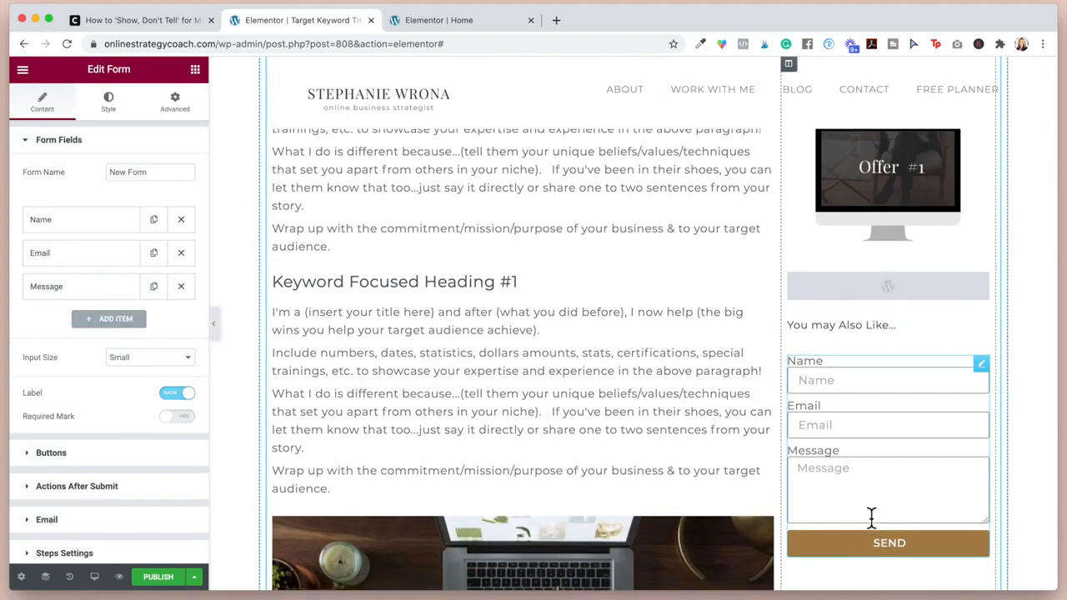
{"action": "scroll", "coordinate": [871, 517], "scroll_direction": "up", "scroll_amount": 3}
{"action": "scroll", "coordinate": [978, 346], "scroll_direction": "down", "scroll_amount": 3}
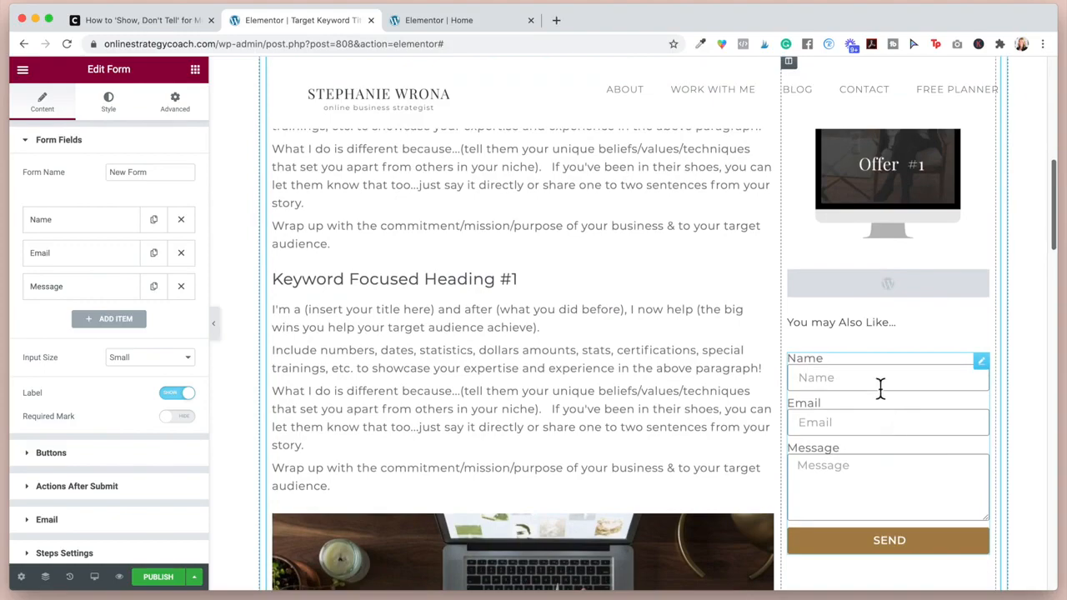
{"action": "right_click", "coordinate": [867, 360]}
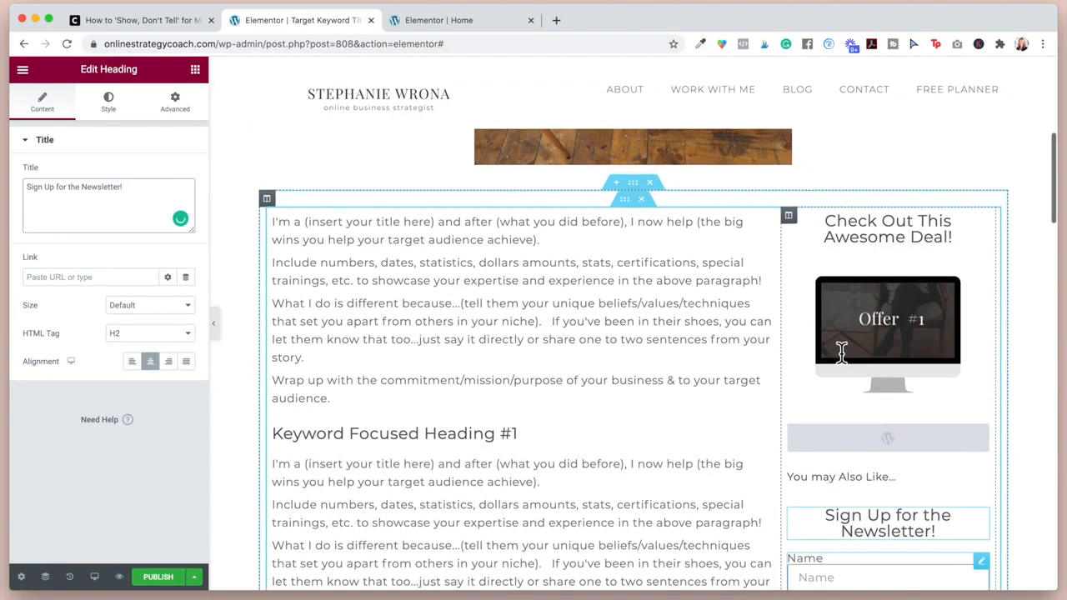
{"action": "scroll", "coordinate": [839, 353], "scroll_direction": "down", "scroll_amount": 2}
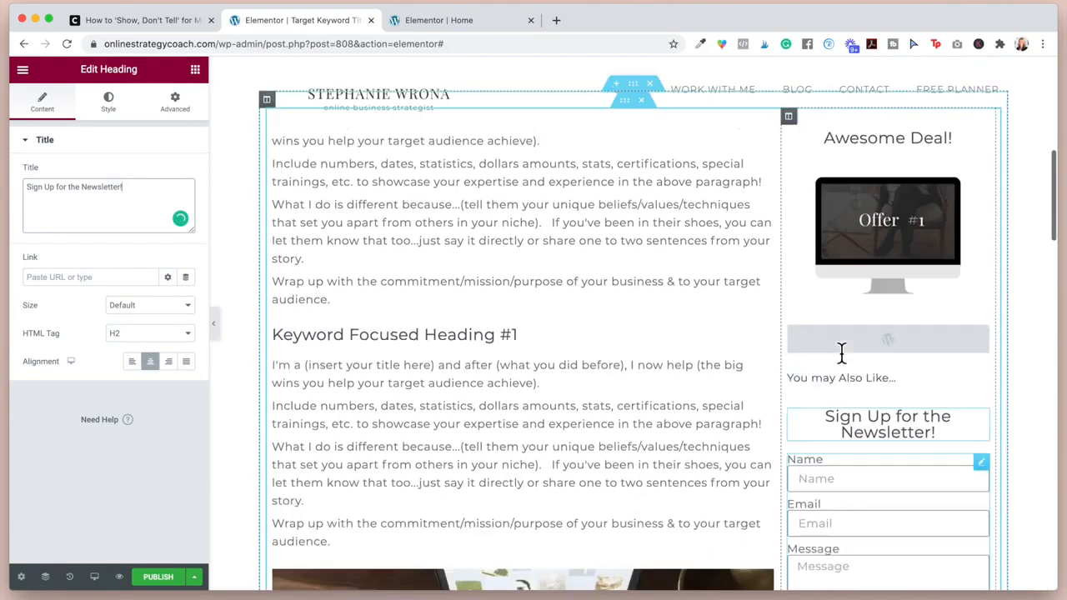
{"action": "scroll", "coordinate": [841, 349], "scroll_direction": "up", "scroll_amount": 3}
{"action": "scroll", "coordinate": [903, 294], "scroll_direction": "down", "scroll_amount": 10}
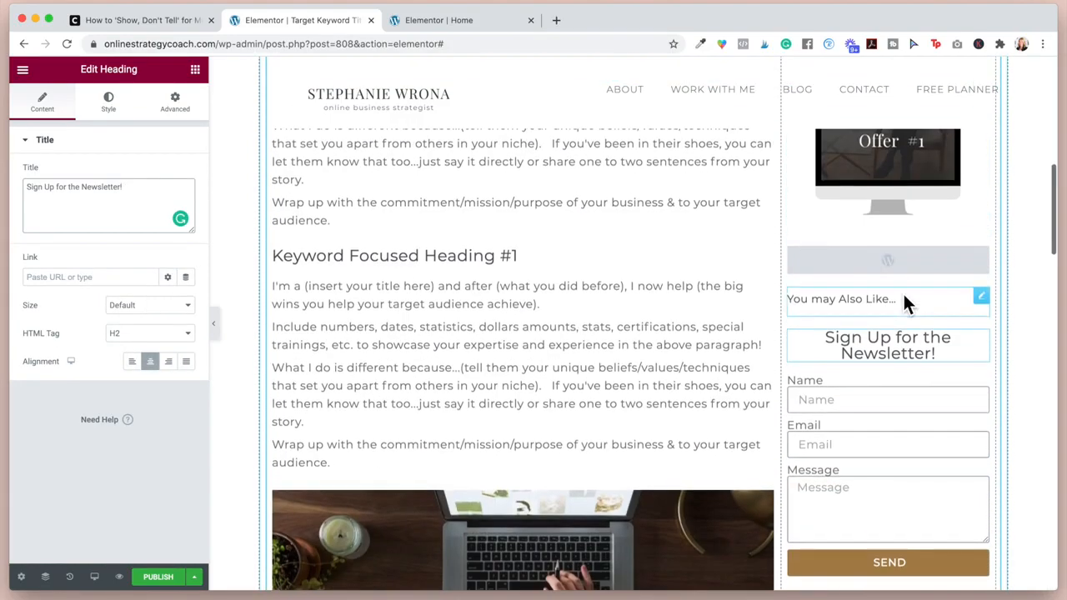
{"action": "scroll", "coordinate": [902, 292], "scroll_direction": "up", "scroll_amount": 10}
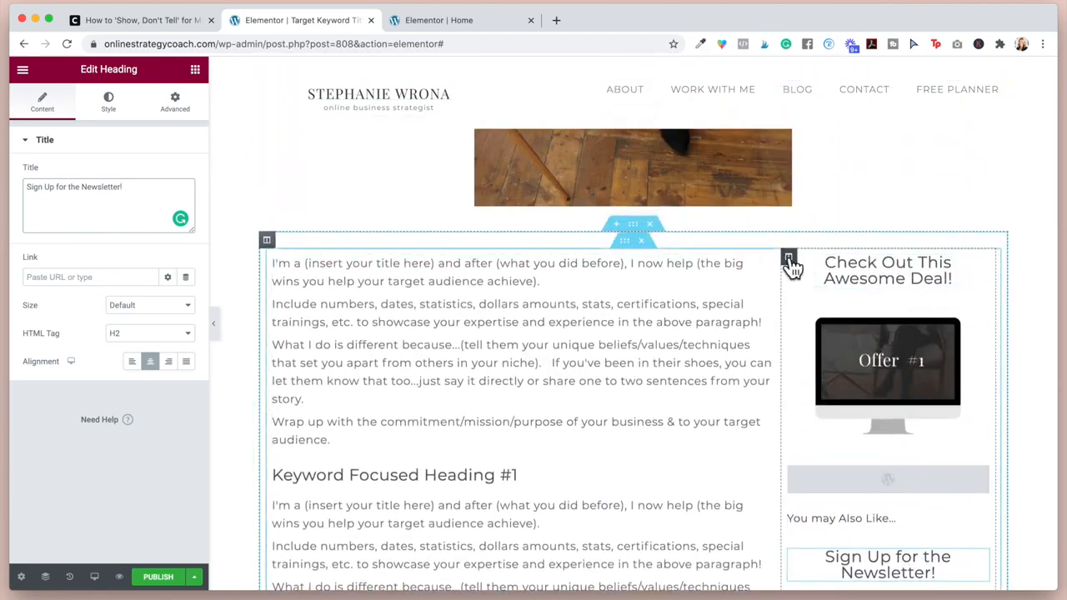
Step: Set the inner section's Columns Gap to Wider, after first trying Extended
{"action": "left_click", "coordinate": [625, 243]}
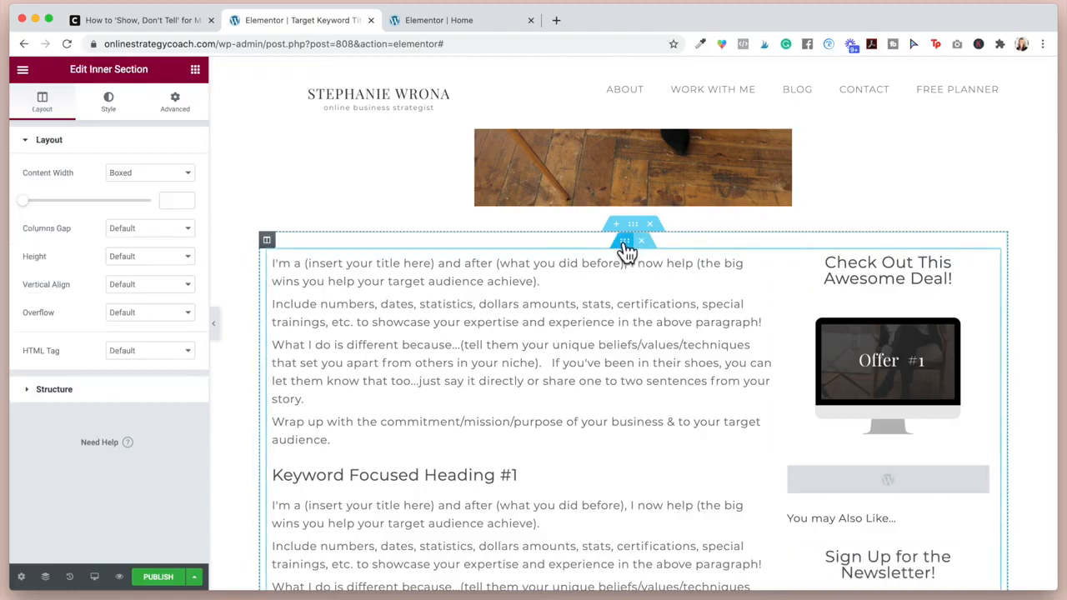
{"action": "left_click", "coordinate": [129, 233]}
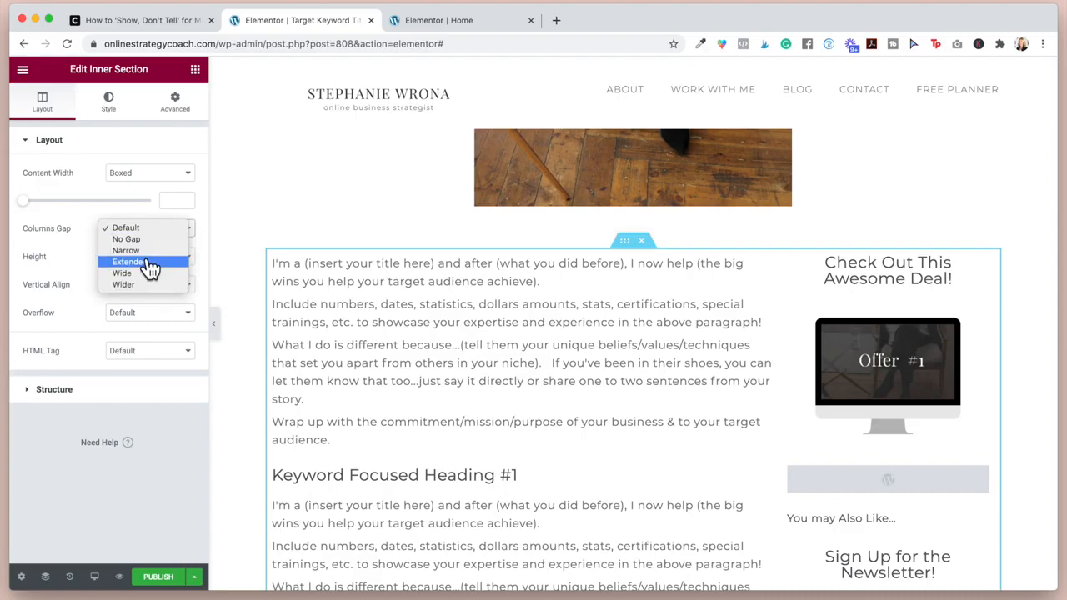
{"action": "left_click", "coordinate": [148, 264]}
{"action": "left_click", "coordinate": [144, 228]}
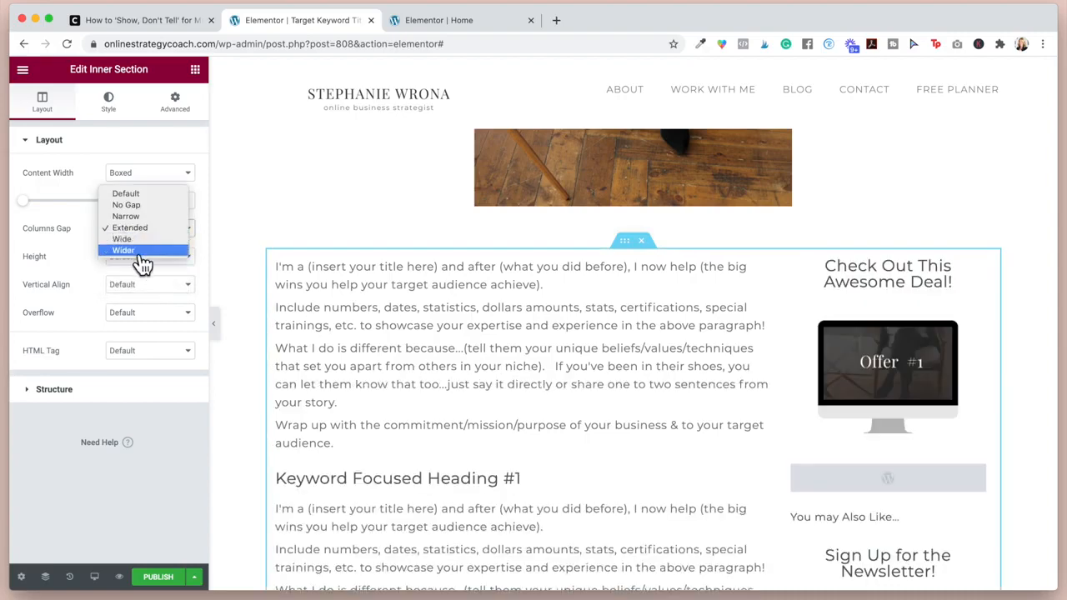
{"action": "left_click", "coordinate": [142, 251]}
{"action": "scroll", "coordinate": [467, 350], "scroll_direction": "down", "scroll_amount": 10}
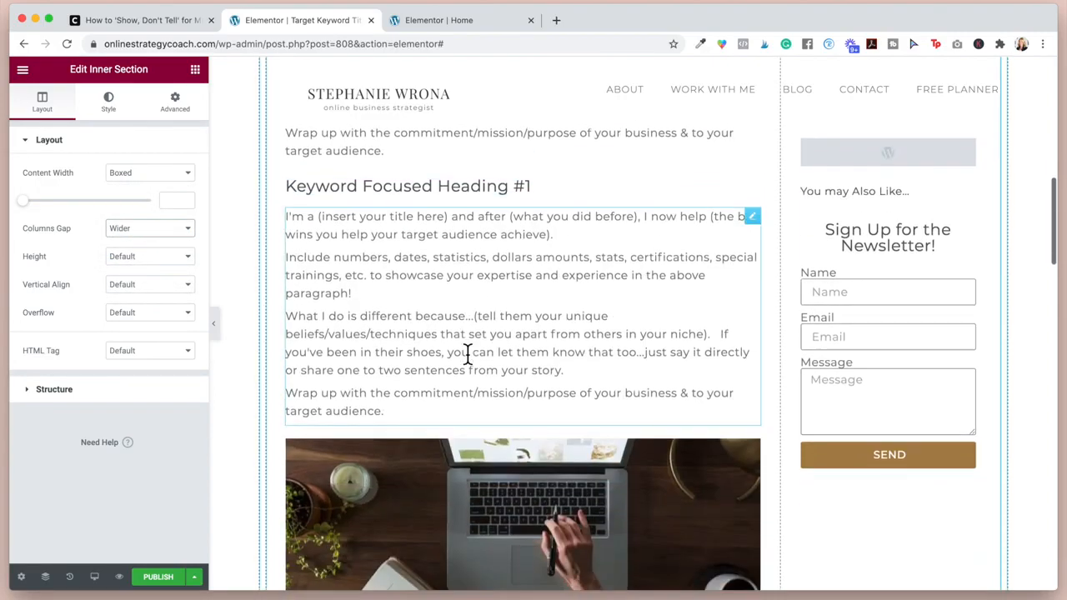
{"action": "scroll", "coordinate": [468, 355], "scroll_direction": "down", "scroll_amount": 15}
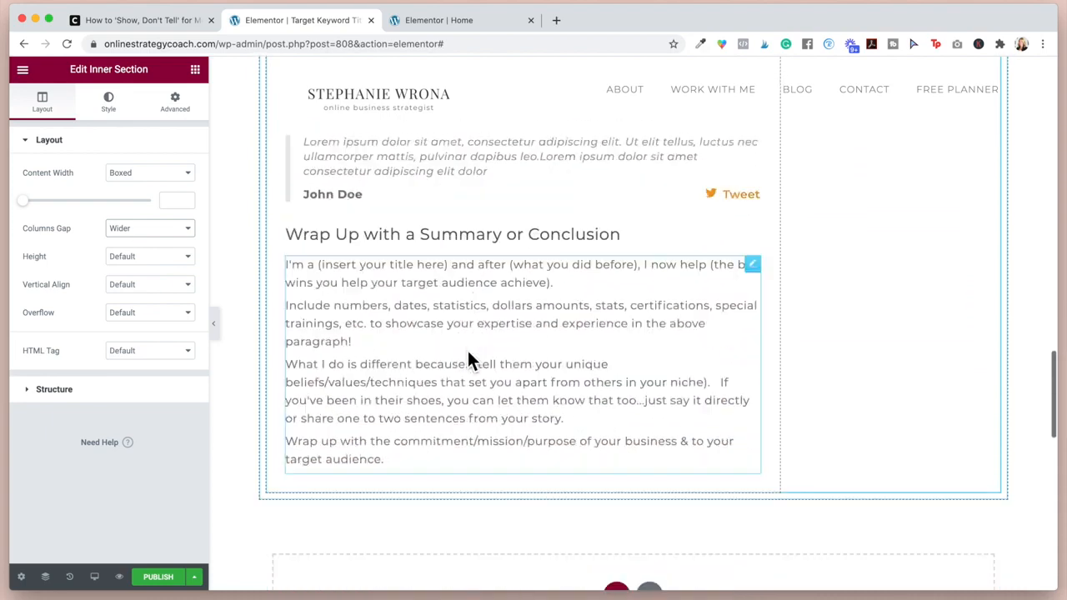
{"action": "scroll", "coordinate": [469, 360], "scroll_direction": "down", "scroll_amount": 3}
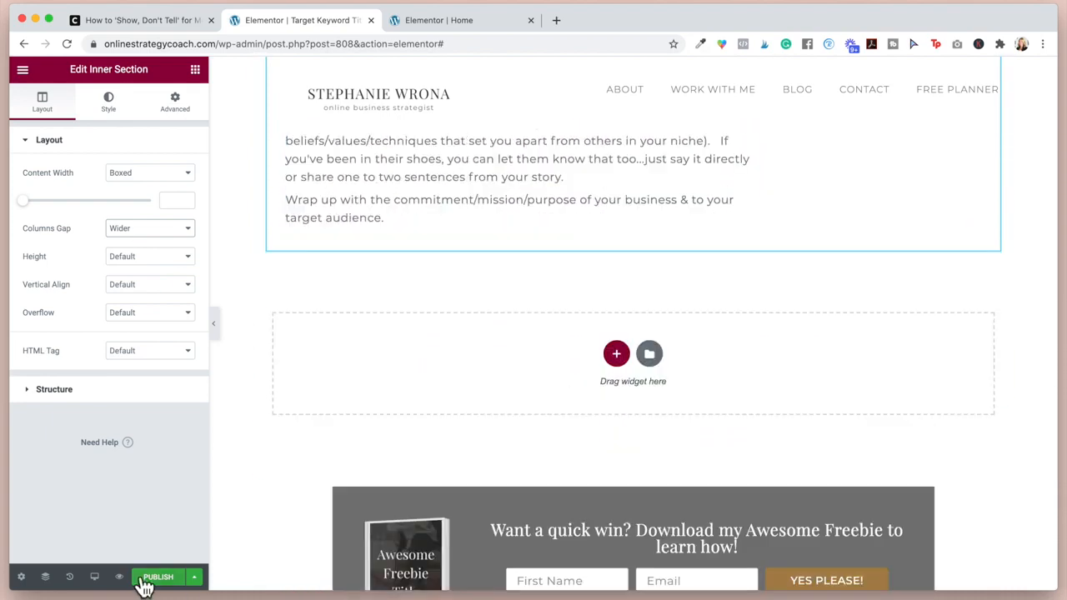
Step: Publish the template, scroll through the live post preview, then close the preview tab
{"action": "left_click", "coordinate": [148, 577]}
{"action": "left_click", "coordinate": [173, 540]}
{"action": "scroll", "coordinate": [865, 471], "scroll_direction": "down", "scroll_amount": 3}
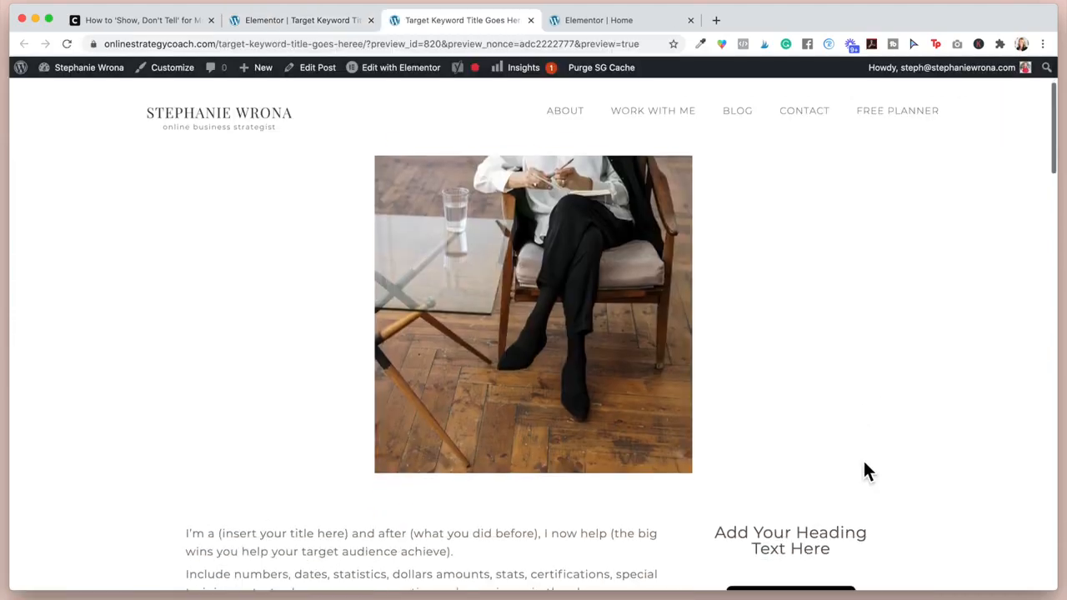
{"action": "scroll", "coordinate": [865, 466], "scroll_direction": "down", "scroll_amount": 7}
{"action": "scroll", "coordinate": [865, 467], "scroll_direction": "down", "scroll_amount": 10}
{"action": "scroll", "coordinate": [863, 471], "scroll_direction": "down", "scroll_amount": 8}
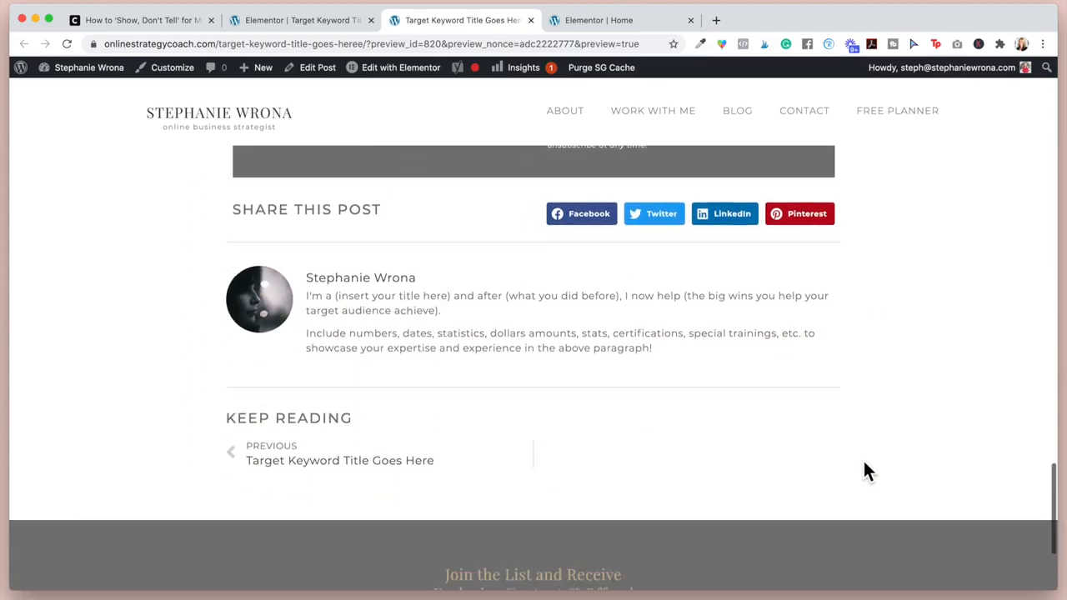
{"action": "scroll", "coordinate": [863, 471], "scroll_direction": "up", "scroll_amount": 20}
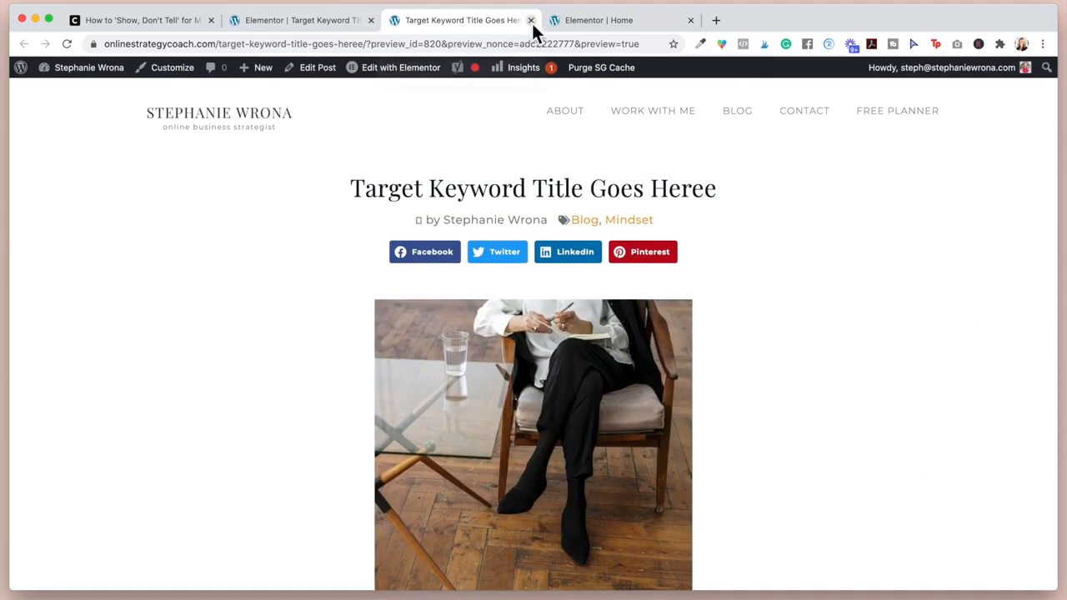
{"action": "scroll", "coordinate": [721, 265], "scroll_direction": "down", "scroll_amount": 6}
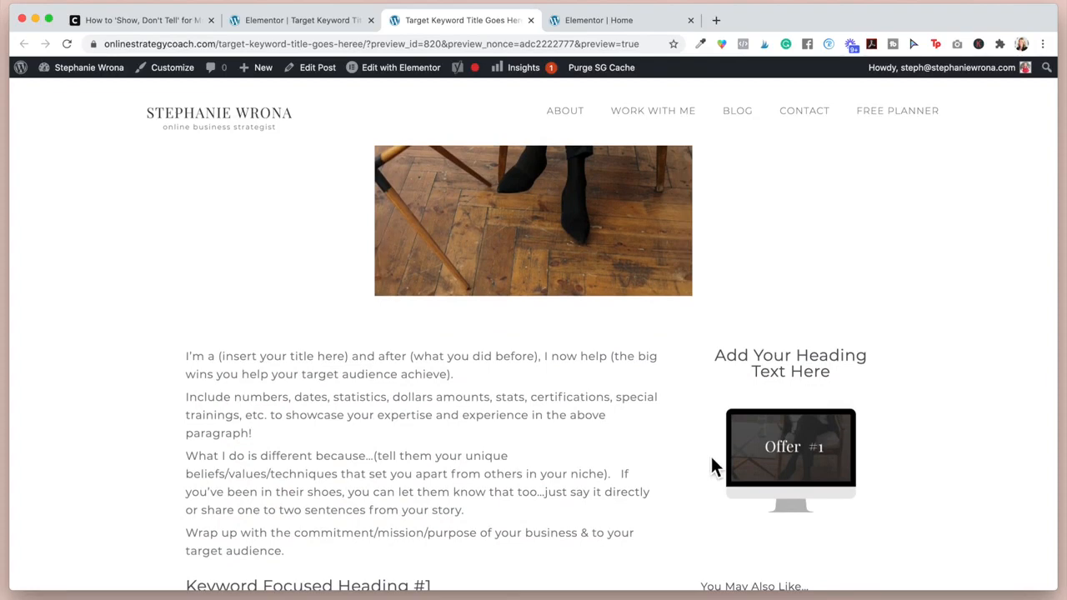
{"action": "scroll", "coordinate": [711, 463], "scroll_direction": "down", "scroll_amount": 3}
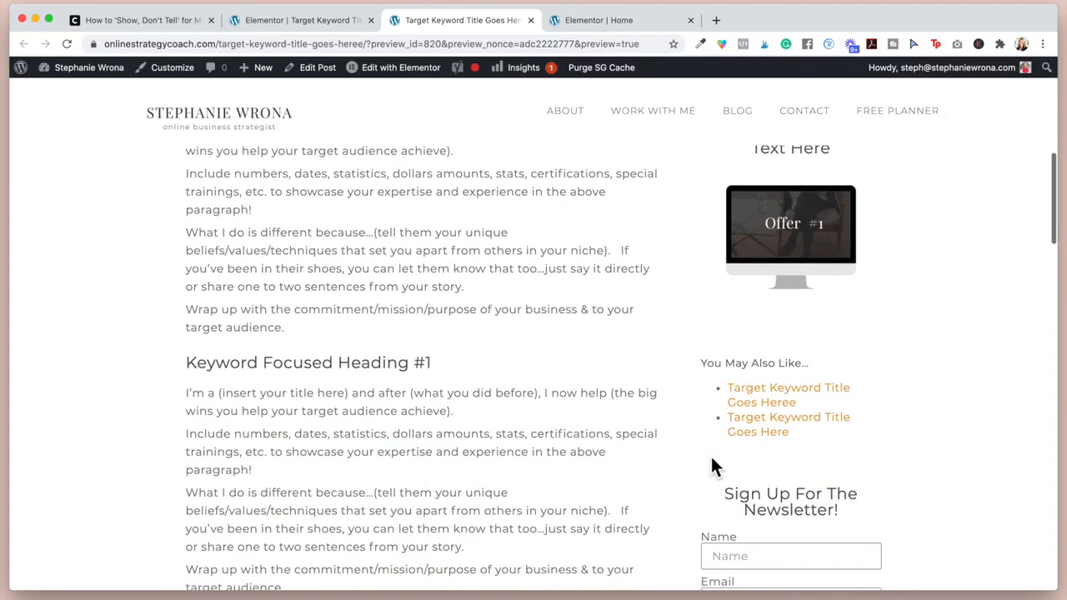
{"action": "left_click", "coordinate": [530, 20]}
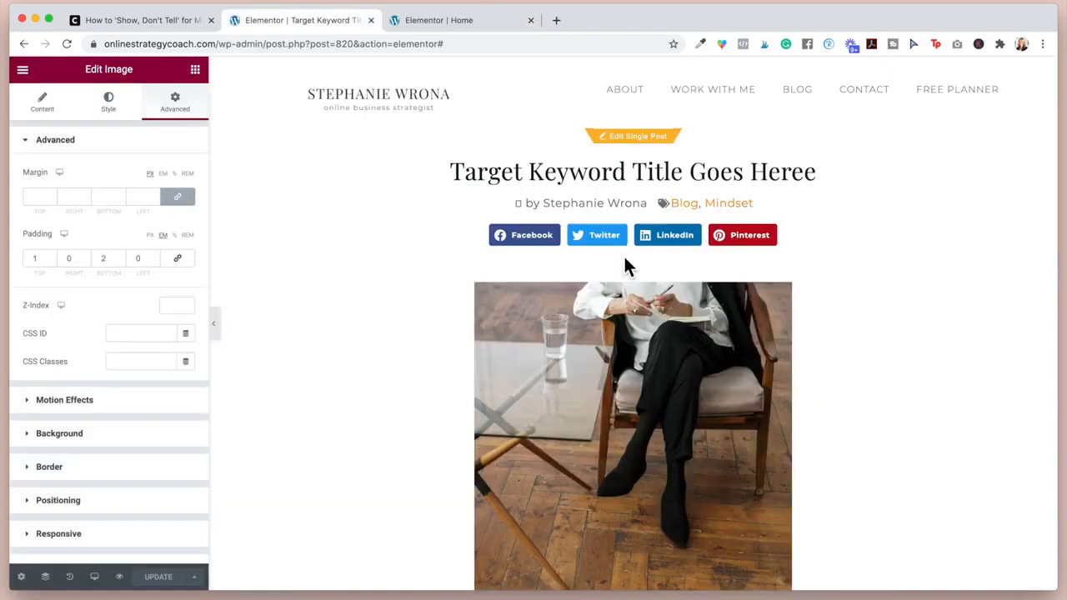
Step: Open the Edit Post Info panel for the author and category line under the title
{"action": "left_click", "coordinate": [637, 136]}
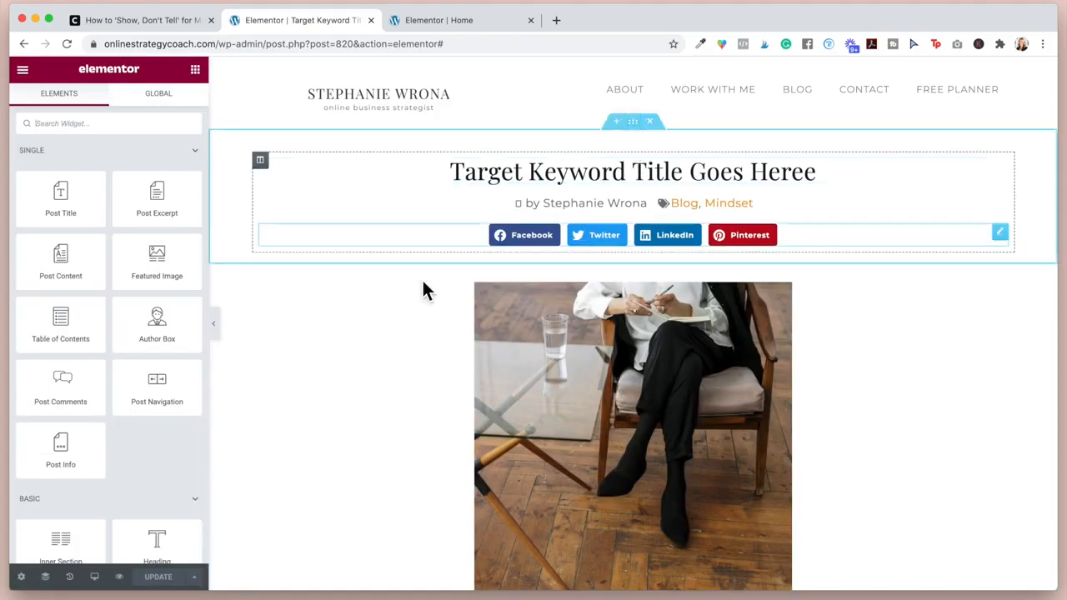
{"action": "scroll", "coordinate": [352, 359], "scroll_direction": "down", "scroll_amount": 5}
{"action": "scroll", "coordinate": [351, 359], "scroll_direction": "down", "scroll_amount": 2}
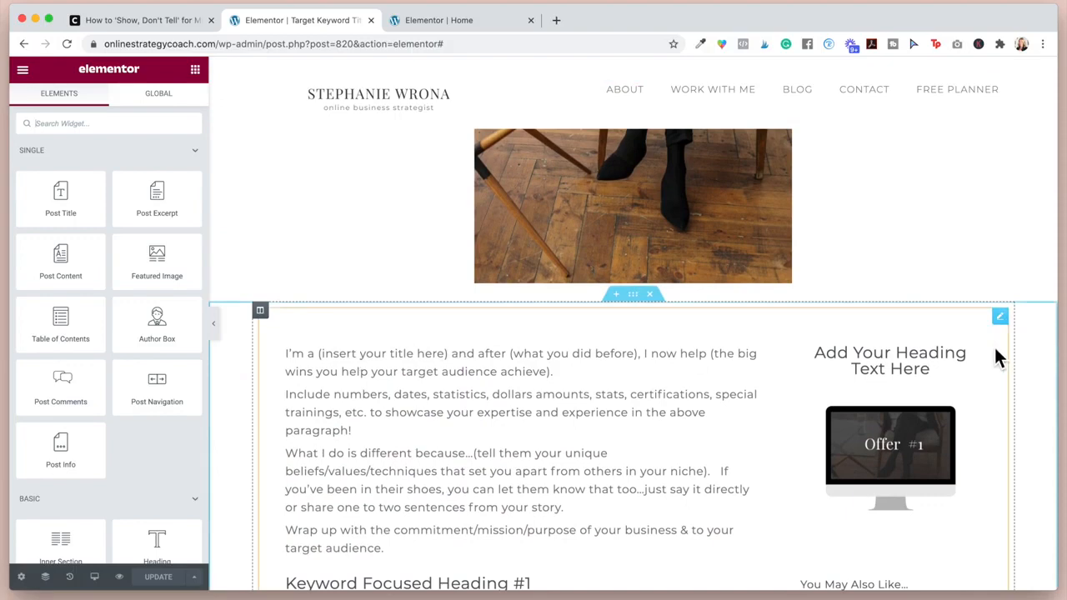
{"action": "scroll", "coordinate": [638, 342], "scroll_direction": "up", "scroll_amount": 7}
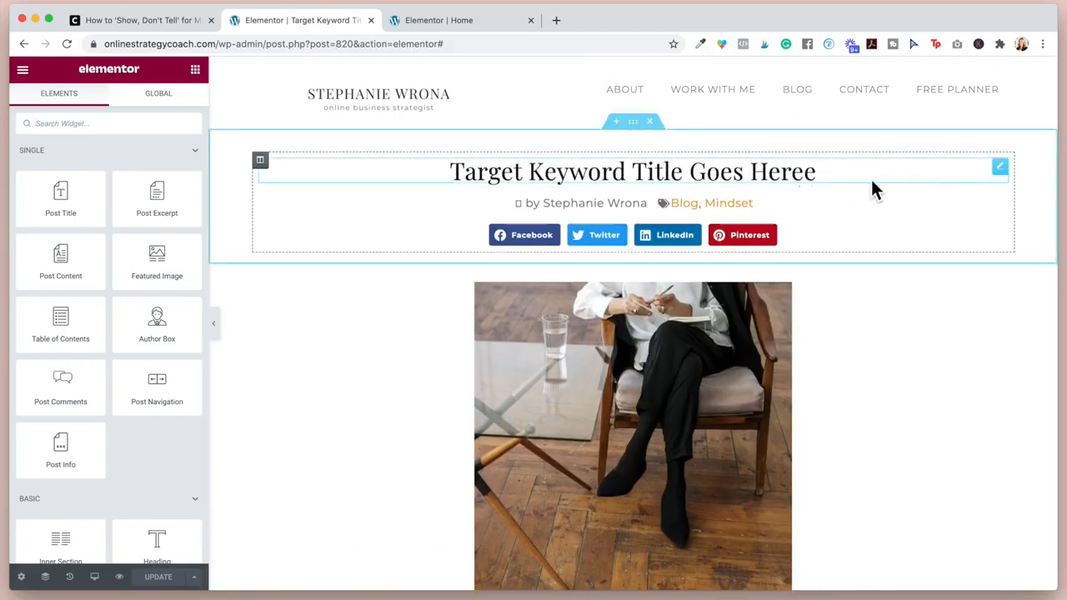
{"action": "left_click", "coordinate": [1001, 206]}
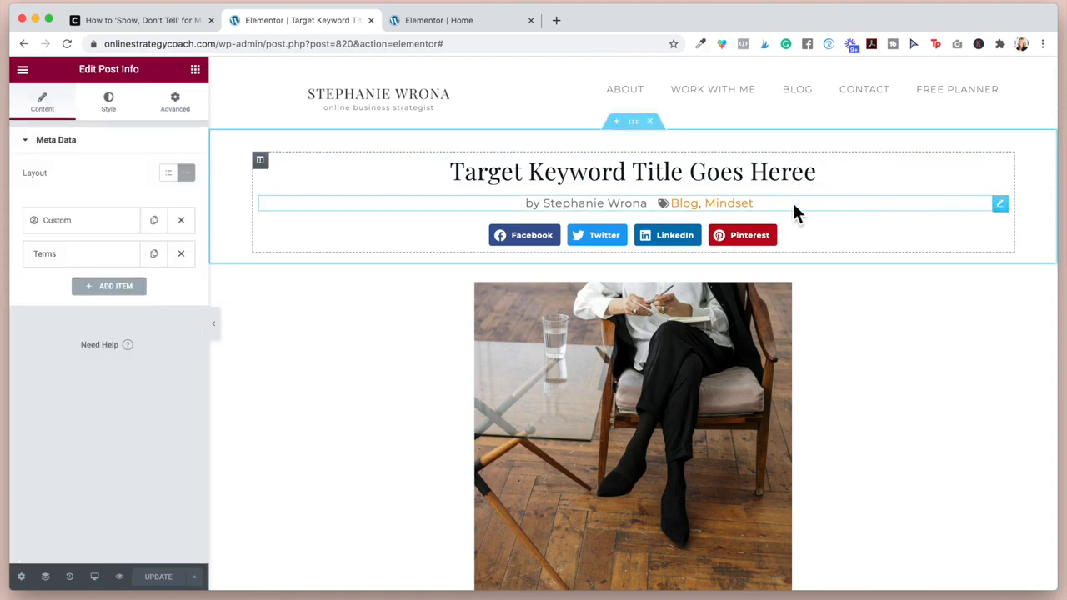
Step: Set the author and categories items' icons to None and add a 'Categories' label before the categories
{"action": "left_click", "coordinate": [87, 223]}
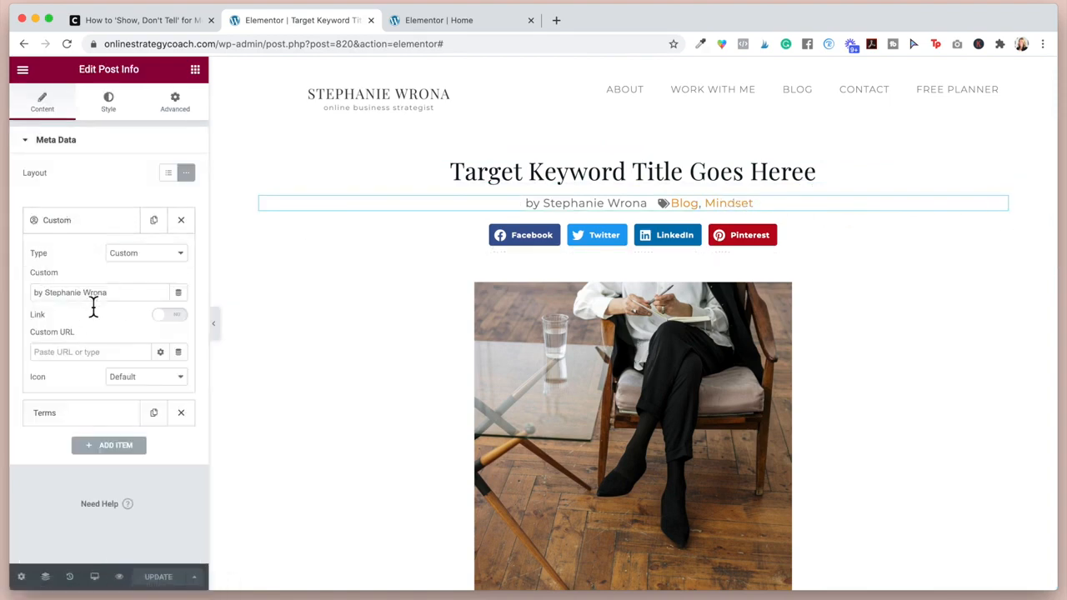
{"action": "left_click", "coordinate": [138, 377]}
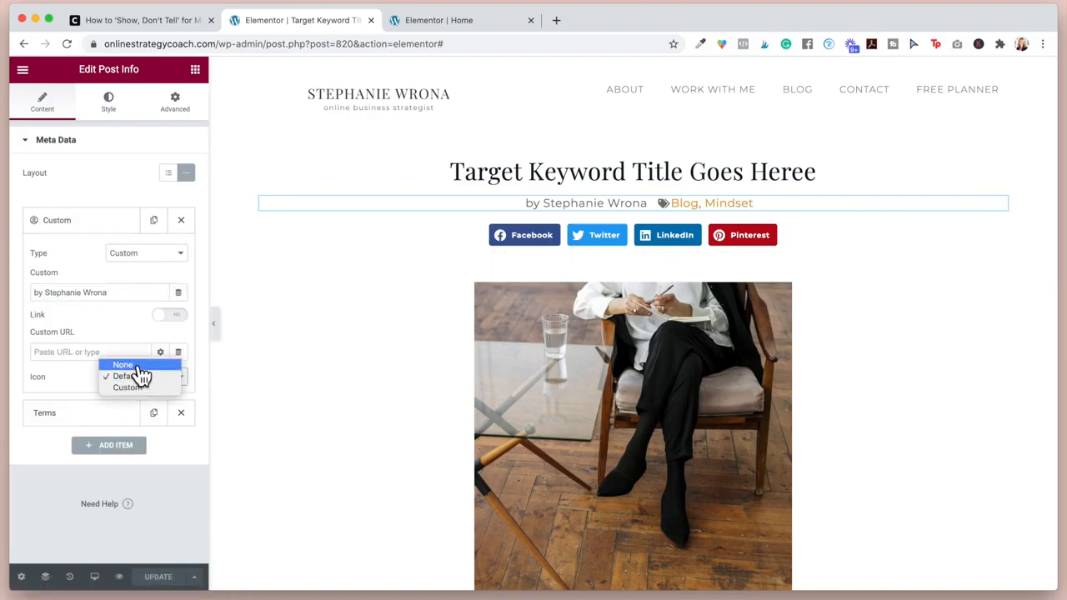
{"action": "left_click", "coordinate": [138, 367]}
{"action": "left_click", "coordinate": [95, 414]}
{"action": "left_click", "coordinate": [154, 395]}
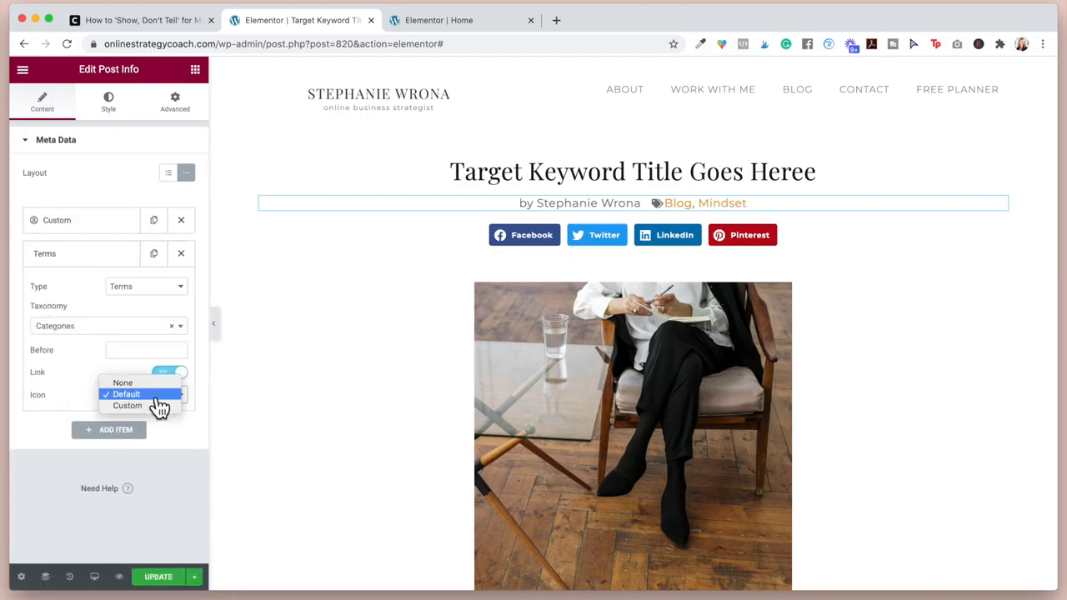
{"action": "left_click", "coordinate": [134, 382]}
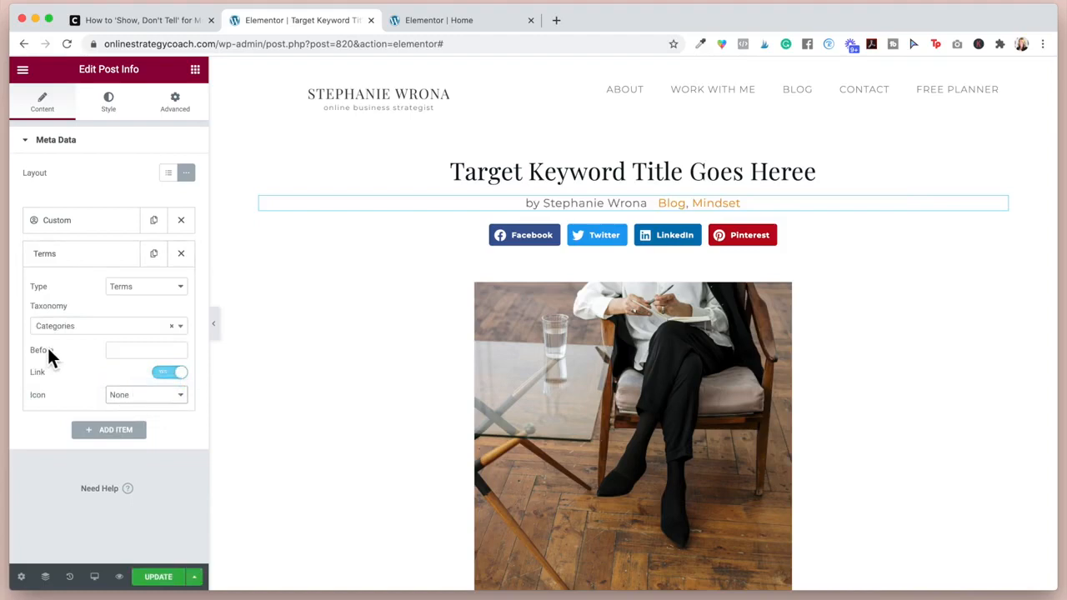
{"action": "left_click", "coordinate": [130, 353]}
{"action": "type", "text": "Categories "}
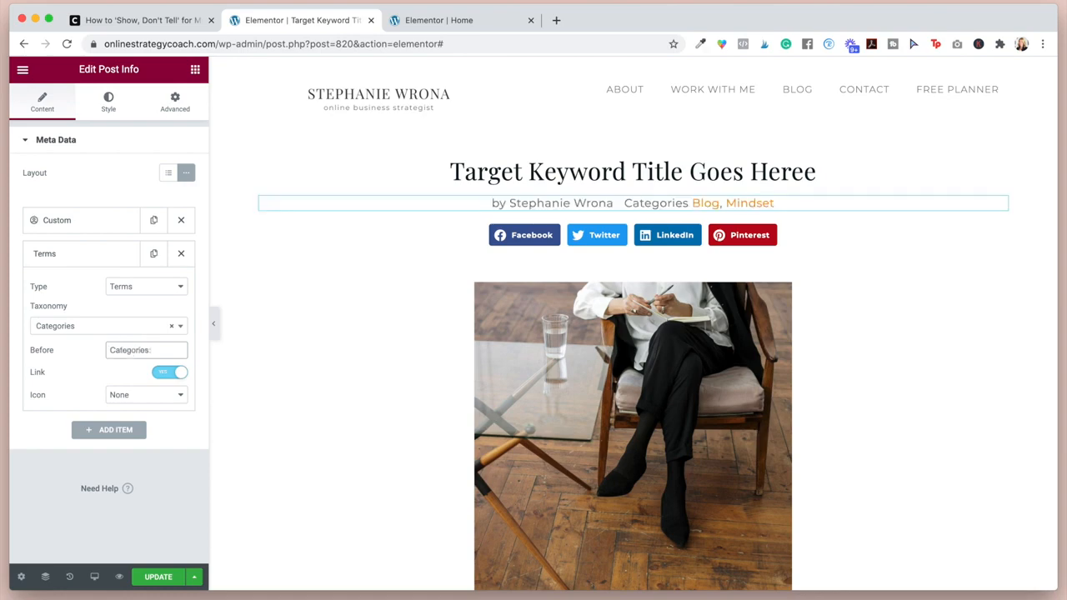
{"action": "type", "text": "|"}
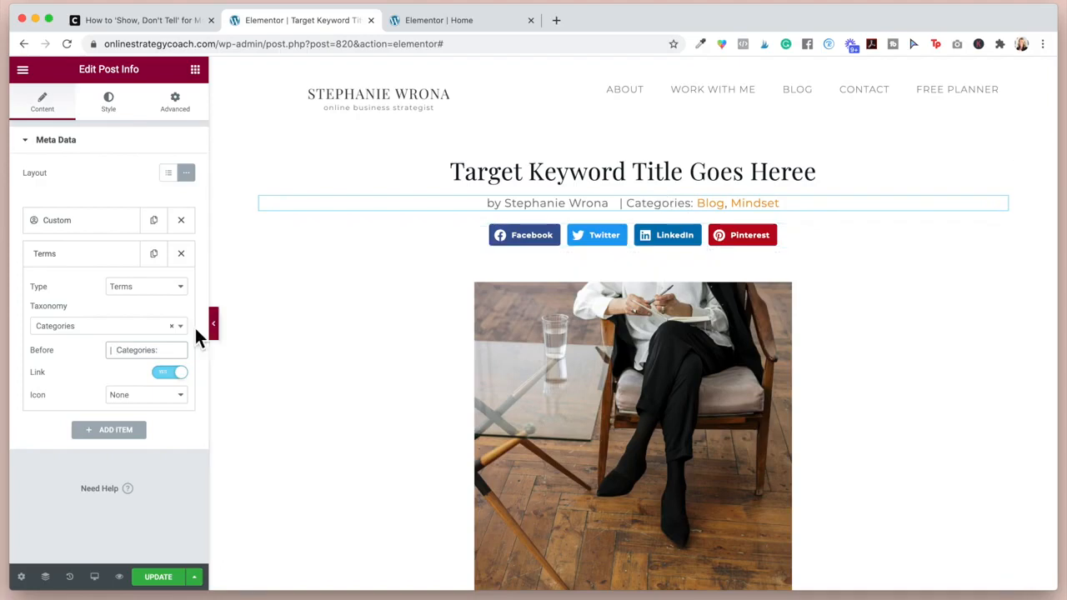
Step: Set the meta item spacing to 8, enable the divider, and remove the pipe from the categories label
{"action": "left_click", "coordinate": [108, 110]}
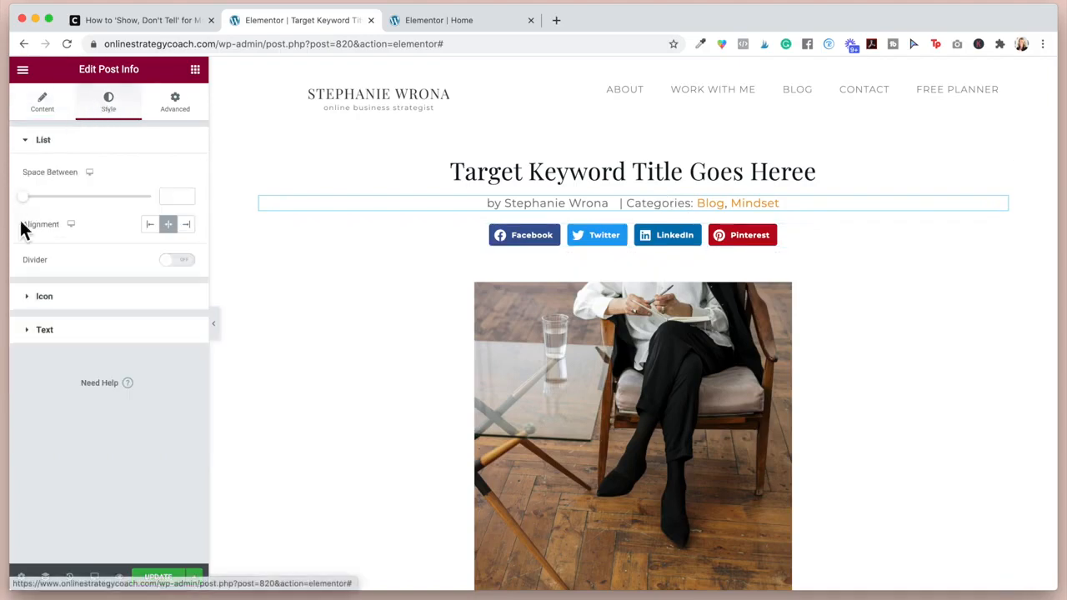
{"action": "left_click_drag", "start_coordinate": [24, 197], "coordinate": [48, 198]}
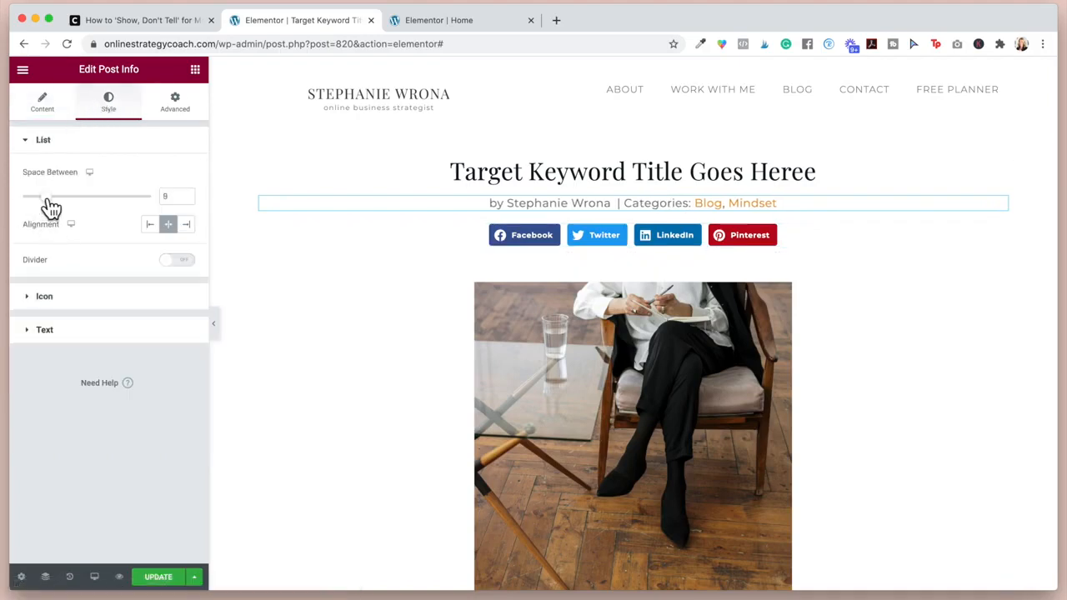
{"action": "left_click", "coordinate": [174, 196]}
{"action": "key", "text": "BackSpace"}
{"action": "type", "text": "8"}
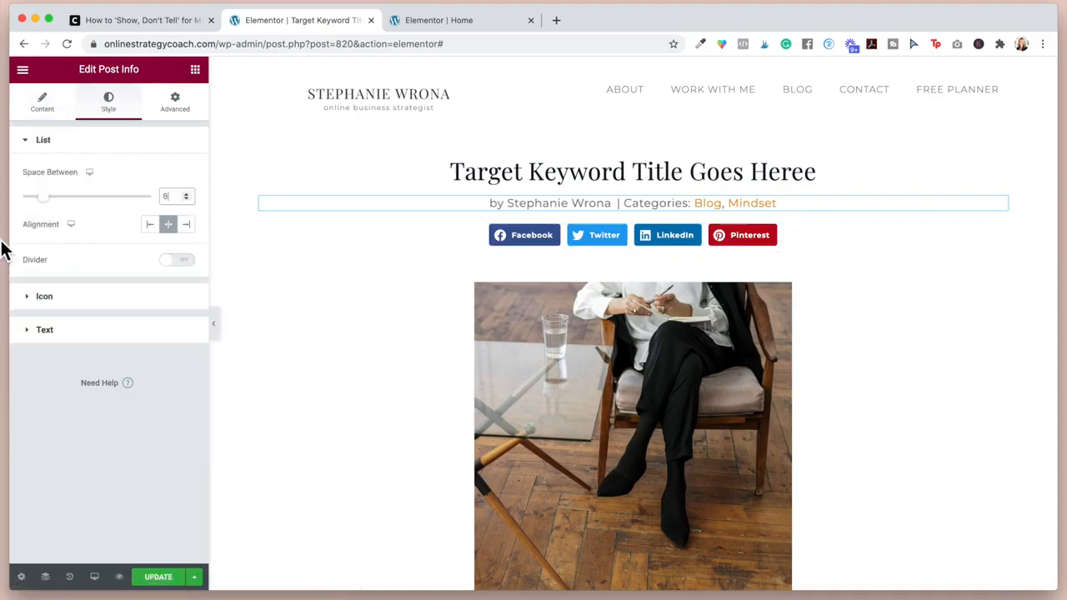
{"action": "left_click", "coordinate": [176, 261]}
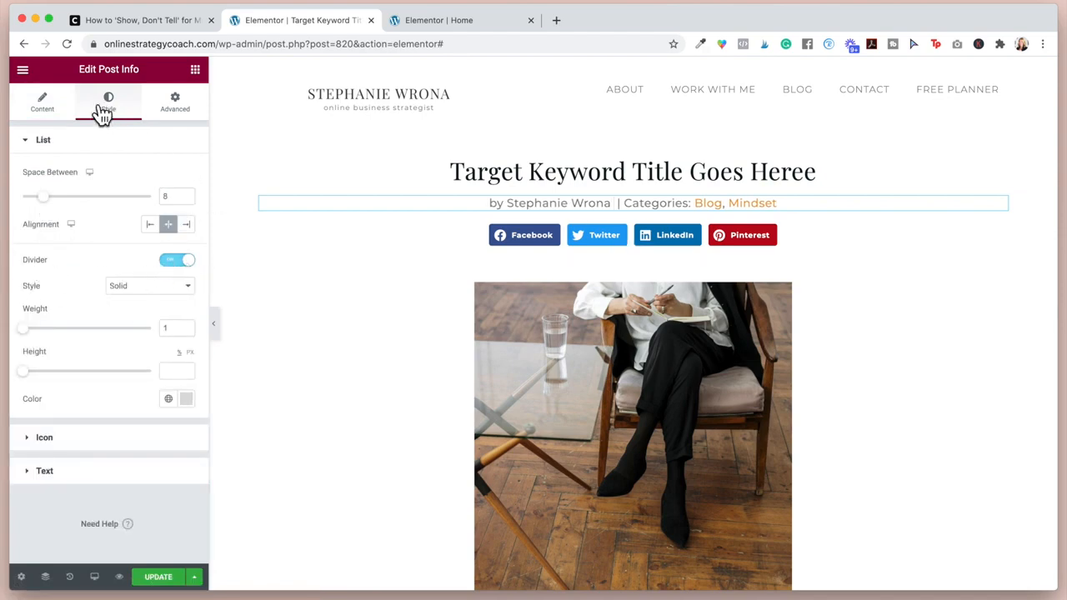
{"action": "left_click", "coordinate": [34, 105]}
{"action": "left_click", "coordinate": [80, 255]}
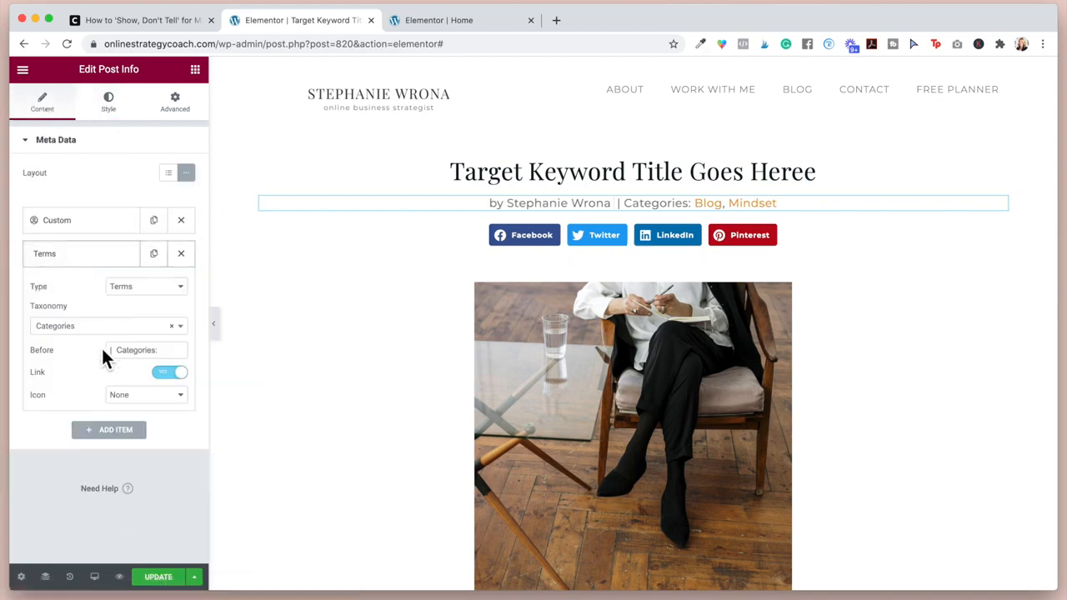
{"action": "key", "text": "BackSpace"}
{"action": "key", "text": "BackSpace"}
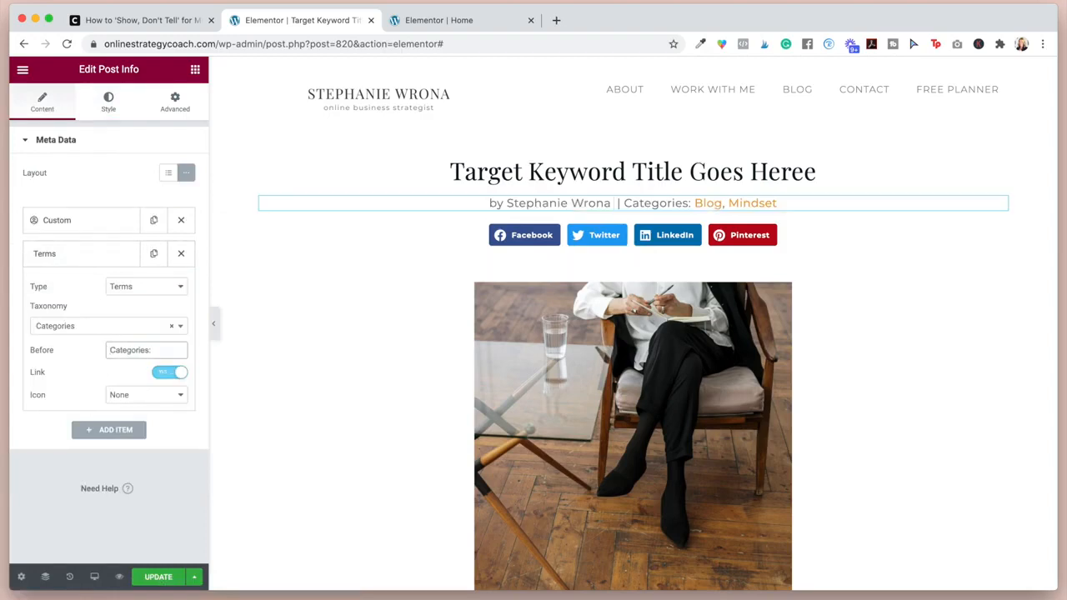
{"action": "left_click", "coordinate": [120, 120]}
Step: Style the divider at thickness 2, full height, in a translucent Text grey, and widen the gap
{"action": "left_click_drag", "start_coordinate": [25, 329], "coordinate": [32, 328]}
{"action": "left_click_drag", "start_coordinate": [24, 371], "coordinate": [152, 371]}
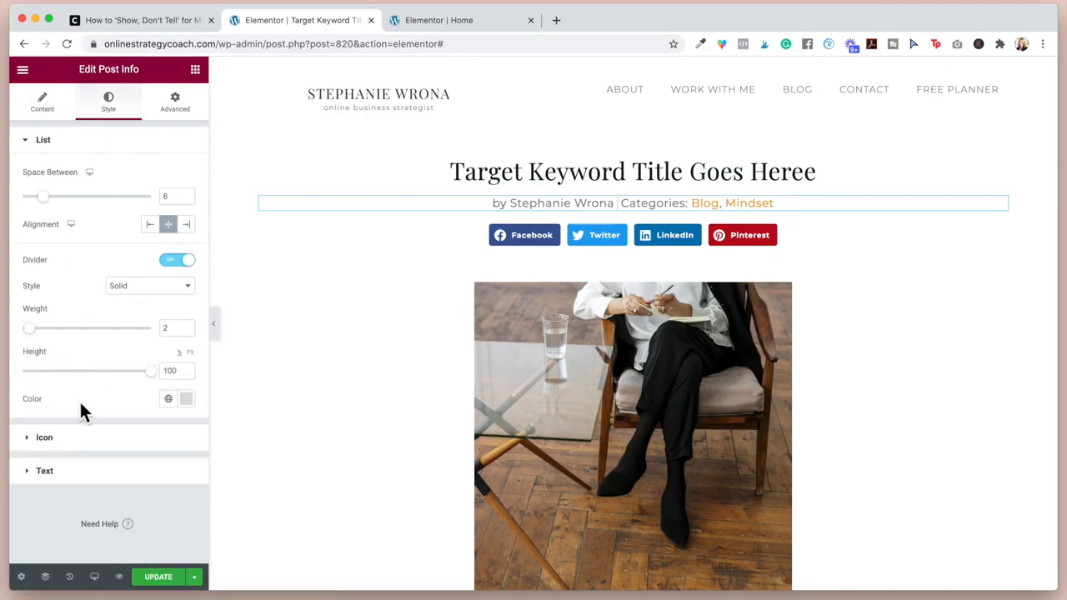
{"action": "left_click", "coordinate": [168, 399]}
{"action": "left_click", "coordinate": [66, 267]}
{"action": "left_click", "coordinate": [186, 400]}
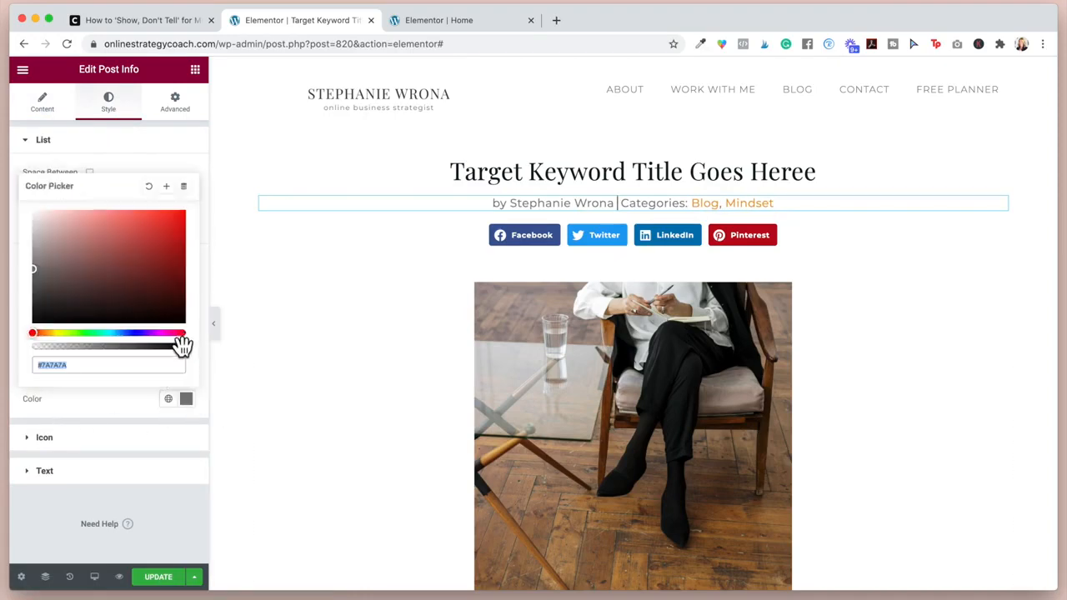
{"action": "left_click_drag", "start_coordinate": [181, 345], "coordinate": [135, 347]}
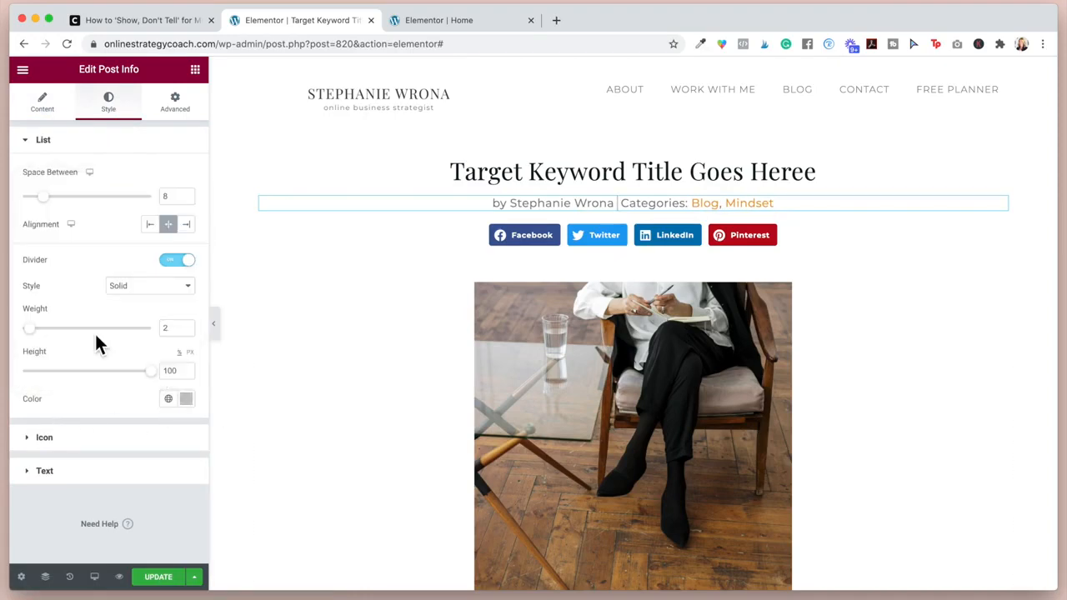
{"action": "left_click_drag", "start_coordinate": [42, 198], "coordinate": [72, 208]}
Step: Check the meta line's typography, then preview the post without the editor panel
{"action": "left_click", "coordinate": [33, 476]}
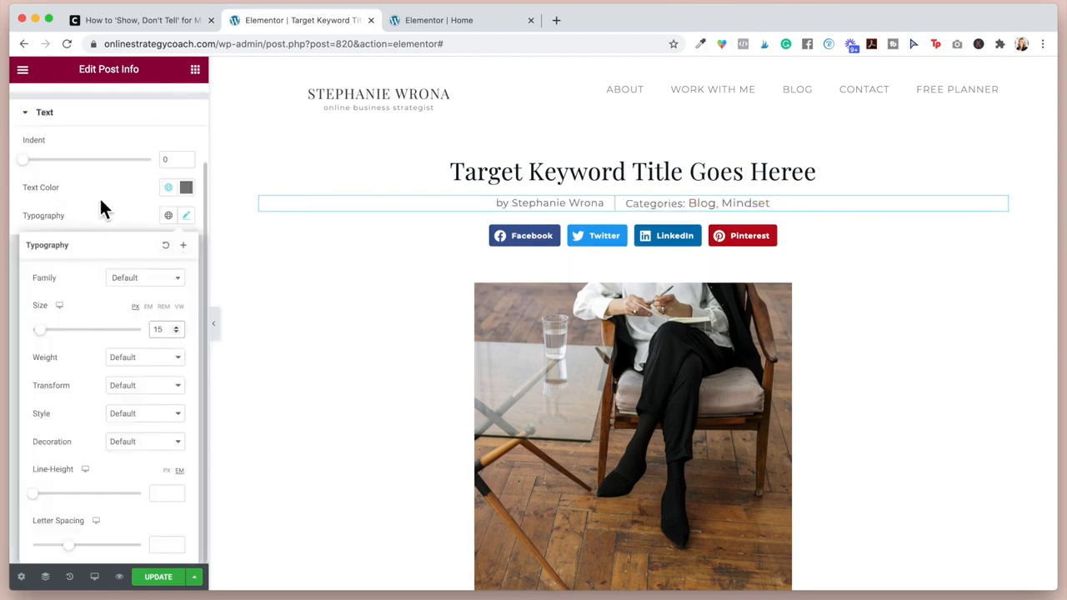
{"action": "left_click", "coordinate": [100, 208]}
{"action": "scroll", "coordinate": [100, 209], "scroll_direction": "up", "scroll_amount": 3}
{"action": "left_click", "coordinate": [767, 200]}
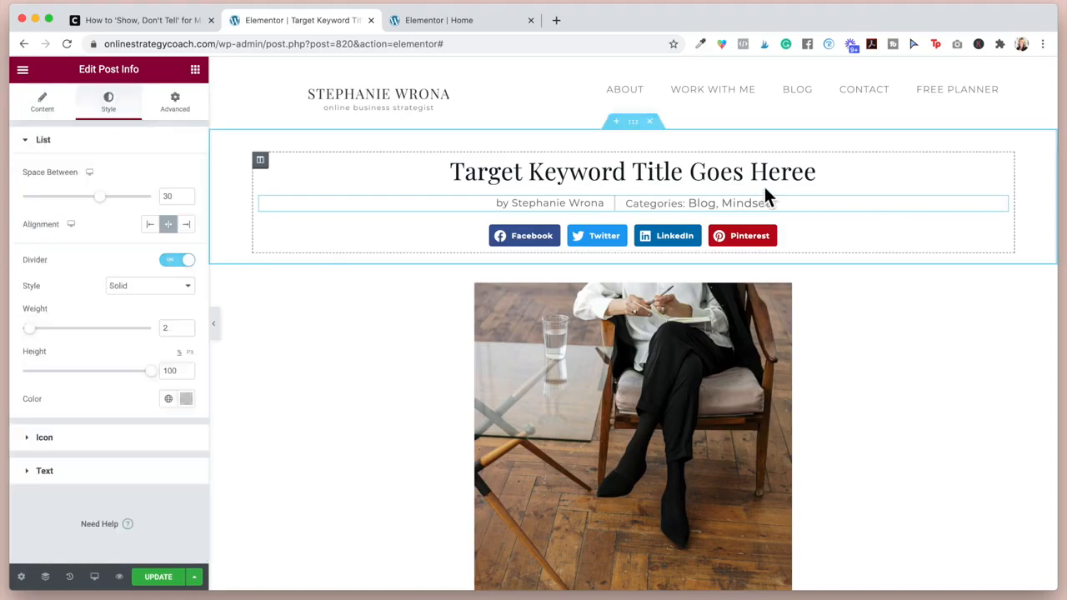
{"action": "left_click", "coordinate": [215, 326]}
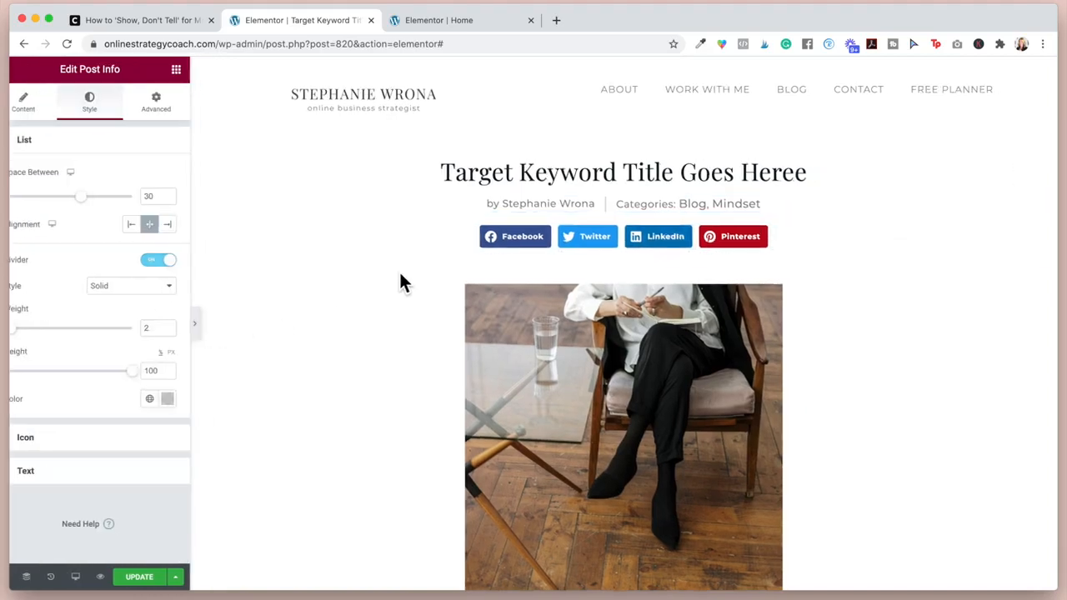
{"action": "left_click", "coordinate": [15, 330]}
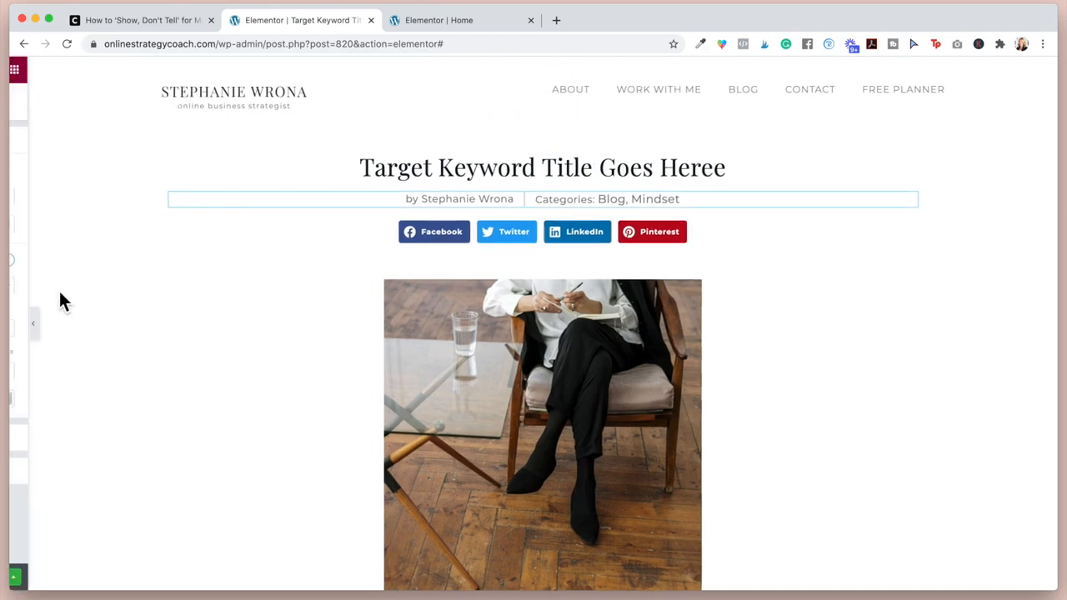
Step: Unlink the meta line's padding, give it 1 em top padding and some bottom padding, and preview
{"action": "left_click", "coordinate": [174, 102]}
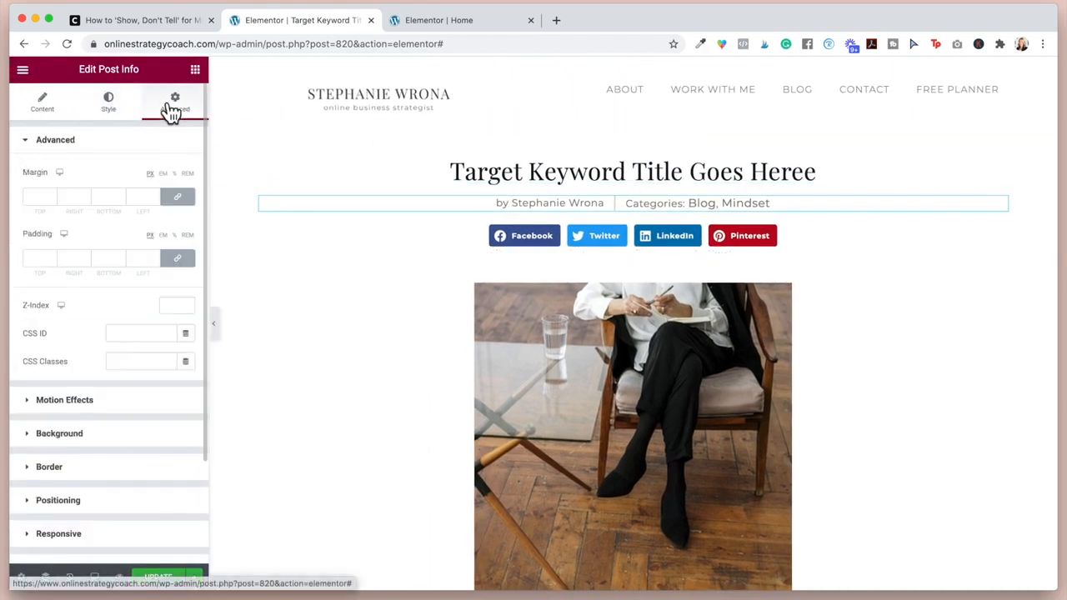
{"action": "left_click", "coordinate": [178, 258]}
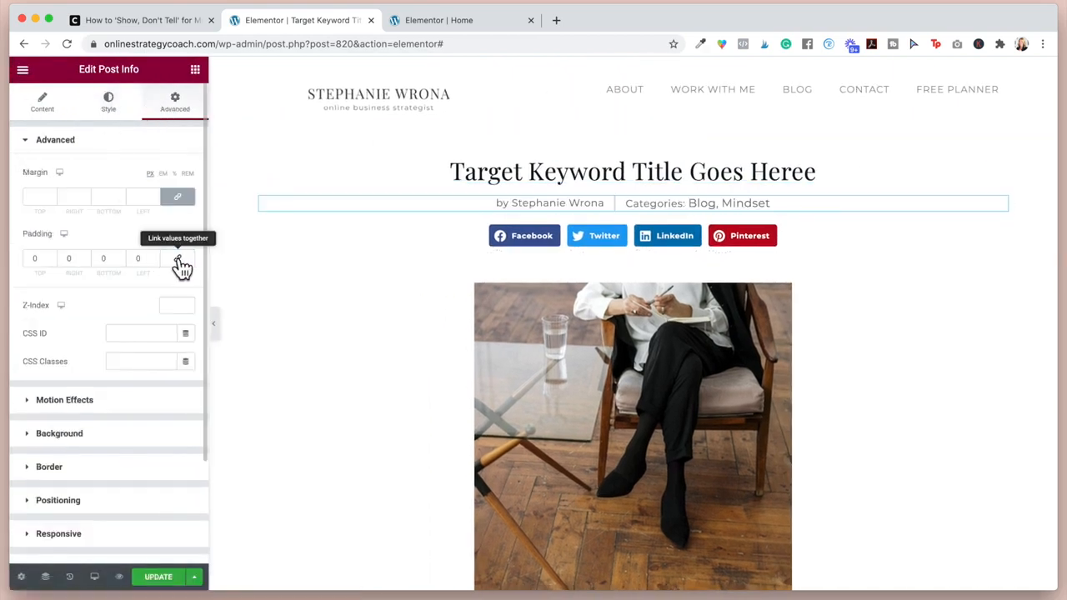
{"action": "left_click", "coordinate": [52, 258]}
{"action": "type", "text": "1"}
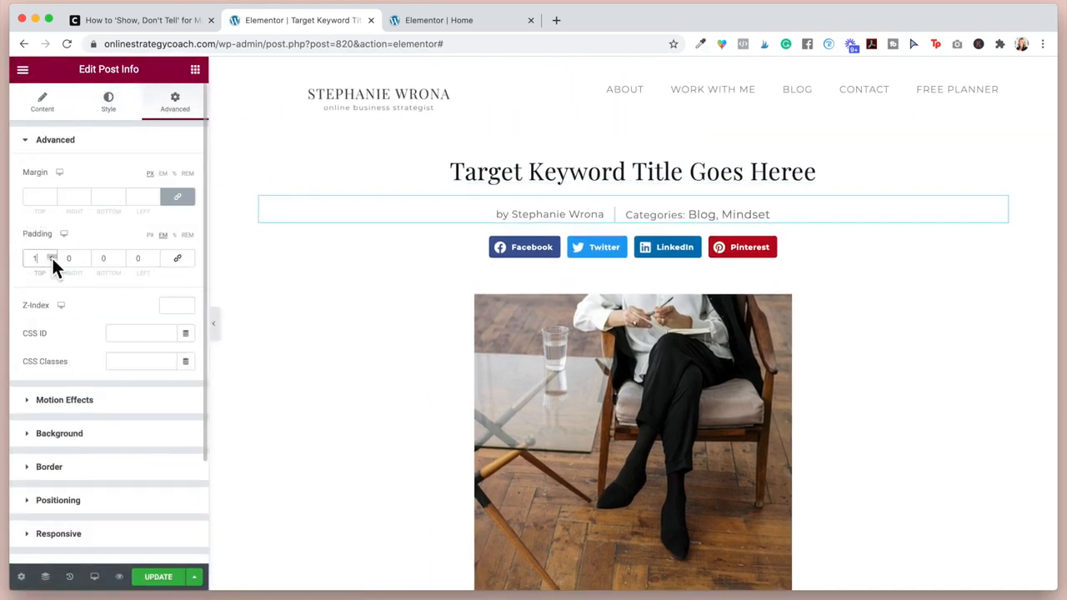
{"action": "left_click", "coordinate": [120, 255]}
{"action": "left_click", "coordinate": [215, 324]}
{"action": "scroll", "coordinate": [171, 284], "scroll_direction": "down", "scroll_amount": 3}
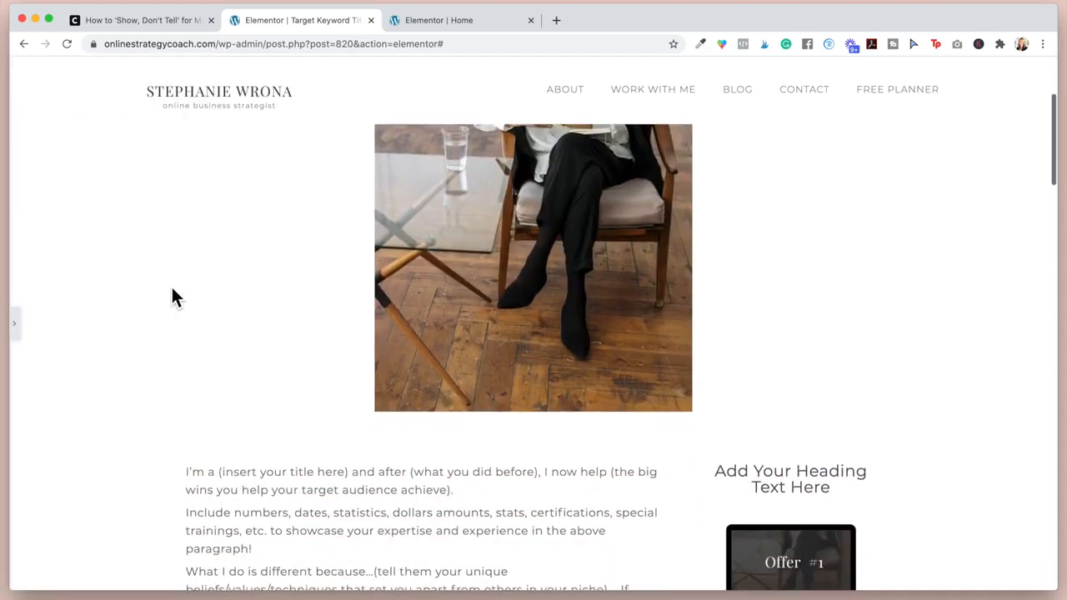
{"action": "scroll", "coordinate": [171, 284], "scroll_direction": "up", "scroll_amount": 3}
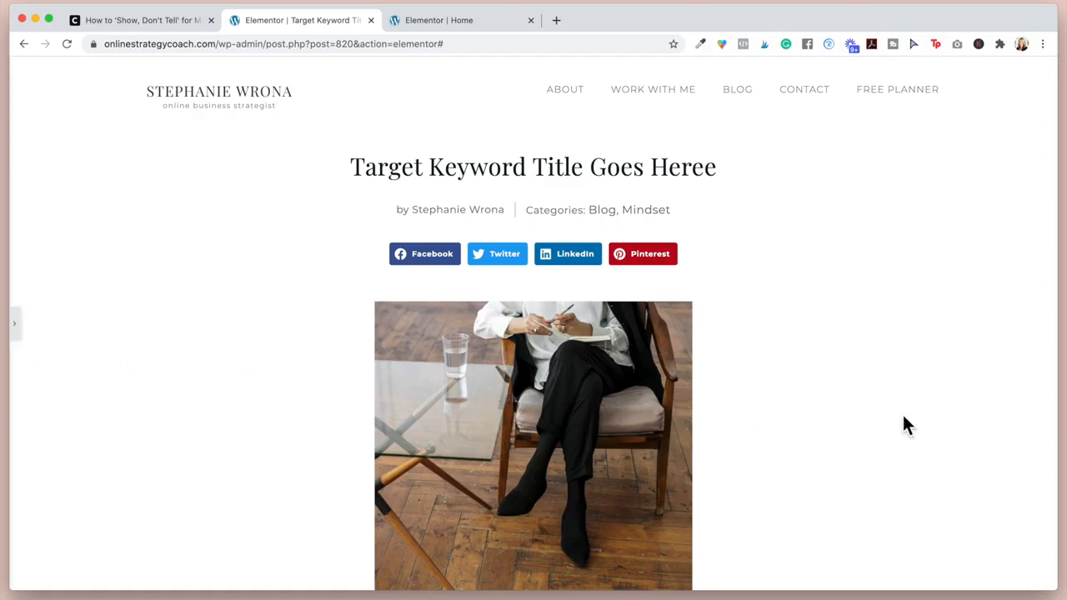
{"action": "scroll", "coordinate": [542, 375], "scroll_direction": "down", "scroll_amount": 2}
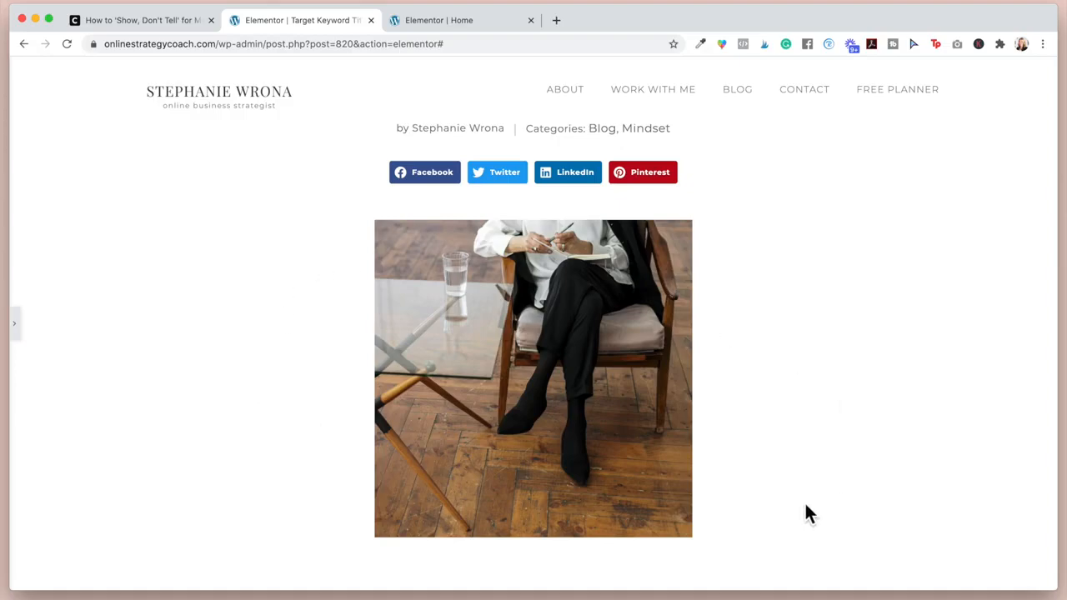
{"action": "left_click", "coordinate": [16, 329]}
{"action": "left_click", "coordinate": [418, 328]}
{"action": "scroll", "coordinate": [418, 327], "scroll_direction": "down", "scroll_amount": 10}
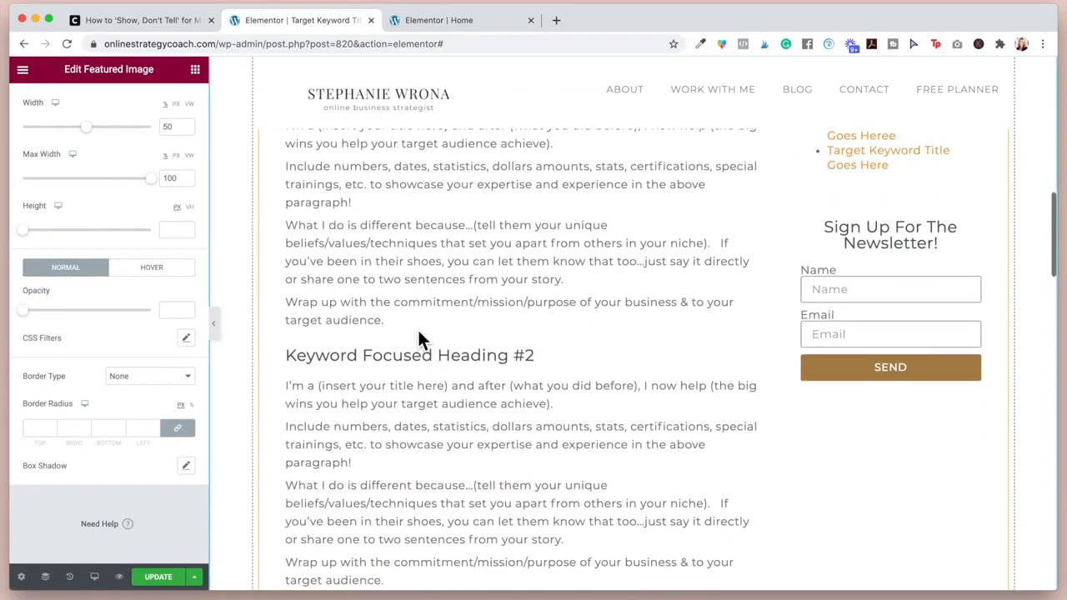
{"action": "scroll", "coordinate": [487, 445], "scroll_direction": "down", "scroll_amount": 2}
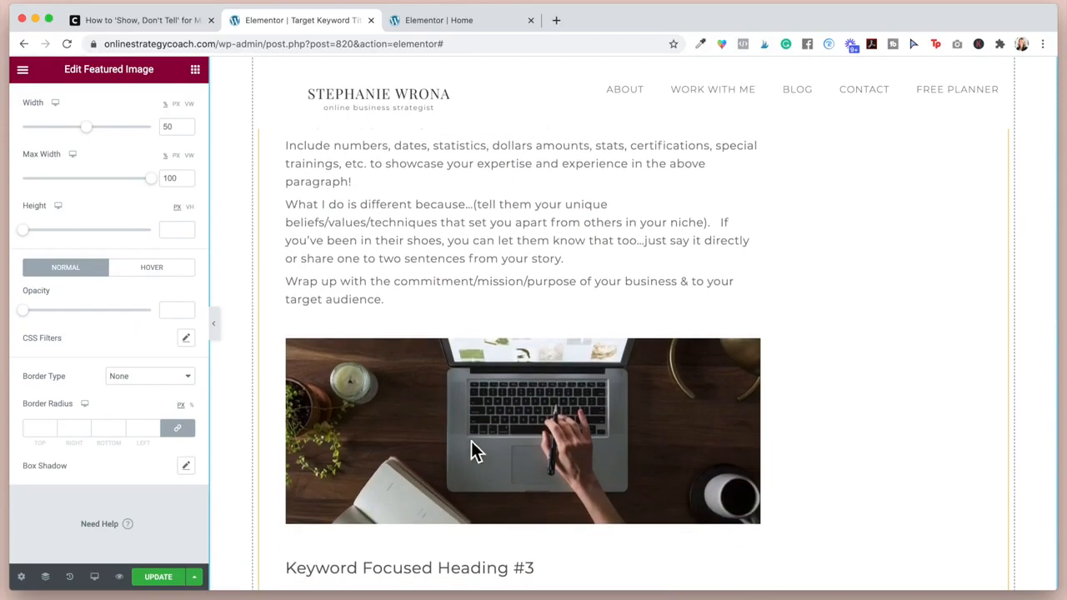
{"action": "scroll", "coordinate": [471, 448], "scroll_direction": "down", "scroll_amount": 4}
{"action": "scroll", "coordinate": [471, 441], "scroll_direction": "down", "scroll_amount": 15}
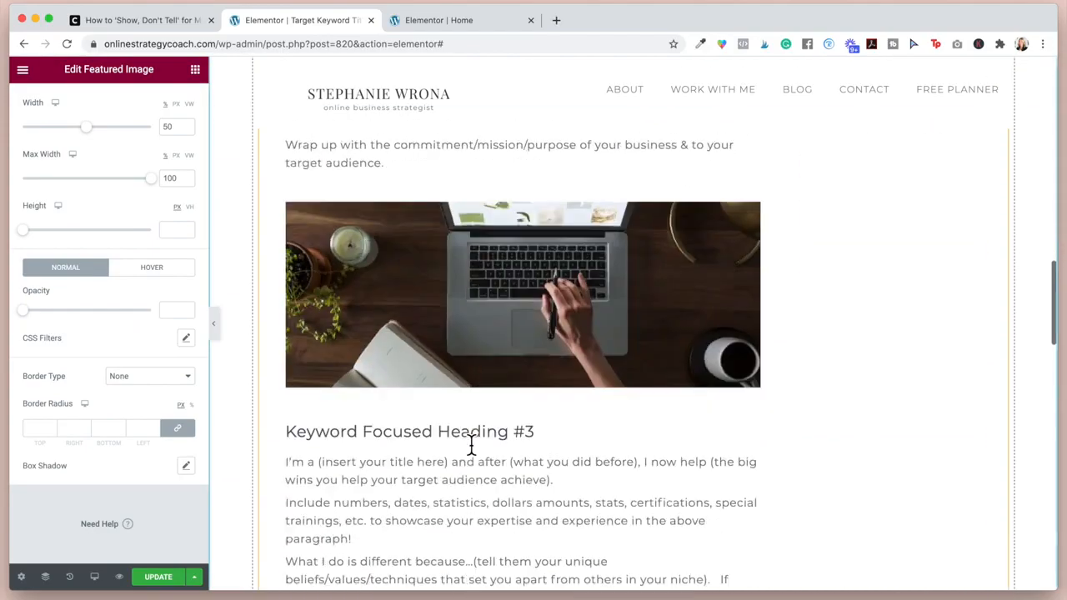
{"action": "scroll", "coordinate": [472, 442], "scroll_direction": "down", "scroll_amount": 6}
{"action": "scroll", "coordinate": [472, 442], "scroll_direction": "up", "scroll_amount": 3}
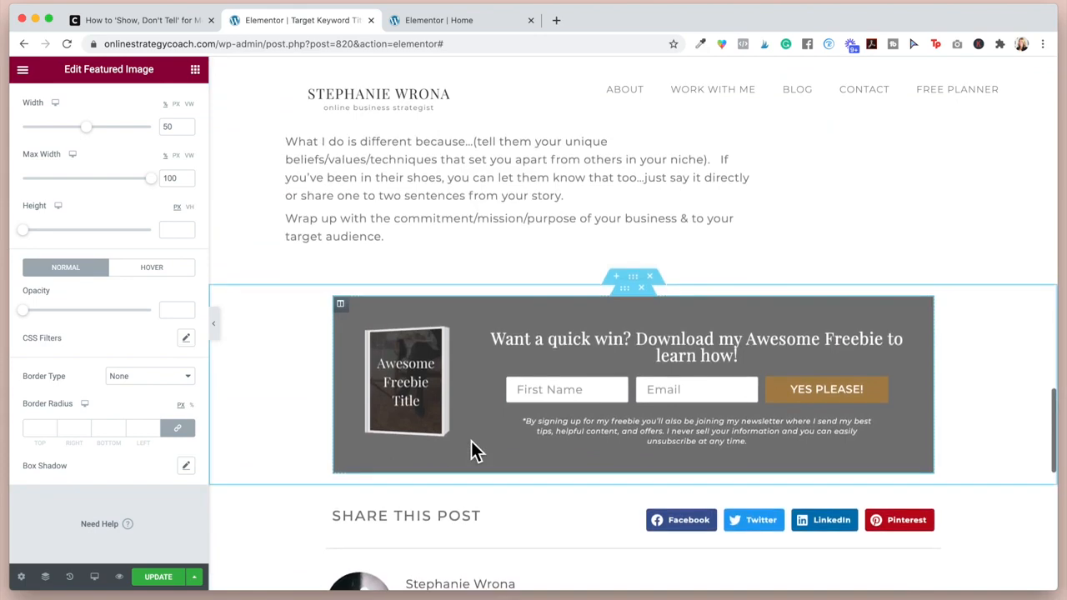
{"action": "left_click", "coordinate": [215, 327]}
{"action": "scroll", "coordinate": [181, 234], "scroll_direction": "up", "scroll_amount": 4}
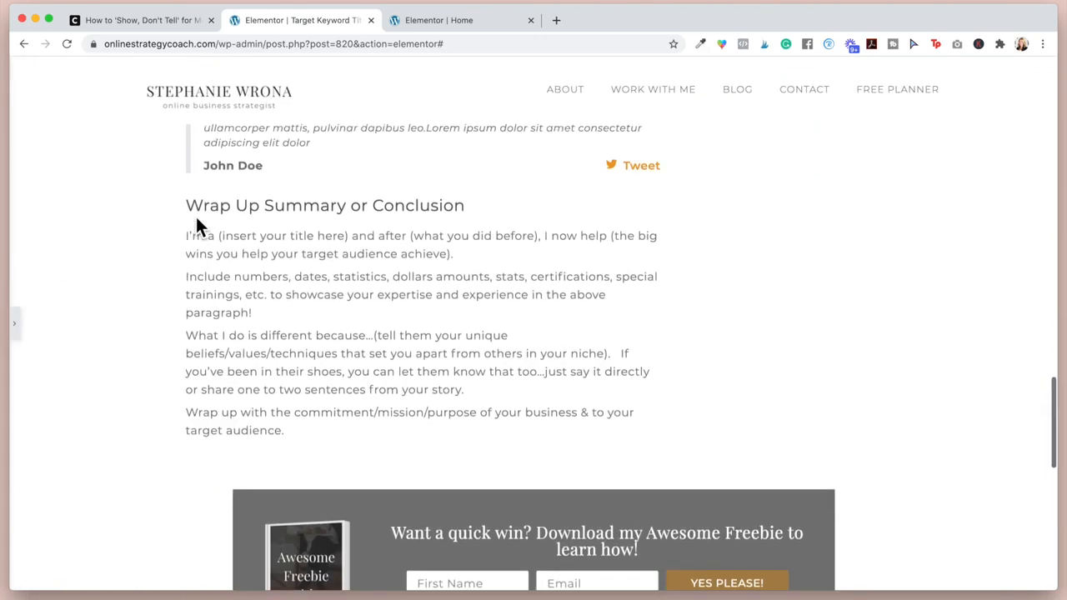
{"action": "scroll", "coordinate": [197, 218], "scroll_direction": "down", "scroll_amount": 6}
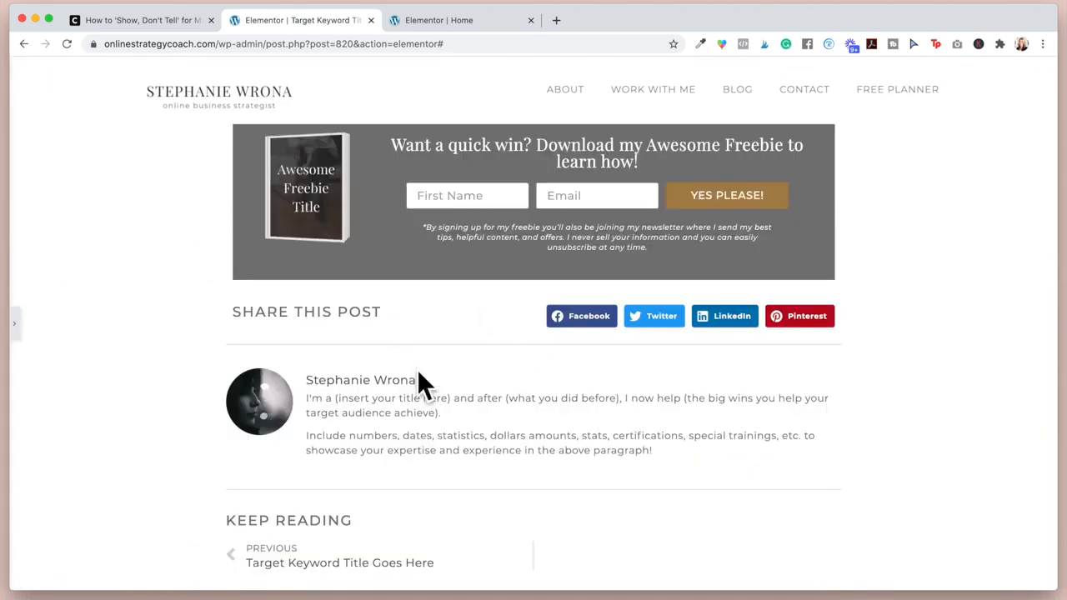
{"action": "scroll", "coordinate": [420, 365], "scroll_direction": "down", "scroll_amount": 1}
{"action": "scroll", "coordinate": [421, 371], "scroll_direction": "up", "scroll_amount": 3}
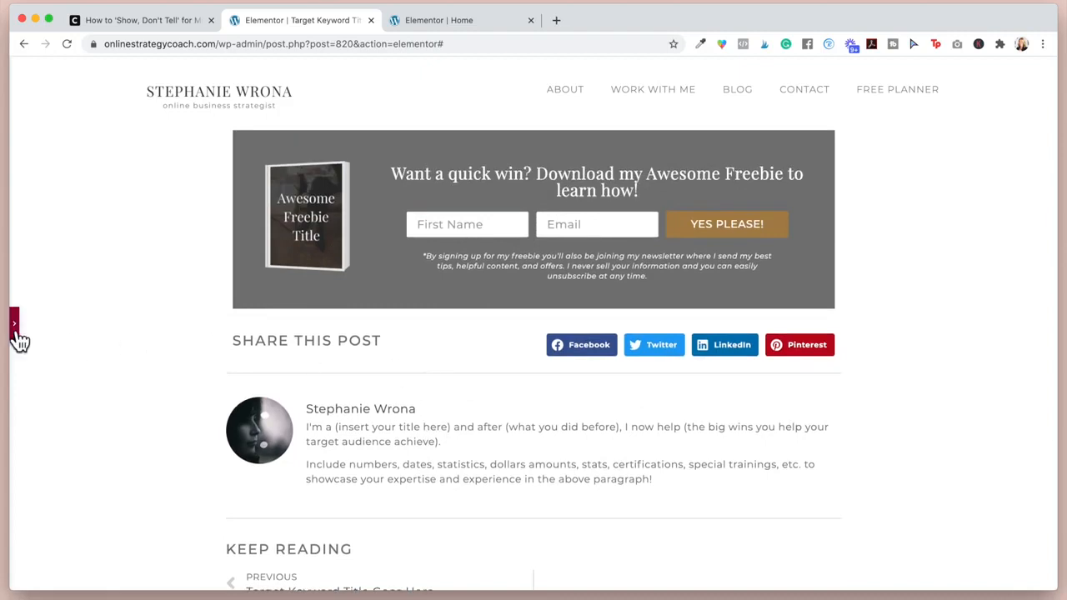
Step: Give the Share This Post section a top padding of 1 and preview it
{"action": "left_click", "coordinate": [15, 338]}
{"action": "left_click", "coordinate": [634, 373]}
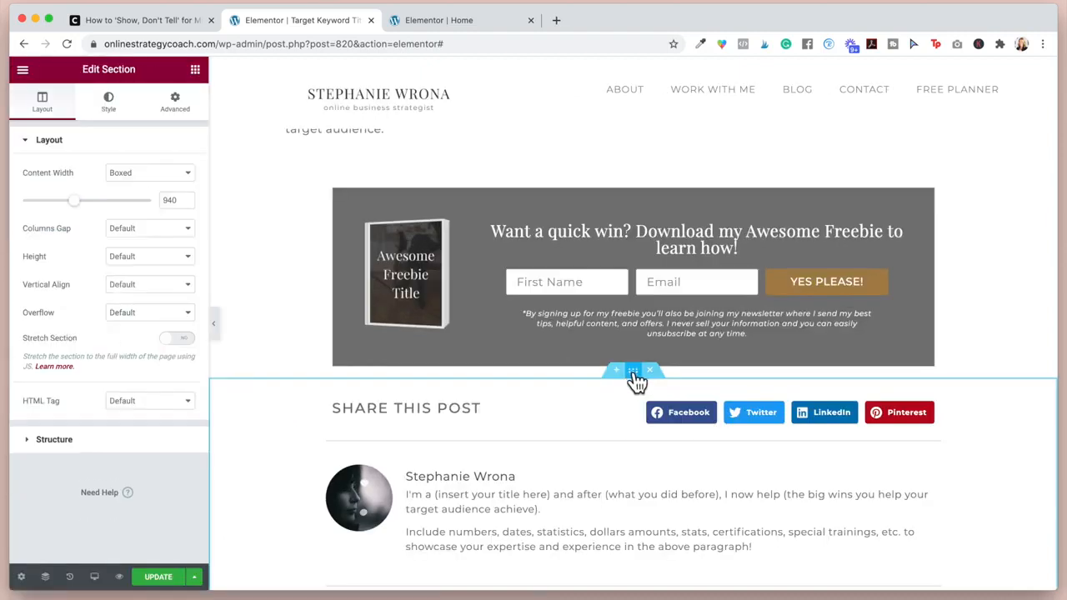
{"action": "left_click", "coordinate": [173, 101]}
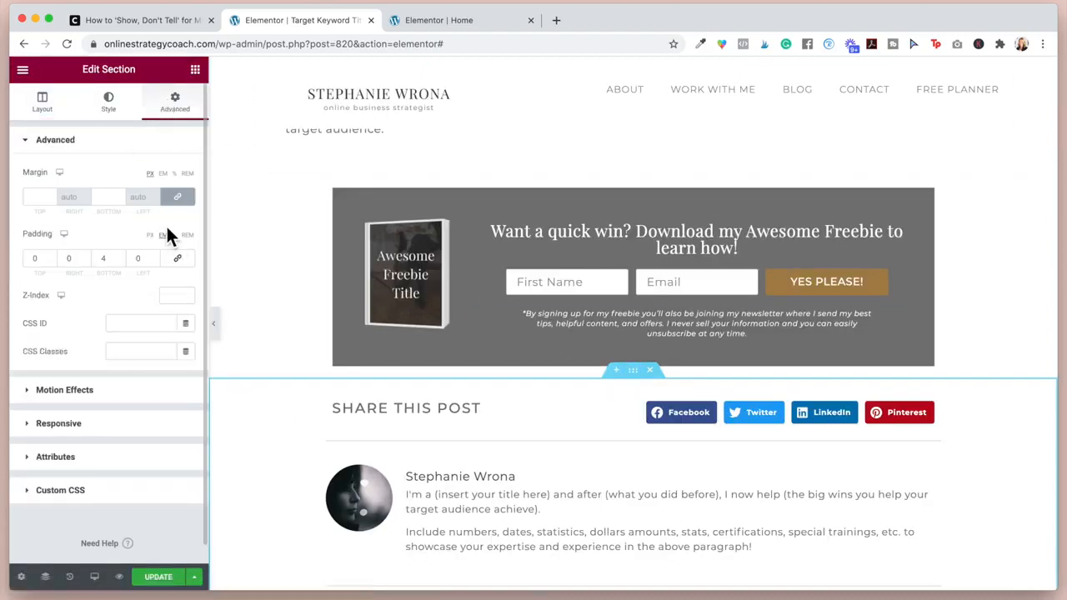
{"action": "left_click", "coordinate": [52, 258]}
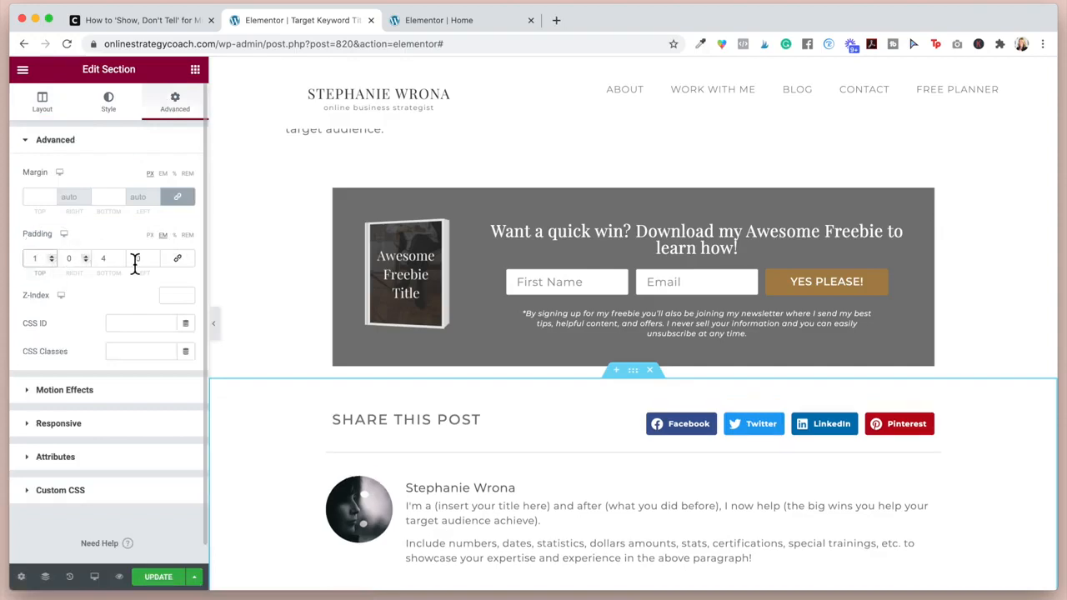
{"action": "left_click", "coordinate": [212, 329]}
{"action": "left_click", "coordinate": [12, 325]}
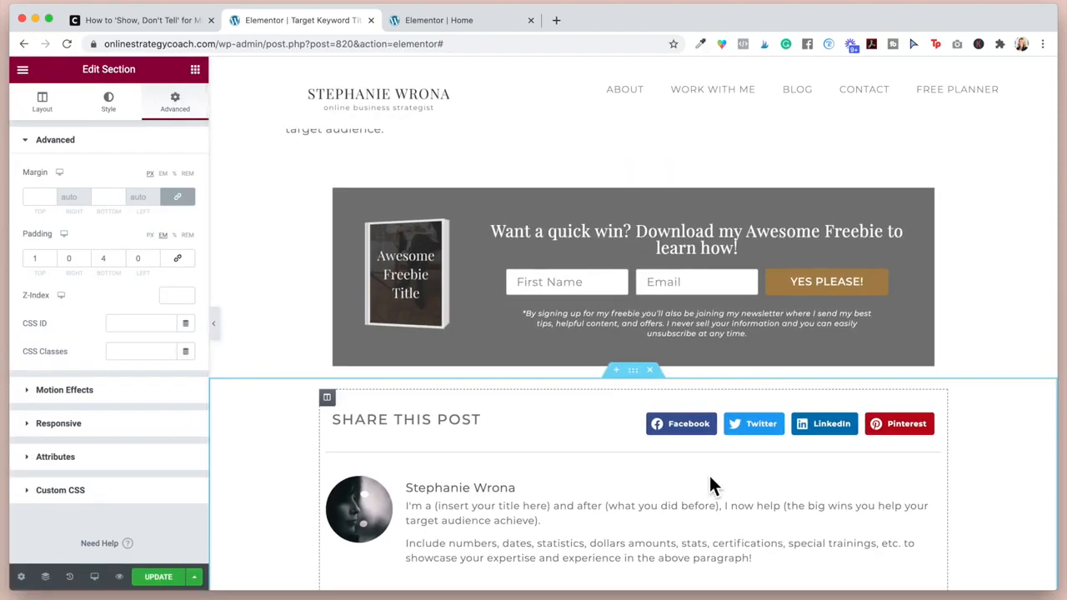
Step: Set the inner heading-and-buttons row's bottom padding to 1 and review the result on the page
{"action": "left_click", "coordinate": [626, 400]}
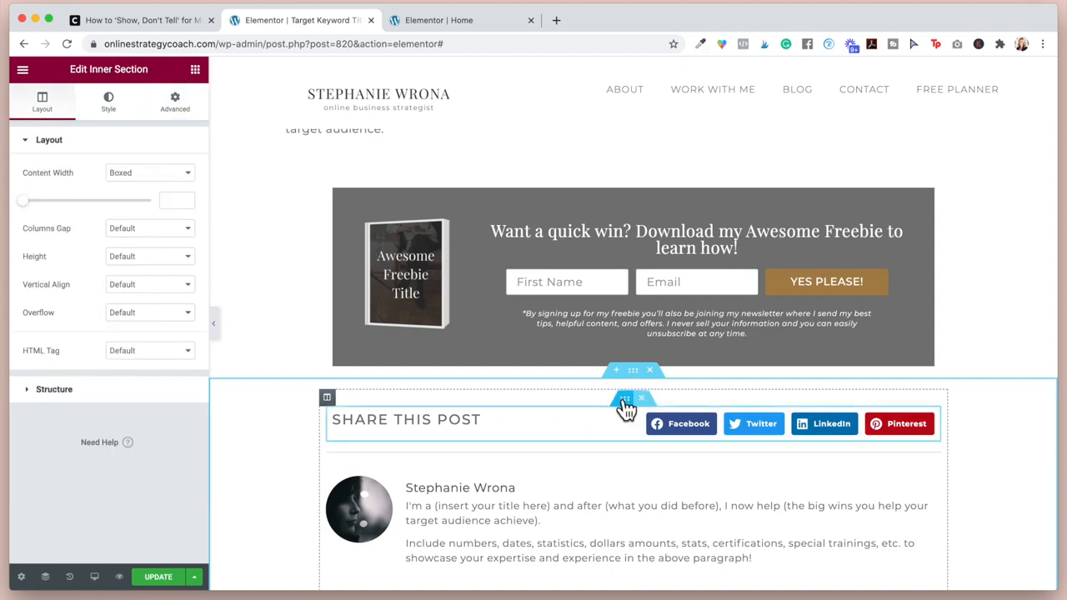
{"action": "left_click", "coordinate": [177, 105]}
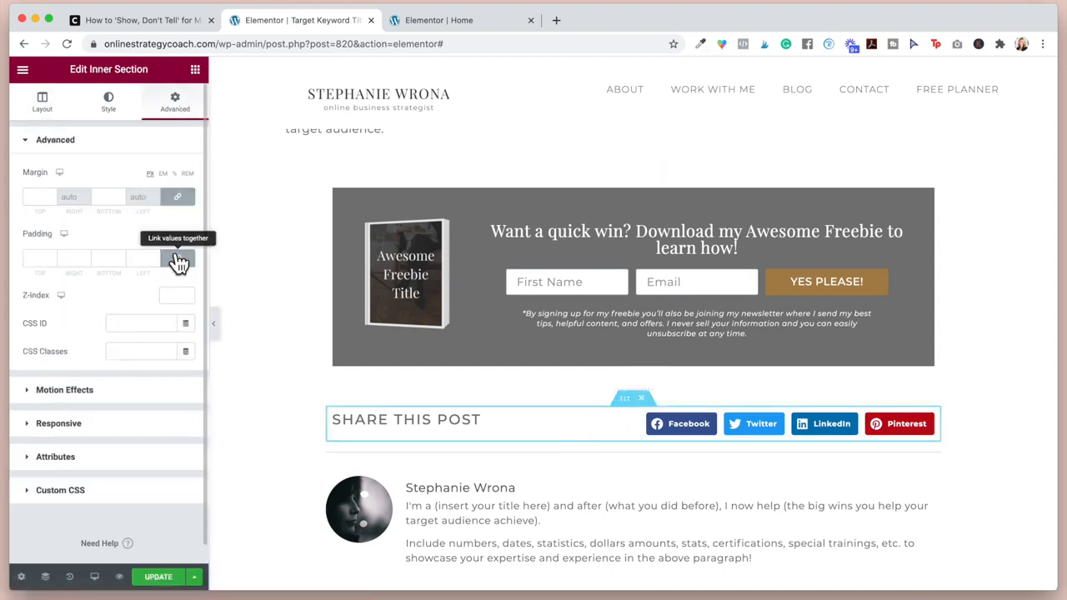
{"action": "left_click", "coordinate": [124, 261]}
{"action": "left_click", "coordinate": [213, 323]}
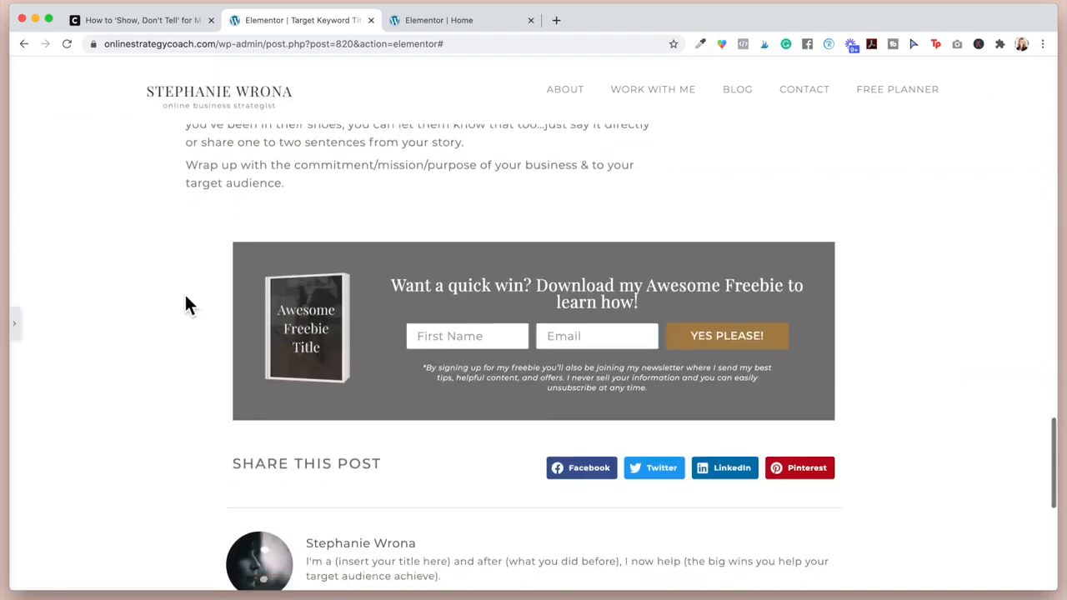
{"action": "scroll", "coordinate": [186, 298], "scroll_direction": "down", "scroll_amount": 1}
{"action": "scroll", "coordinate": [185, 298], "scroll_direction": "up", "scroll_amount": 6}
{"action": "scroll", "coordinate": [185, 297], "scroll_direction": "up", "scroll_amount": 8}
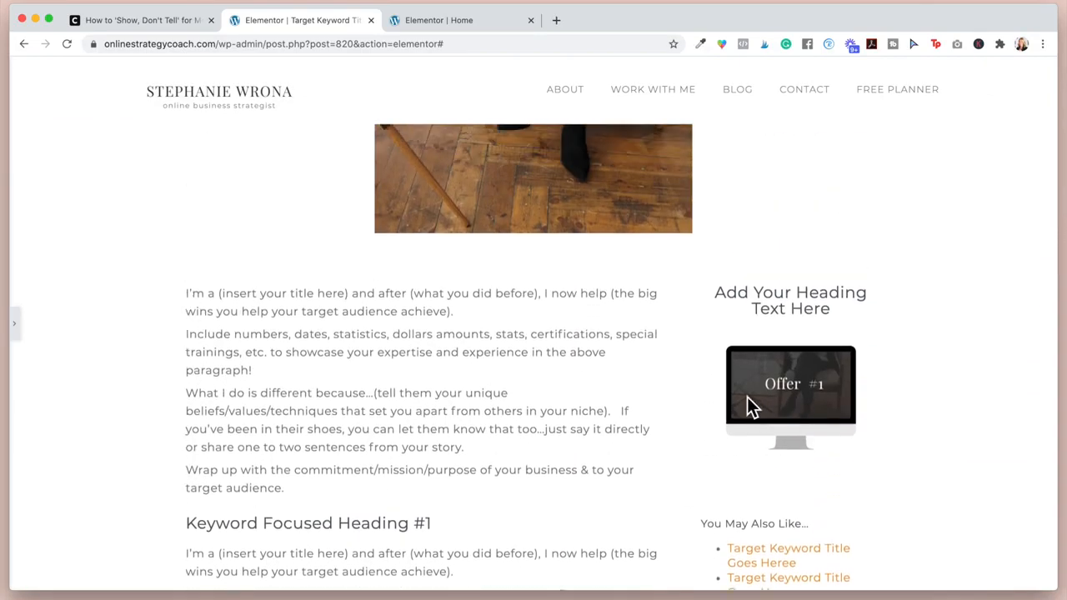
{"action": "scroll", "coordinate": [747, 397], "scroll_direction": "down", "scroll_amount": 15}
{"action": "scroll", "coordinate": [789, 377], "scroll_direction": "down", "scroll_amount": 9}
{"action": "scroll", "coordinate": [784, 374], "scroll_direction": "up", "scroll_amount": 1}
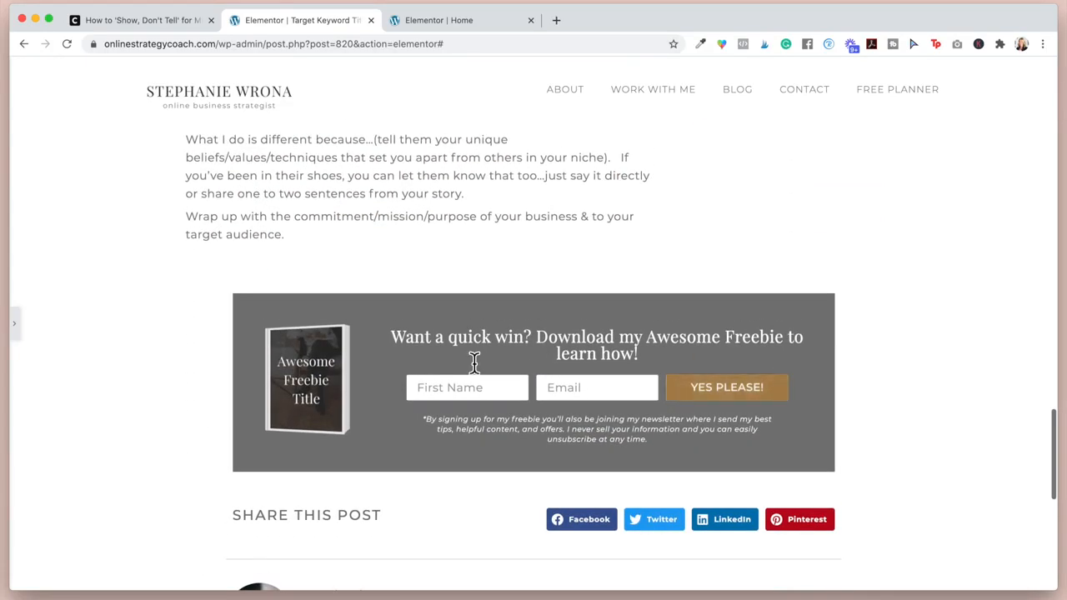
{"action": "left_click", "coordinate": [14, 326]}
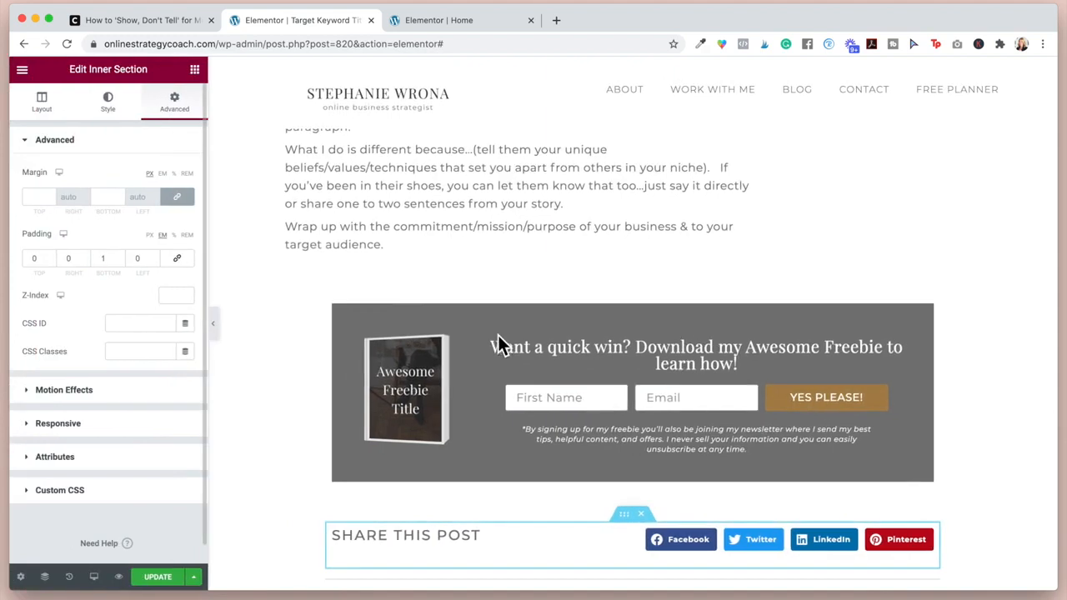
Step: Widen the freebie section's content width to 1020 and preview its headline
{"action": "left_click", "coordinate": [635, 288]}
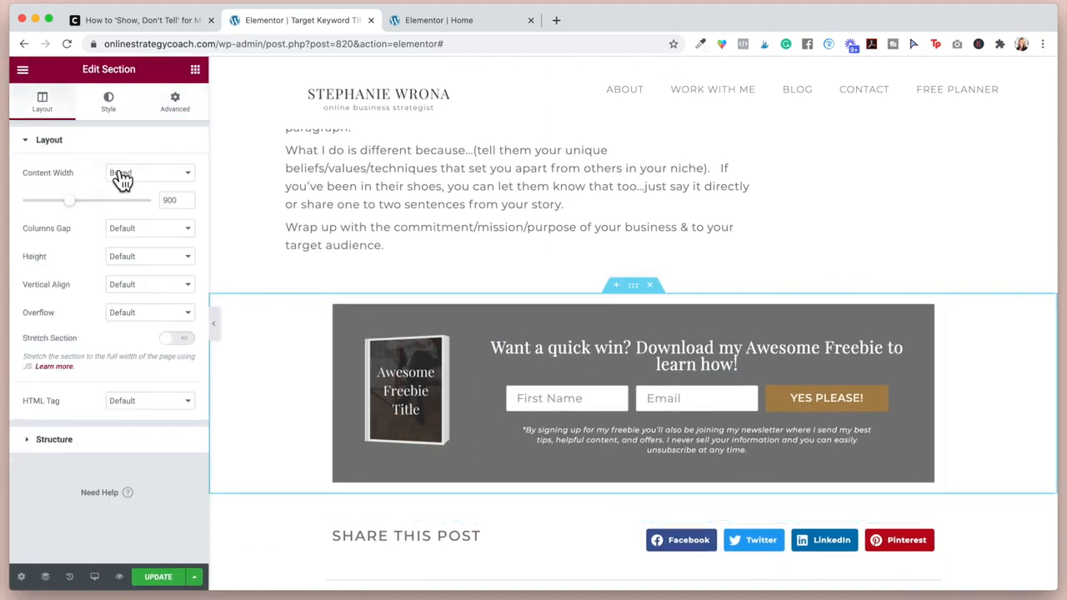
{"action": "left_click_drag", "start_coordinate": [73, 203], "coordinate": [84, 202]}
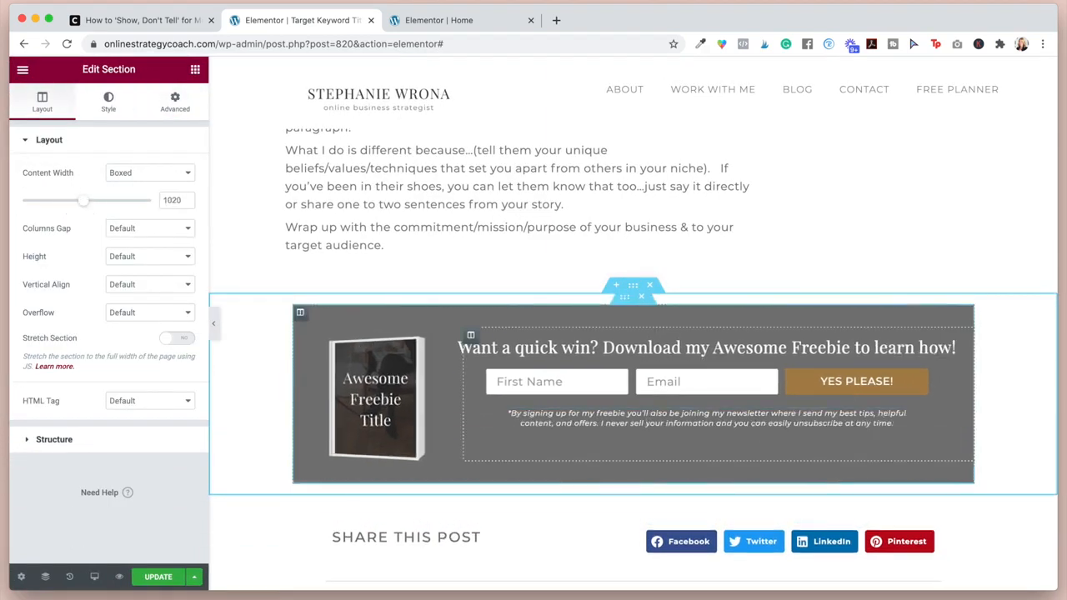
{"action": "left_click", "coordinate": [471, 336]}
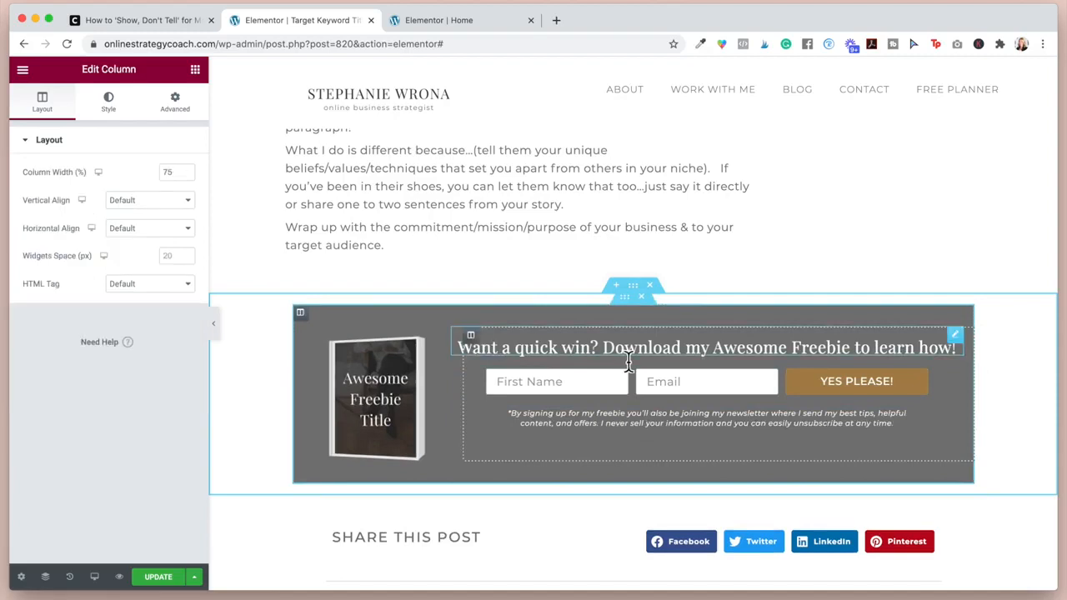
{"action": "left_click", "coordinate": [959, 335]}
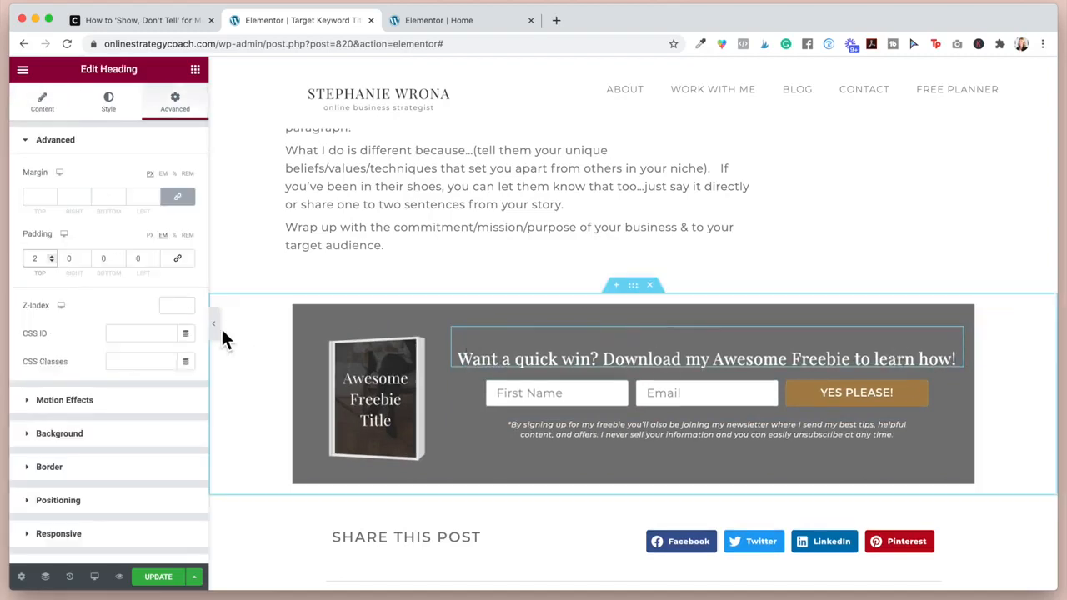
{"action": "left_click", "coordinate": [220, 327]}
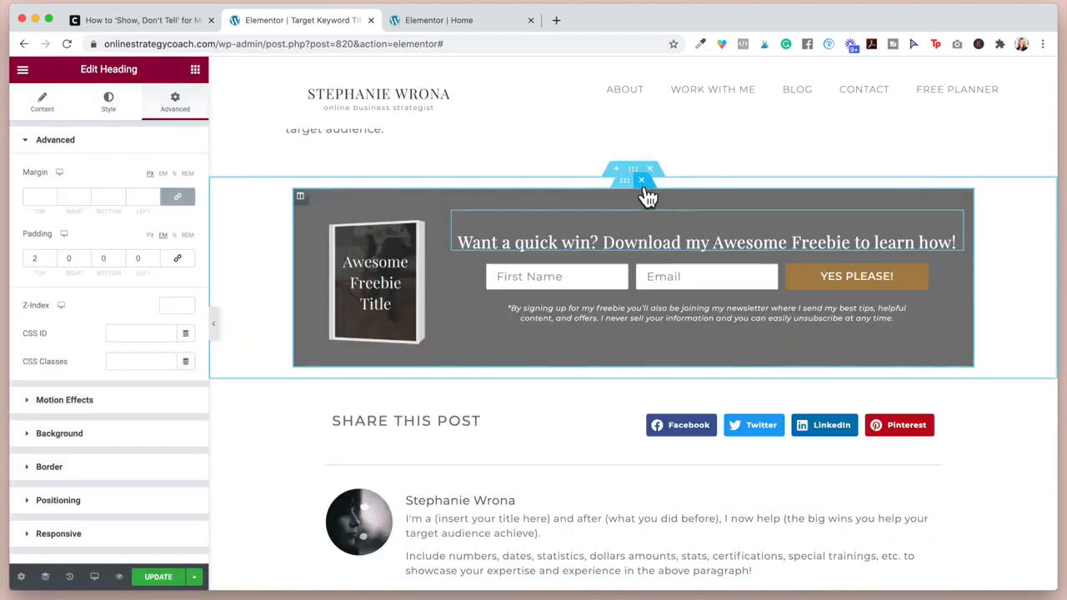
Step: Select the Share This Post section and bring up its Layout settings
{"action": "left_click", "coordinate": [633, 169]}
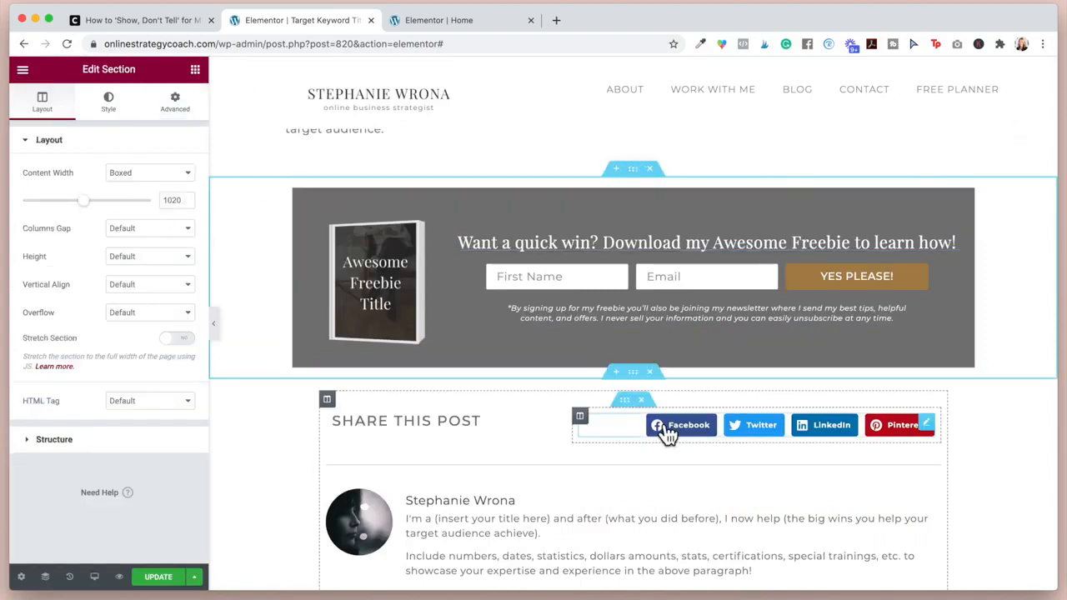
{"action": "left_click", "coordinate": [636, 376]}
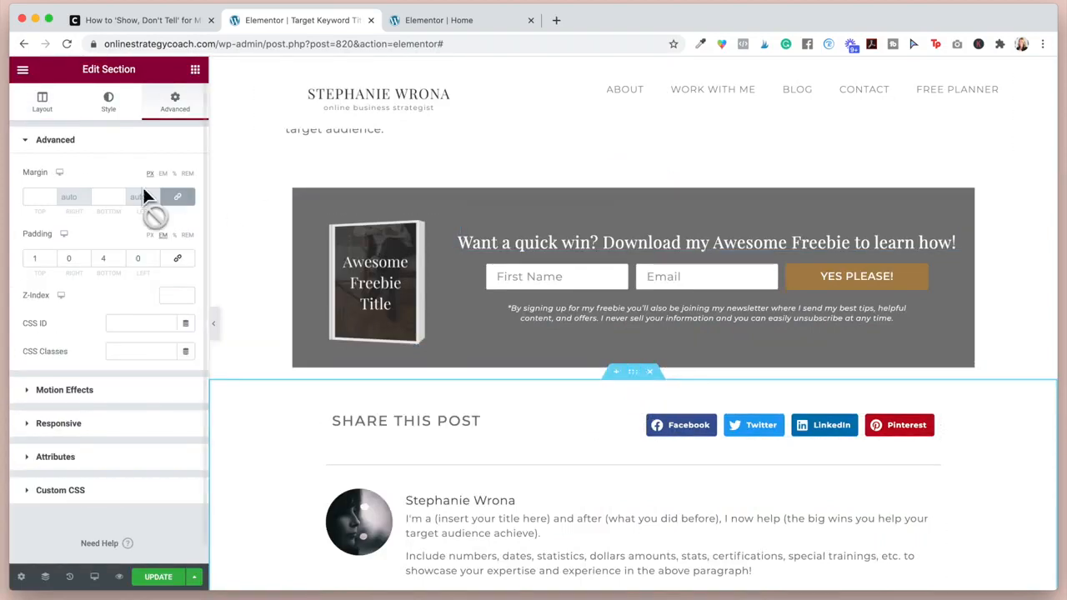
{"action": "left_click", "coordinate": [40, 110]}
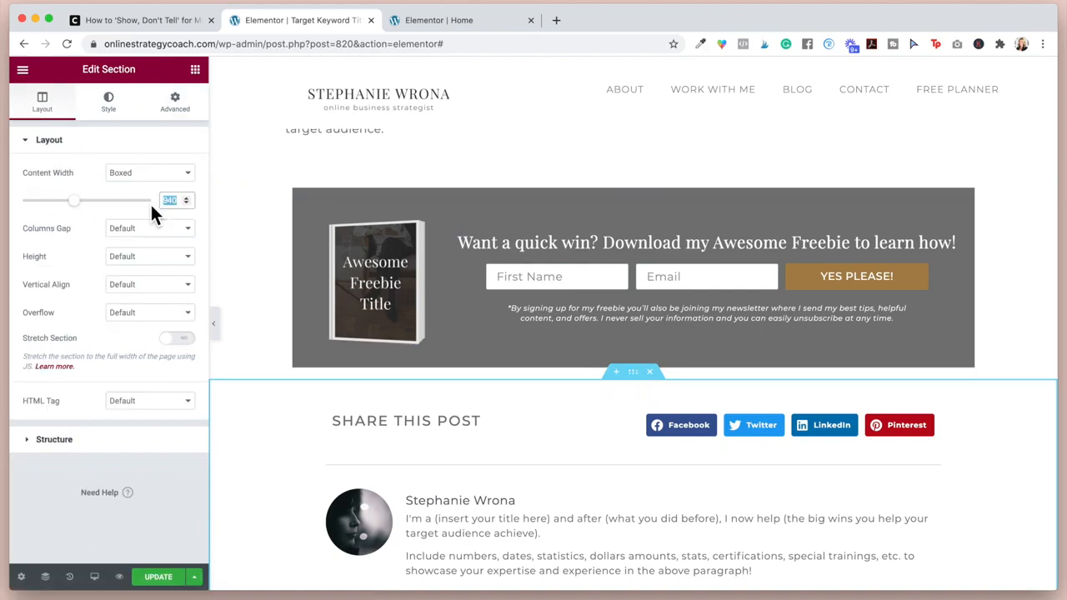
Step: Enter 1 in the Share section's layout setting, review the post, and exit to the dashboard
{"action": "type", "text": "1"}
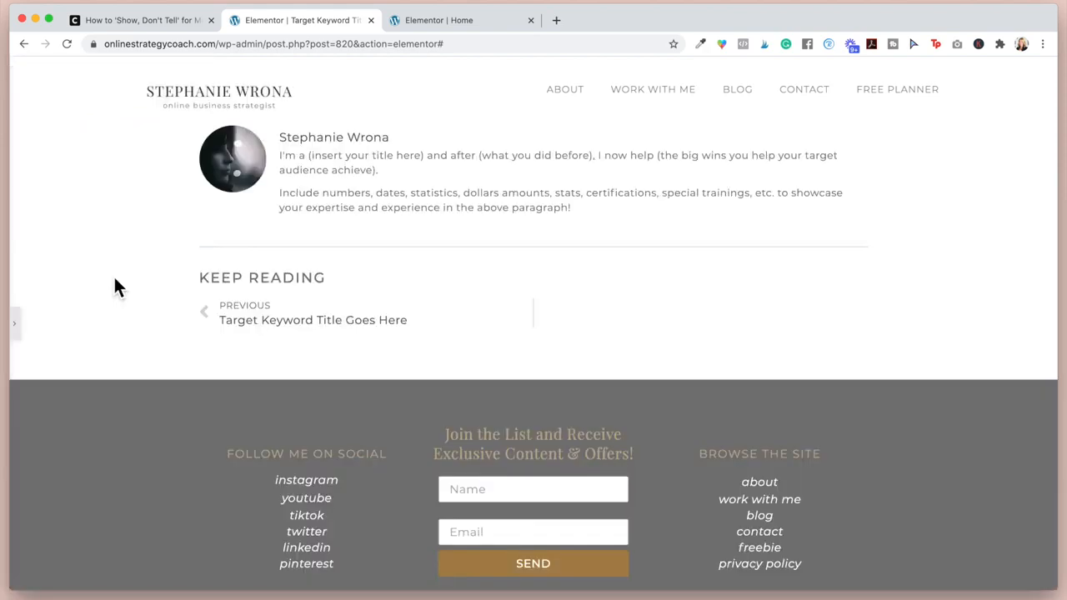
{"action": "scroll", "coordinate": [116, 286], "scroll_direction": "up", "scroll_amount": 10}
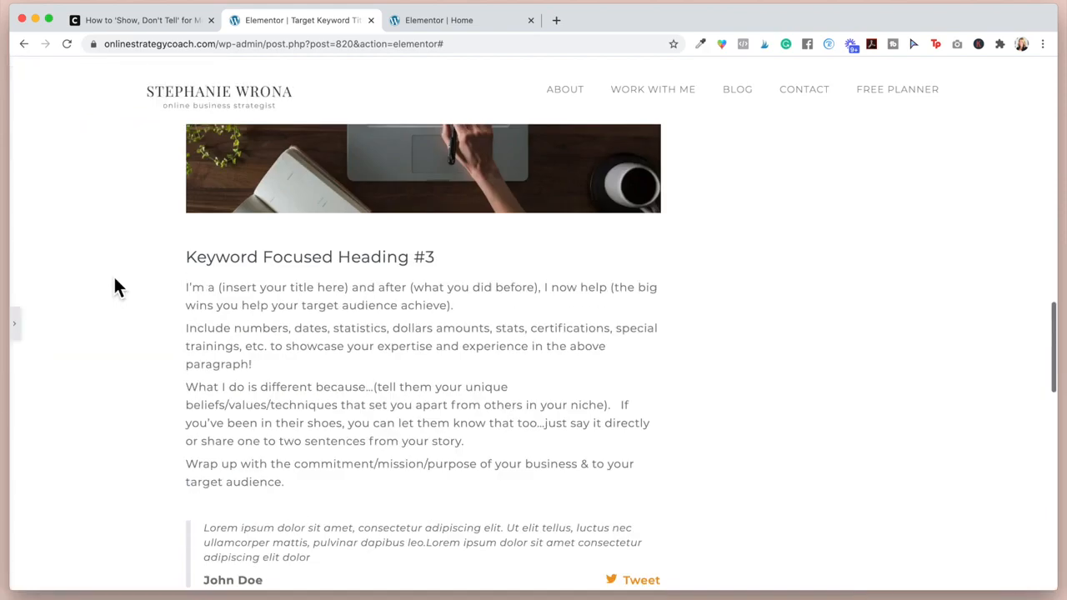
{"action": "scroll", "coordinate": [115, 280], "scroll_direction": "up", "scroll_amount": 15}
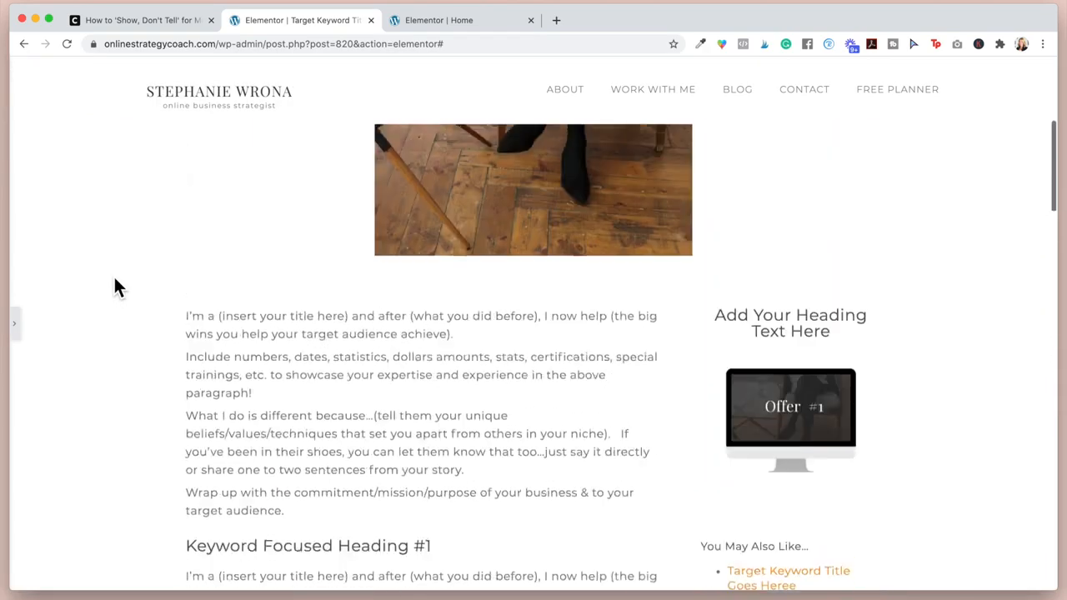
{"action": "scroll", "coordinate": [115, 280], "scroll_direction": "down", "scroll_amount": 15}
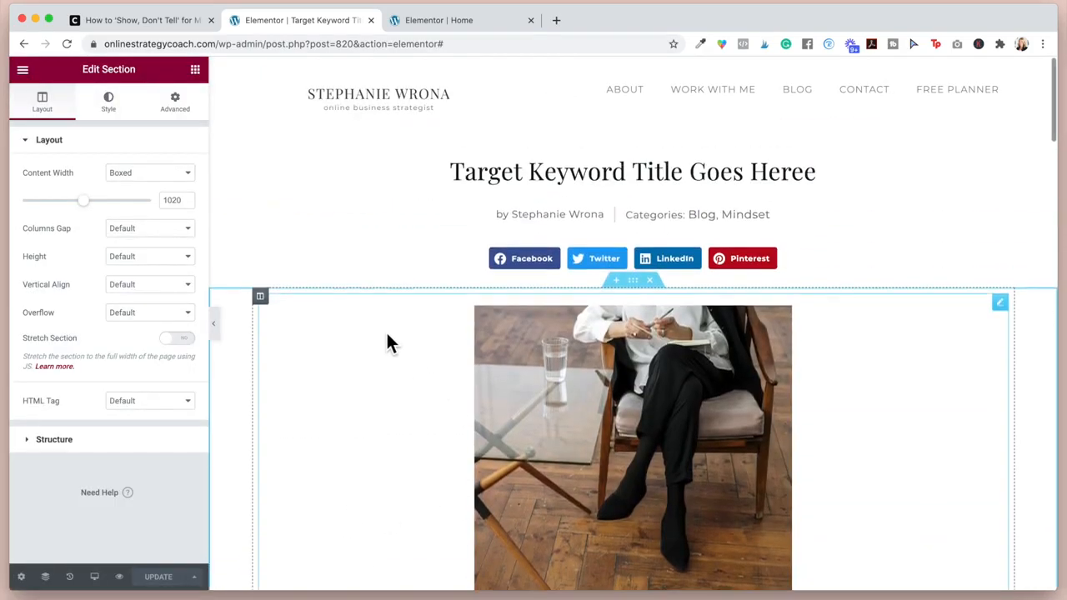
{"action": "scroll", "coordinate": [939, 371], "scroll_direction": "down", "scroll_amount": 8}
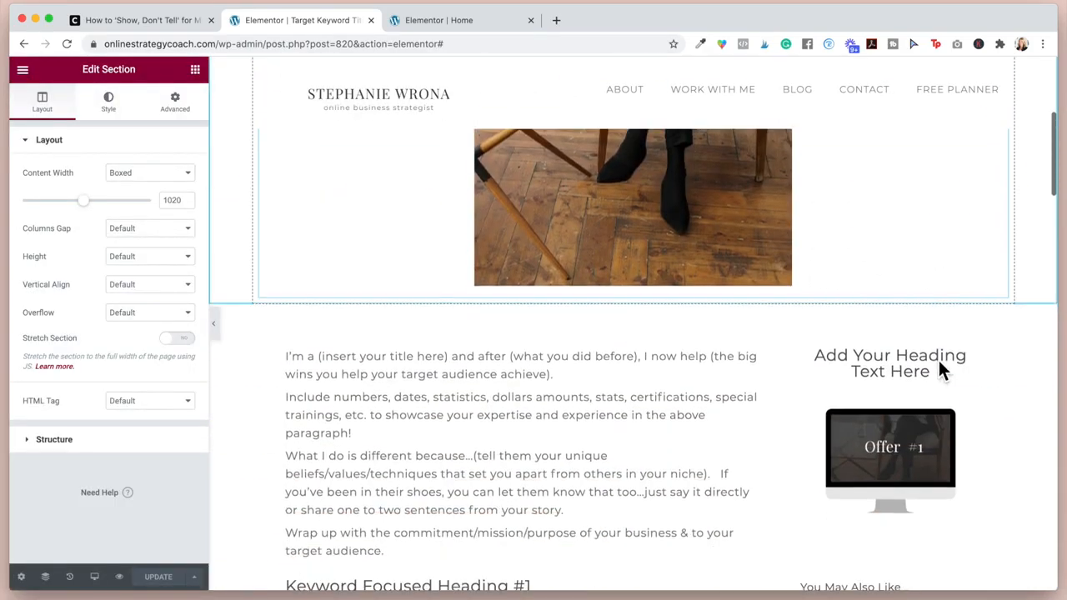
{"action": "scroll", "coordinate": [435, 281], "scroll_direction": "down", "scroll_amount": 2}
{"action": "left_click", "coordinate": [435, 281]}
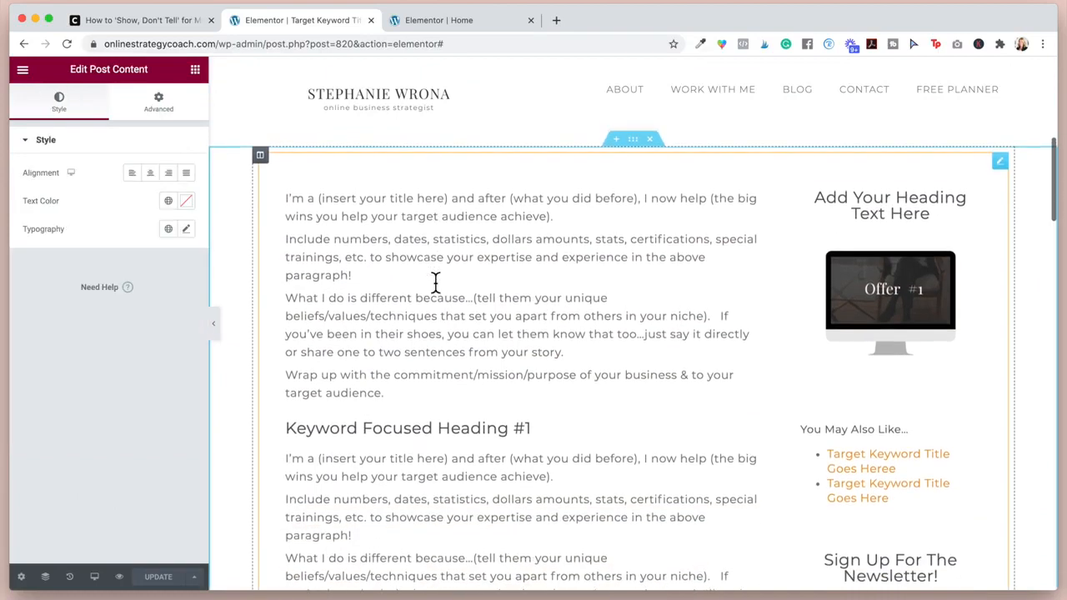
{"action": "left_click", "coordinate": [22, 70]}
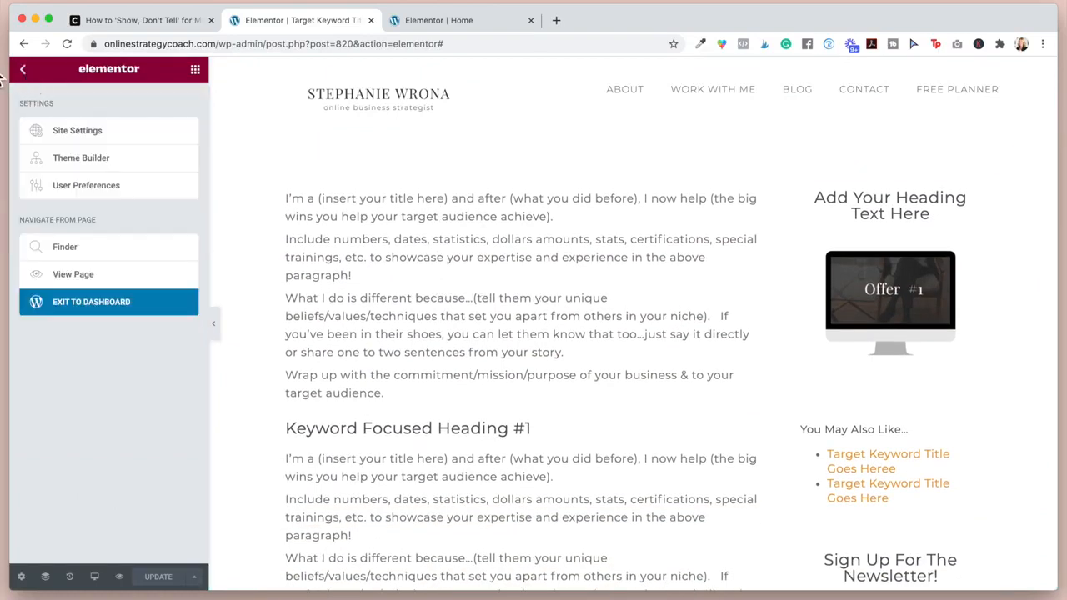
{"action": "left_click", "coordinate": [130, 312]}
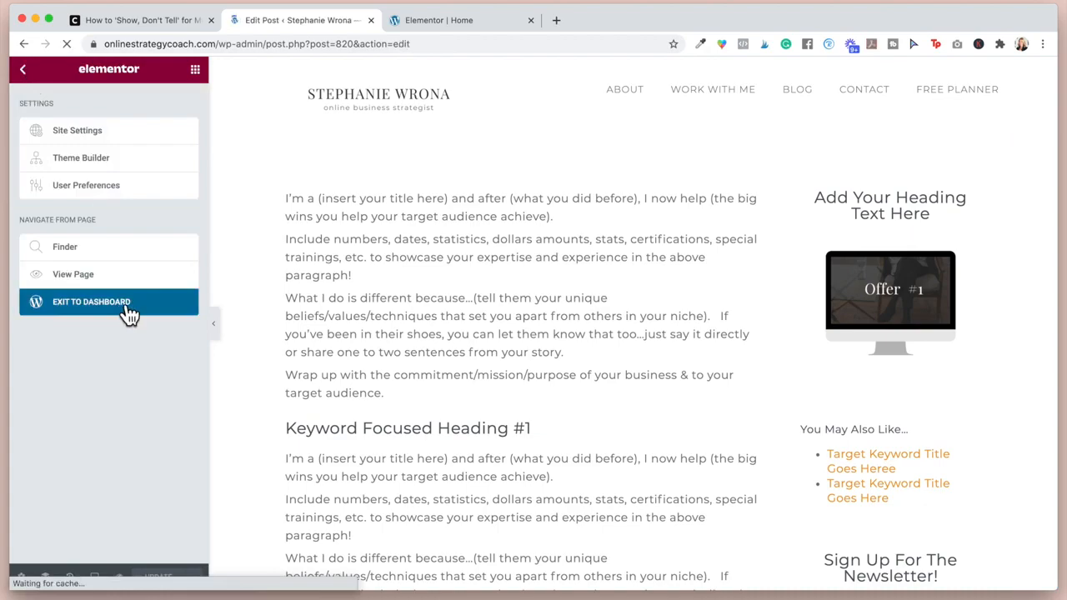
Step: Reopen the post in Elementor and save its content section as 'Blog Post Content Template'
{"action": "left_click", "coordinate": [406, 309]}
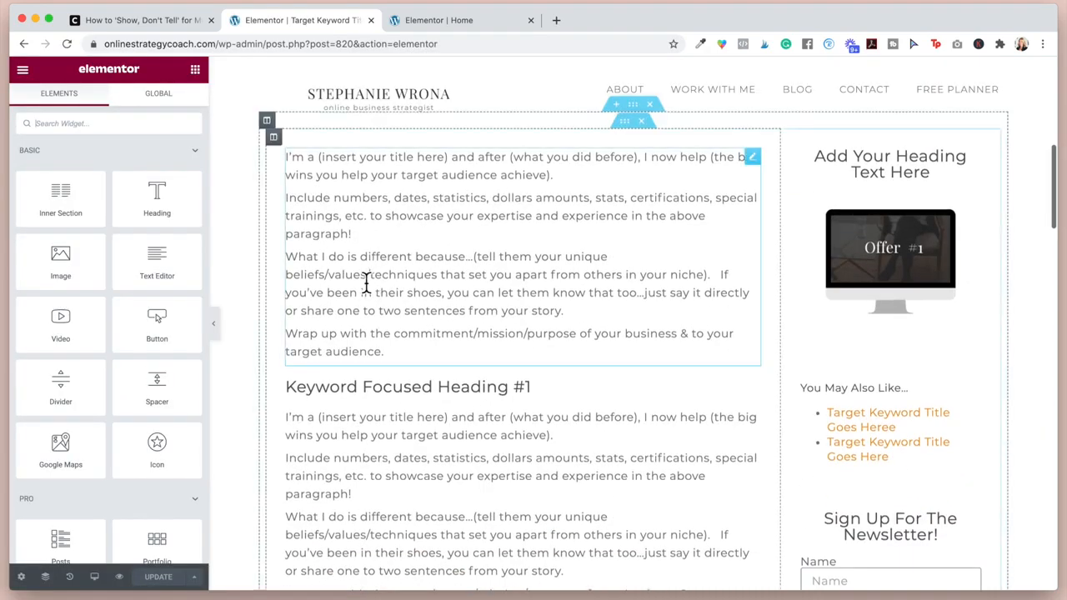
{"action": "scroll", "coordinate": [365, 283], "scroll_direction": "down", "scroll_amount": 15}
{"action": "scroll", "coordinate": [430, 279], "scroll_direction": "up", "scroll_amount": 10}
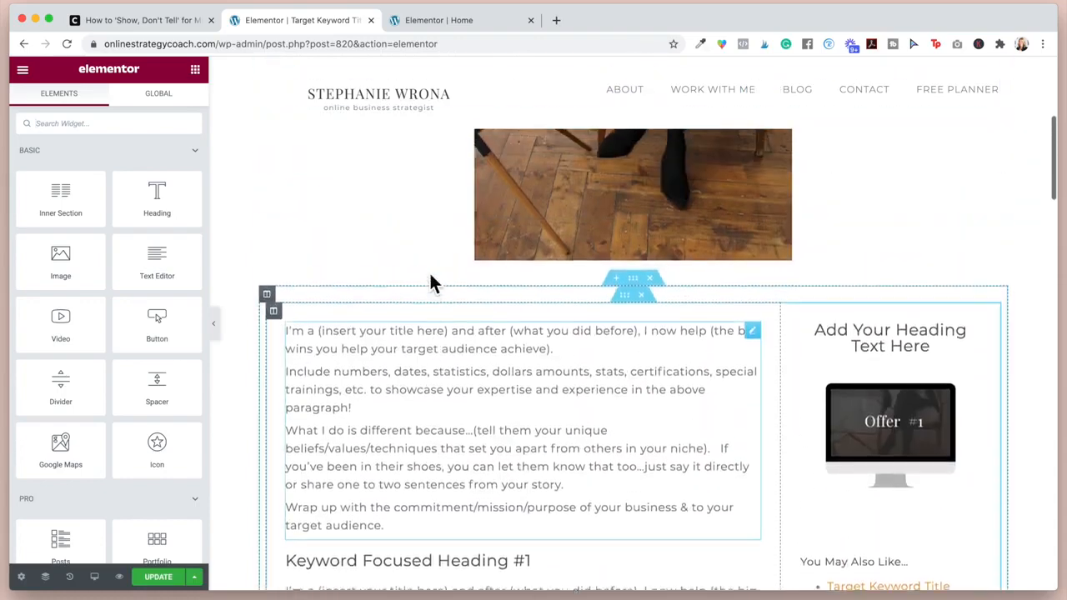
{"action": "scroll", "coordinate": [430, 284], "scroll_direction": "up", "scroll_amount": 1}
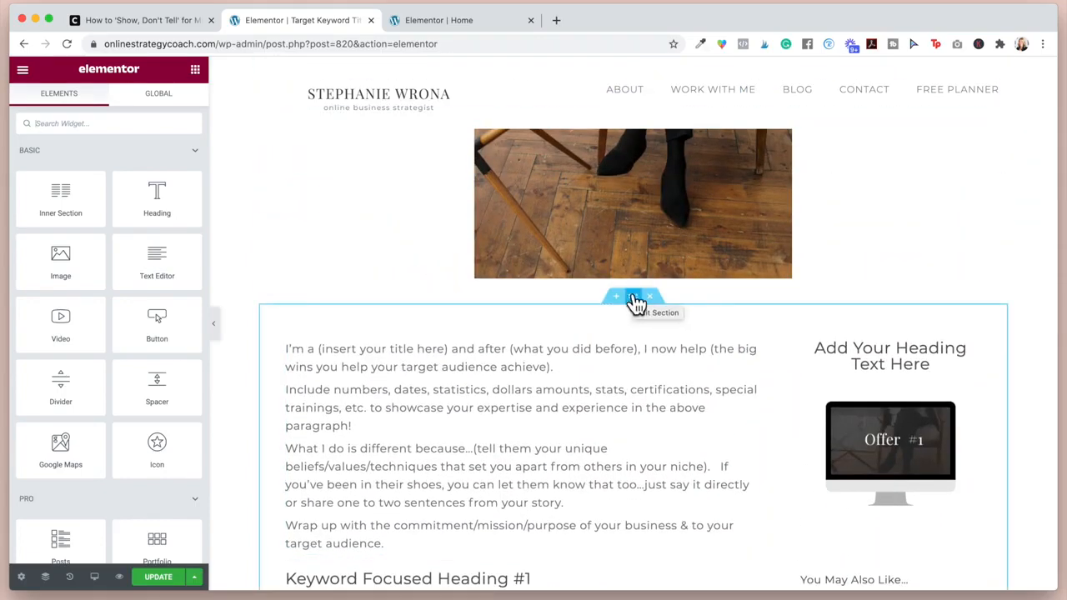
{"action": "right_click", "coordinate": [636, 300]}
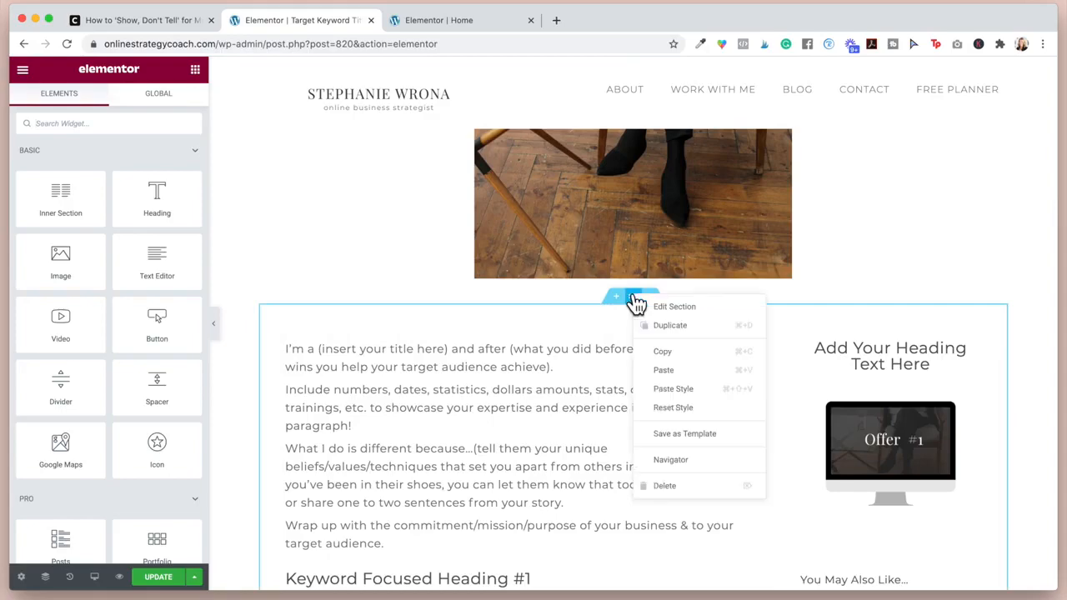
{"action": "left_click", "coordinate": [685, 446]}
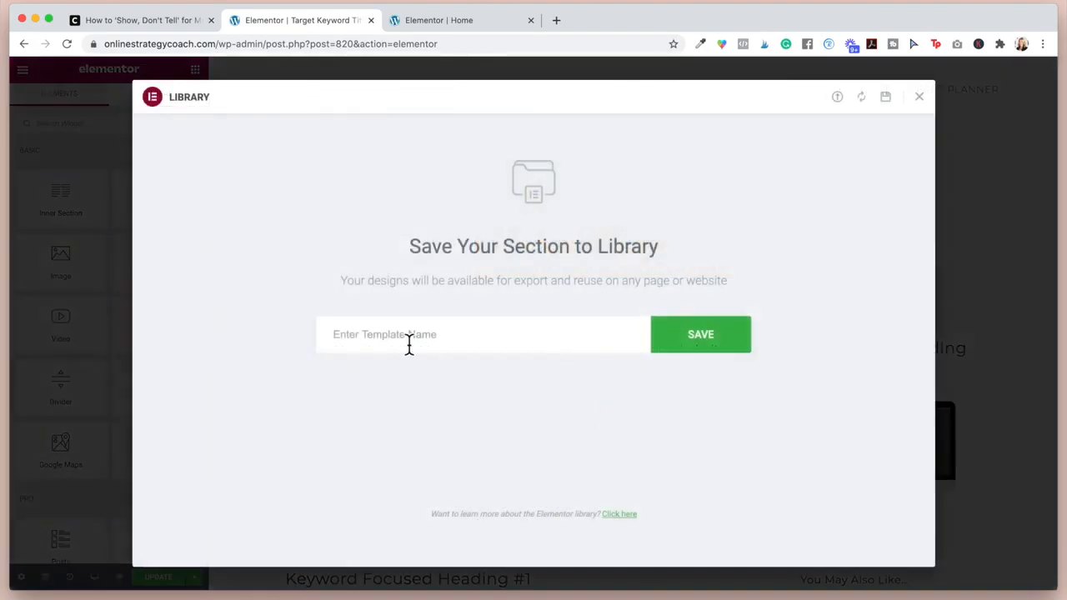
{"action": "left_click", "coordinate": [409, 346]}
{"action": "type", "text": "Blog Post Content Template"}
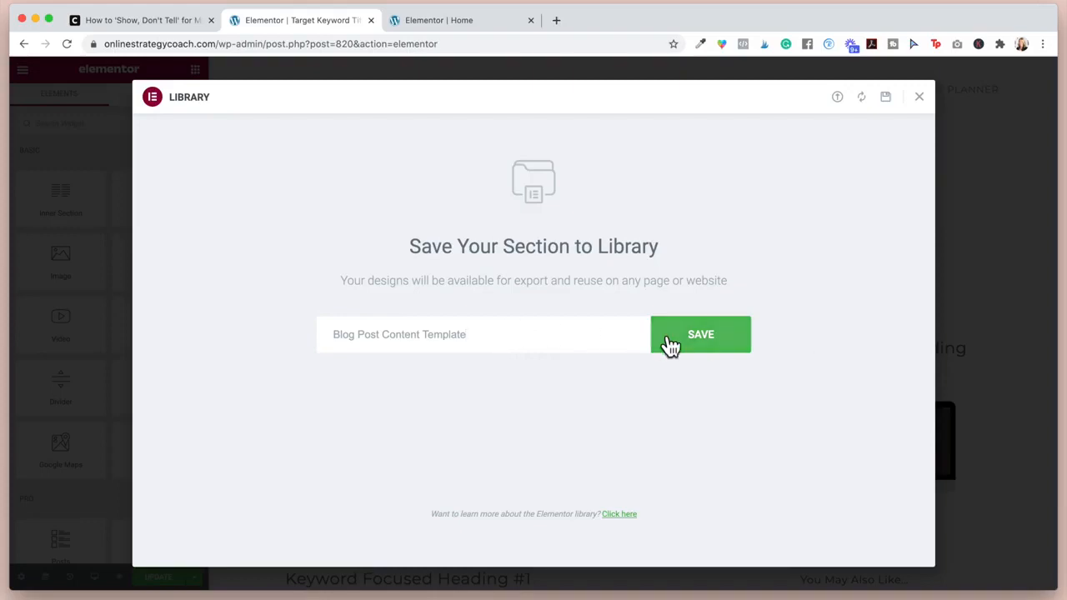
{"action": "left_click", "coordinate": [717, 345]}
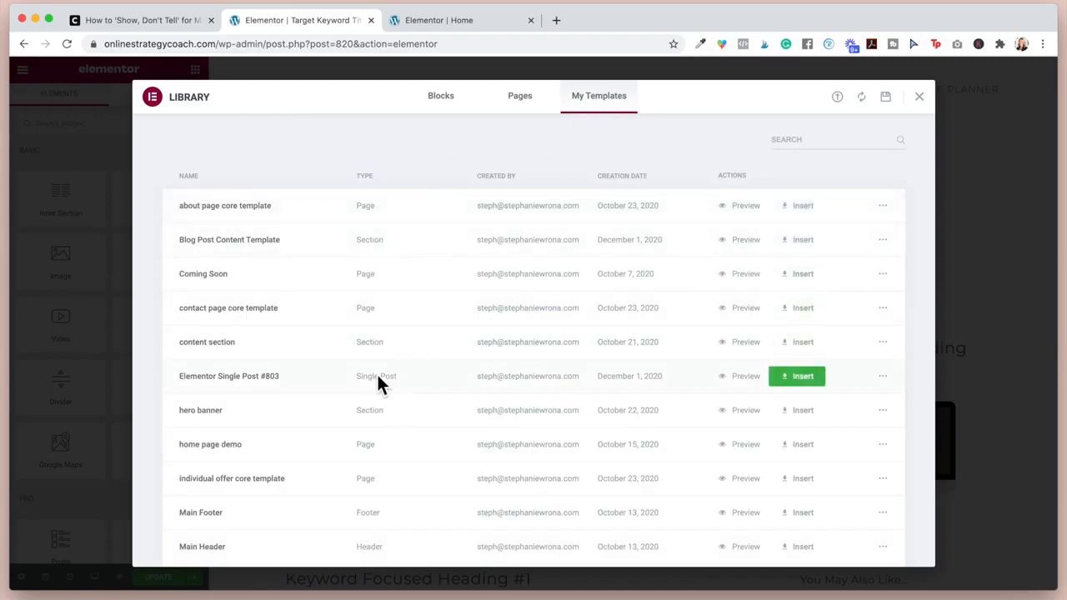
Step: Close the template library and update the post to save the changes
{"action": "scroll", "coordinate": [412, 375], "scroll_direction": "down", "scroll_amount": 2}
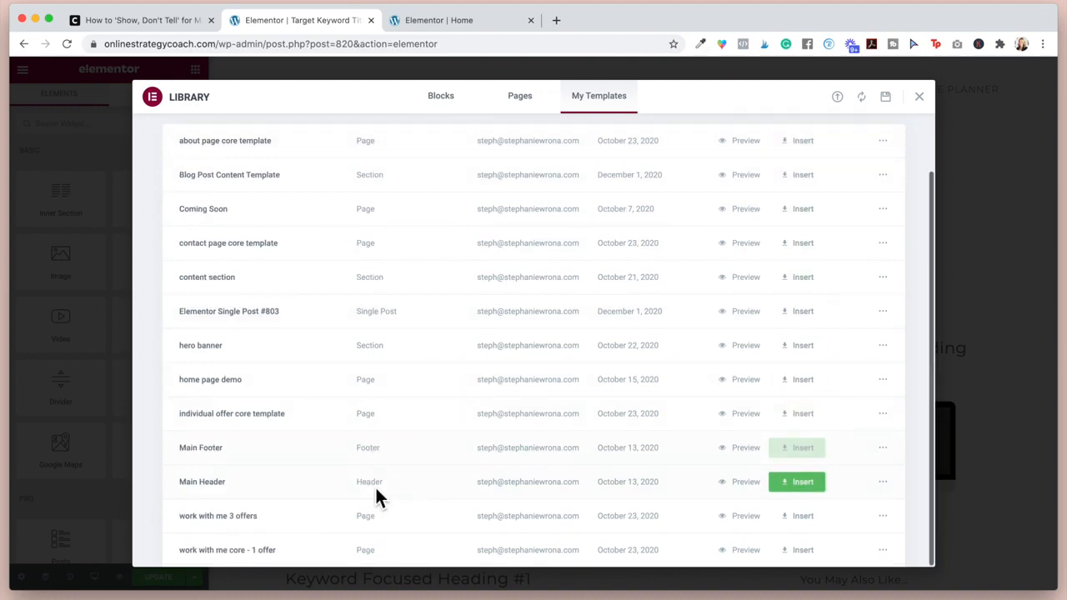
{"action": "scroll", "coordinate": [423, 332], "scroll_direction": "up", "scroll_amount": 2}
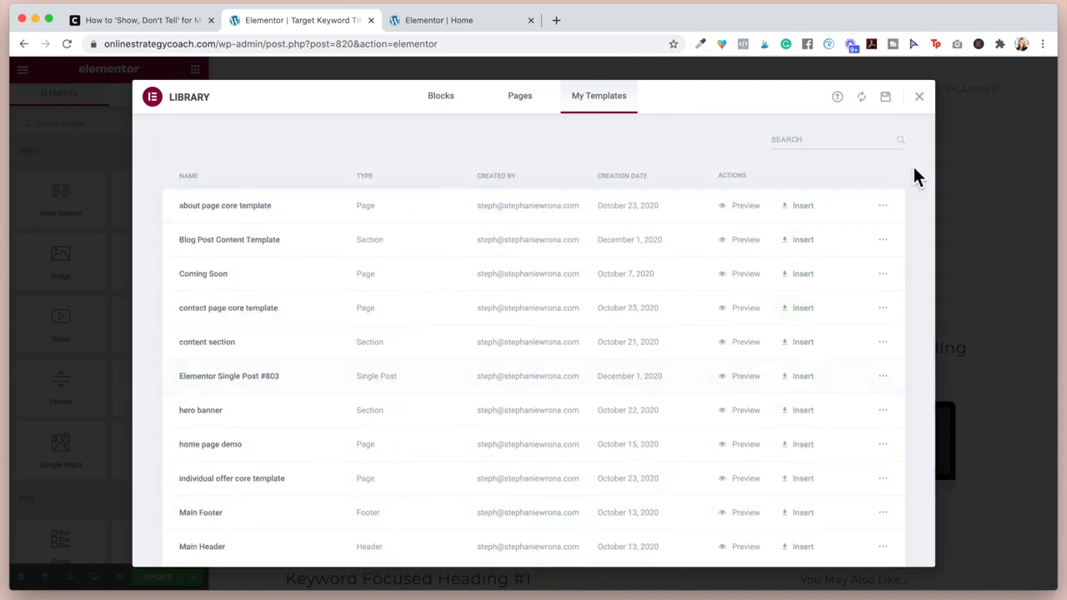
{"action": "left_click", "coordinate": [919, 98]}
{"action": "left_click", "coordinate": [149, 581]}
{"action": "left_click", "coordinate": [22, 70]}
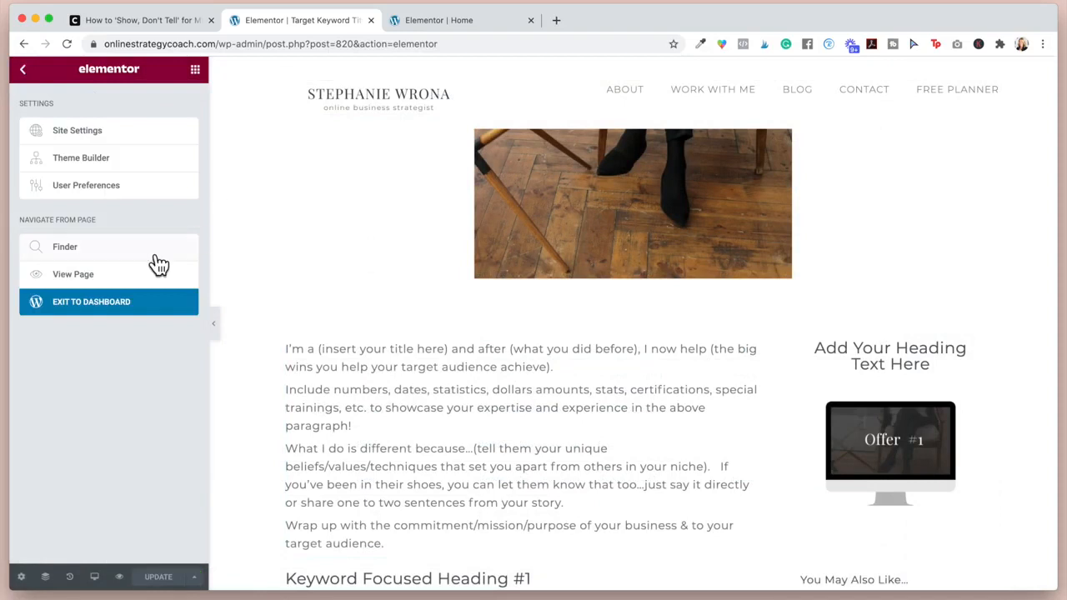
Step: Start a new post titled 'Keyword Focused Title' and paste in the Yoast focus keyphrase
{"action": "left_click", "coordinate": [114, 302]}
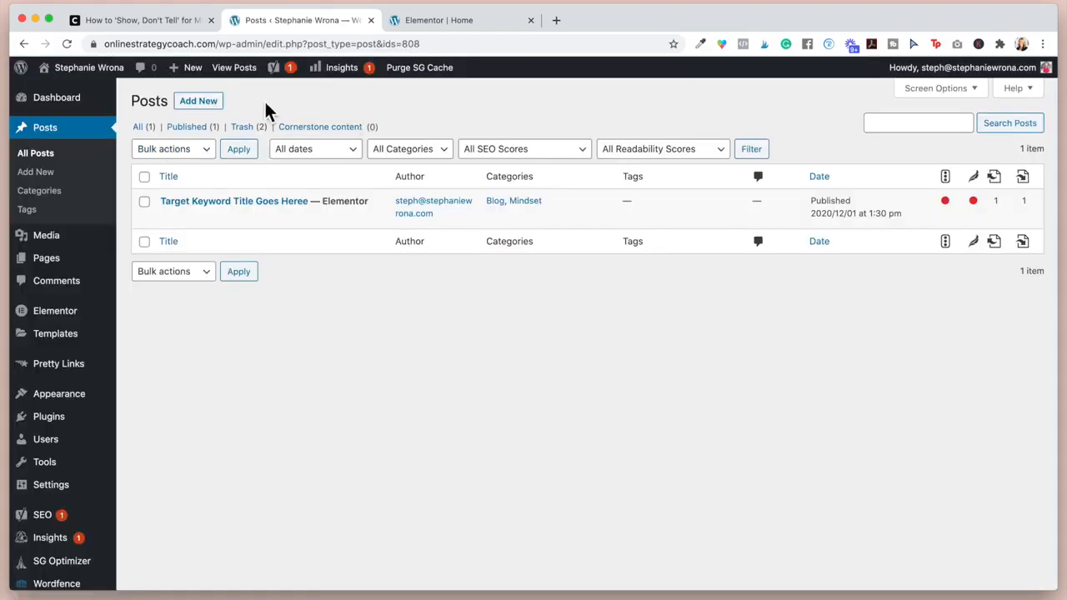
{"action": "left_click", "coordinate": [198, 102]}
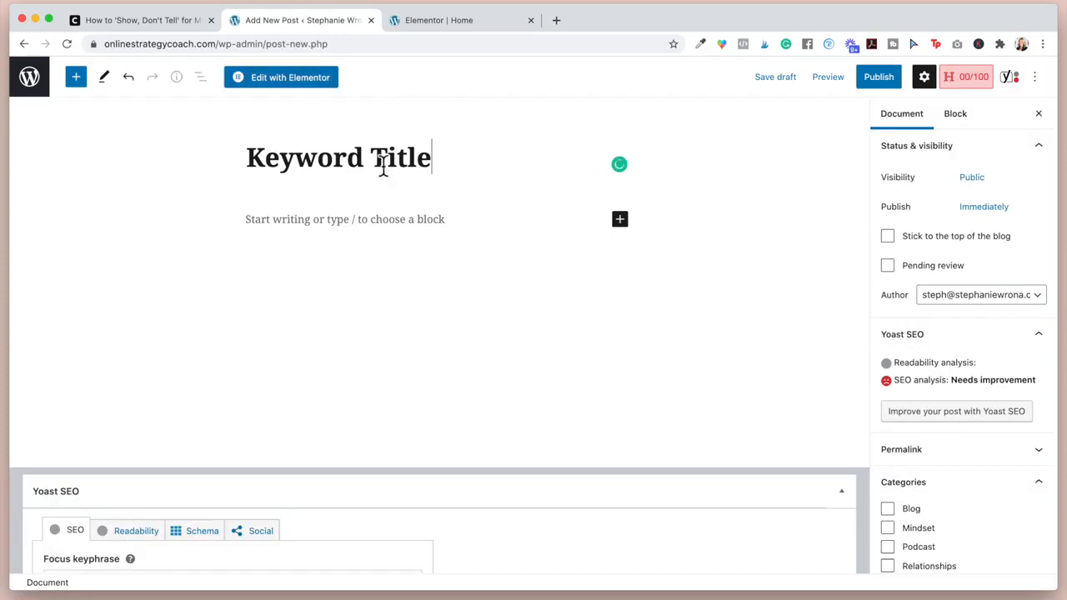
{"action": "left_click", "coordinate": [375, 160]}
{"action": "scroll", "coordinate": [490, 186], "scroll_direction": "down", "scroll_amount": 5}
{"action": "left_click", "coordinate": [292, 295]}
{"action": "type", "text": "Keyword Focused Title"}
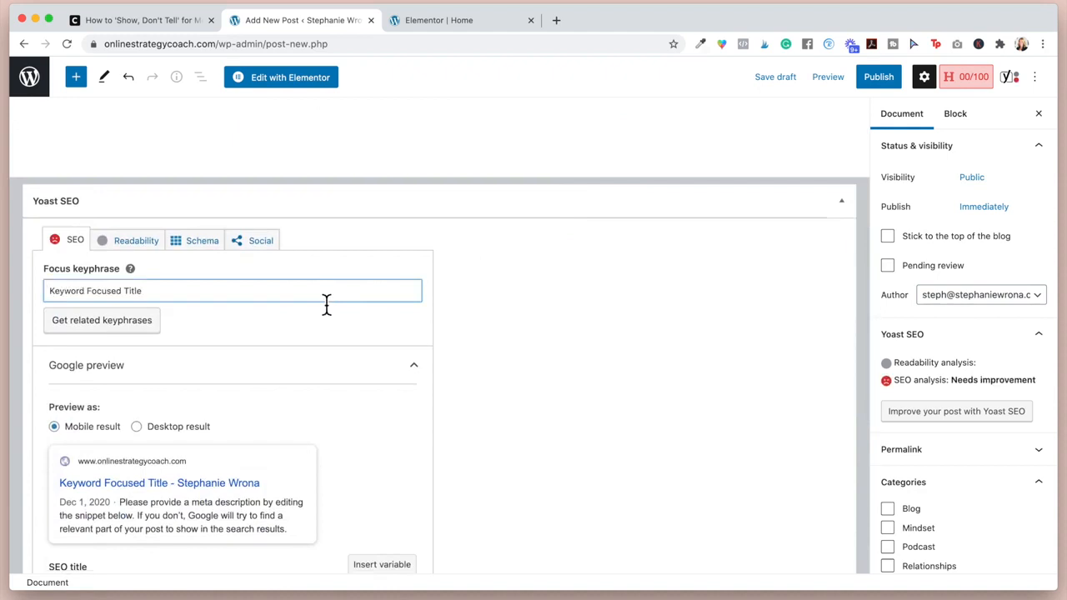
Step: Fill the Yoast SEO title and meta description with the keyphrase plus extra description text
{"action": "scroll", "coordinate": [326, 305], "scroll_direction": "down", "scroll_amount": 3}
{"action": "scroll", "coordinate": [326, 313], "scroll_direction": "down", "scroll_amount": 1}
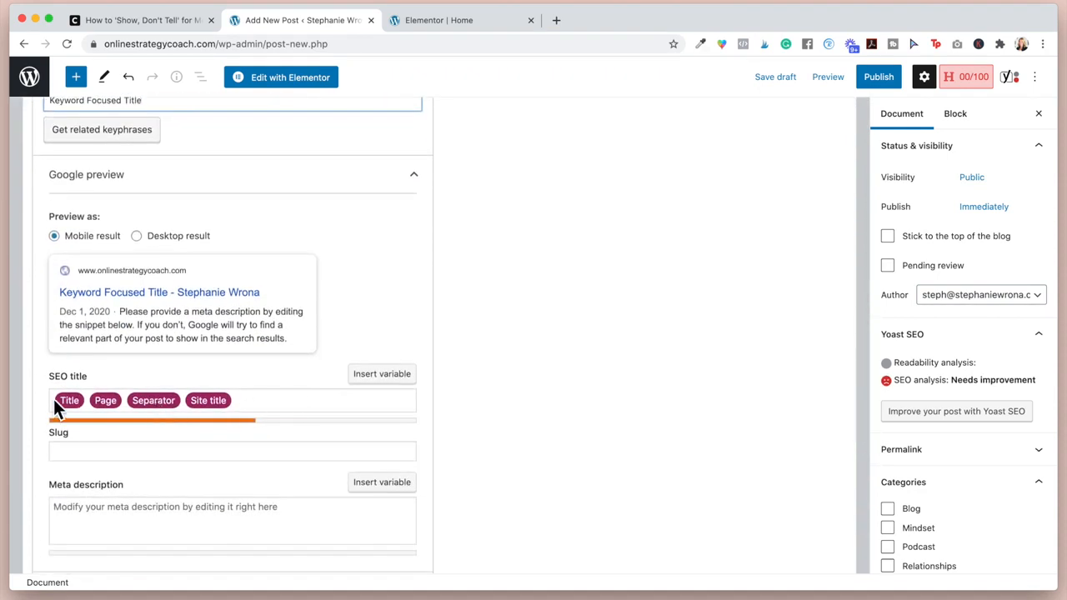
{"action": "left_click", "coordinate": [272, 405]}
{"action": "type", "text": "Keyword Focused Title"}
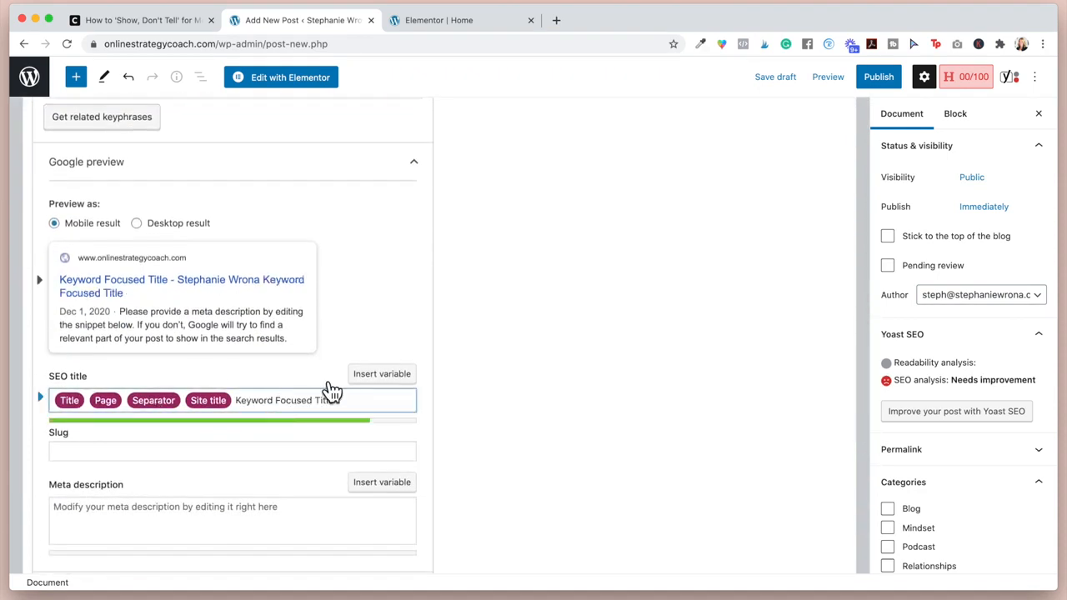
{"action": "left_click", "coordinate": [169, 510]}
{"action": "type", "text": "Keyword Focused Title"}
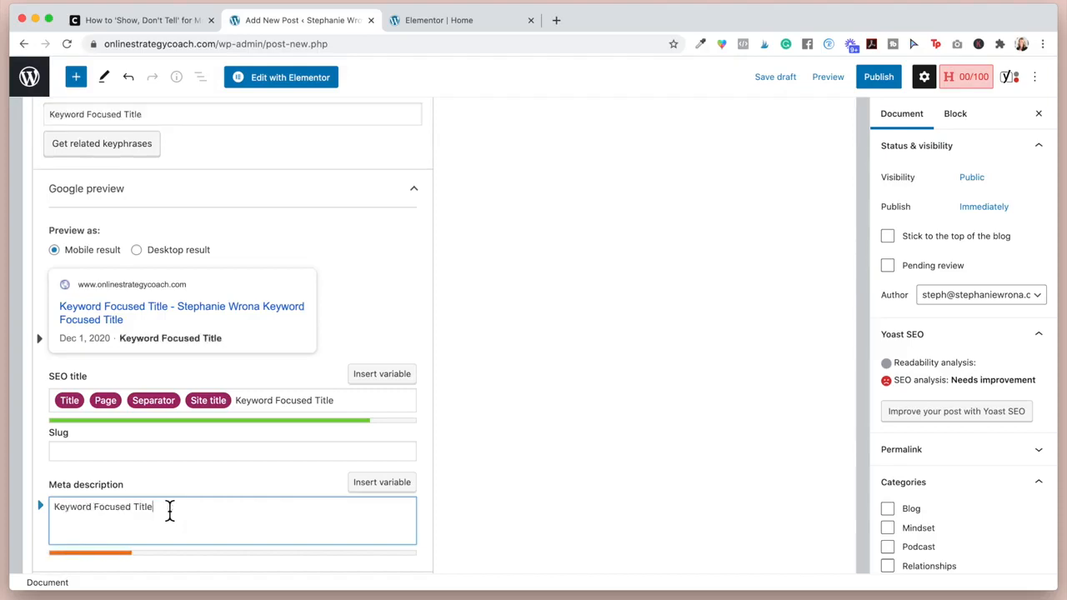
{"action": "key", "text": "super+v"}
{"action": "key", "text": "super+v"}
{"action": "key", "text": "super+v"}
{"action": "key", "text": "super+v"}
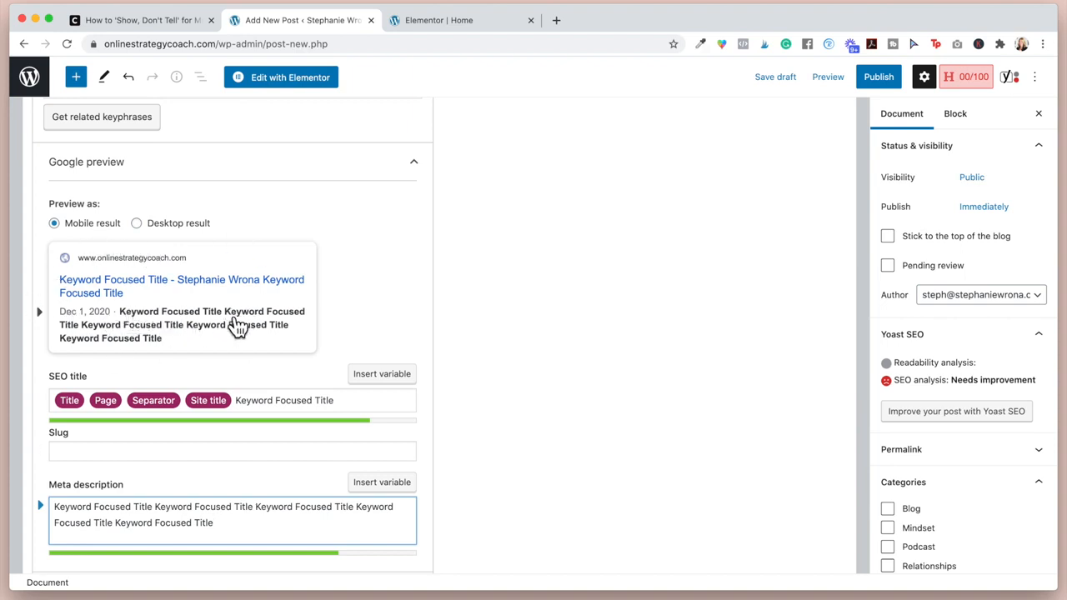
{"action": "type", "text": "this is random text"}
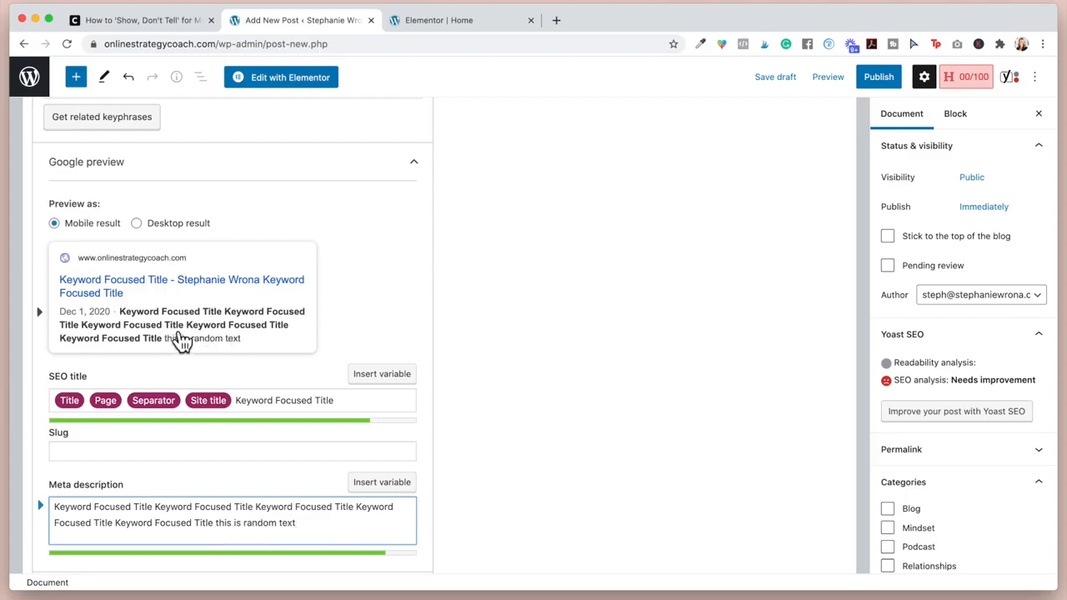
Step: File the post under the Blog and Self Care categories
{"action": "scroll", "coordinate": [271, 334], "scroll_direction": "up", "scroll_amount": 4}
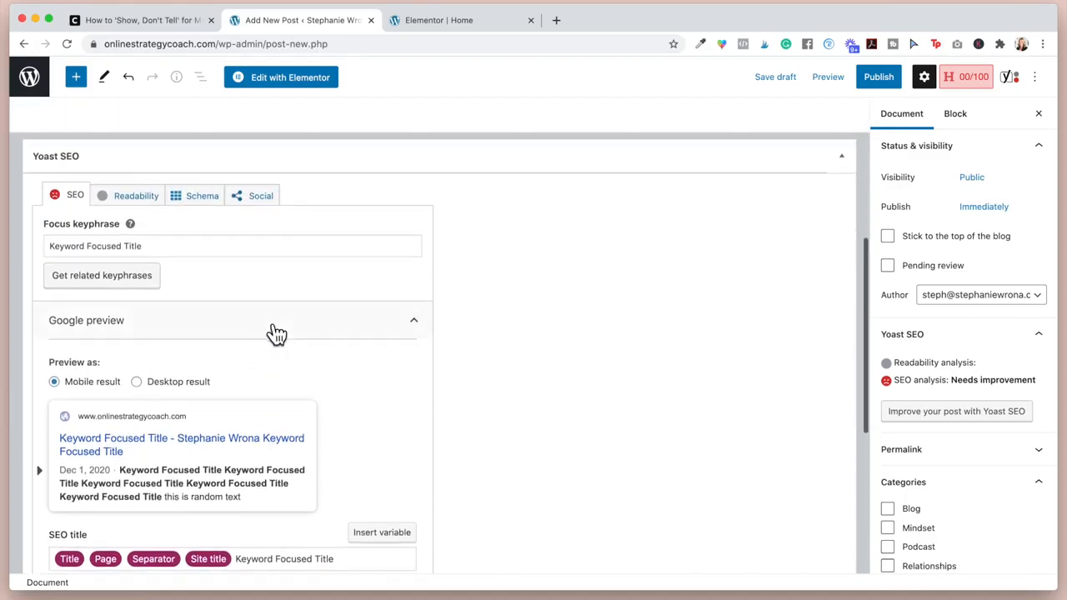
{"action": "scroll", "coordinate": [241, 429], "scroll_direction": "down", "scroll_amount": 3}
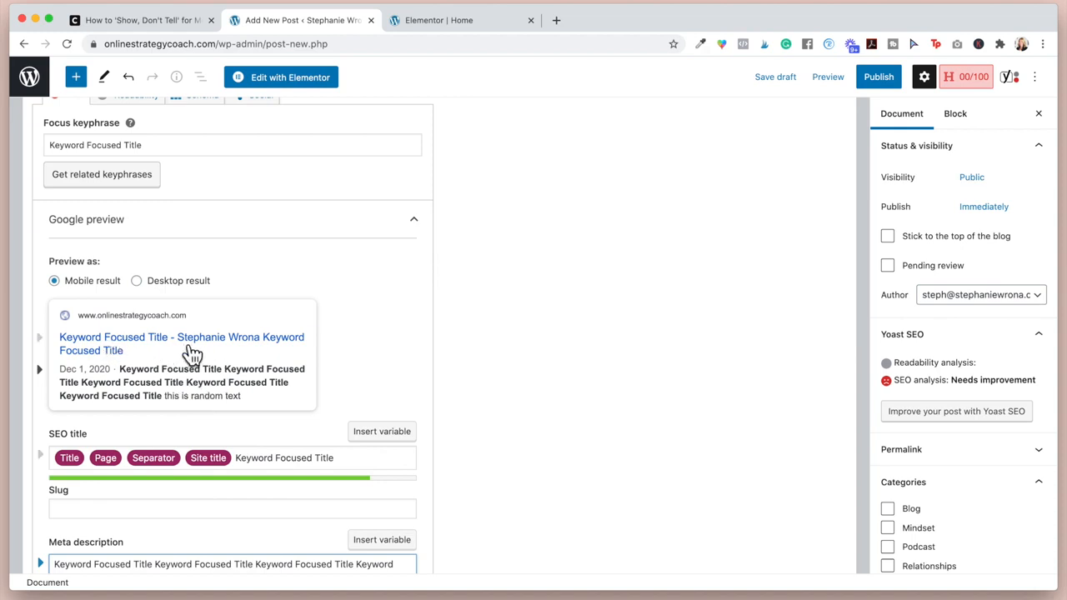
{"action": "scroll", "coordinate": [191, 354], "scroll_direction": "up", "scroll_amount": 10}
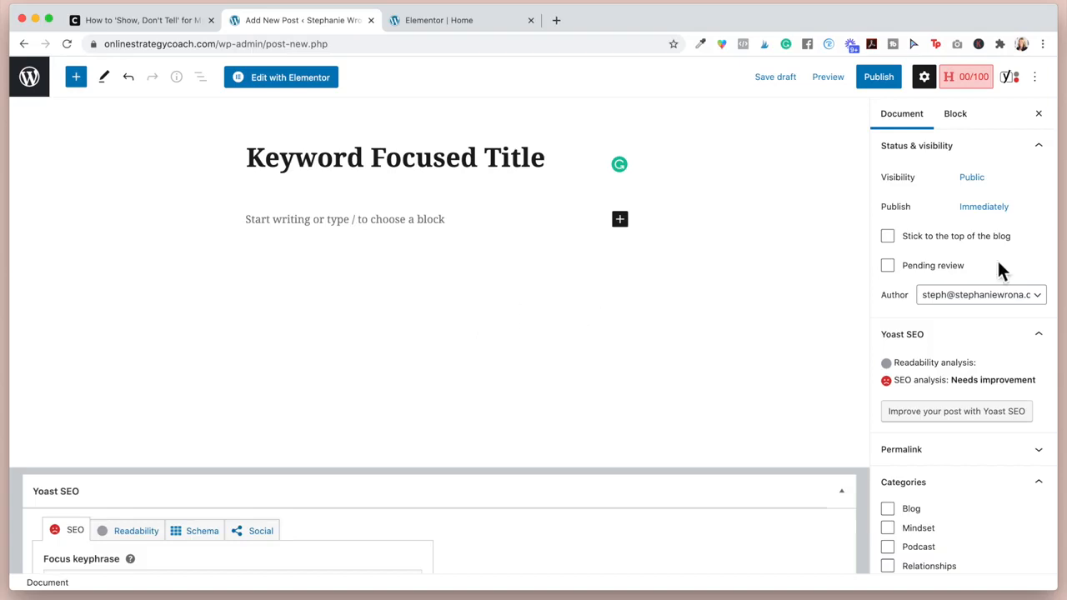
{"action": "scroll", "coordinate": [961, 340], "scroll_direction": "down", "scroll_amount": 5}
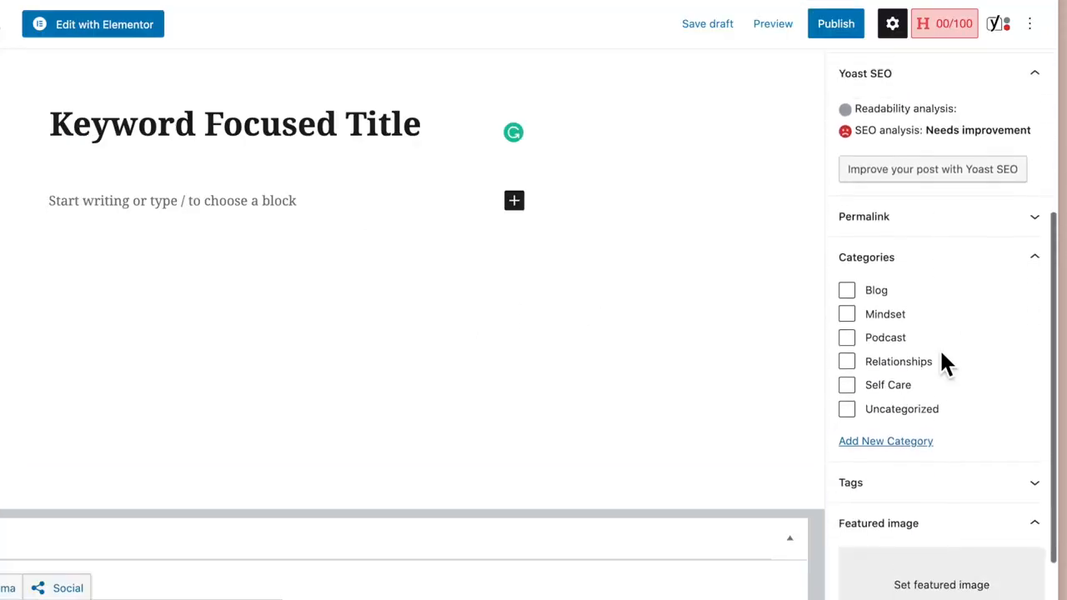
{"action": "scroll", "coordinate": [940, 349], "scroll_direction": "down", "scroll_amount": 1}
{"action": "left_click", "coordinate": [847, 250]}
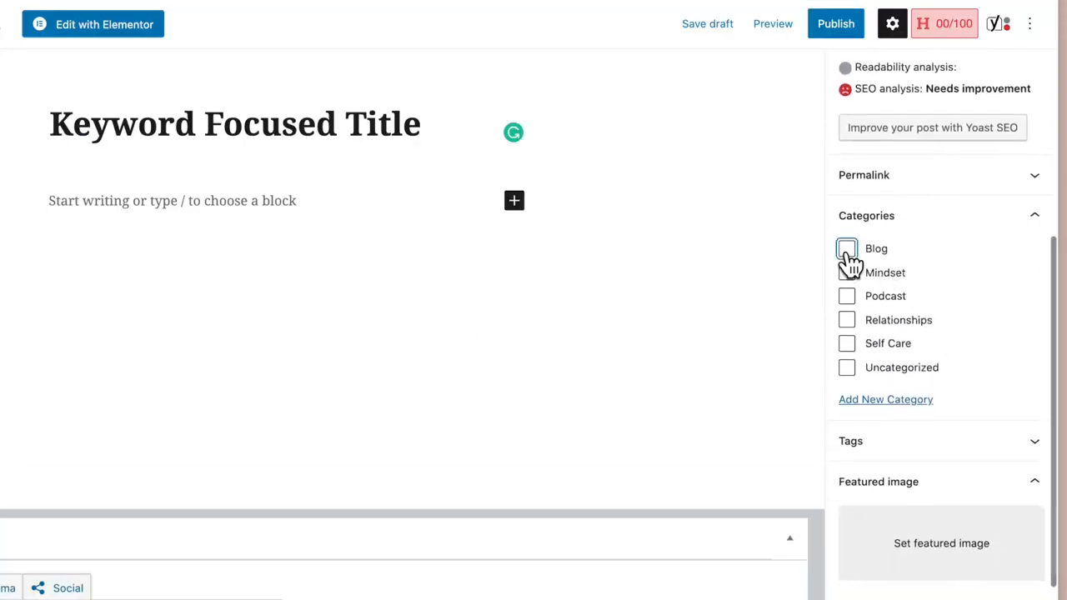
{"action": "left_click", "coordinate": [848, 347]}
Step: Set a featured image, save the draft, and open the post in Elementor
{"action": "scroll", "coordinate": [959, 340], "scroll_direction": "down", "scroll_amount": 3}
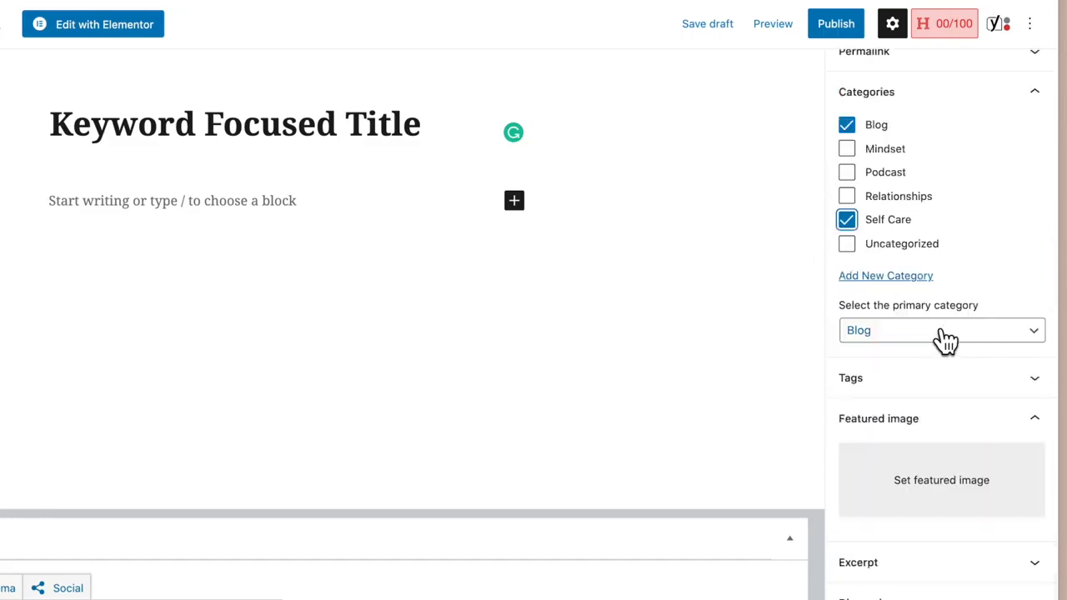
{"action": "scroll", "coordinate": [944, 338], "scroll_direction": "down", "scroll_amount": 1}
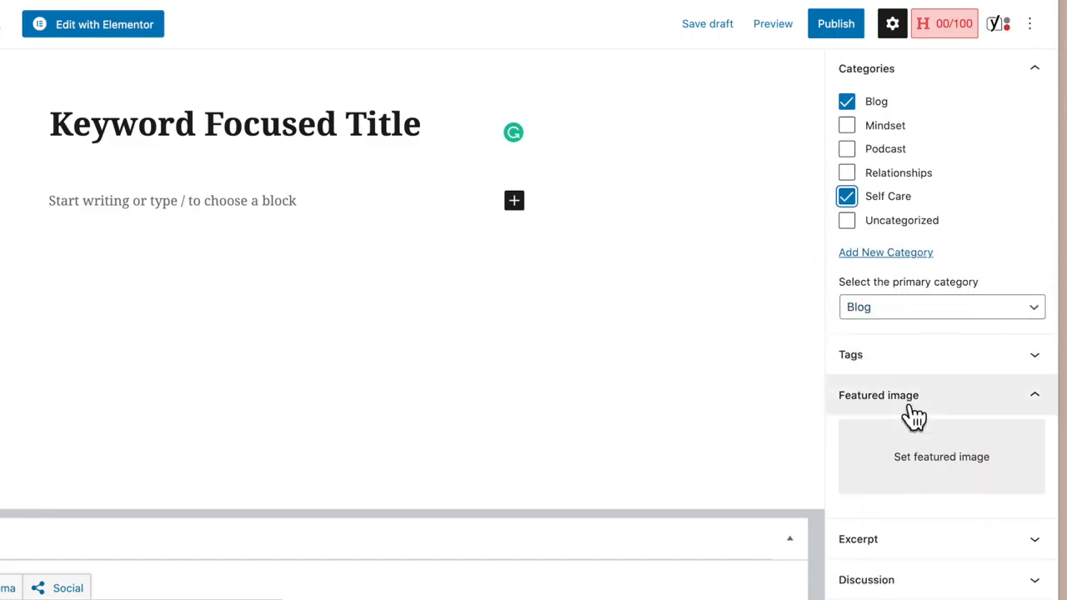
{"action": "left_click", "coordinate": [939, 467]}
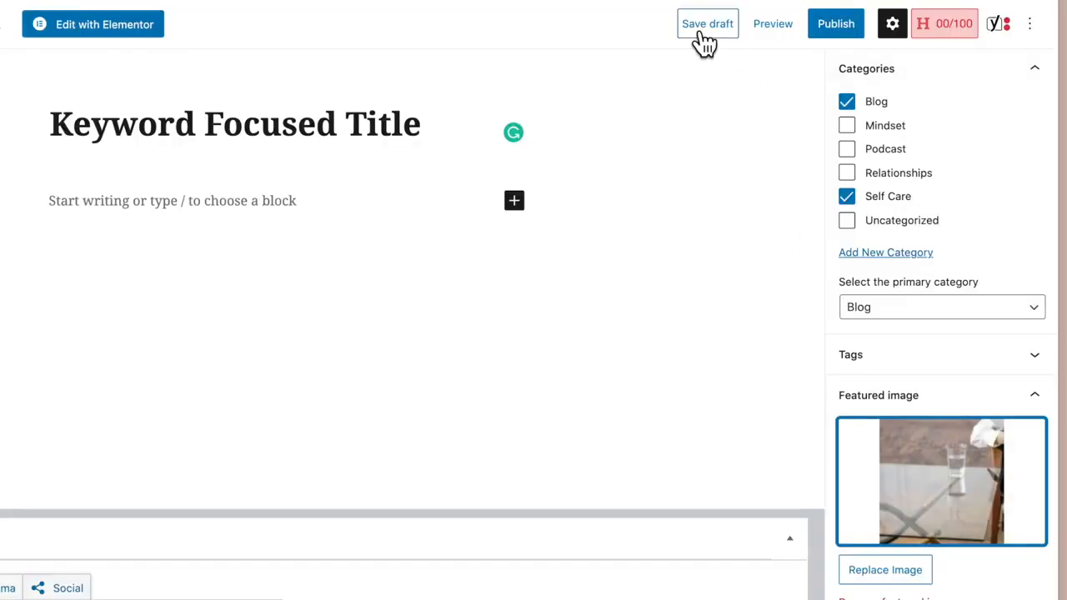
{"action": "left_click", "coordinate": [704, 25]}
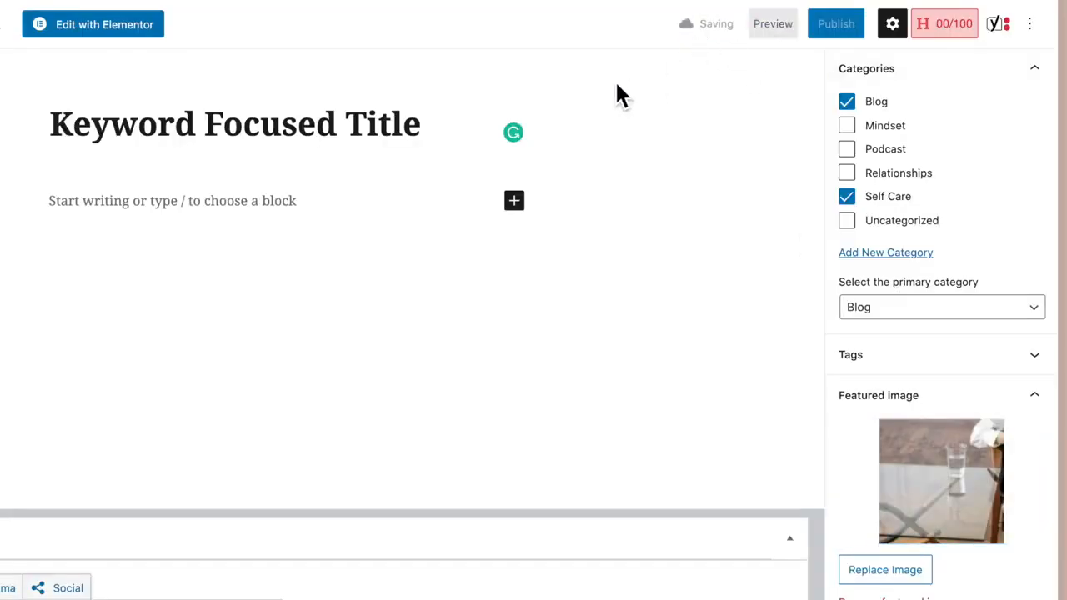
{"action": "left_click", "coordinate": [97, 33]}
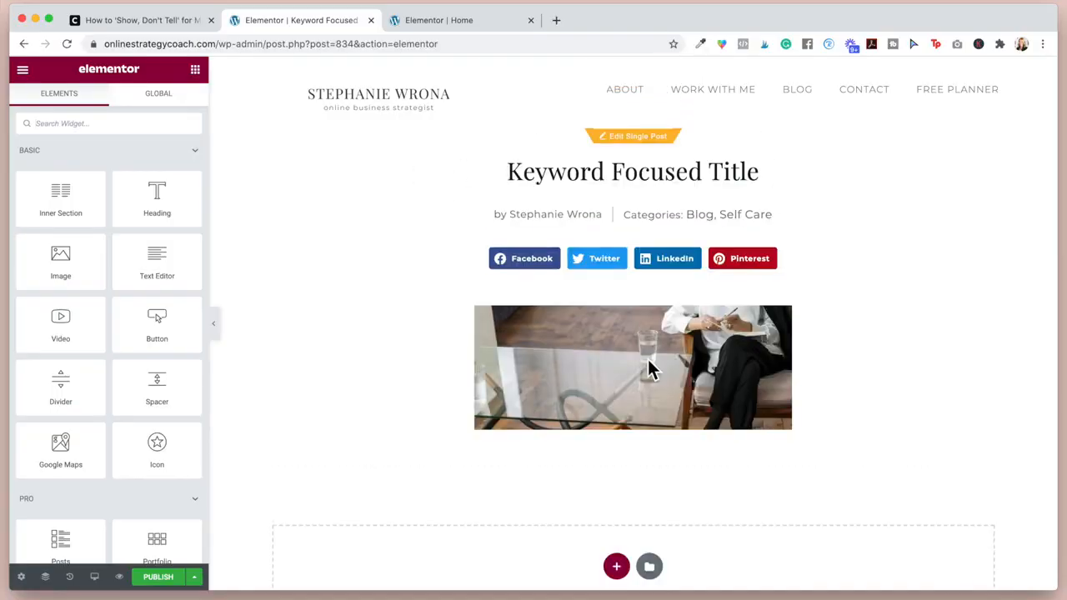
Step: Open My Templates in the Elementor library, showing the saved Blog Post Content Template
{"action": "scroll", "coordinate": [391, 304], "scroll_direction": "down", "scroll_amount": 6}
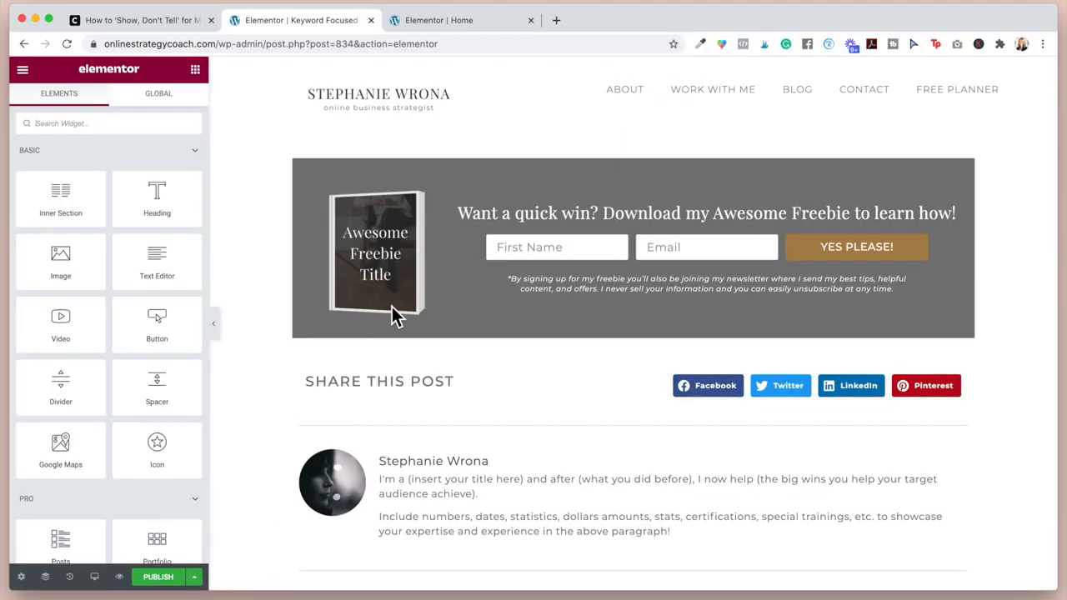
{"action": "scroll", "coordinate": [391, 304], "scroll_direction": "up", "scroll_amount": 6}
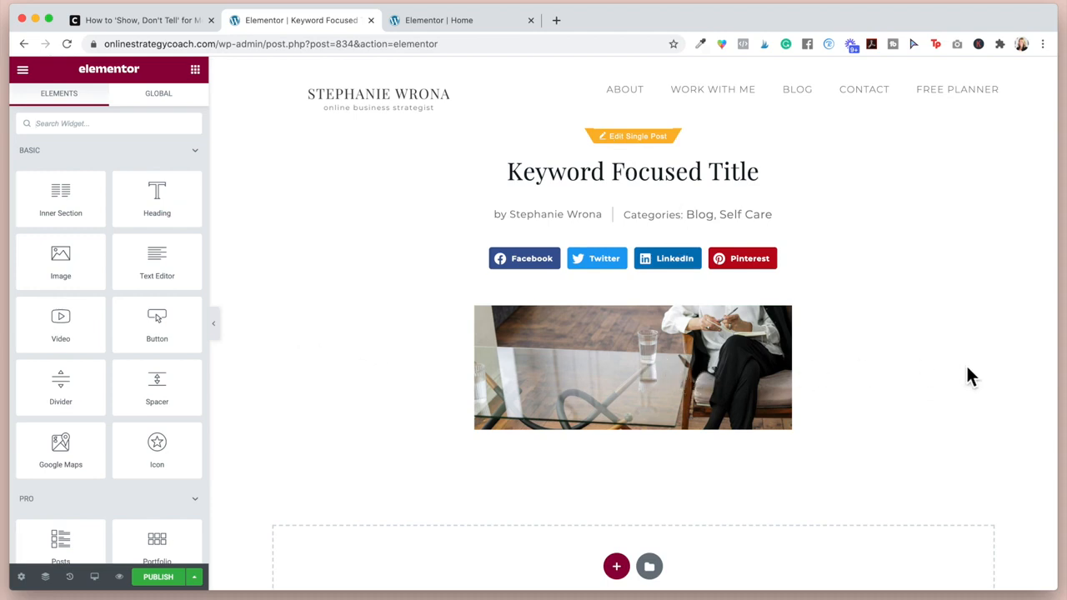
{"action": "scroll", "coordinate": [642, 362], "scroll_direction": "down", "scroll_amount": 5}
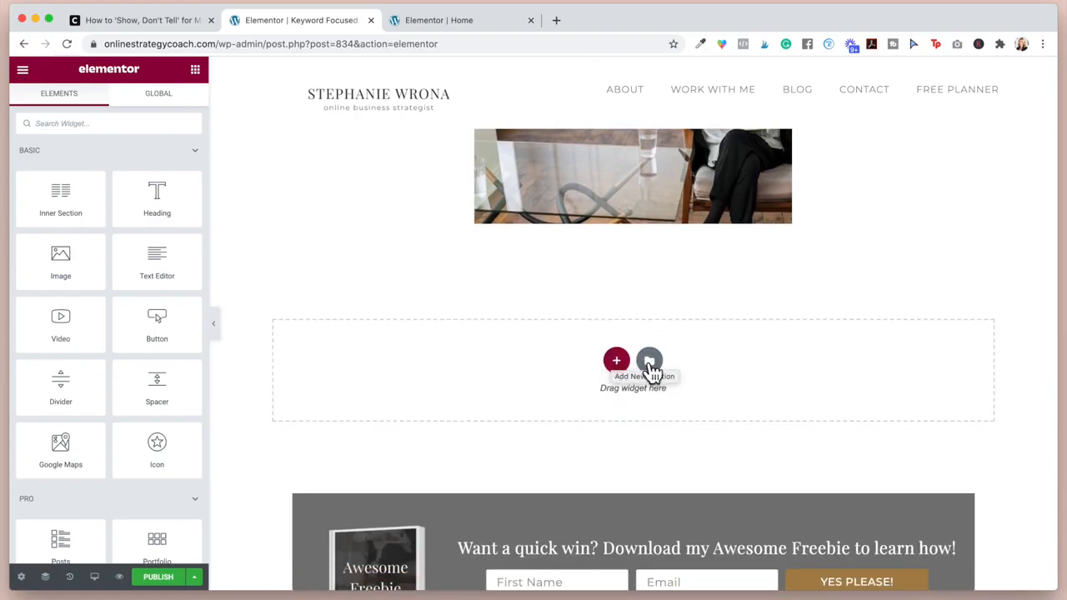
{"action": "left_click", "coordinate": [649, 366]}
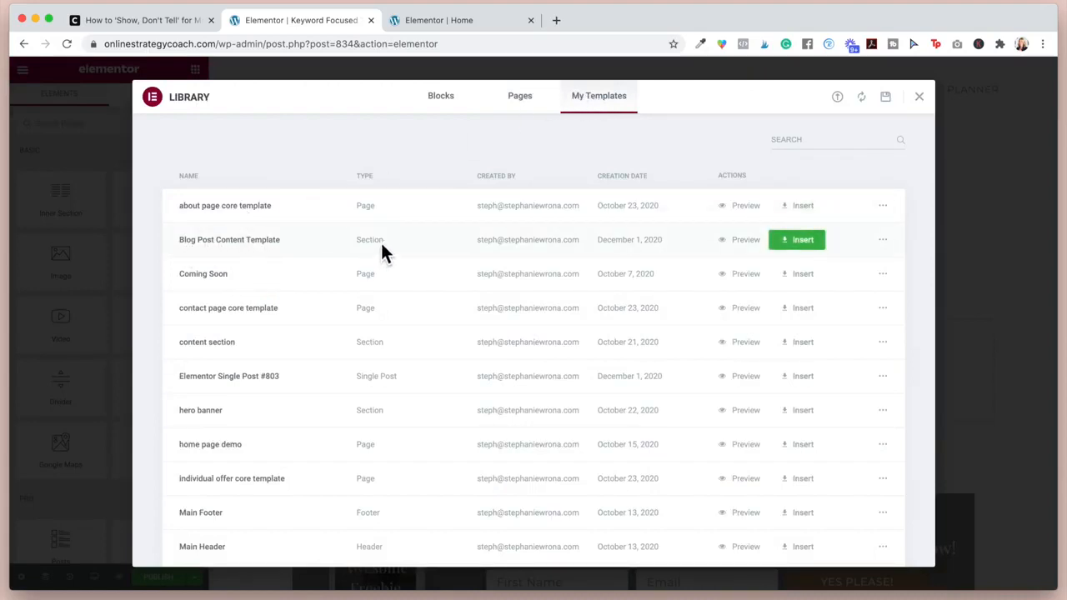
Step: Insert the Blog Post Content Template into the post without importing document settings
{"action": "left_click", "coordinate": [785, 246]}
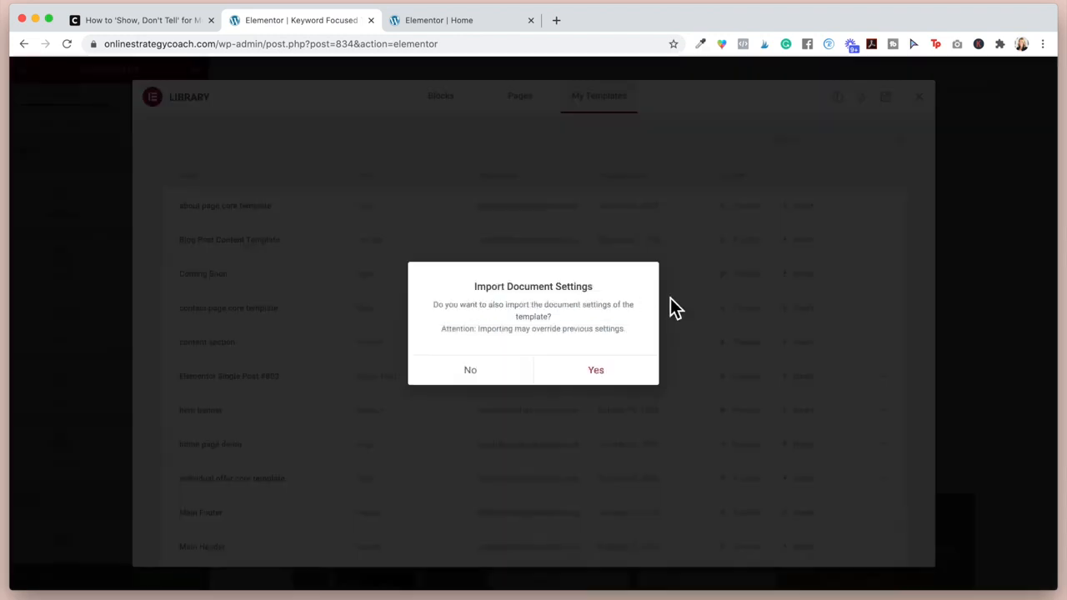
{"action": "left_click", "coordinate": [472, 372]}
{"action": "scroll", "coordinate": [303, 368], "scroll_direction": "down", "scroll_amount": 10}
{"action": "scroll", "coordinate": [302, 364], "scroll_direction": "down", "scroll_amount": 8}
{"action": "scroll", "coordinate": [302, 364], "scroll_direction": "up", "scroll_amount": 12}
{"action": "scroll", "coordinate": [303, 365], "scroll_direction": "up", "scroll_amount": 5}
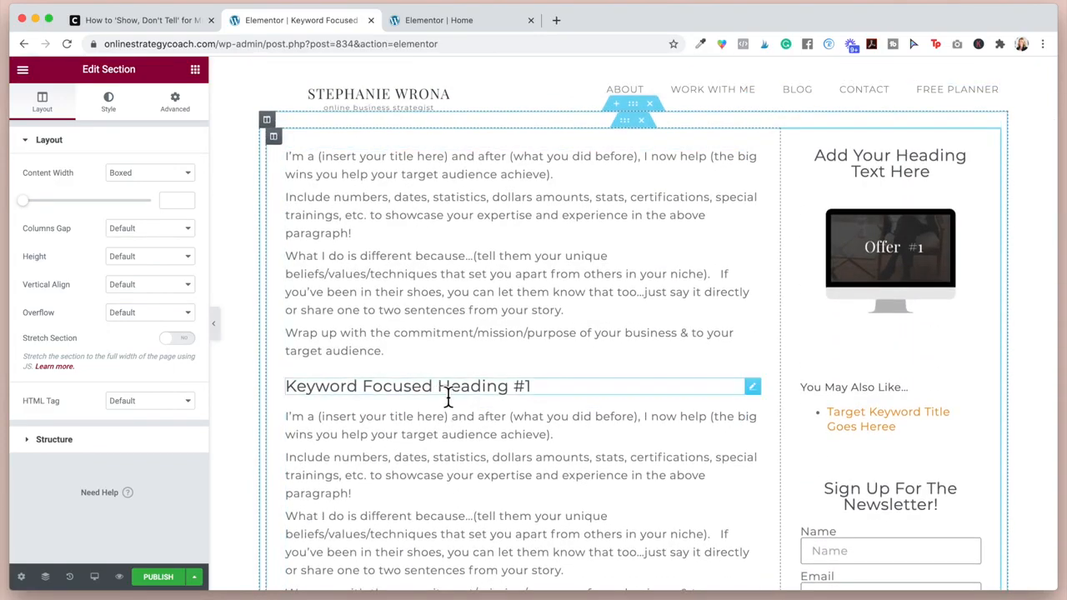
Step: Review the inserted heading and laptop image, then publish the Keyword Focused Title post
{"action": "right_click", "coordinate": [447, 392]}
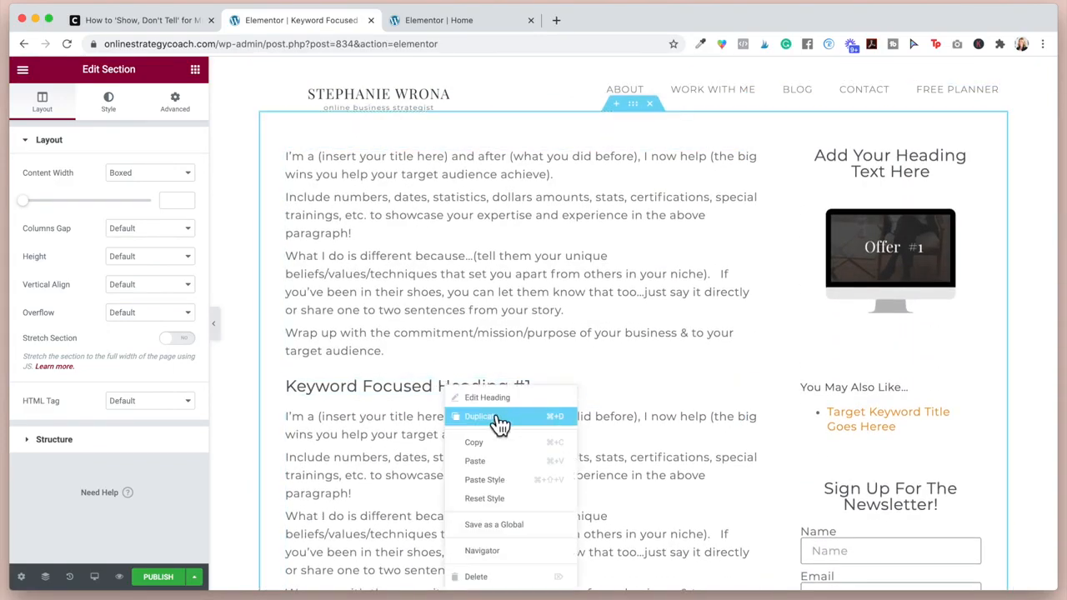
{"action": "scroll", "coordinate": [347, 392], "scroll_direction": "down", "scroll_amount": 5}
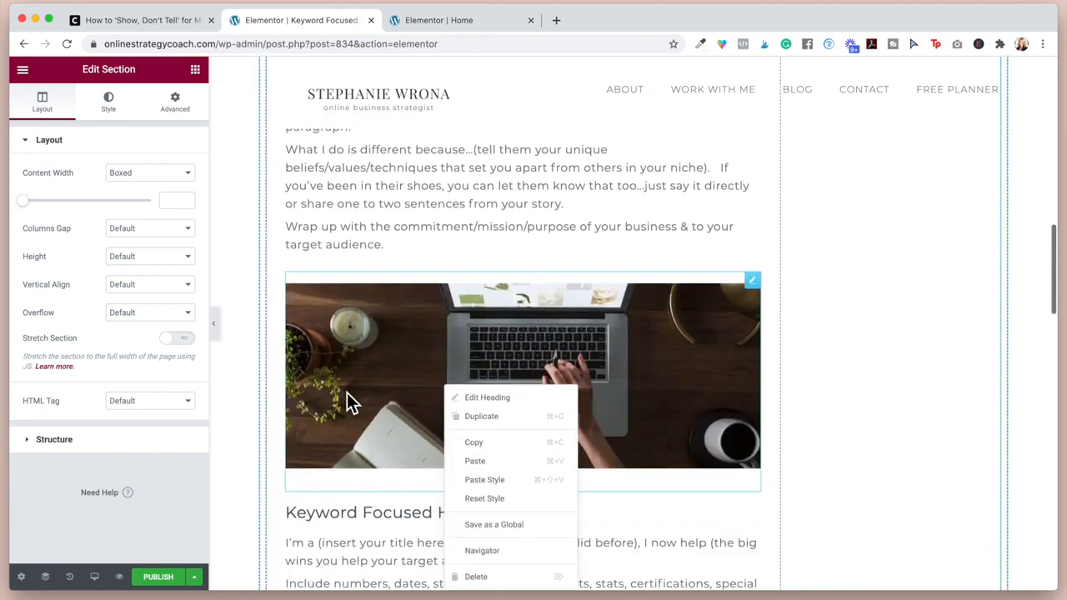
{"action": "right_click", "coordinate": [330, 377]}
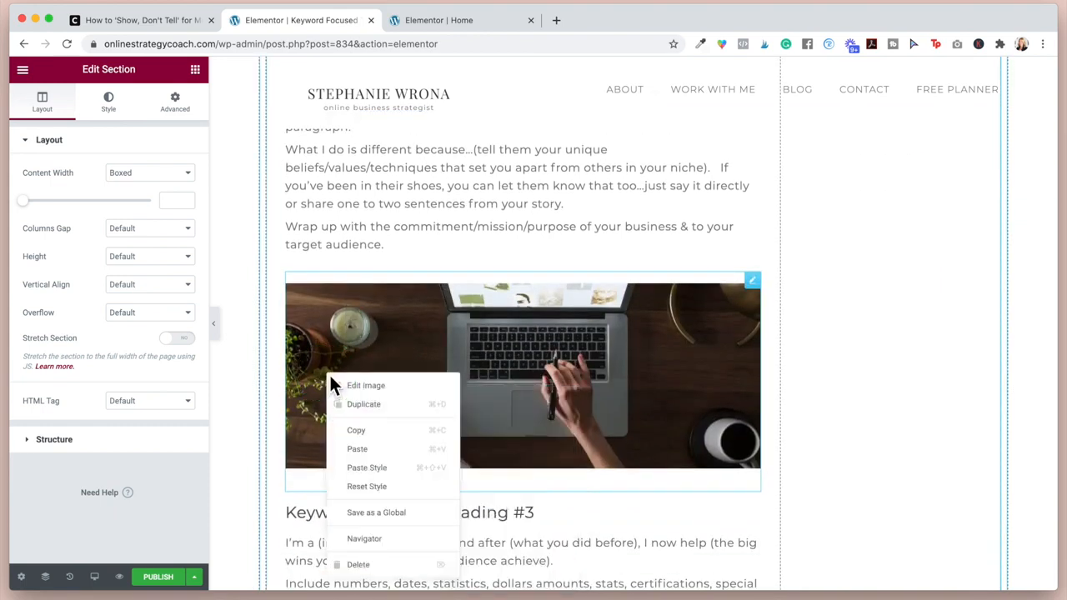
{"action": "scroll", "coordinate": [572, 390], "scroll_direction": "down", "scroll_amount": 8}
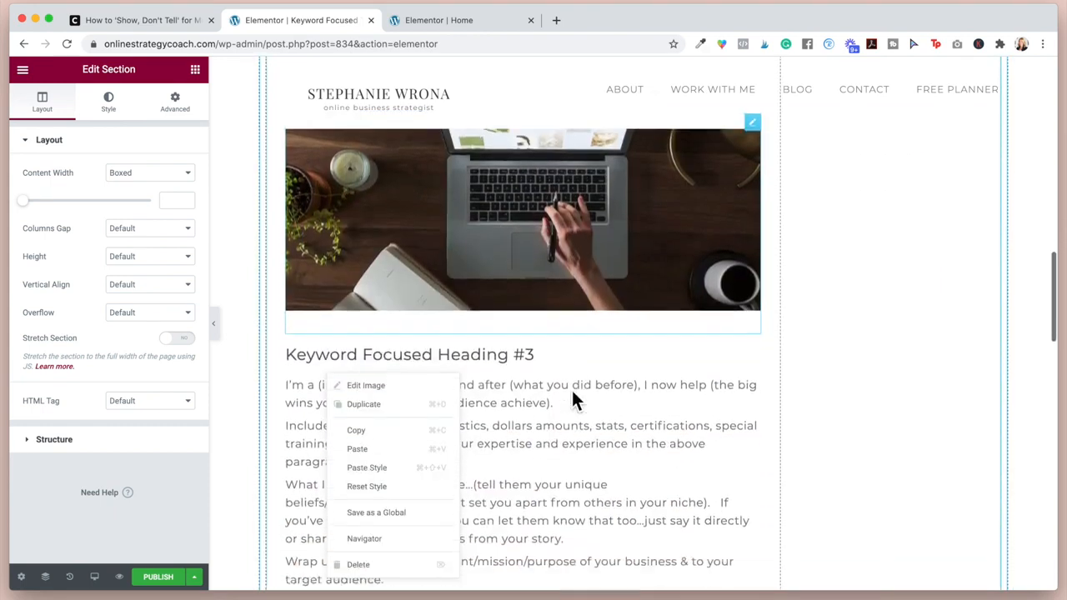
{"action": "scroll", "coordinate": [571, 388], "scroll_direction": "down", "scroll_amount": 4}
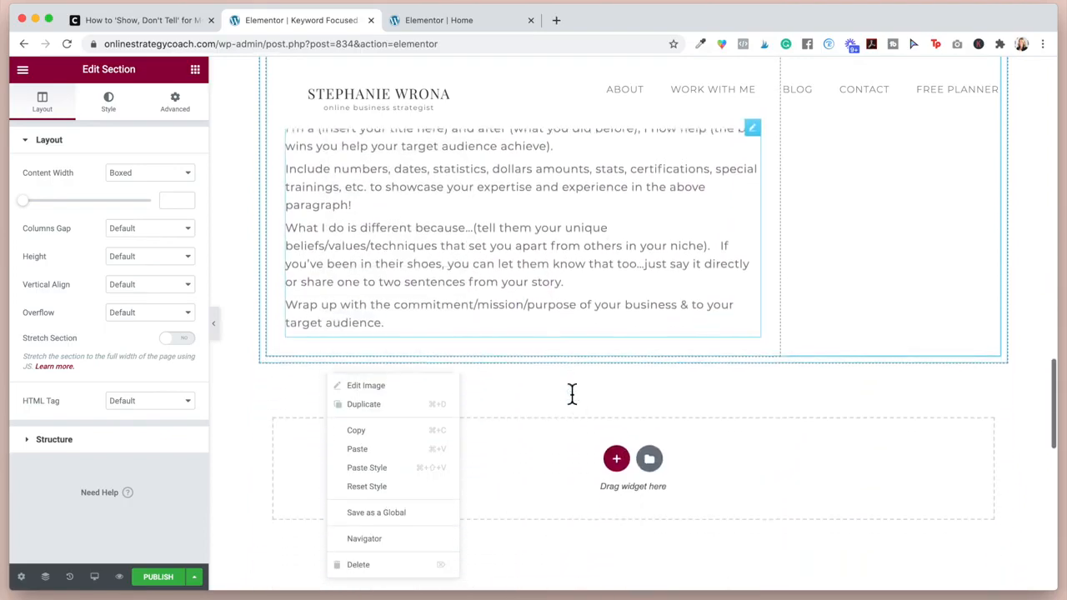
{"action": "scroll", "coordinate": [572, 390], "scroll_direction": "up", "scroll_amount": 6}
{"action": "scroll", "coordinate": [818, 366], "scroll_direction": "up", "scroll_amount": 1}
{"action": "left_click", "coordinate": [825, 356]}
{"action": "scroll", "coordinate": [825, 355], "scroll_direction": "up", "scroll_amount": 7}
{"action": "scroll", "coordinate": [825, 367], "scroll_direction": "up", "scroll_amount": 3}
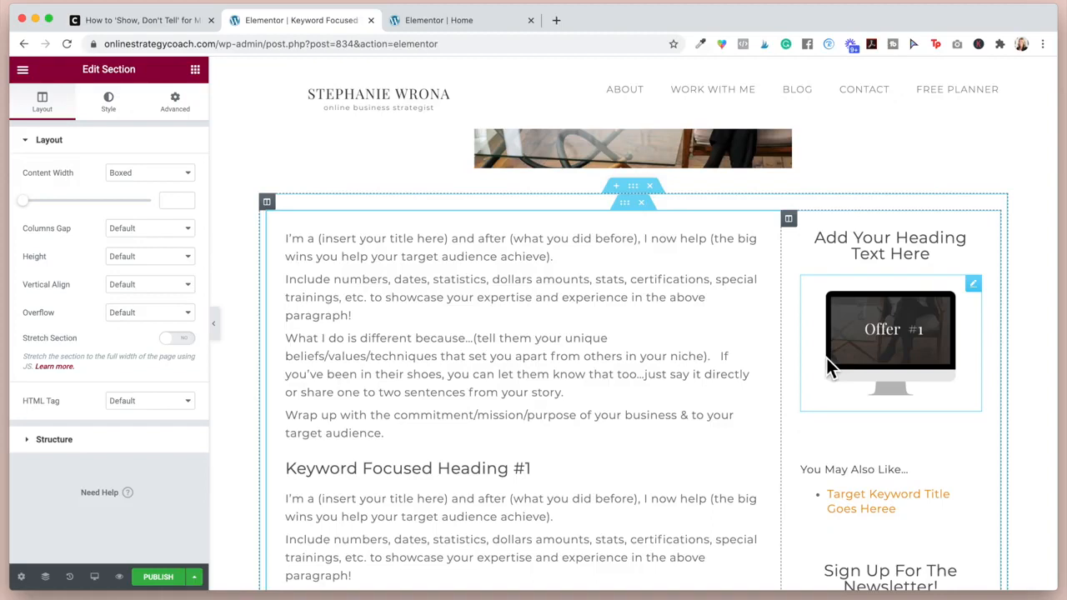
{"action": "left_click", "coordinate": [156, 577]}
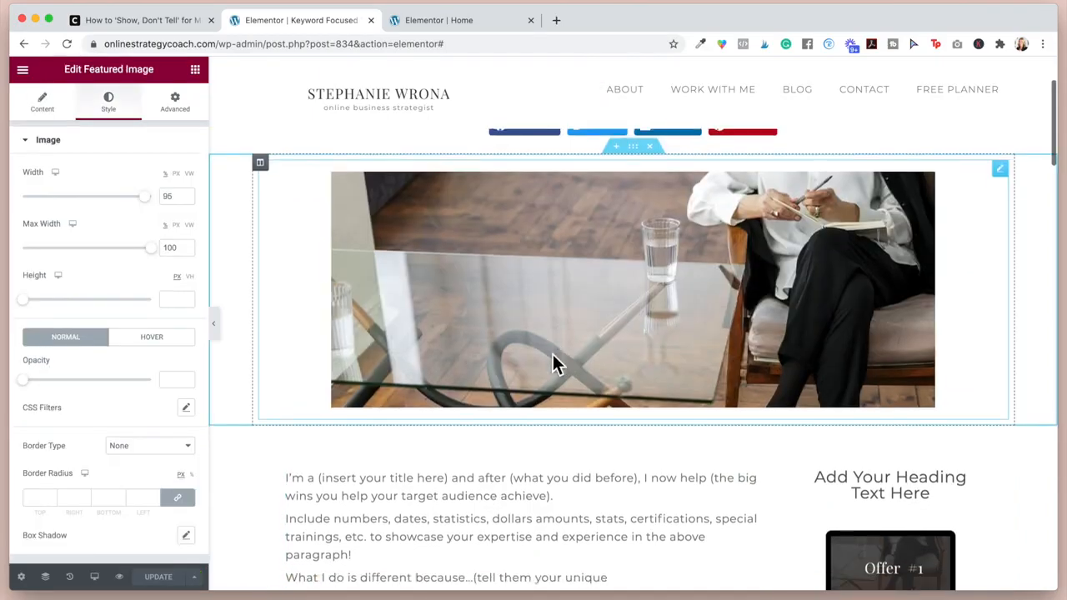
Step: Open Templates > Theme Builder, switch to the new visual Theme Builder, and add a Single Page template
{"action": "scroll", "coordinate": [553, 355], "scroll_direction": "down", "scroll_amount": 1}
{"action": "scroll", "coordinate": [552, 353], "scroll_direction": "up", "scroll_amount": 1}
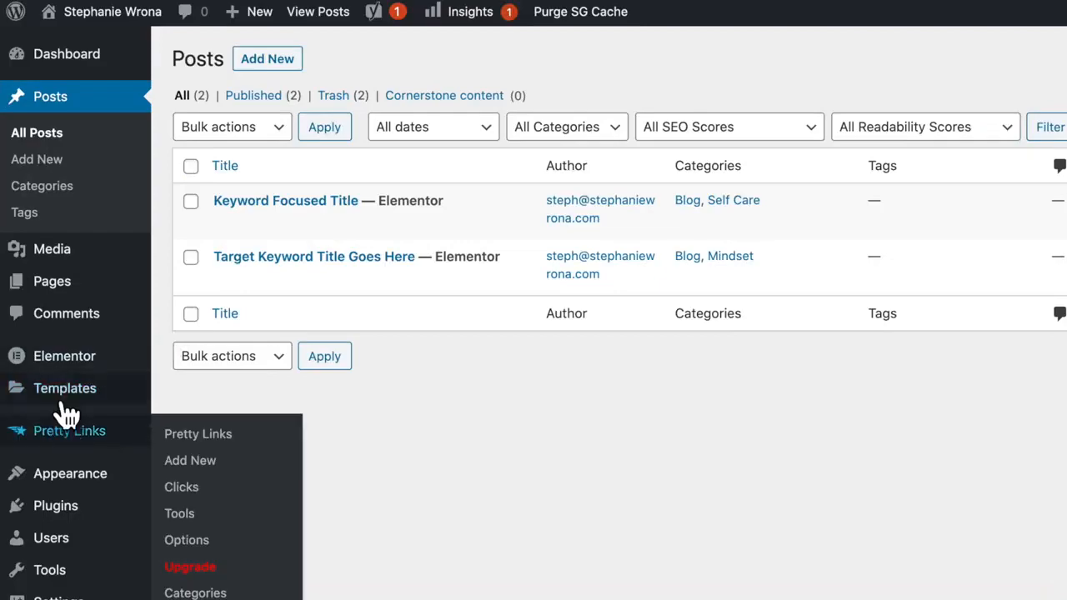
{"action": "mouse_move", "coordinate": [53, 340]}
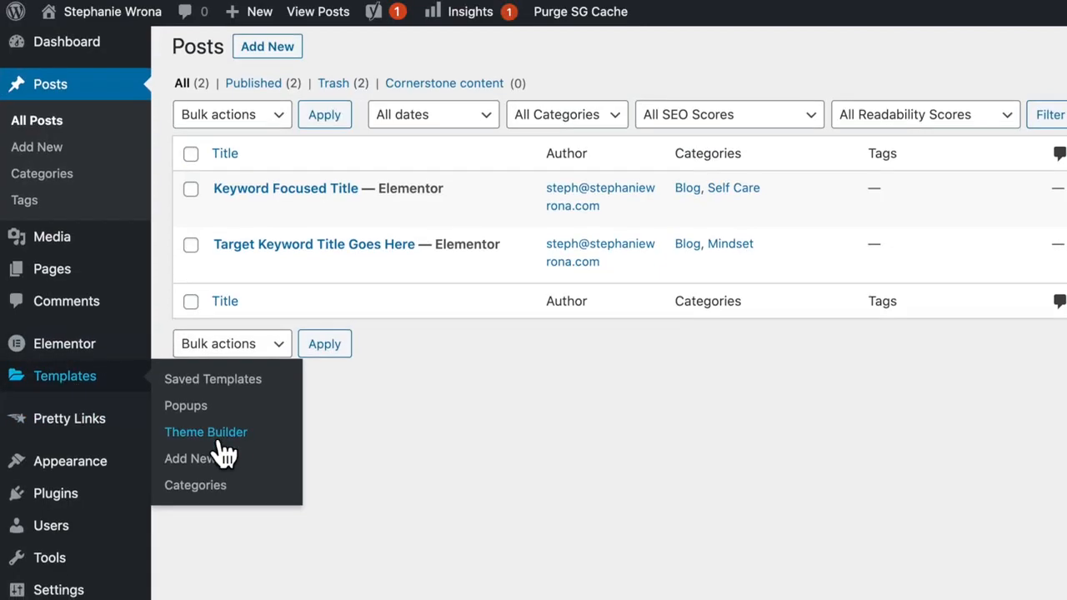
{"action": "left_click", "coordinate": [222, 444]}
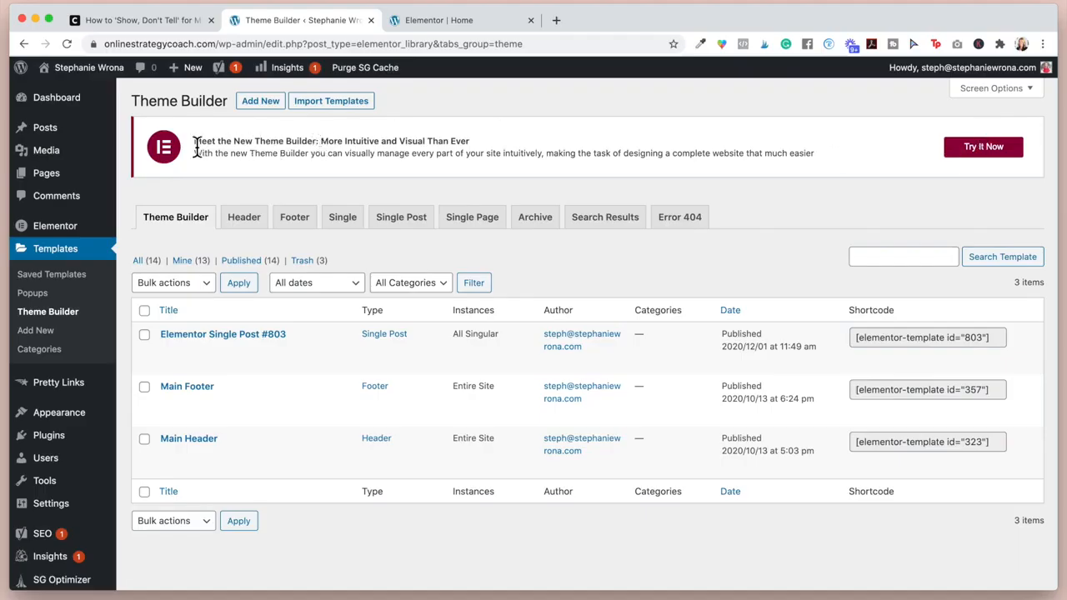
{"action": "left_click_drag", "start_coordinate": [197, 144], "coordinate": [490, 148]}
{"action": "left_click", "coordinate": [990, 150]}
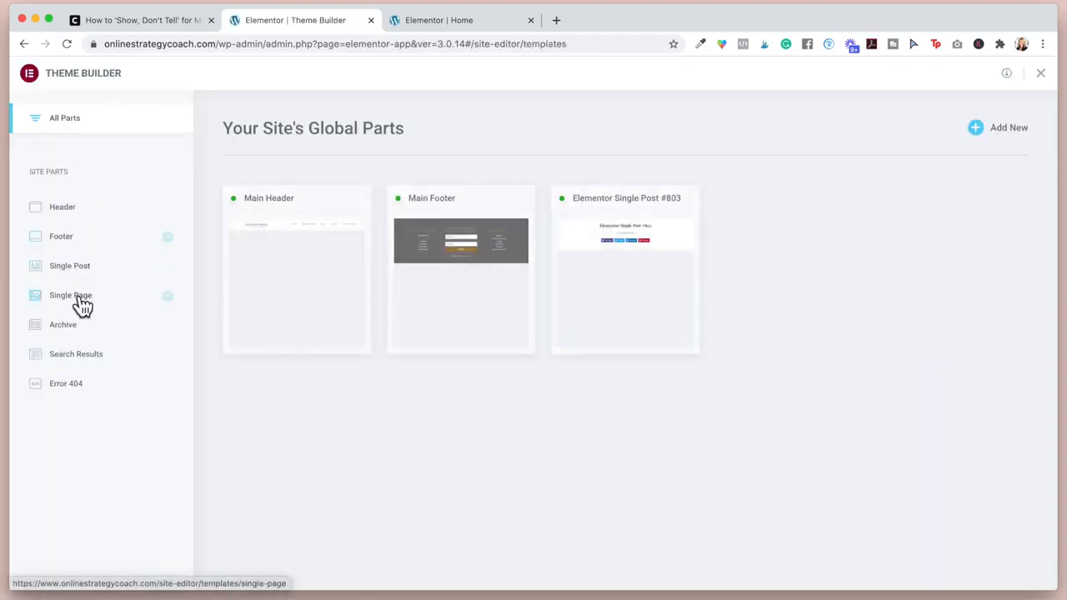
{"action": "left_click", "coordinate": [168, 297]}
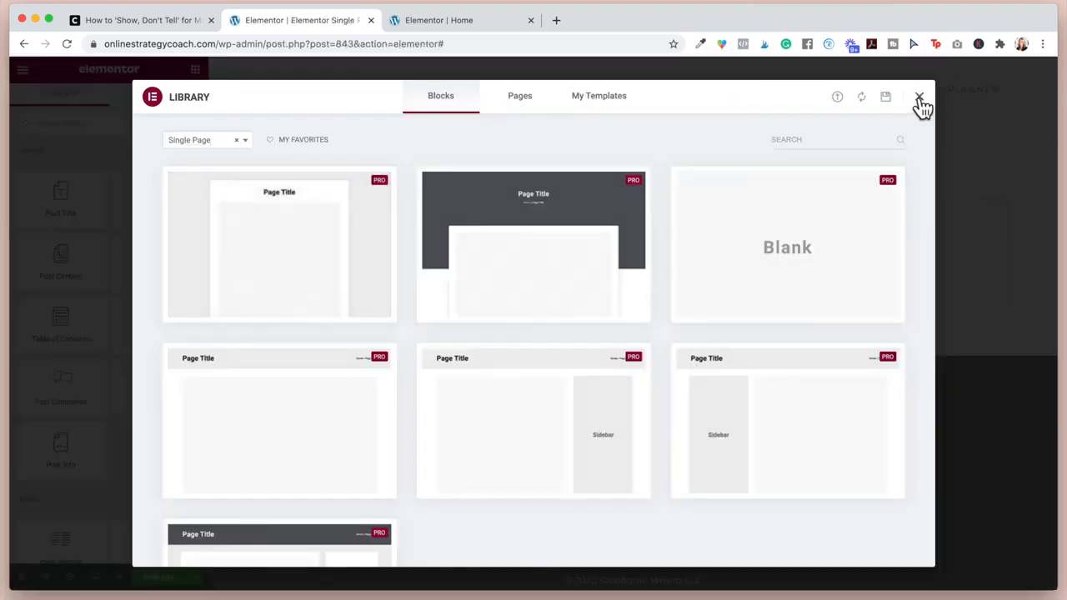
Step: Close the template library and save the Home page edits with Update
{"action": "left_click", "coordinate": [924, 100]}
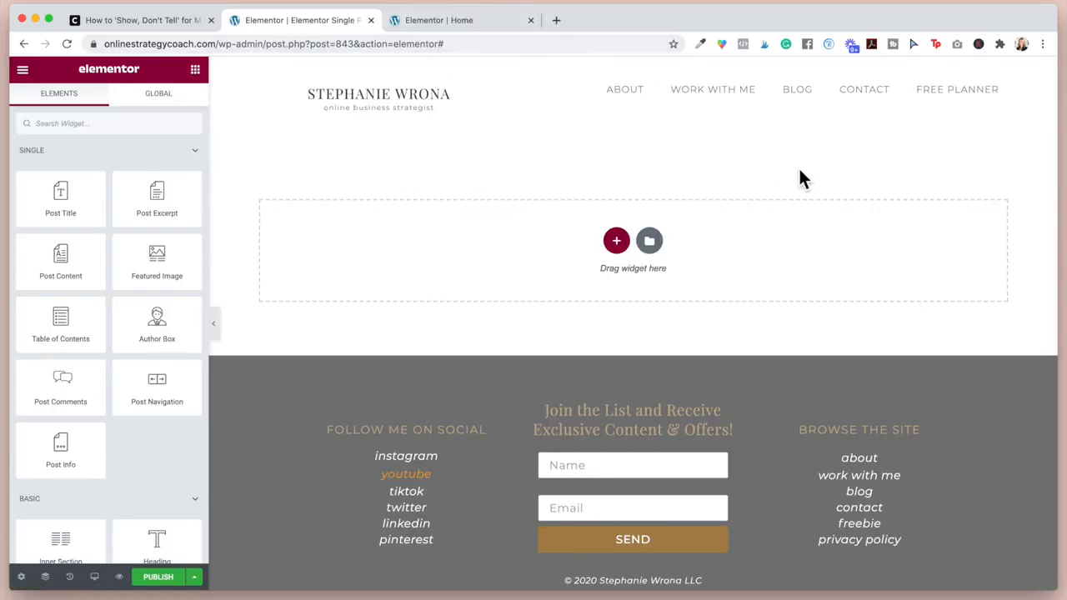
{"action": "left_click", "coordinate": [466, 21]}
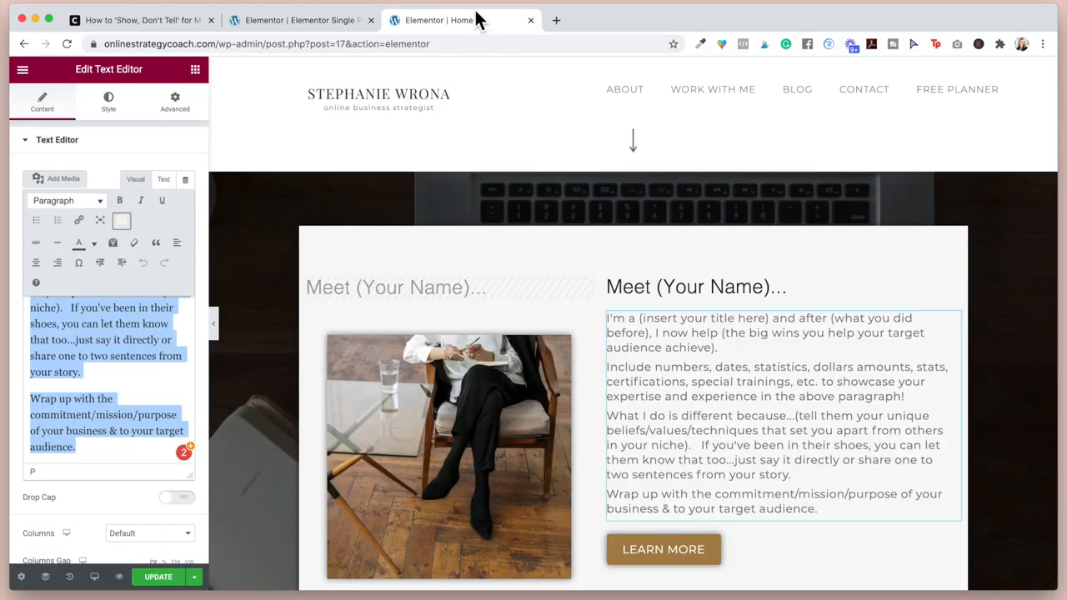
{"action": "left_click", "coordinate": [178, 582]}
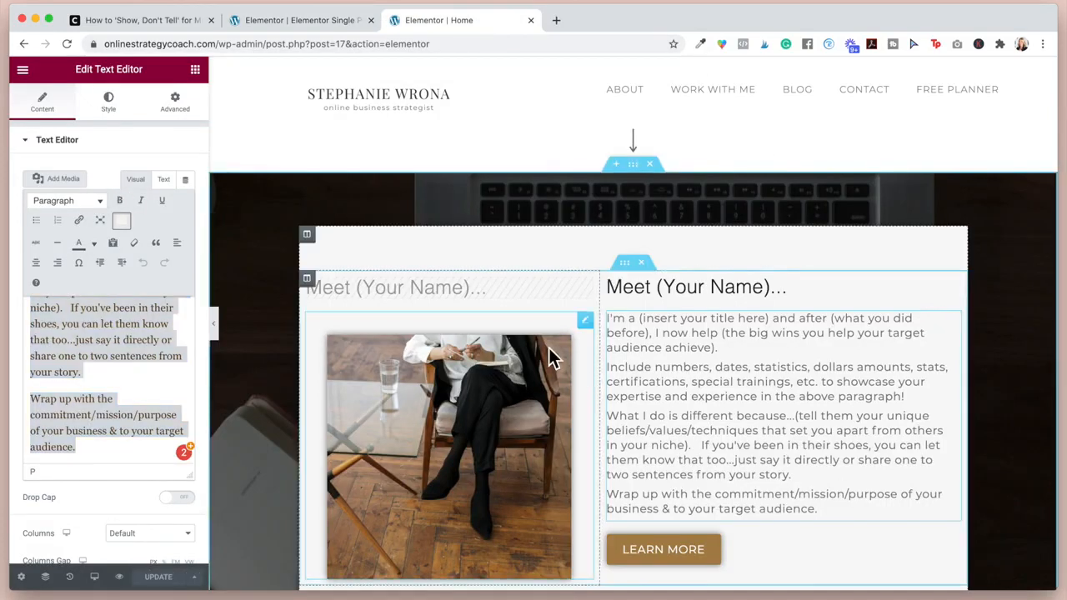
Step: Preview the live site and look over the About page
{"action": "scroll", "coordinate": [763, 400], "scroll_direction": "down", "scroll_amount": 3}
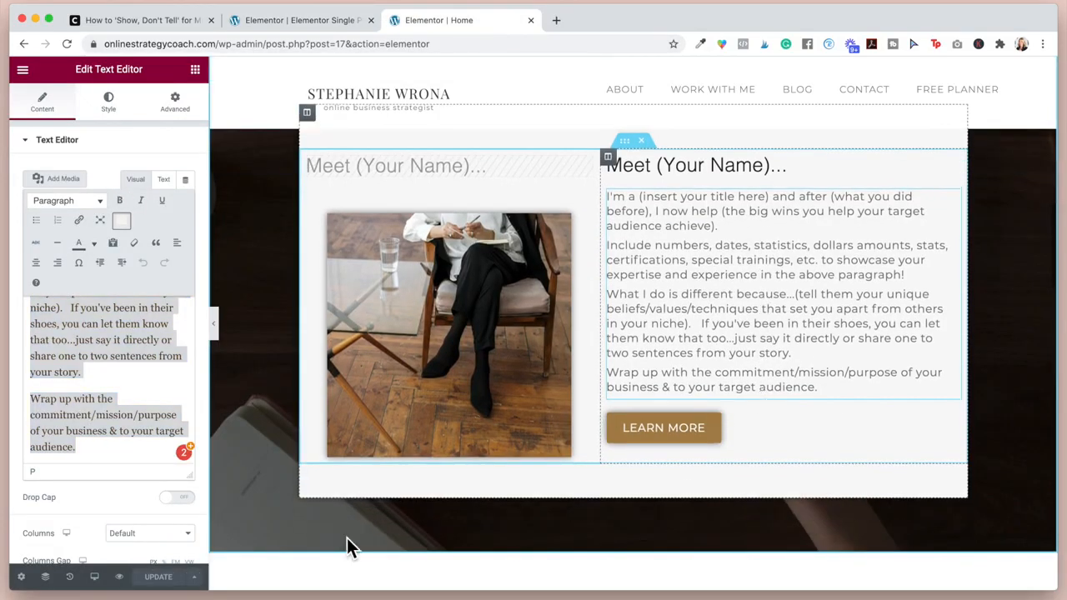
{"action": "left_click", "coordinate": [119, 578]}
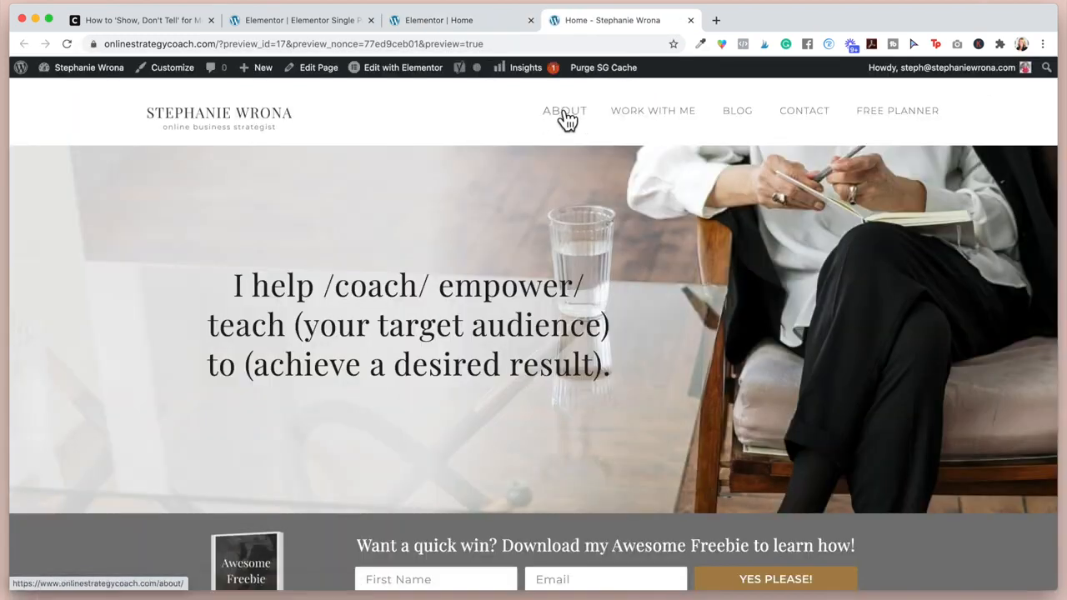
{"action": "left_click", "coordinate": [567, 116]}
{"action": "scroll", "coordinate": [769, 219], "scroll_direction": "down", "scroll_amount": 3}
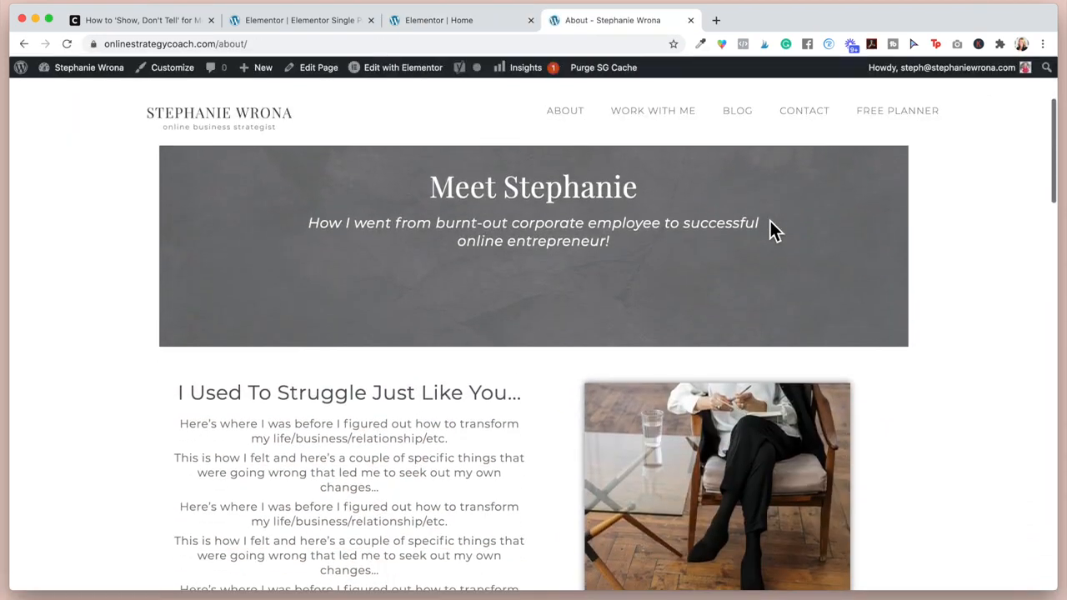
{"action": "scroll", "coordinate": [771, 221], "scroll_direction": "down", "scroll_amount": 7}
{"action": "scroll", "coordinate": [769, 218], "scroll_direction": "up", "scroll_amount": 10}
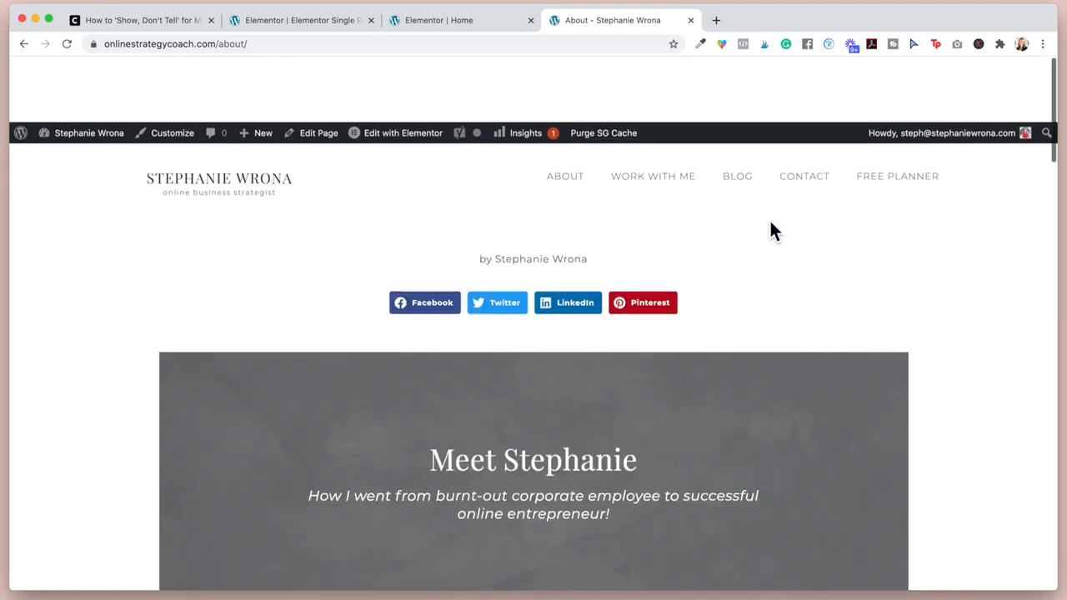
{"action": "scroll", "coordinate": [554, 326], "scroll_direction": "down", "scroll_amount": 6}
{"action": "scroll", "coordinate": [553, 326], "scroll_direction": "down", "scroll_amount": 15}
{"action": "scroll", "coordinate": [554, 326], "scroll_direction": "up", "scroll_amount": 20}
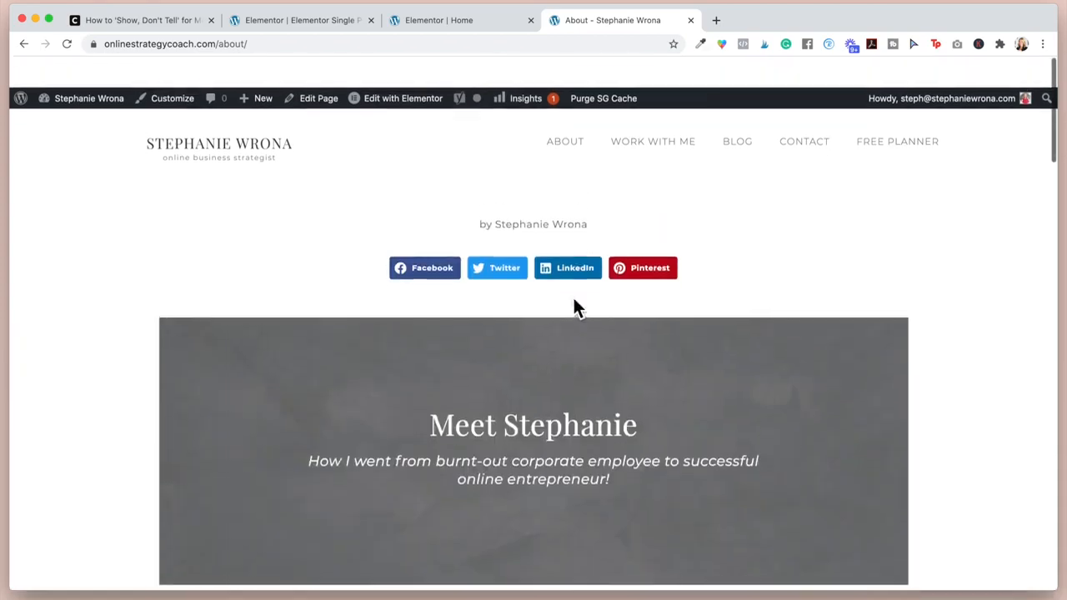
Step: Return to the Single Page template editor and exit to the dashboard
{"action": "left_click", "coordinate": [306, 23]}
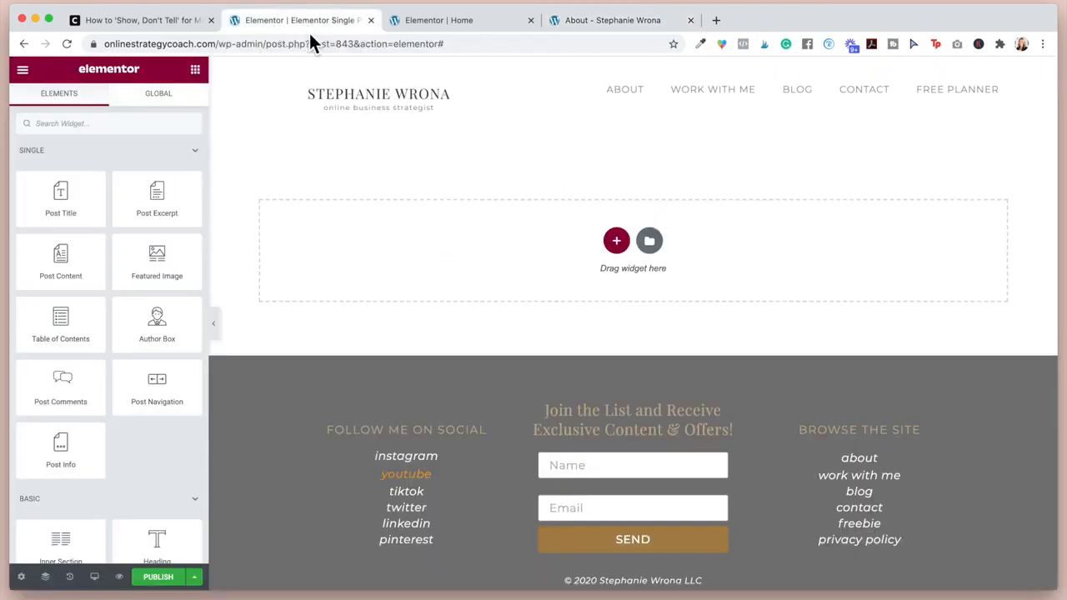
{"action": "left_click", "coordinate": [22, 71]}
{"action": "left_click", "coordinate": [129, 315]}
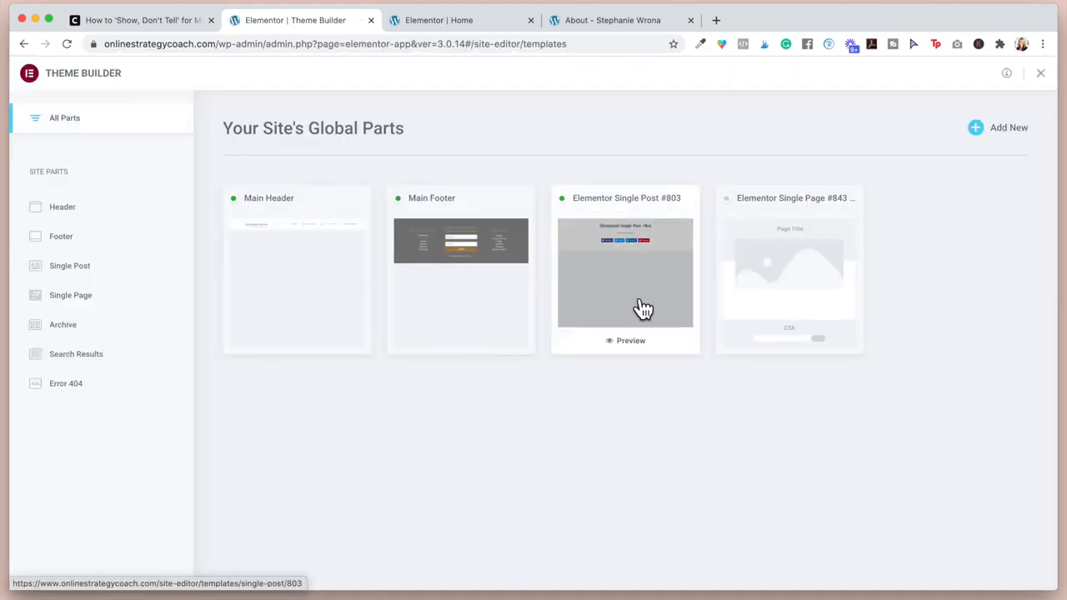
Step: Change Single Post #803's display condition from All Singular to Posts and save it
{"action": "left_click", "coordinate": [644, 309]}
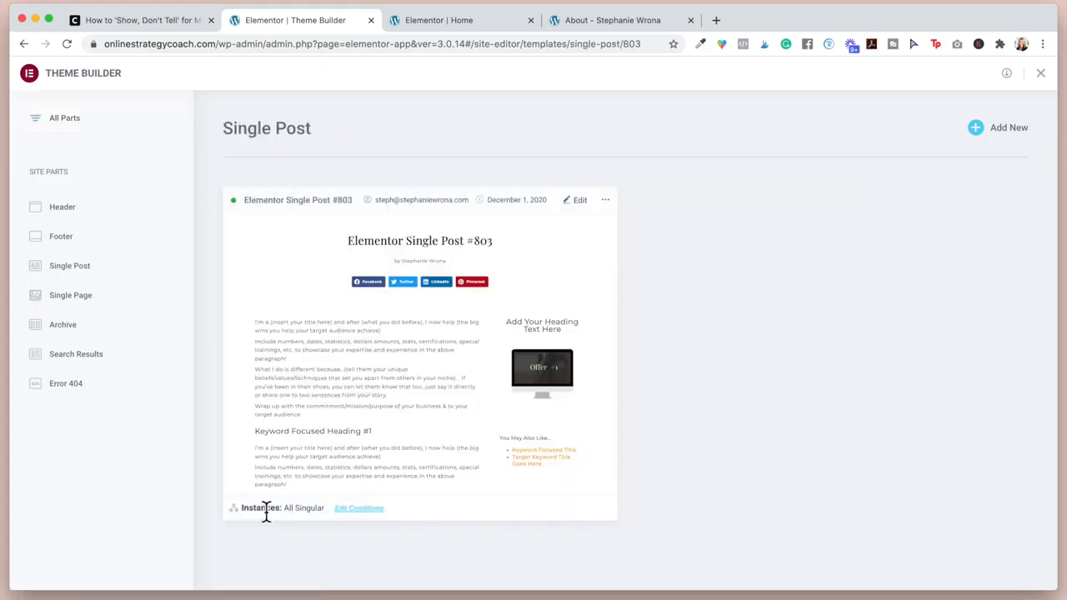
{"action": "left_click", "coordinate": [369, 511]}
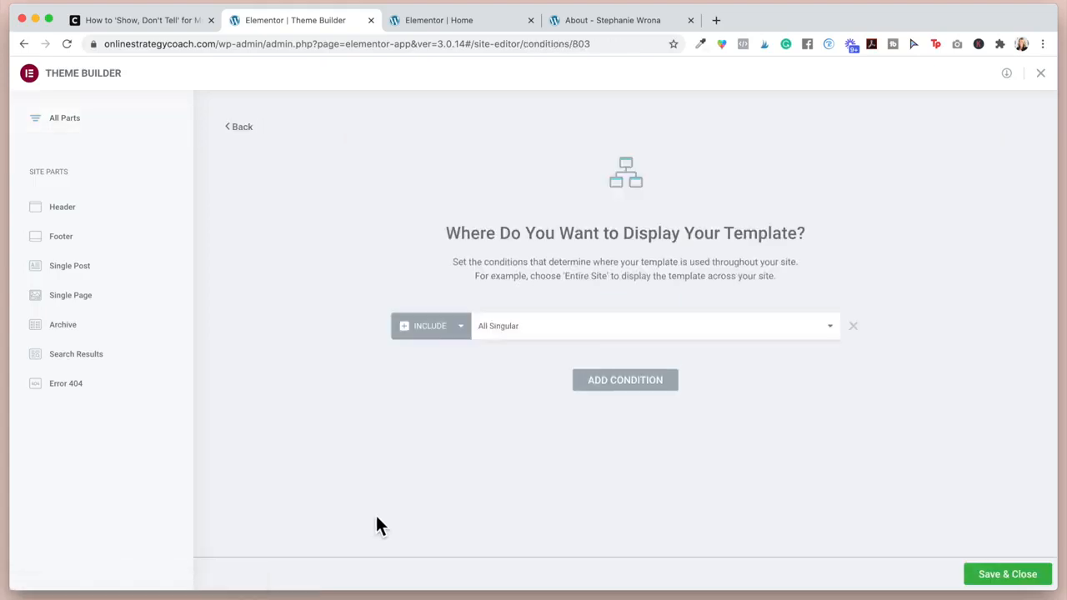
{"action": "left_click", "coordinate": [538, 329]}
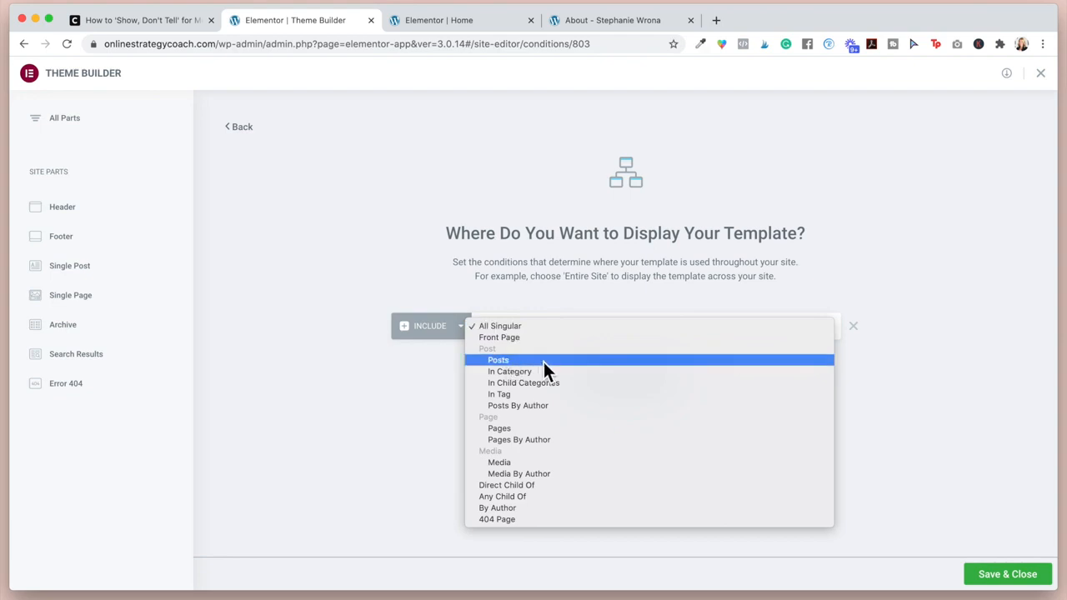
{"action": "left_click", "coordinate": [555, 364]}
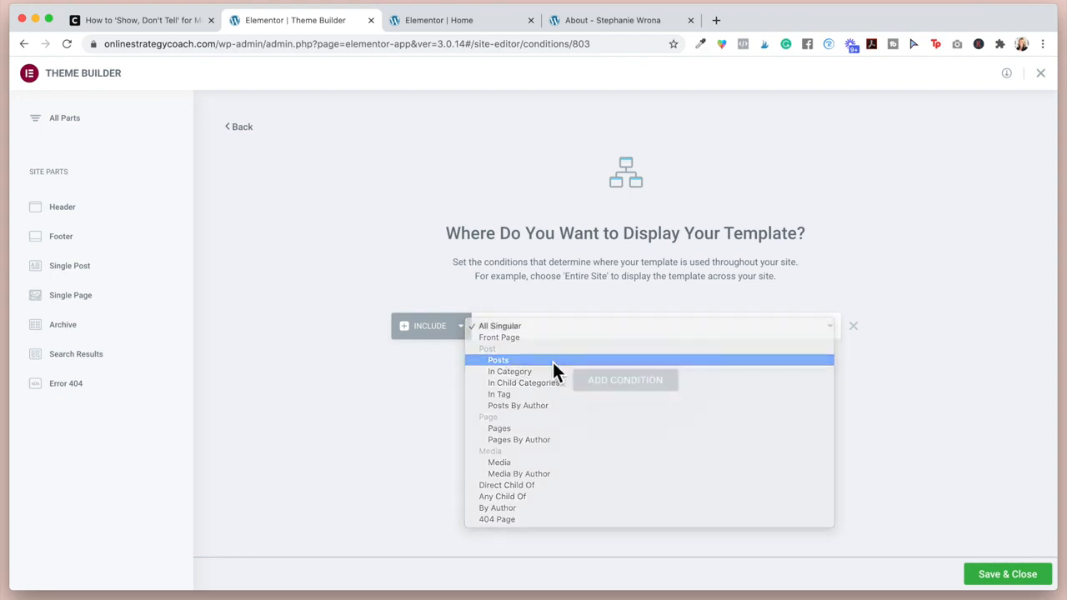
{"action": "left_click", "coordinate": [1007, 574]}
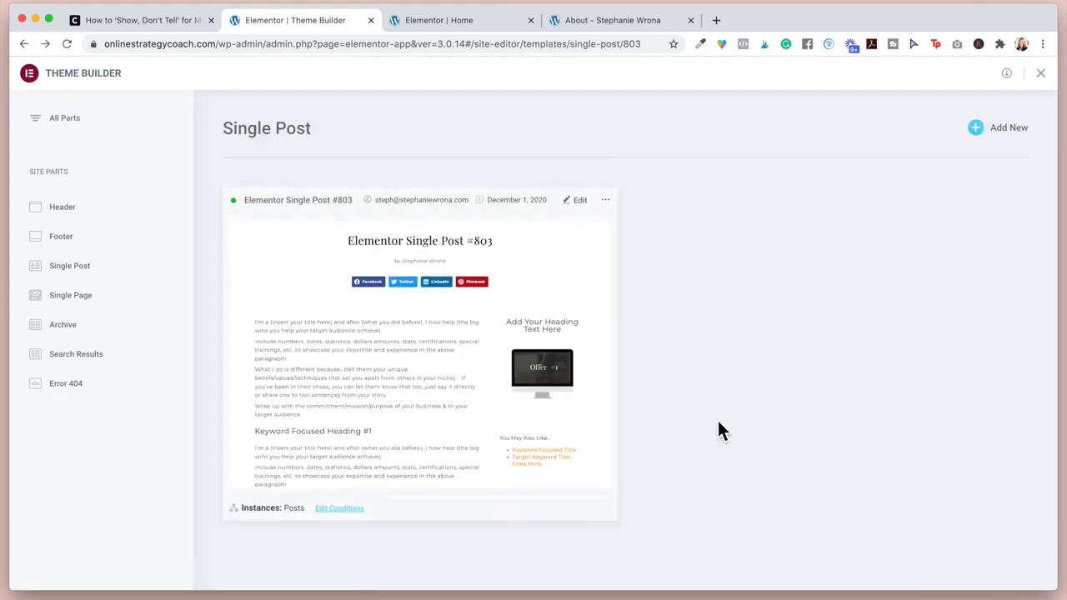
{"action": "left_click", "coordinate": [1042, 74]}
{"action": "left_click", "coordinate": [587, 21]}
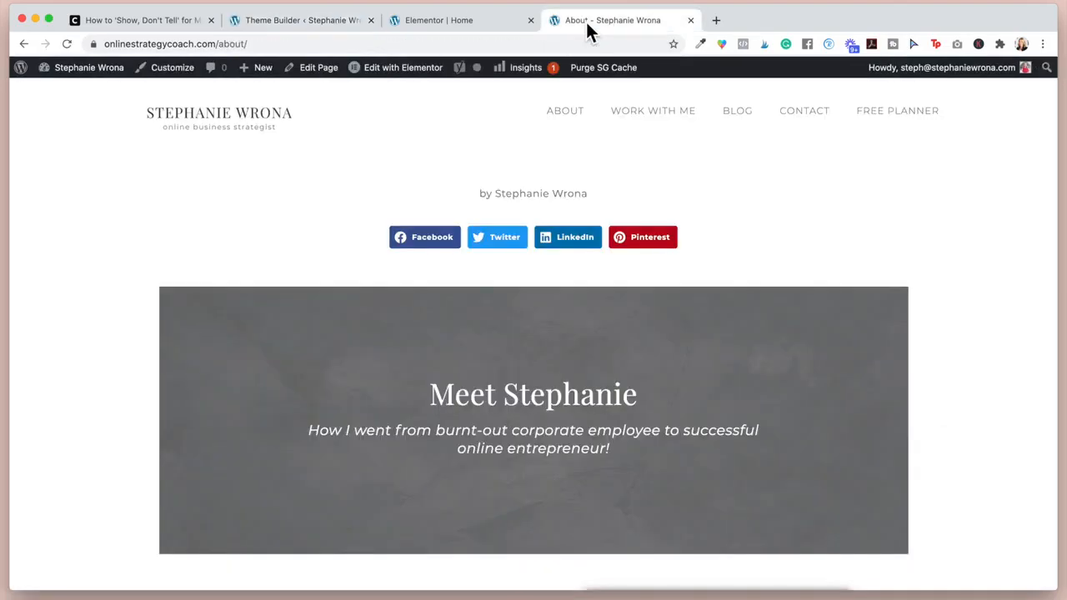
Step: Reload the About page, open it in Elementor and copy the Meet Stephanie hero section
{"action": "left_click", "coordinate": [67, 44]}
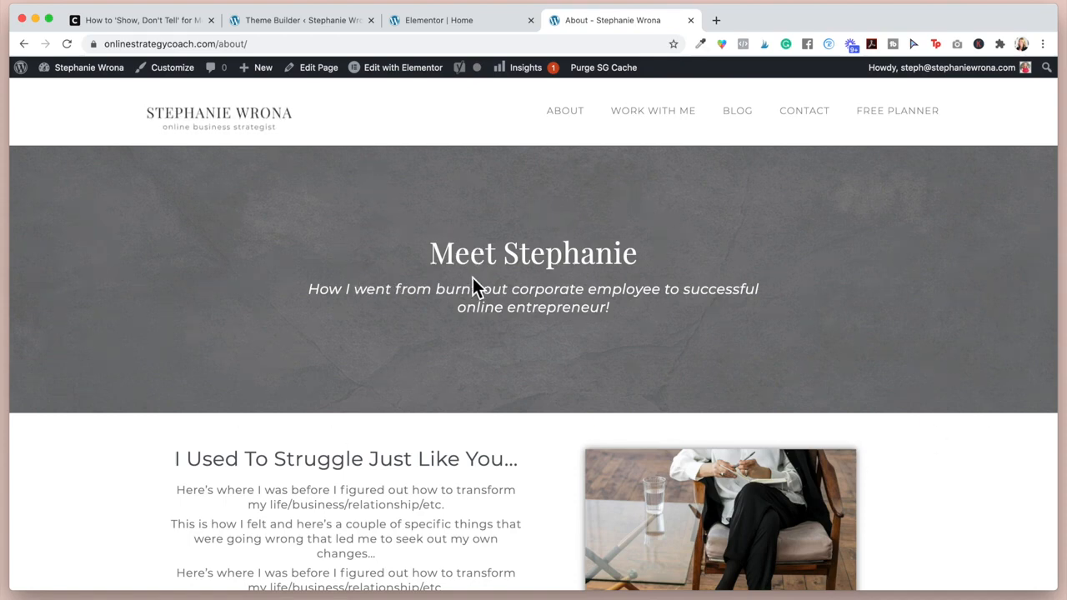
{"action": "left_click", "coordinate": [398, 71]}
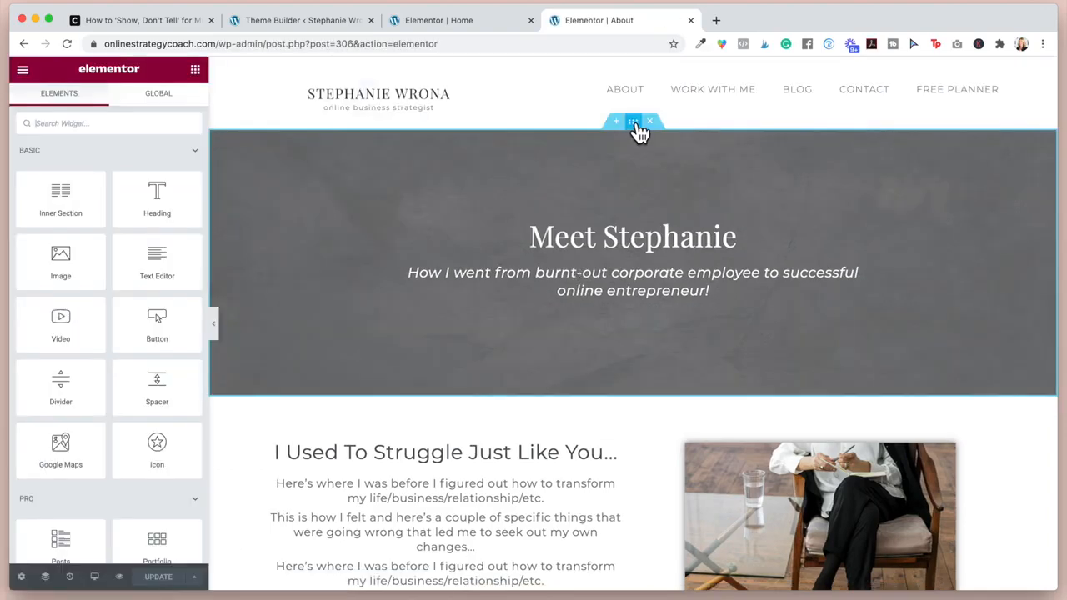
{"action": "right_click", "coordinate": [635, 125]}
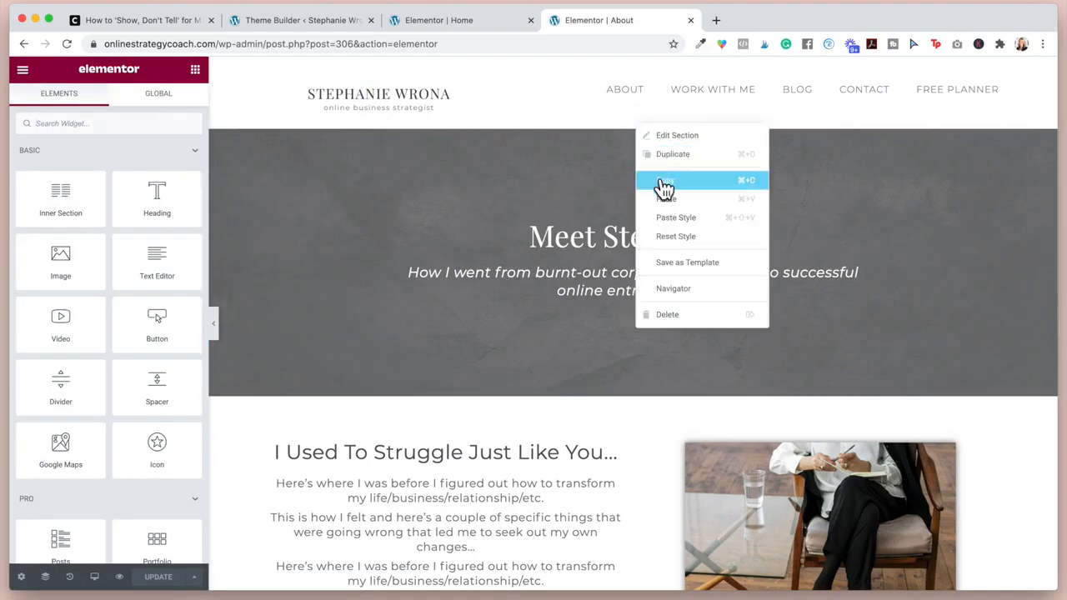
{"action": "left_click", "coordinate": [665, 185]}
{"action": "left_click", "coordinate": [309, 21]}
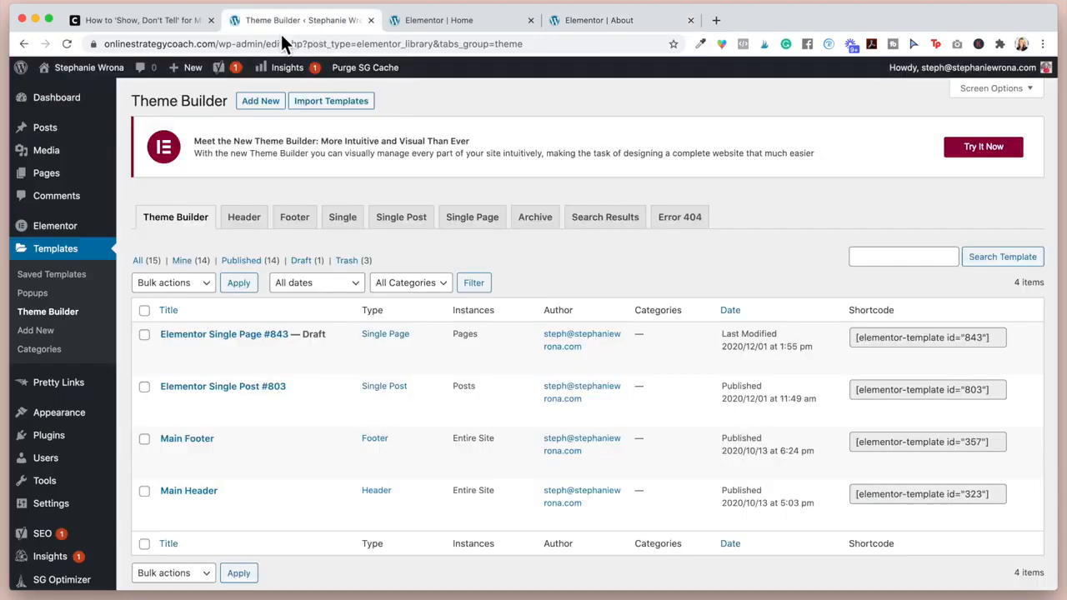
Step: Open the Single Page #843 template and paste the copied hero section into it
{"action": "left_click", "coordinate": [973, 146]}
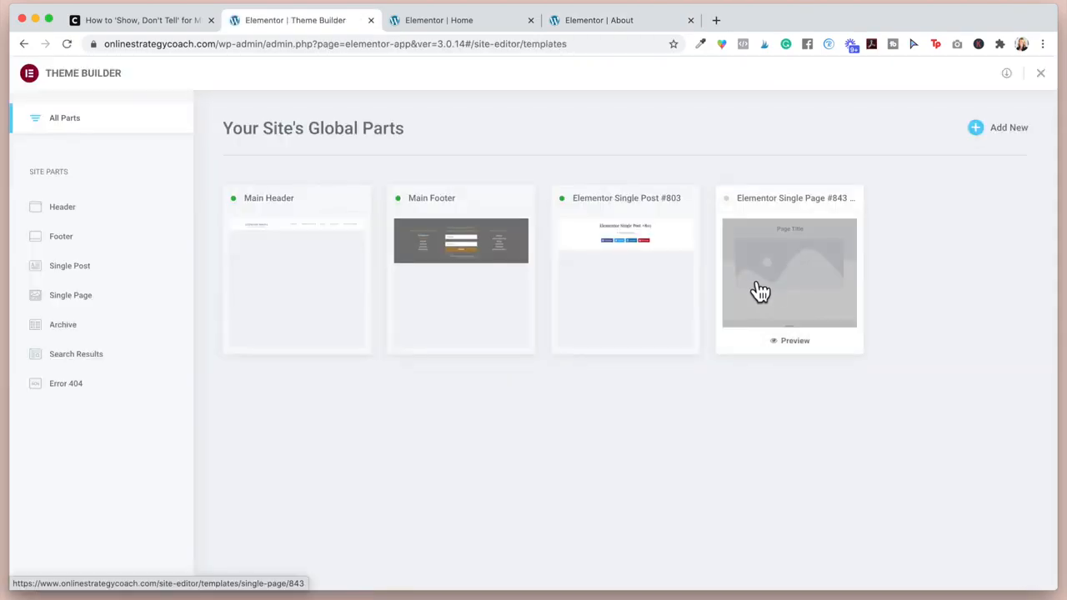
{"action": "left_click", "coordinate": [790, 277]}
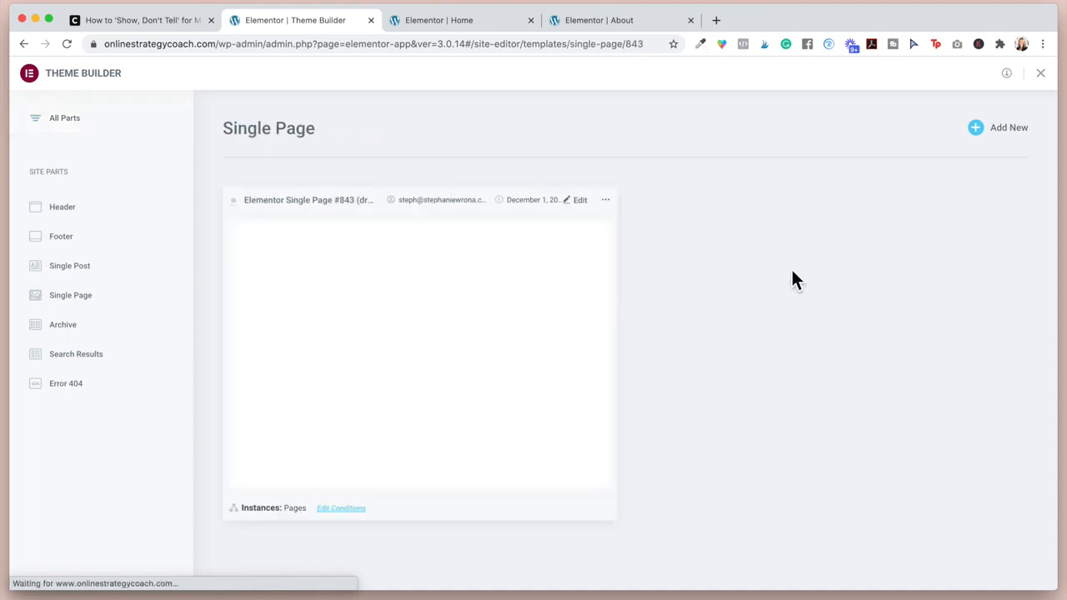
{"action": "left_click", "coordinate": [581, 207]}
{"action": "right_click", "coordinate": [429, 239]}
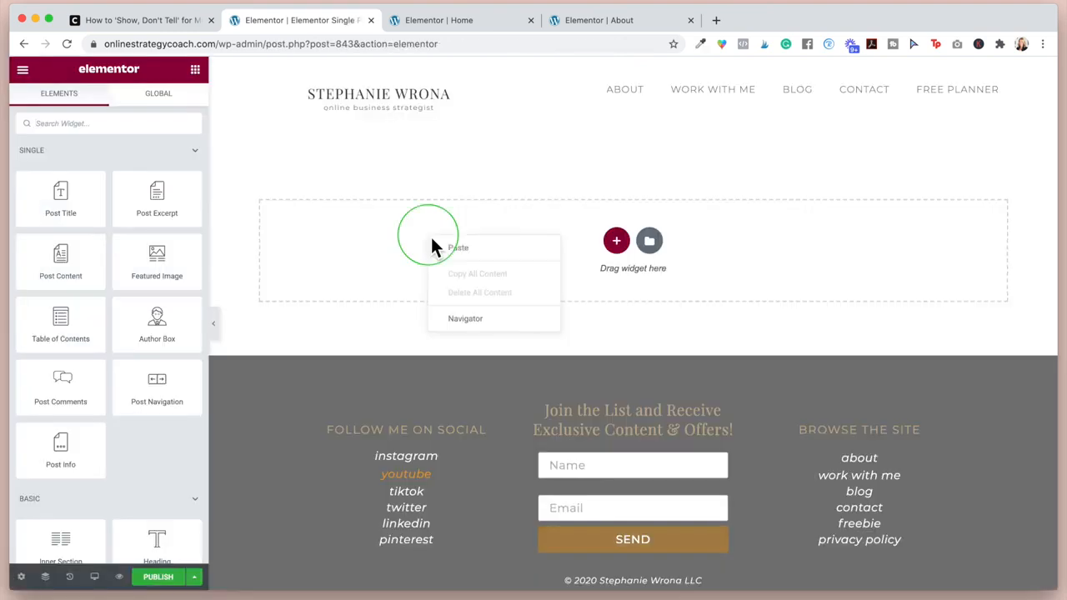
{"action": "left_click", "coordinate": [458, 250]}
Step: Delete the subheading, retitle the hero 'Latest Blog Posts' and reduce its minimum height to 325
{"action": "right_click", "coordinate": [784, 297]}
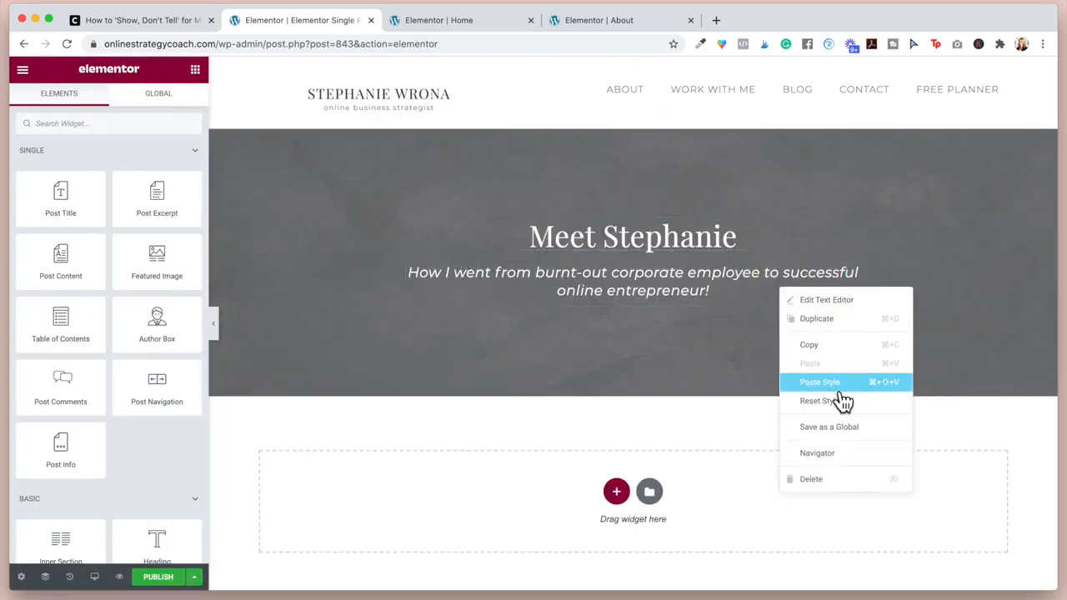
{"action": "left_click", "coordinate": [825, 479]}
{"action": "left_click", "coordinate": [584, 282]}
{"action": "left_click", "coordinate": [58, 186]}
{"action": "key", "text": "super+a"}
{"action": "key", "text": "super+v"}
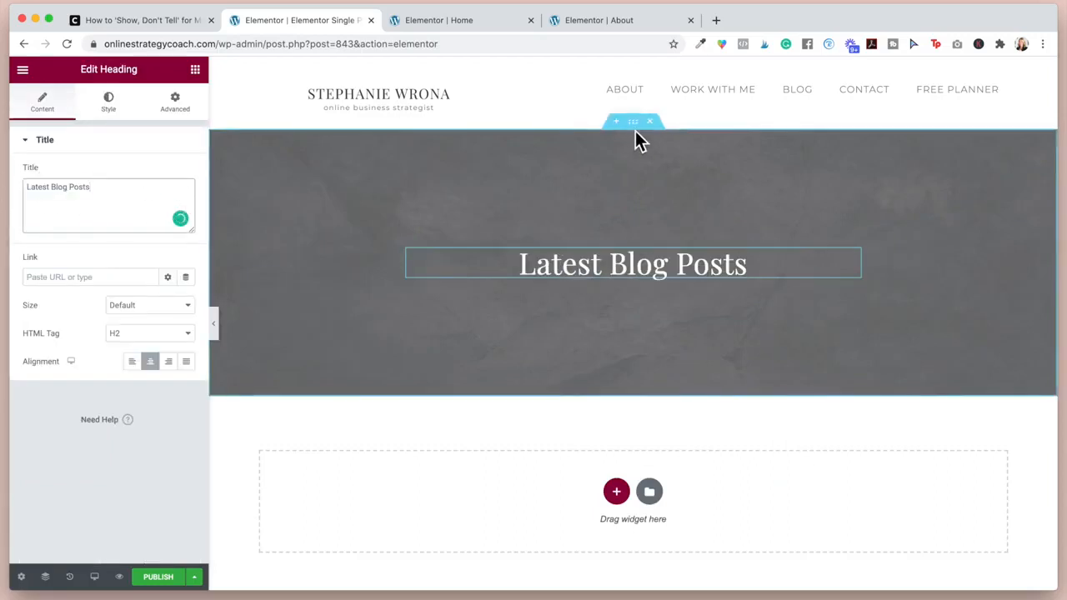
{"action": "left_click", "coordinate": [635, 125]}
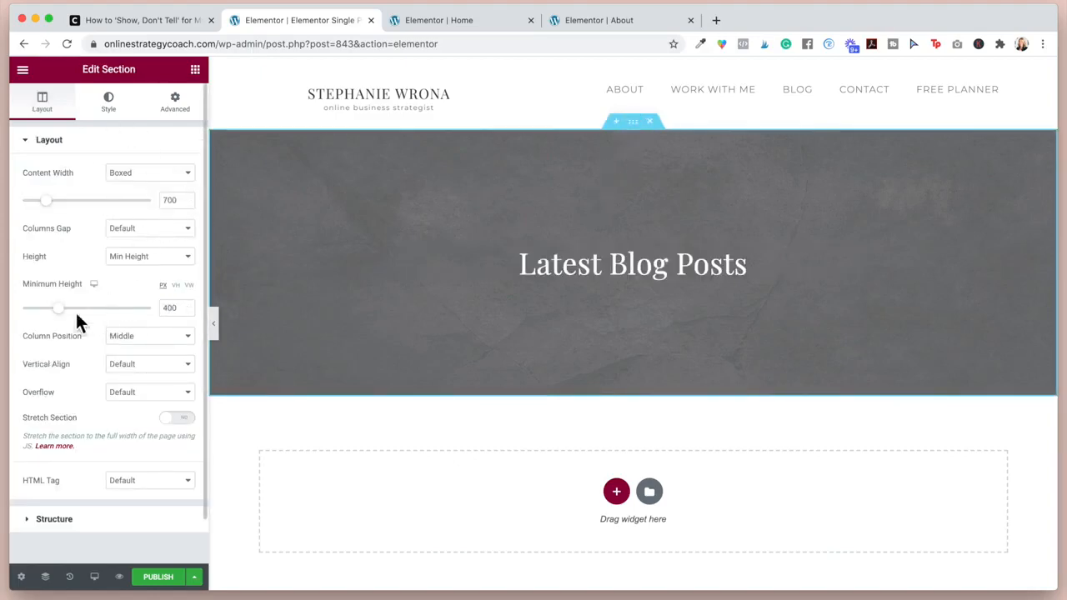
{"action": "left_click_drag", "start_coordinate": [60, 309], "coordinate": [52, 308]}
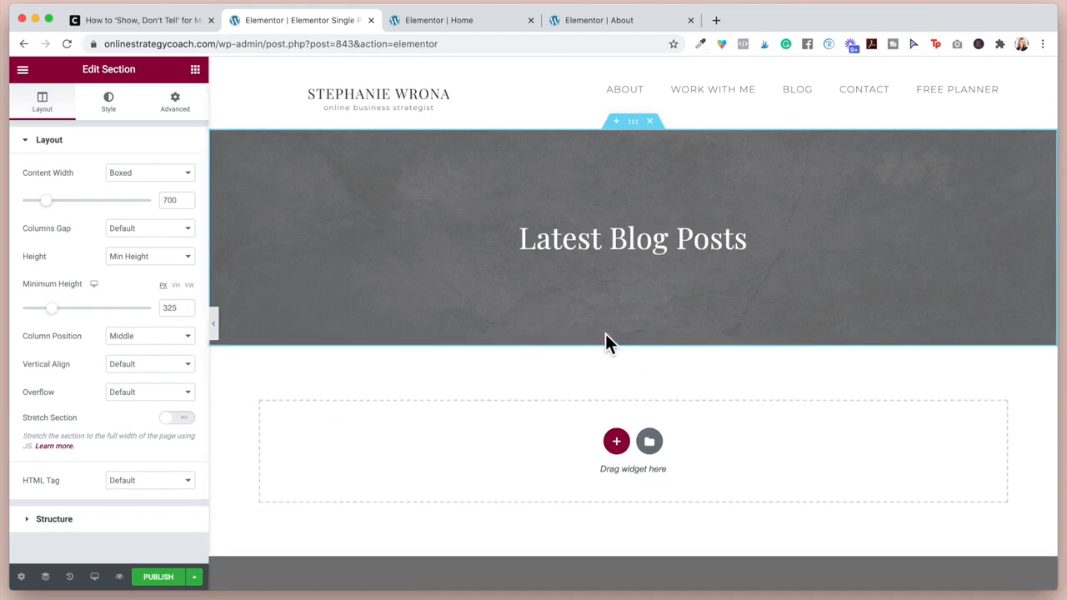
Step: Add a single-column section below the hero and drop a Posts widget into it
{"action": "left_click", "coordinate": [617, 446]}
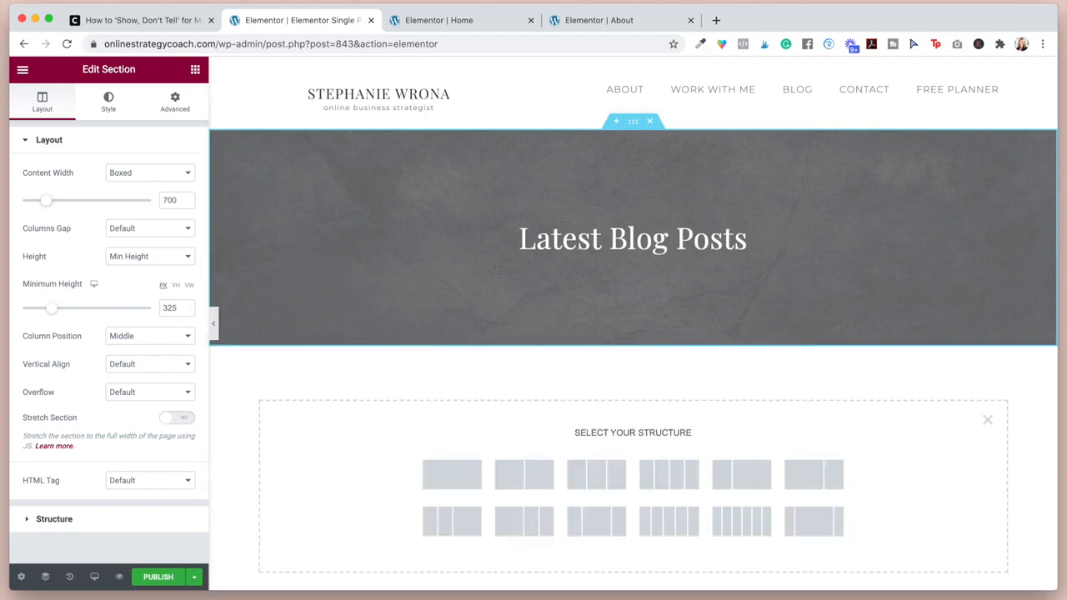
{"action": "left_click", "coordinate": [471, 482]}
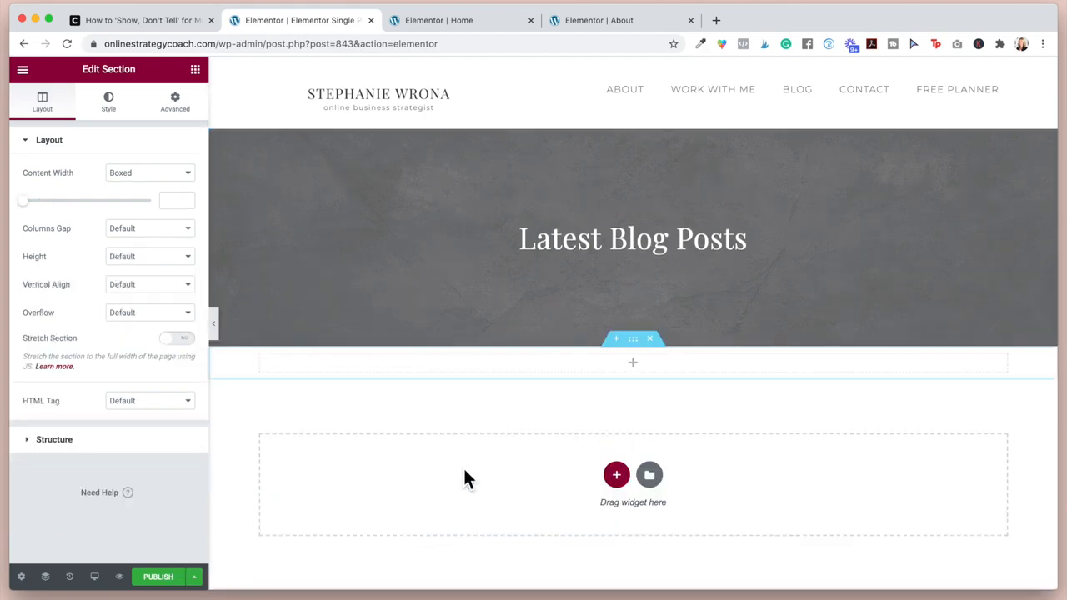
{"action": "left_click", "coordinate": [195, 70]}
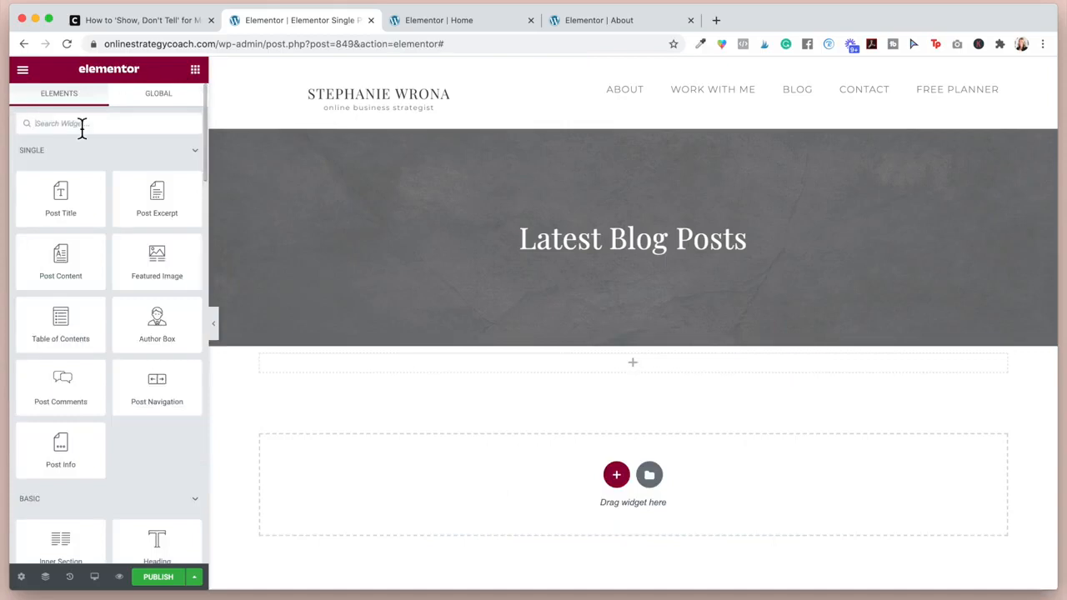
{"action": "type", "text": "posts"}
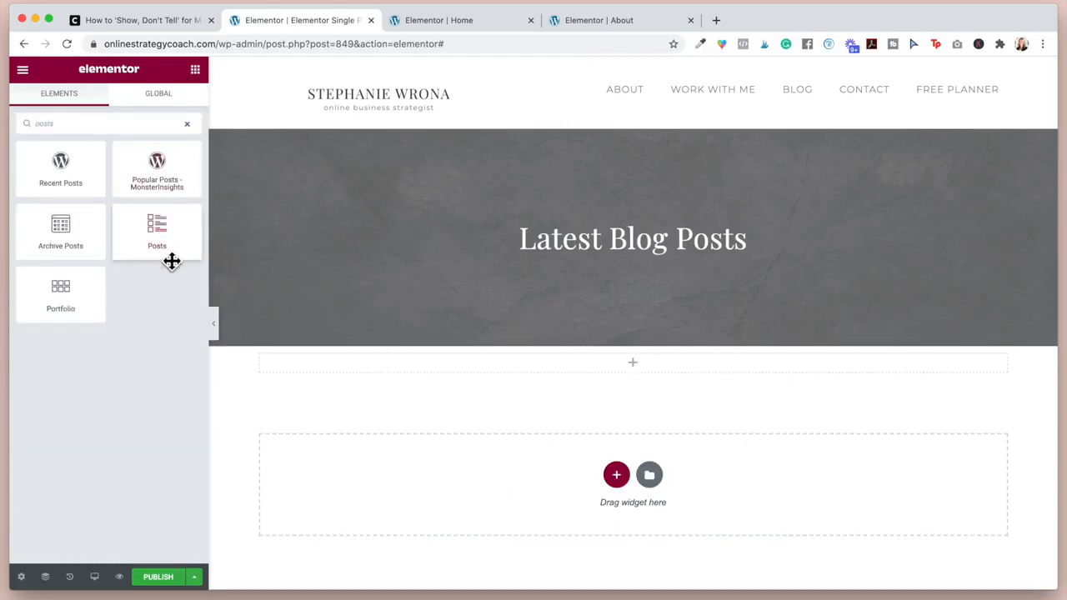
{"action": "left_click_drag", "start_coordinate": [183, 253], "coordinate": [440, 382]}
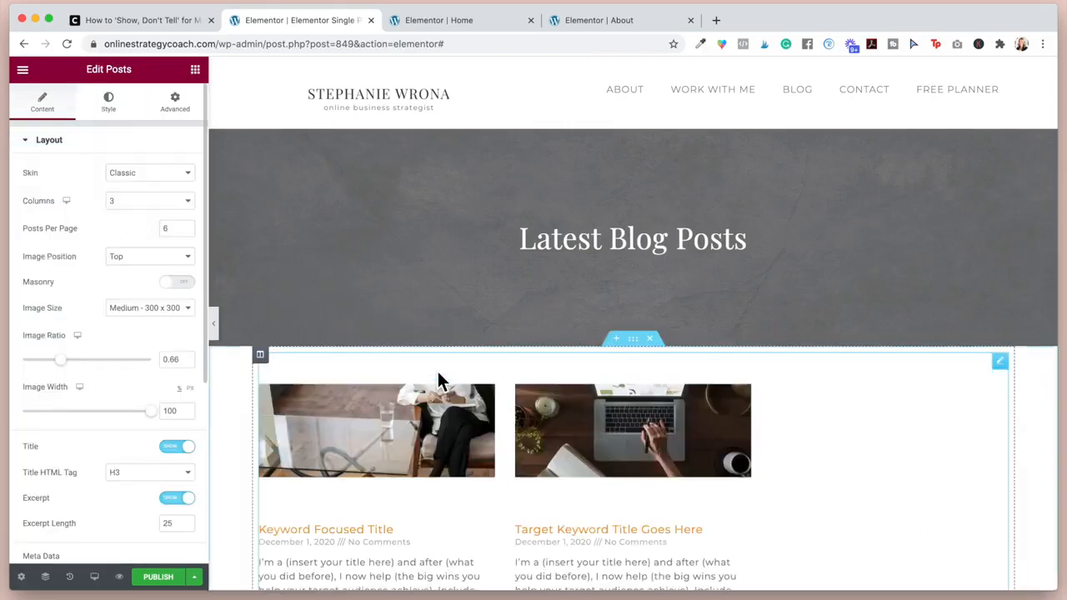
{"action": "scroll", "coordinate": [960, 429], "scroll_direction": "down", "scroll_amount": 1}
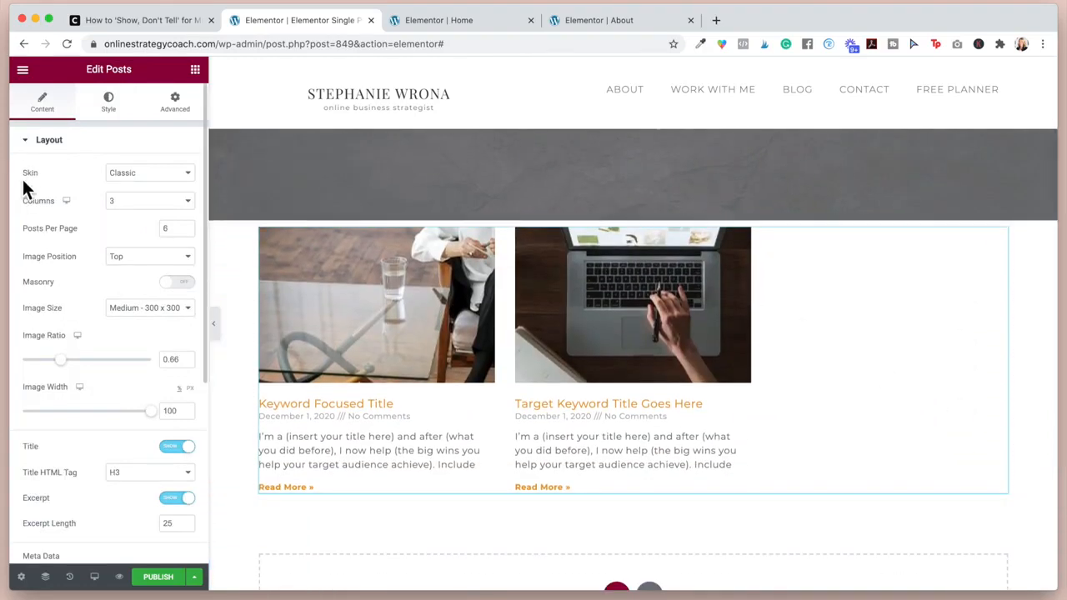
Step: Set the Posts skin to Cards, leaving masonry turned off
{"action": "left_click", "coordinate": [130, 179]}
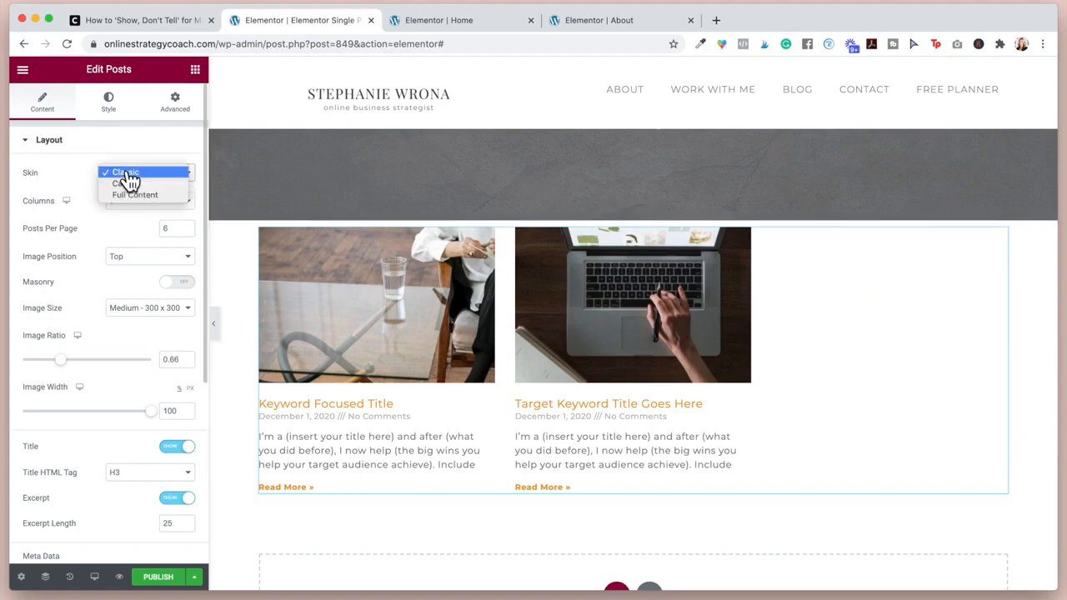
{"action": "left_click", "coordinate": [140, 187]}
{"action": "left_click", "coordinate": [136, 176]}
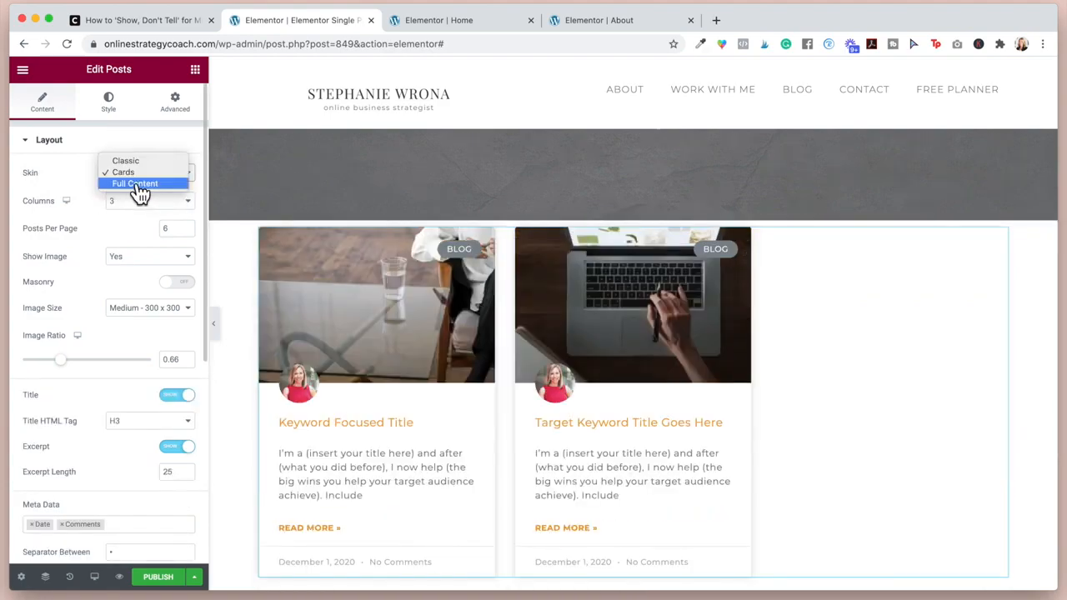
{"action": "left_click", "coordinate": [135, 183]}
{"action": "scroll", "coordinate": [400, 287], "scroll_direction": "down", "scroll_amount": 1}
{"action": "scroll", "coordinate": [400, 287], "scroll_direction": "down", "scroll_amount": 15}
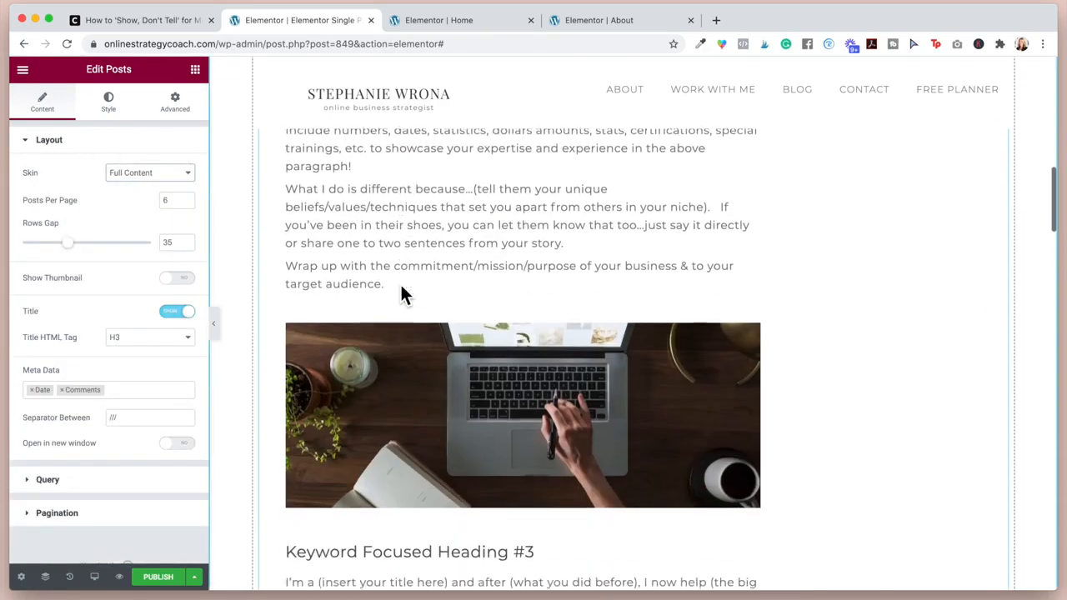
{"action": "scroll", "coordinate": [400, 288], "scroll_direction": "up", "scroll_amount": 17}
{"action": "left_click", "coordinate": [151, 182]}
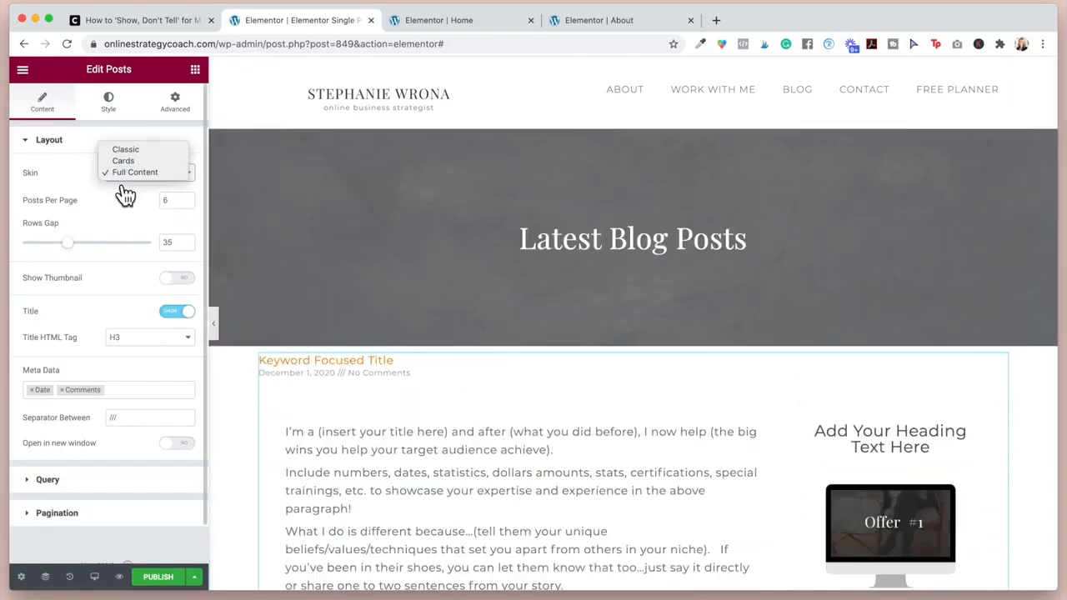
{"action": "left_click", "coordinate": [132, 161]}
{"action": "scroll", "coordinate": [421, 356], "scroll_direction": "down", "scroll_amount": 5}
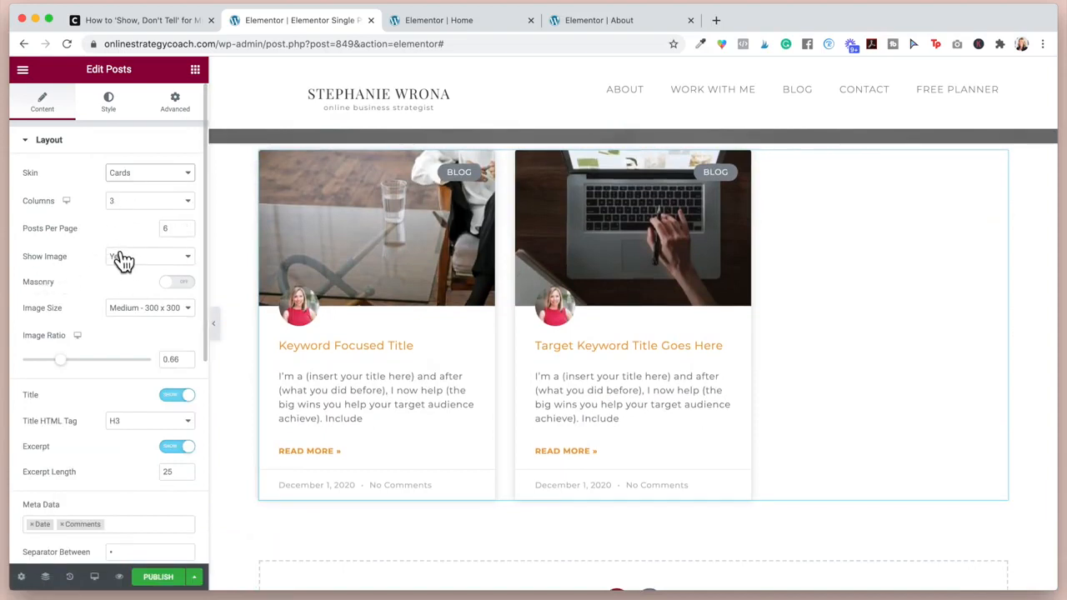
{"action": "left_click", "coordinate": [191, 287]}
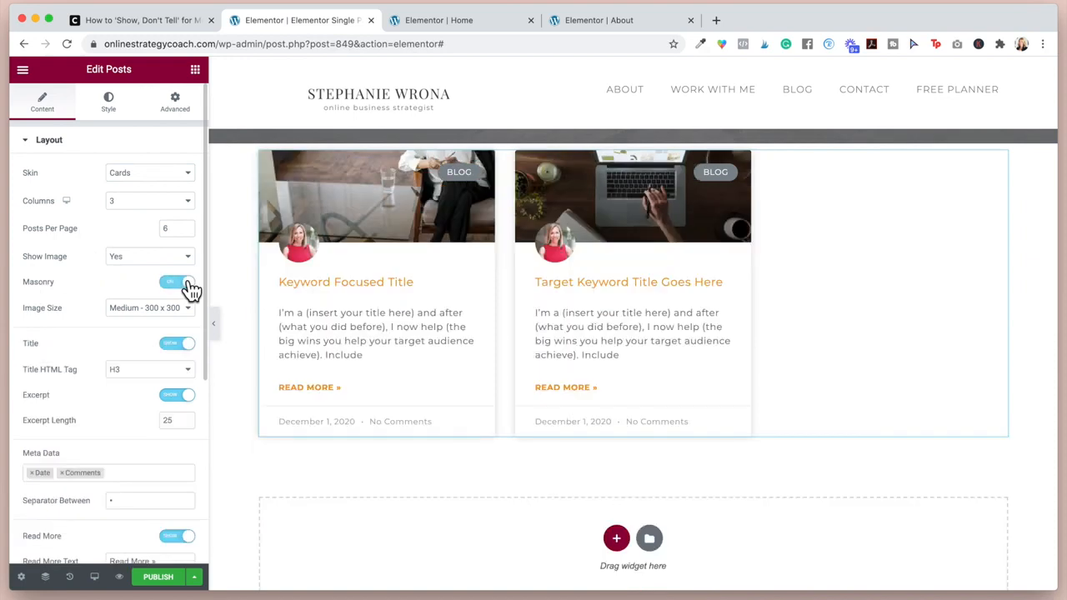
{"action": "left_click", "coordinate": [176, 293]}
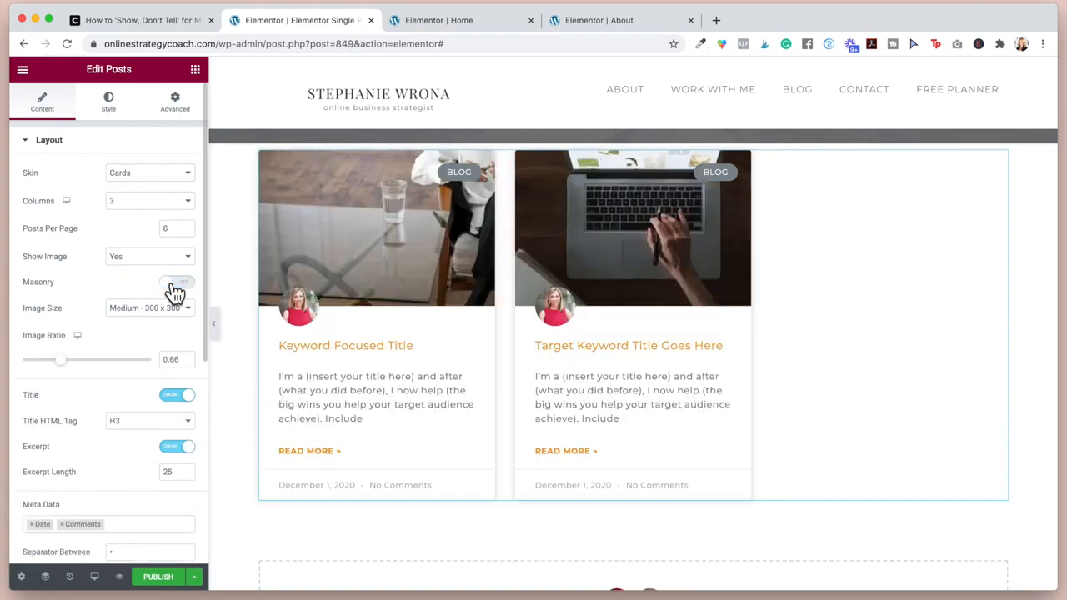
Step: Use Large 1024 x 1024 card images with image ratio 0.42
{"action": "left_click", "coordinate": [133, 311]}
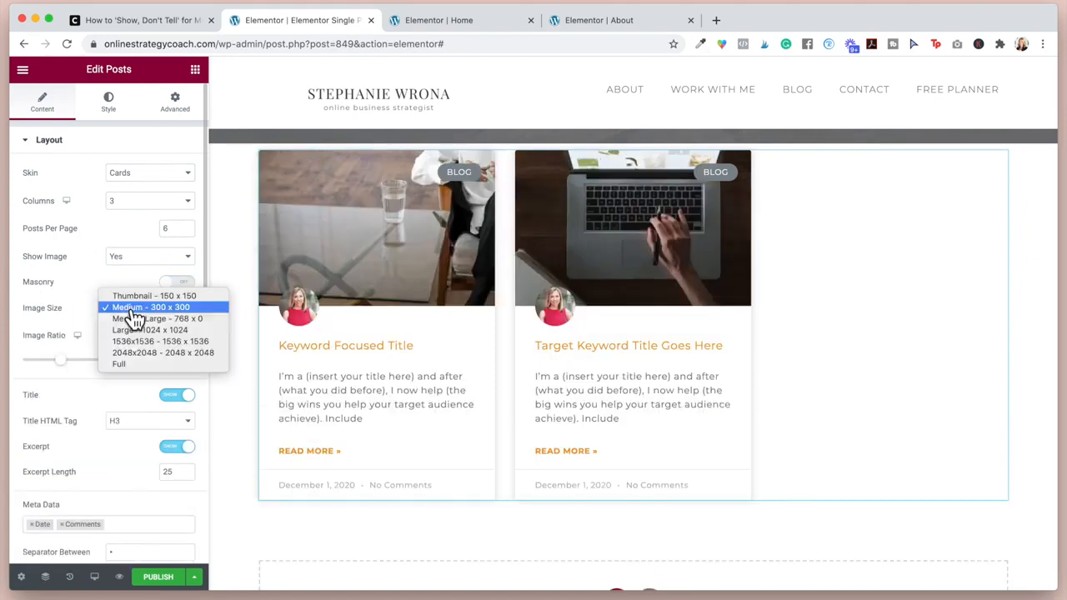
{"action": "left_click", "coordinate": [150, 331]}
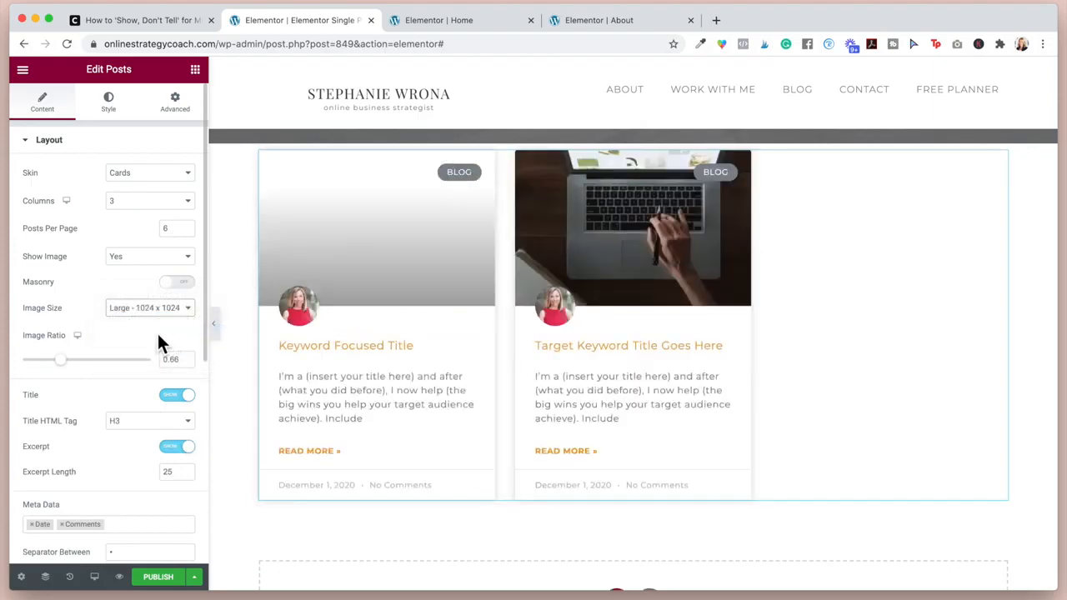
{"action": "mouse_move", "coordinate": [60, 364]}
{"action": "left_mouse_down"}
{"action": "mouse_move", "coordinate": [72, 364]}
{"action": "mouse_move", "coordinate": [47, 367]}
{"action": "left_mouse_up"}
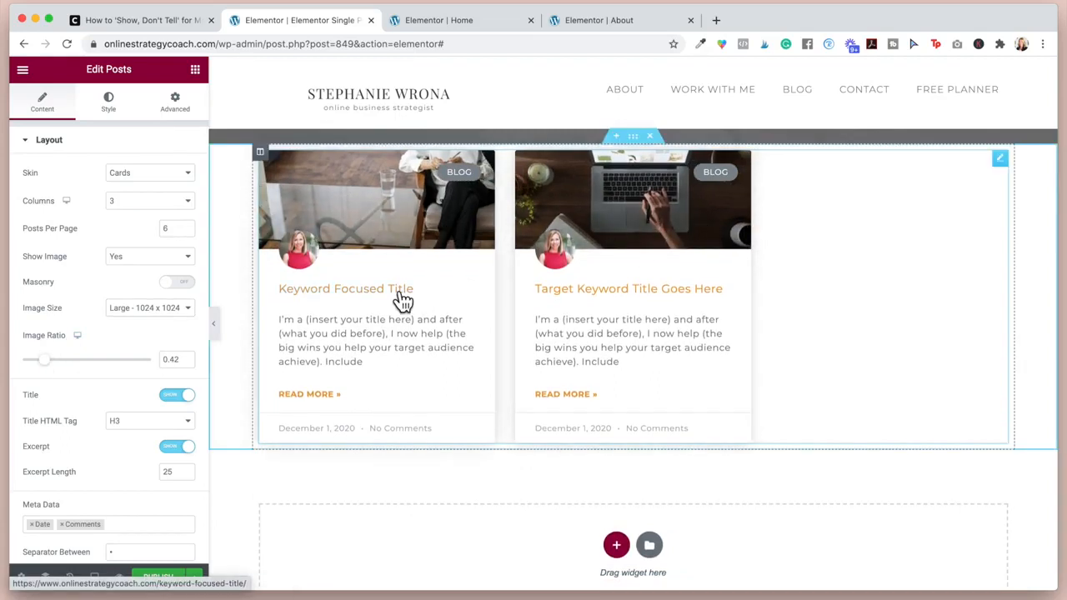
{"action": "scroll", "coordinate": [50, 417], "scroll_direction": "down", "scroll_amount": 2}
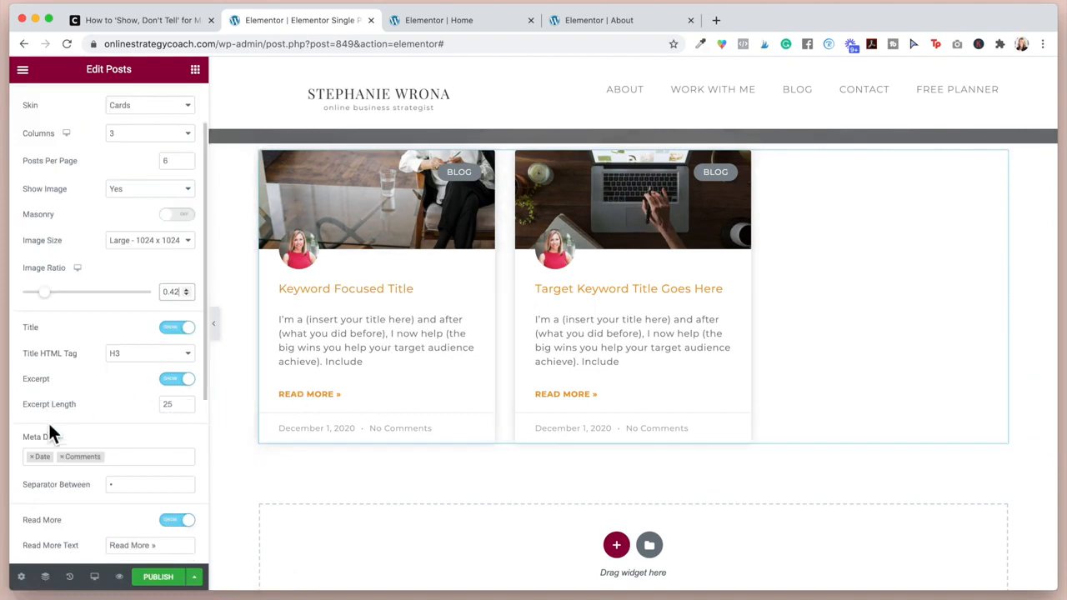
Step: Set excerpt length to 50 and remove Date and Comments from the meta data
{"action": "double_click", "coordinate": [166, 404]}
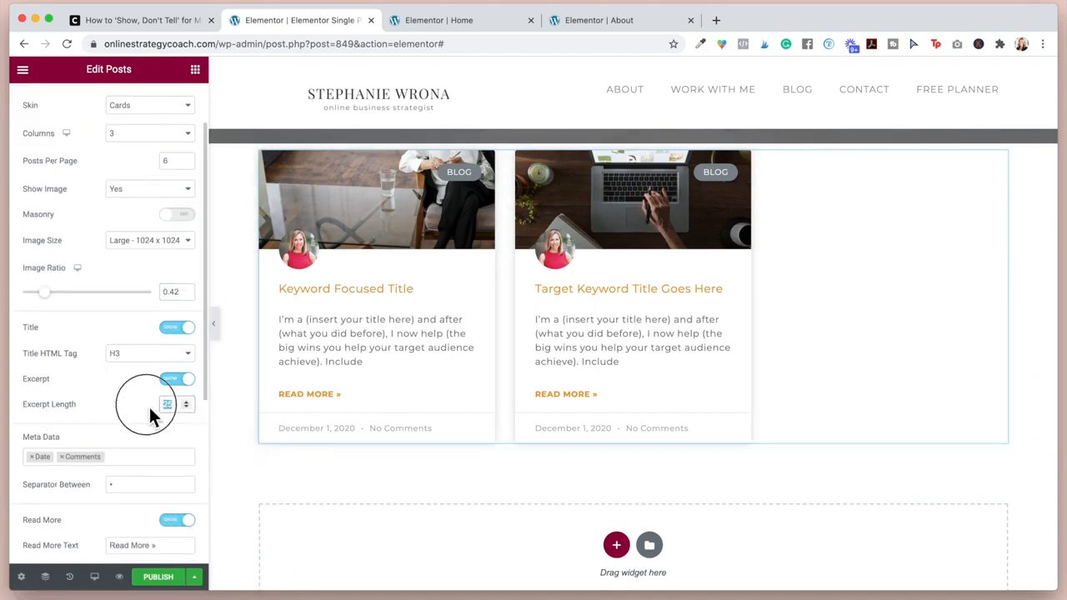
{"action": "type", "text": "50"}
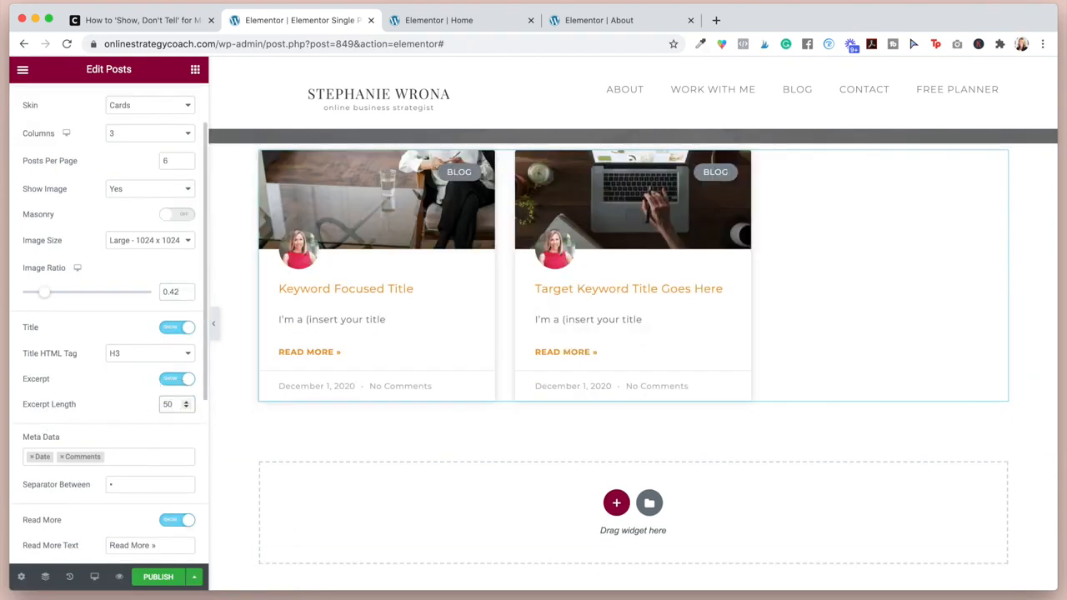
{"action": "scroll", "coordinate": [129, 401], "scroll_direction": "down", "scroll_amount": 1}
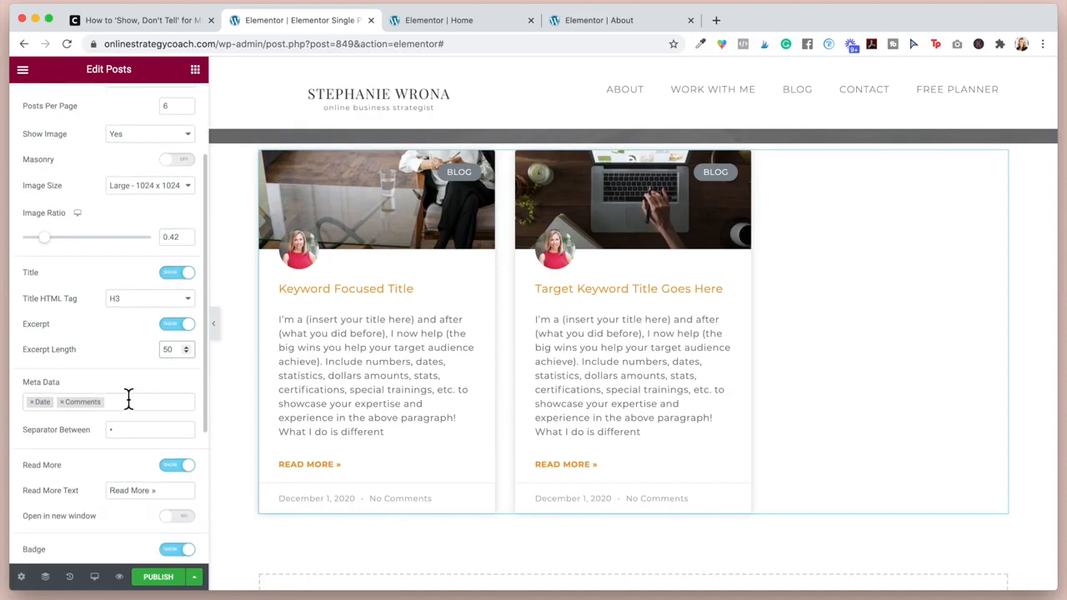
{"action": "left_click", "coordinate": [60, 401]}
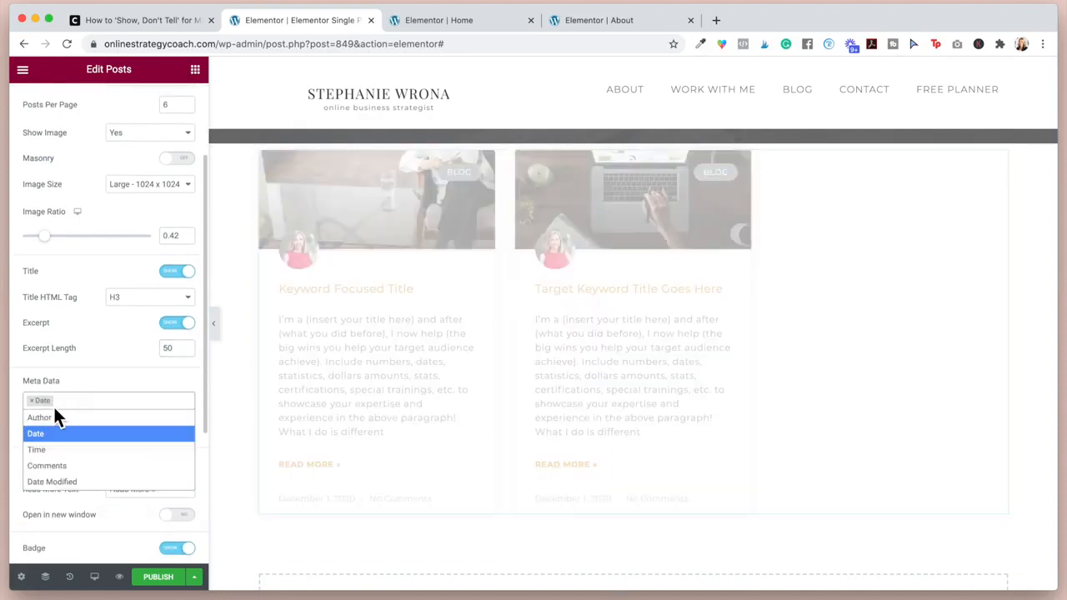
{"action": "left_click", "coordinate": [32, 400]}
{"action": "scroll", "coordinate": [159, 279], "scroll_direction": "down", "scroll_amount": 3}
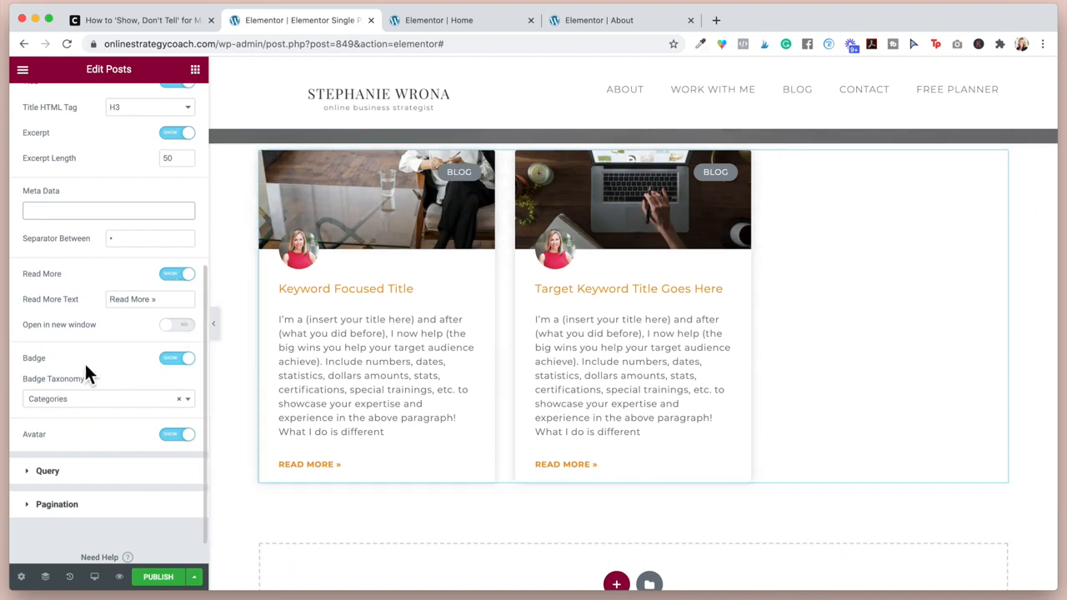
Step: Switch off the category badge and author avatar on the post cards
{"action": "left_click", "coordinate": [92, 402]}
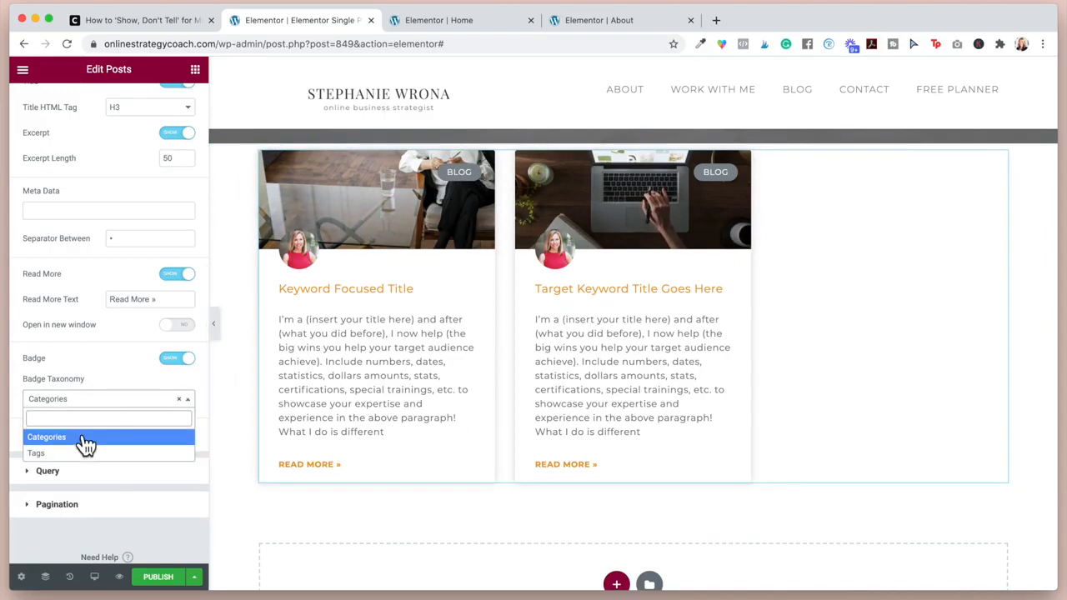
{"action": "left_click", "coordinate": [167, 397]}
{"action": "left_click", "coordinate": [175, 360]}
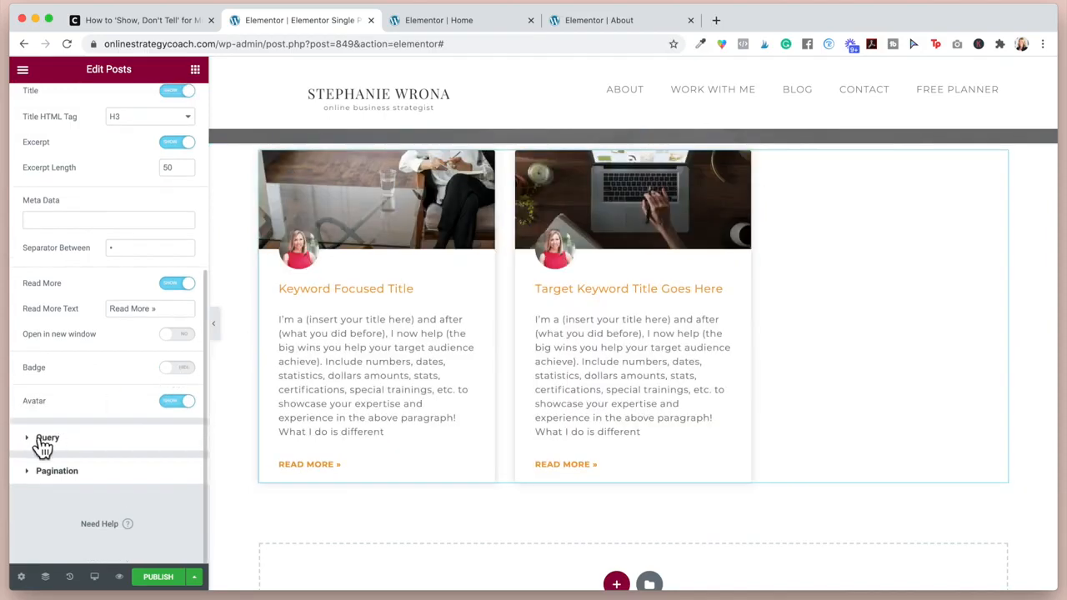
{"action": "left_click", "coordinate": [169, 403]}
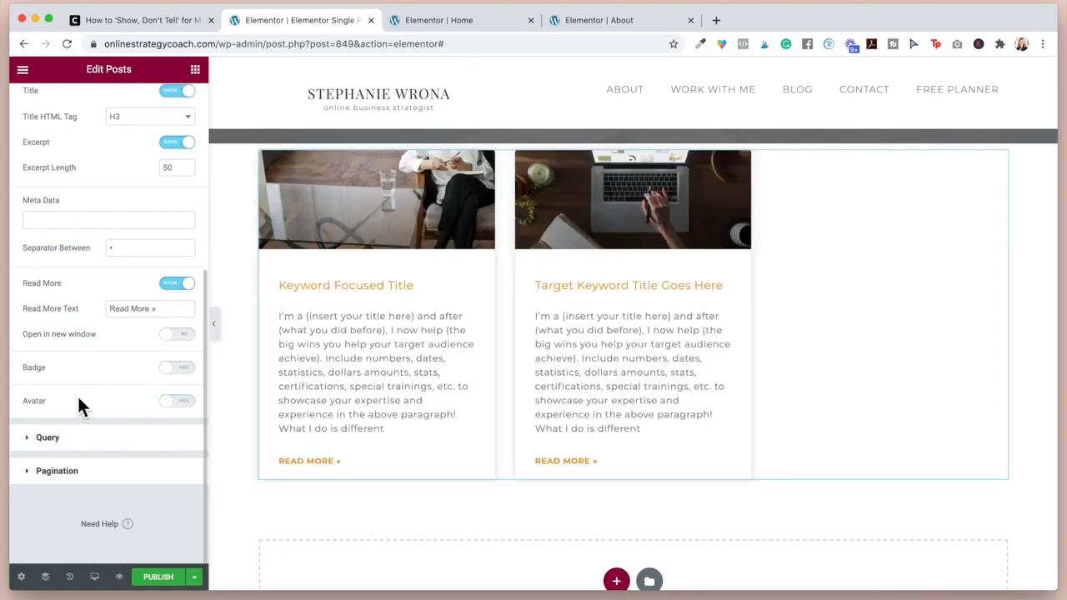
{"action": "left_click", "coordinate": [33, 439]}
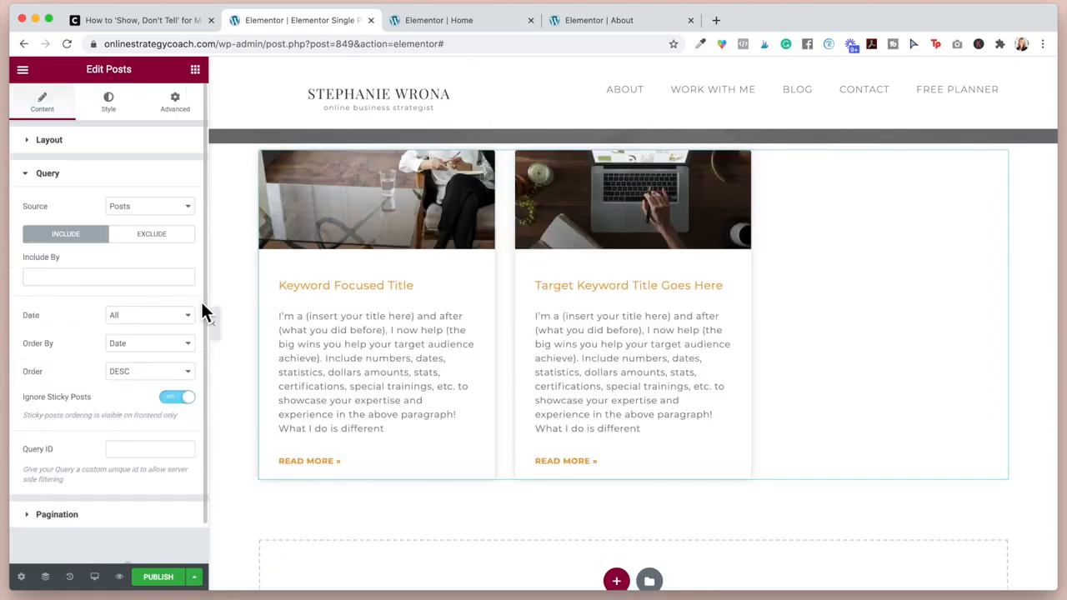
Step: Try a Term 'Categories: Blog' include filter, then remove it so the grid stays unfiltered
{"action": "scroll", "coordinate": [279, 295], "scroll_direction": "up", "scroll_amount": 3}
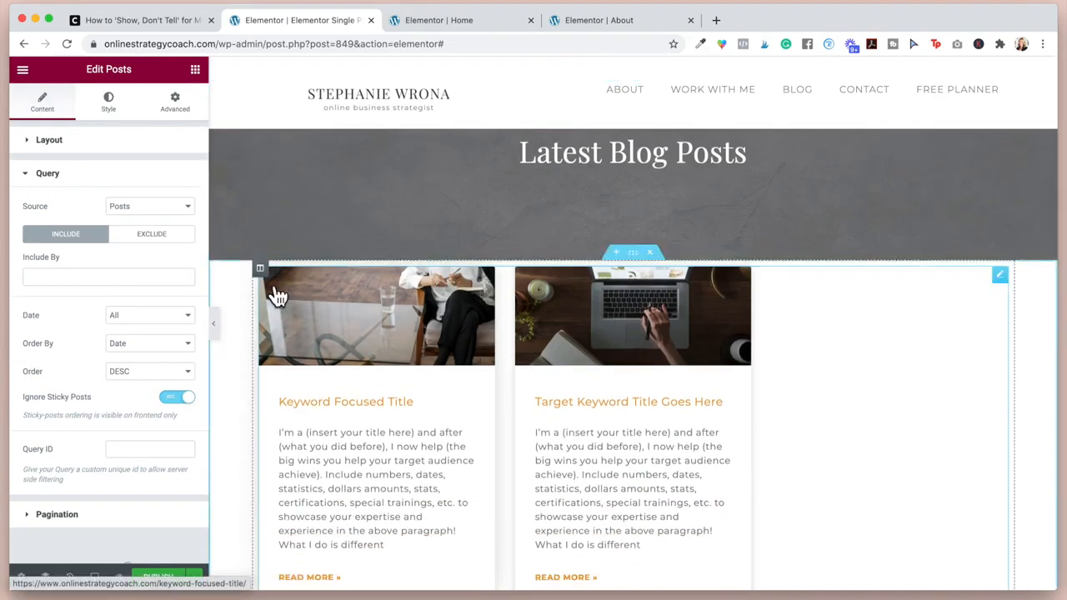
{"action": "left_click", "coordinate": [48, 277]}
{"action": "left_click", "coordinate": [46, 293]}
{"action": "left_click", "coordinate": [38, 319]}
{"action": "type", "text": "ca"}
{"action": "key", "text": "BackSpace"}
{"action": "key", "text": "BackSpace"}
{"action": "type", "text": "blo"}
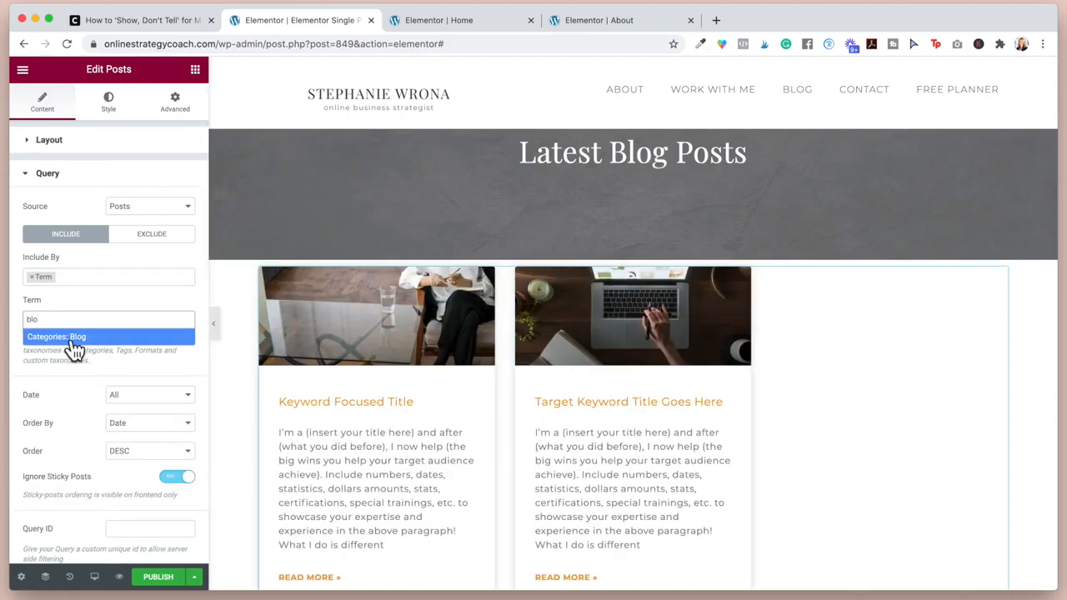
{"action": "left_click", "coordinate": [73, 342]}
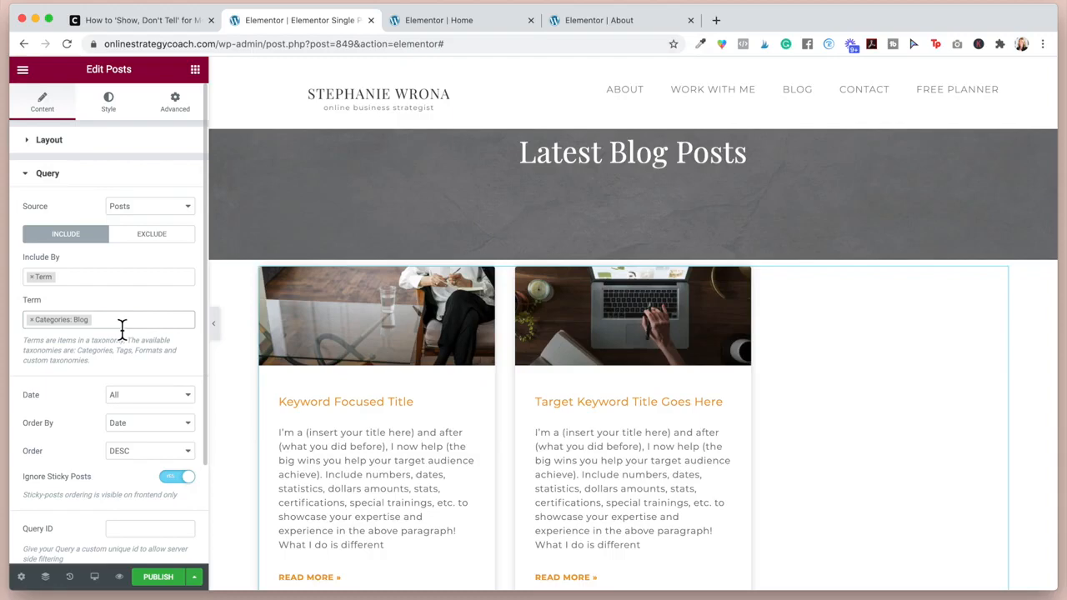
{"action": "left_click", "coordinate": [32, 321]}
{"action": "left_click", "coordinate": [32, 277]}
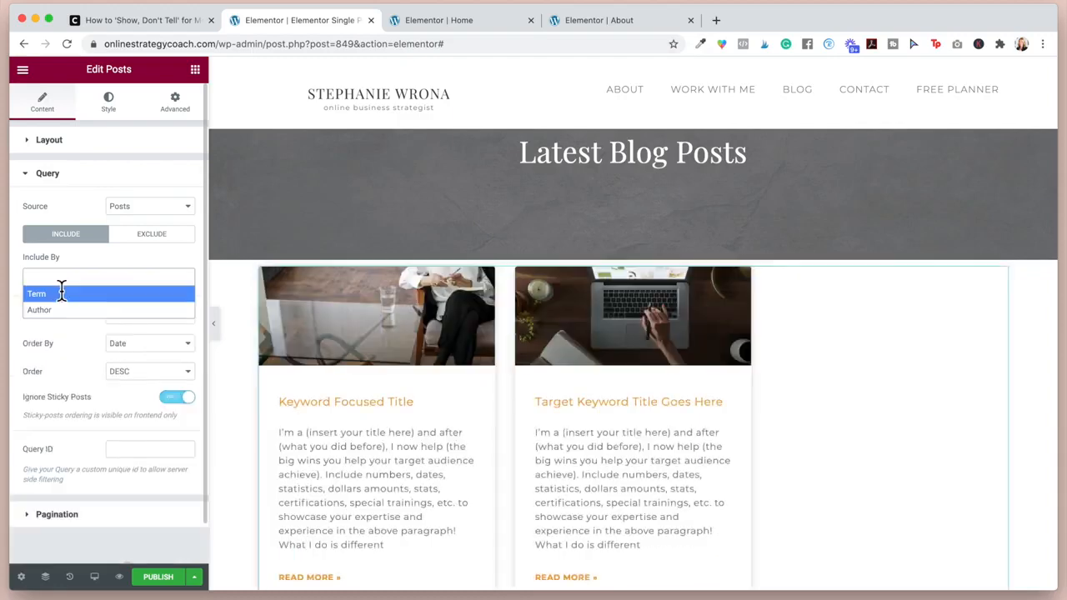
{"action": "left_click", "coordinate": [99, 256]}
Step: Keep the posts grid pagination set to None
{"action": "scroll", "coordinate": [97, 266], "scroll_direction": "down", "scroll_amount": 1}
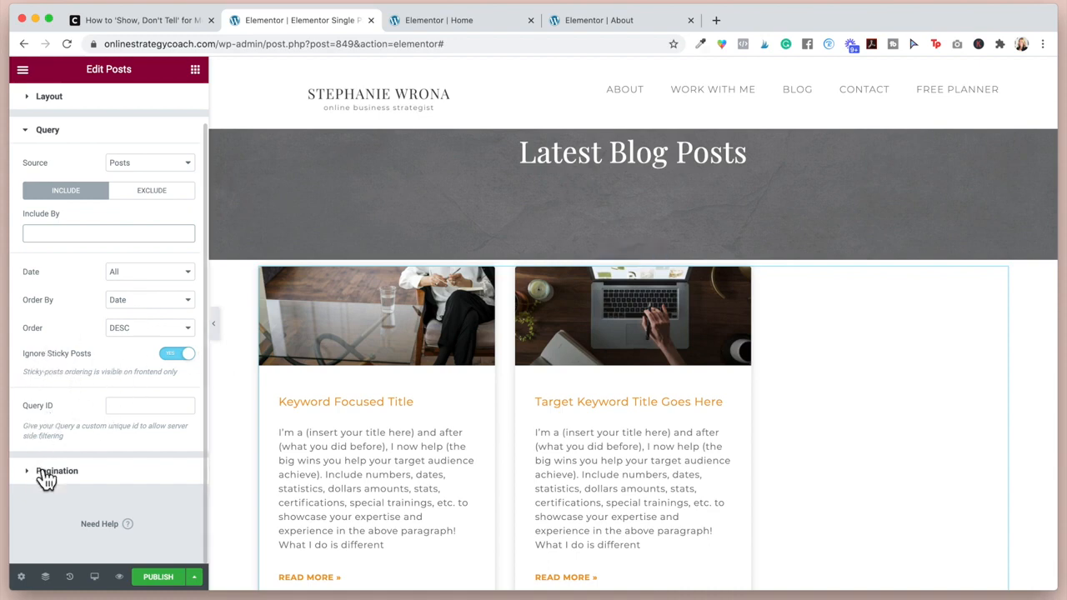
{"action": "left_click", "coordinate": [163, 469]}
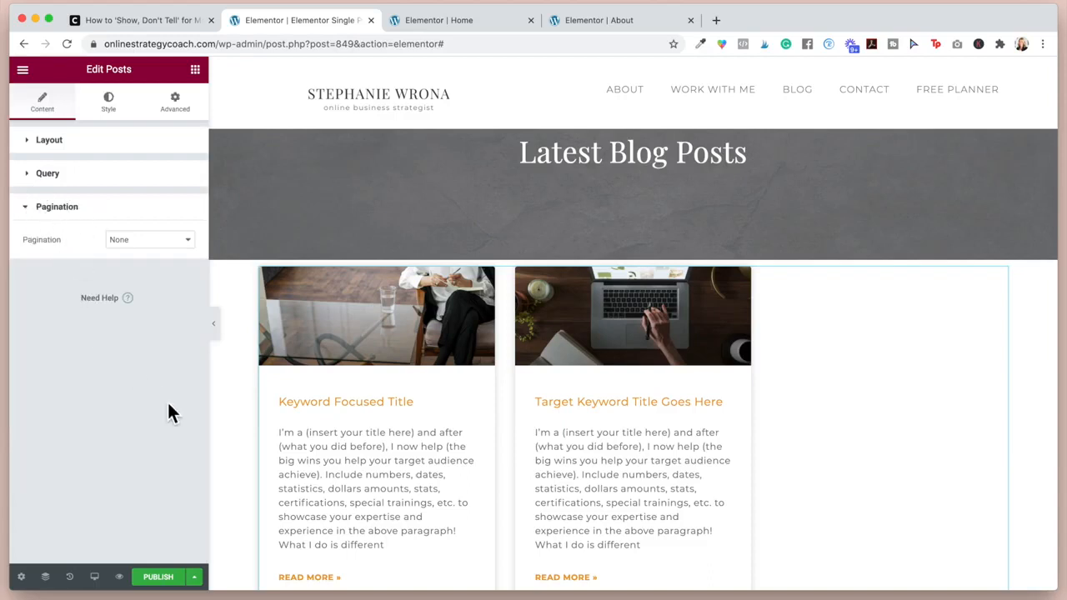
{"action": "scroll", "coordinate": [413, 405], "scroll_direction": "down", "scroll_amount": 2}
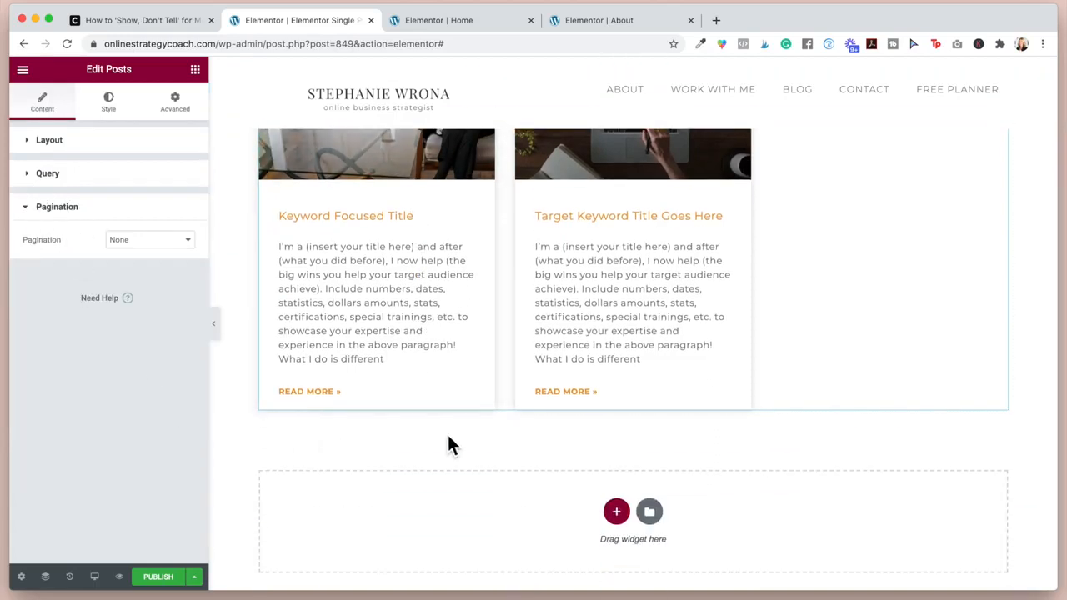
{"action": "left_click", "coordinate": [150, 240]}
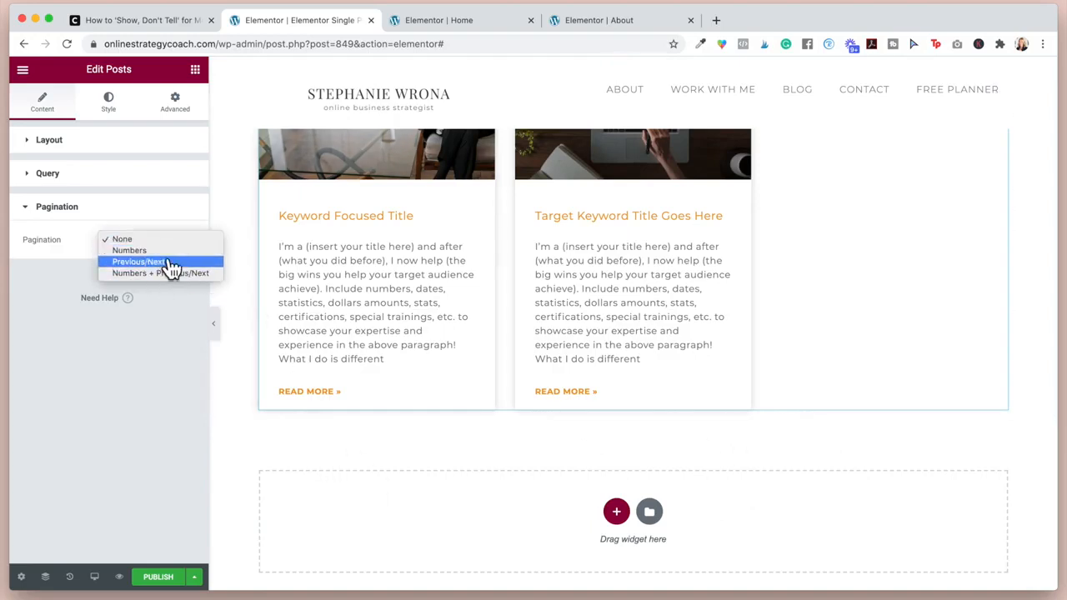
{"action": "left_click", "coordinate": [109, 240]}
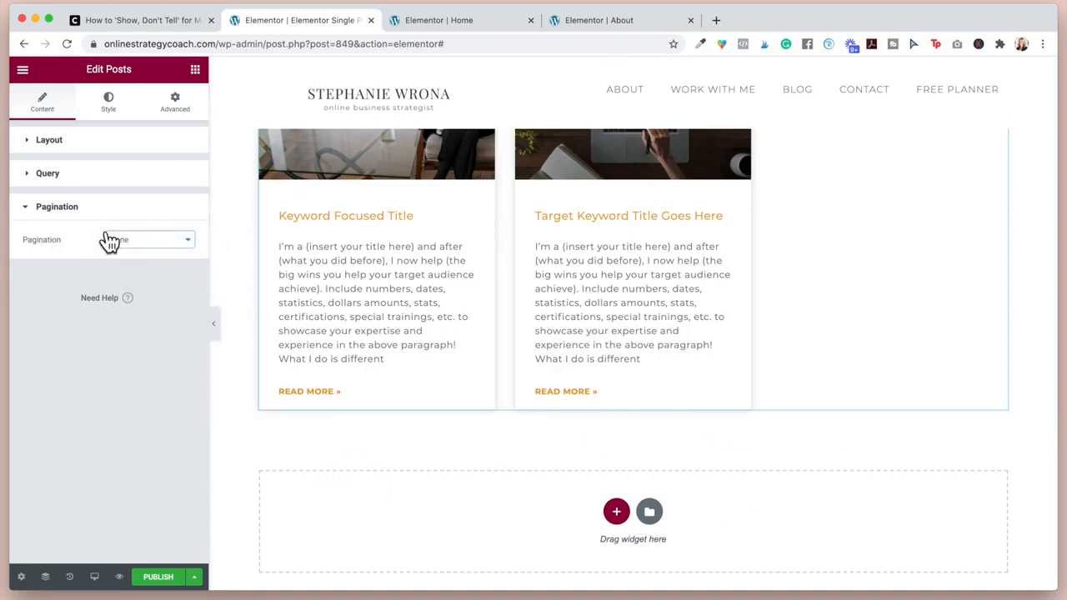
Step: Remove the gradient hover overlay from the post cards
{"action": "left_click", "coordinate": [109, 105]}
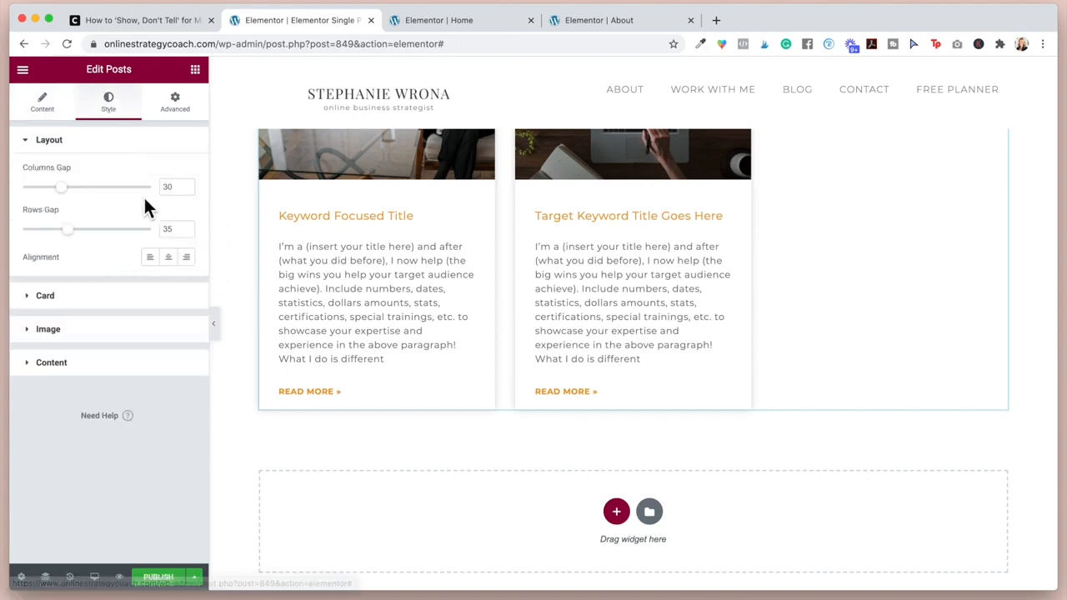
{"action": "scroll", "coordinate": [326, 261], "scroll_direction": "up", "scroll_amount": 3}
{"action": "scroll", "coordinate": [326, 261], "scroll_direction": "down", "scroll_amount": 2}
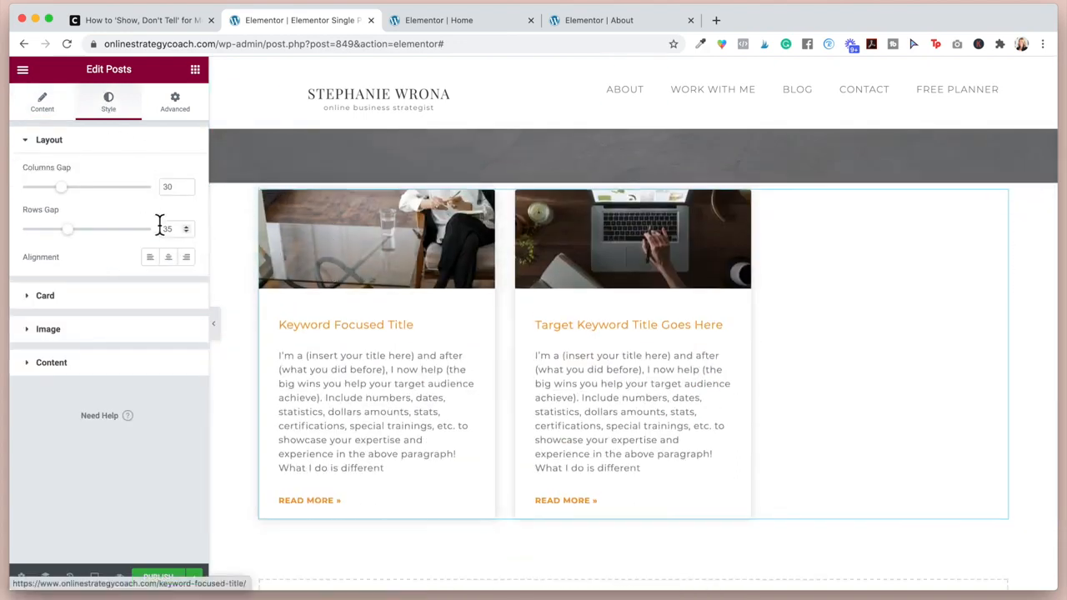
{"action": "left_click", "coordinate": [29, 303]}
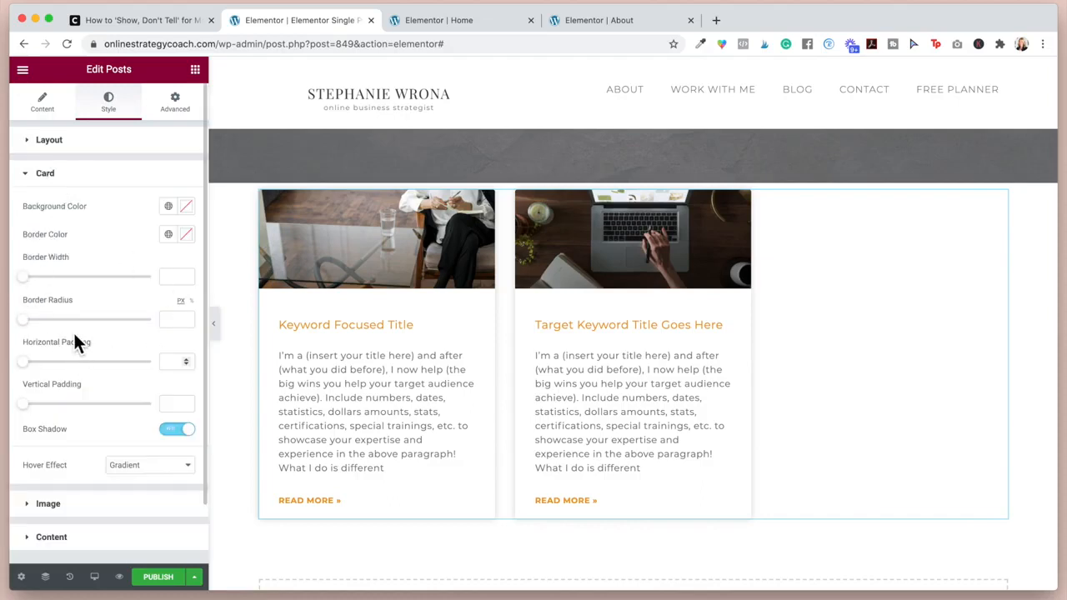
{"action": "scroll", "coordinate": [88, 330], "scroll_direction": "down", "scroll_amount": 2}
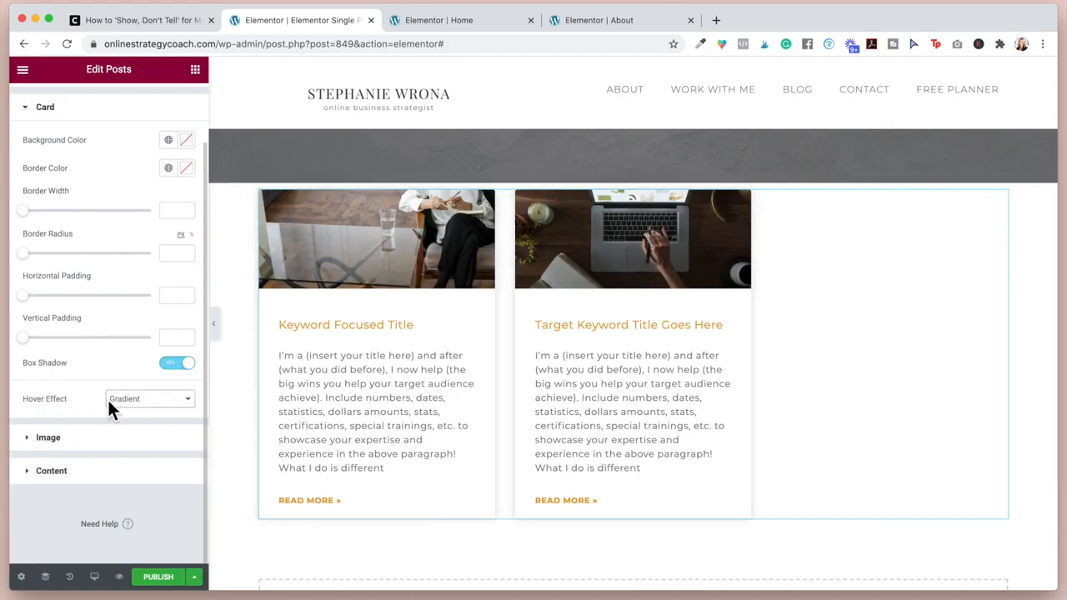
{"action": "scroll", "coordinate": [324, 409], "scroll_direction": "up", "scroll_amount": 4}
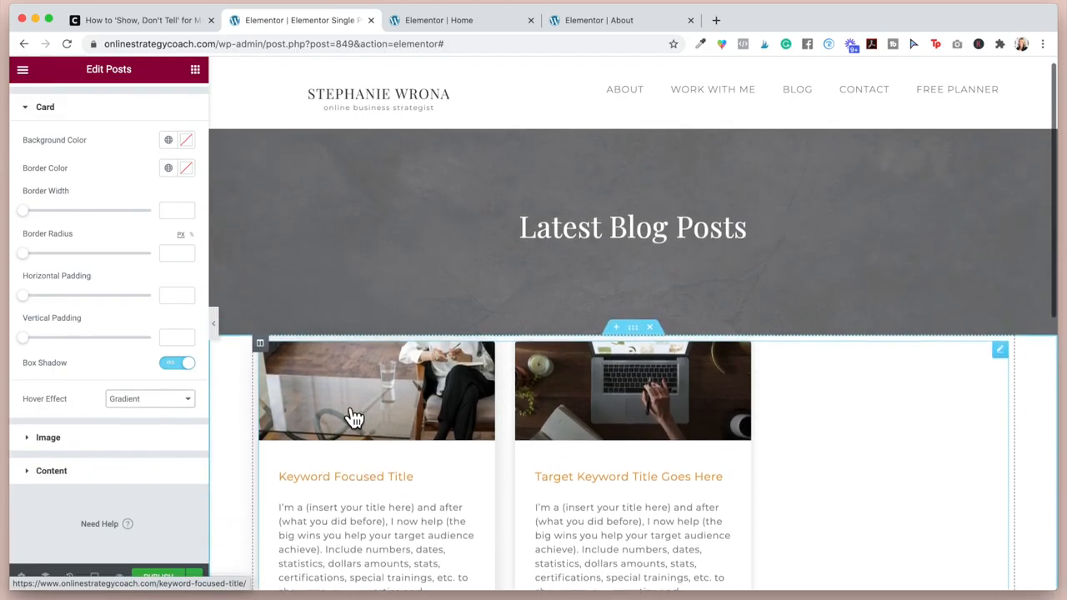
{"action": "scroll", "coordinate": [354, 417], "scroll_direction": "down", "scroll_amount": 1}
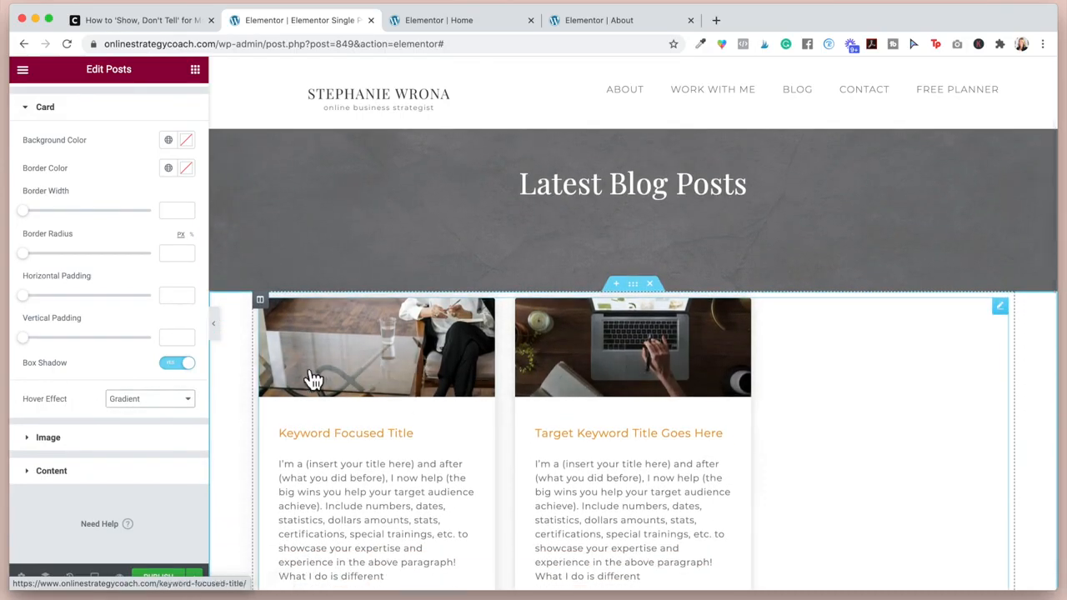
{"action": "left_click", "coordinate": [121, 403]}
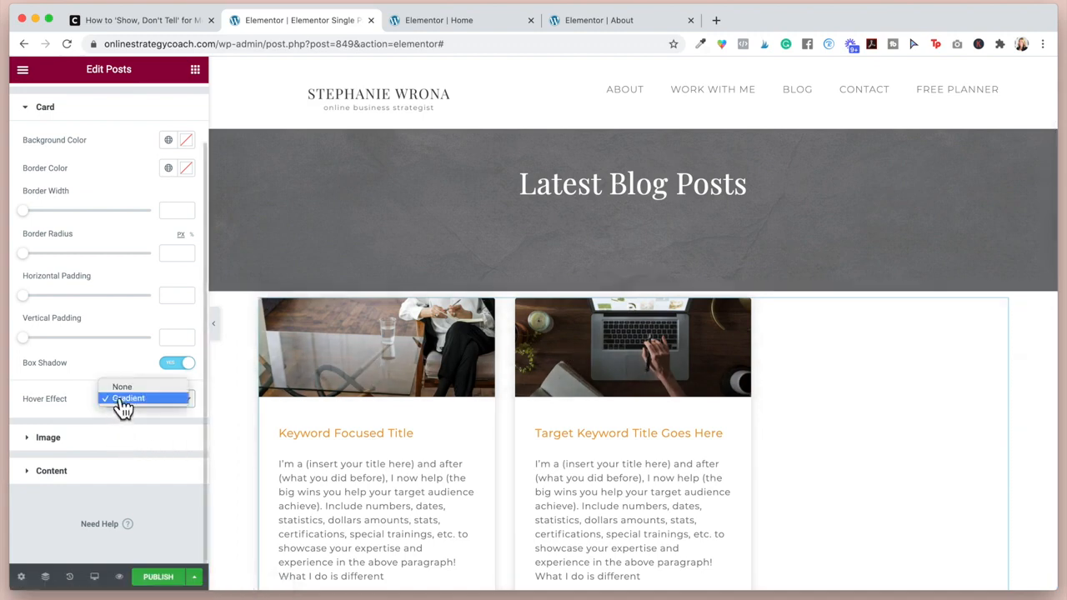
{"action": "left_click", "coordinate": [122, 388]}
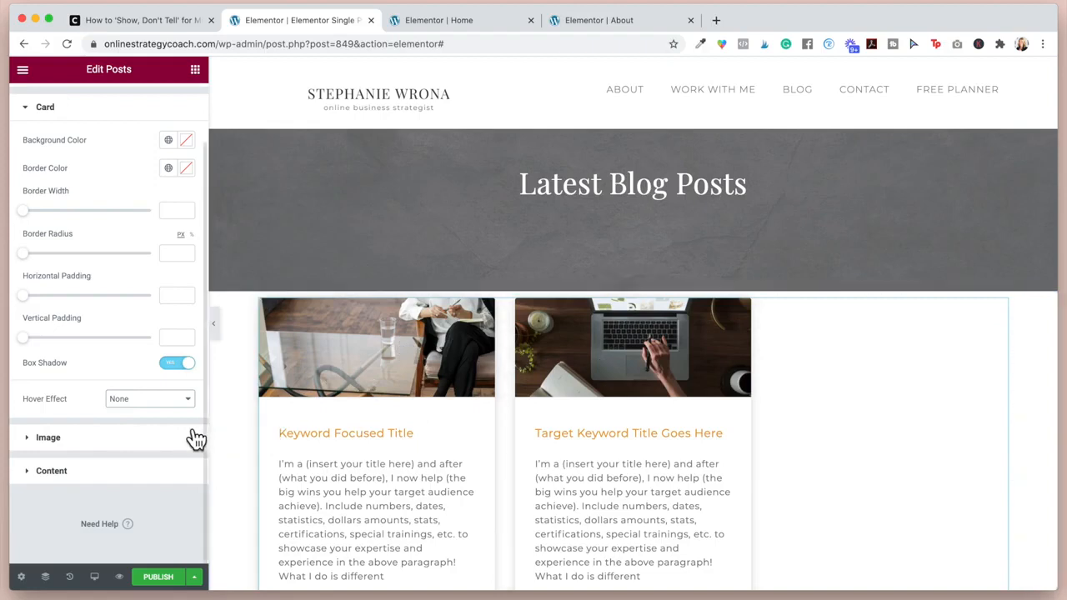
Step: Set card image spacing to 8 and color post titles with the Secondary global color
{"action": "left_click", "coordinate": [40, 442]}
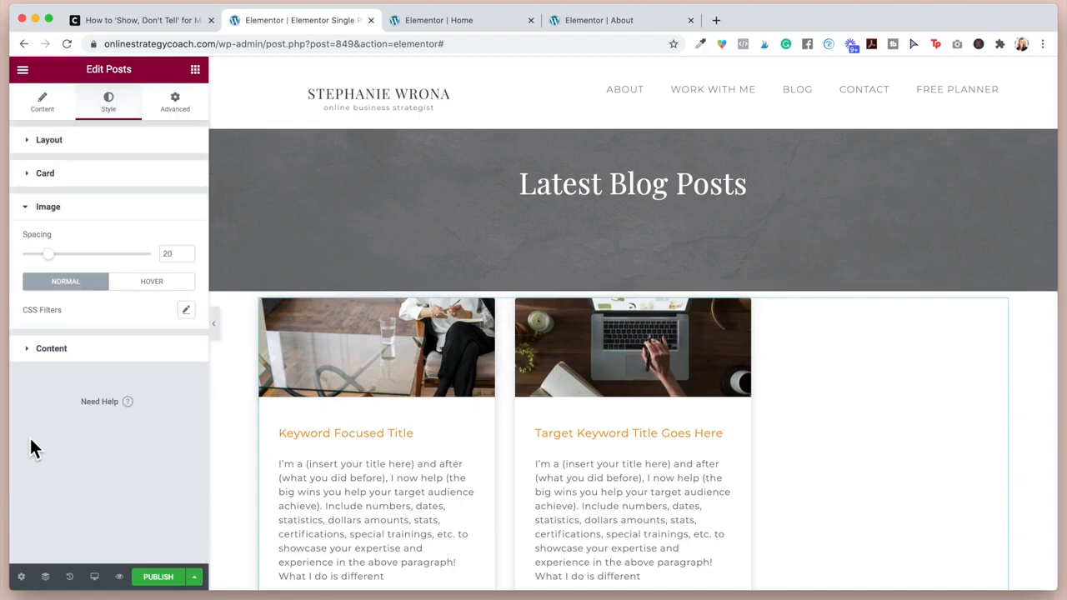
{"action": "left_click_drag", "start_coordinate": [47, 254], "coordinate": [31, 255]}
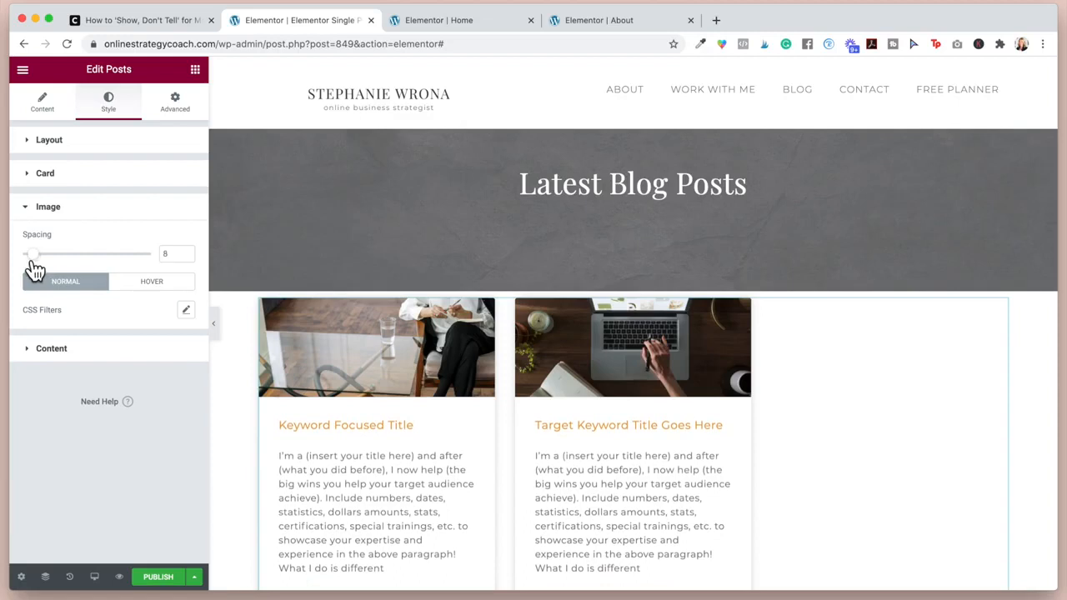
{"action": "left_click", "coordinate": [32, 350]}
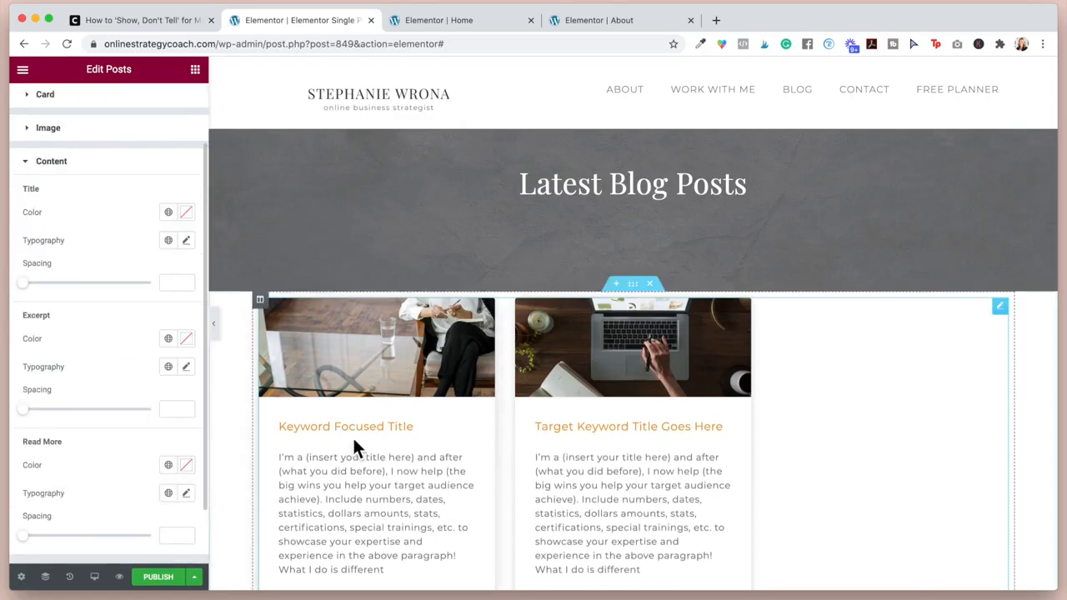
{"action": "left_click", "coordinate": [169, 212]}
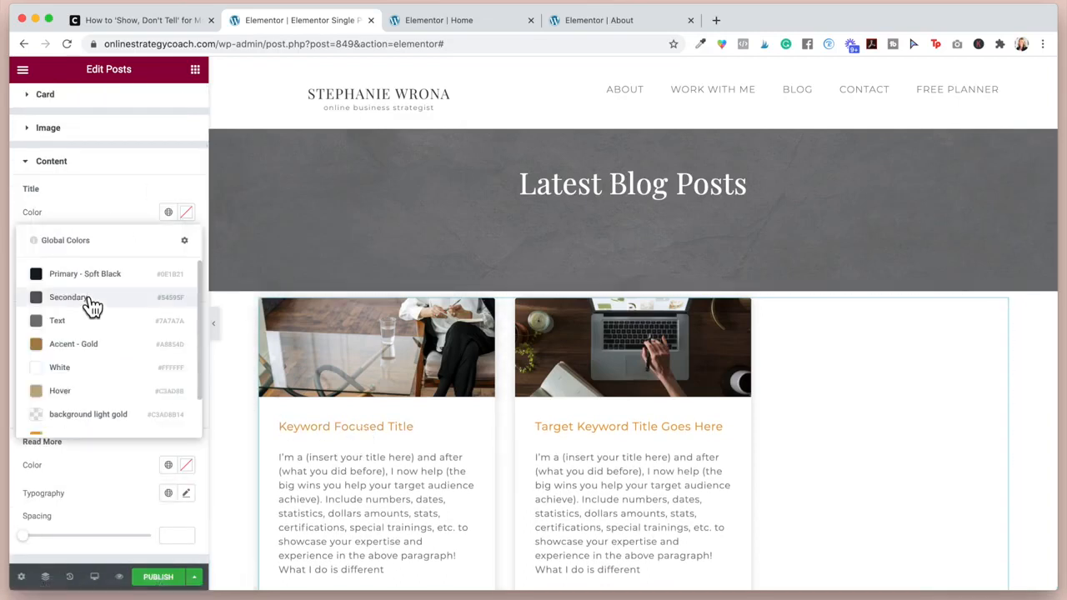
{"action": "left_click", "coordinate": [87, 297]}
Step: Give post titles Uppercase transform, 1.1 letter spacing and weight 500
{"action": "left_click", "coordinate": [186, 241]}
{"action": "scroll", "coordinate": [125, 334], "scroll_direction": "down", "scroll_amount": 1}
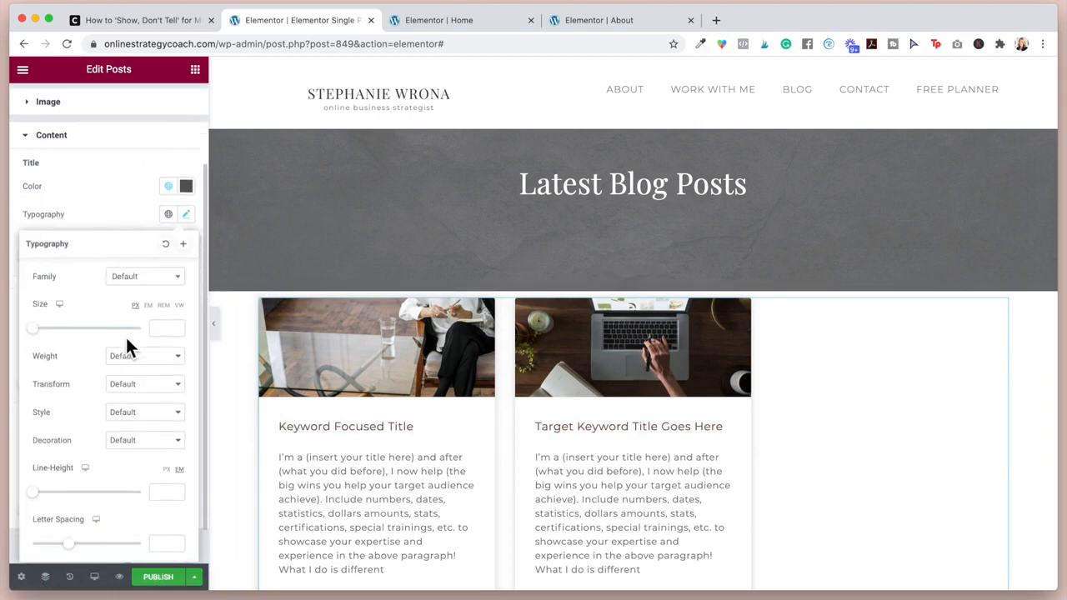
{"action": "scroll", "coordinate": [125, 335], "scroll_direction": "down", "scroll_amount": 1}
{"action": "left_click", "coordinate": [138, 367]}
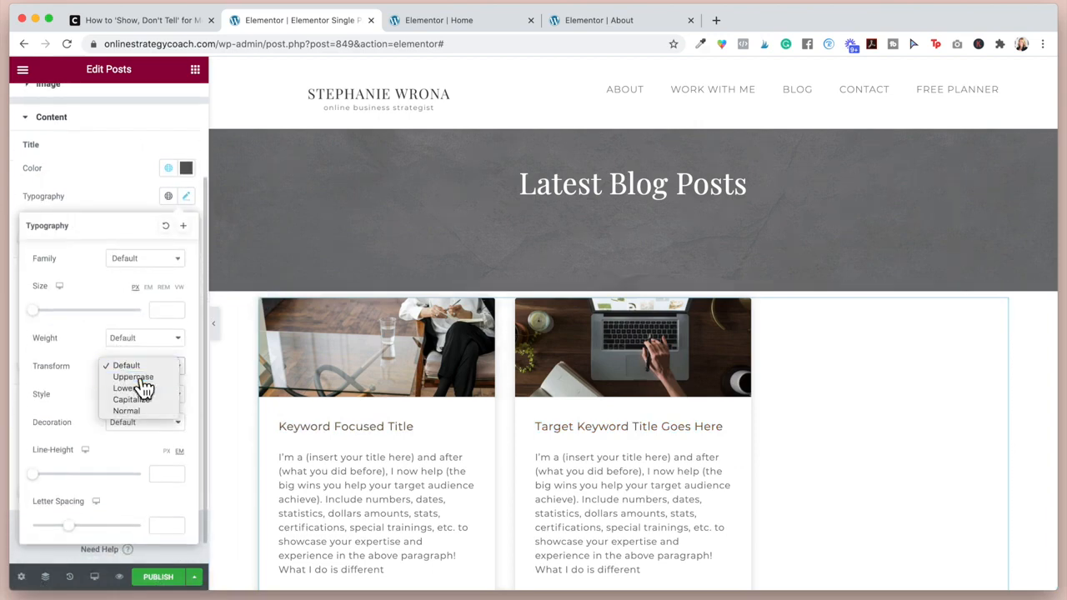
{"action": "left_click", "coordinate": [133, 377]}
{"action": "left_click_drag", "start_coordinate": [72, 532], "coordinate": [75, 527]}
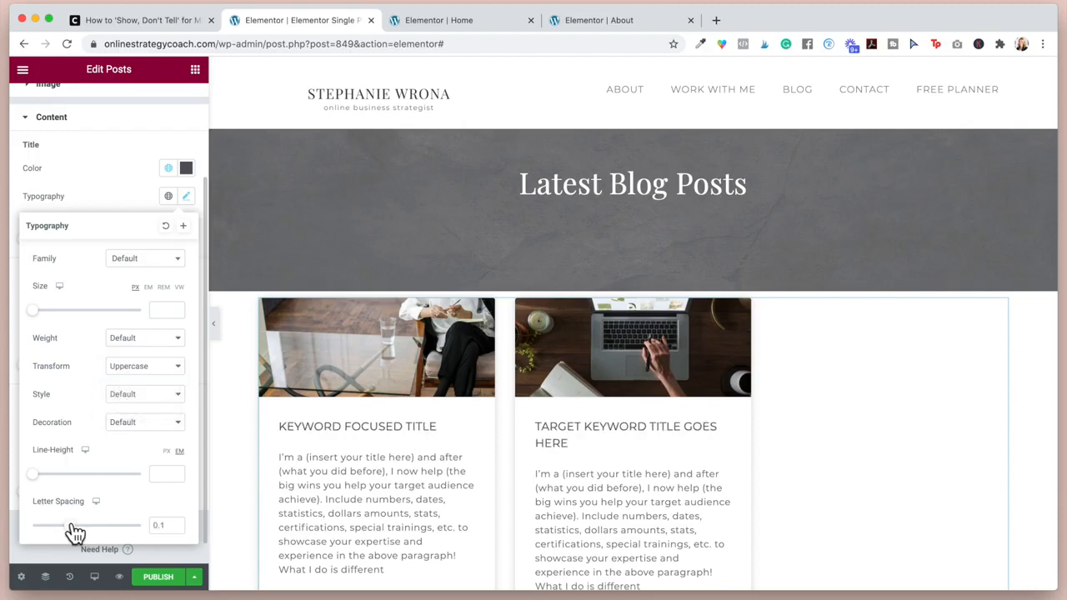
{"action": "left_click", "coordinate": [138, 337]}
{"action": "left_click", "coordinate": [126, 272]}
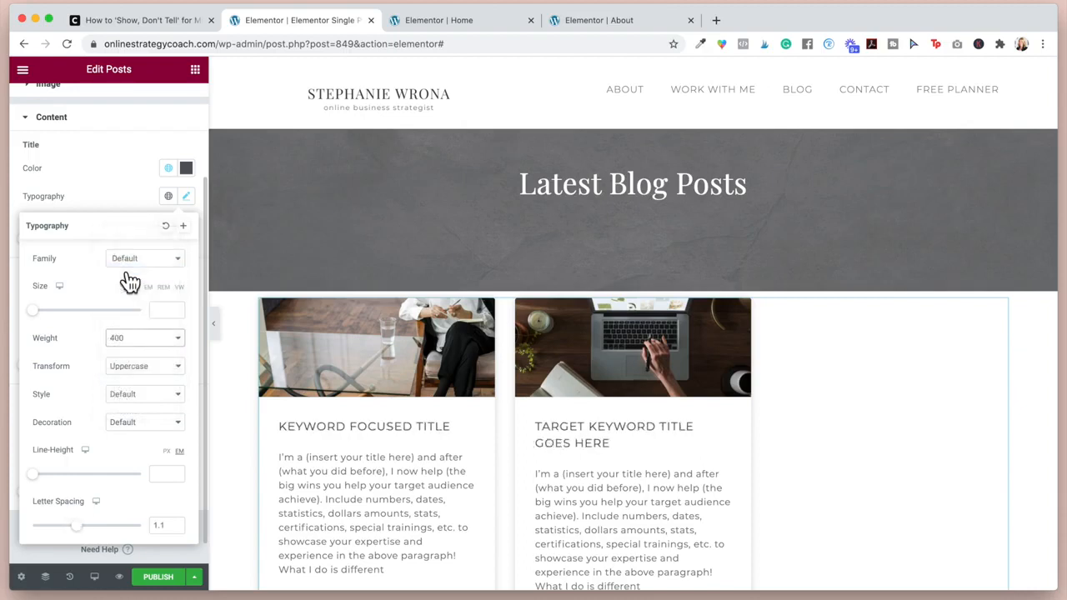
{"action": "left_click", "coordinate": [125, 340]}
{"action": "left_click", "coordinate": [124, 348]}
{"action": "scroll", "coordinate": [266, 330], "scroll_direction": "down", "scroll_amount": 2}
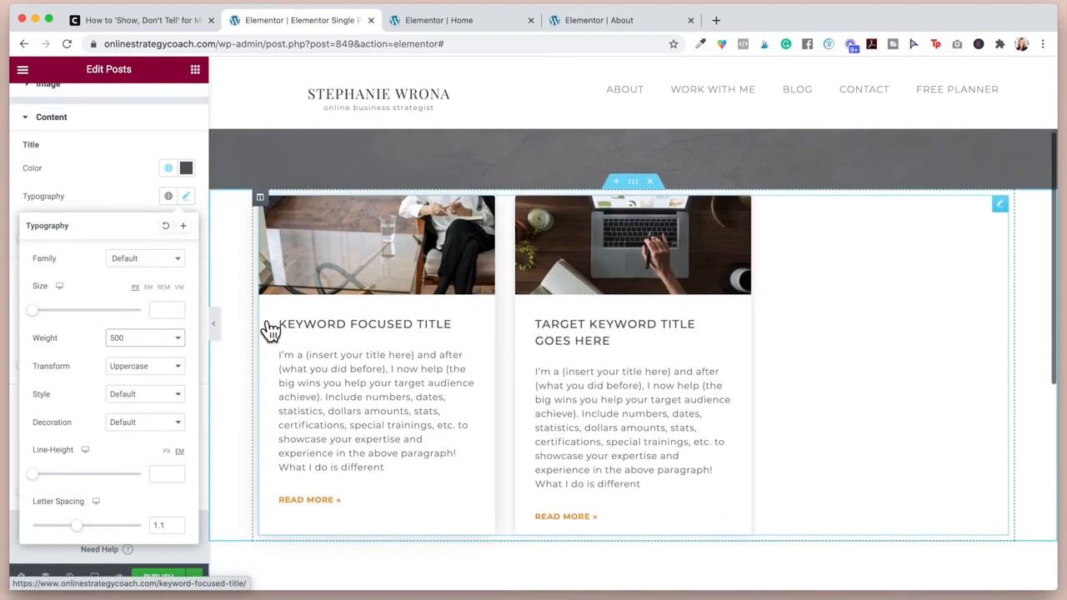
{"action": "left_click", "coordinate": [17, 263]}
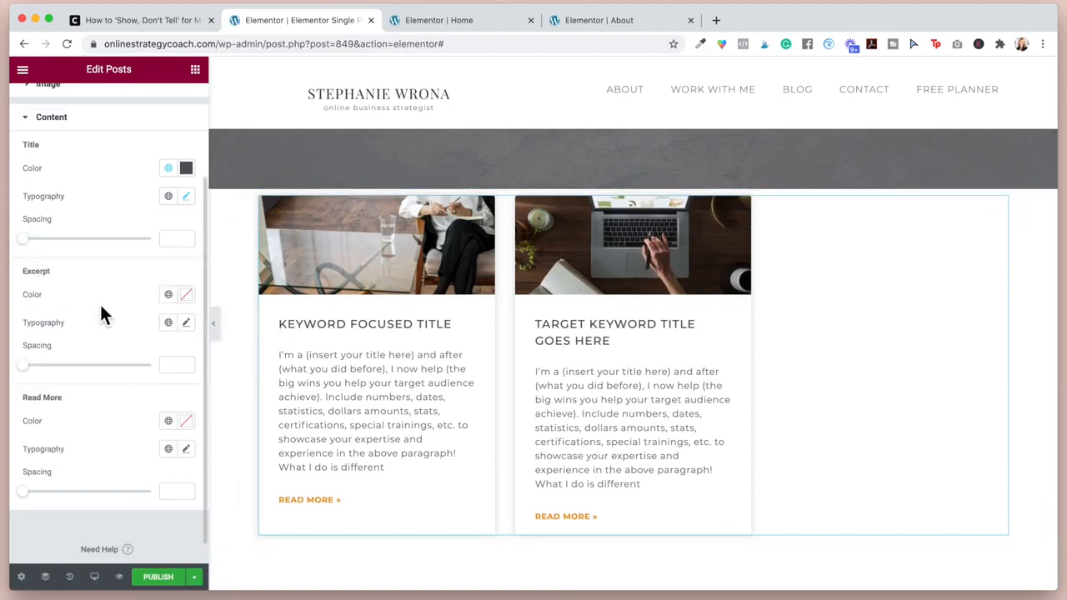
Step: Set the excerpt typography to size 14 with 1.6 line height
{"action": "left_click", "coordinate": [185, 325]}
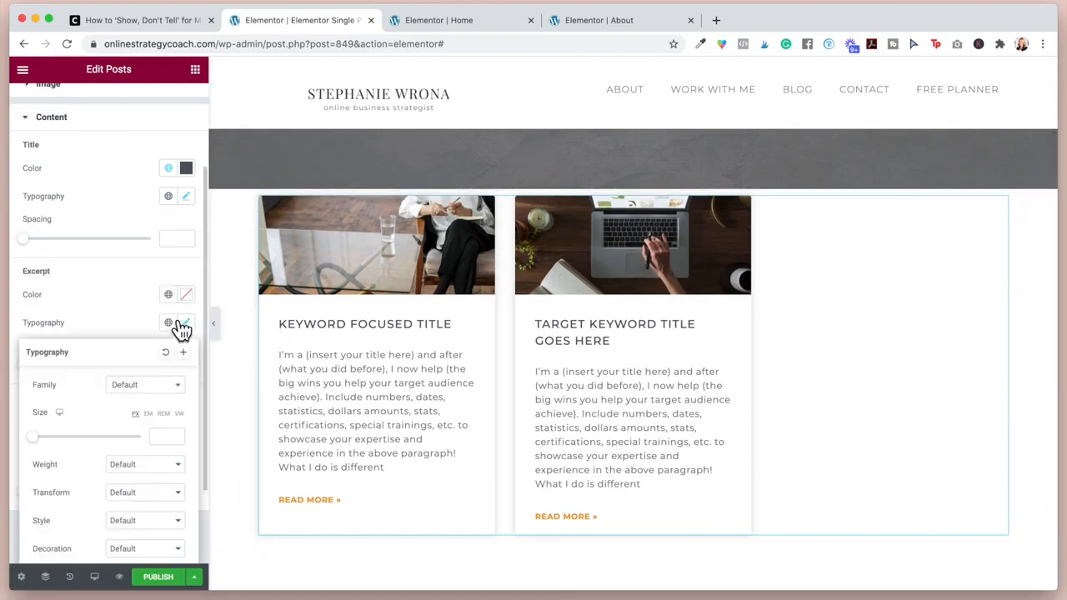
{"action": "left_click", "coordinate": [162, 437]}
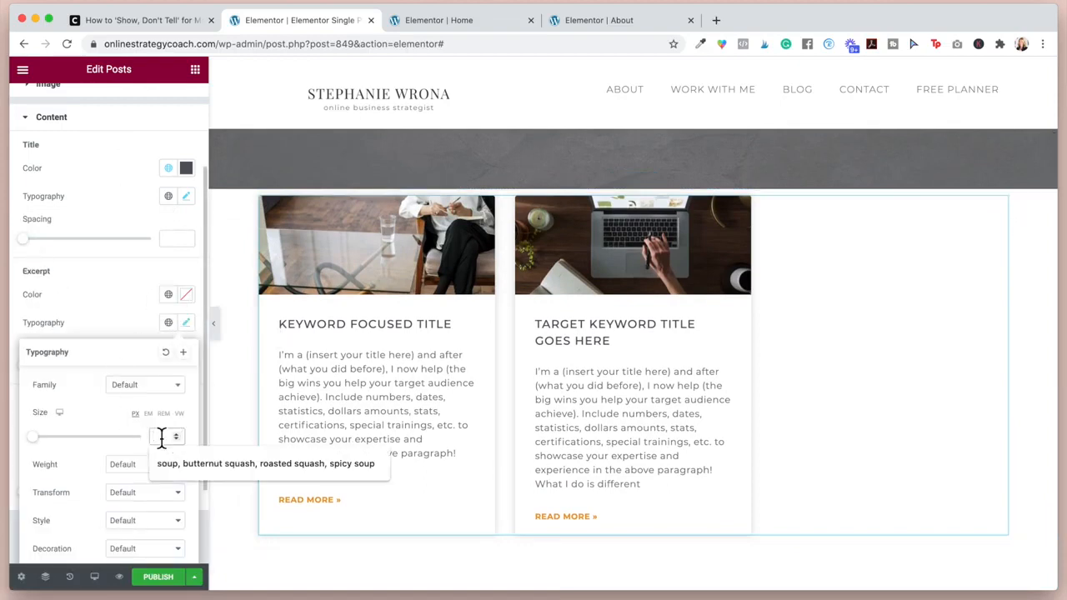
{"action": "type", "text": "14"}
{"action": "scroll", "coordinate": [86, 398], "scroll_direction": "down", "scroll_amount": 2}
{"action": "left_click_drag", "start_coordinate": [33, 494], "coordinate": [47, 496]}
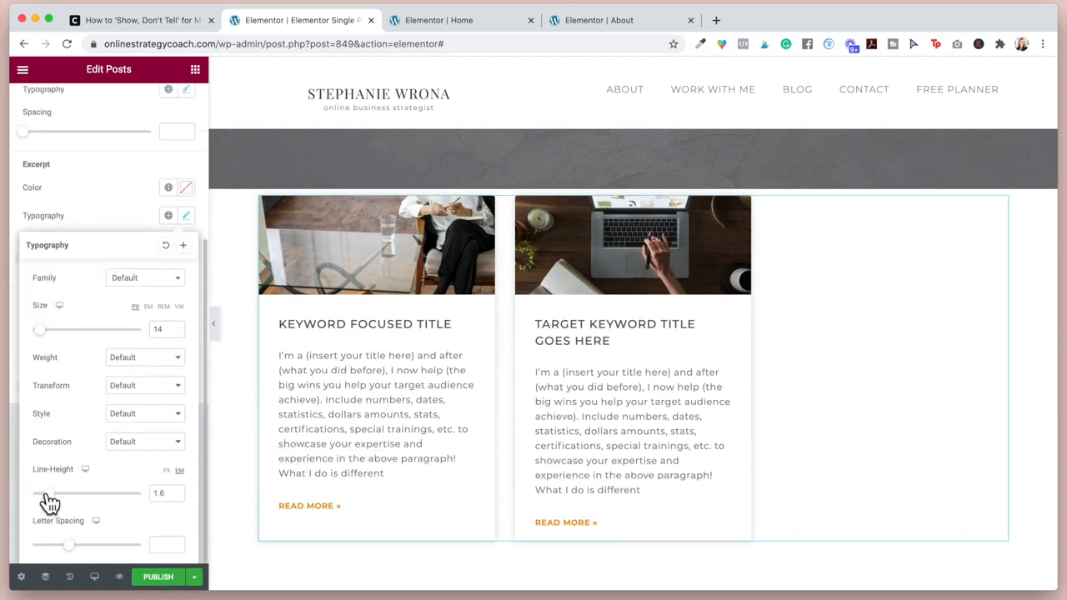
{"action": "left_click", "coordinate": [210, 325]}
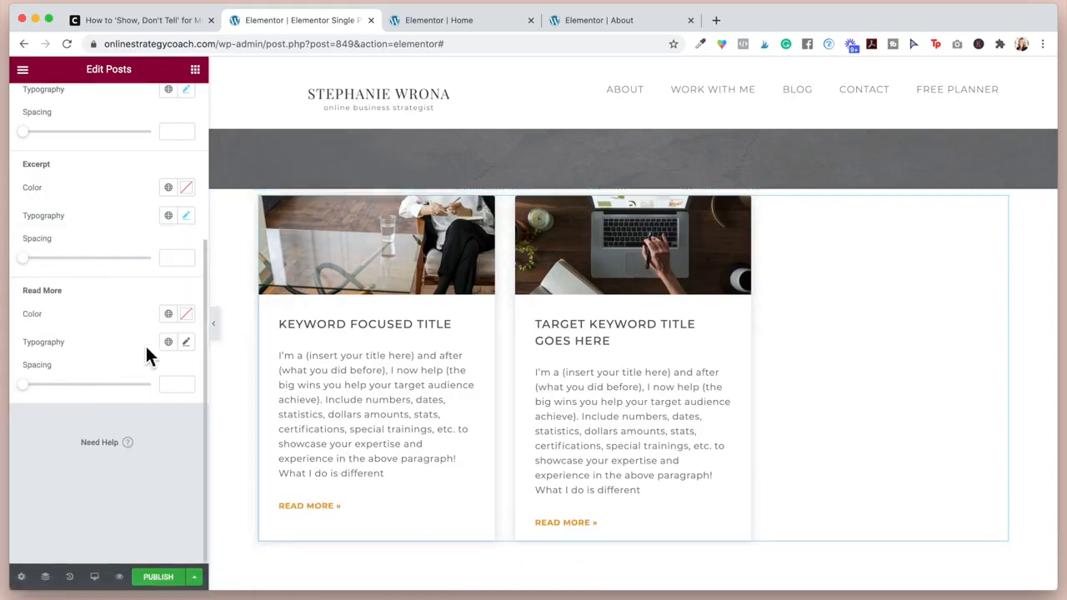
Step: Adjust the Read More link typography settings
{"action": "left_click", "coordinate": [187, 344]}
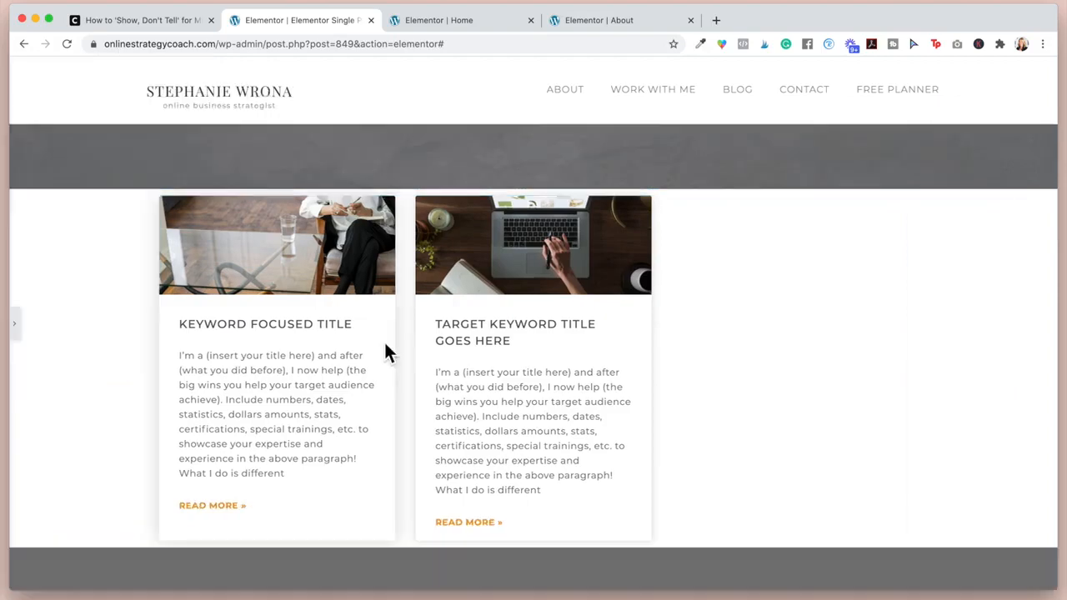
{"action": "scroll", "coordinate": [385, 343], "scroll_direction": "up", "scroll_amount": 3}
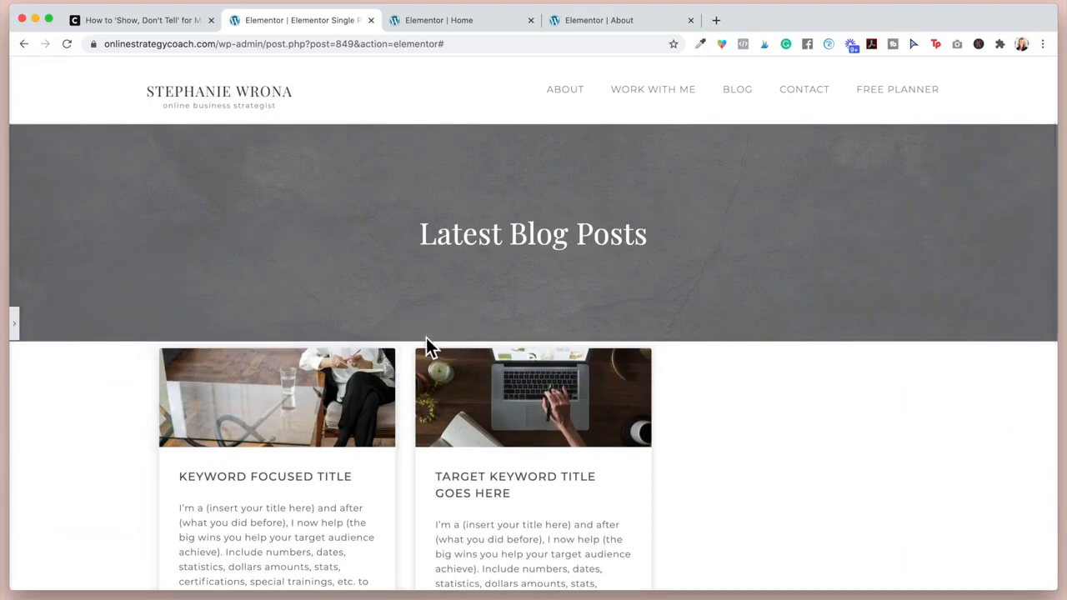
{"action": "scroll", "coordinate": [507, 316], "scroll_direction": "down", "scroll_amount": 5}
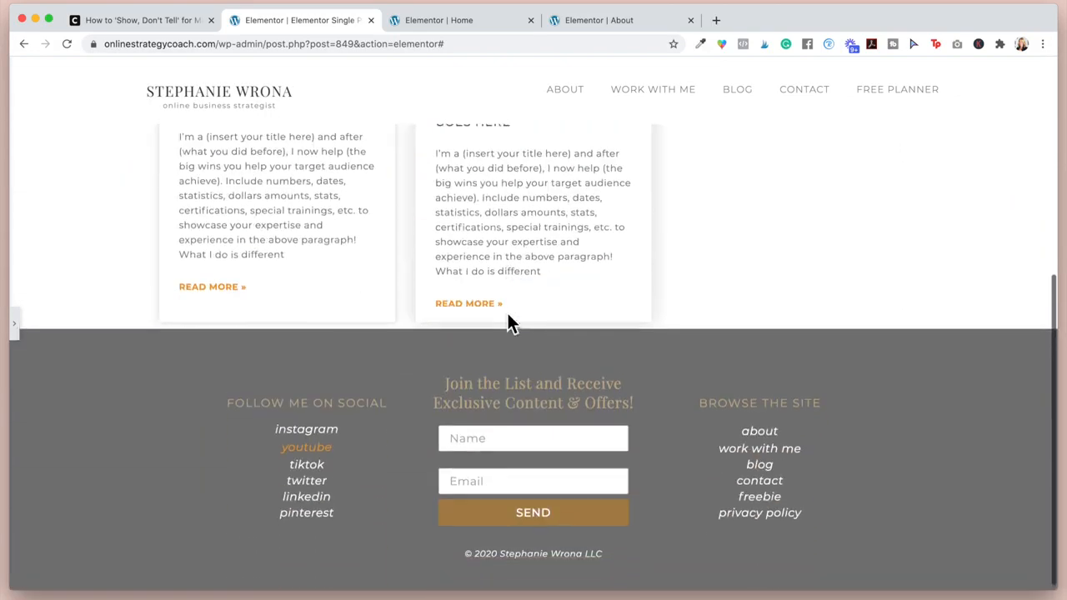
{"action": "scroll", "coordinate": [507, 317], "scroll_direction": "up", "scroll_amount": 5}
Step: Select the posts section and give it an unlinked top padding of 3
{"action": "left_click", "coordinate": [14, 323]}
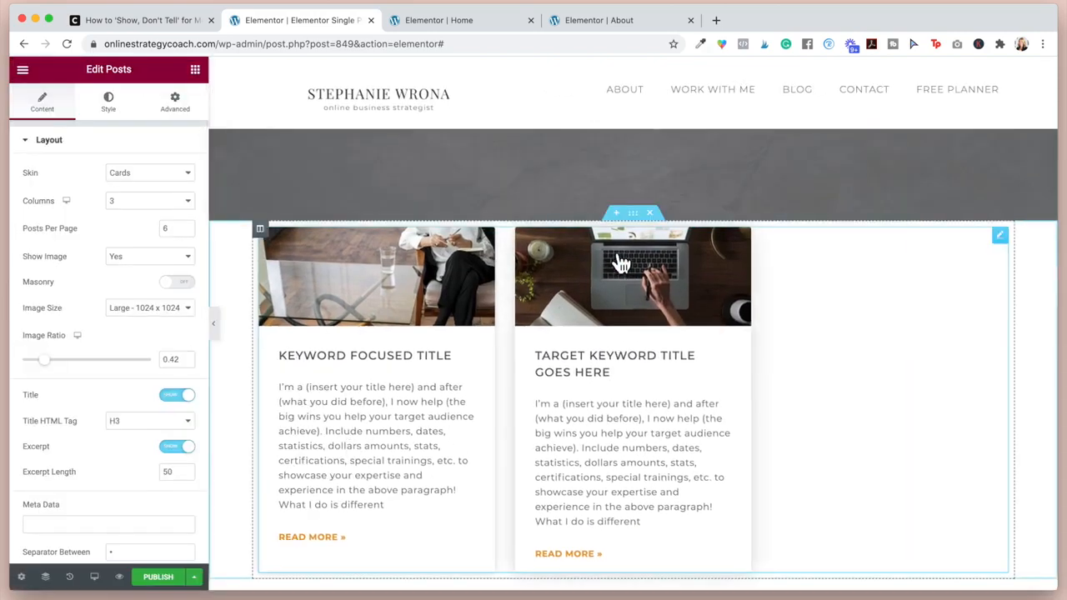
{"action": "left_click", "coordinate": [634, 215]}
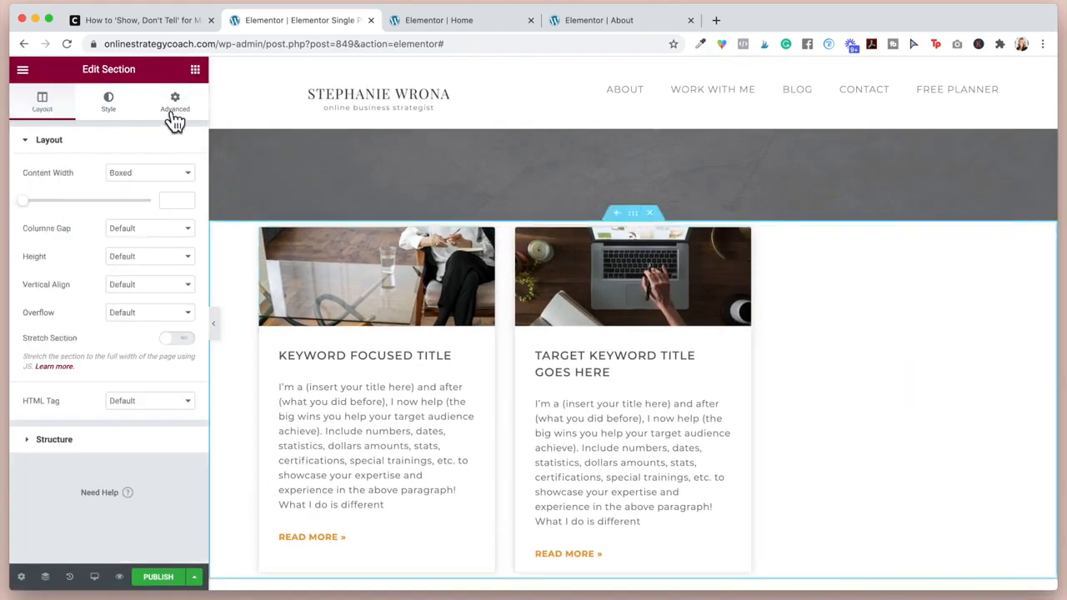
{"action": "left_click", "coordinate": [174, 104]}
{"action": "left_click", "coordinate": [176, 261]}
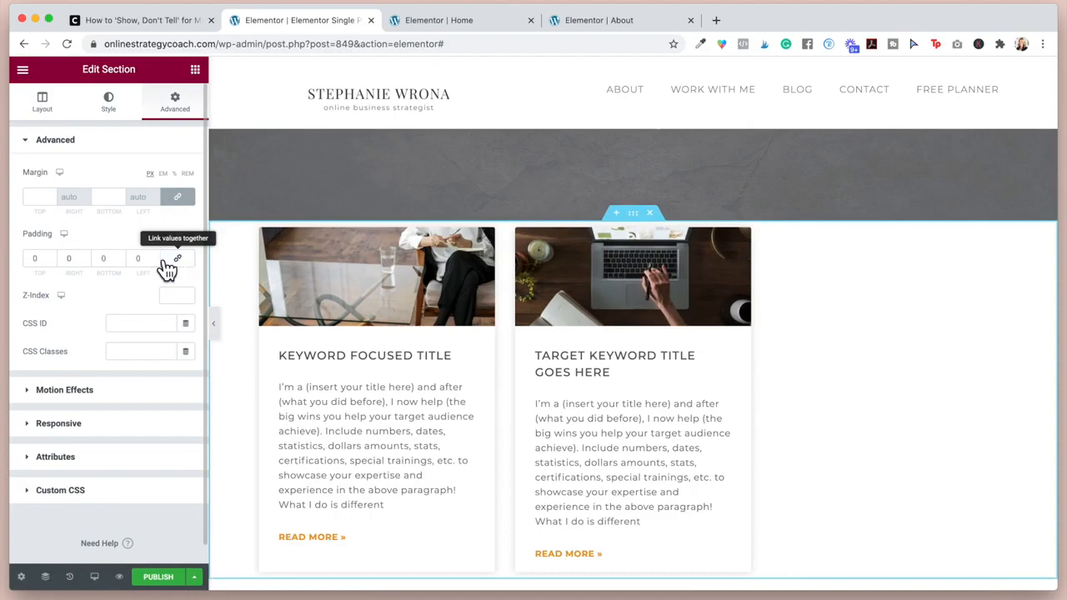
{"action": "left_click", "coordinate": [51, 256]}
{"action": "left_click", "coordinate": [52, 256]}
{"action": "left_click", "coordinate": [52, 255]}
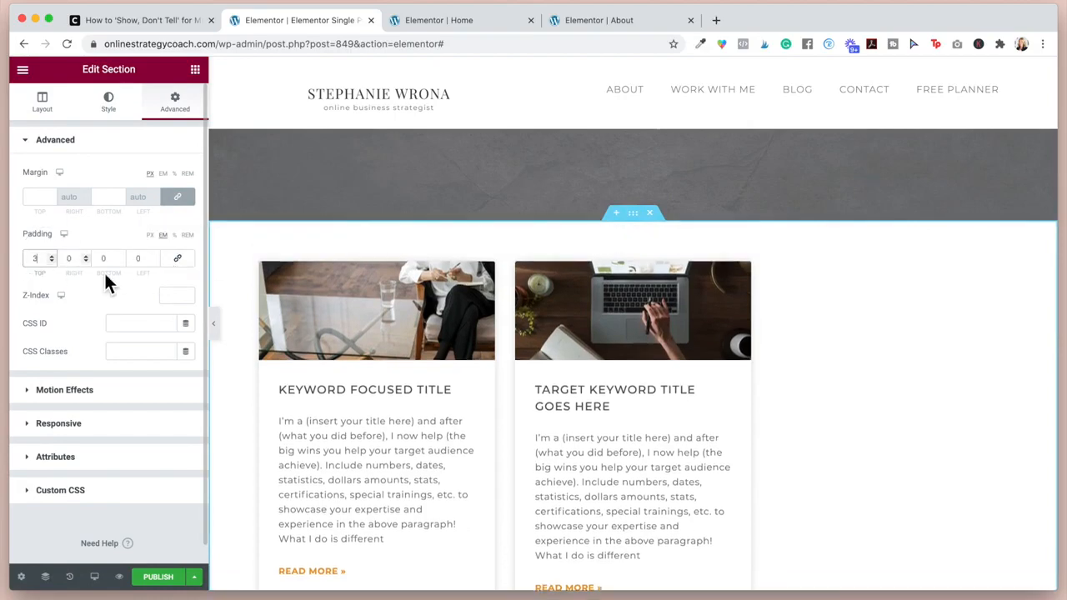
Step: Set the section's bottom padding to 6 and preview the added spacing
{"action": "scroll", "coordinate": [250, 285], "scroll_direction": "down", "scroll_amount": 2}
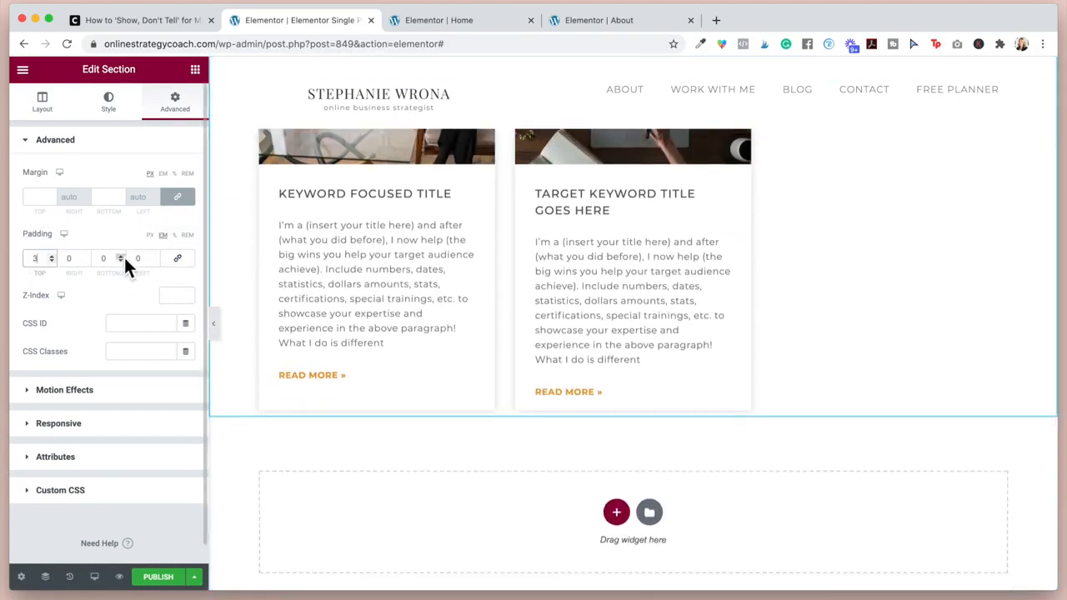
{"action": "left_click", "coordinate": [123, 256]}
{"action": "left_click", "coordinate": [123, 256]}
{"action": "left_click", "coordinate": [123, 256]}
{"action": "scroll", "coordinate": [129, 301], "scroll_direction": "down", "scroll_amount": 2}
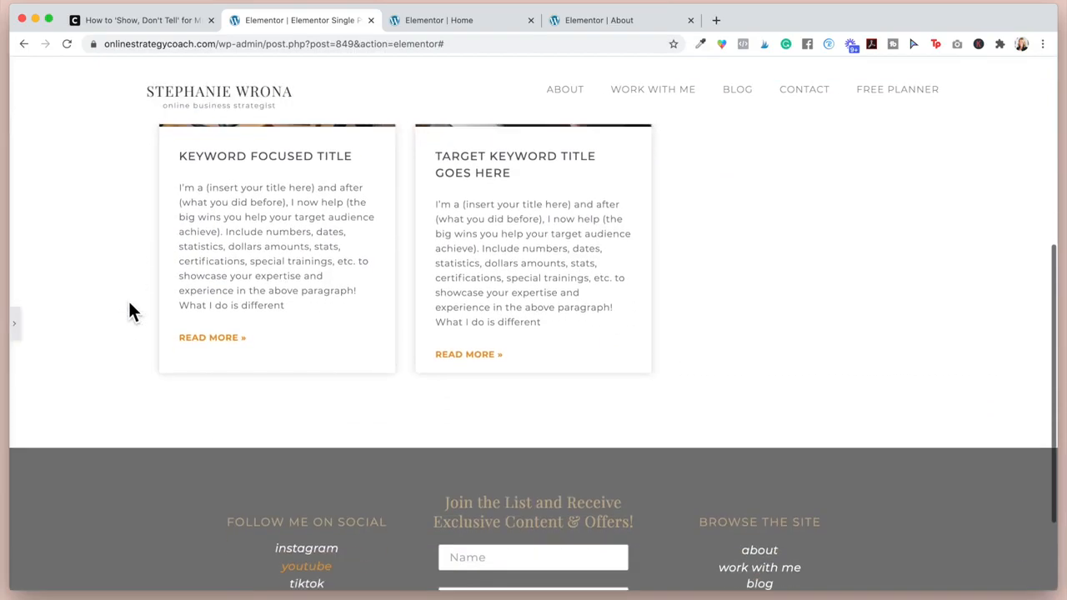
{"action": "scroll", "coordinate": [130, 304], "scroll_direction": "up", "scroll_amount": 5}
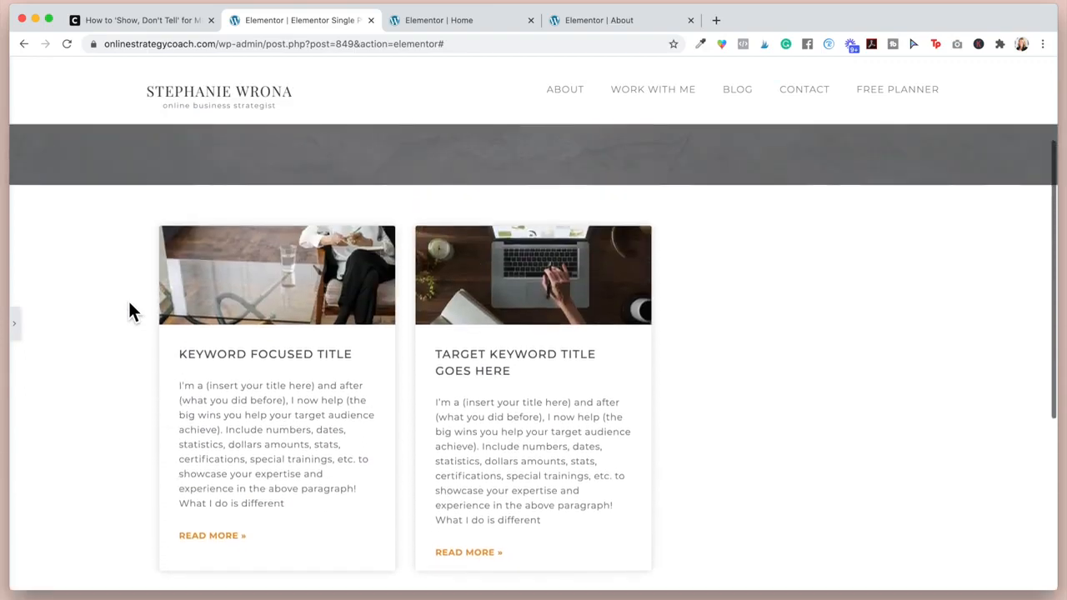
{"action": "scroll", "coordinate": [129, 304], "scroll_direction": "down", "scroll_amount": 1}
{"action": "scroll", "coordinate": [129, 303], "scroll_direction": "down", "scroll_amount": 2}
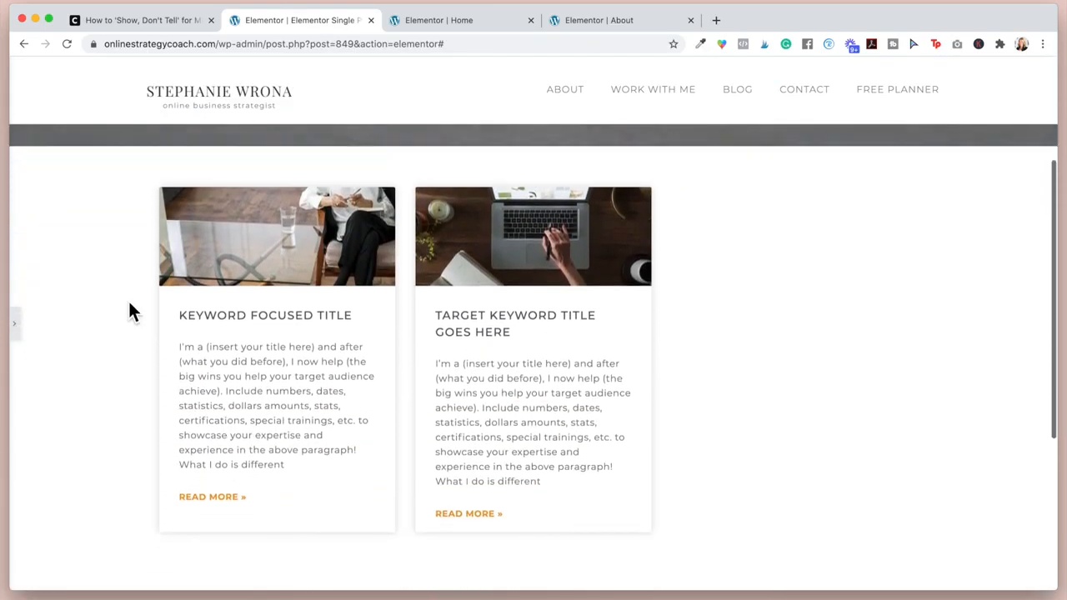
{"action": "scroll", "coordinate": [129, 304], "scroll_direction": "up", "scroll_amount": 2}
{"action": "scroll", "coordinate": [745, 376], "scroll_direction": "down", "scroll_amount": 3}
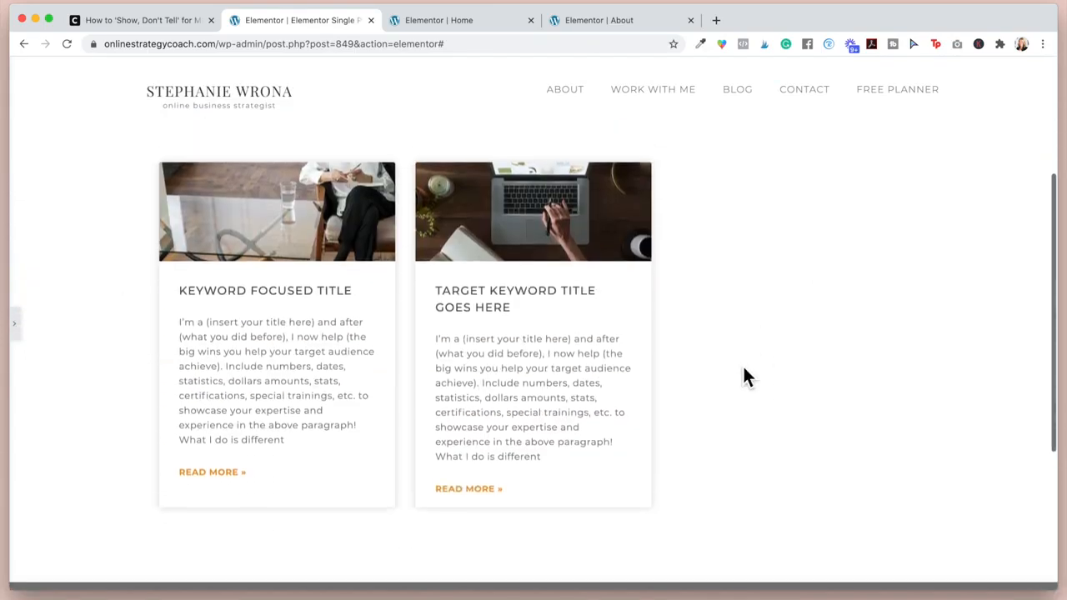
{"action": "scroll", "coordinate": [862, 512], "scroll_direction": "down", "scroll_amount": 2}
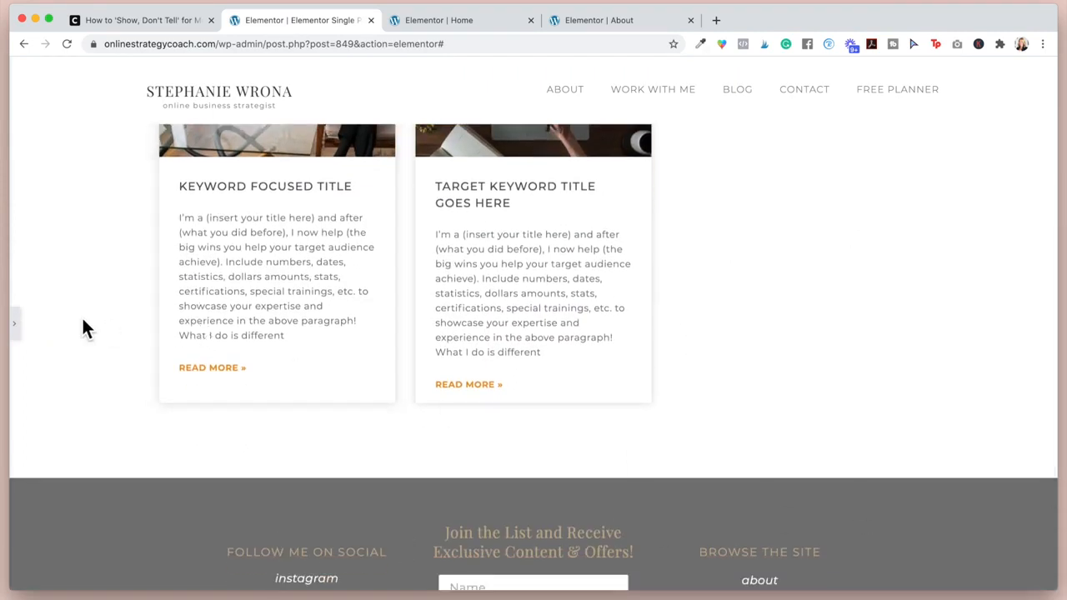
{"action": "scroll", "coordinate": [63, 310], "scroll_direction": "up", "scroll_amount": 8}
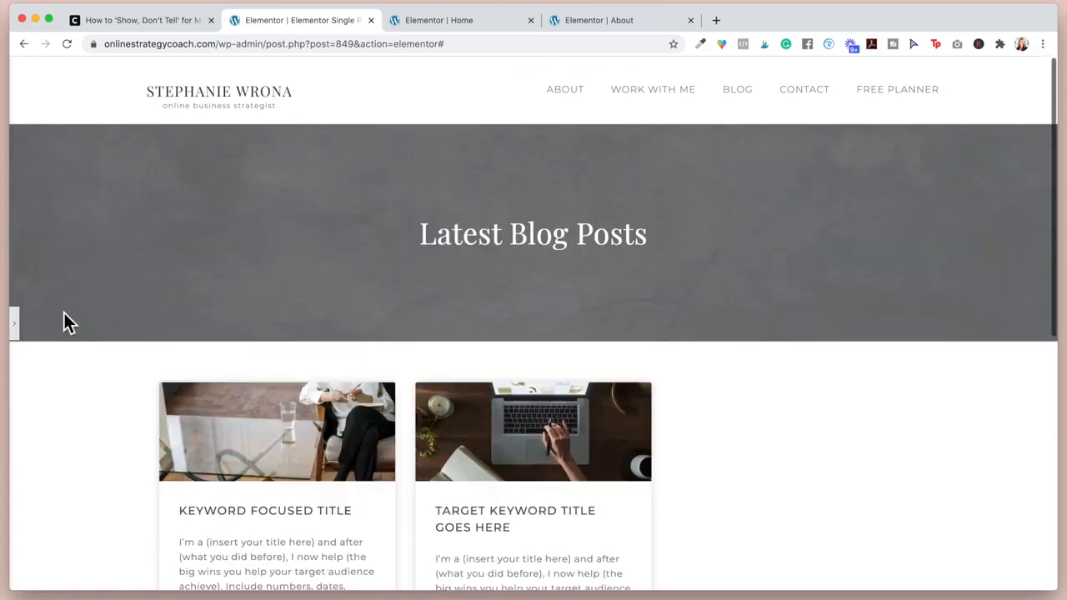
{"action": "left_click", "coordinate": [15, 323]}
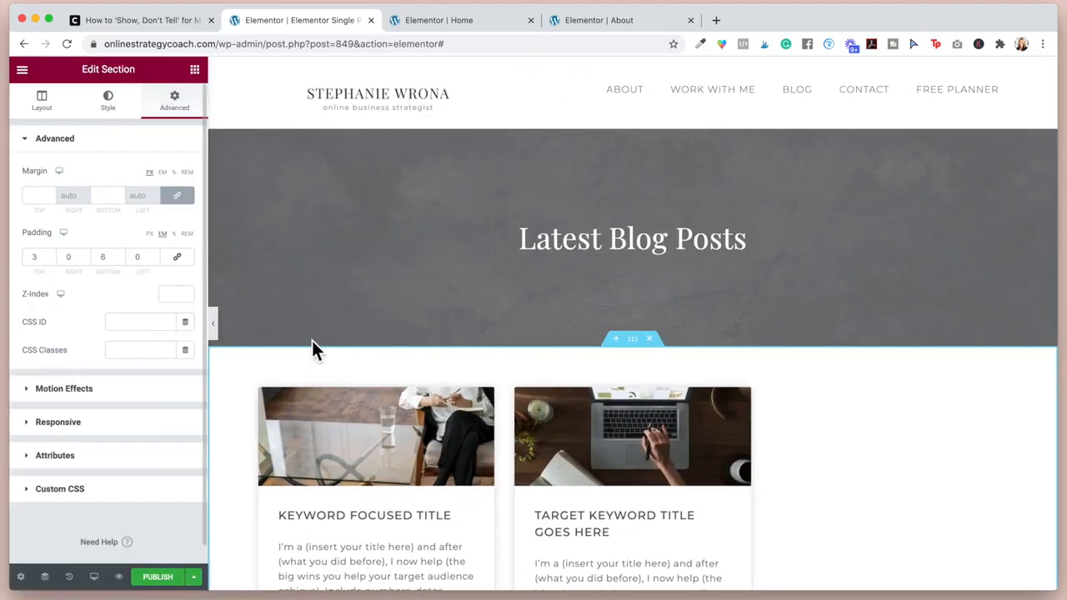
Step: Publish the template with condition Include > Pages > Blog, then switch to the About preview
{"action": "left_click", "coordinate": [158, 579]}
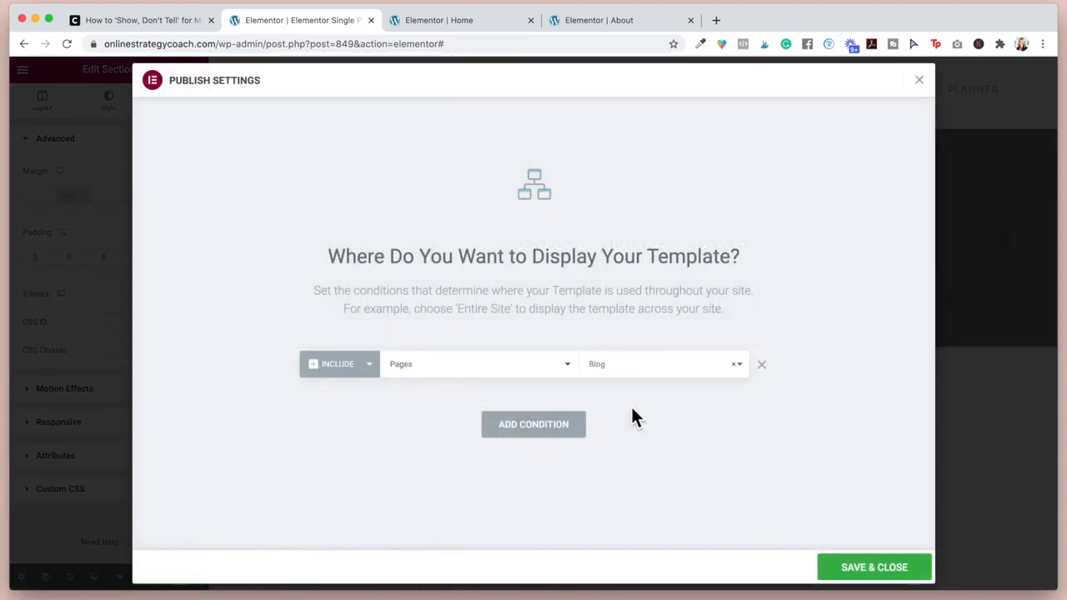
{"action": "left_click", "coordinate": [862, 571]}
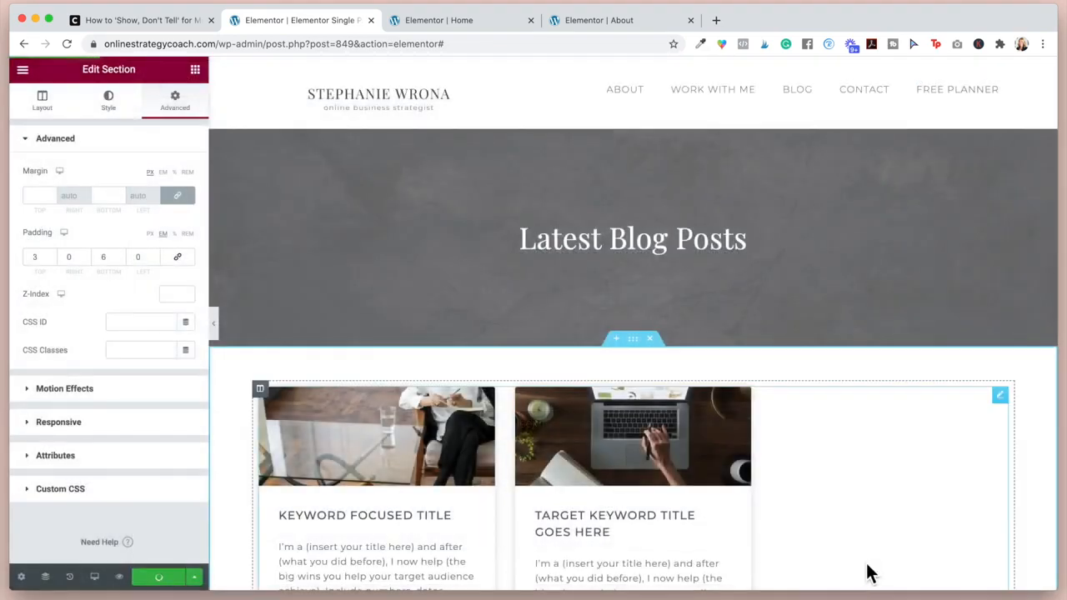
{"action": "left_click", "coordinate": [793, 21]}
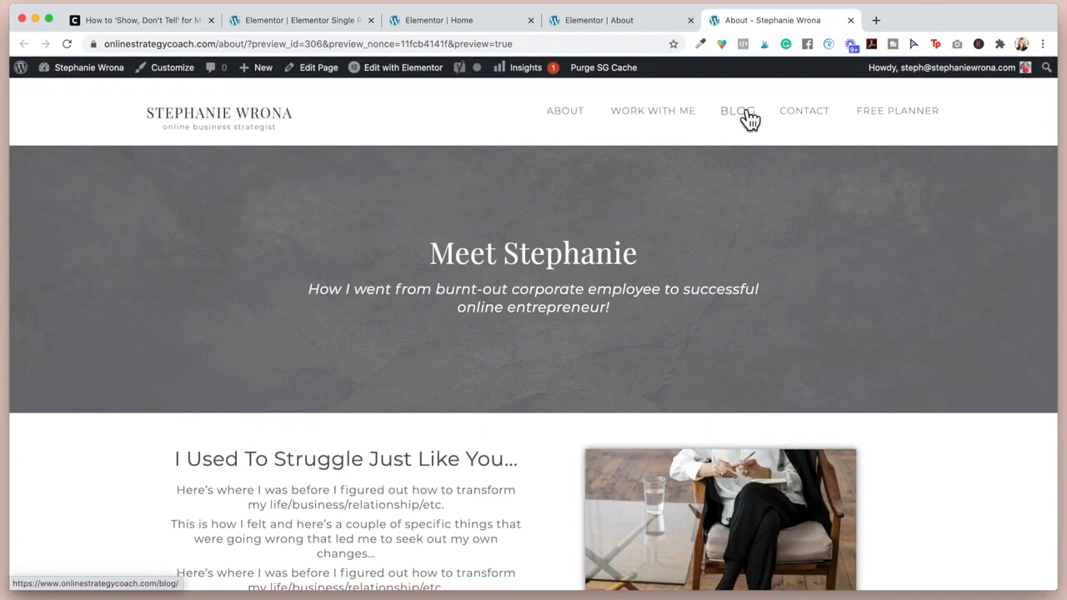
Step: Go to the Blog page and scroll through the hero and uppercase-titled post cards
{"action": "left_click", "coordinate": [745, 112]}
{"action": "scroll", "coordinate": [373, 217], "scroll_direction": "down", "scroll_amount": 10}
{"action": "scroll", "coordinate": [373, 217], "scroll_direction": "up", "scroll_amount": 4}
{"action": "scroll", "coordinate": [372, 205], "scroll_direction": "up", "scroll_amount": 4}
{"action": "scroll", "coordinate": [370, 199], "scroll_direction": "down", "scroll_amount": 1}
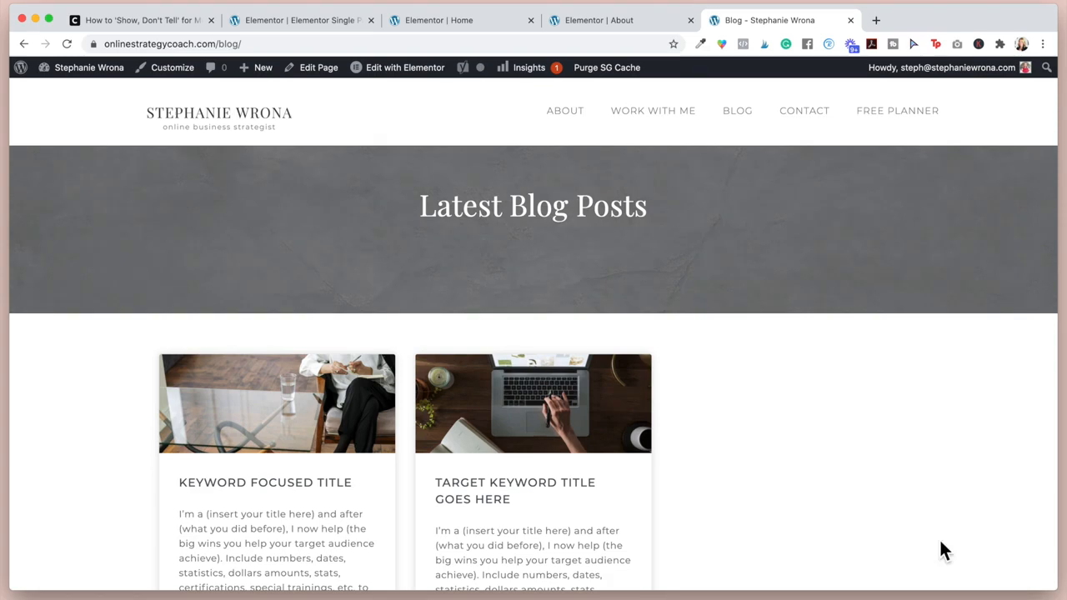
{"action": "scroll", "coordinate": [838, 475], "scroll_direction": "down", "scroll_amount": 1}
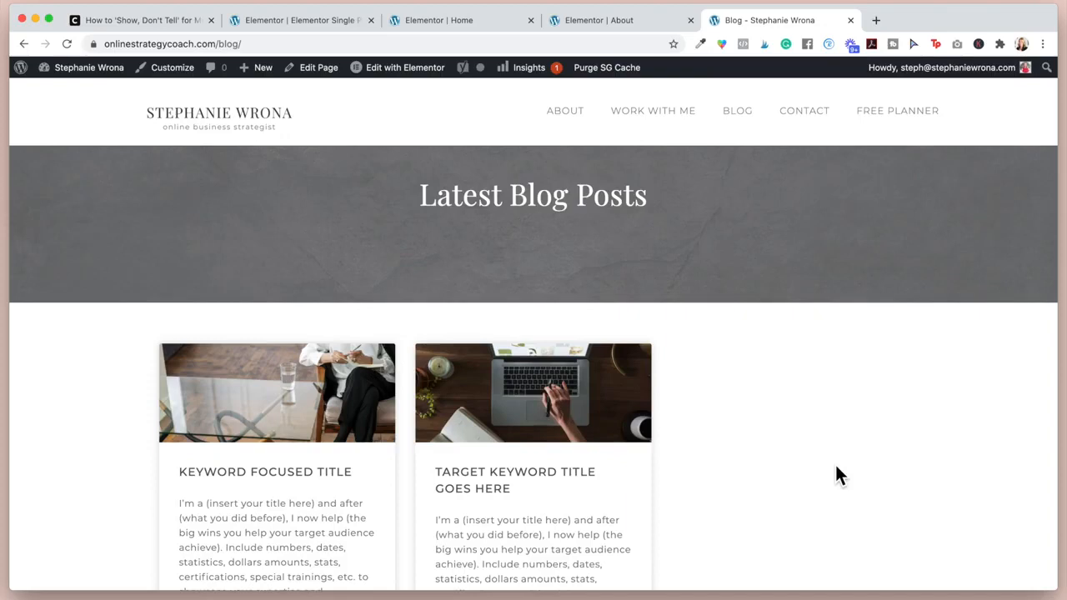